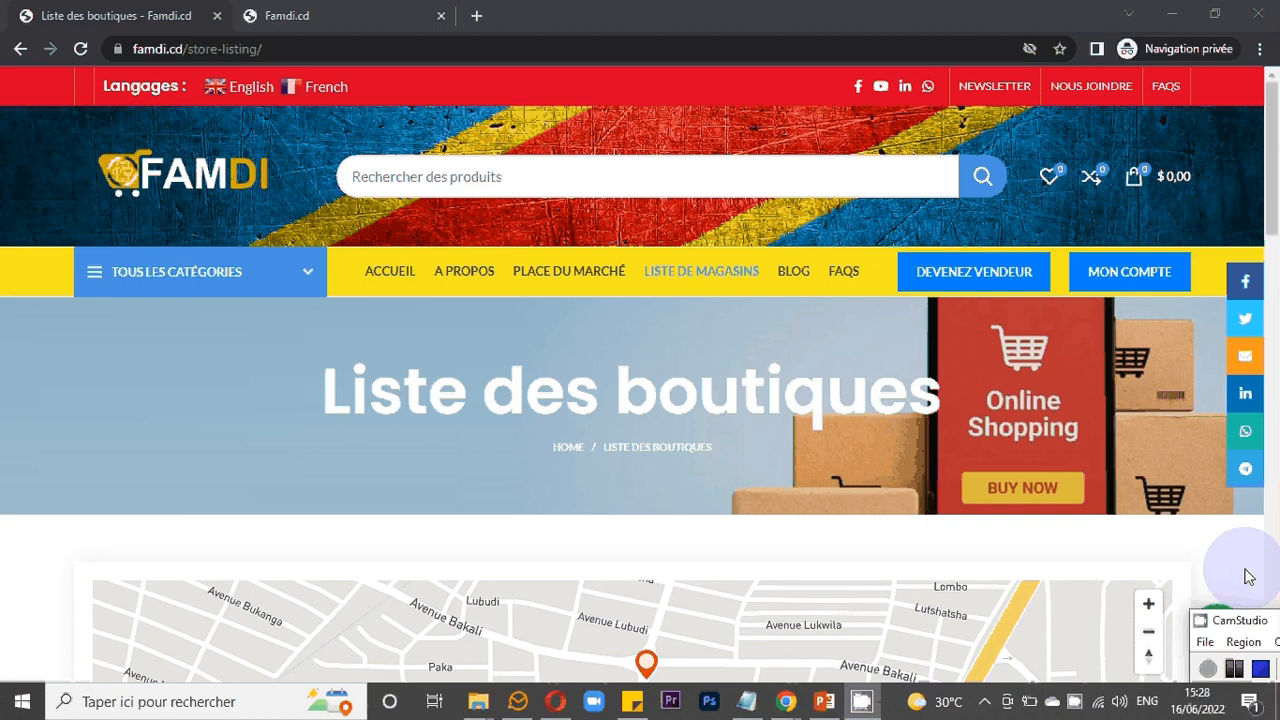
- Browse the store listing page, looking over the map and the store cards
{"action": "scroll", "coordinate": [1240, 570], "scroll_direction": "down", "scroll_amount": 1}
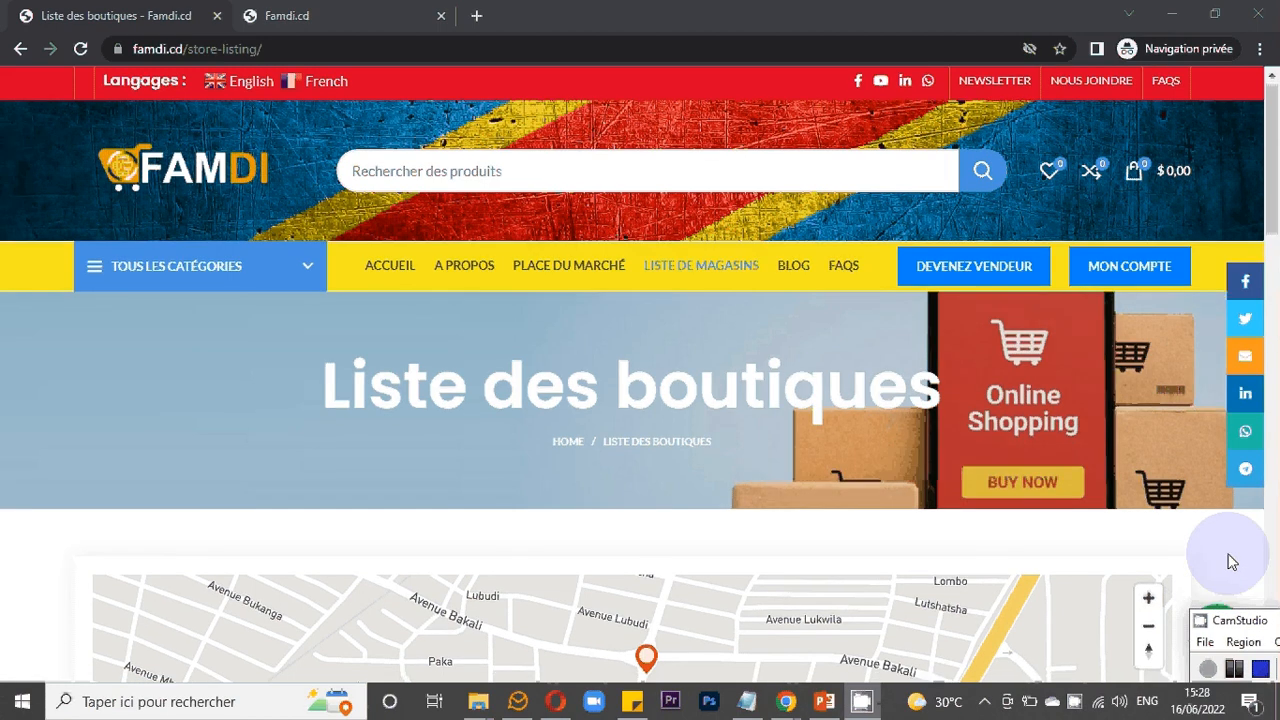
{"action": "scroll", "coordinate": [1232, 562], "scroll_direction": "down", "scroll_amount": 3}
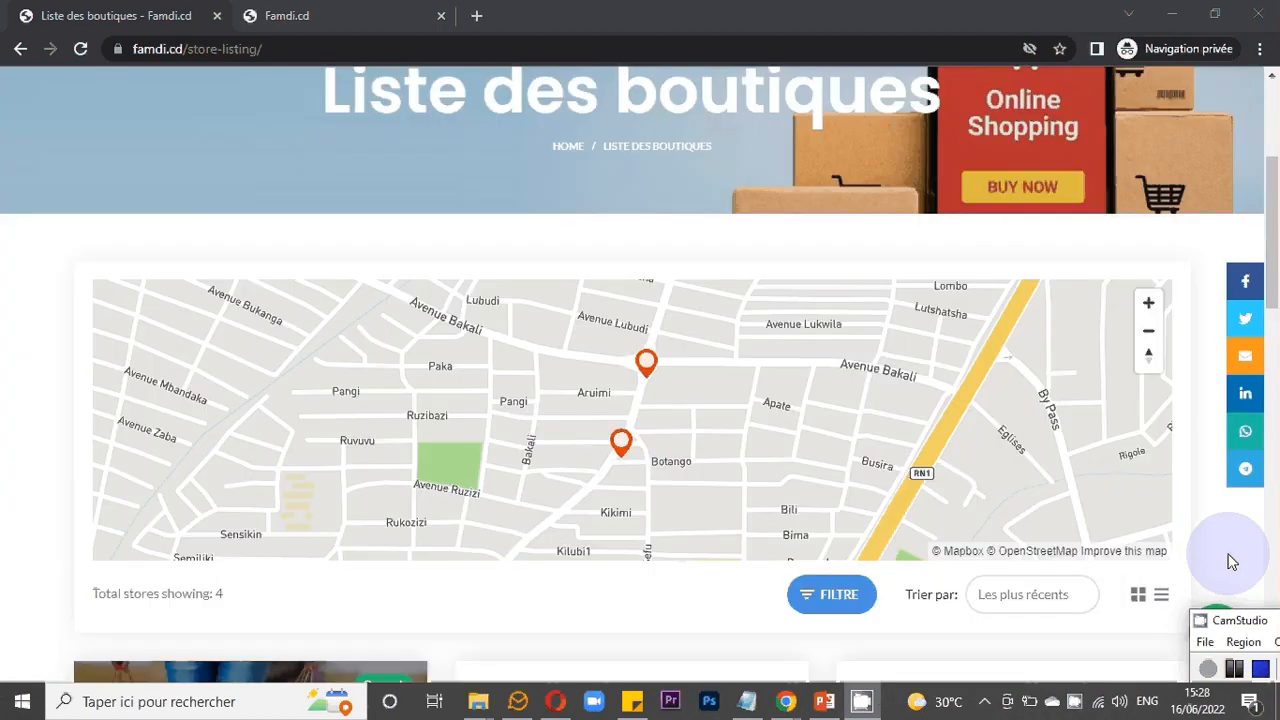
{"action": "scroll", "coordinate": [1232, 562], "scroll_direction": "down", "scroll_amount": 5}
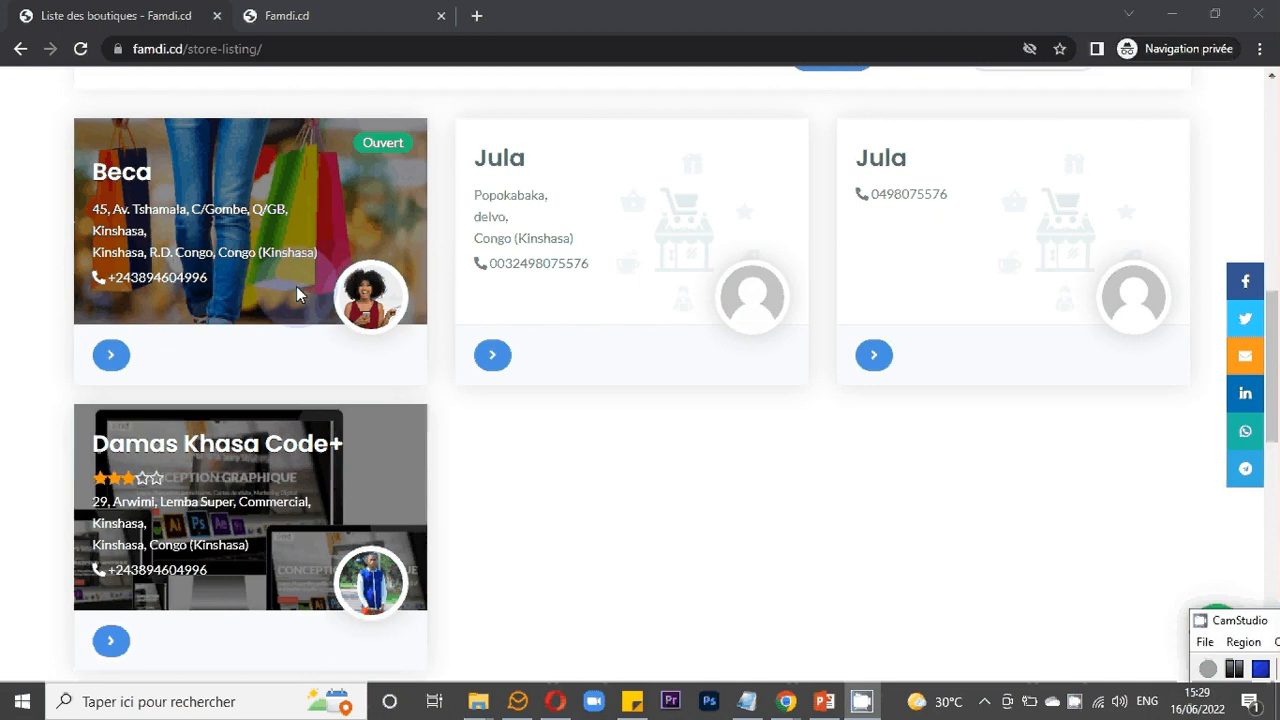
{"action": "scroll", "coordinate": [296, 288], "scroll_direction": "up", "scroll_amount": 1}
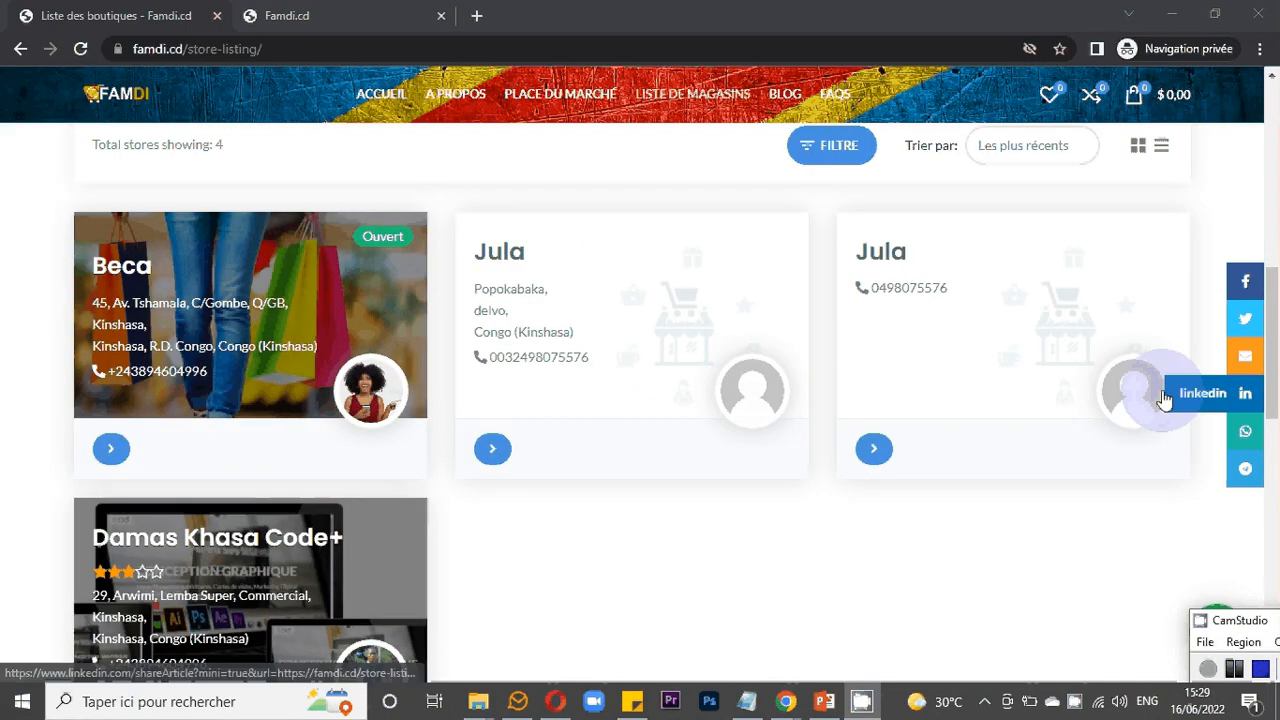
{"action": "scroll", "coordinate": [1205, 318], "scroll_direction": "up", "scroll_amount": 1}
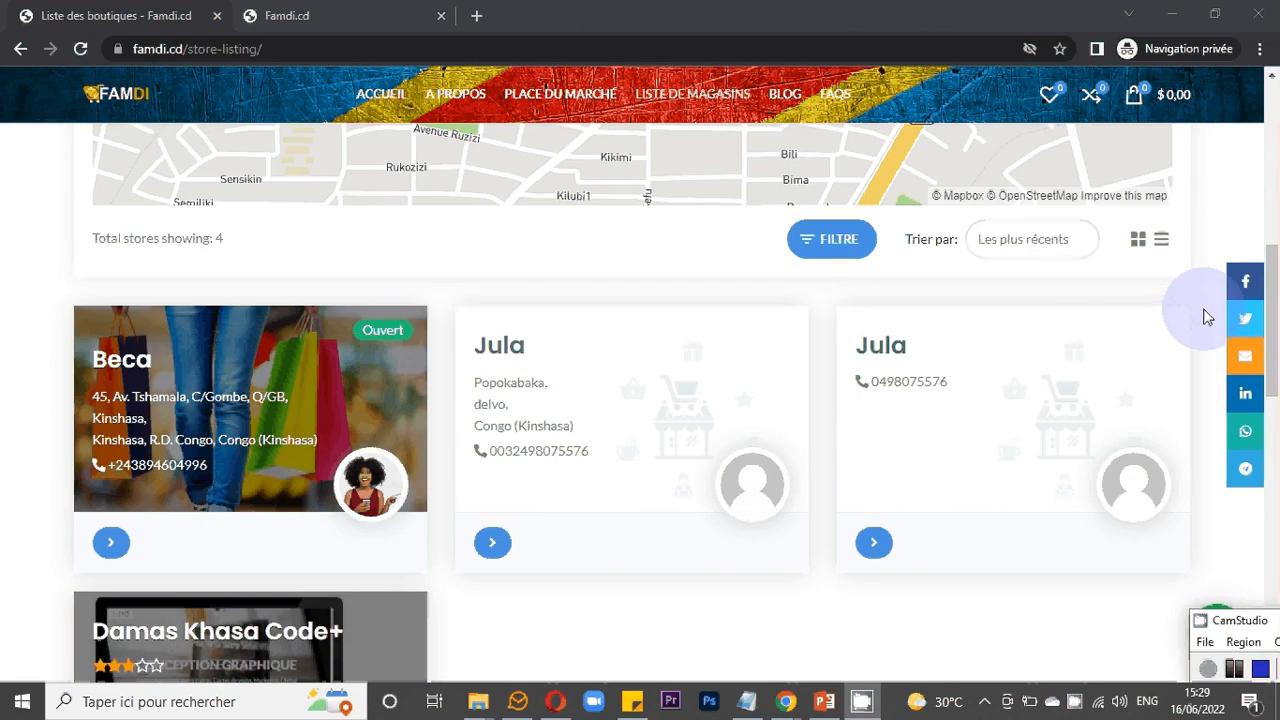
{"action": "scroll", "coordinate": [1248, 222], "scroll_direction": "up", "scroll_amount": 1}
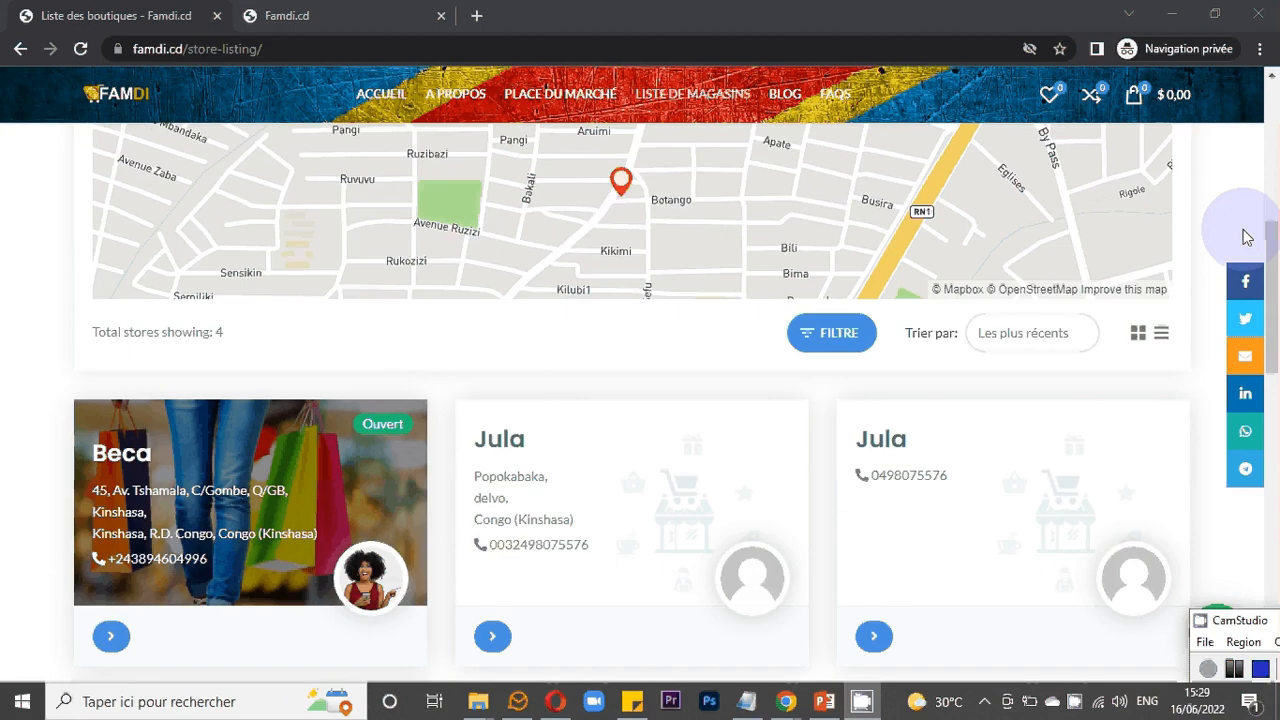
{"action": "scroll", "coordinate": [1245, 237], "scroll_direction": "up", "scroll_amount": 3}
{"action": "scroll", "coordinate": [1230, 248], "scroll_direction": "down", "scroll_amount": 1}
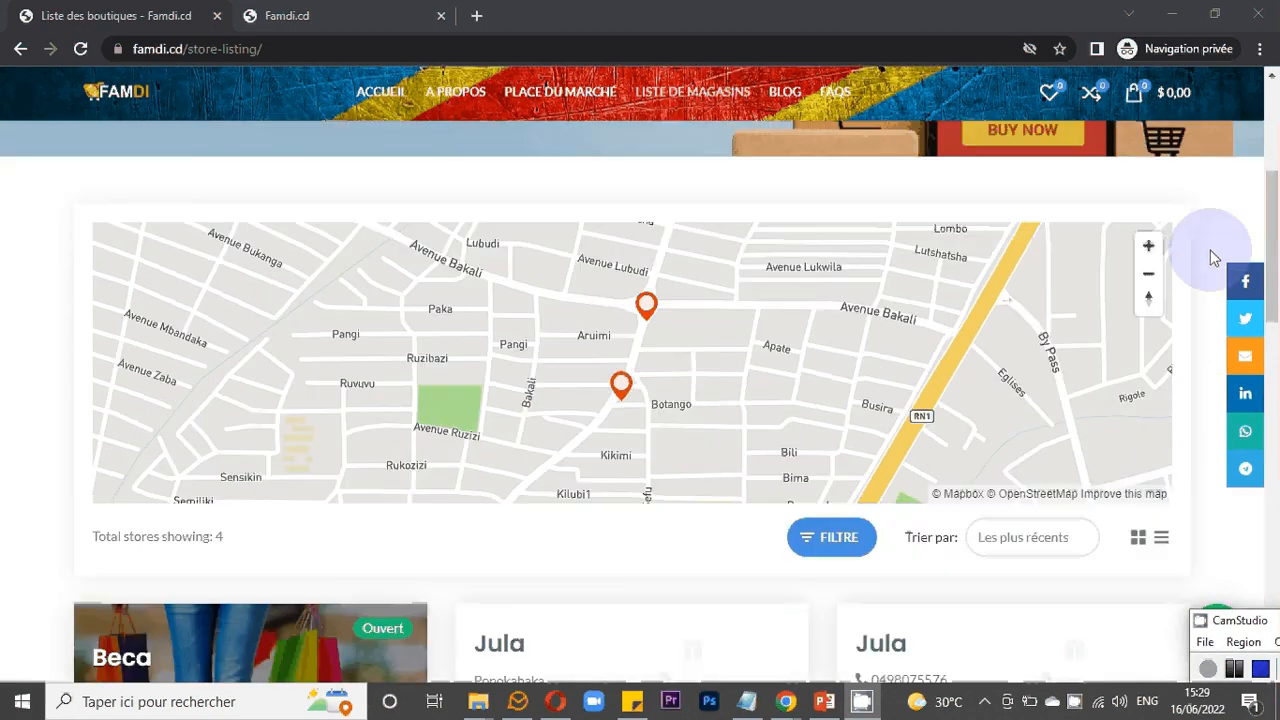
{"action": "scroll", "coordinate": [1212, 258], "scroll_direction": "down", "scroll_amount": 1}
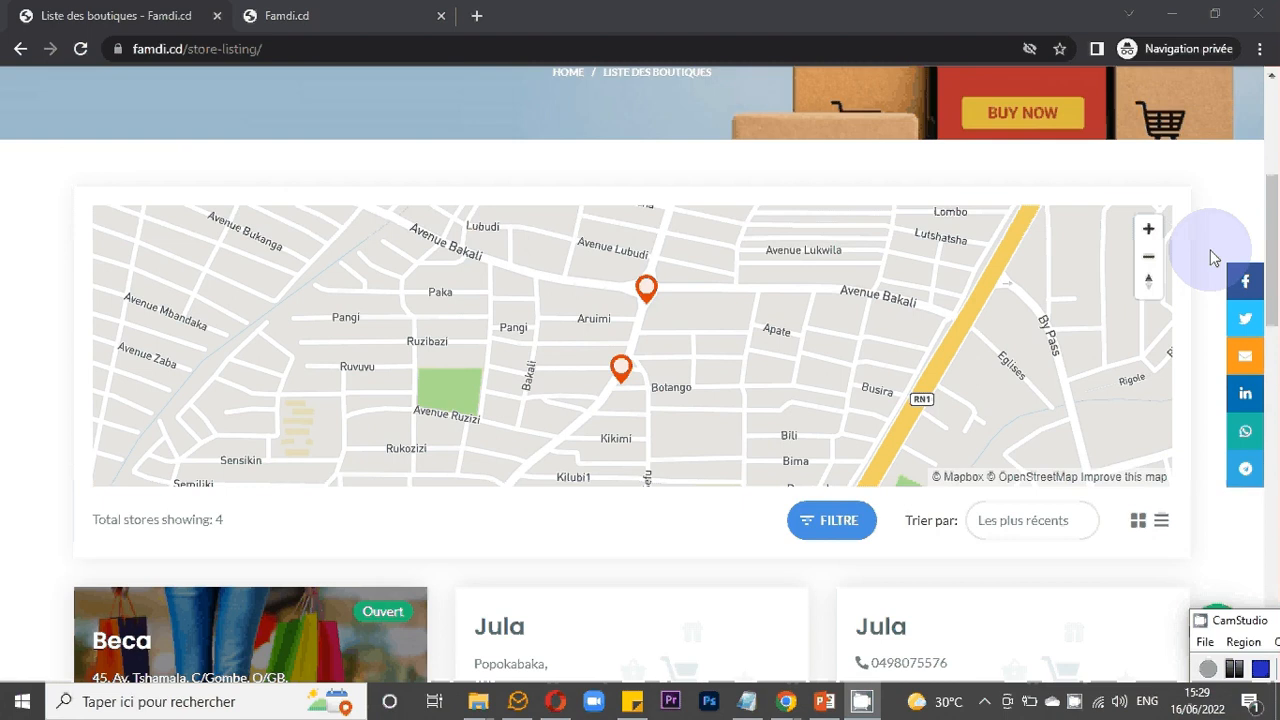
{"action": "scroll", "coordinate": [1213, 258], "scroll_direction": "down", "scroll_amount": 1}
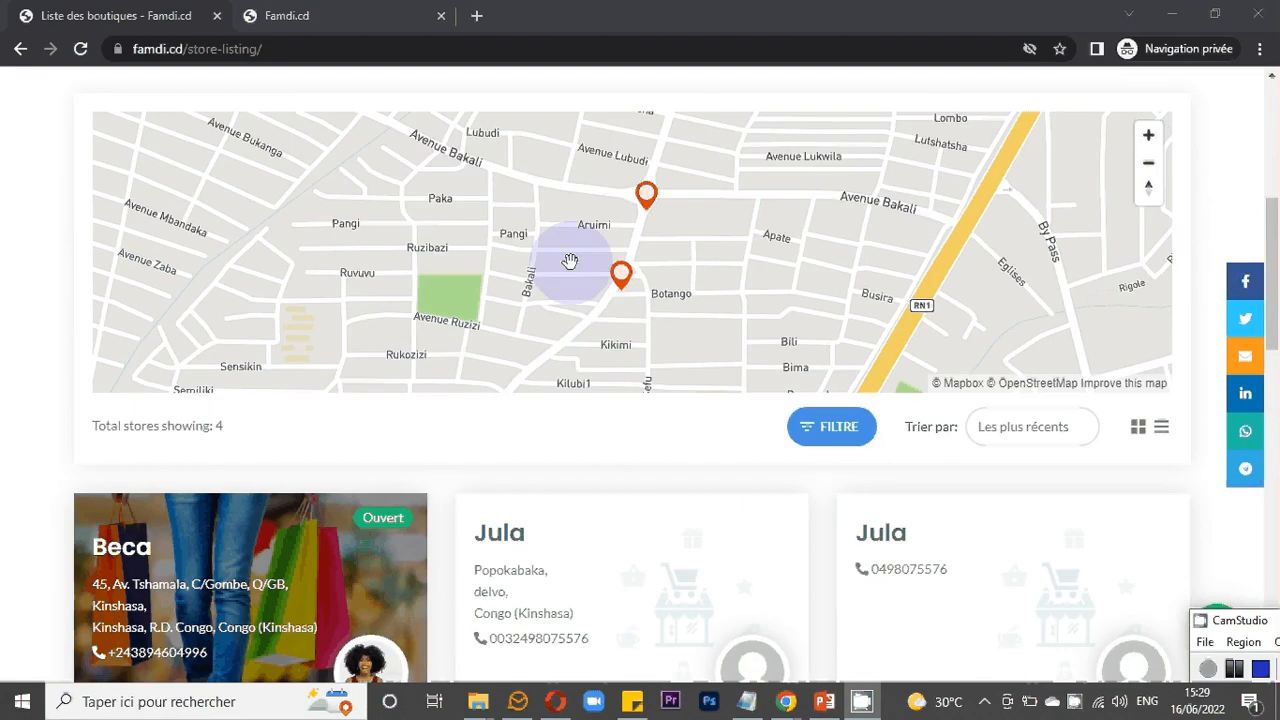
{"action": "scroll", "coordinate": [569, 261], "scroll_direction": "down", "scroll_amount": 1}
{"action": "scroll", "coordinate": [569, 261], "scroll_direction": "up", "scroll_amount": 1}
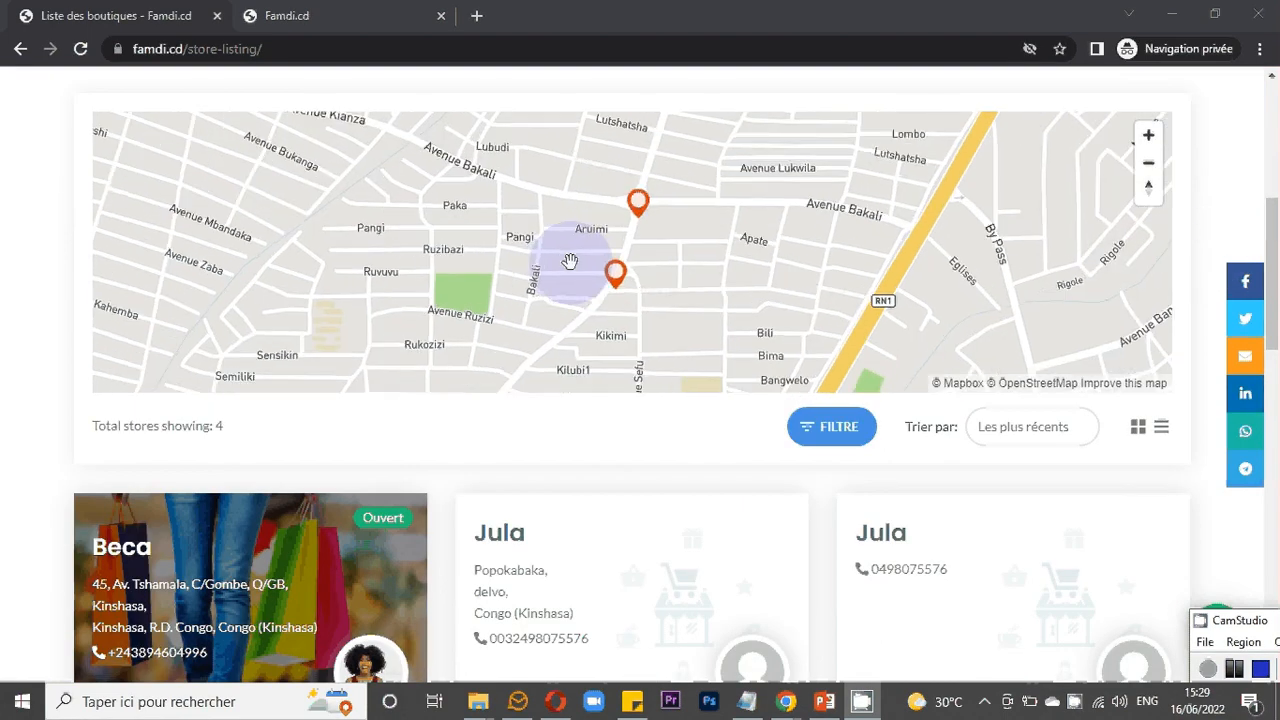
{"action": "scroll", "coordinate": [618, 275], "scroll_direction": "up", "scroll_amount": 1}
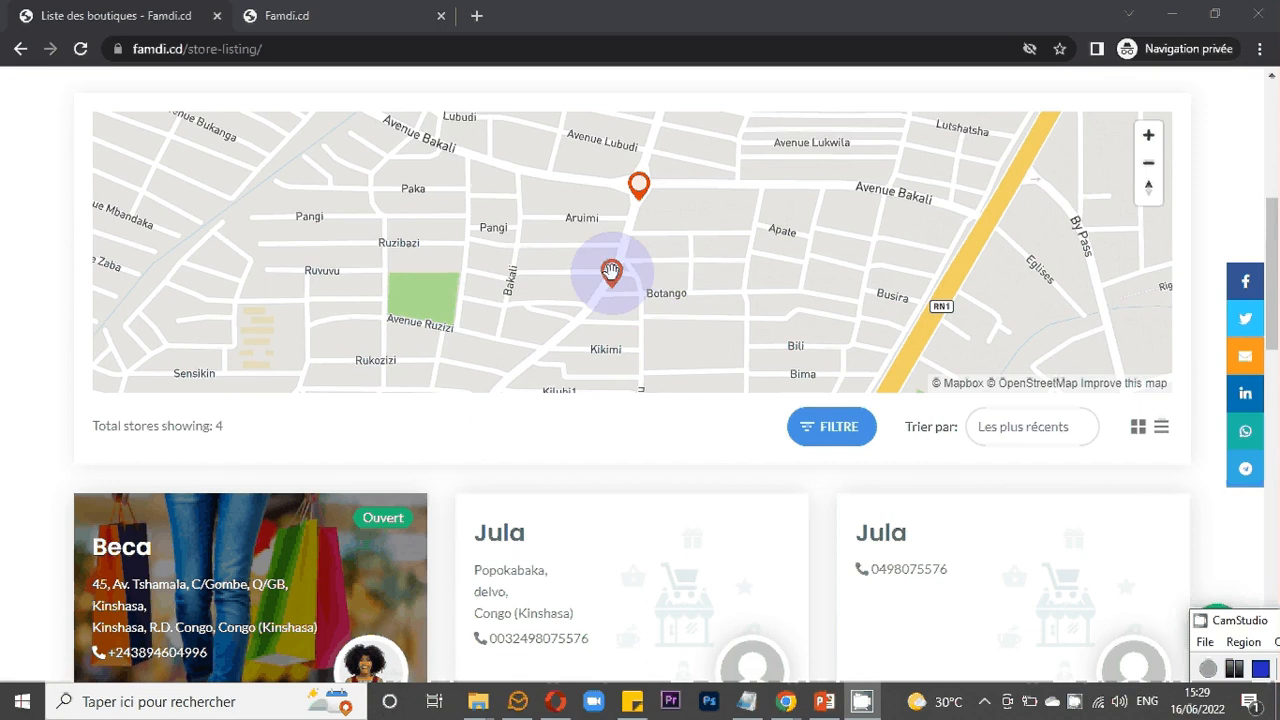
- Open a store marker's popup on the map, close it, and explore the map around the store locations
{"action": "left_click", "coordinate": [611, 270]}
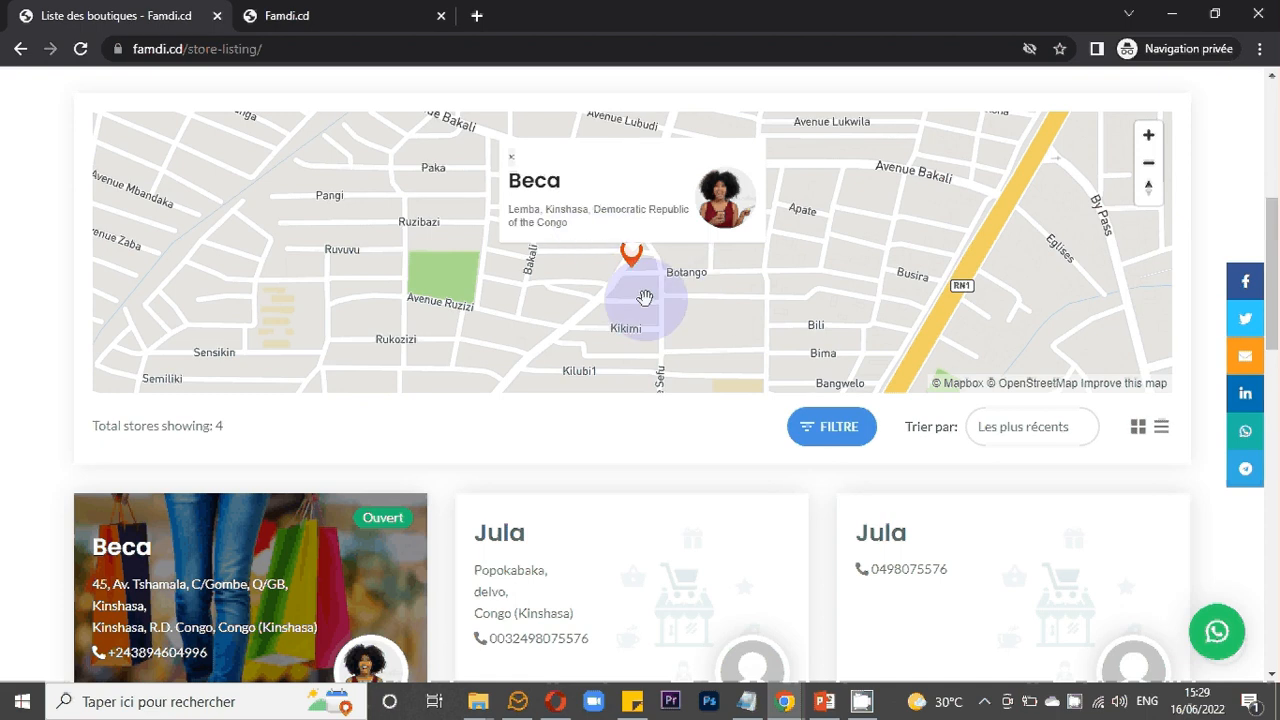
{"action": "left_click_drag", "start_coordinate": [645, 297], "coordinate": [617, 311]}
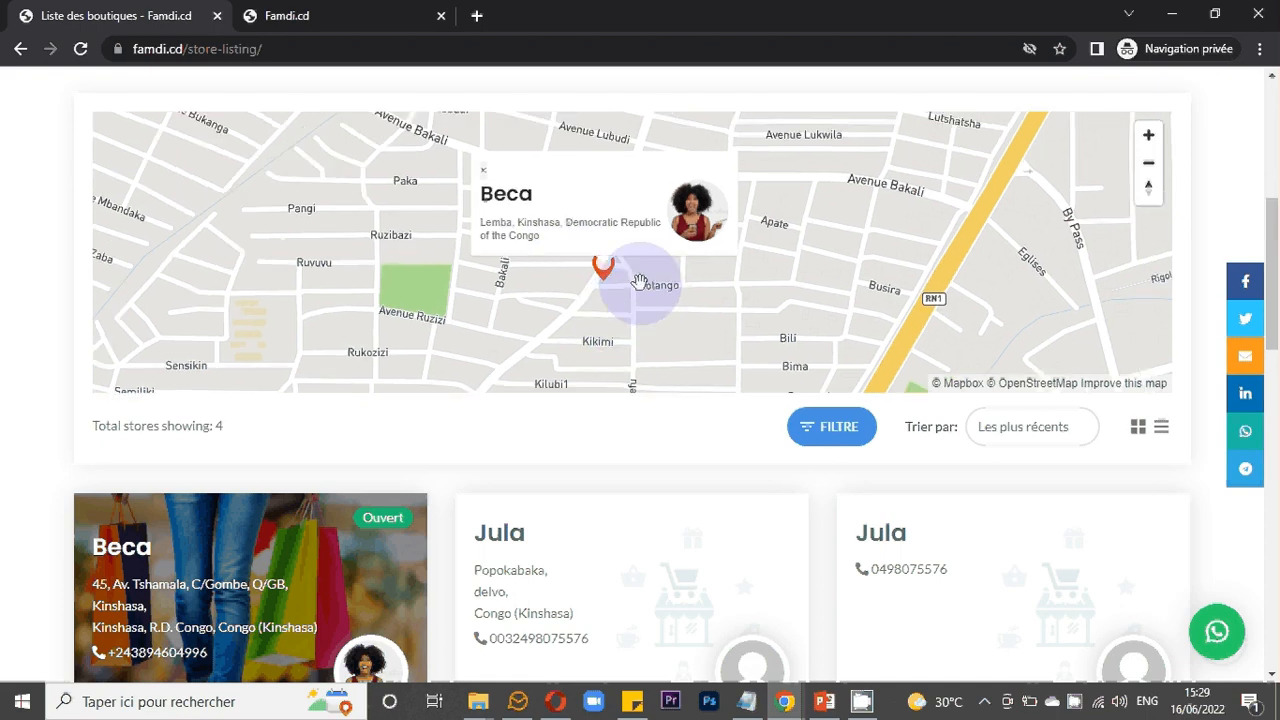
{"action": "left_click", "coordinate": [685, 242]}
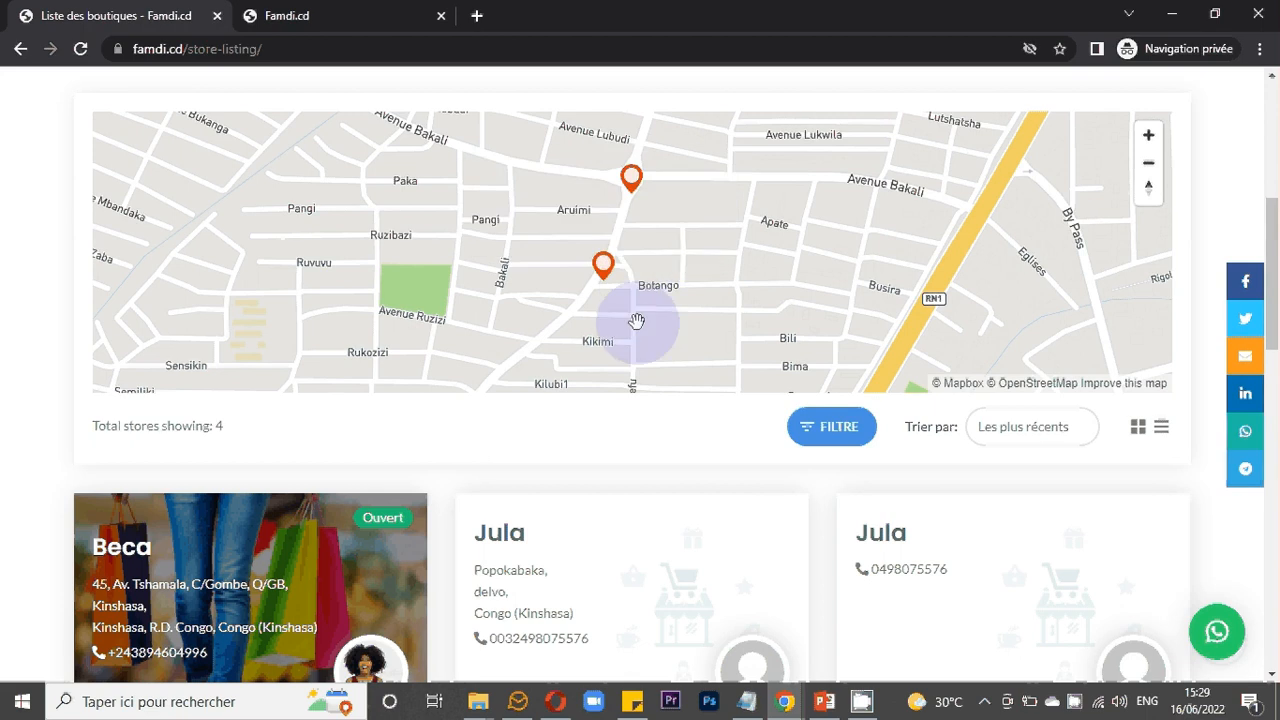
{"action": "left_click_drag", "start_coordinate": [636, 320], "coordinate": [624, 295]}
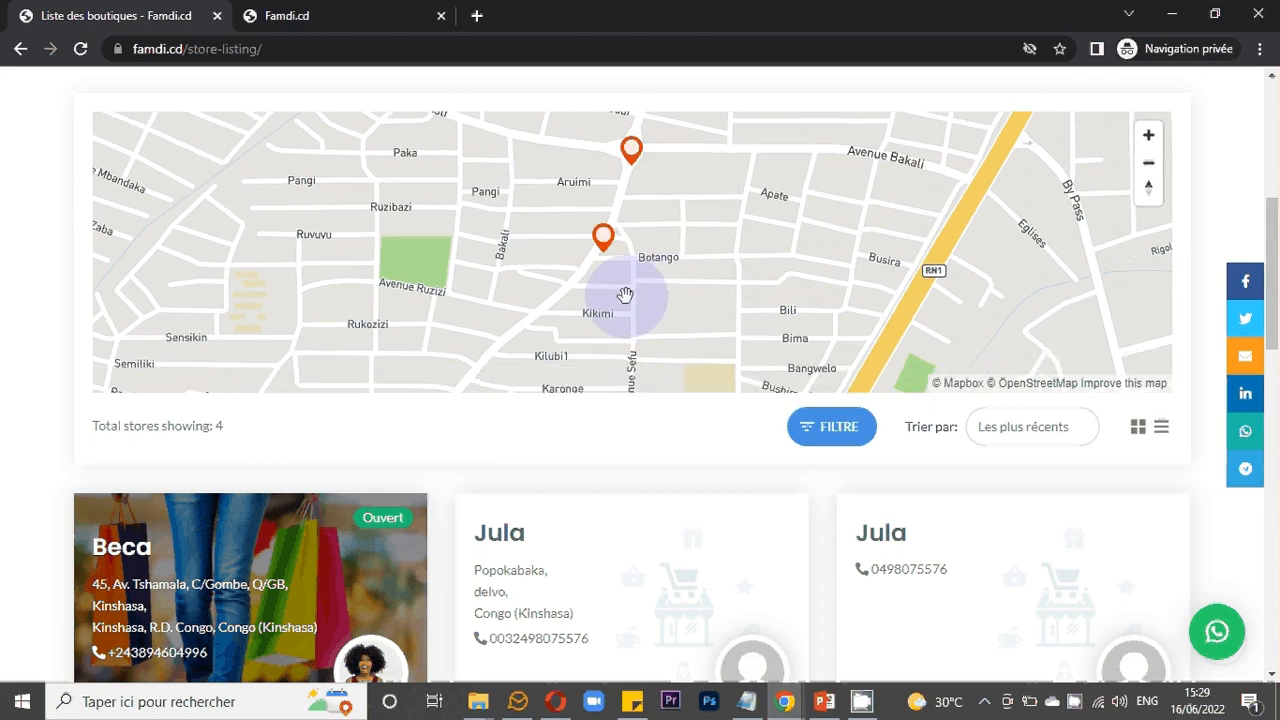
{"action": "scroll", "coordinate": [614, 299], "scroll_direction": "up", "scroll_amount": 2}
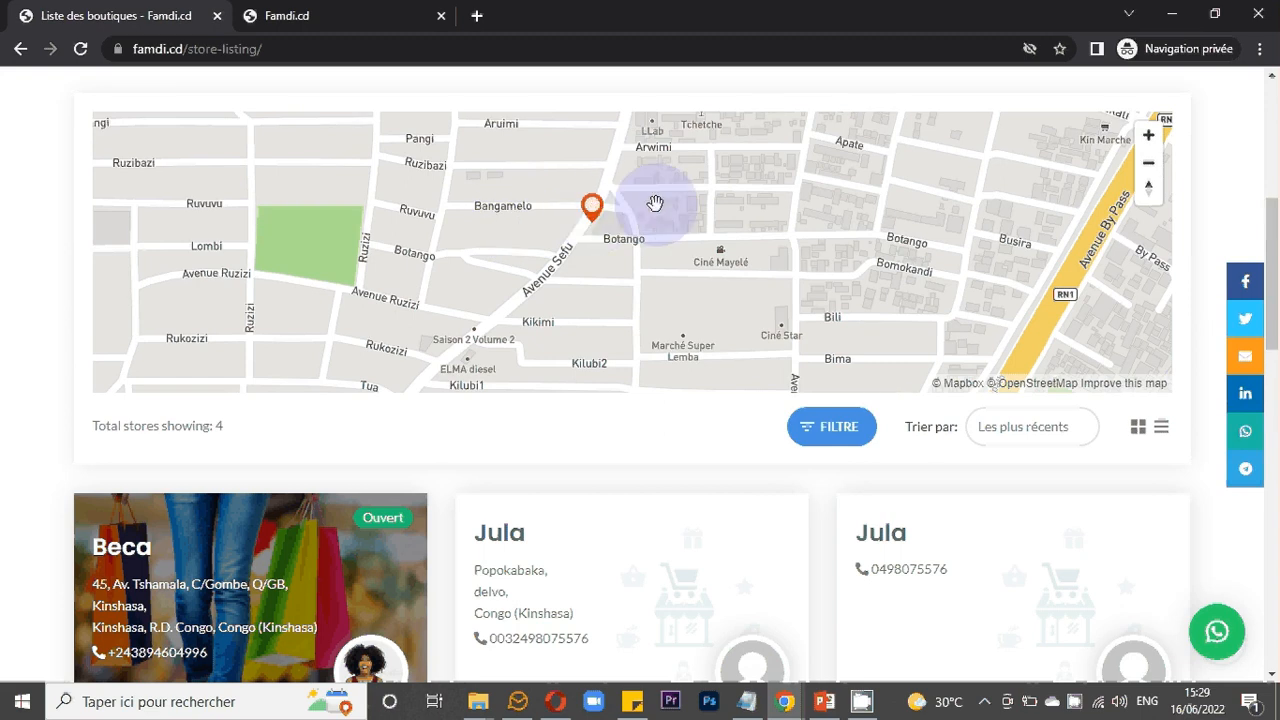
{"action": "left_click_drag", "start_coordinate": [654, 203], "coordinate": [655, 238]}
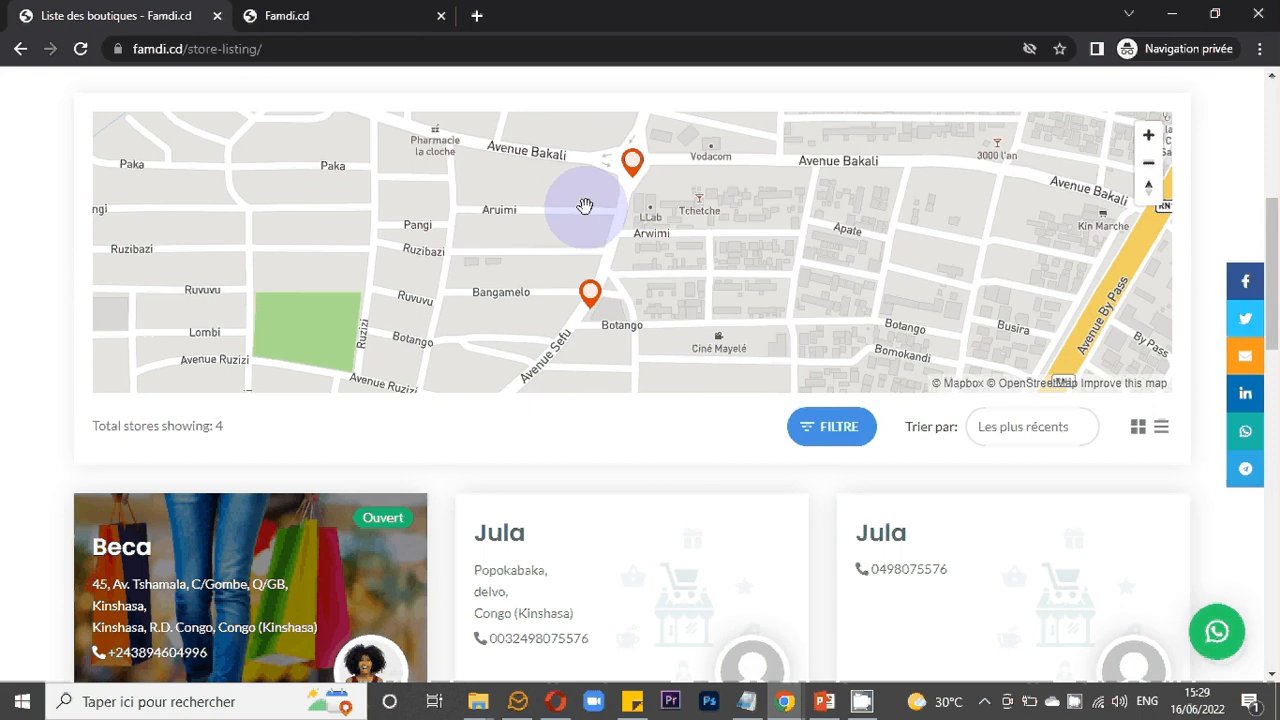
{"action": "scroll", "coordinate": [640, 215], "scroll_direction": "up", "scroll_amount": 1}
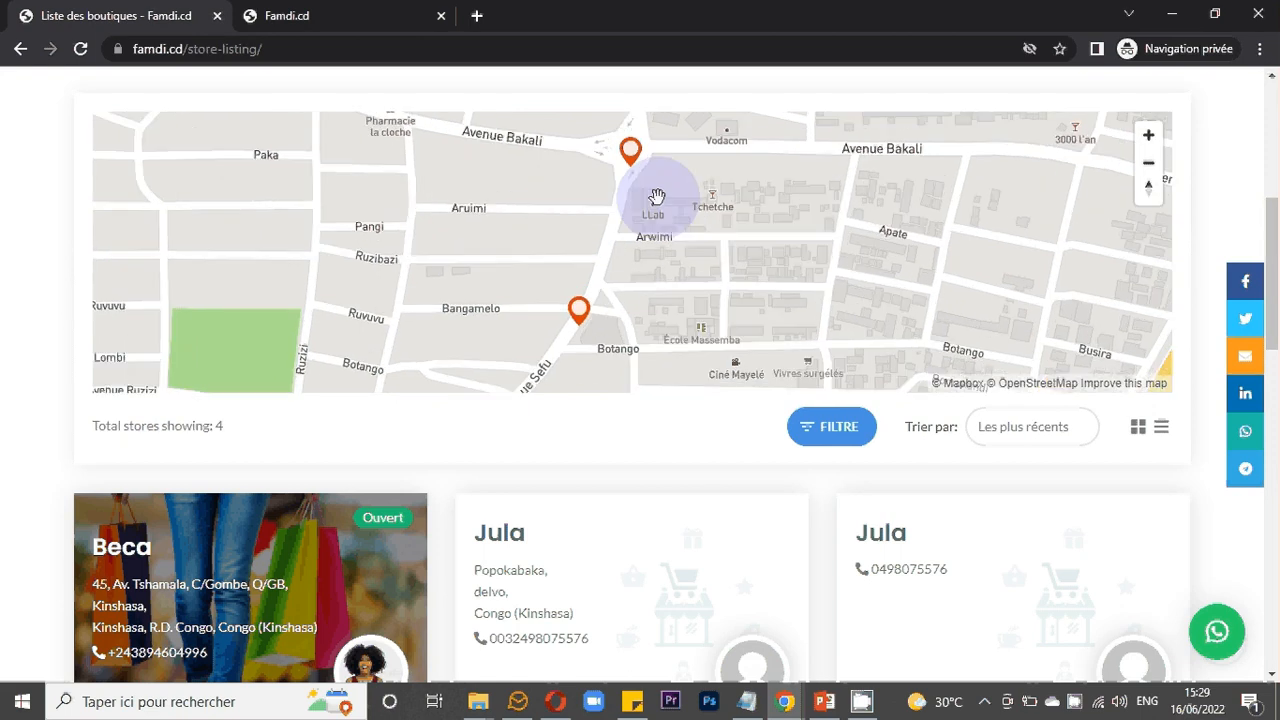
{"action": "left_click_drag", "start_coordinate": [657, 196], "coordinate": [649, 216]}
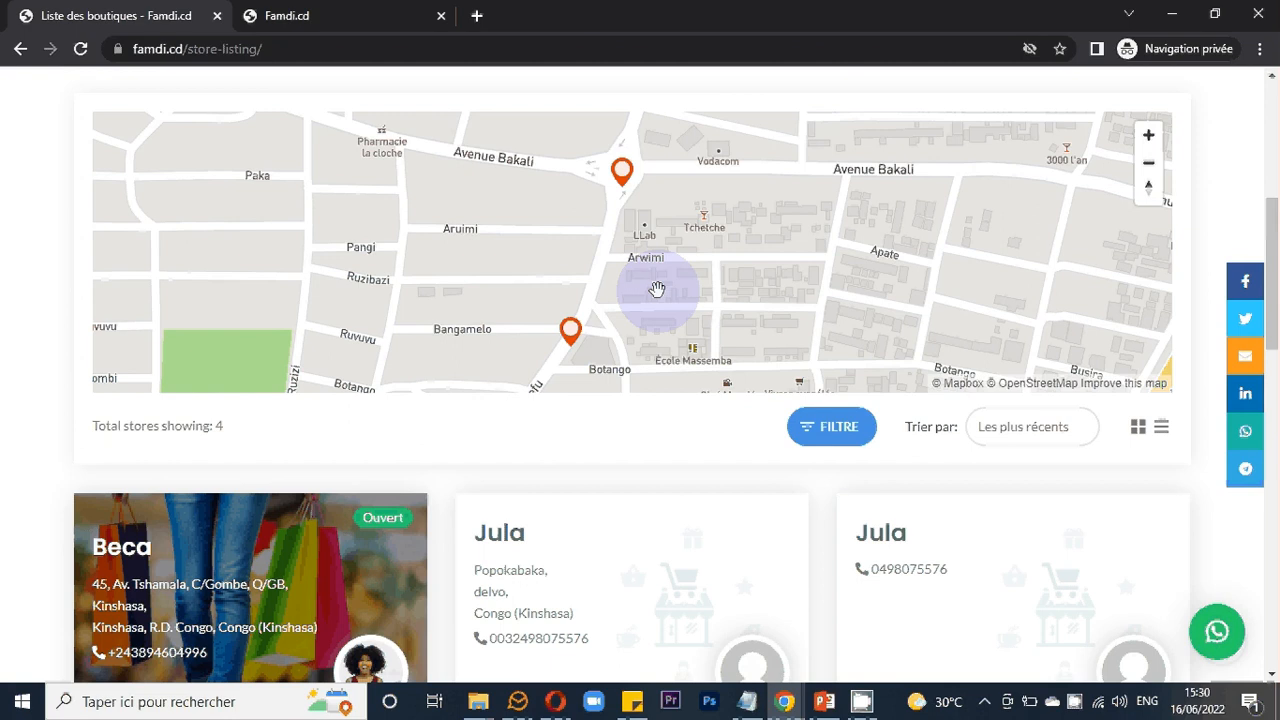
{"action": "scroll", "coordinate": [657, 288], "scroll_direction": "down", "scroll_amount": 1}
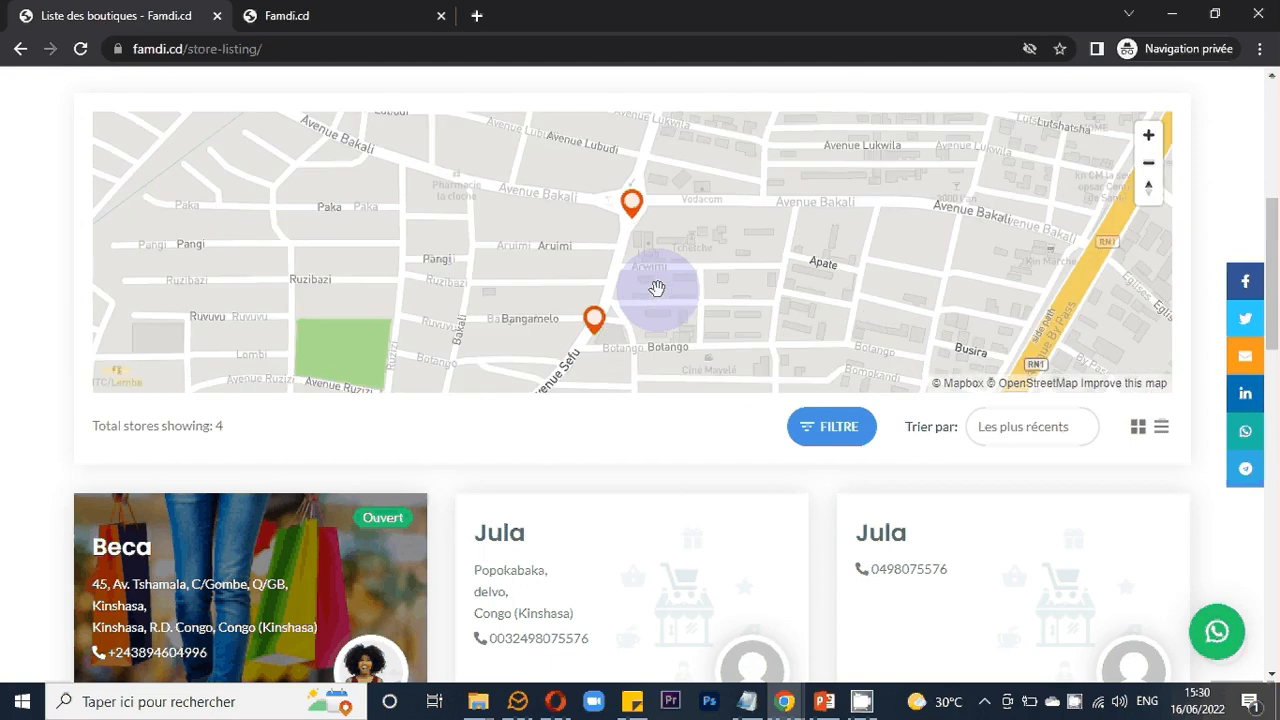
{"action": "scroll", "coordinate": [657, 288], "scroll_direction": "up", "scroll_amount": 1}
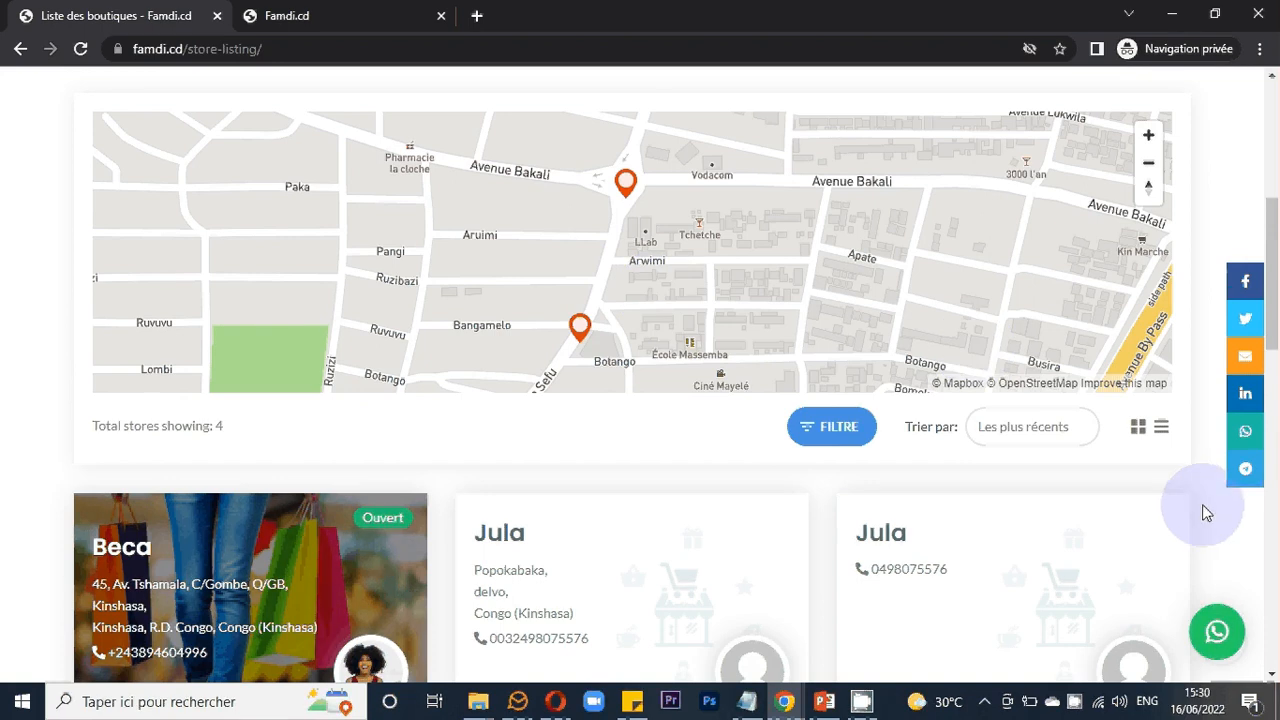
{"action": "scroll", "coordinate": [1206, 513], "scroll_direction": "down", "scroll_amount": 1}
- Switch to PowerPoint and present the slide 'Comment ajouter un produit sur FAMDI.CD' as a slideshow, then exit it
{"action": "left_click", "coordinate": [838, 702]}
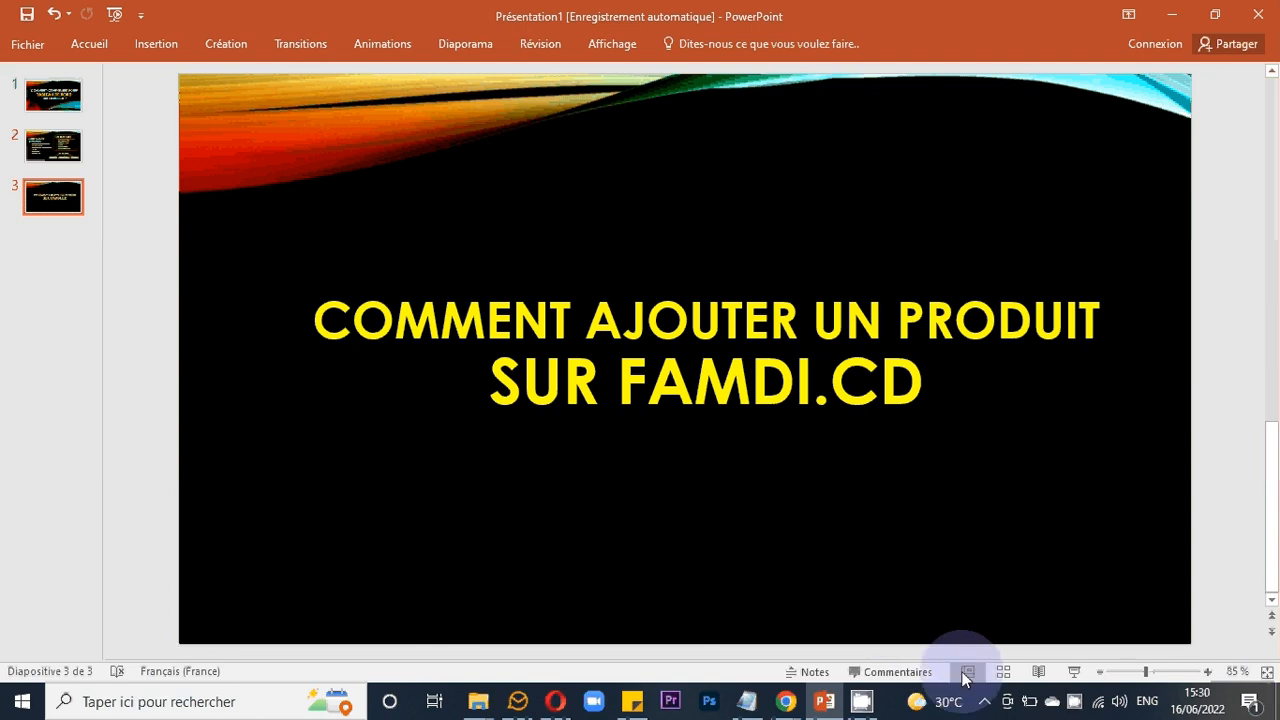
{"action": "left_click", "coordinate": [1072, 671]}
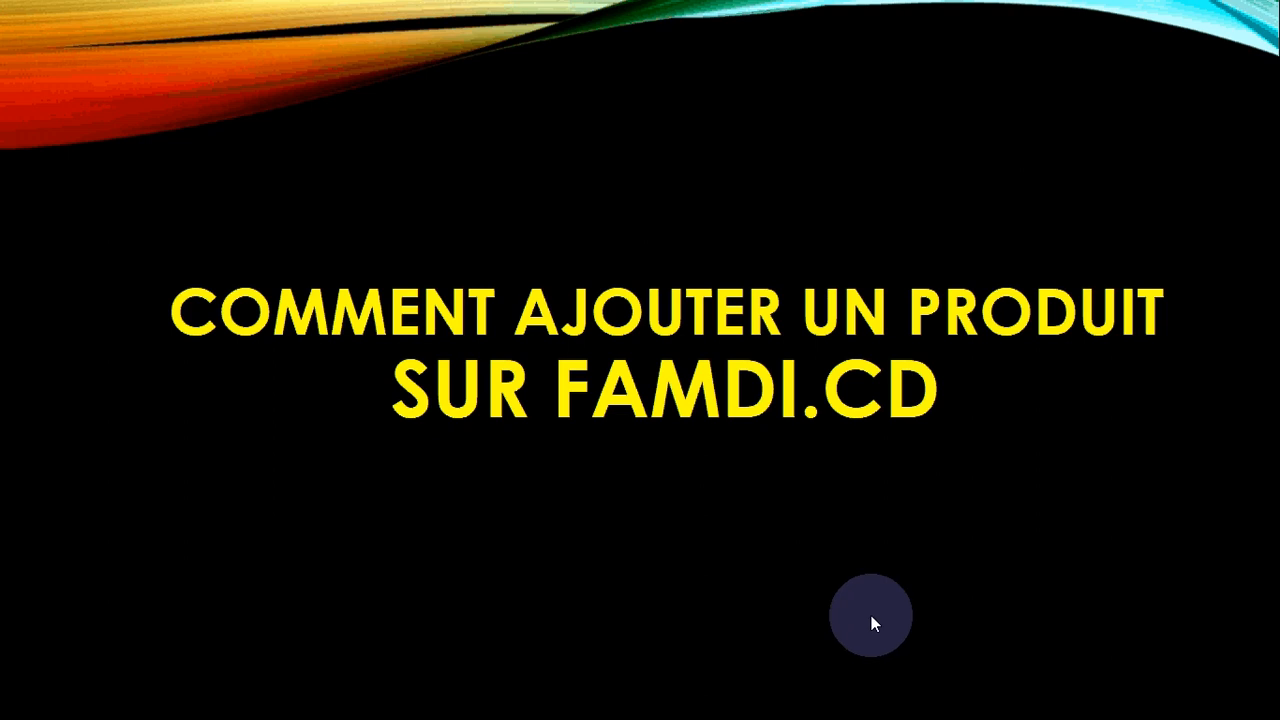
{"action": "key", "text": "Escape"}
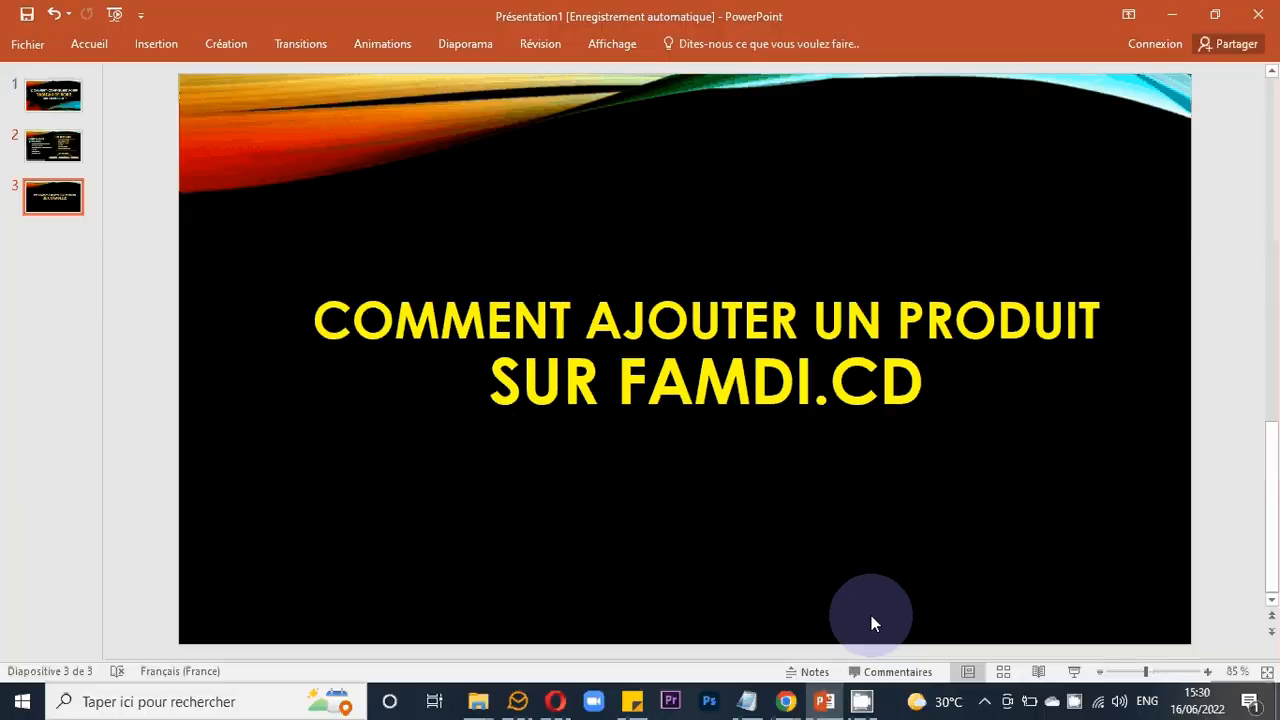
- Return to the store listing page in the browser and open the Mon compte account page
{"action": "left_click", "coordinate": [788, 697]}
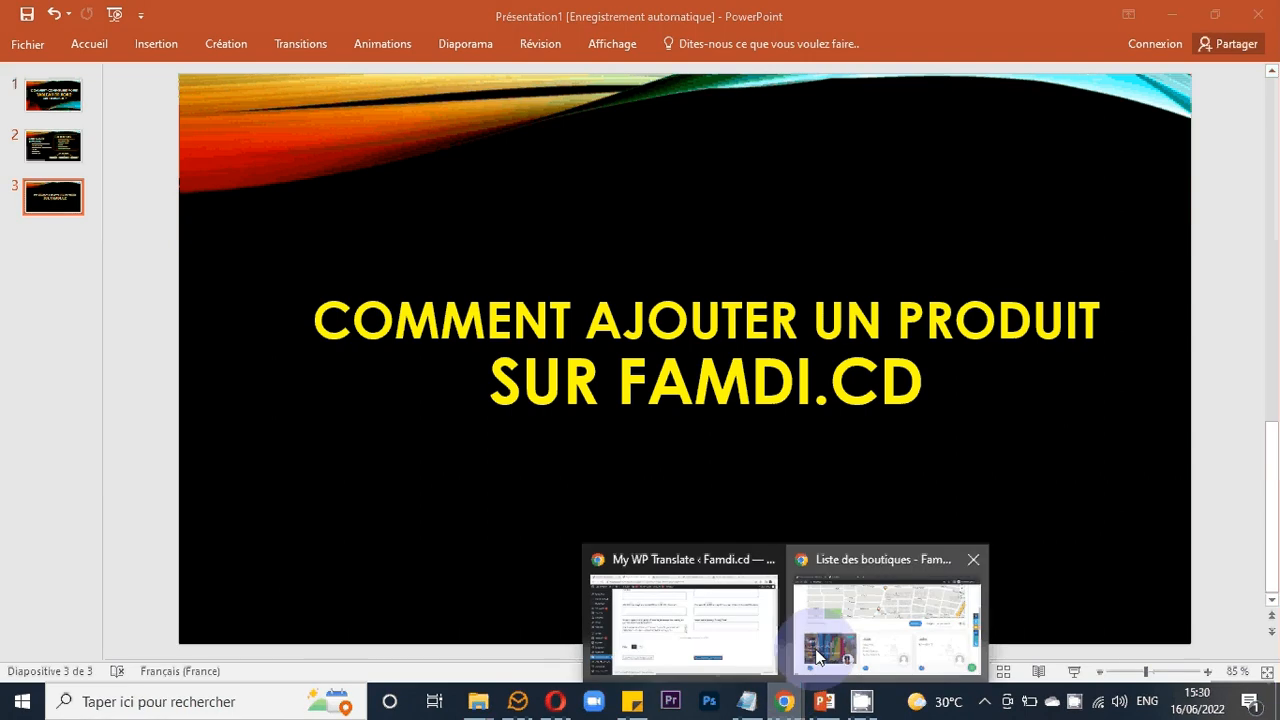
{"action": "left_click", "coordinate": [860, 625]}
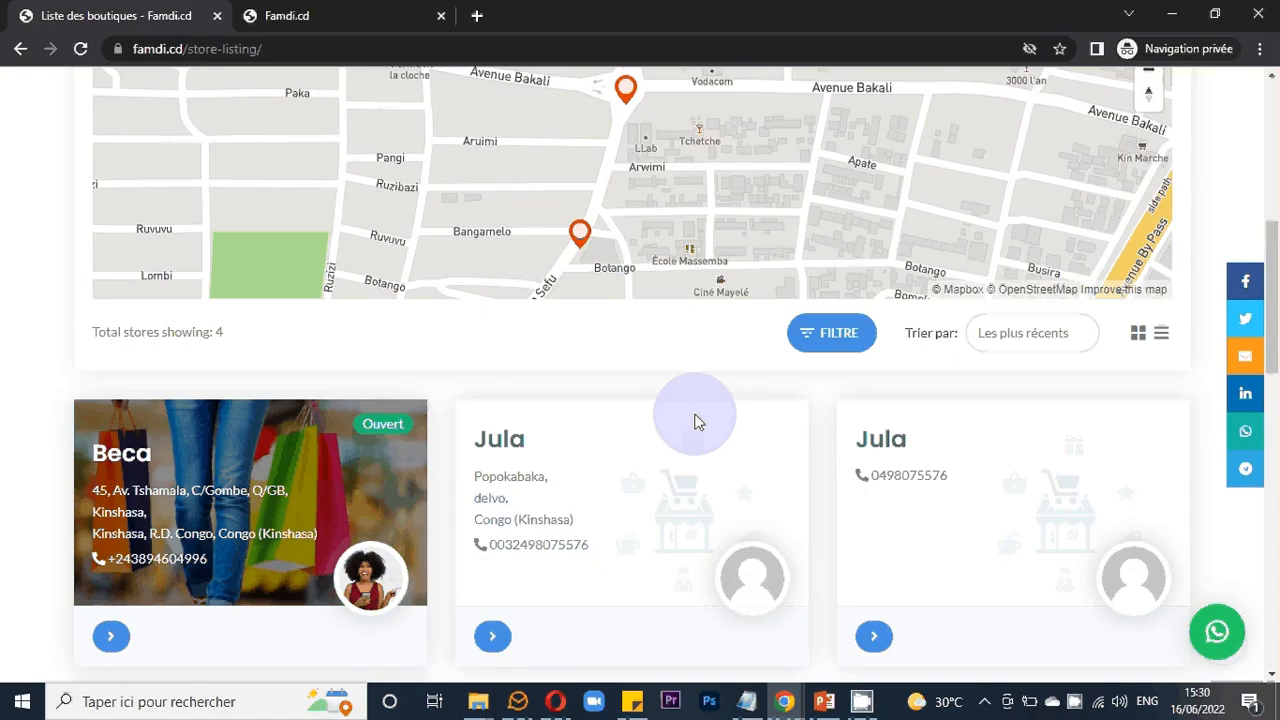
{"action": "scroll", "coordinate": [698, 422], "scroll_direction": "down", "scroll_amount": 1}
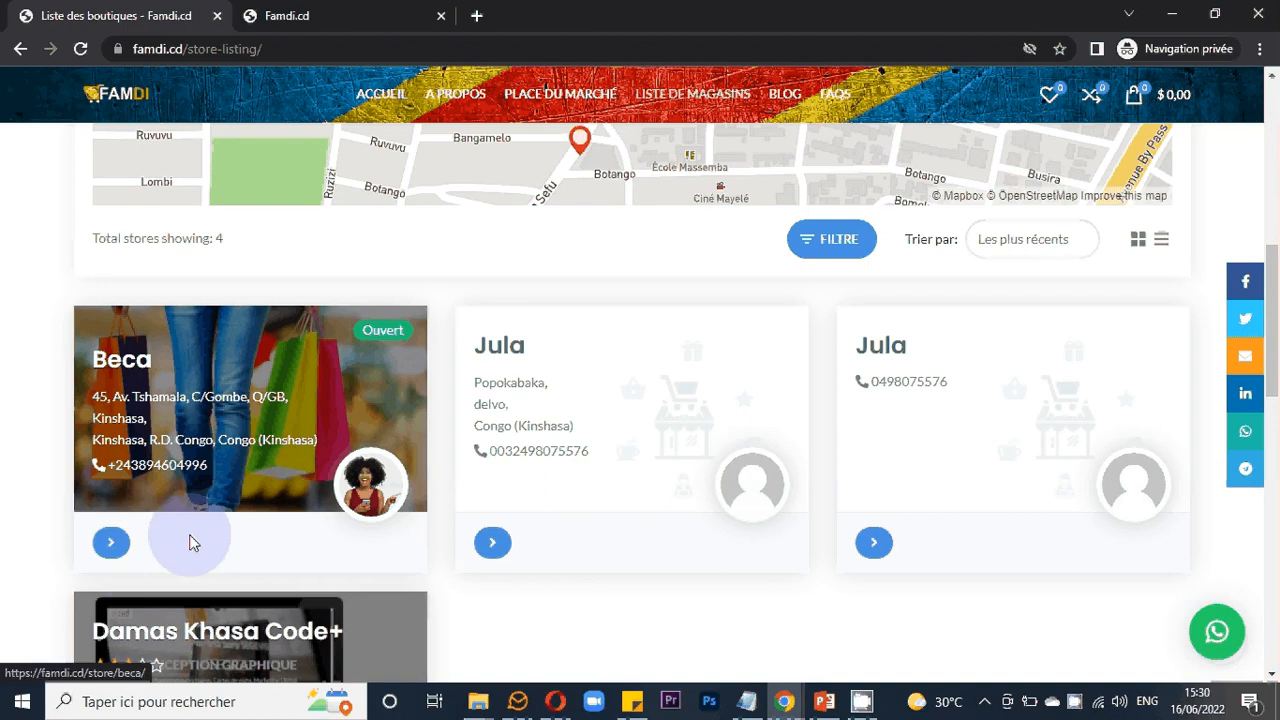
{"action": "scroll", "coordinate": [389, 565], "scroll_direction": "up", "scroll_amount": 5}
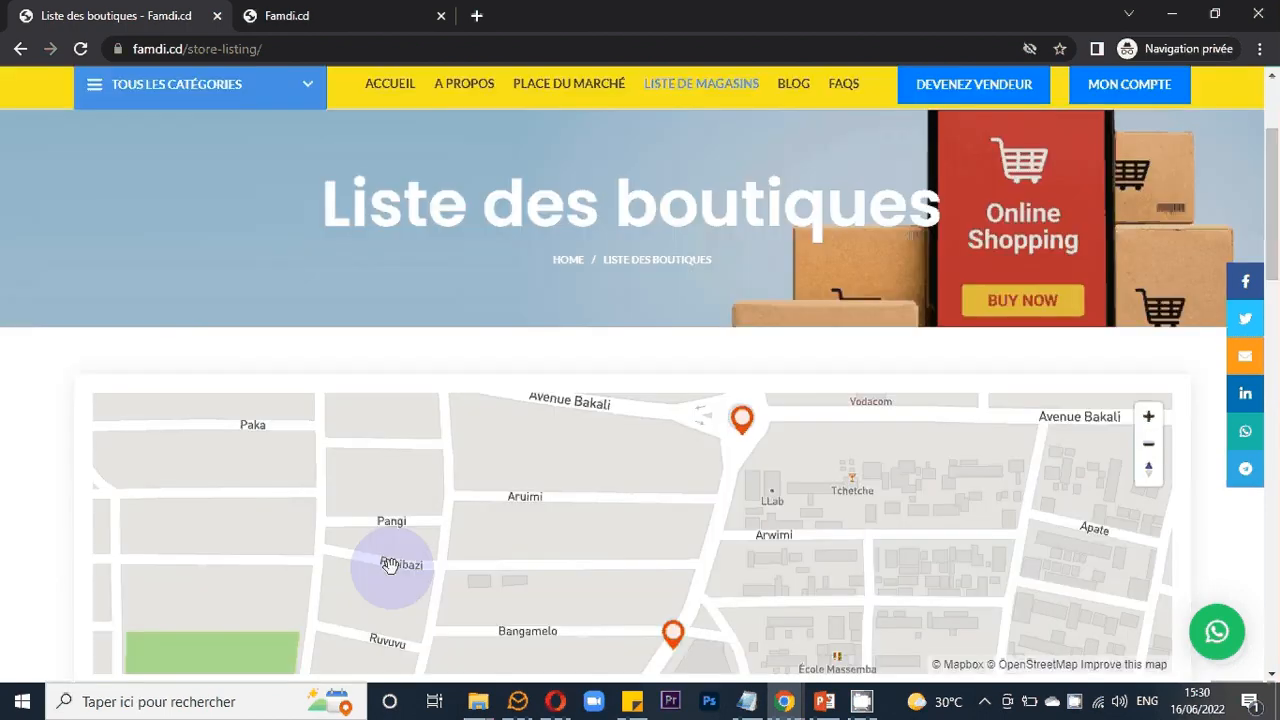
{"action": "scroll", "coordinate": [914, 300], "scroll_direction": "up", "scroll_amount": 2}
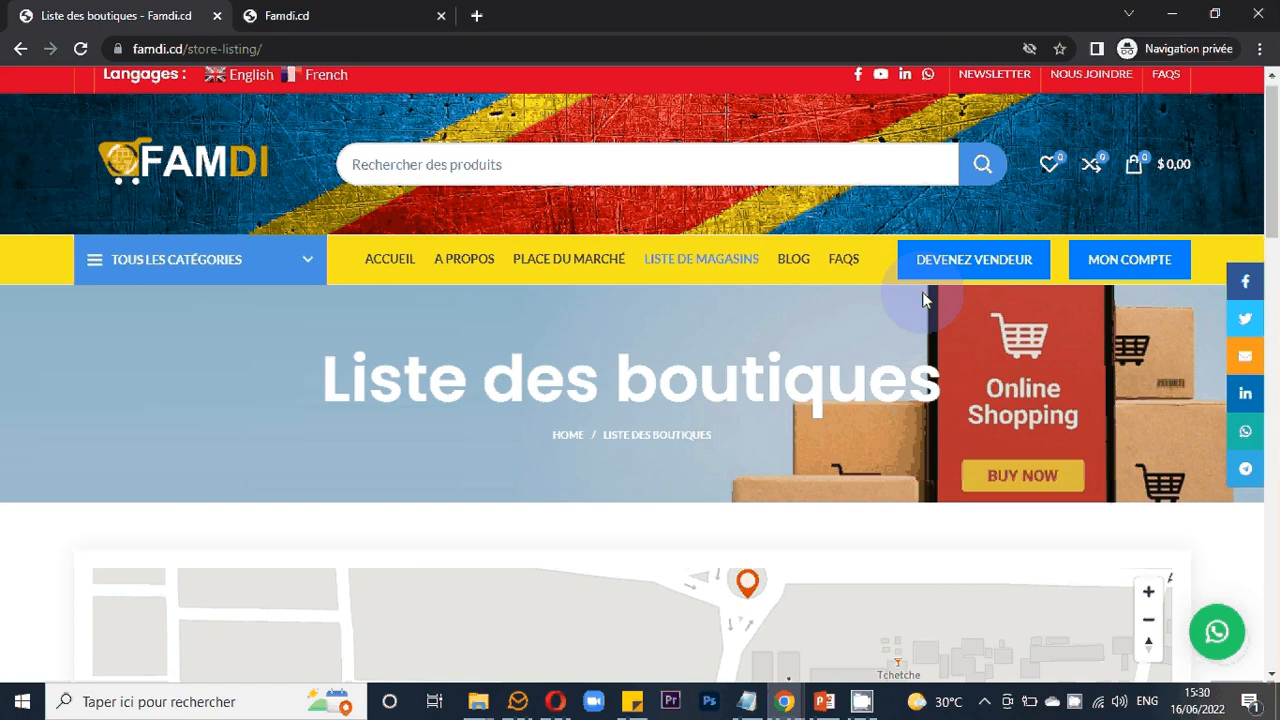
{"action": "scroll", "coordinate": [1020, 290], "scroll_direction": "up", "scroll_amount": 1}
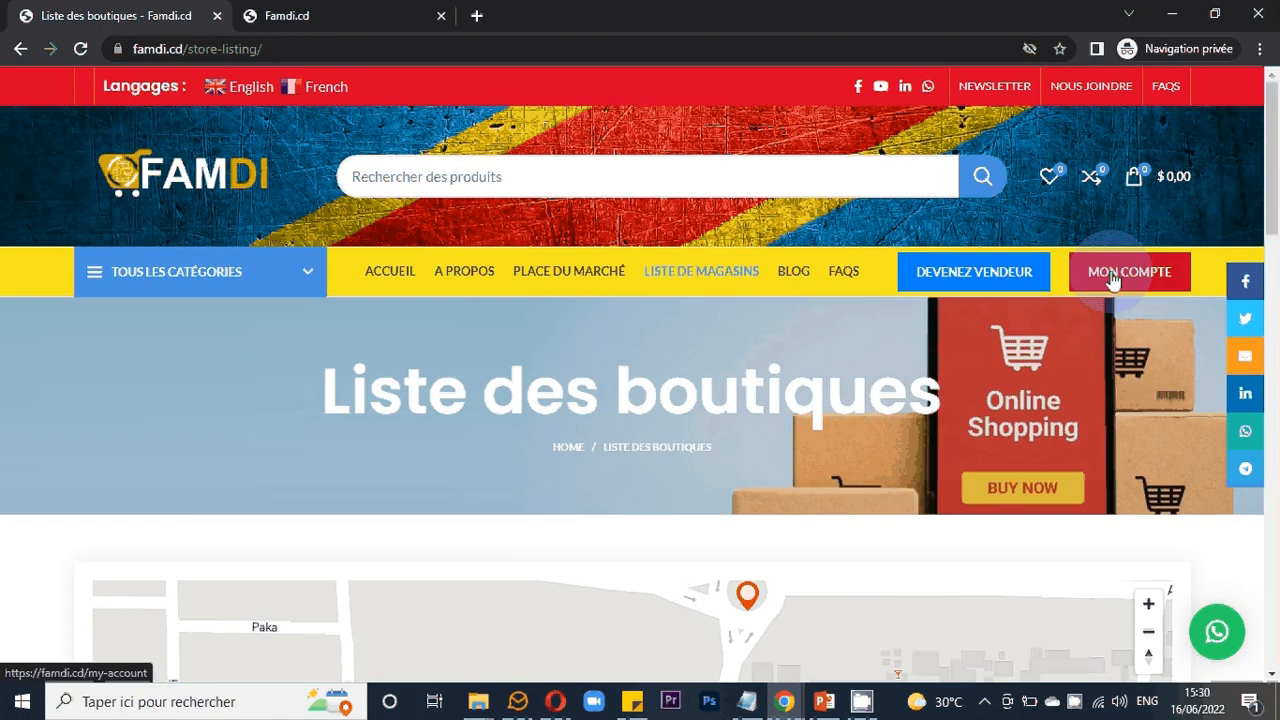
{"action": "left_click", "coordinate": [1113, 281]}
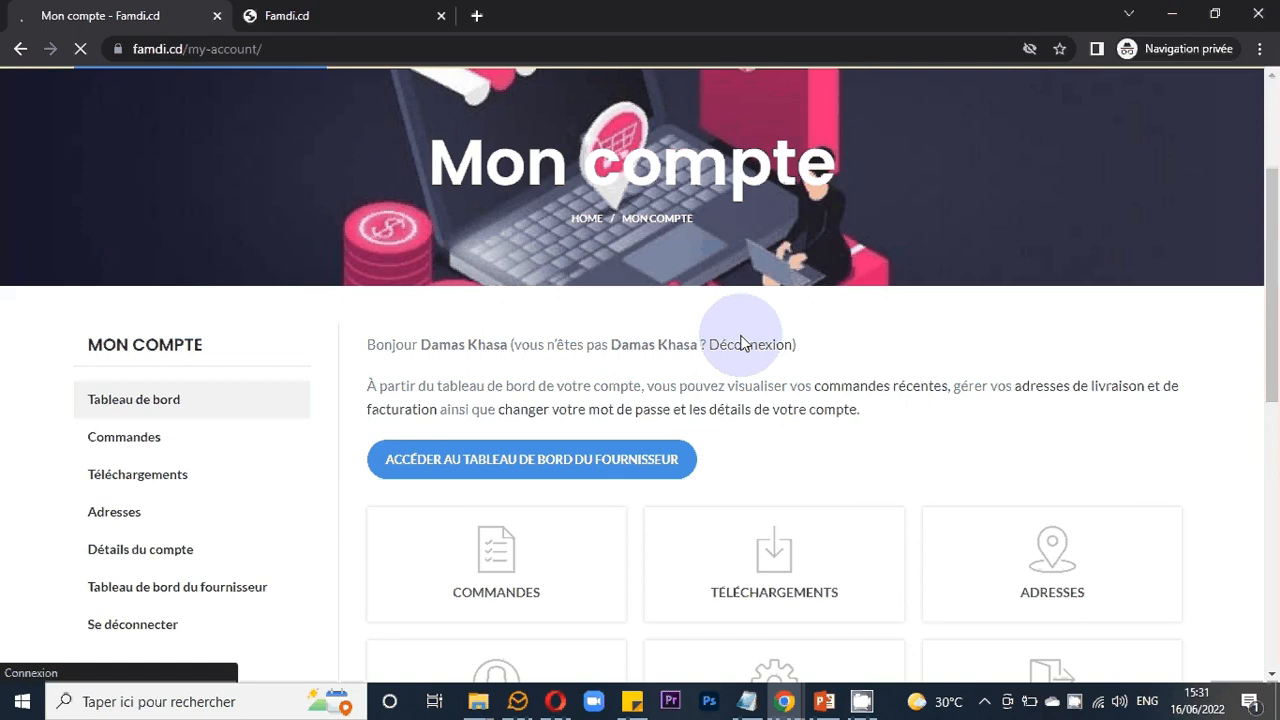
- Open the vendor dashboard (Tableau de bord du fournisseur) from the account page
{"action": "scroll", "coordinate": [741, 342], "scroll_direction": "down", "scroll_amount": 2}
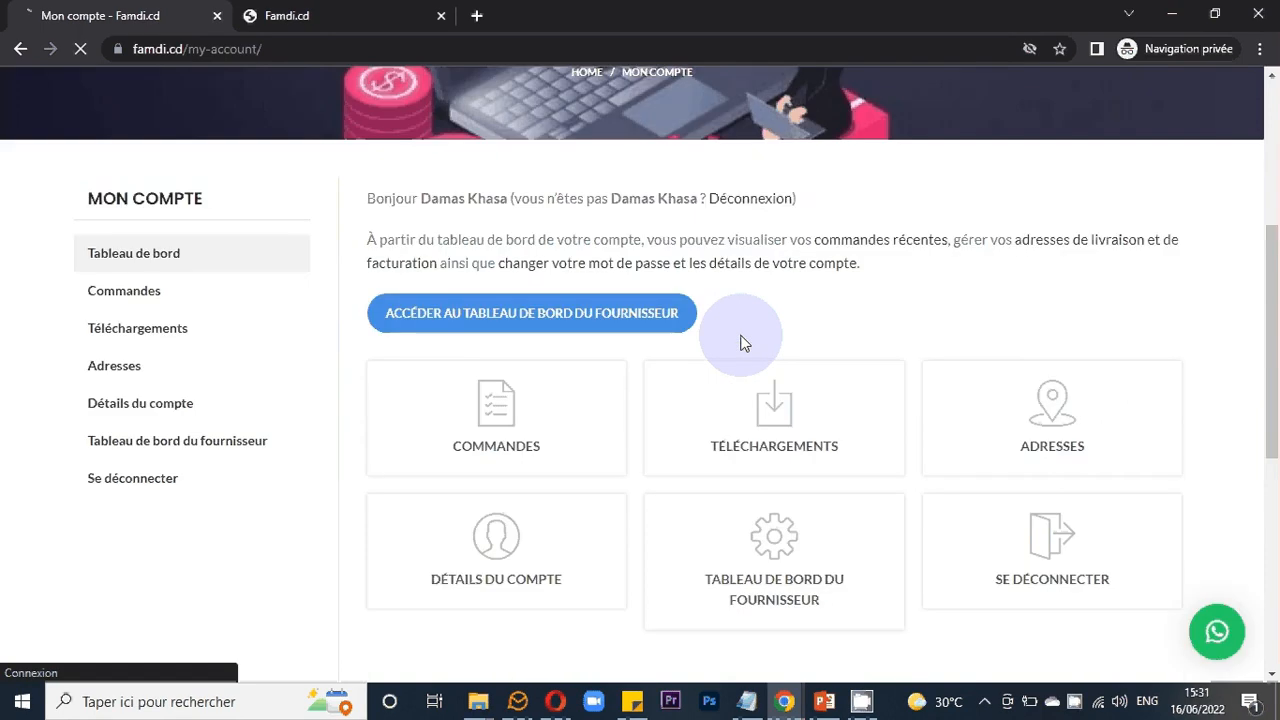
{"action": "scroll", "coordinate": [741, 342], "scroll_direction": "down", "scroll_amount": 1}
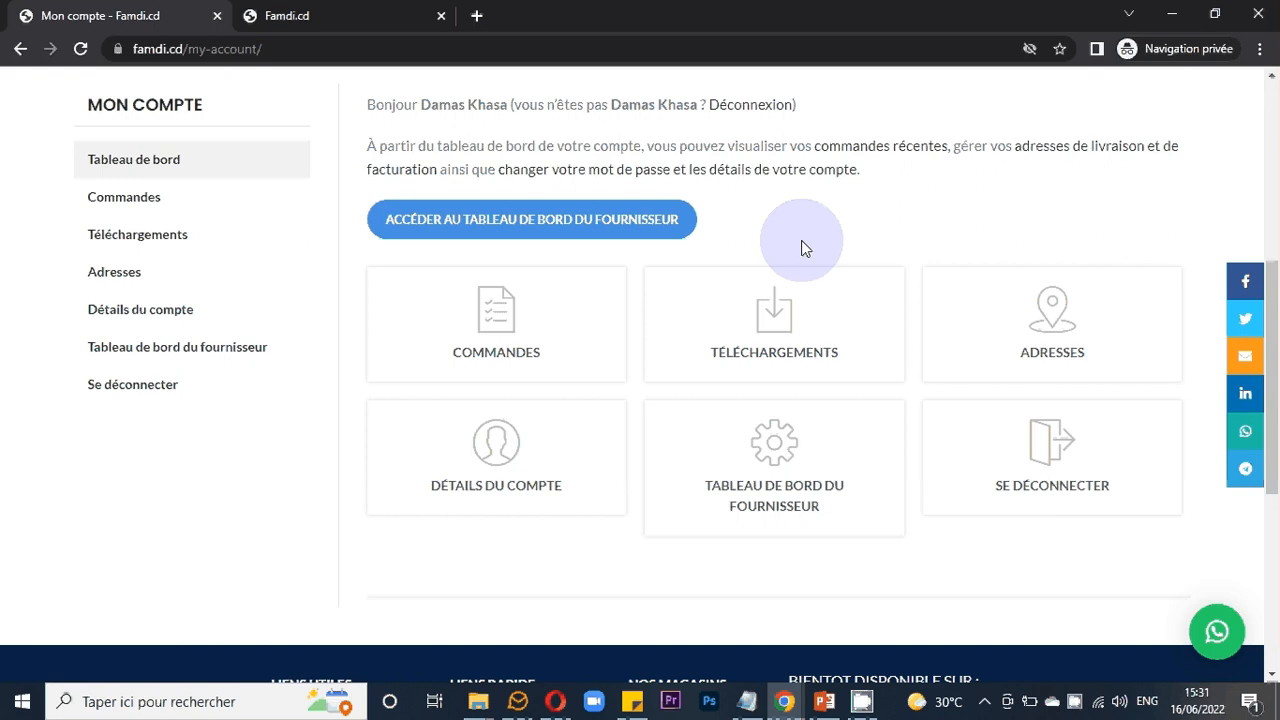
{"action": "left_click", "coordinate": [503, 233]}
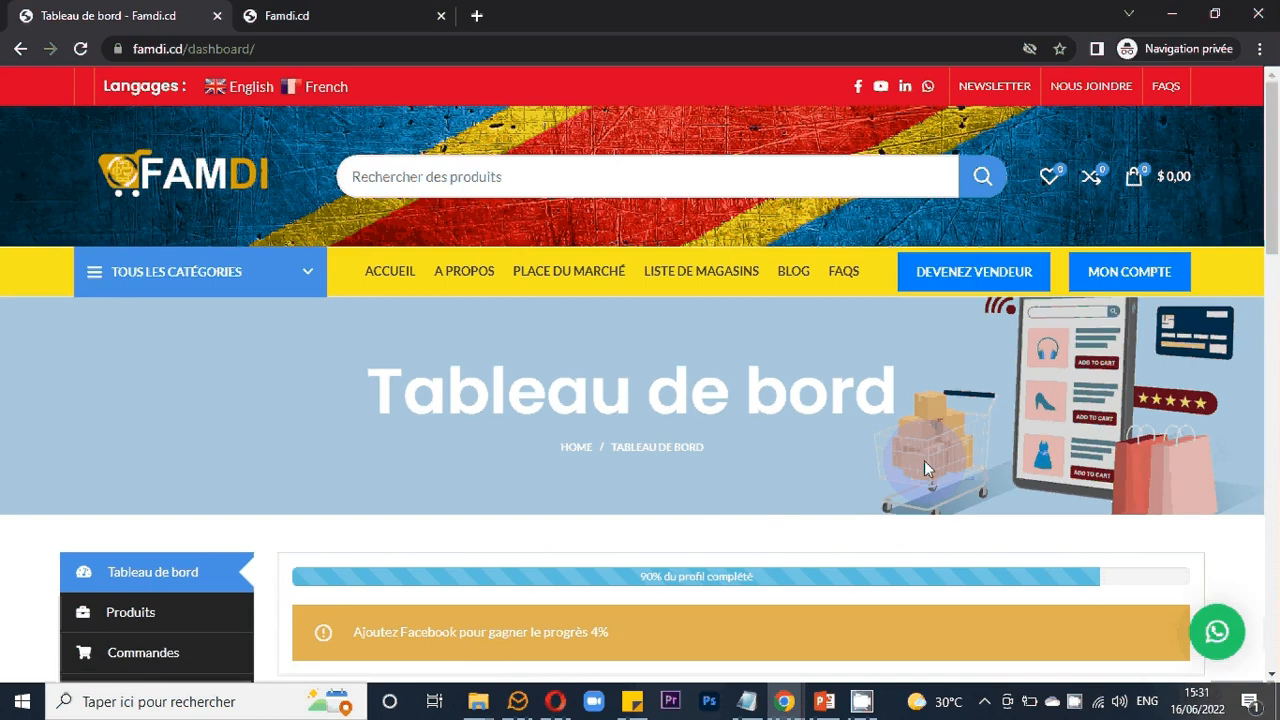
{"action": "scroll", "coordinate": [925, 466], "scroll_direction": "down", "scroll_amount": 2}
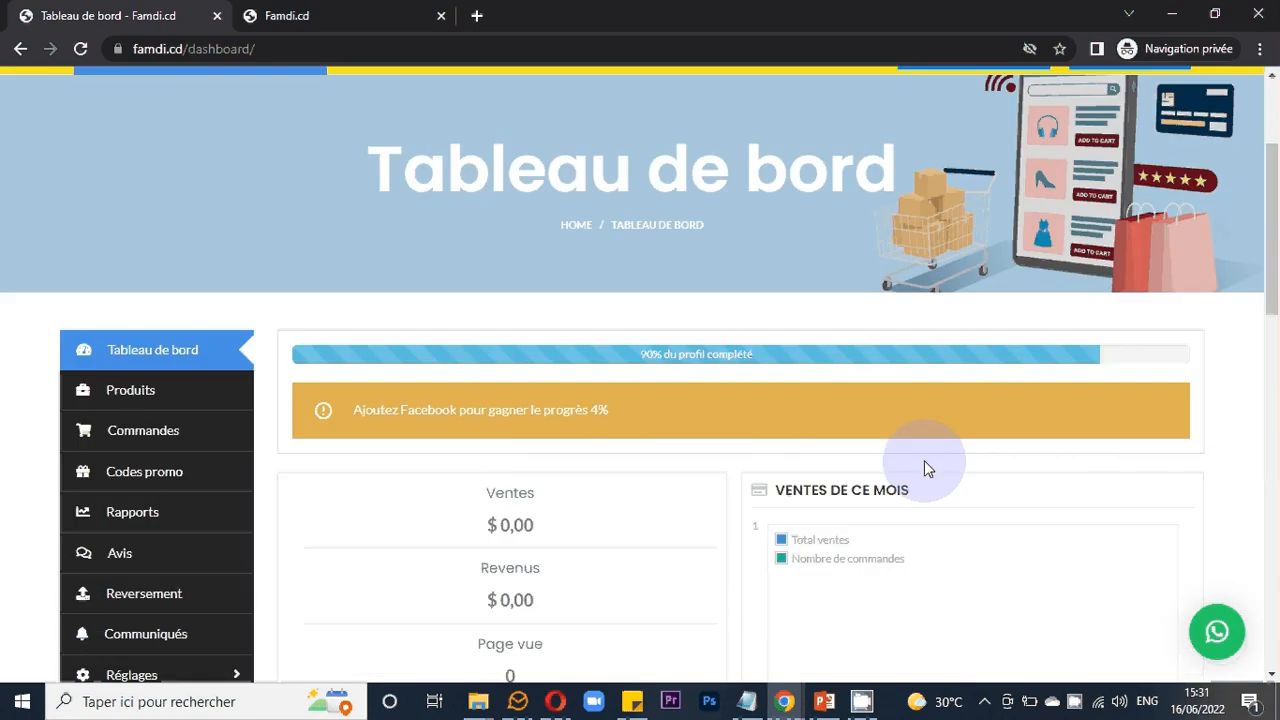
- Open the Produits section of the vendor dashboard
{"action": "scroll", "coordinate": [925, 466], "scroll_direction": "down", "scroll_amount": 2}
{"action": "scroll", "coordinate": [924, 460], "scroll_direction": "down", "scroll_amount": 2}
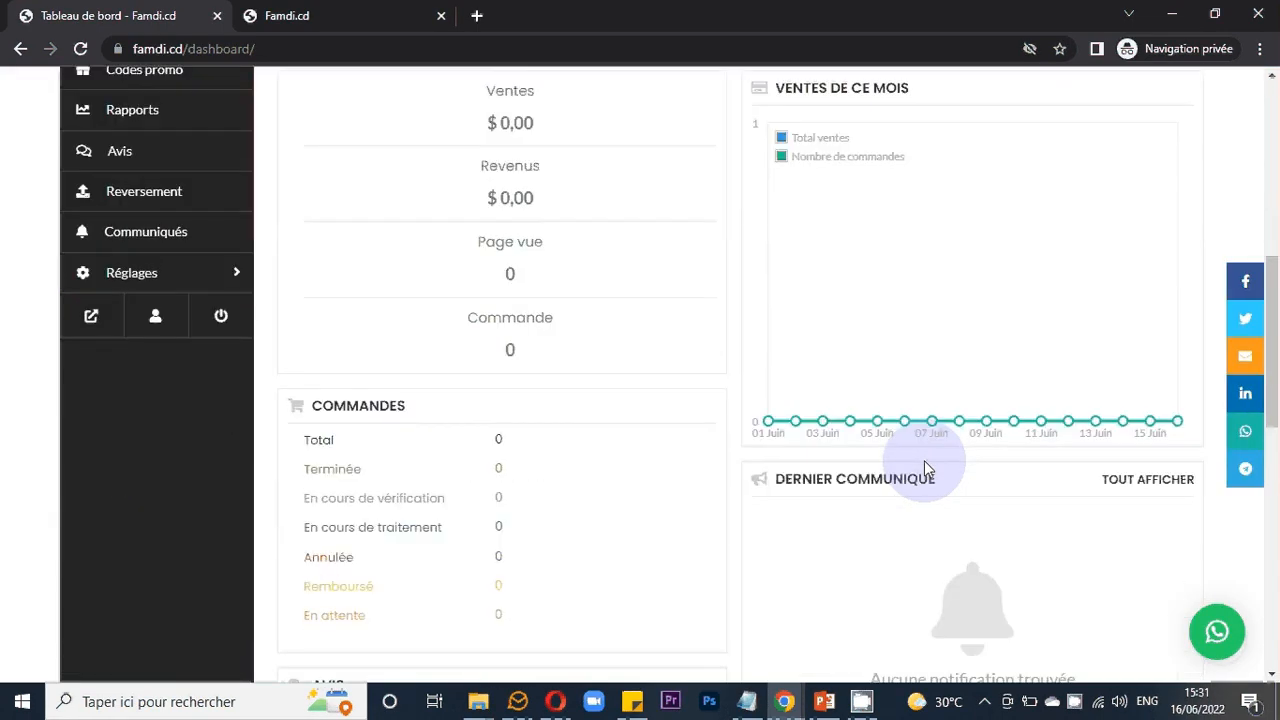
{"action": "scroll", "coordinate": [924, 460], "scroll_direction": "down", "scroll_amount": 1}
{"action": "scroll", "coordinate": [924, 460], "scroll_direction": "up", "scroll_amount": 4}
{"action": "scroll", "coordinate": [924, 460], "scroll_direction": "up", "scroll_amount": 1}
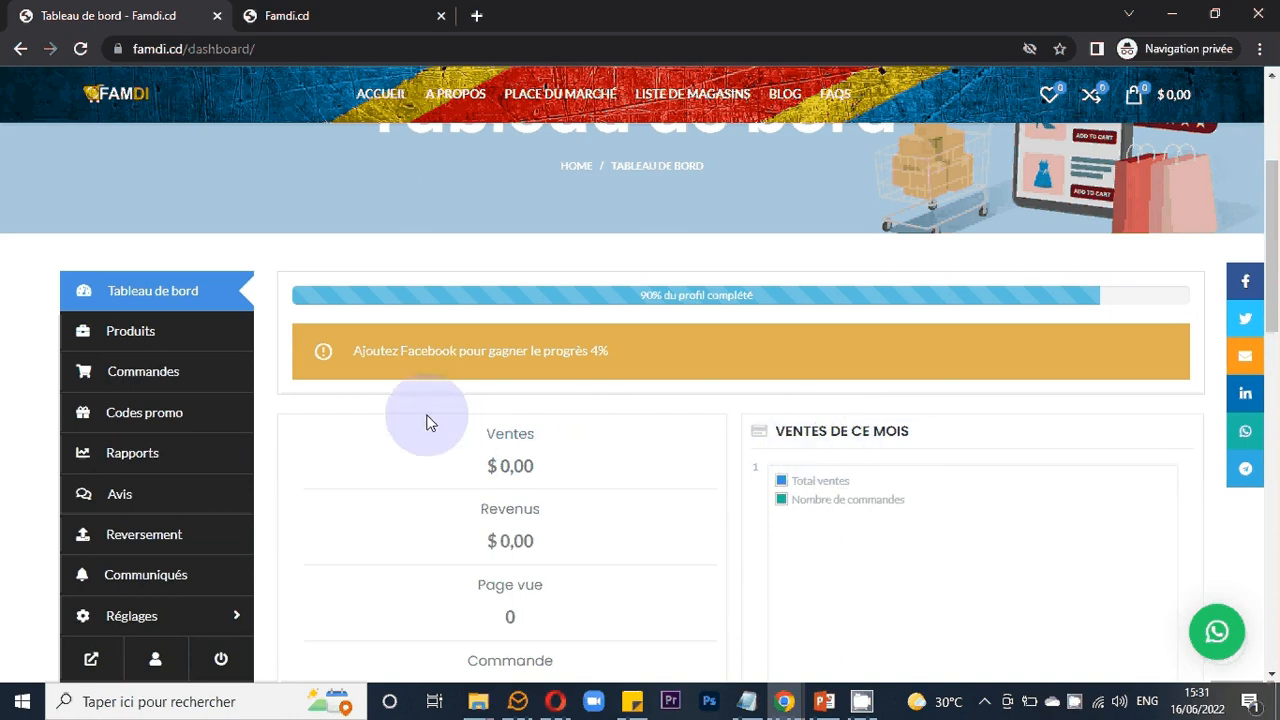
{"action": "left_click", "coordinate": [141, 341]}
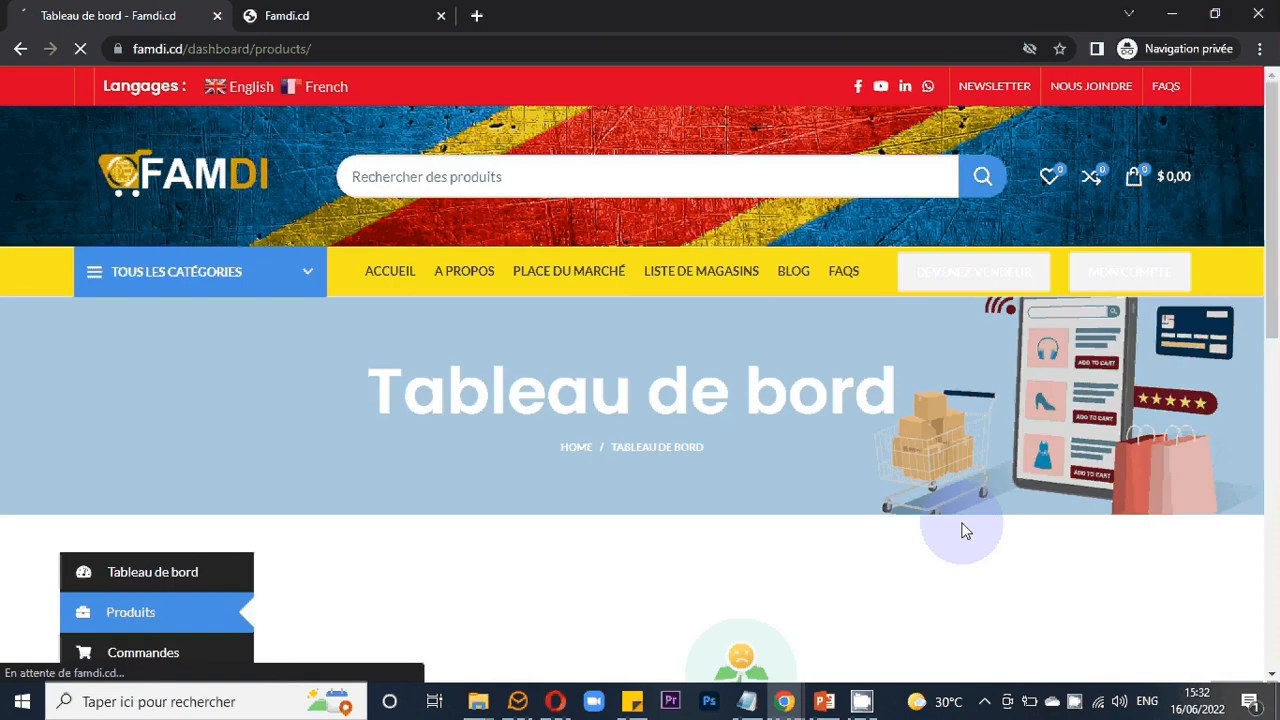
{"action": "scroll", "coordinate": [963, 530], "scroll_direction": "down", "scroll_amount": 5}
{"action": "scroll", "coordinate": [963, 530], "scroll_direction": "up", "scroll_amount": 2}
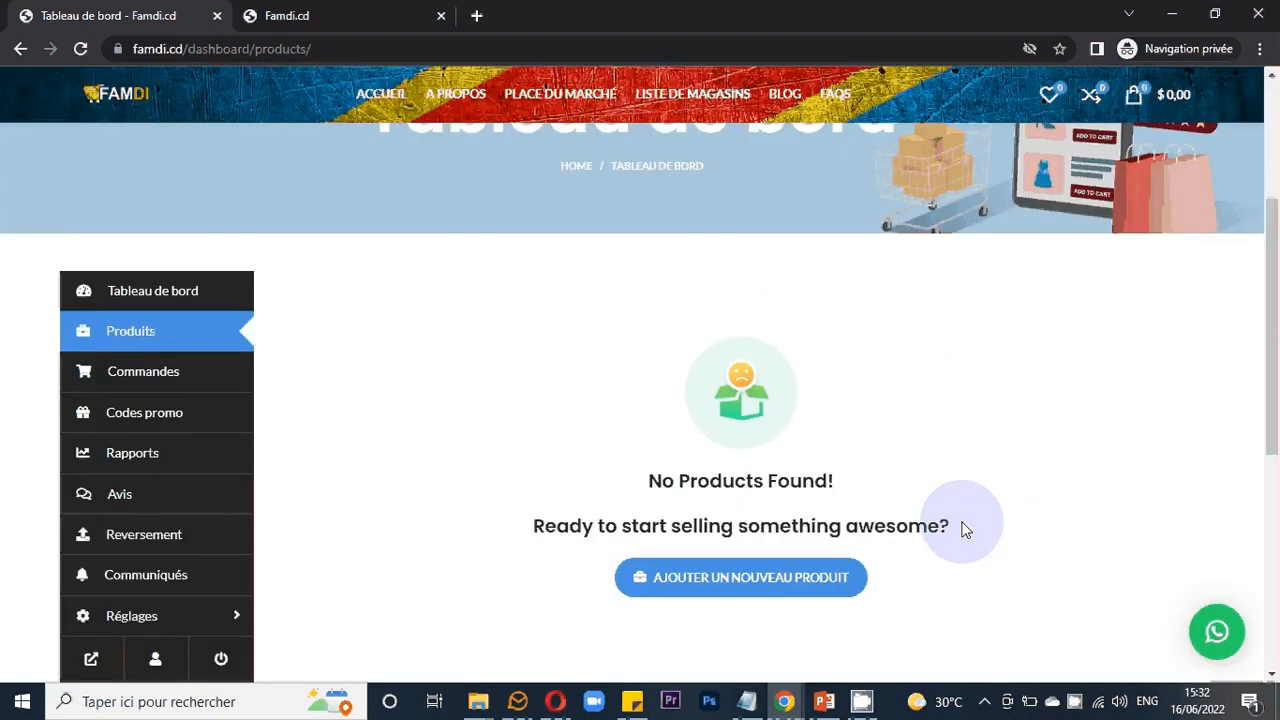
{"action": "scroll", "coordinate": [478, 297], "scroll_direction": "down", "scroll_amount": 1}
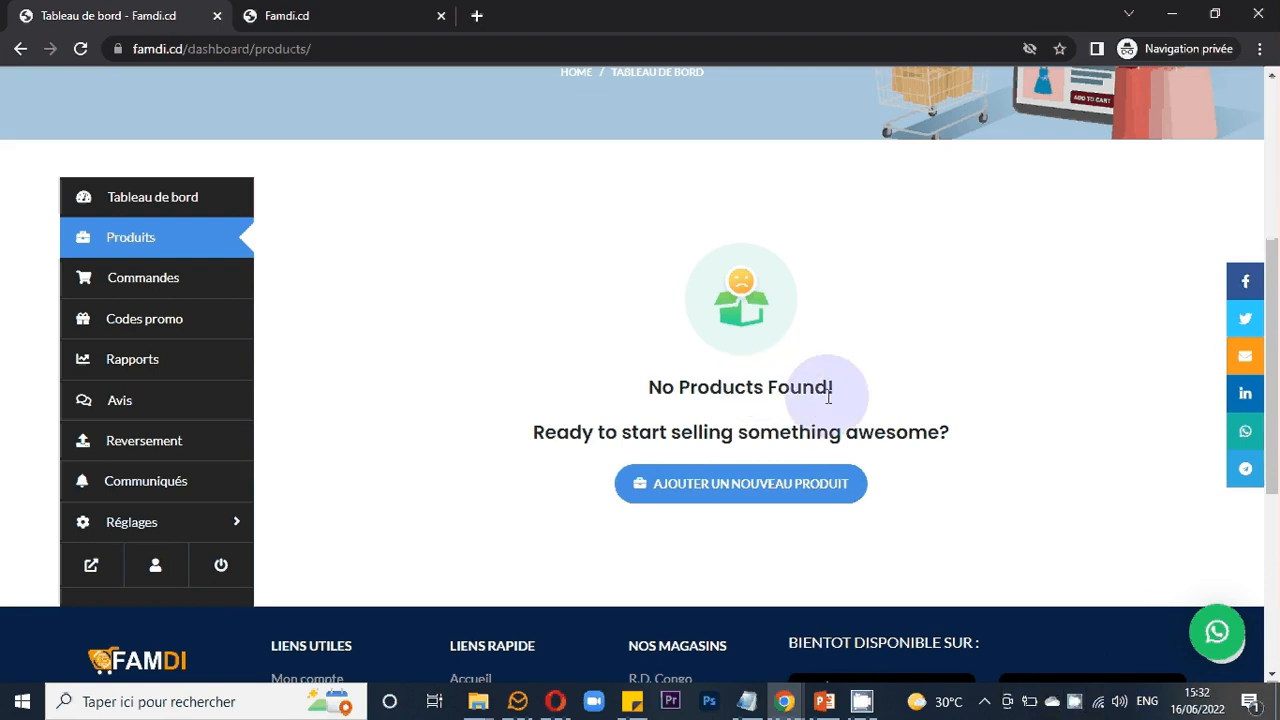
{"action": "left_click", "coordinate": [1073, 705]}
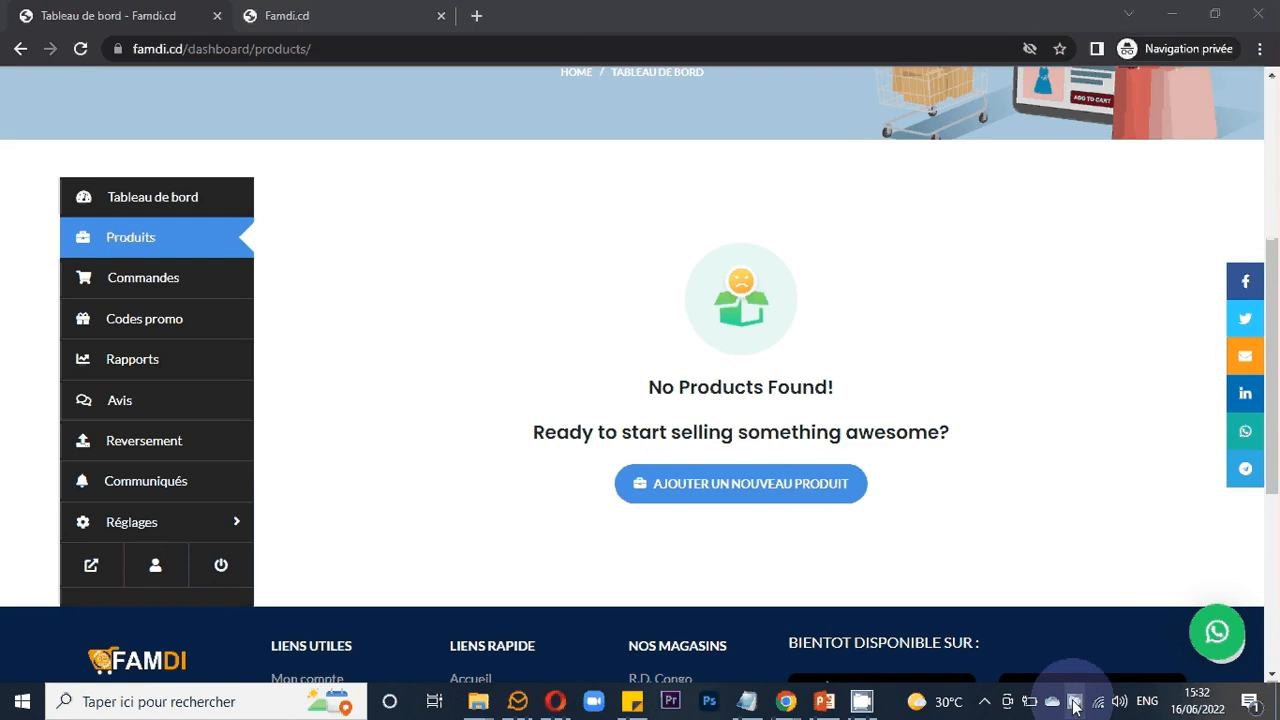
{"action": "left_click", "coordinate": [1073, 705]}
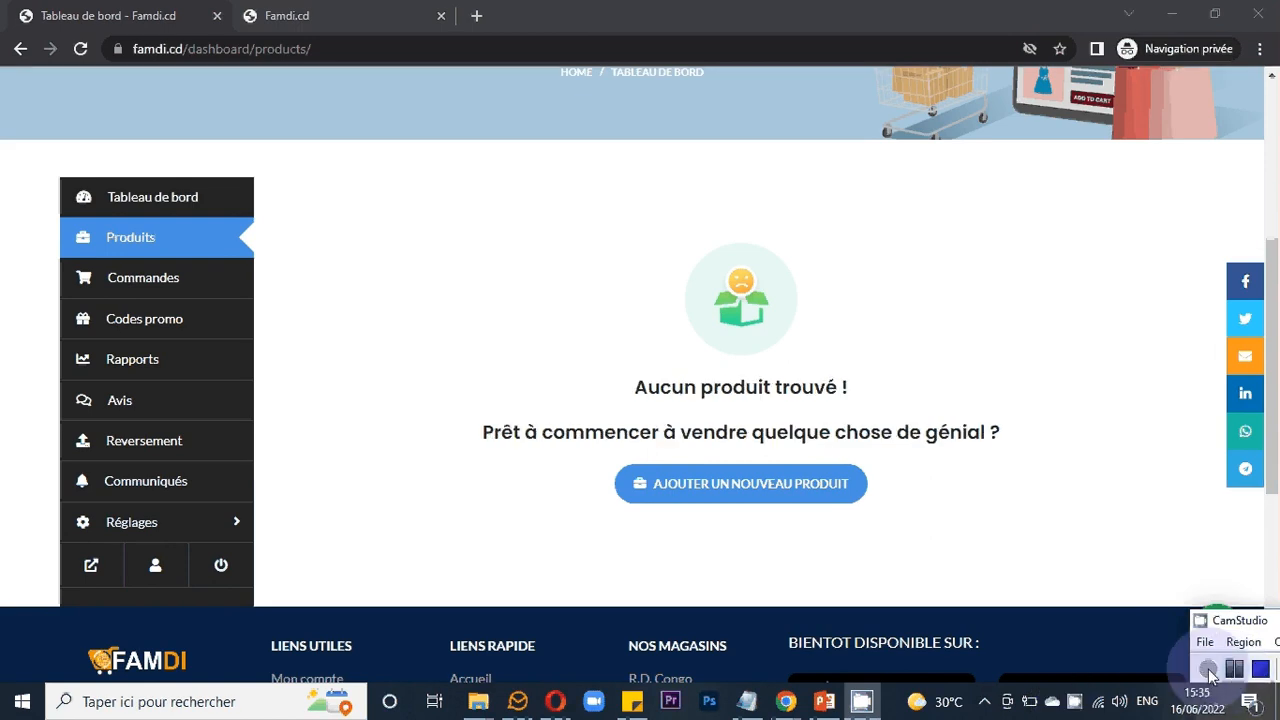
{"action": "left_click", "coordinate": [1208, 670]}
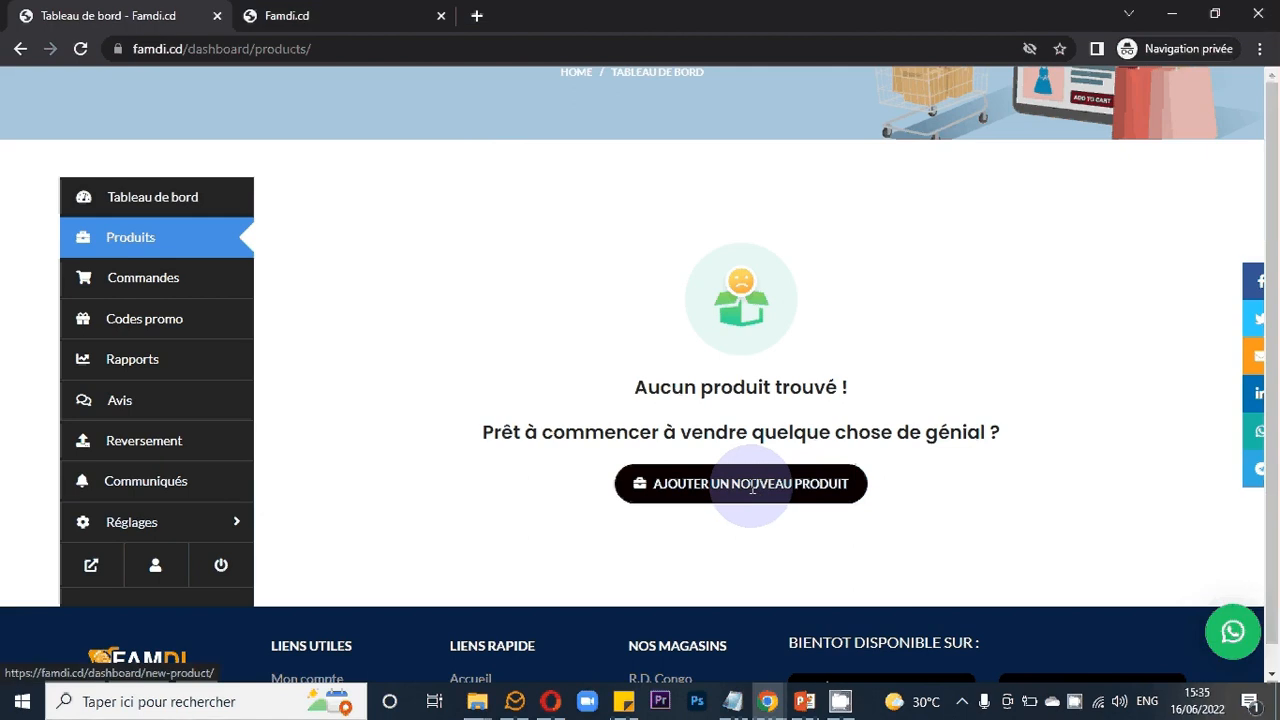
- Start adding a new product and open the main image upload to select files from the computer
{"action": "left_click", "coordinate": [753, 490]}
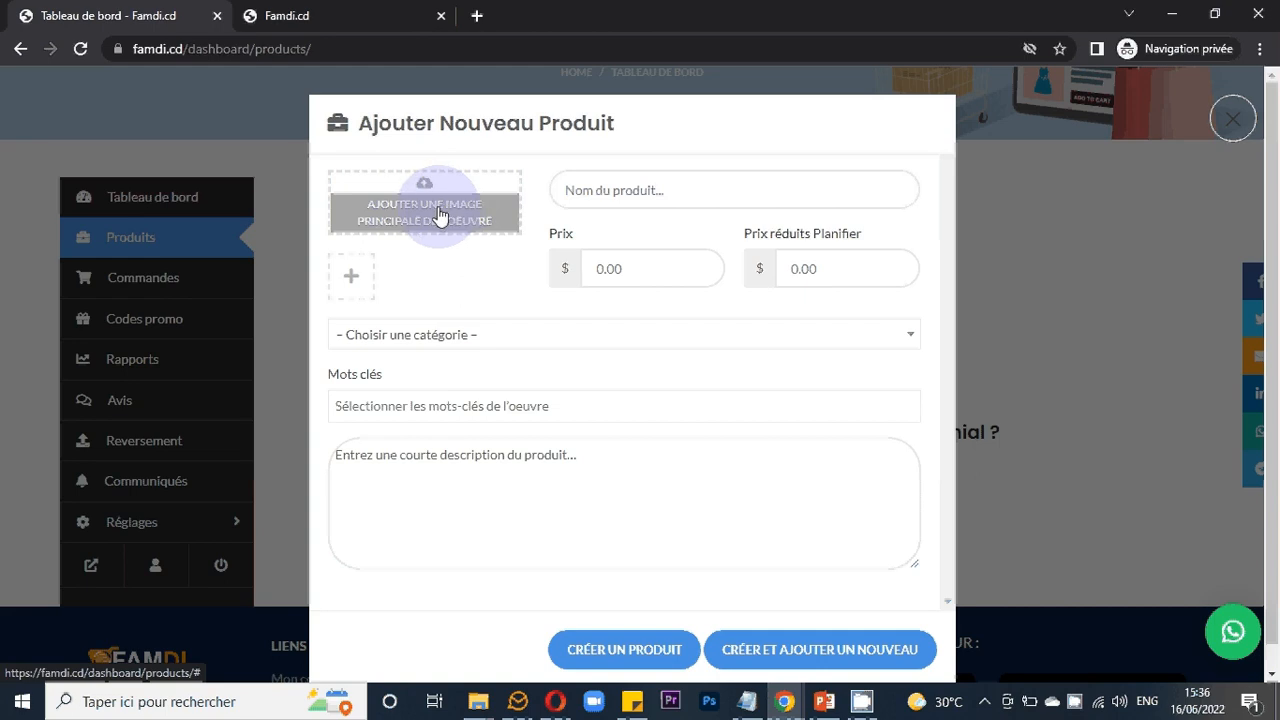
{"action": "left_click", "coordinate": [440, 216]}
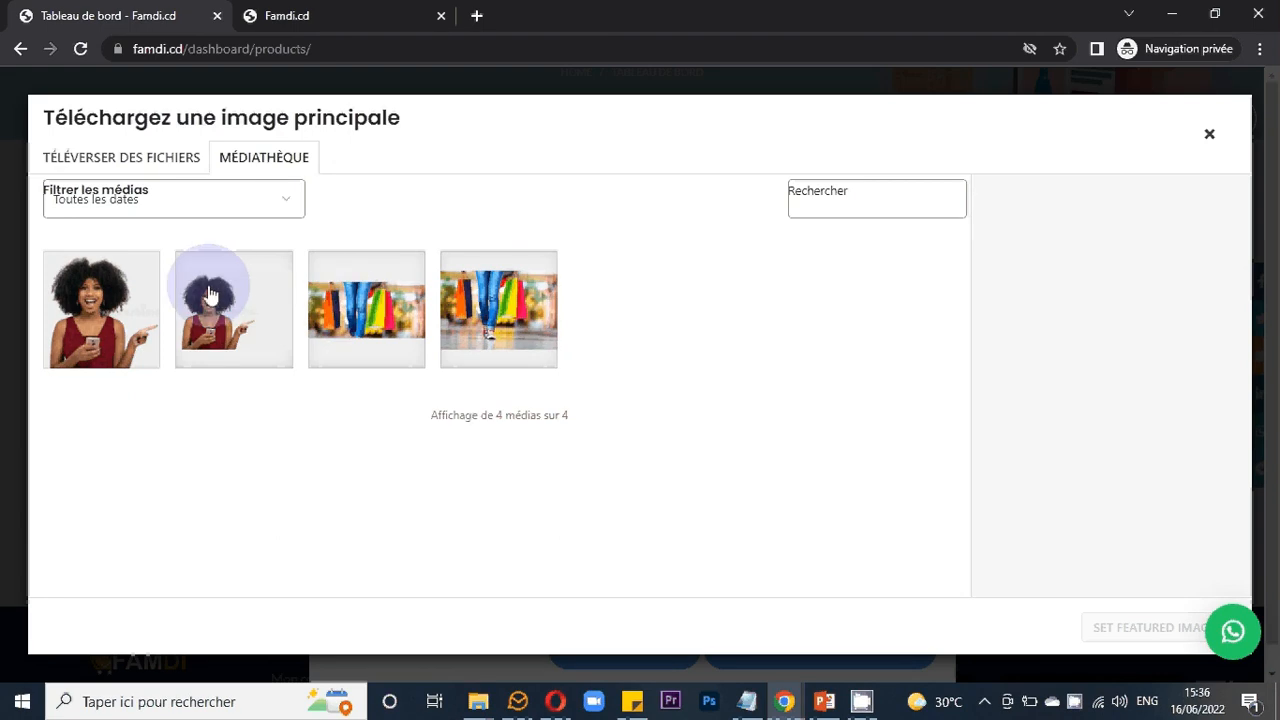
{"action": "left_click", "coordinate": [175, 170]}
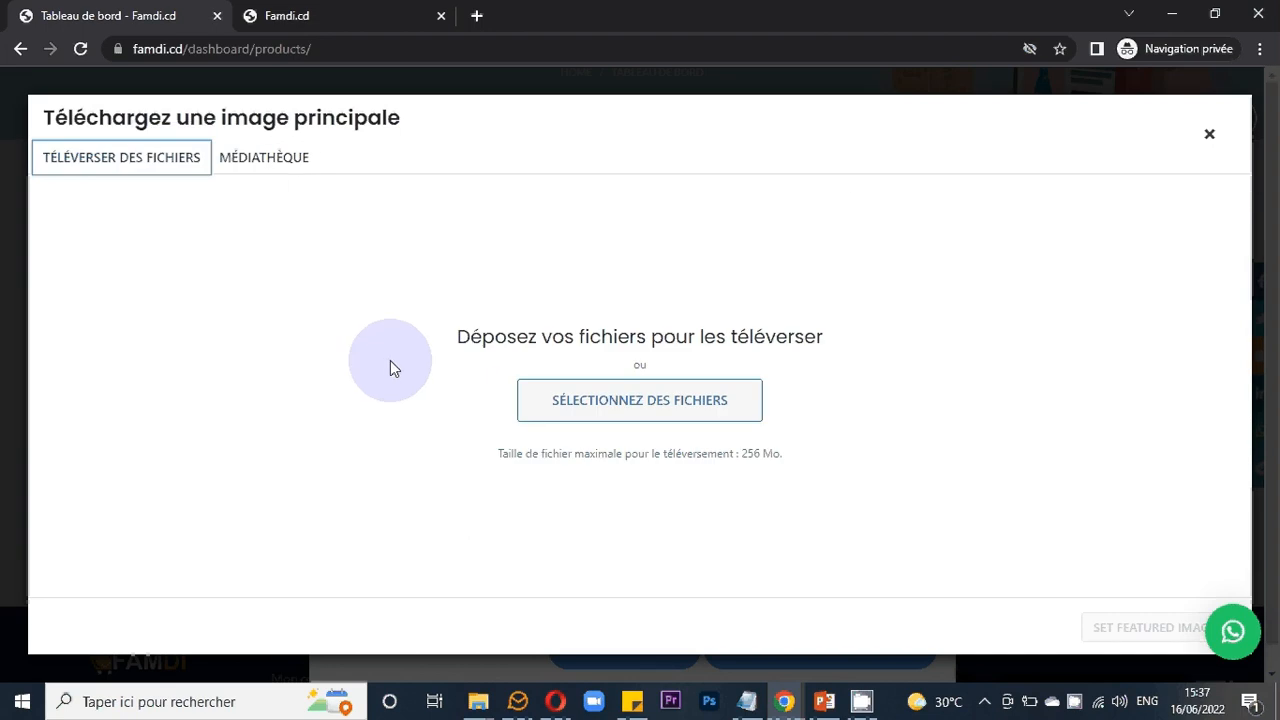
{"action": "left_click", "coordinate": [545, 410]}
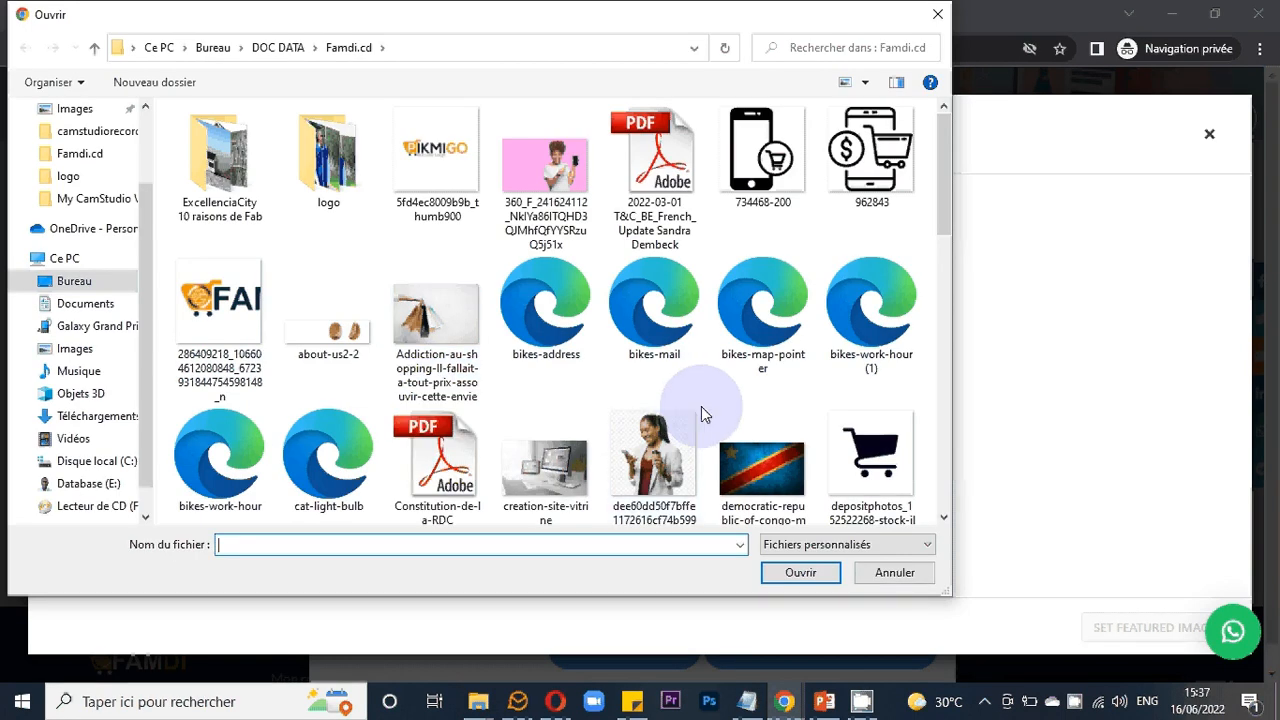
{"action": "scroll", "coordinate": [701, 406], "scroll_direction": "down", "scroll_amount": 10}
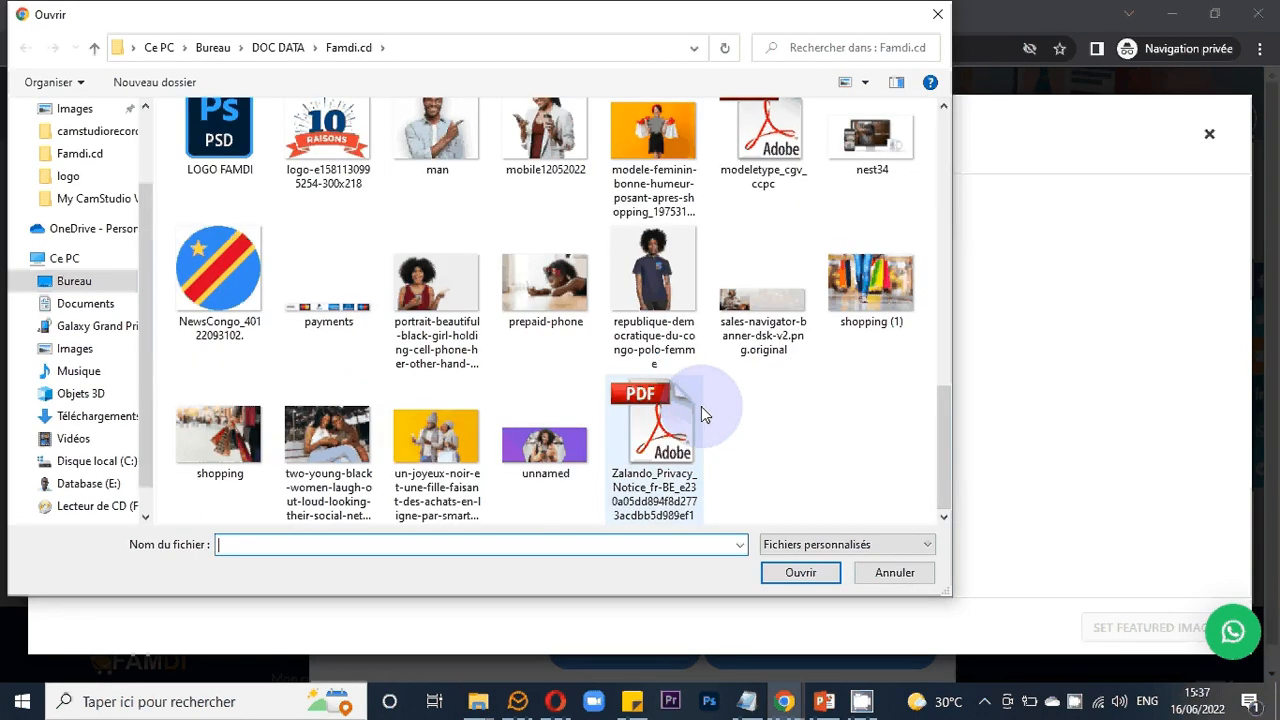
{"action": "scroll", "coordinate": [701, 406], "scroll_direction": "up", "scroll_amount": 10}
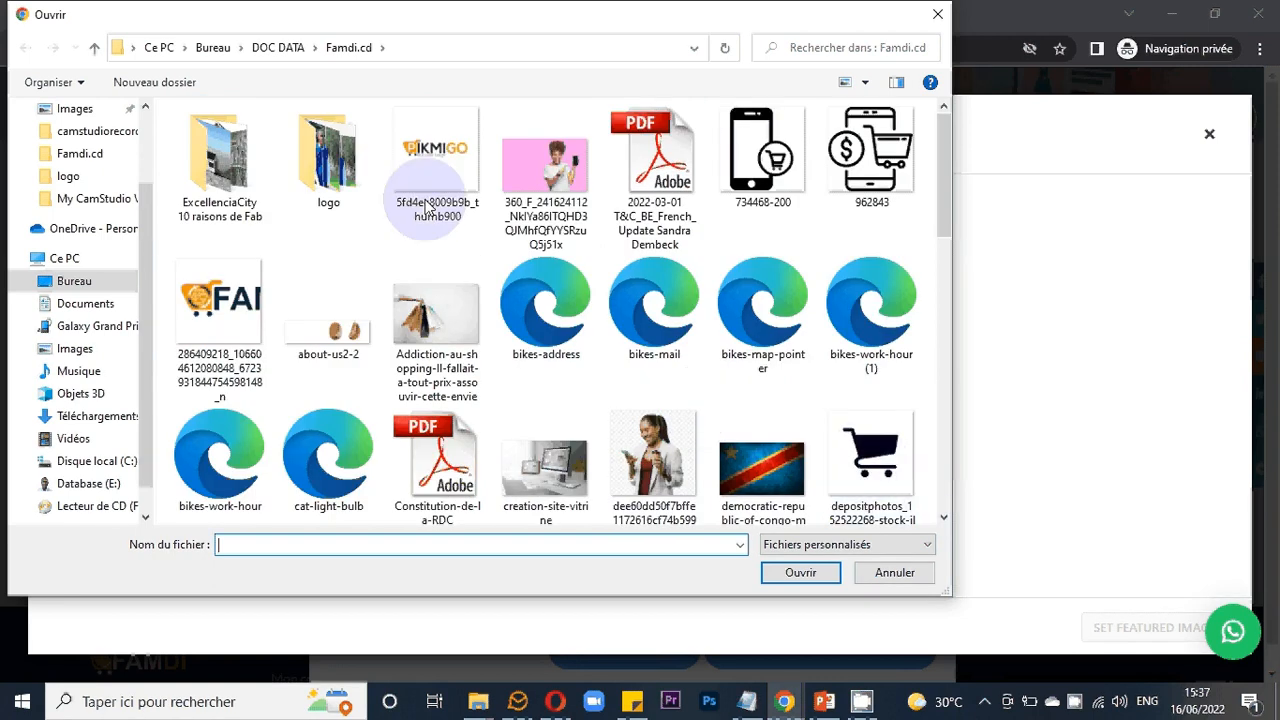
{"action": "double_click", "coordinate": [350, 183]}
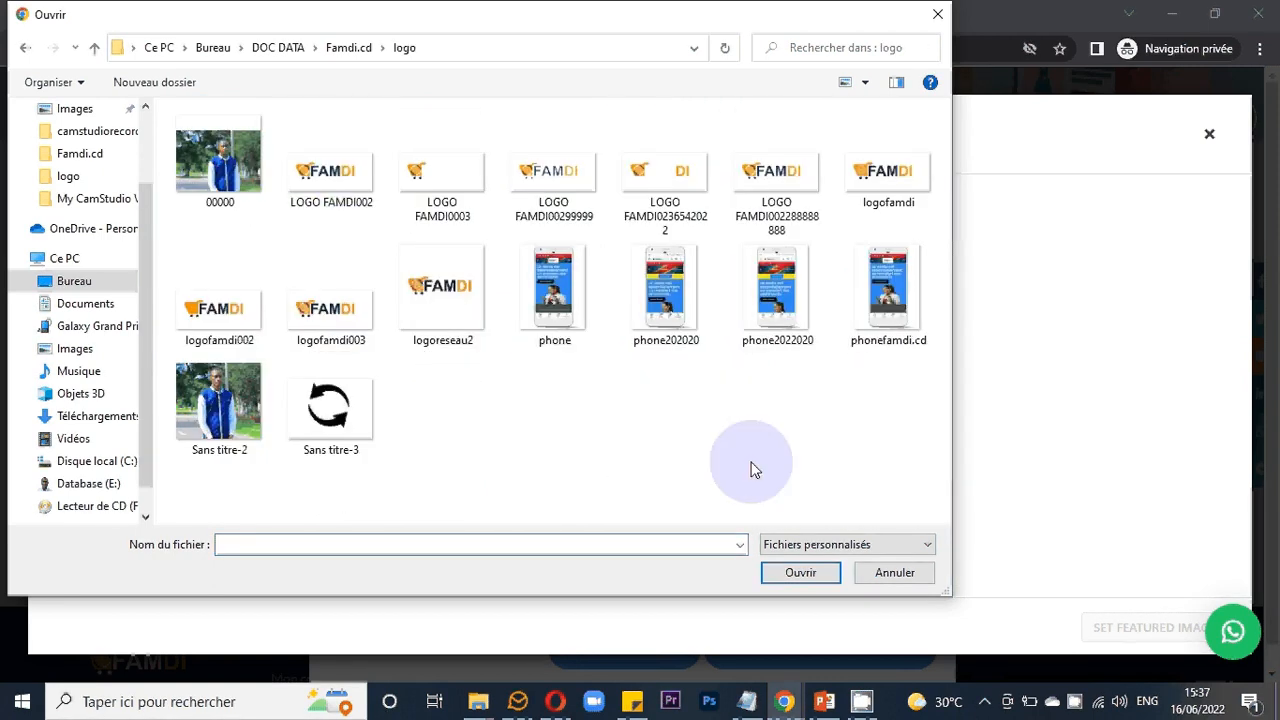
{"action": "left_click", "coordinate": [26, 48]}
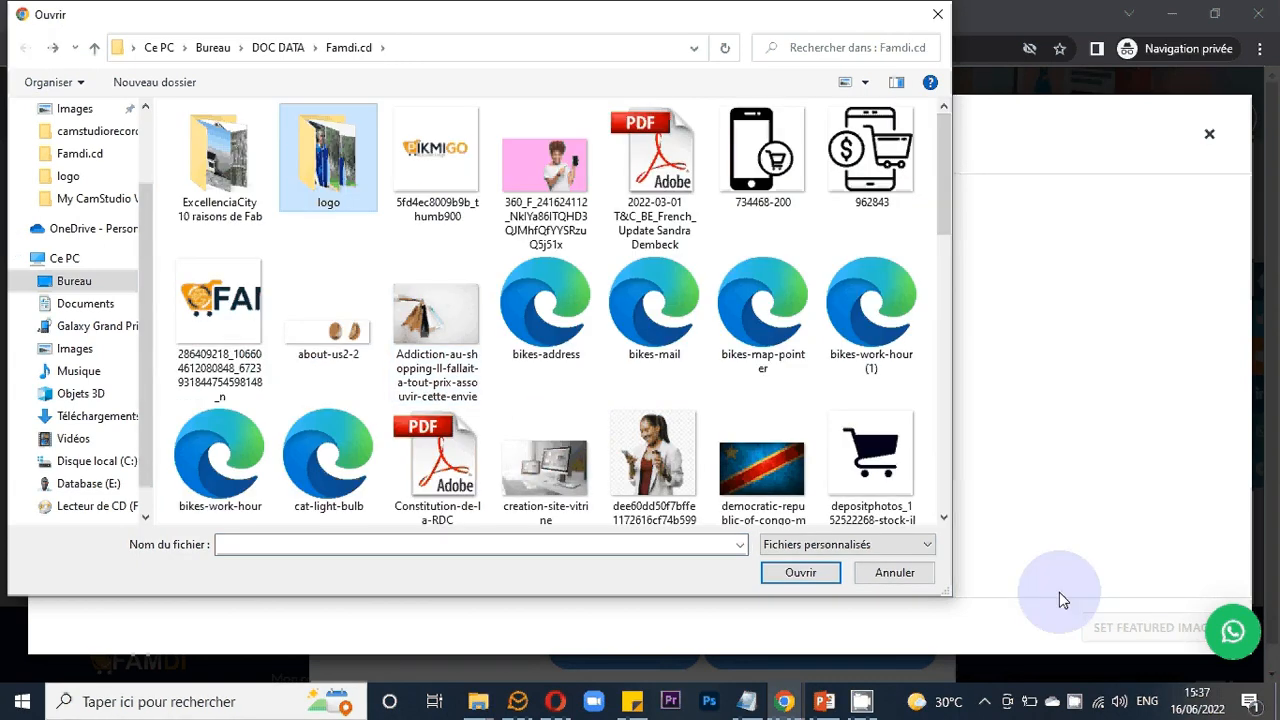
{"action": "left_click", "coordinate": [1074, 703]}
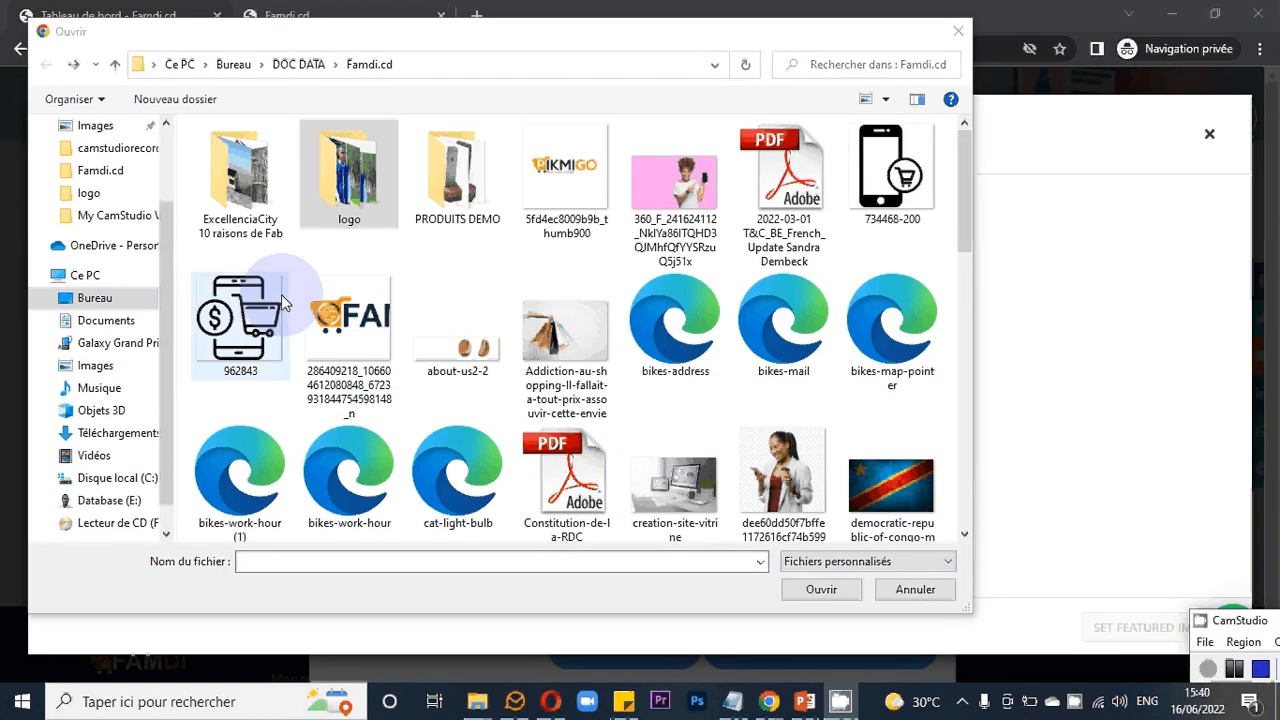
- Upload the orange-seat chair image from the PRODUITS DEMO folder to the media library
{"action": "left_click", "coordinate": [457, 165]}
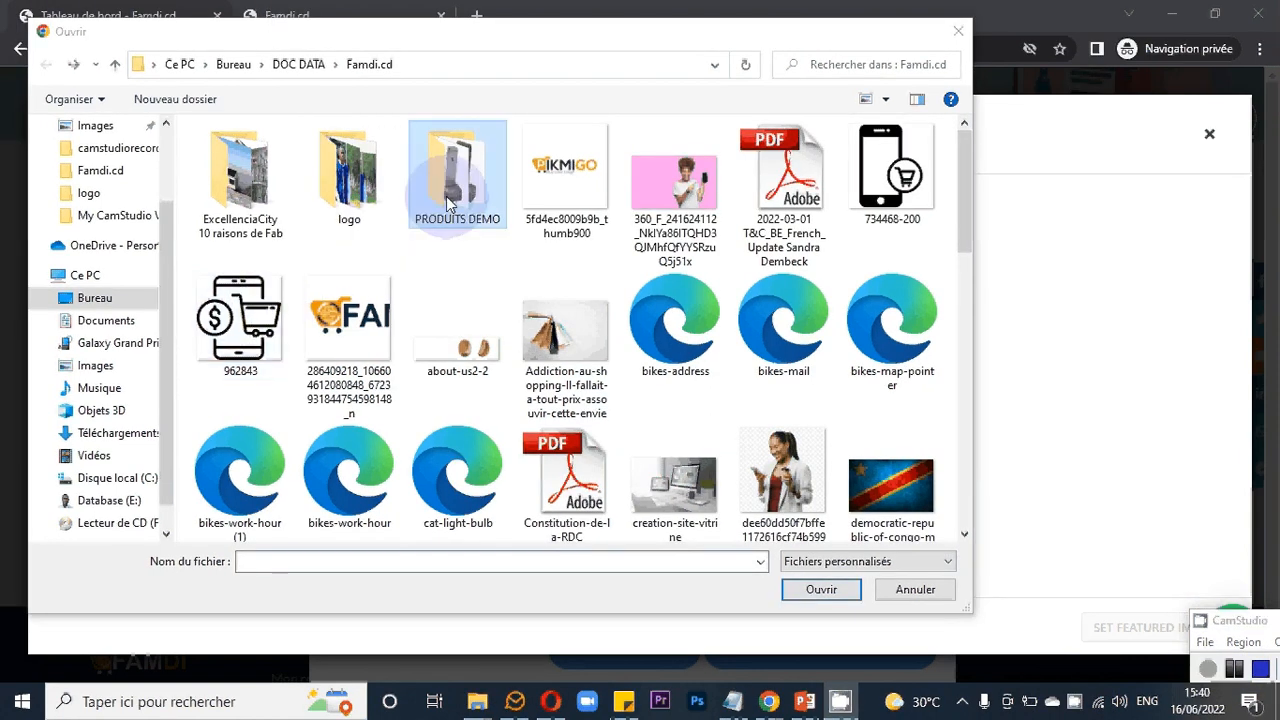
{"action": "double_click", "coordinate": [457, 165]}
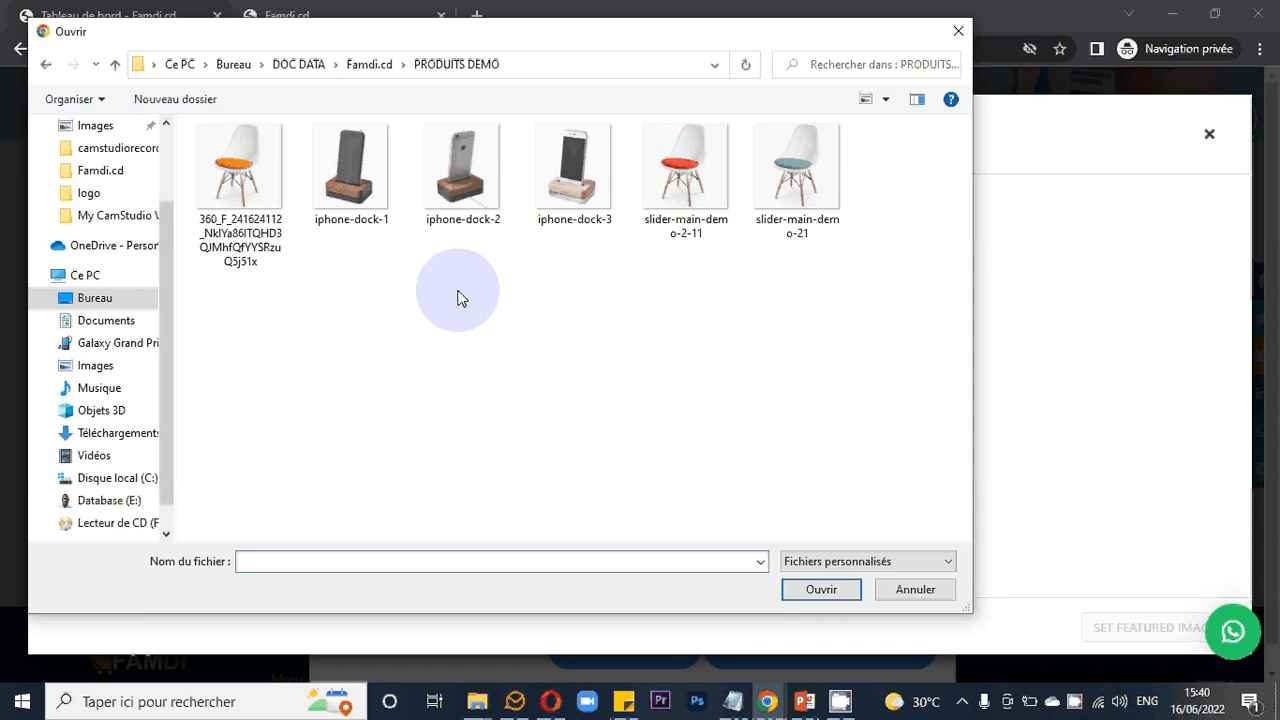
{"action": "double_click", "coordinate": [265, 203]}
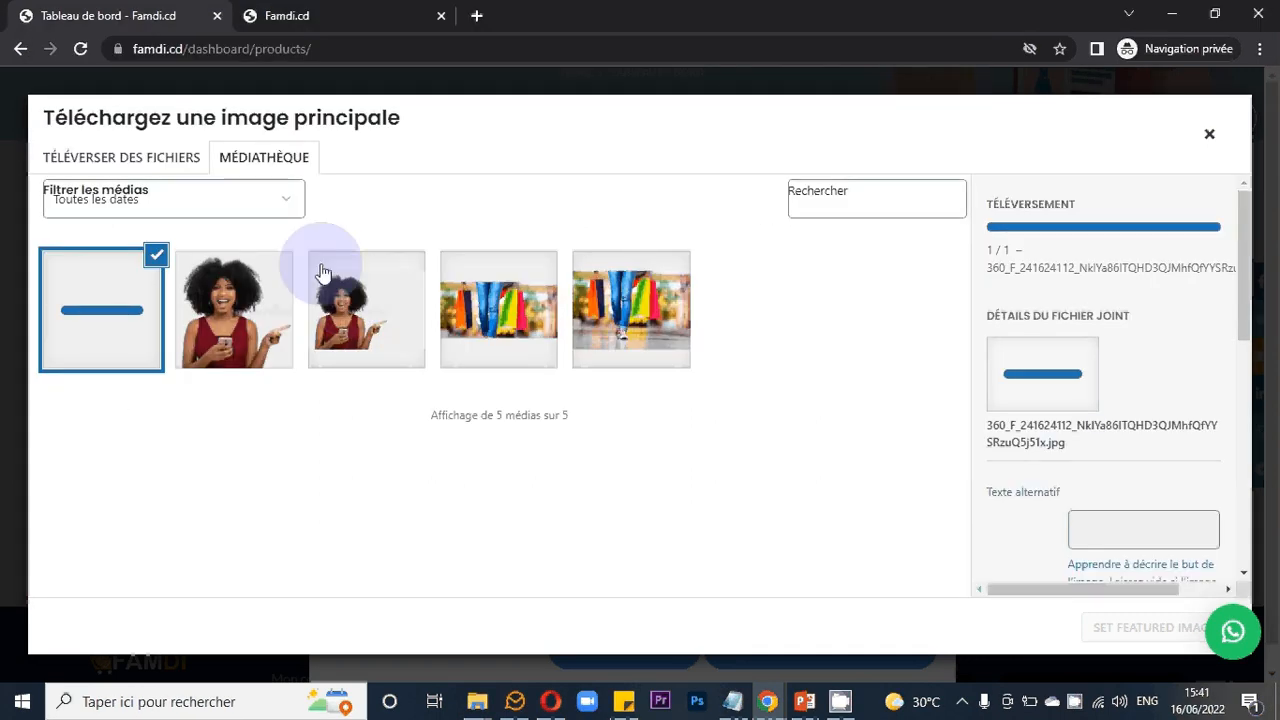
- Upload iphone-dock-1, iphone-dock-2, iphone-dock-3, slider-main-demo-2-11 and slider-main-demo-21 from the PRODUITS DEMO folder together
{"action": "left_click", "coordinate": [172, 168]}
{"action": "left_click", "coordinate": [541, 401]}
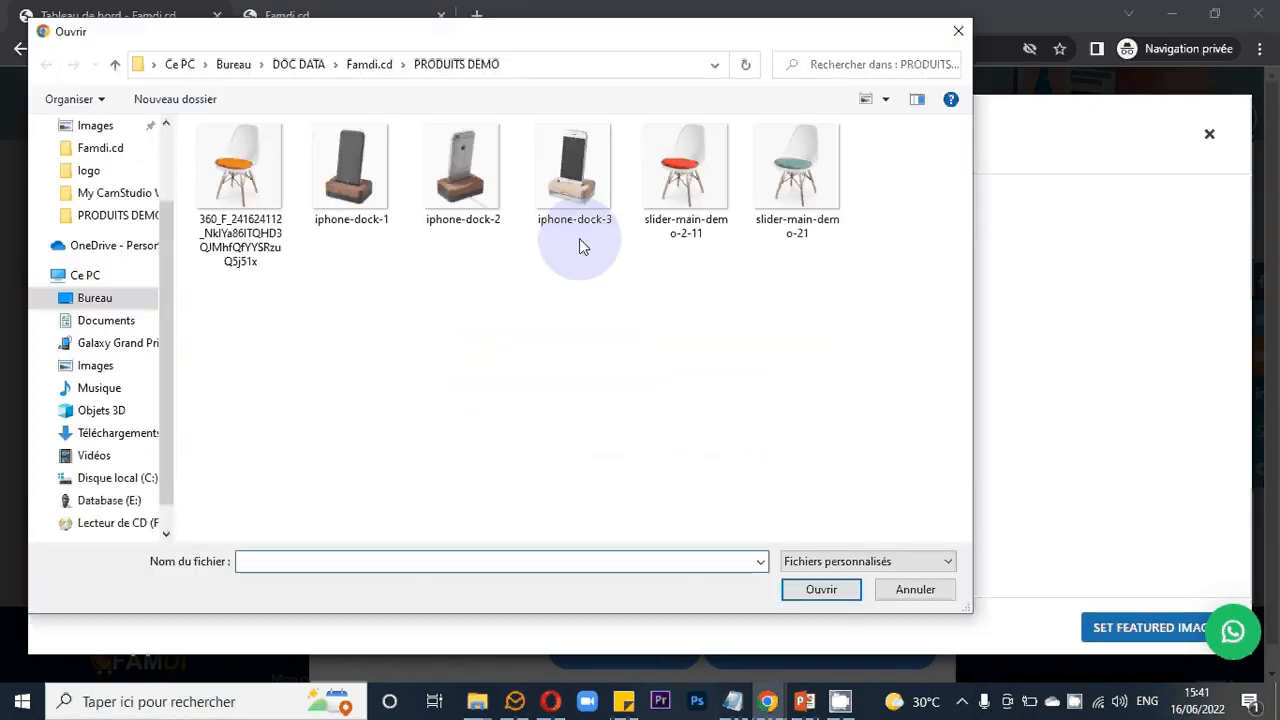
{"action": "left_click", "coordinate": [686, 195]}
{"action": "key", "text": "shift+Right"}
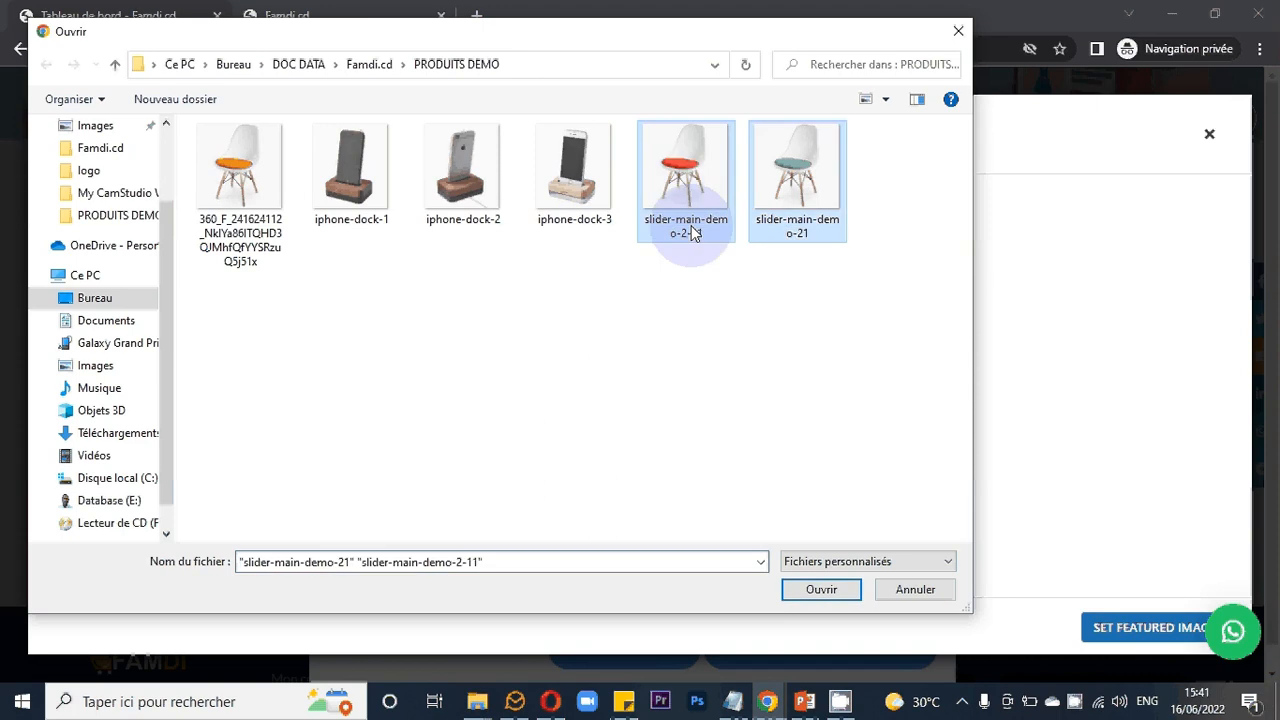
{"action": "left_click", "coordinate": [351, 180], "text": "ctrl"}
{"action": "left_click", "coordinate": [463, 180], "text": "ctrl"}
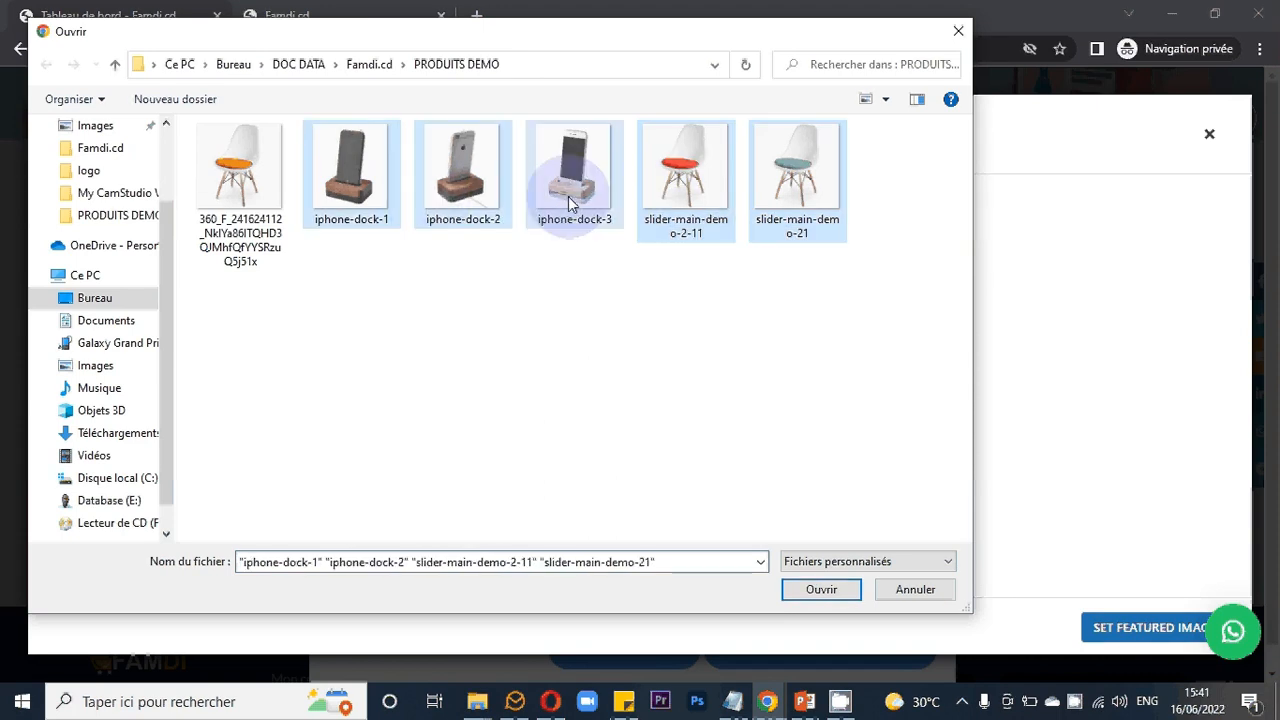
{"action": "left_click", "coordinate": [567, 200], "text": "ctrl"}
{"action": "left_click", "coordinate": [818, 589]}
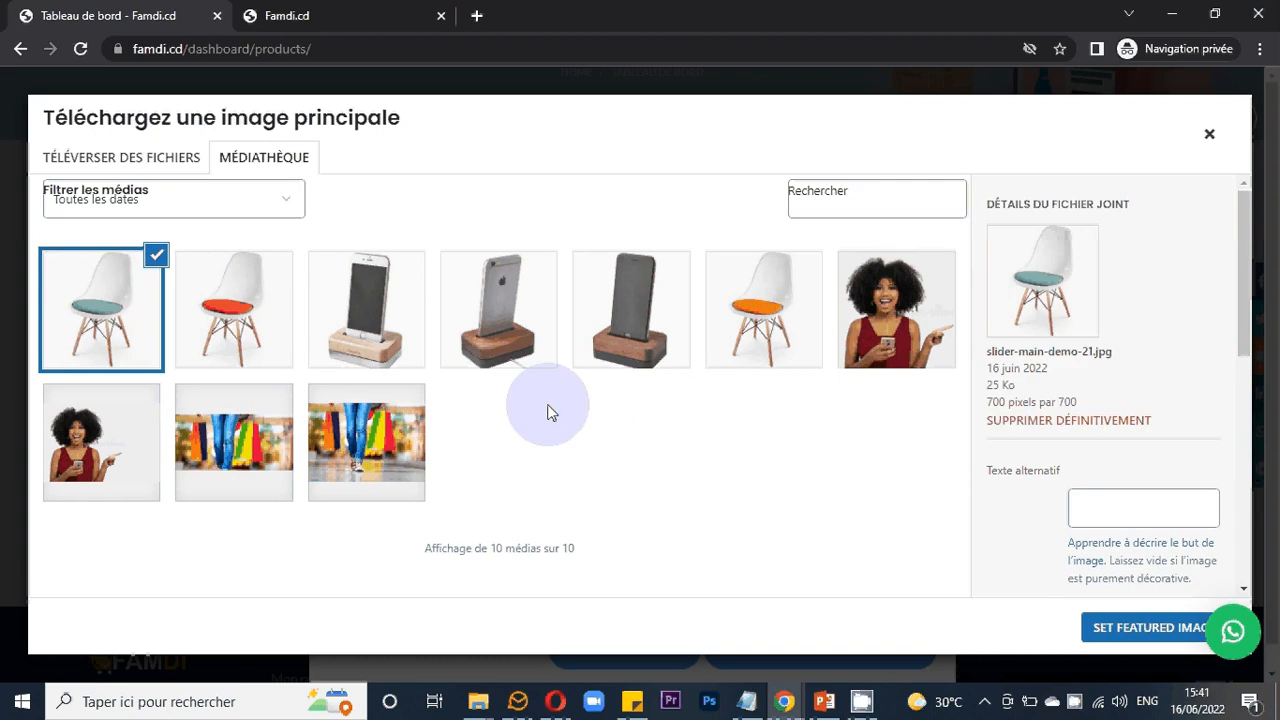
{"action": "left_click", "coordinate": [177, 170]}
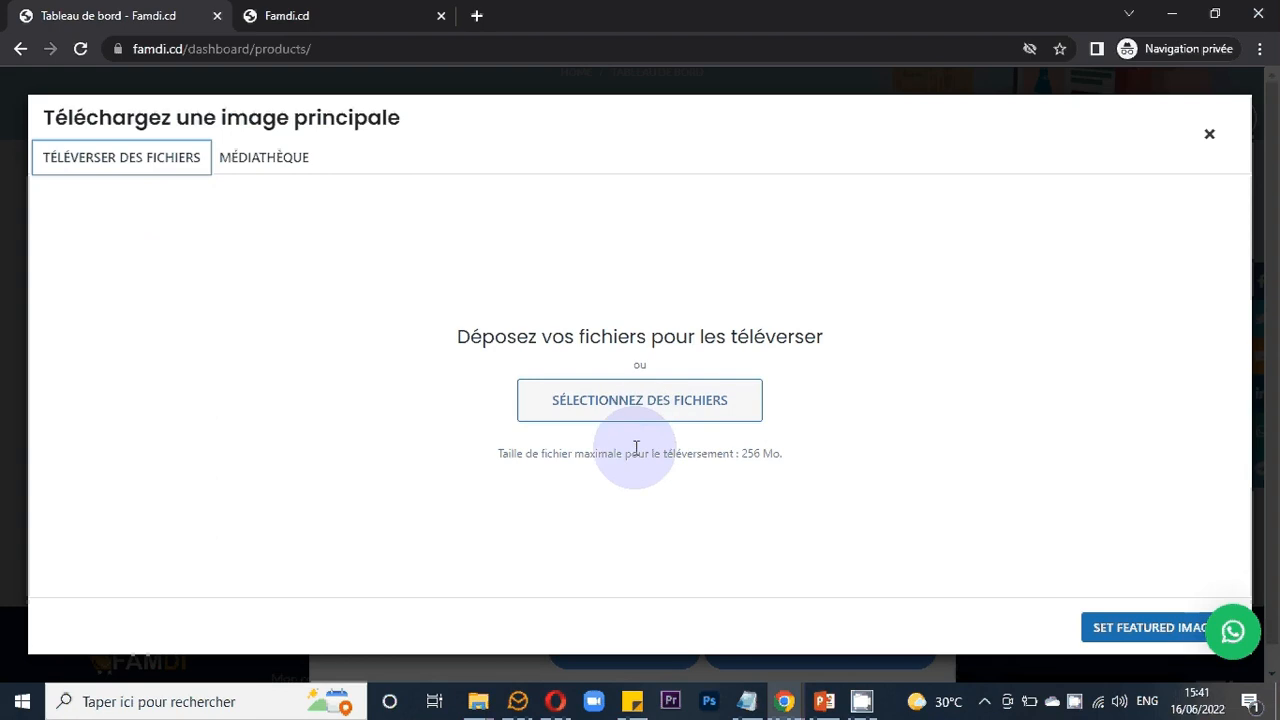
{"action": "left_click", "coordinate": [501, 453]}
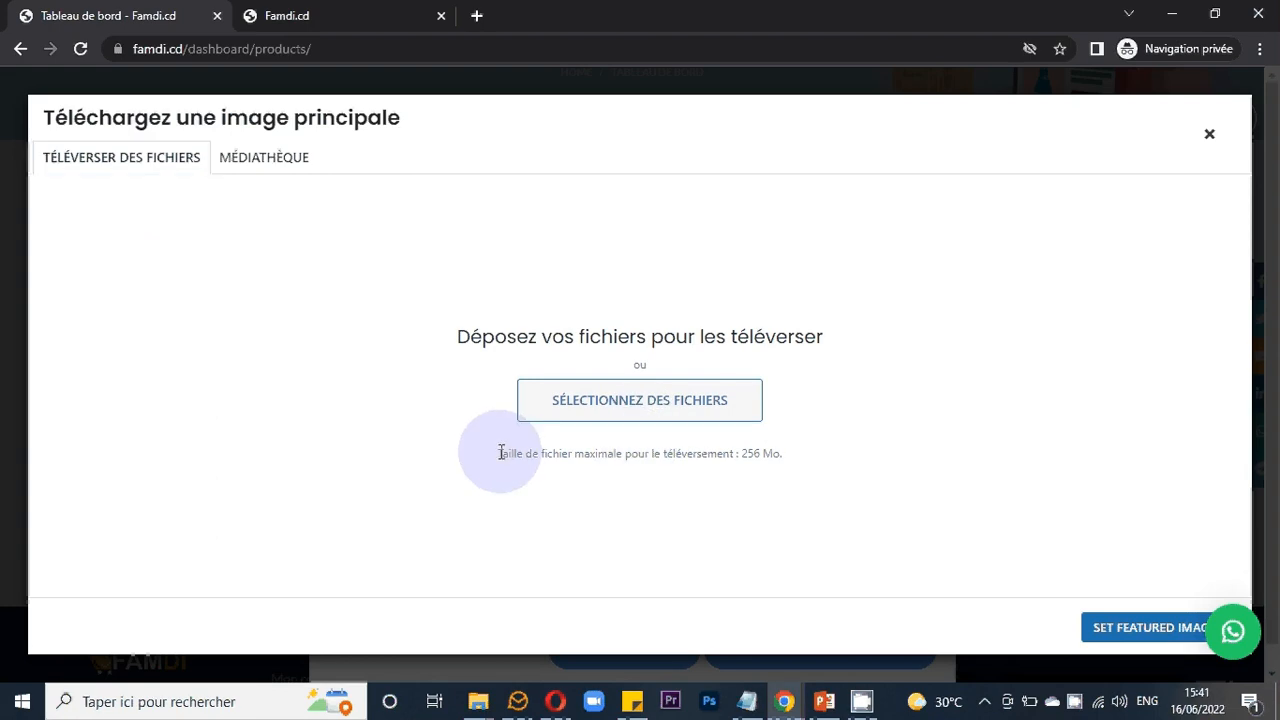
{"action": "left_click_drag", "start_coordinate": [501, 453], "coordinate": [634, 457]}
{"action": "left_click", "coordinate": [770, 484]}
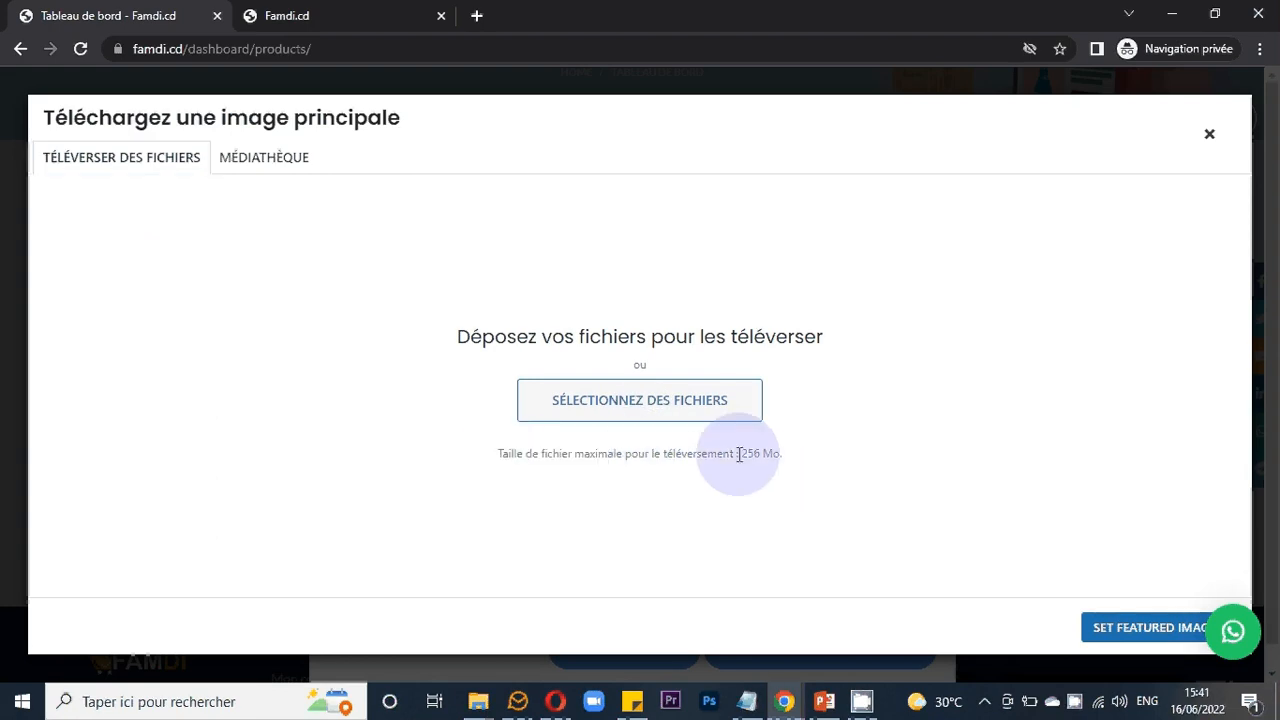
{"action": "left_click_drag", "start_coordinate": [740, 453], "coordinate": [781, 456]}
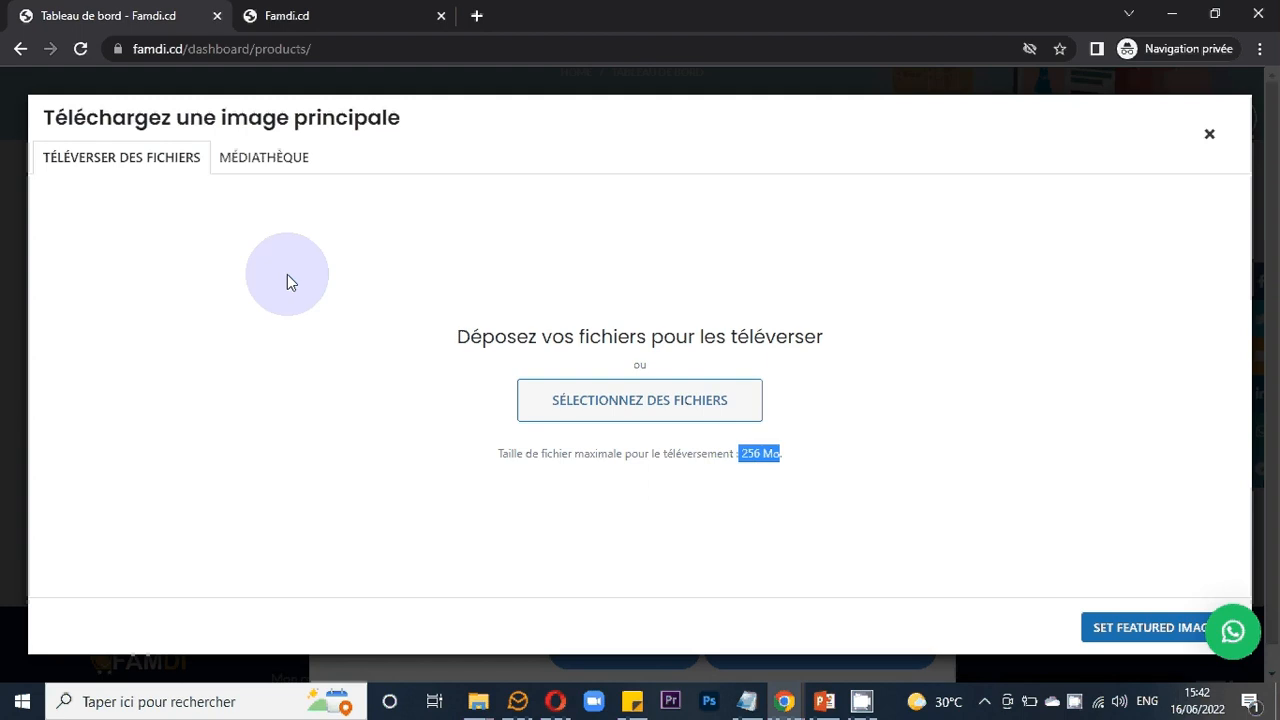
- Set the red-seat chair image slider-main-demo-2-11 from the media library as the product's main image
{"action": "left_click", "coordinate": [267, 167]}
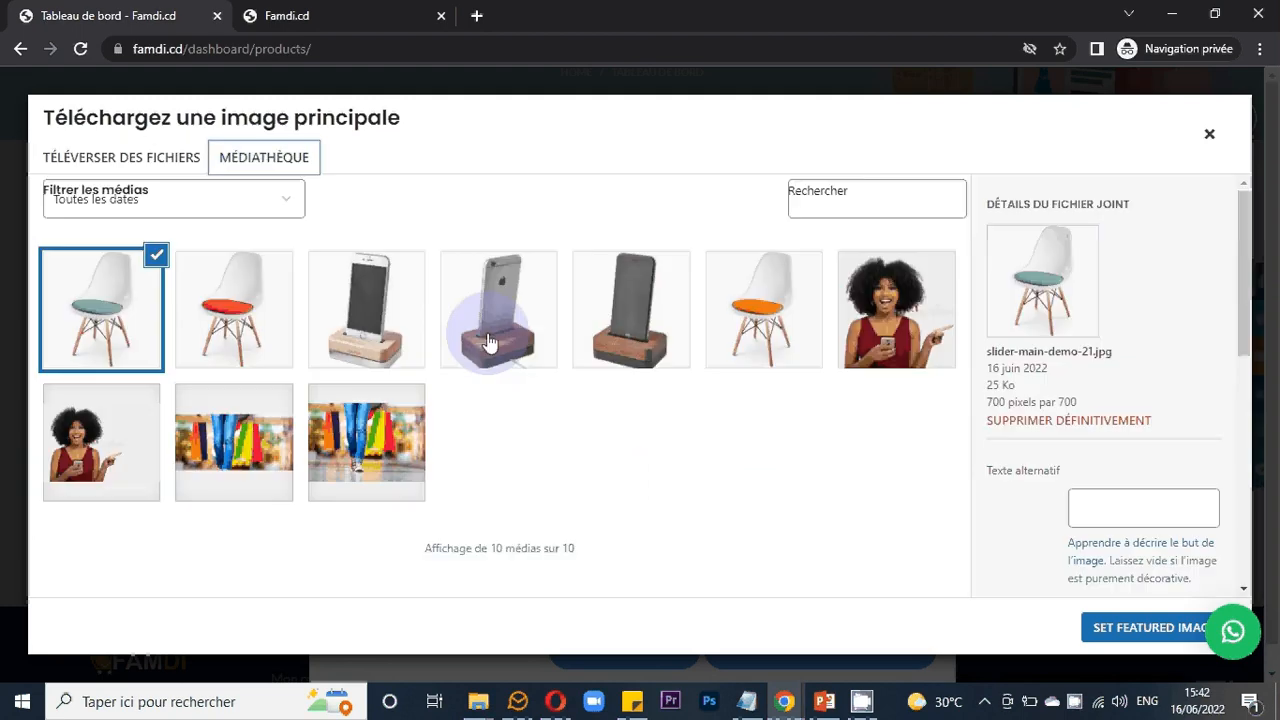
{"action": "left_click", "coordinate": [759, 338]}
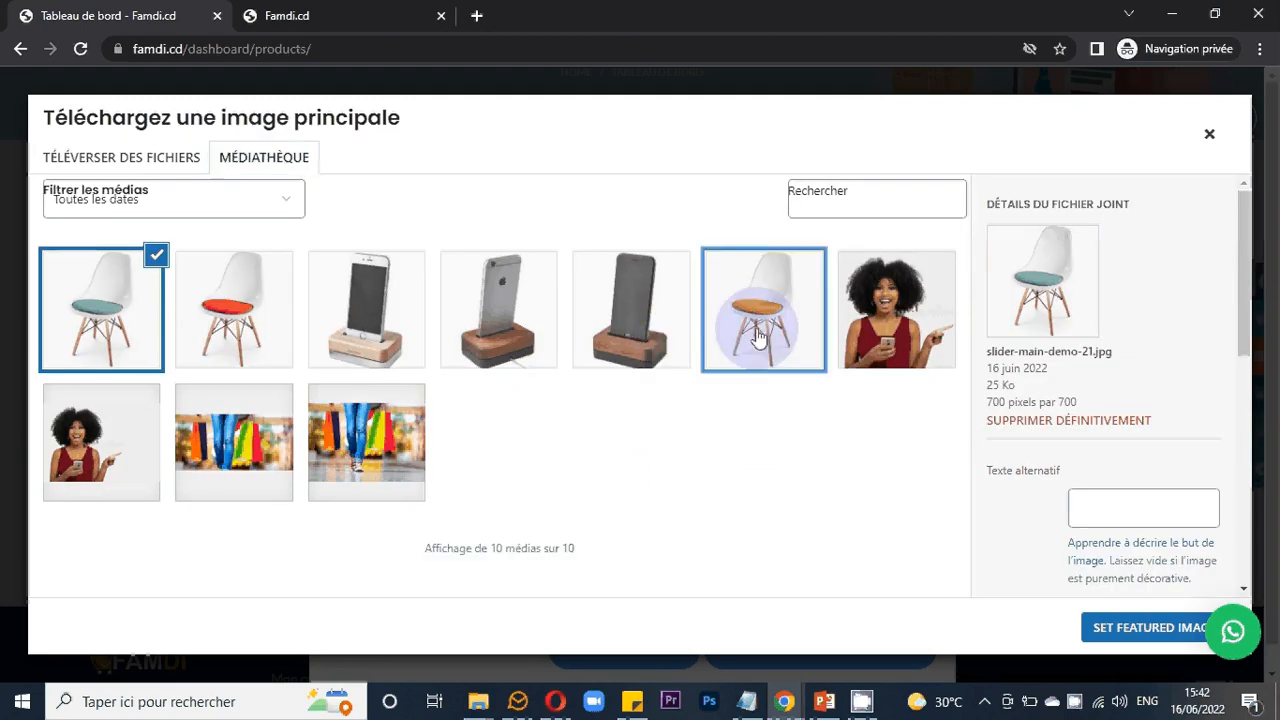
{"action": "left_click", "coordinate": [993, 413]}
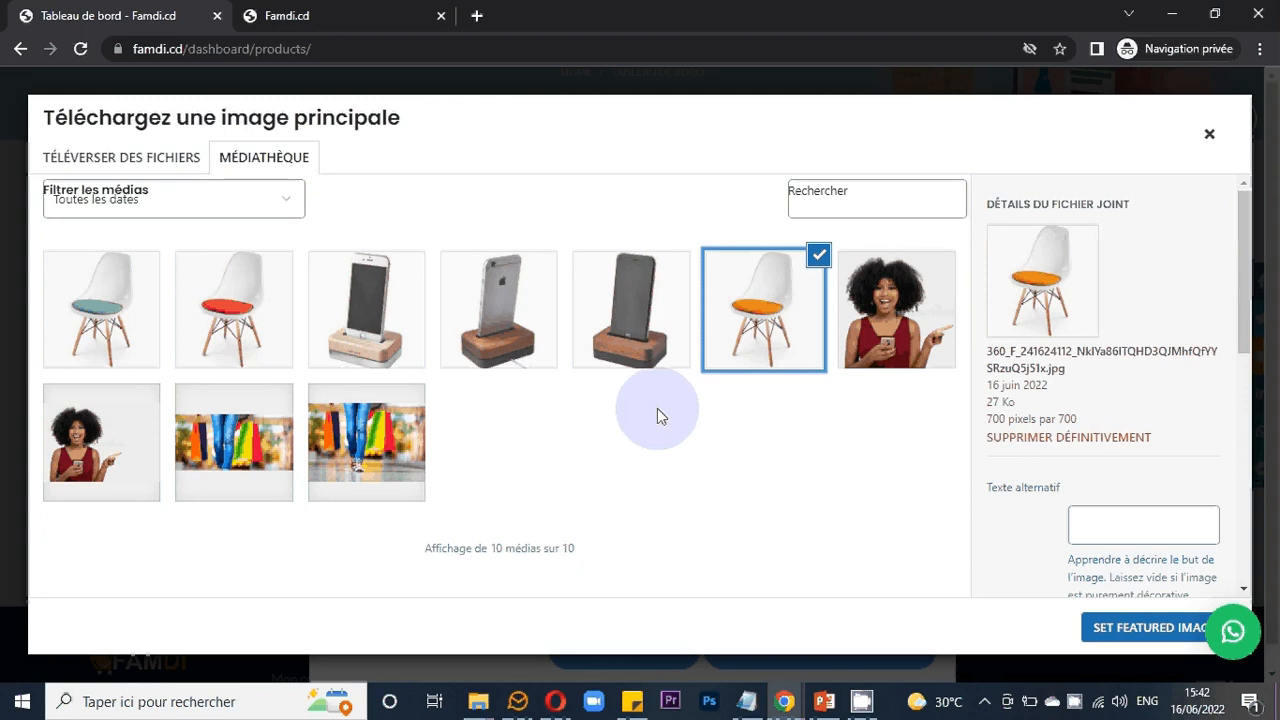
{"action": "left_click", "coordinate": [234, 310]}
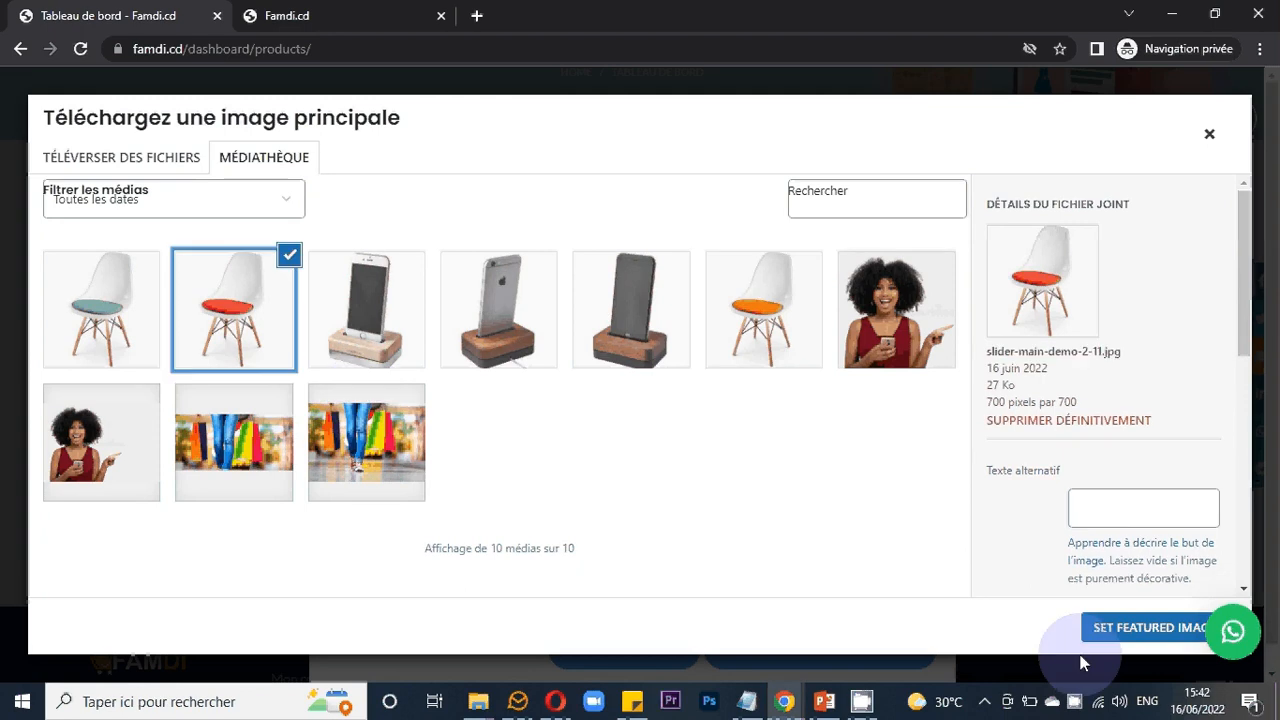
{"action": "left_click", "coordinate": [1090, 628]}
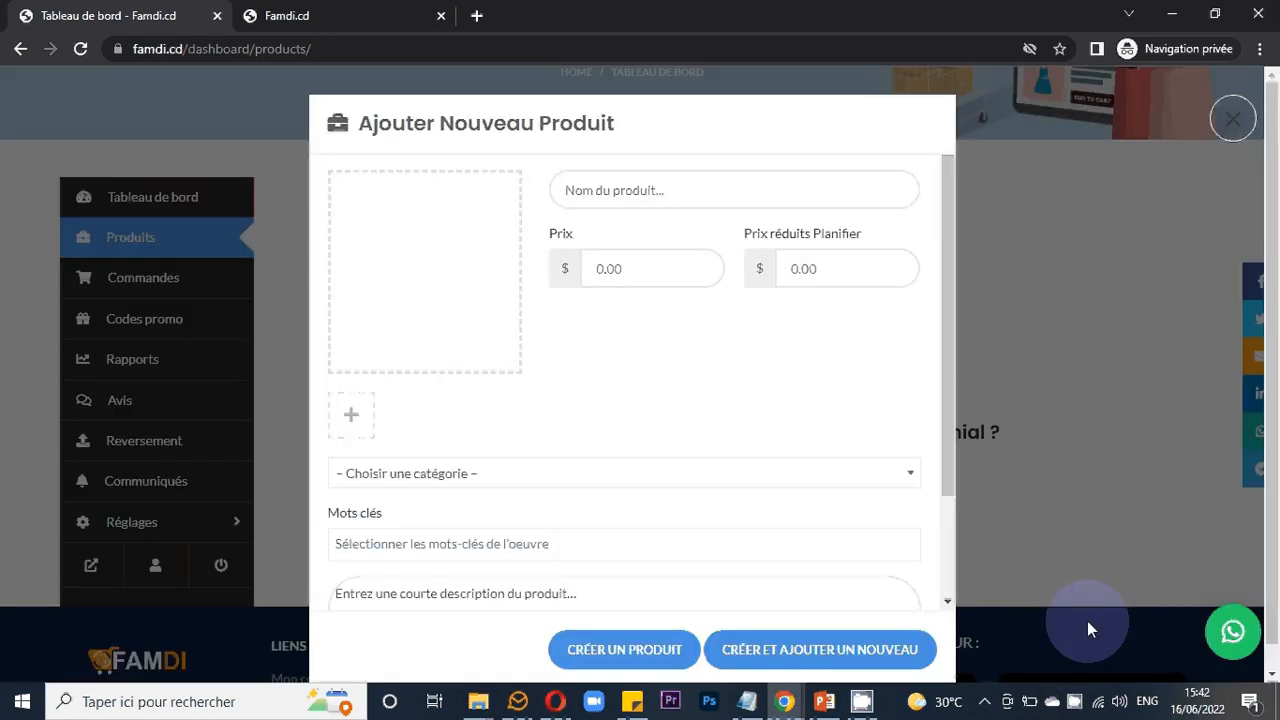
{"action": "mouse_move", "coordinate": [436, 306]}
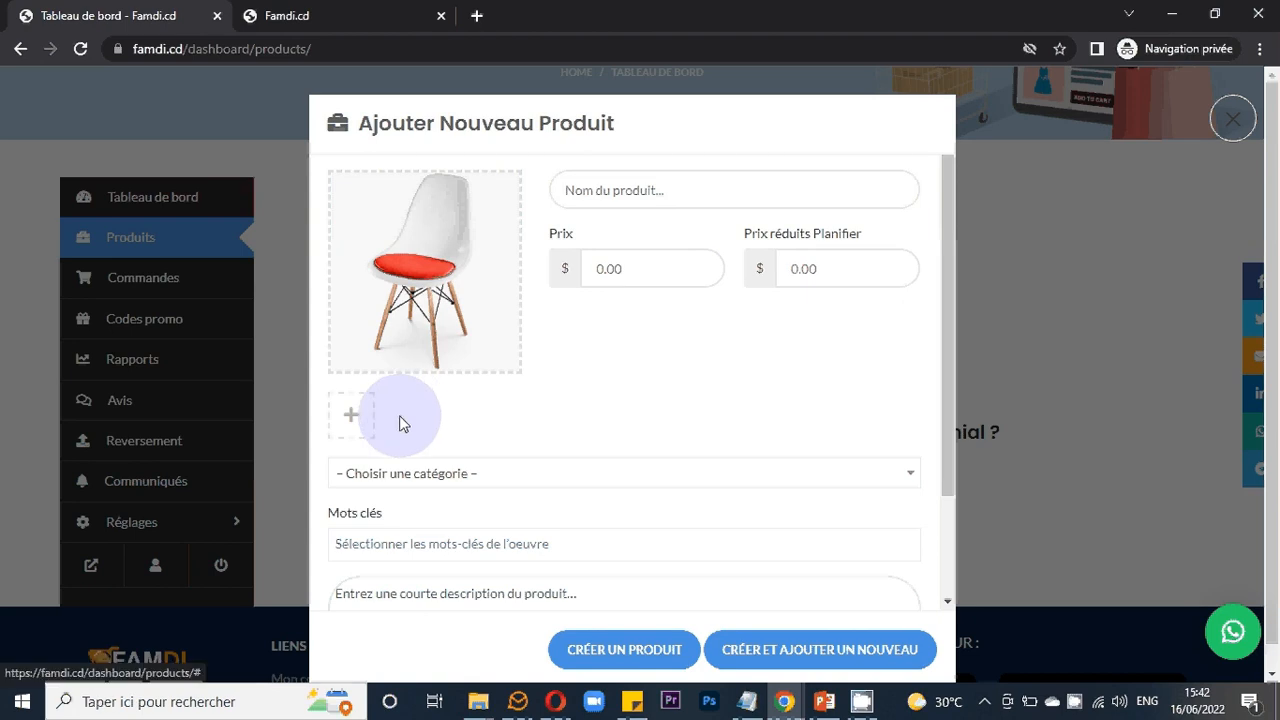
{"action": "mouse_move", "coordinate": [437, 347]}
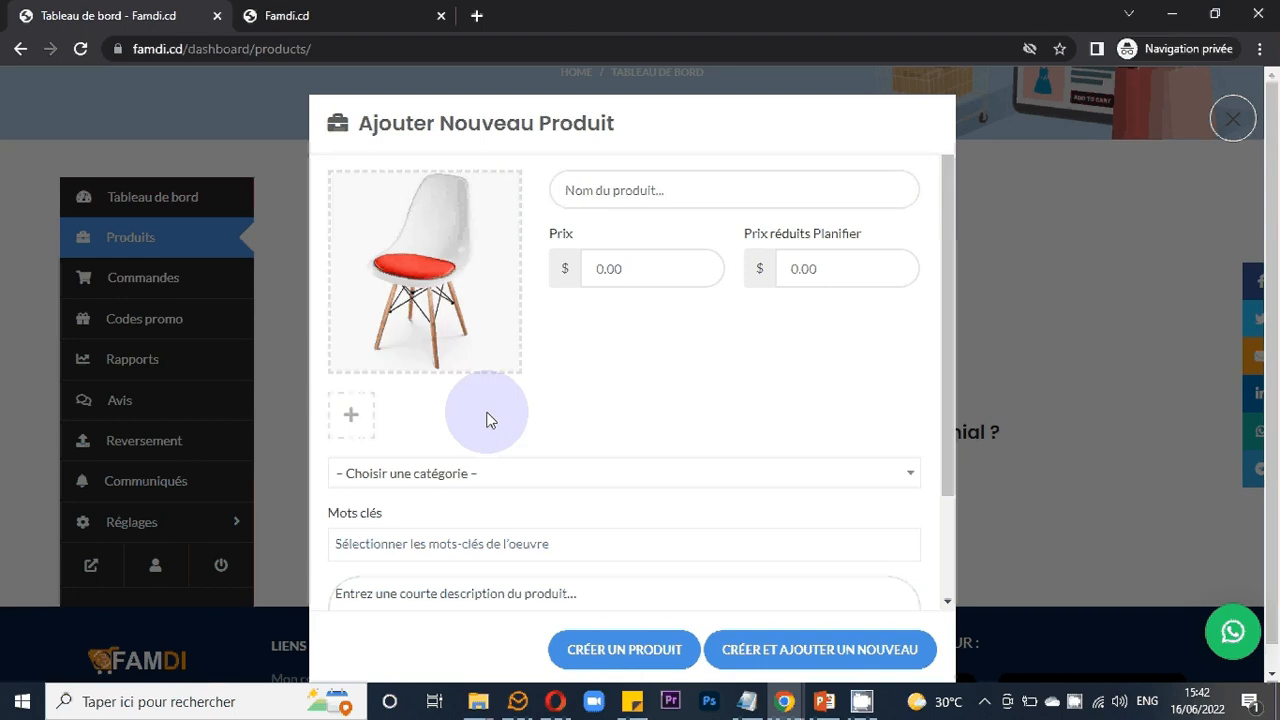
- Add the orange-seat chair image to the product gallery and remove the extra second image added with it
{"action": "left_click", "coordinate": [358, 416]}
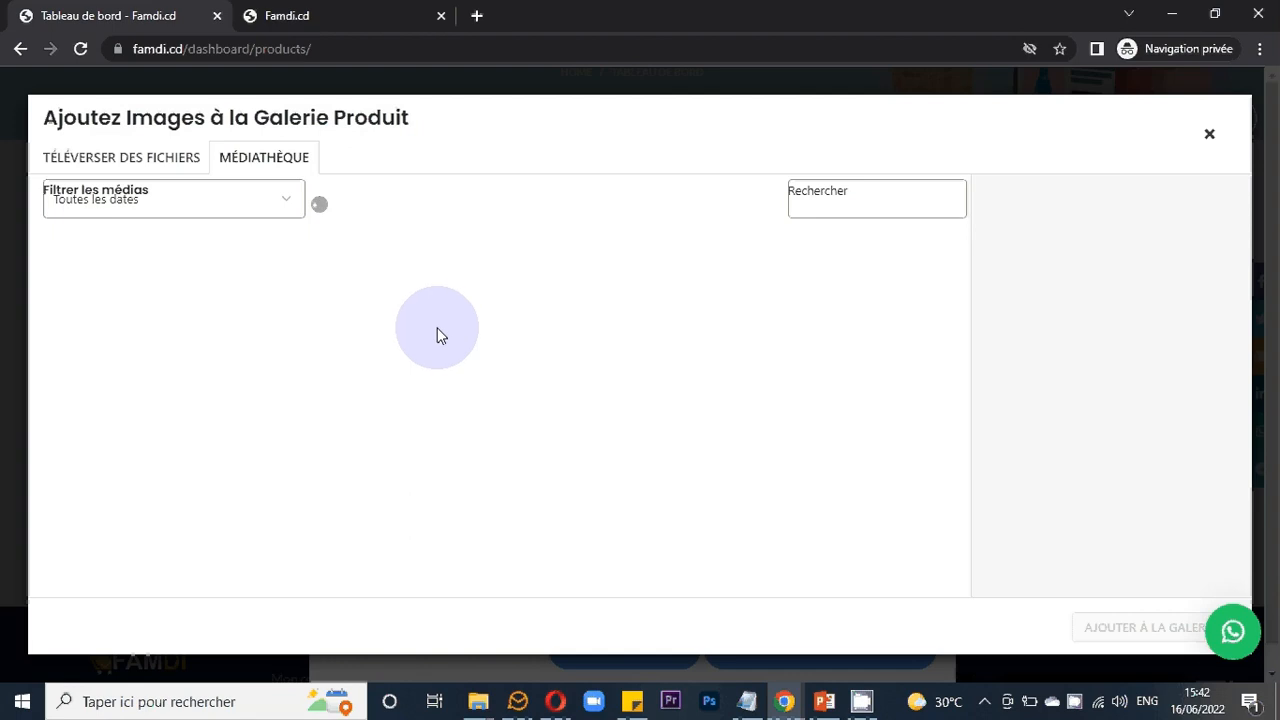
{"action": "left_click", "coordinate": [763, 310]}
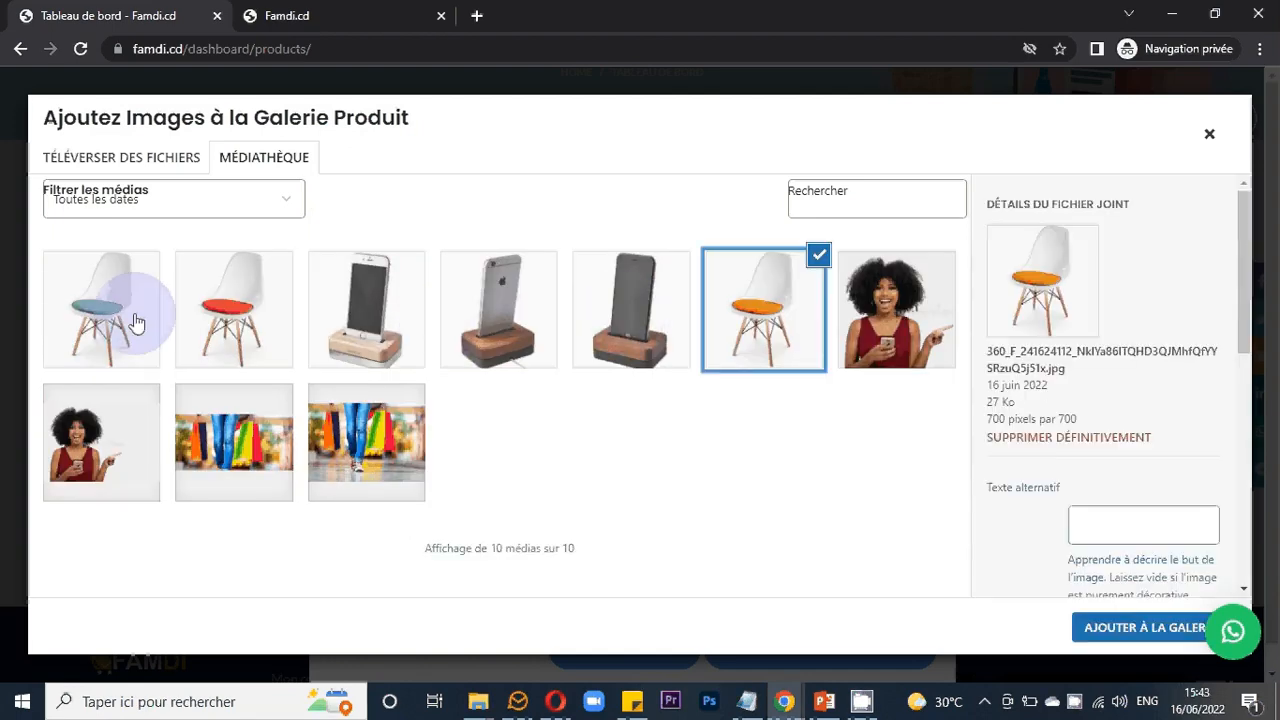
{"action": "left_click", "coordinate": [137, 322]}
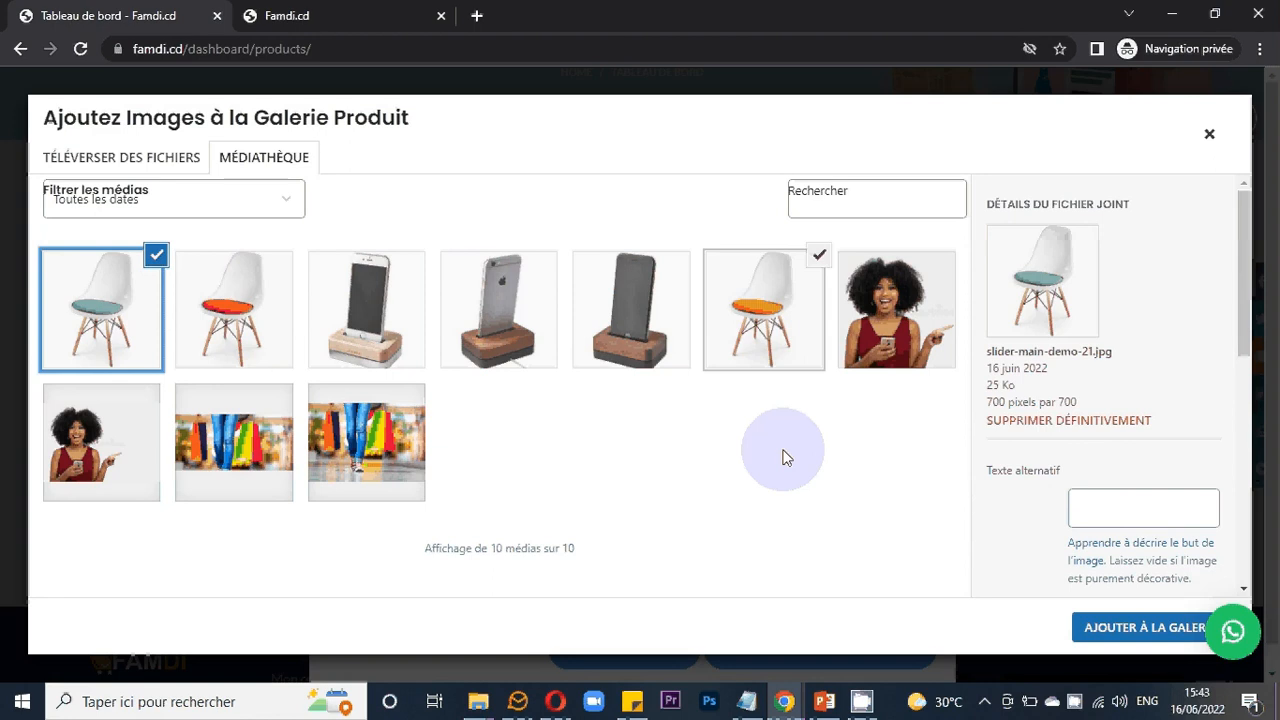
{"action": "key", "text": "Return"}
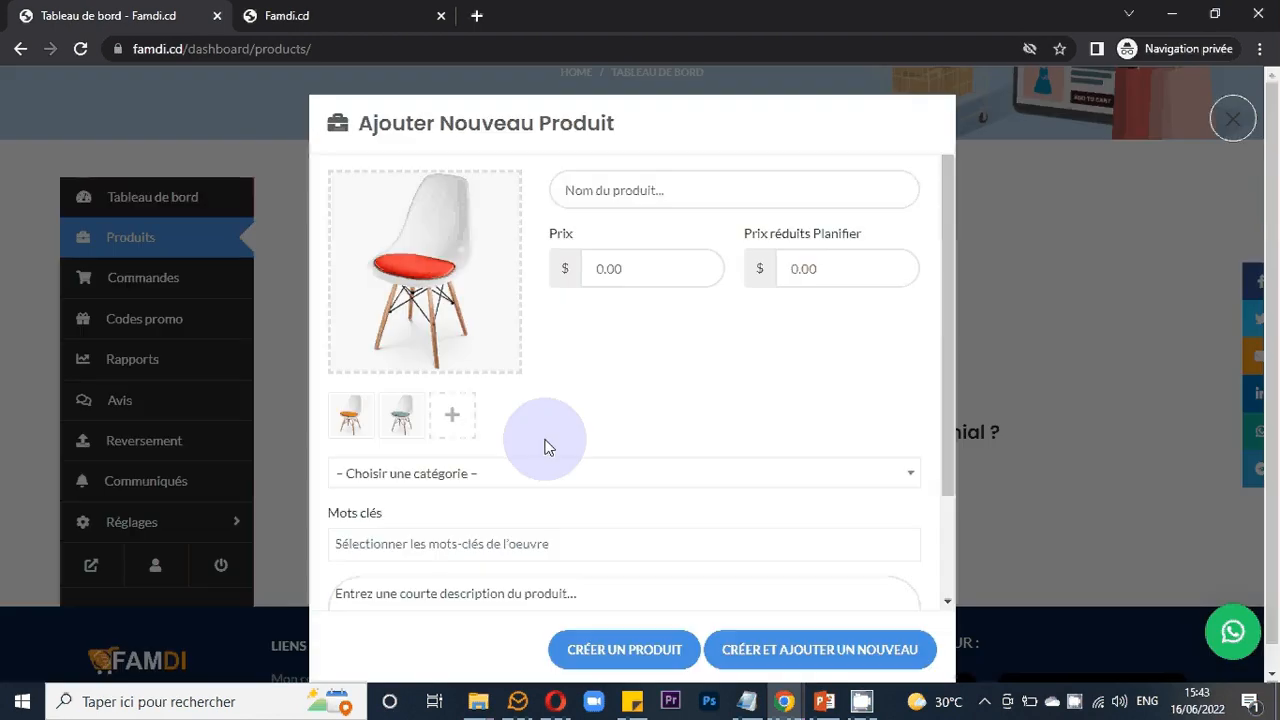
{"action": "left_click", "coordinate": [401, 427]}
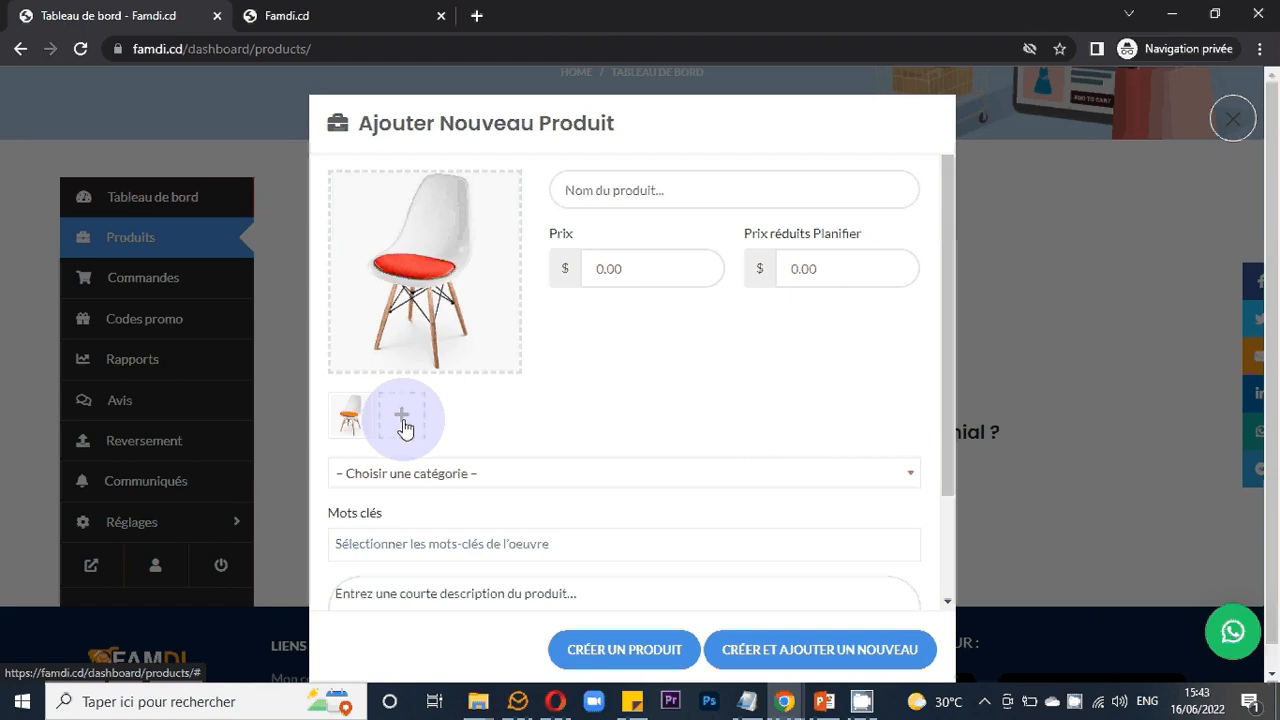
- Add the blue-seat chair image slider-main-demo-21 from the media library to the product gallery
{"action": "left_click", "coordinate": [403, 427]}
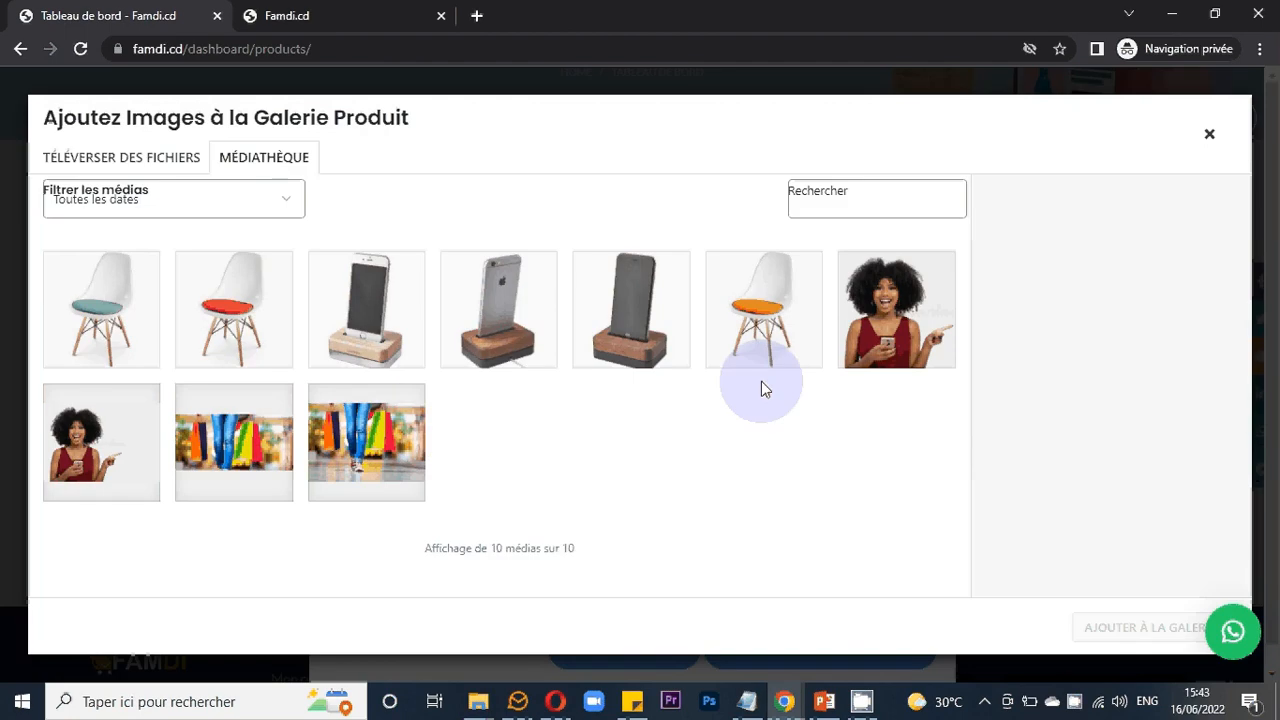
{"action": "left_click", "coordinate": [168, 341]}
{"action": "left_click", "coordinate": [1145, 627]}
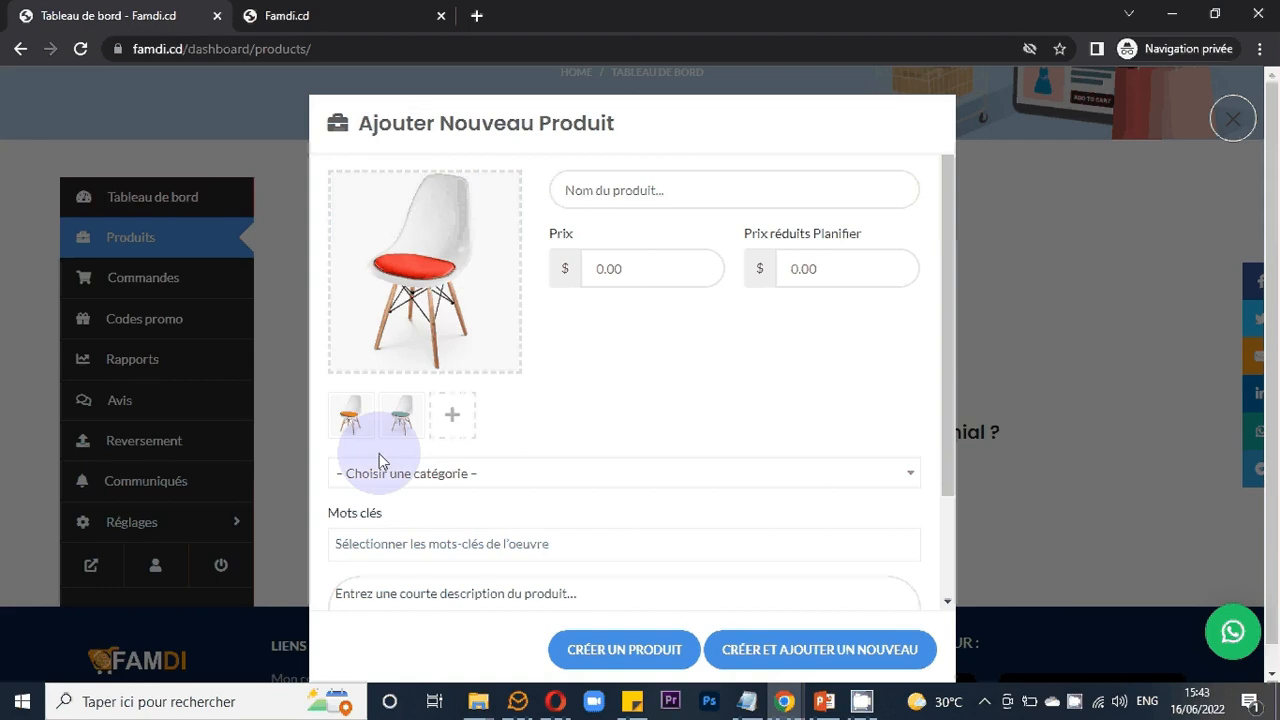
- Enter the product name "Chaise moderne 3D"
{"action": "mouse_move", "coordinate": [452, 237]}
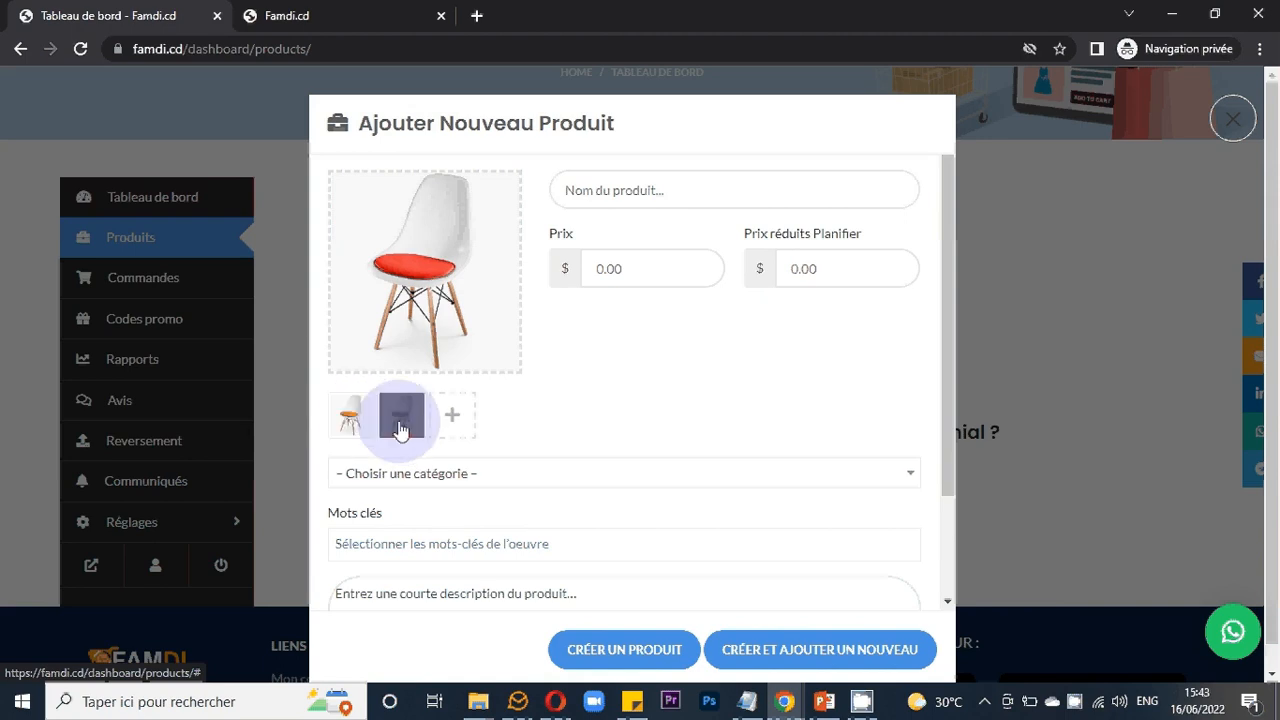
{"action": "mouse_move", "coordinate": [478, 266]}
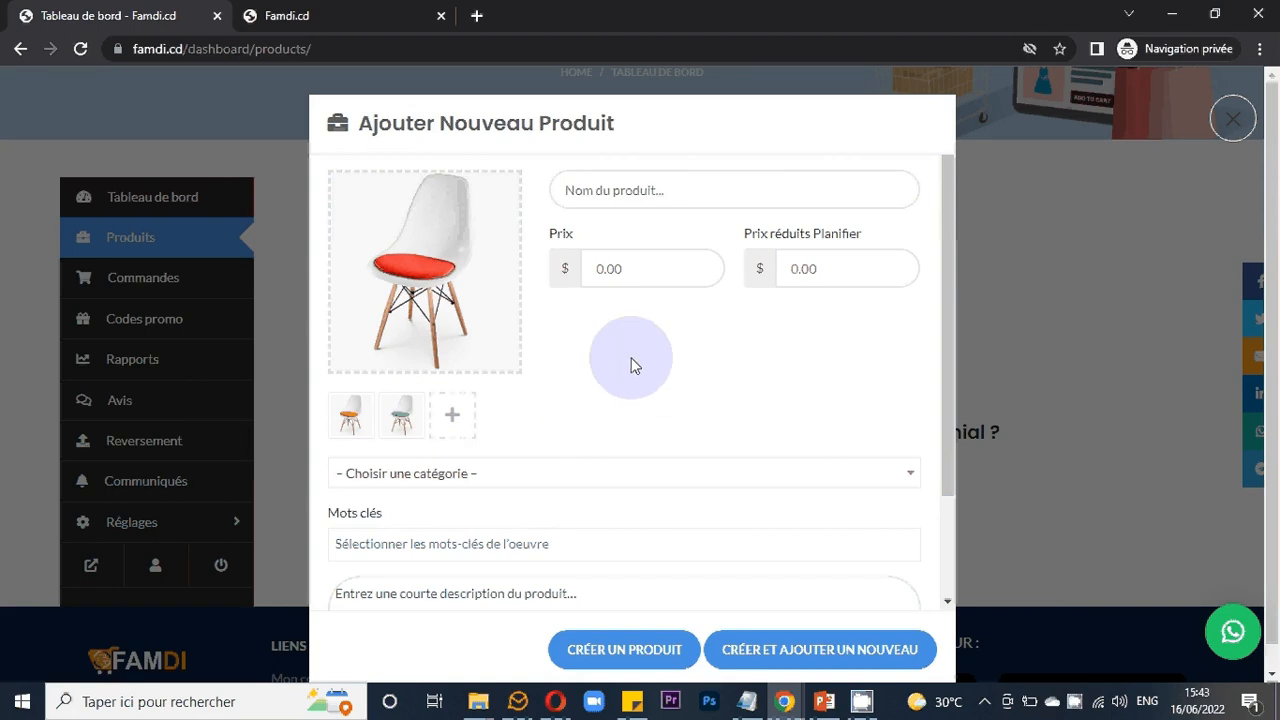
{"action": "left_click", "coordinate": [649, 210]}
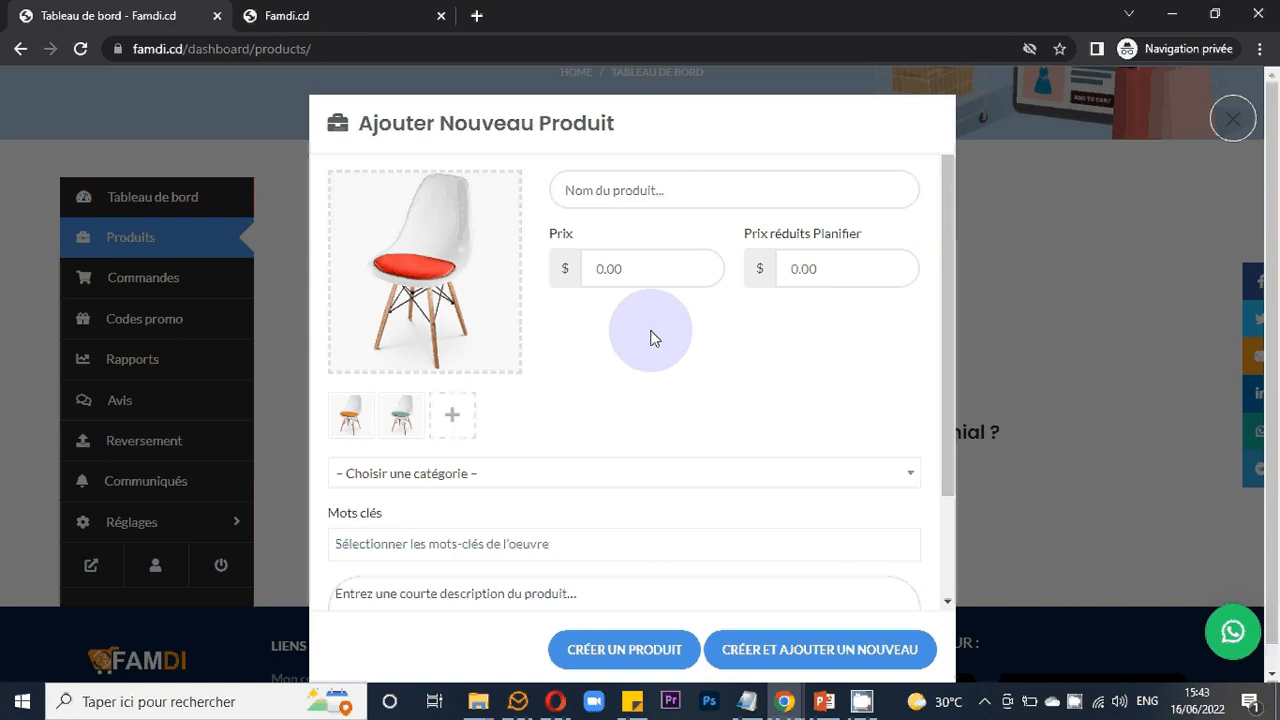
{"action": "type", "text": "Chaise M"}
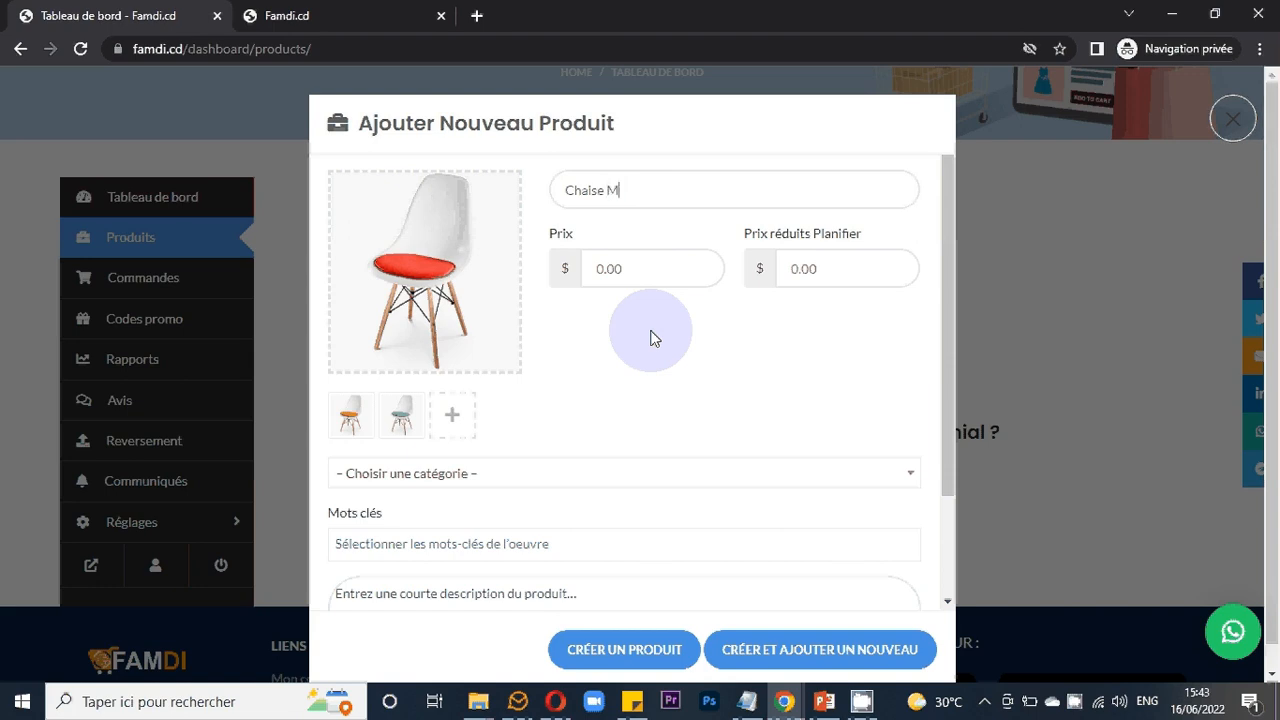
{"action": "key", "text": "BackSpace"}
{"action": "type", "text": "moderne"}
{"action": "type", "text": "3D"}
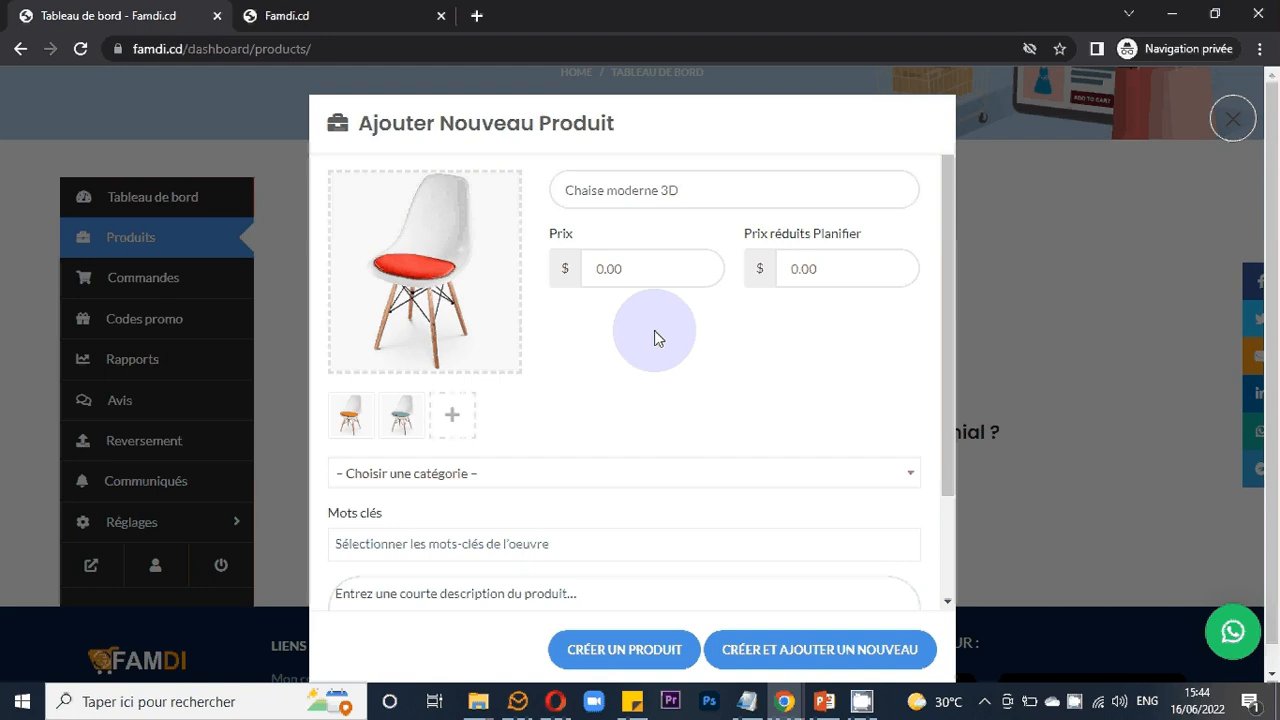
- Set the product price to 10 $
{"action": "left_click", "coordinate": [613, 264]}
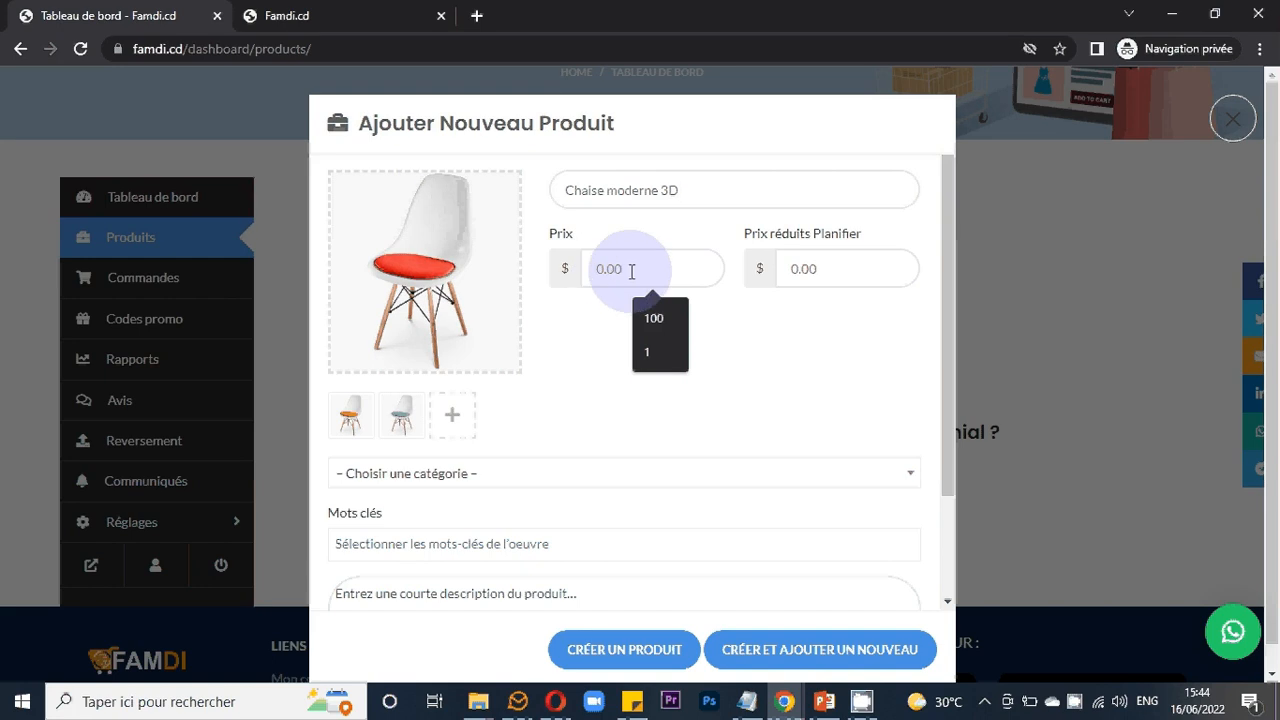
{"action": "type", "text": "10"}
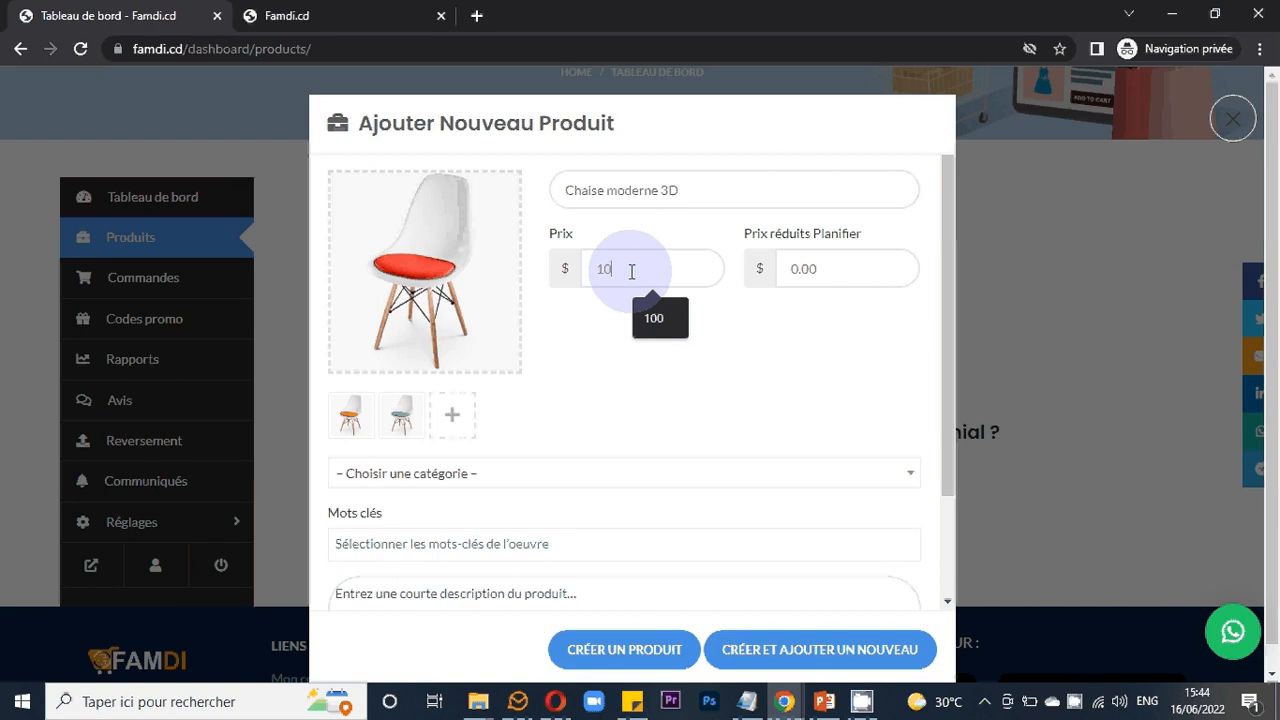
{"action": "left_click", "coordinate": [743, 314]}
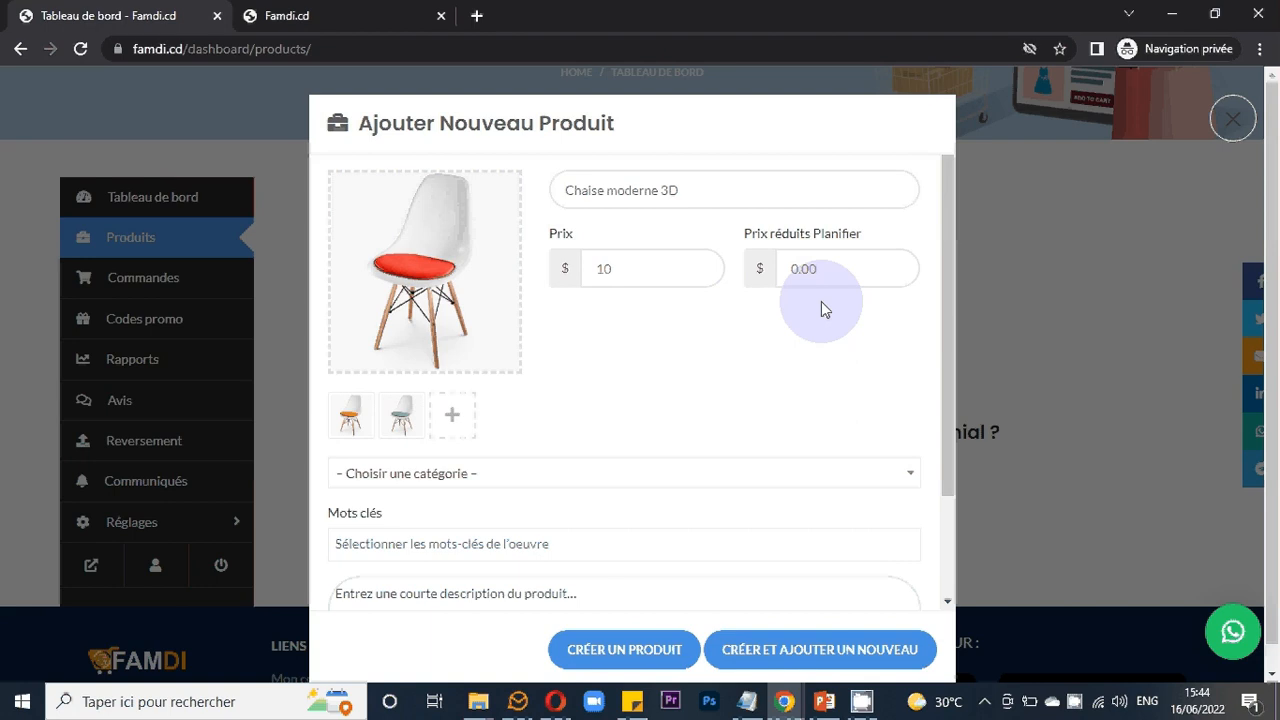
{"action": "left_click", "coordinate": [800, 268]}
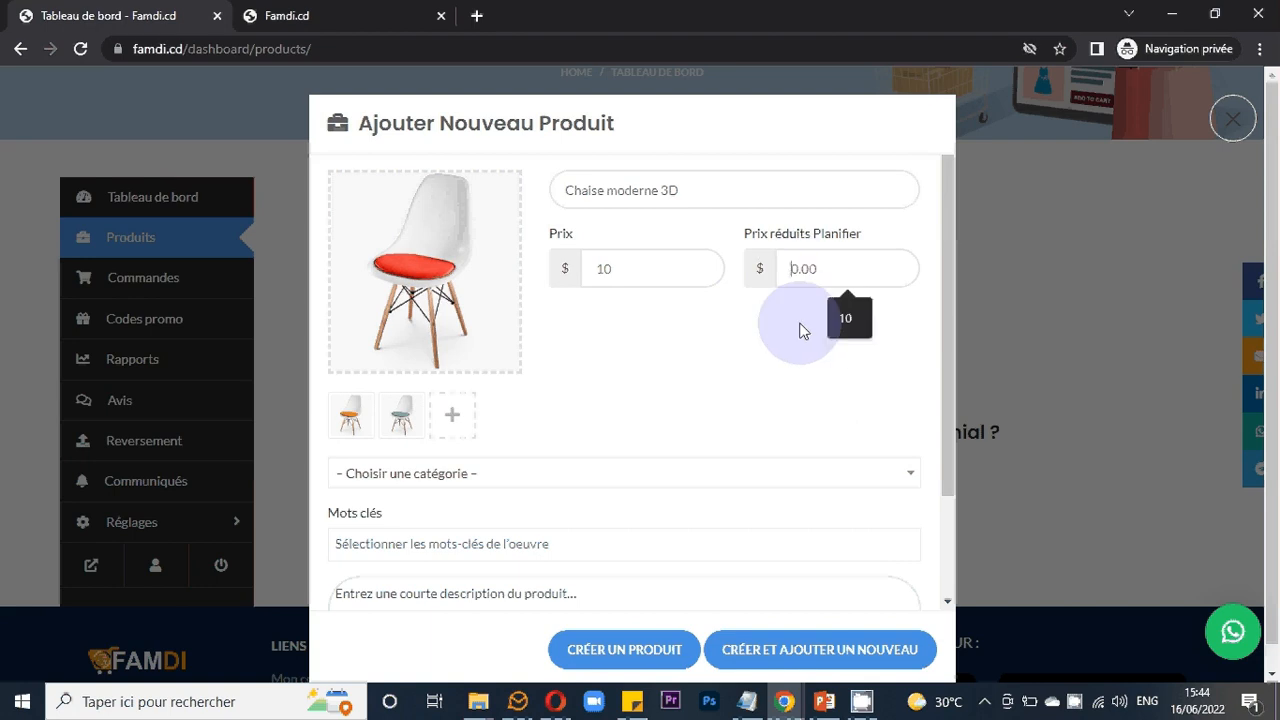
{"action": "type", "text": "8"}
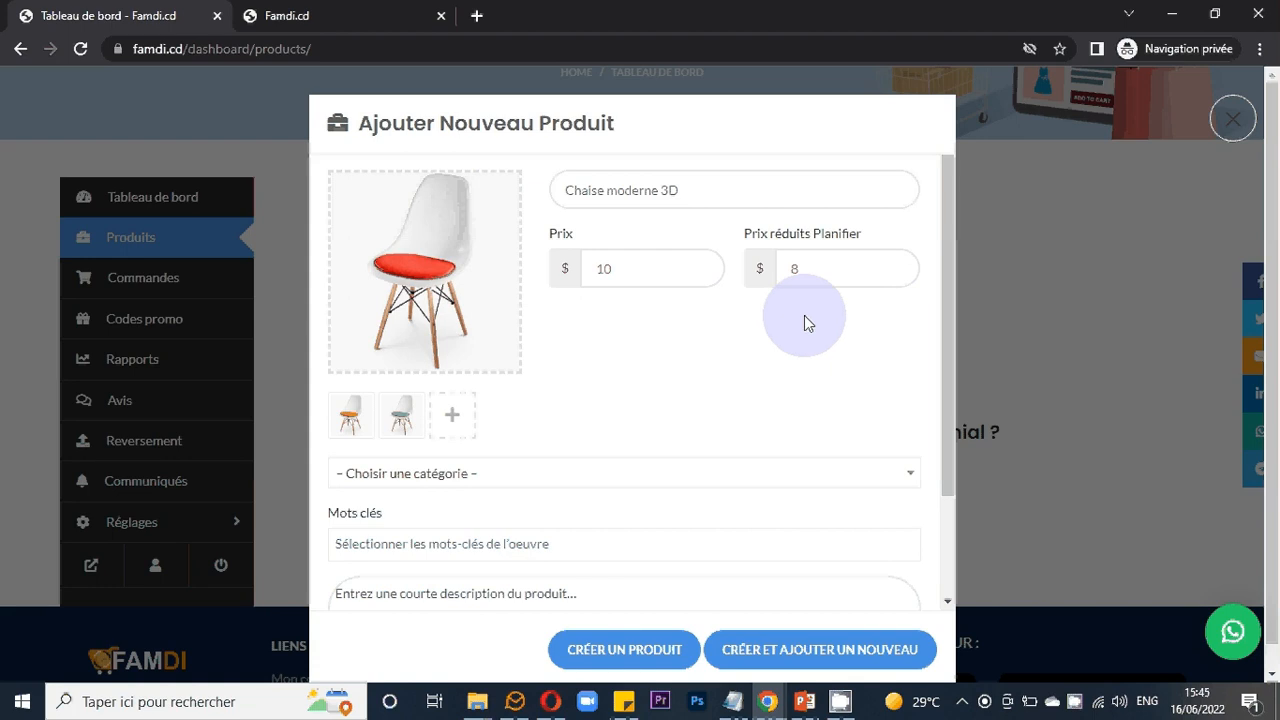
{"action": "left_click", "coordinate": [817, 275]}
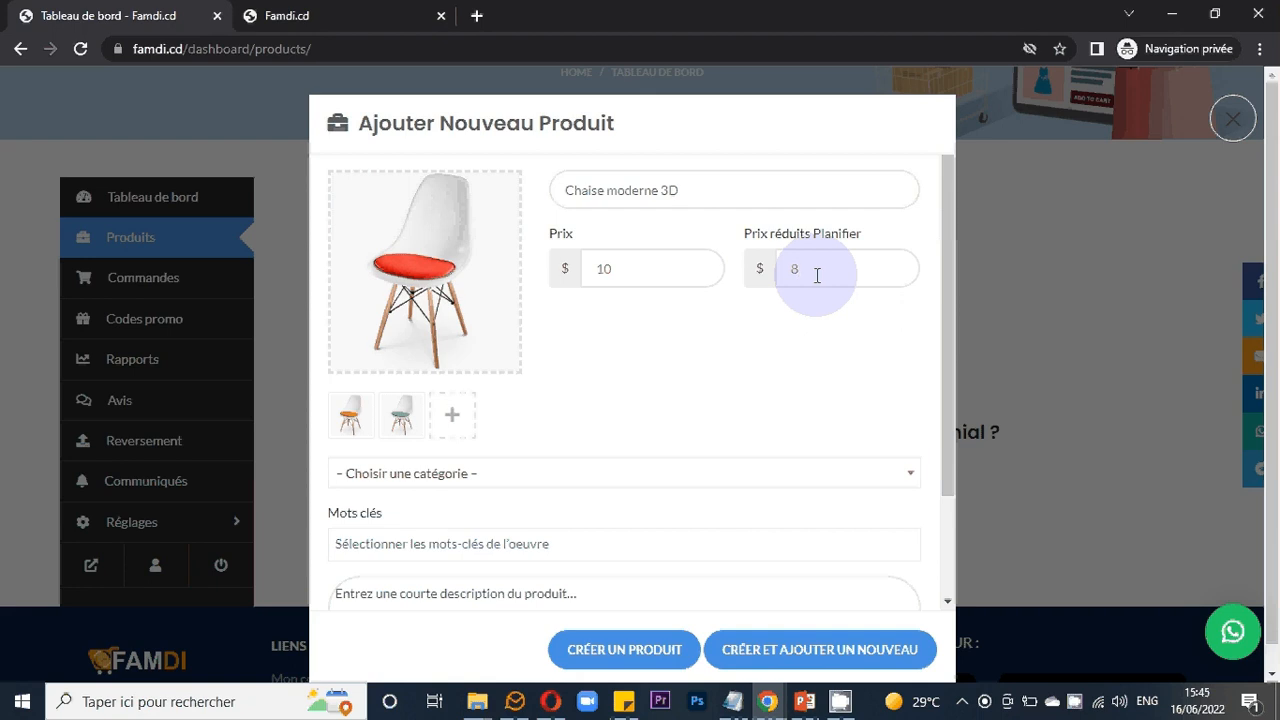
{"action": "key", "text": "BackSpace"}
- Set the product category to Chaises et fauteuils/canapés by searching the category list
{"action": "scroll", "coordinate": [807, 331], "scroll_direction": "down", "scroll_amount": 1}
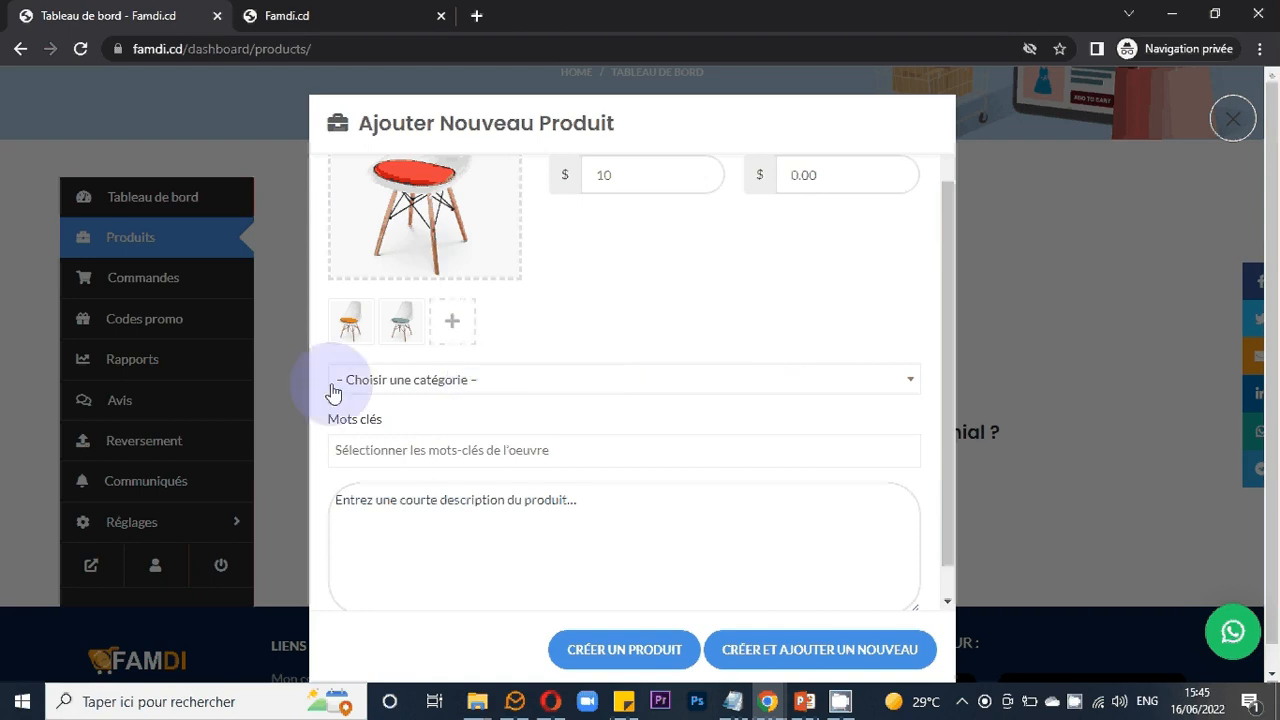
{"action": "left_click", "coordinate": [530, 389]}
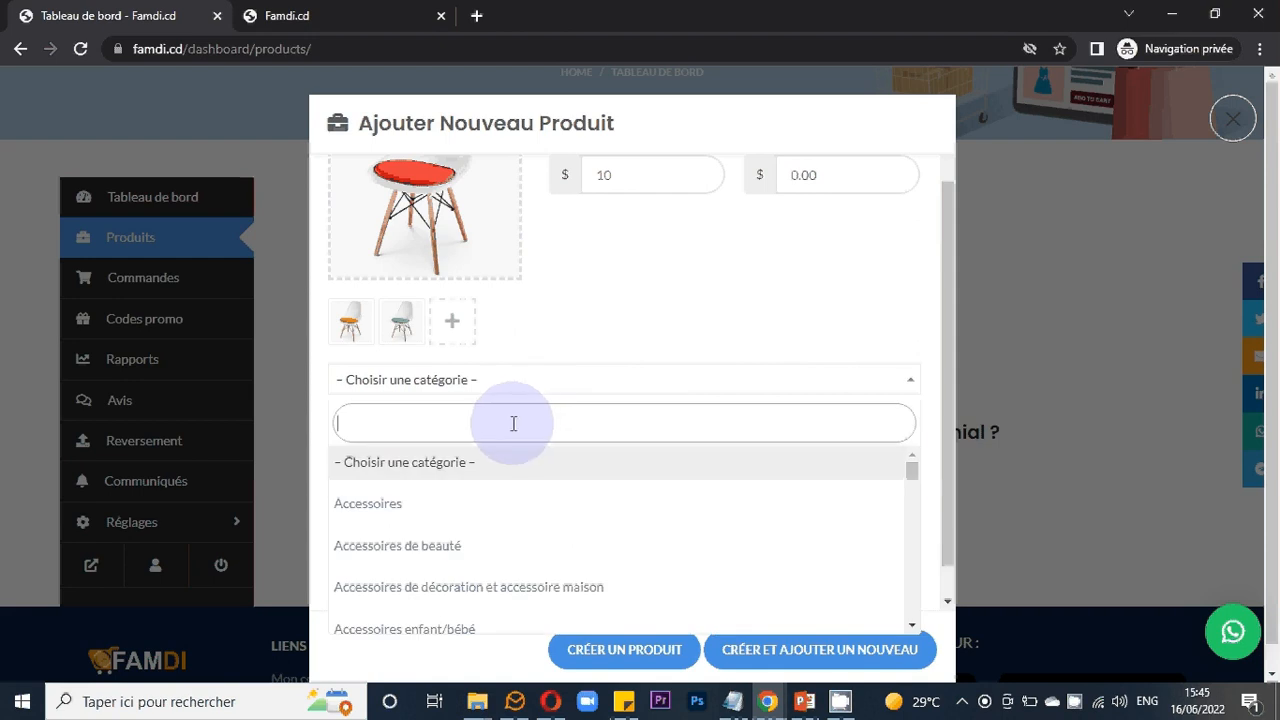
{"action": "type", "text": "IM"}
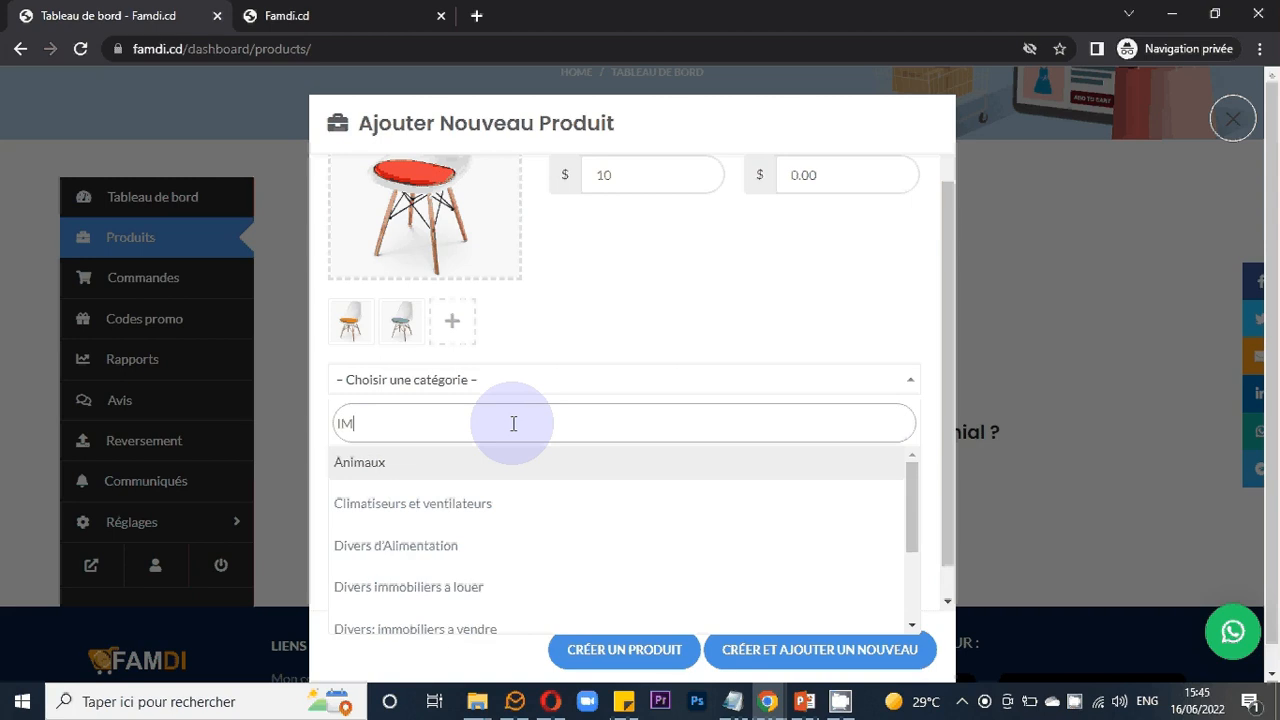
{"action": "type", "text": "MO"}
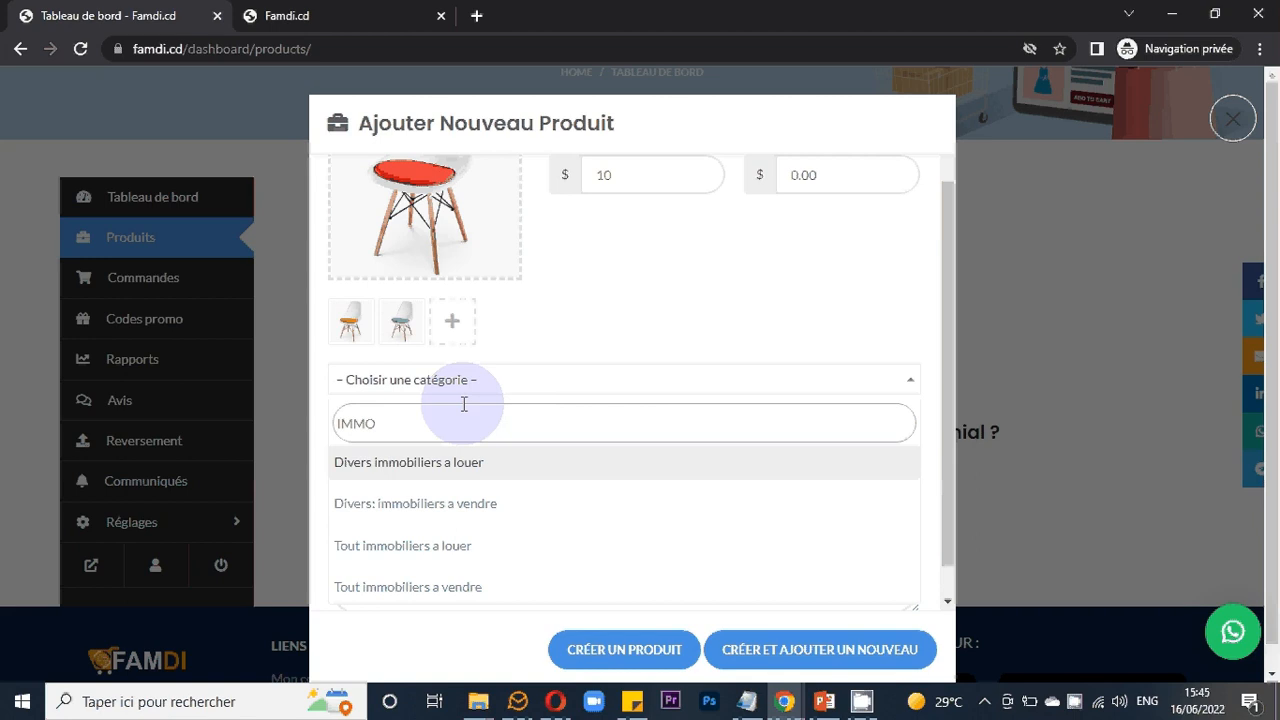
{"action": "left_click_drag", "start_coordinate": [464, 404], "coordinate": [318, 428]}
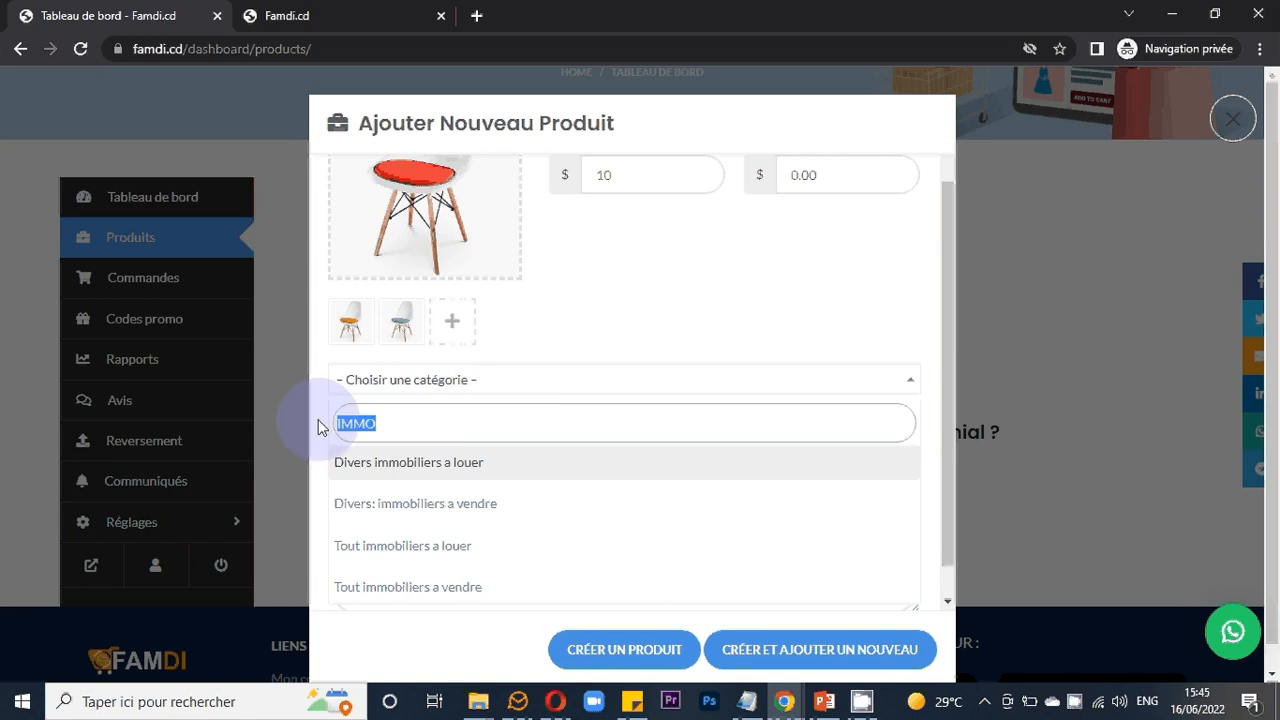
{"action": "type", "text": "c"}
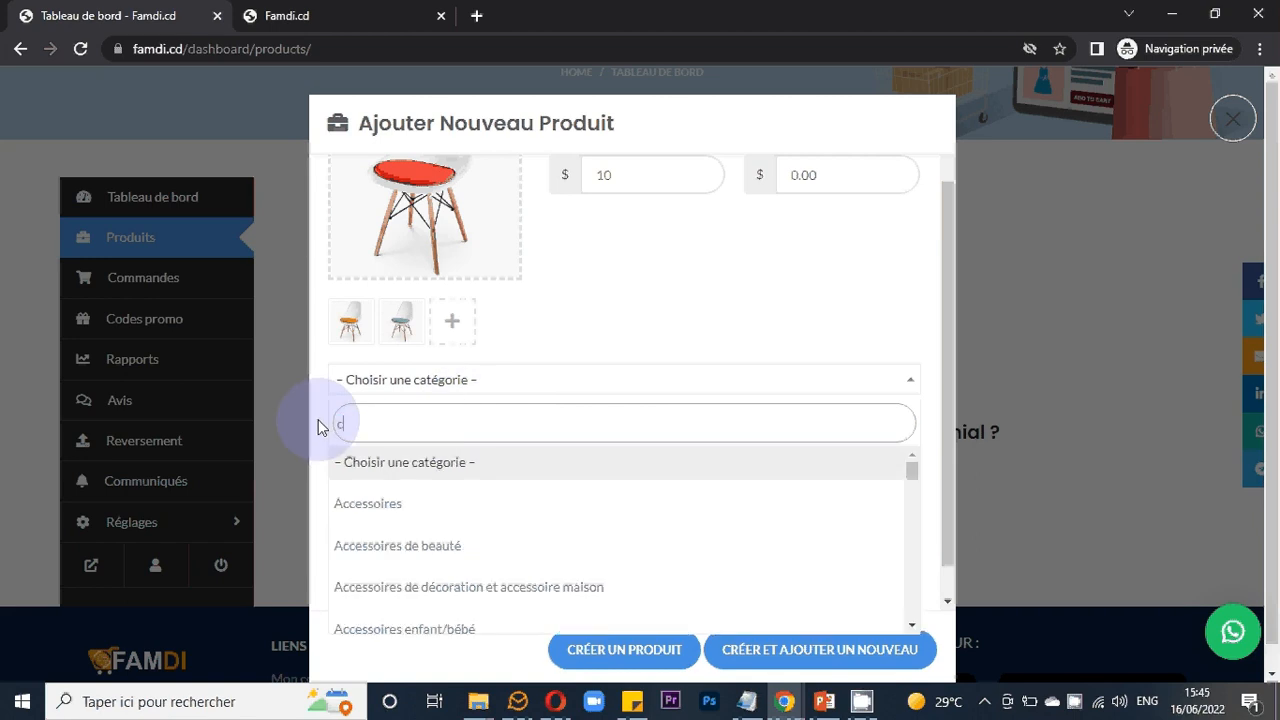
{"action": "type", "text": "a"}
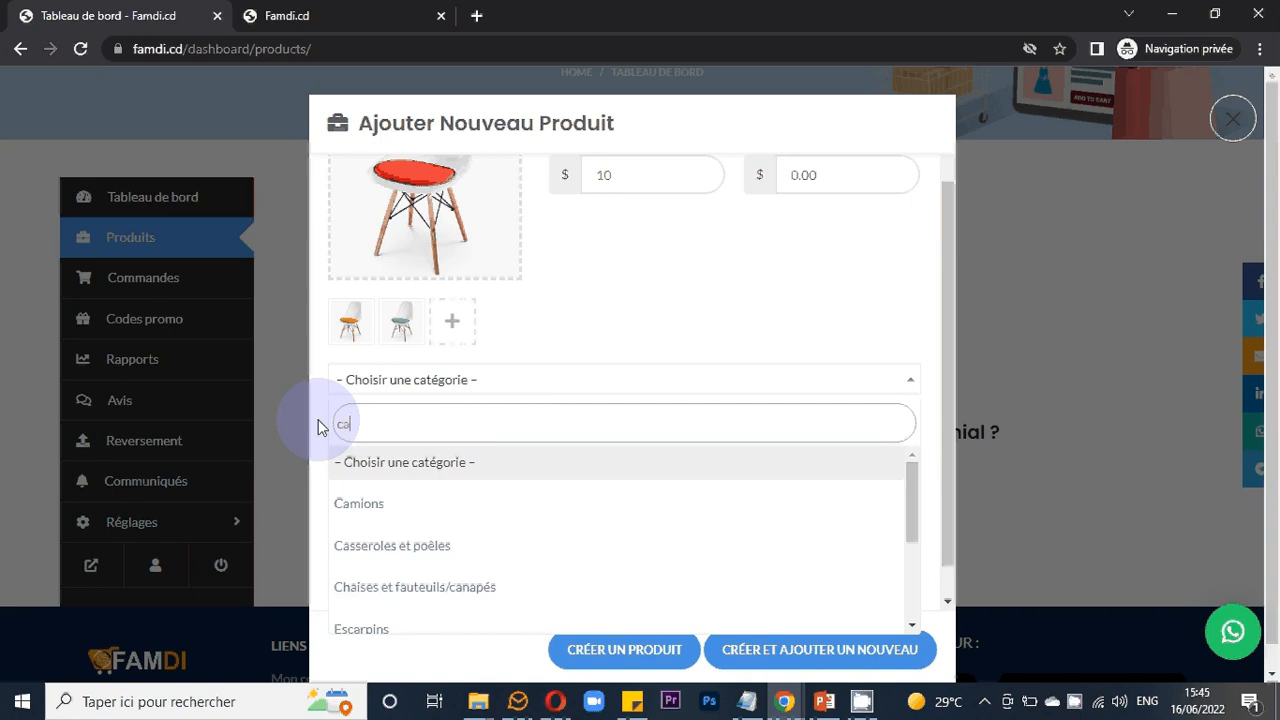
{"action": "type", "text": "h"}
{"action": "key", "text": "BackSpace"}
{"action": "key", "text": "BackSpace"}
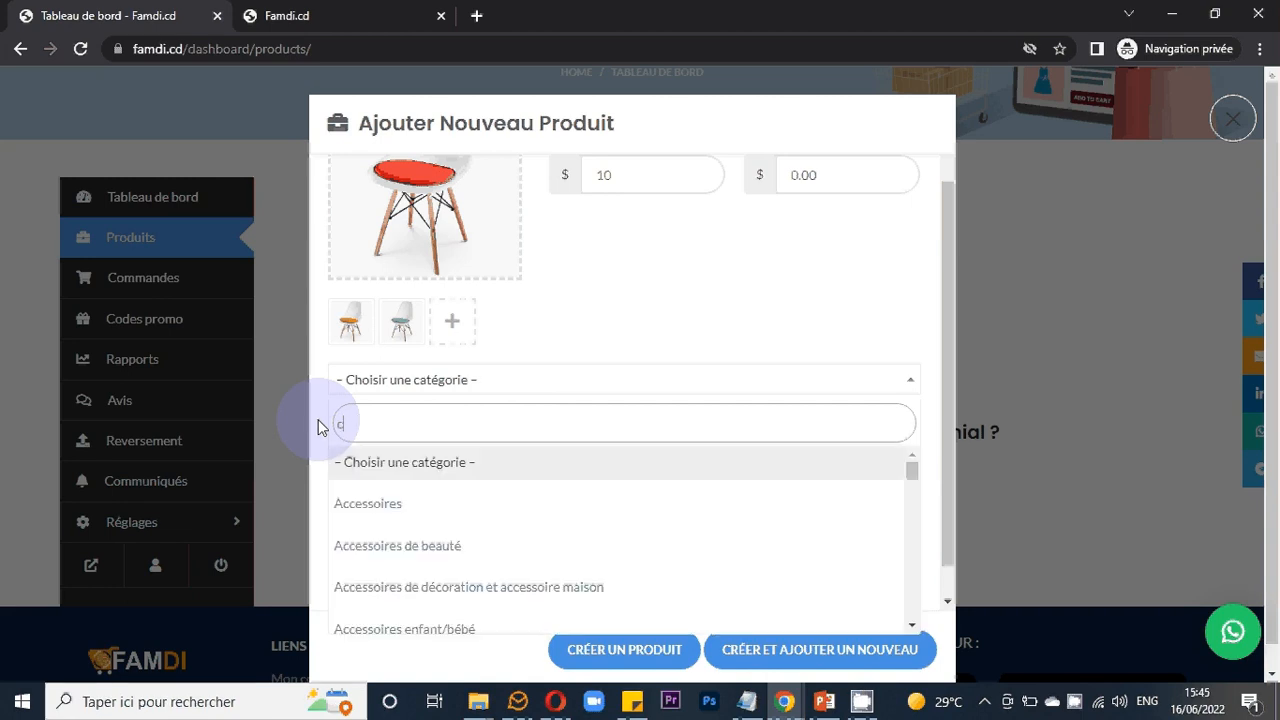
{"action": "type", "text": "hai"}
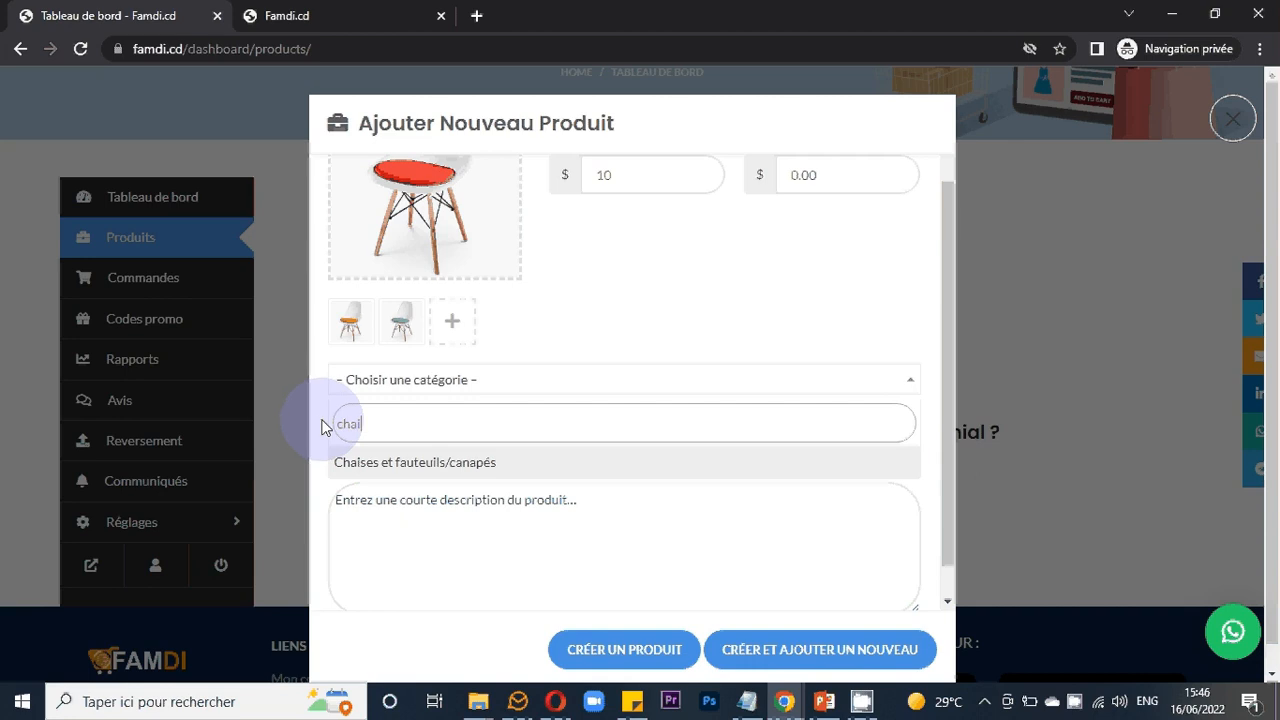
{"action": "left_click", "coordinate": [402, 470]}
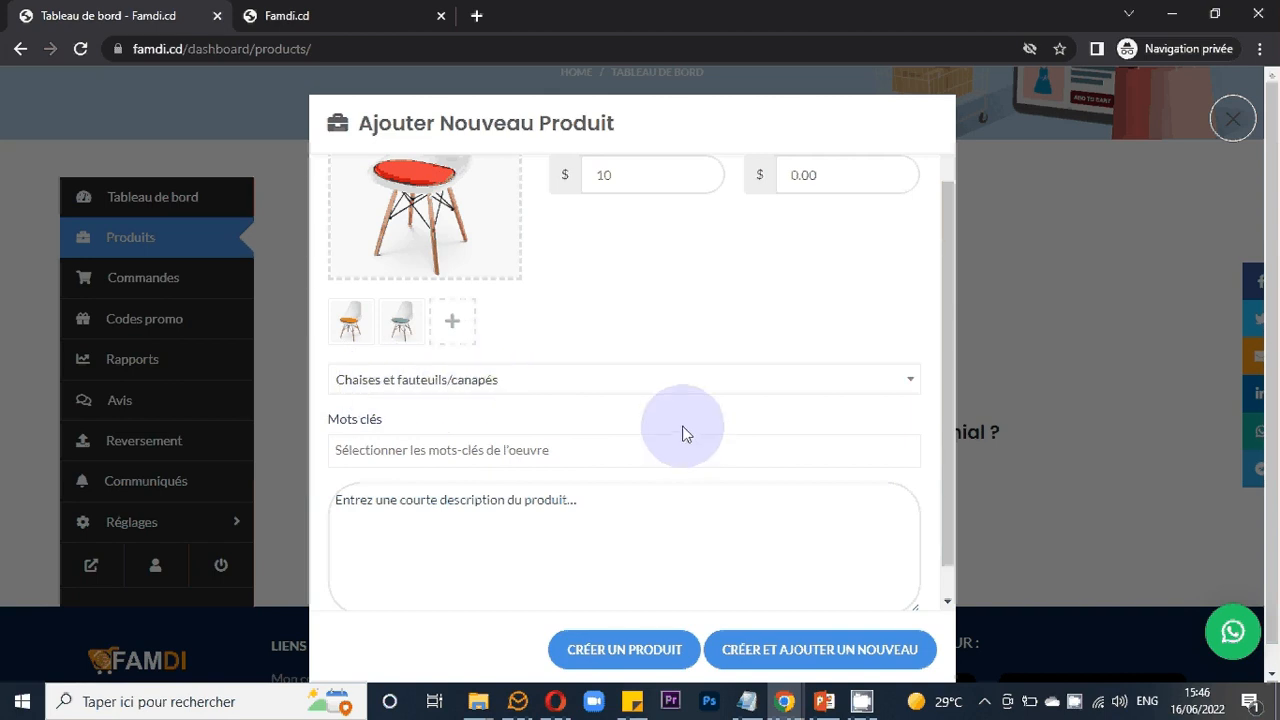
- Try to add the keyword Chaises to the product's keywords field
{"action": "scroll", "coordinate": [600, 430], "scroll_direction": "down", "scroll_amount": 1}
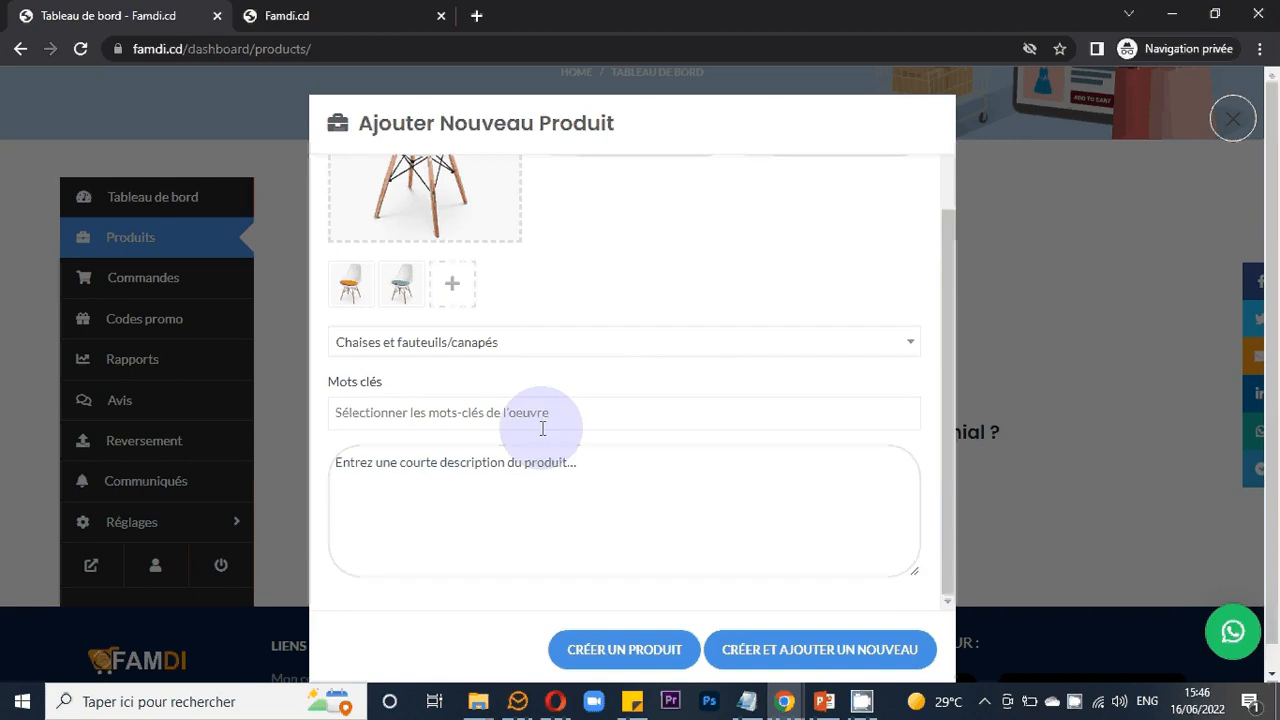
{"action": "left_click", "coordinate": [552, 420]}
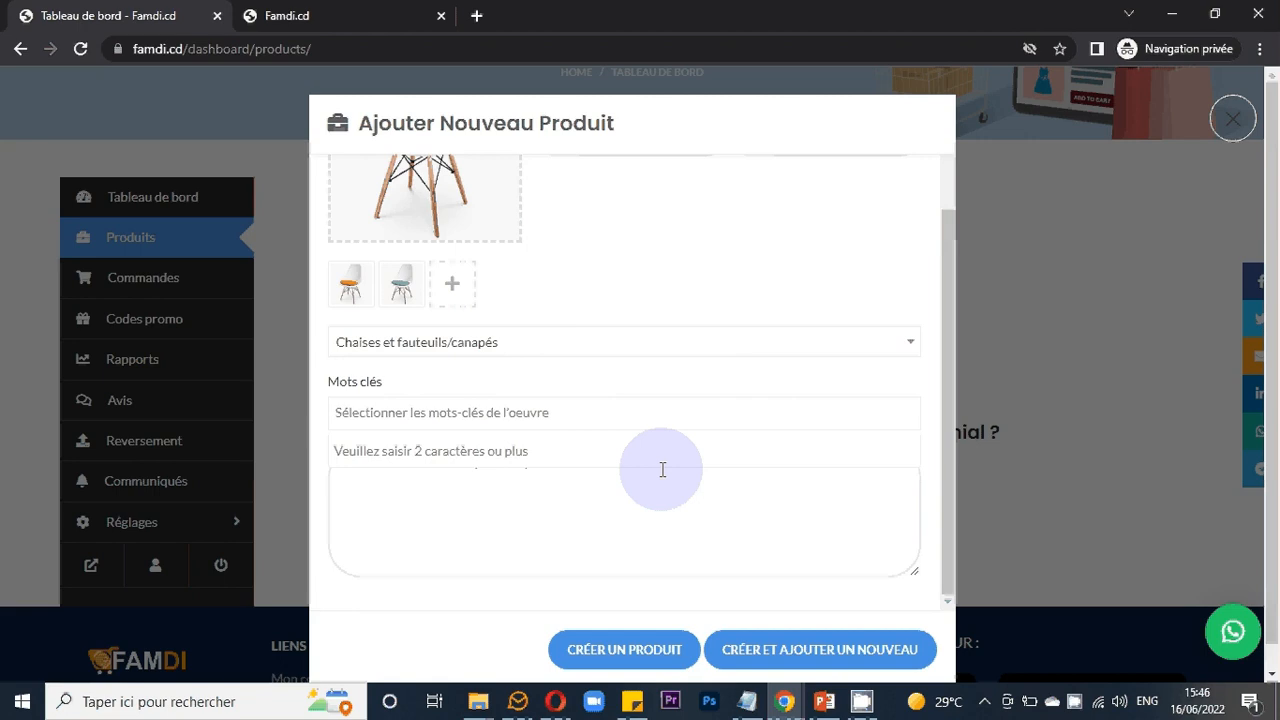
{"action": "type", "text": "C"}
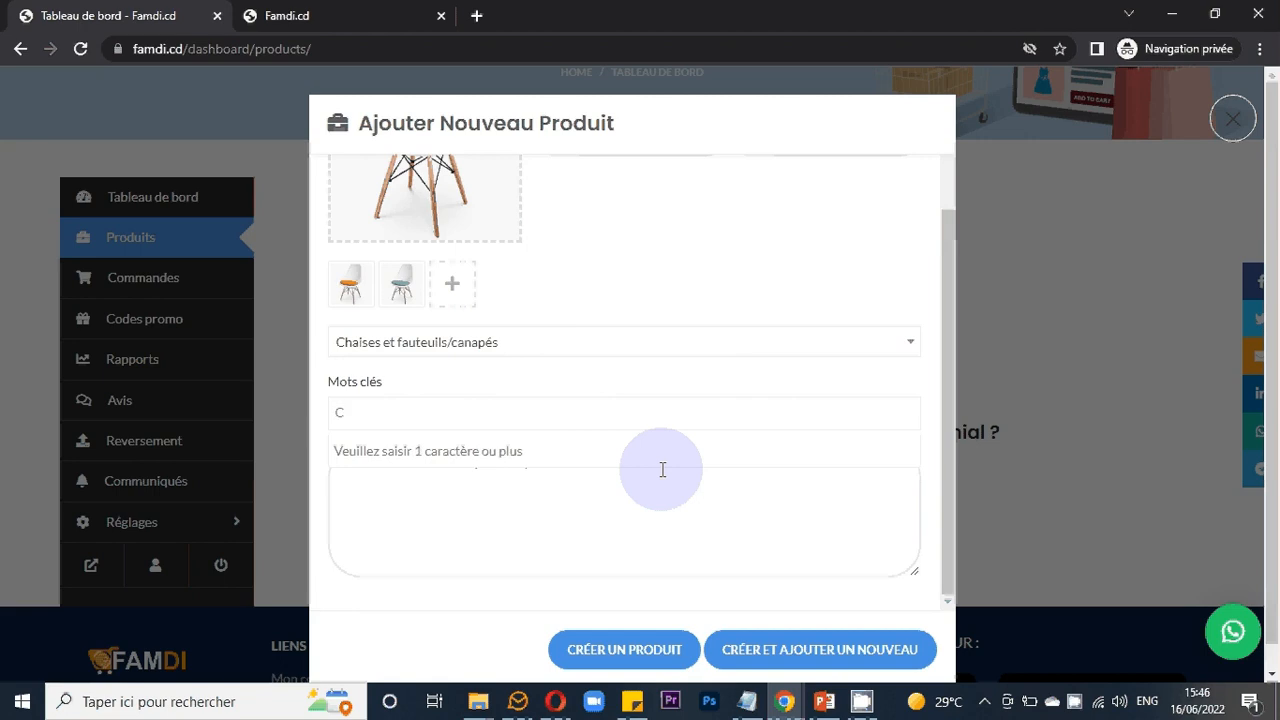
{"action": "type", "text": "hai"}
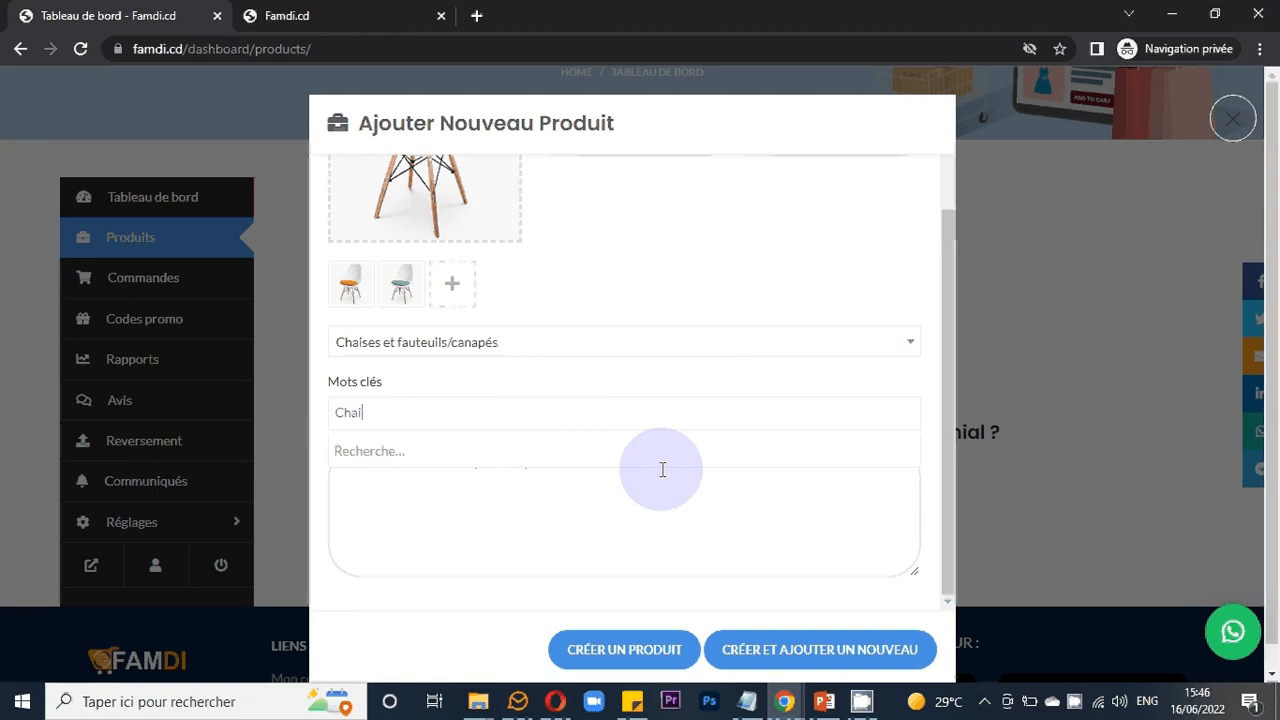
{"action": "type", "text": "ses;"}
{"action": "key", "text": "BackSpace"}
{"action": "left_click", "coordinate": [651, 491]}
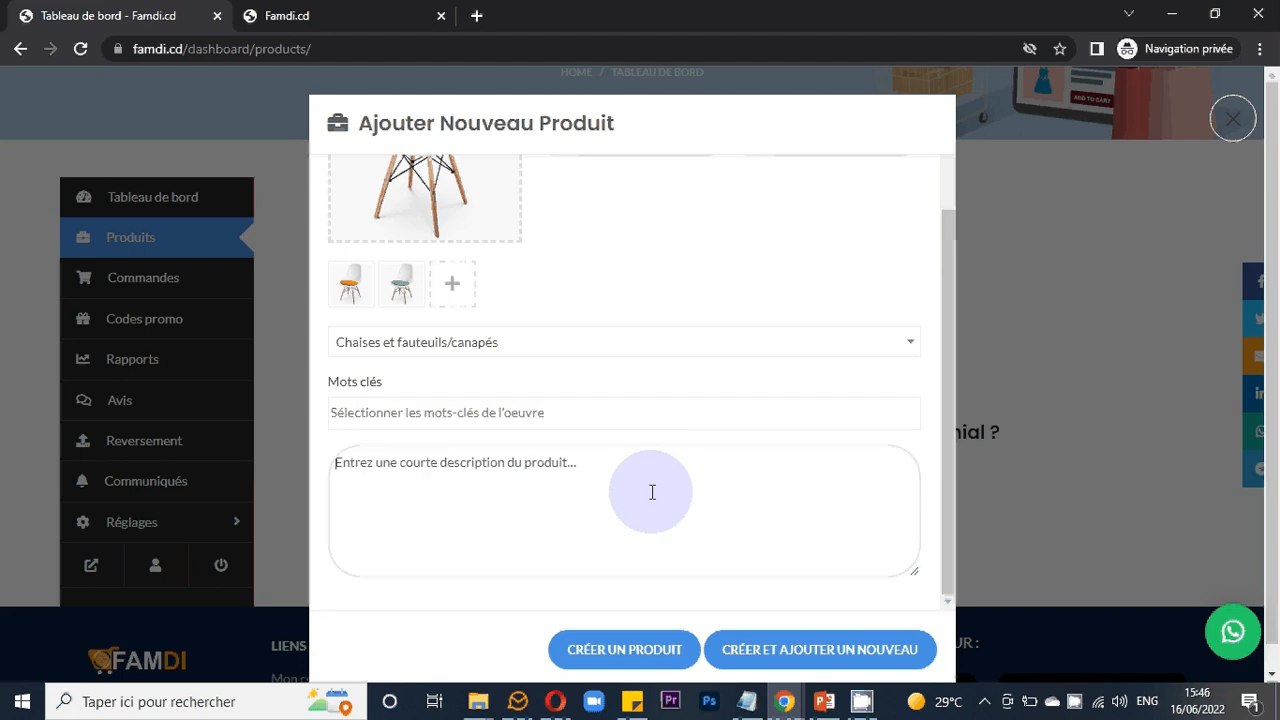
{"action": "left_click", "coordinate": [606, 415]}
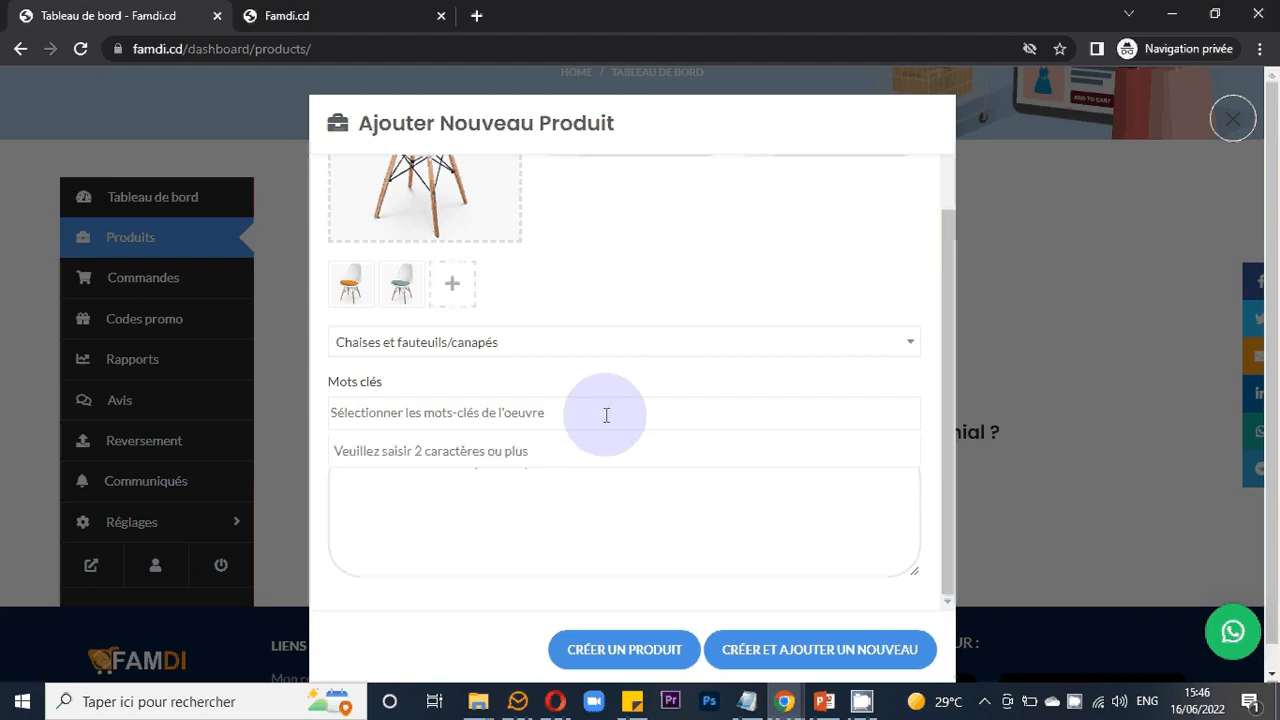
{"action": "left_click", "coordinate": [520, 411]}
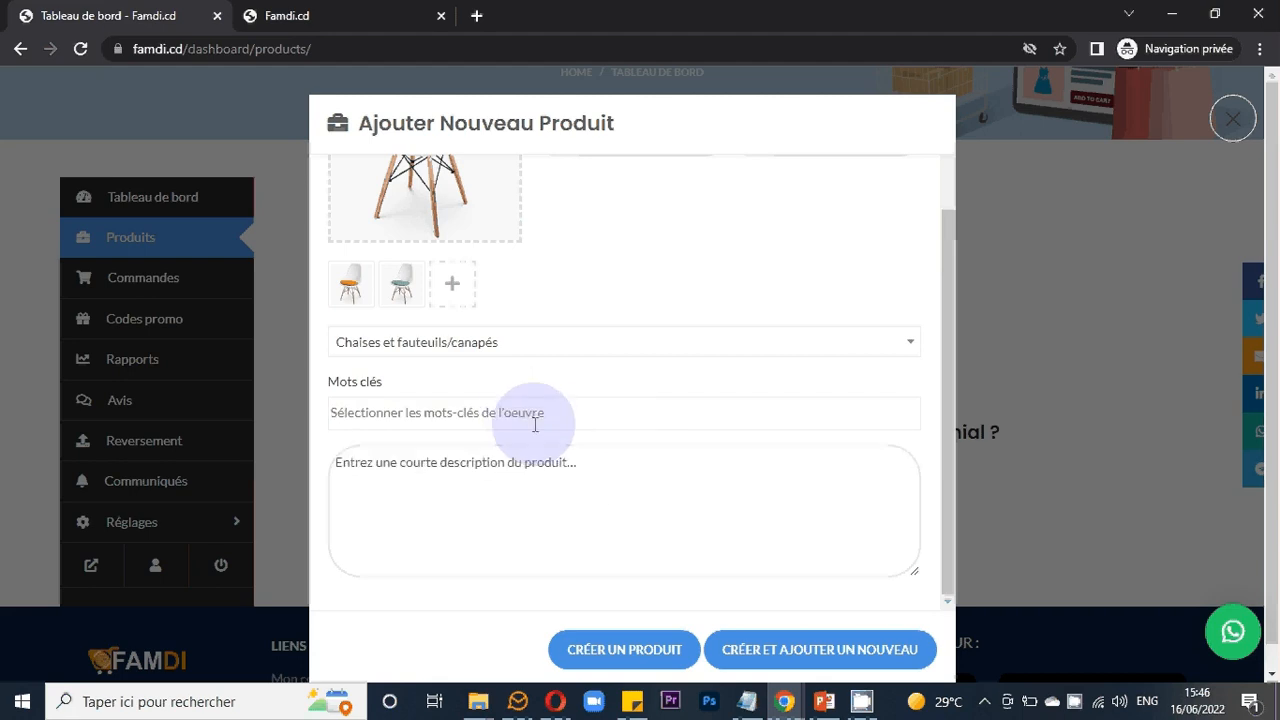
- Review the filled-in product form, checking the keywords field and description area
{"action": "left_click", "coordinate": [543, 422]}
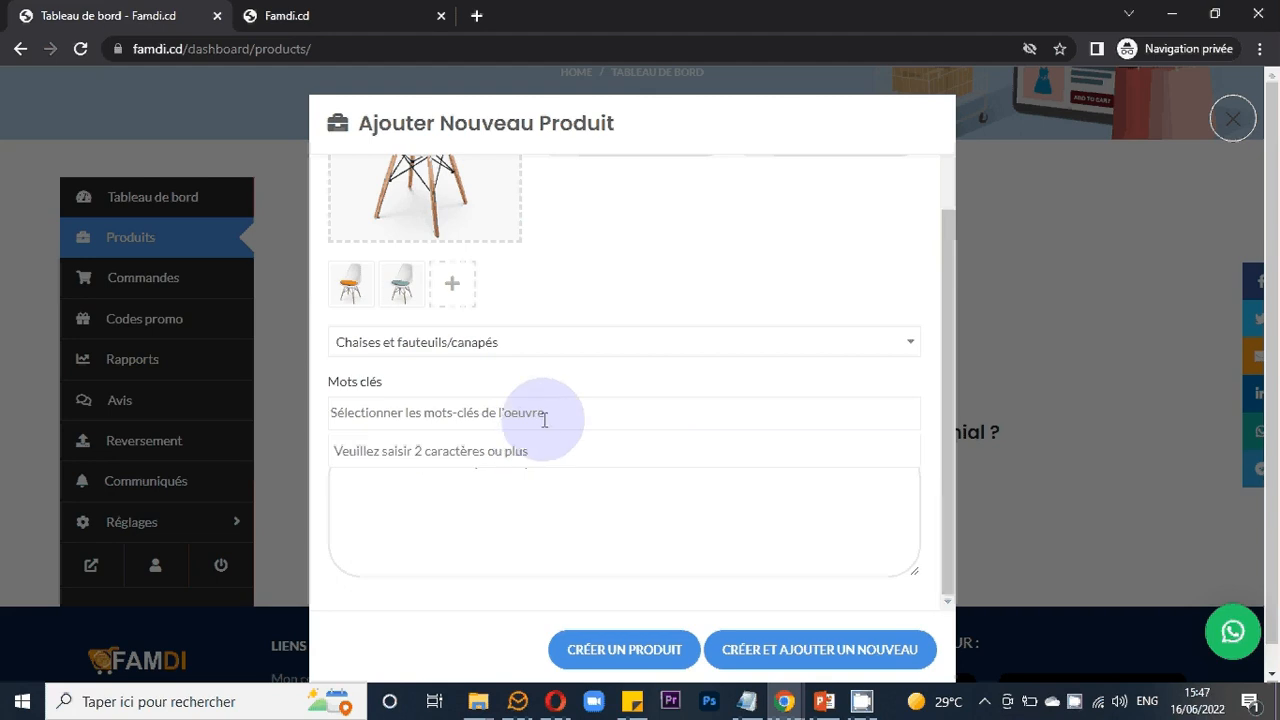
{"action": "left_click", "coordinate": [547, 491]}
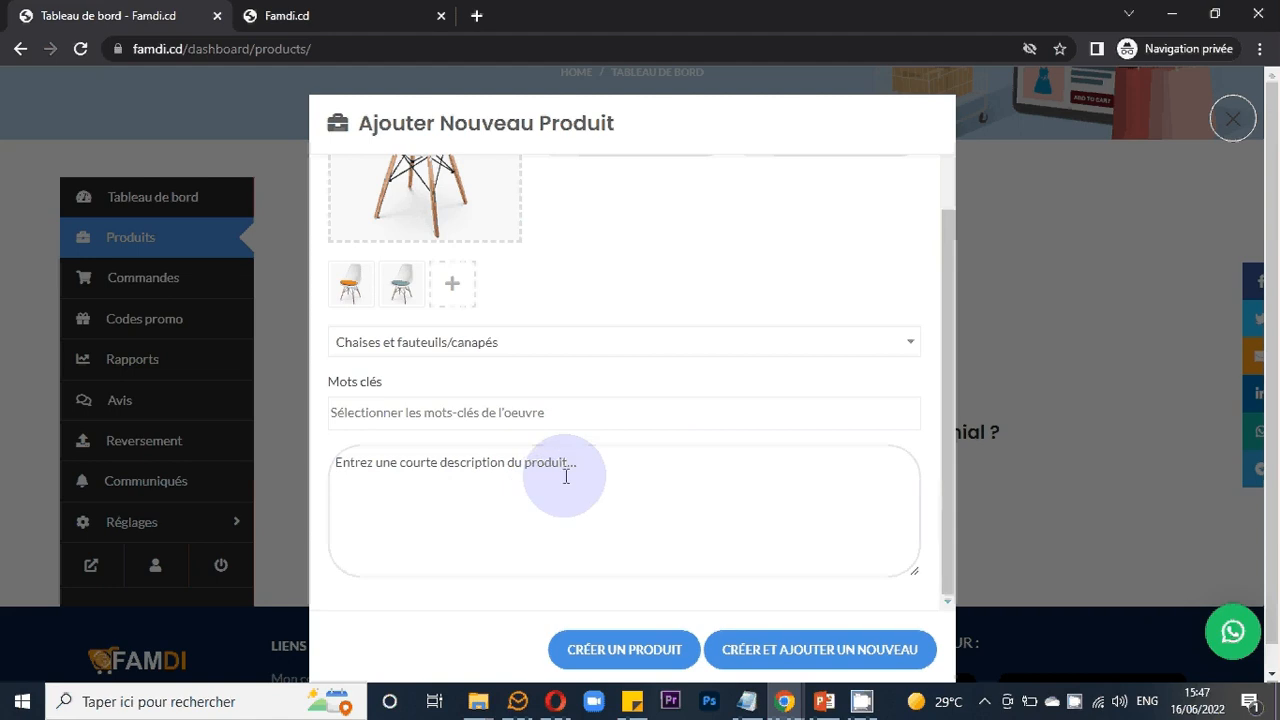
{"action": "scroll", "coordinate": [565, 477], "scroll_direction": "down", "scroll_amount": 1}
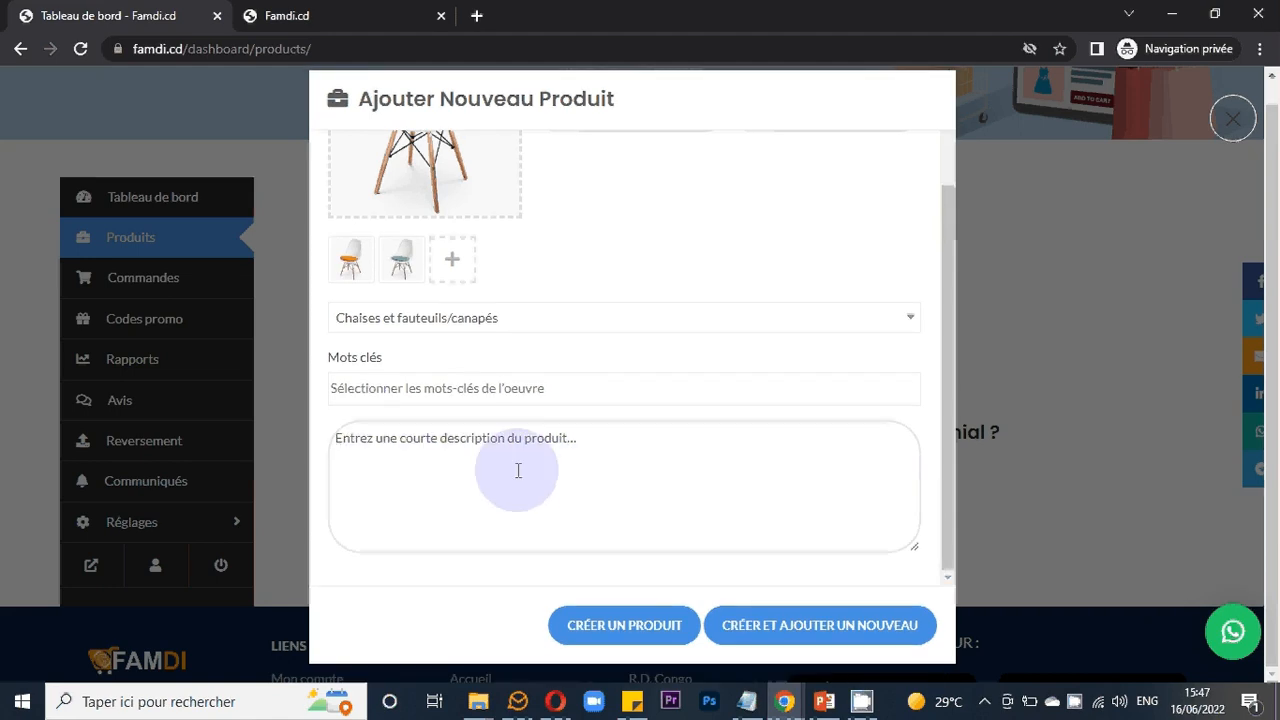
{"action": "scroll", "coordinate": [524, 475], "scroll_direction": "up", "scroll_amount": 1}
{"action": "scroll", "coordinate": [530, 481], "scroll_direction": "down", "scroll_amount": 1}
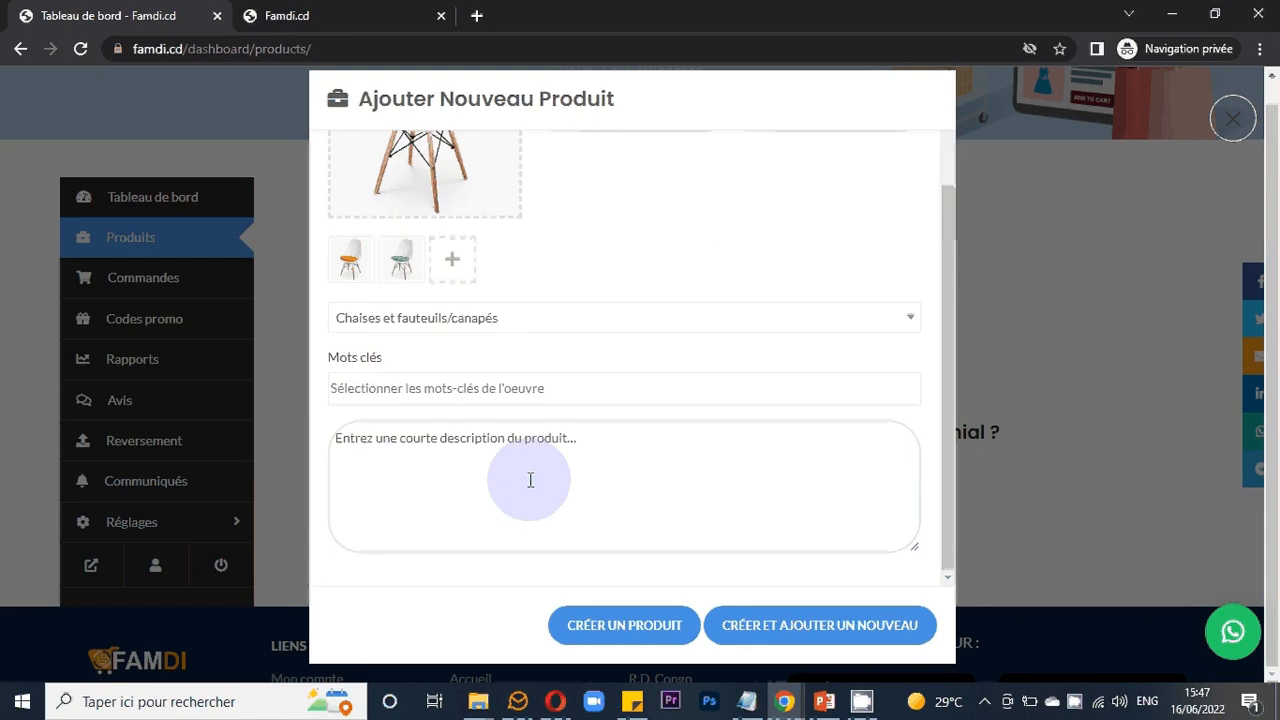
{"action": "scroll", "coordinate": [530, 481], "scroll_direction": "up", "scroll_amount": 1}
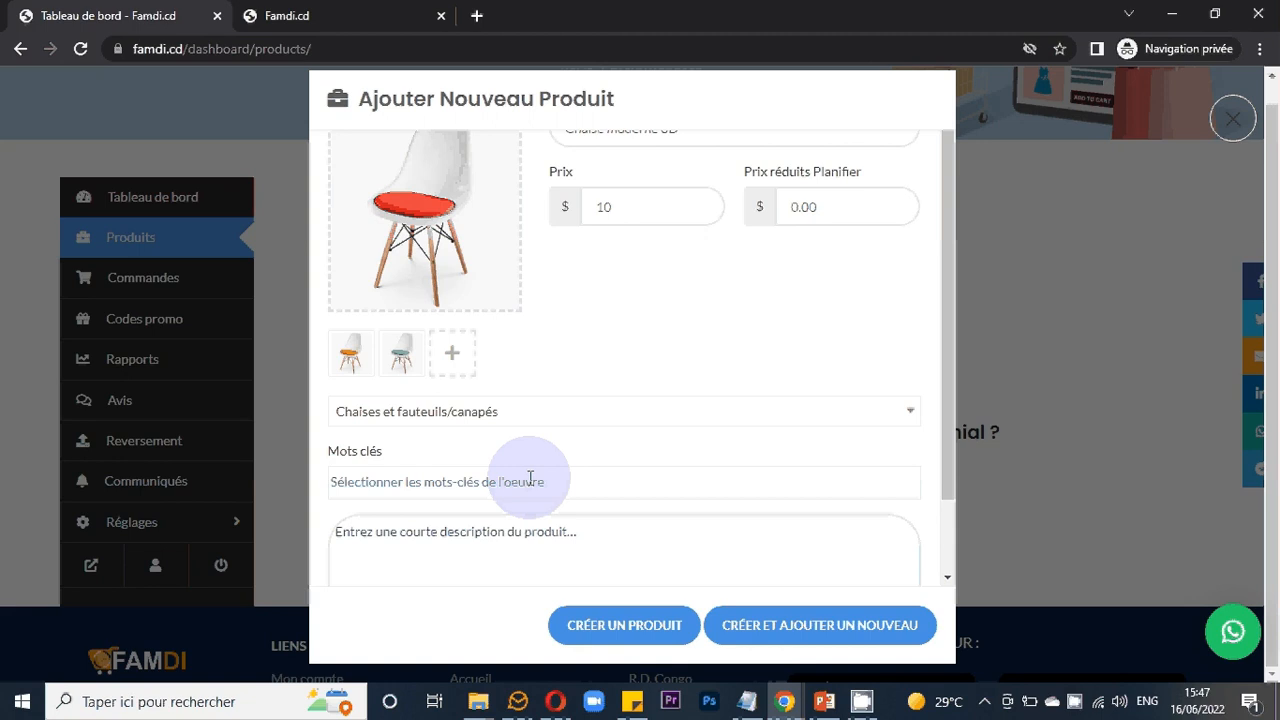
{"action": "scroll", "coordinate": [530, 478], "scroll_direction": "down", "scroll_amount": 1}
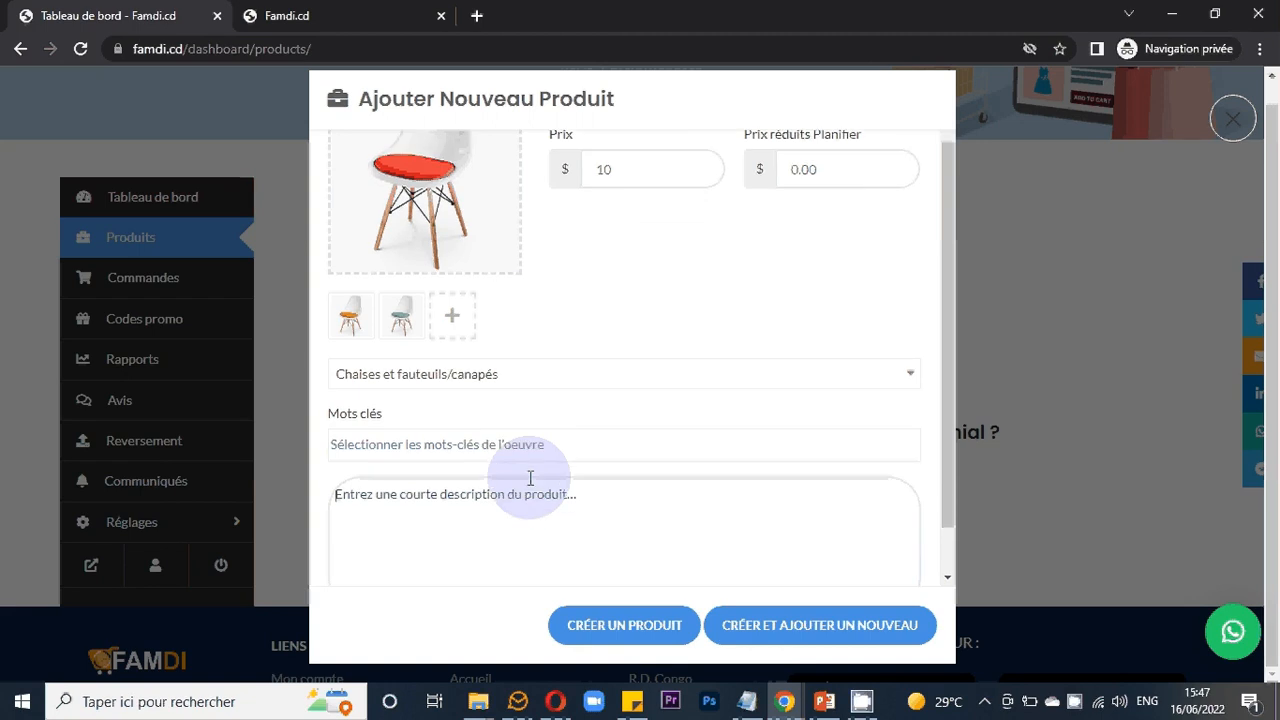
{"action": "scroll", "coordinate": [530, 478], "scroll_direction": "down", "scroll_amount": 1}
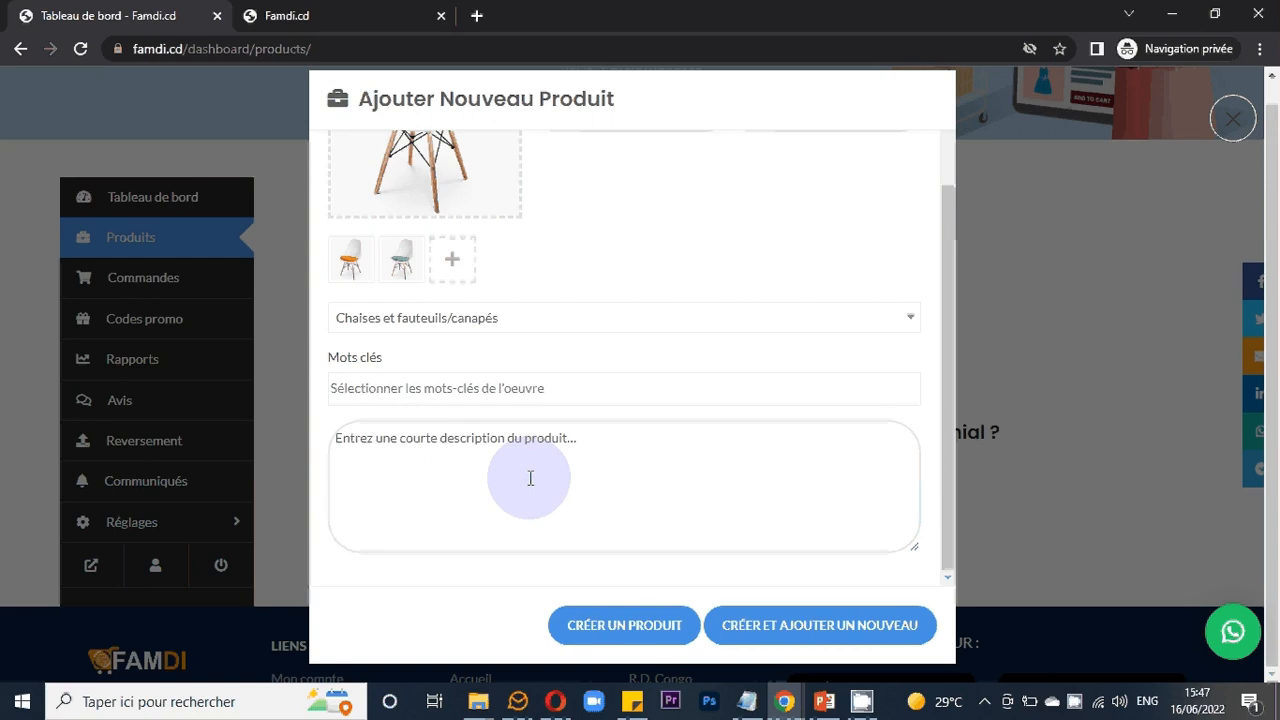
{"action": "left_click", "coordinate": [531, 478]}
{"action": "scroll", "coordinate": [462, 468], "scroll_direction": "up", "scroll_amount": 1}
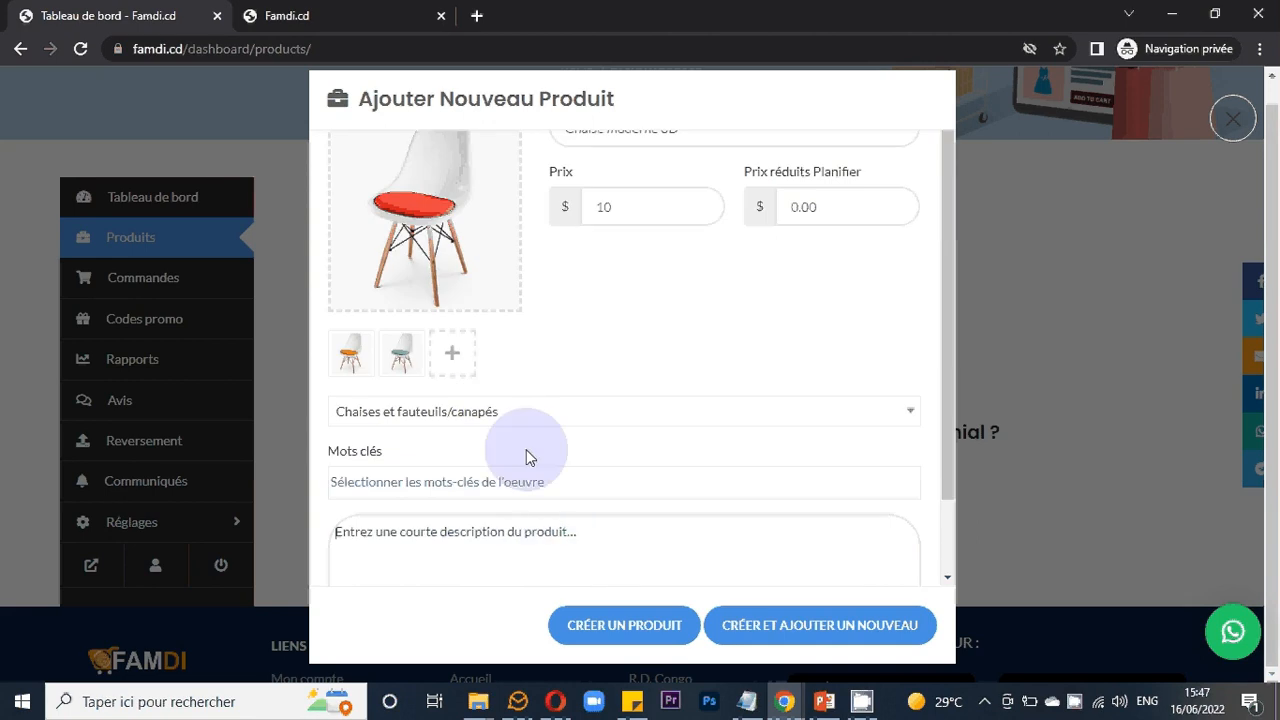
{"action": "scroll", "coordinate": [483, 401], "scroll_direction": "down", "scroll_amount": 1}
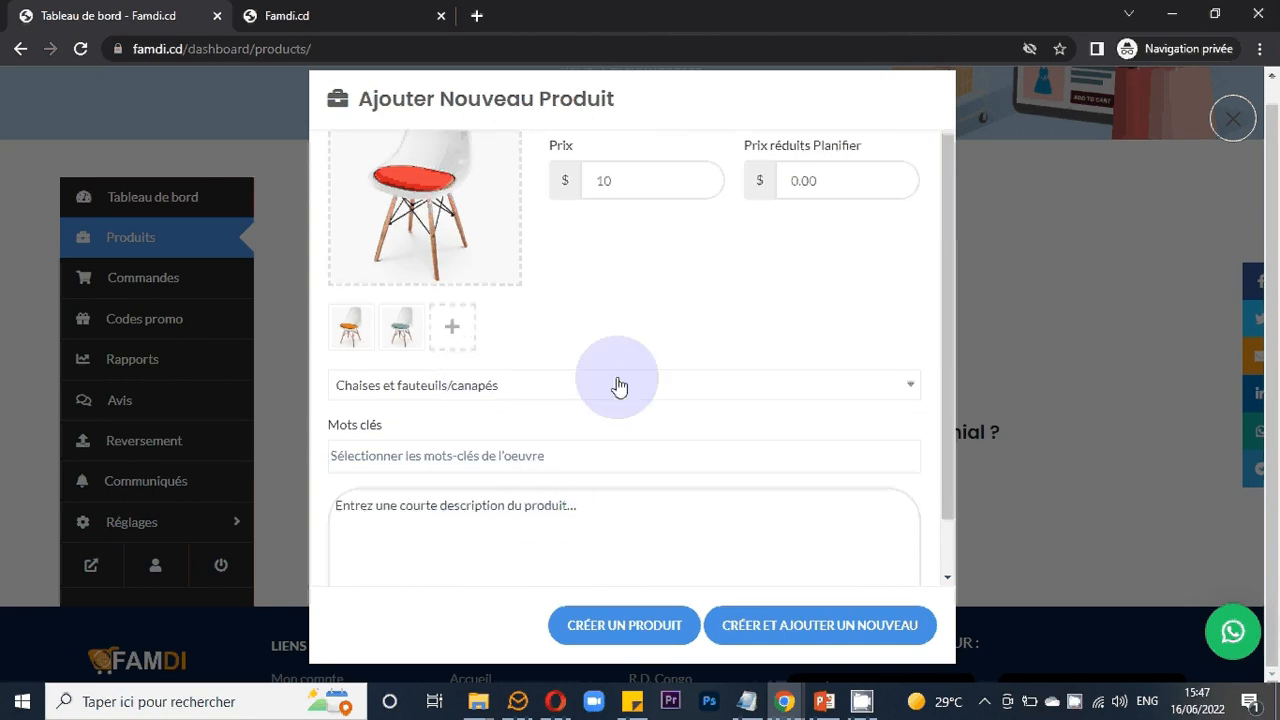
{"action": "scroll", "coordinate": [540, 449], "scroll_direction": "down", "scroll_amount": 1}
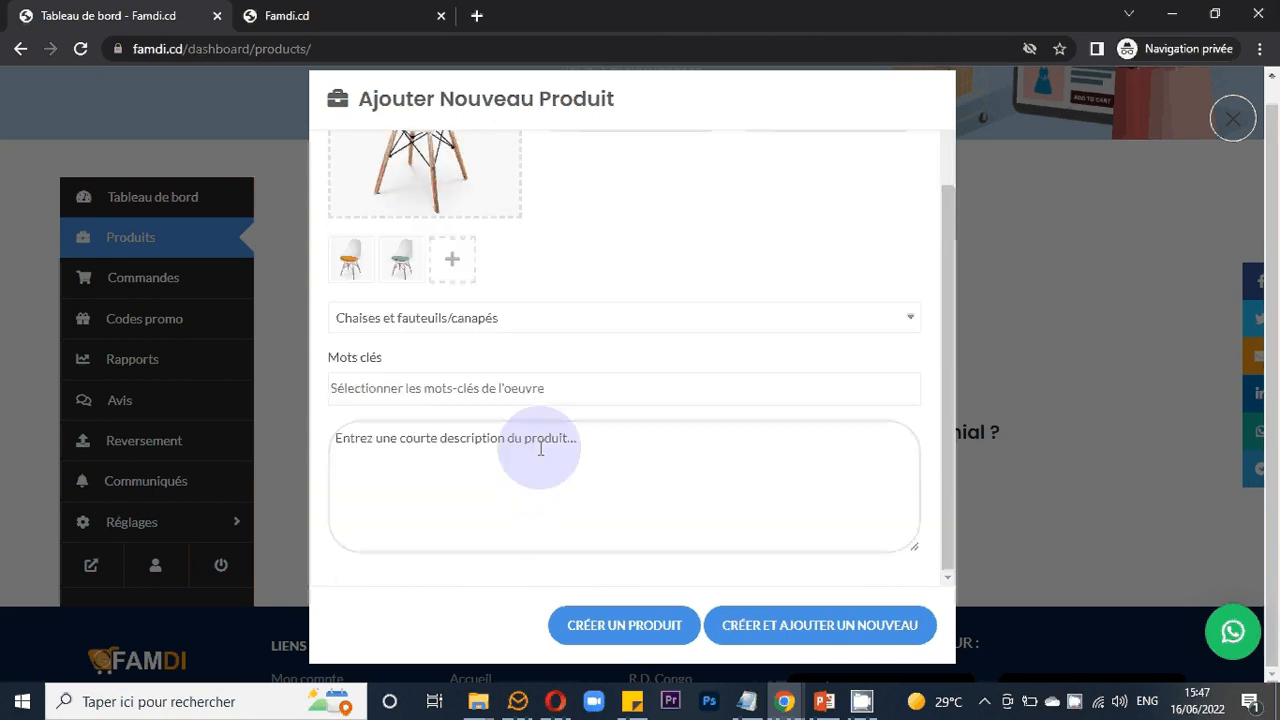
- Write the product description "Une chaise moderne de l'Europe", correcting the spelling of Europe
{"action": "left_click", "coordinate": [601, 451]}
{"action": "type", "text": "U"}
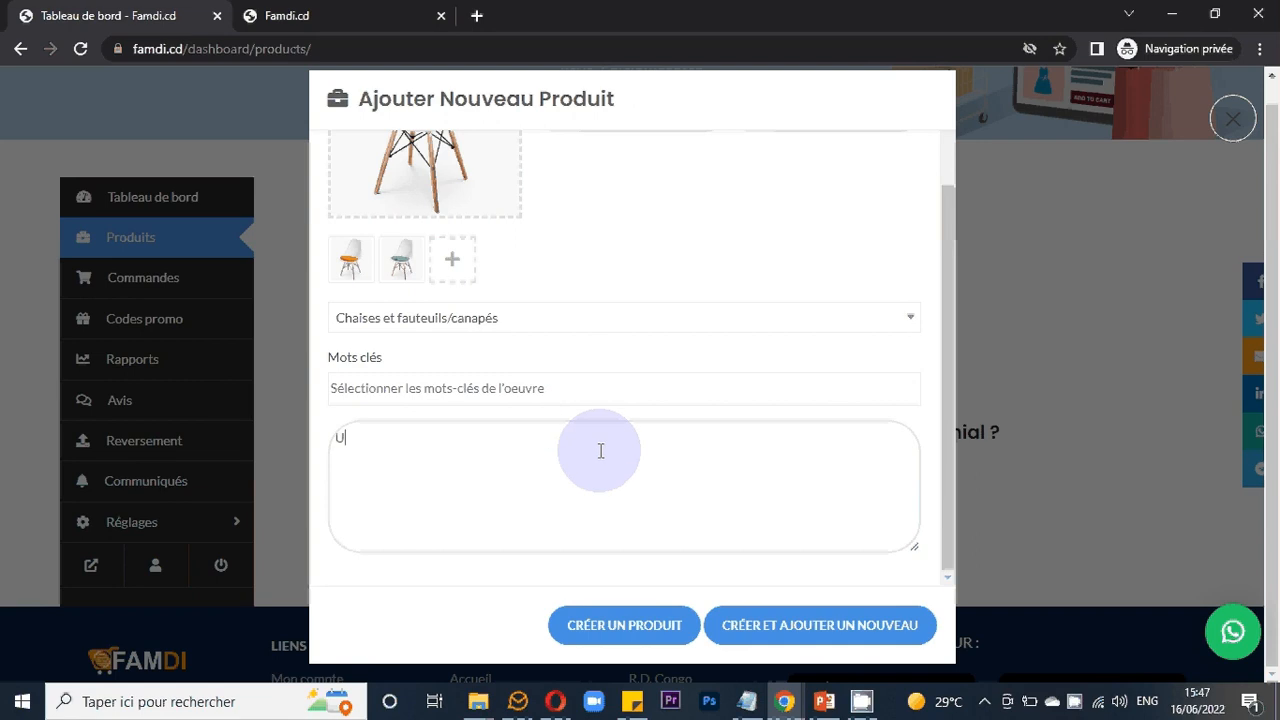
{"action": "type", "text": "ne chaise"}
{"action": "type", "text": "moderne de"}
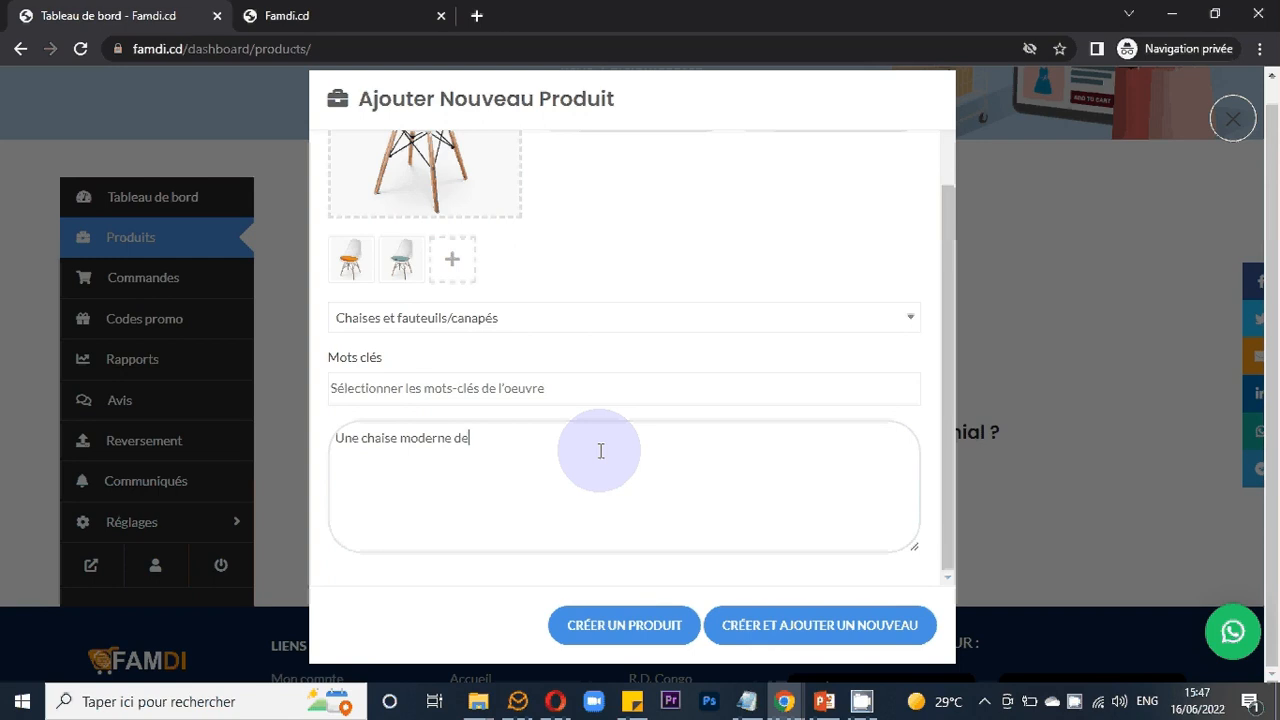
{"action": "type", "text": " l'euroe"}
{"action": "key", "text": "BackSpace"}
{"action": "type", "text": "pe"}
{"action": "key", "text": "BackSpace"}
{"action": "right_click", "coordinate": [502, 439]}
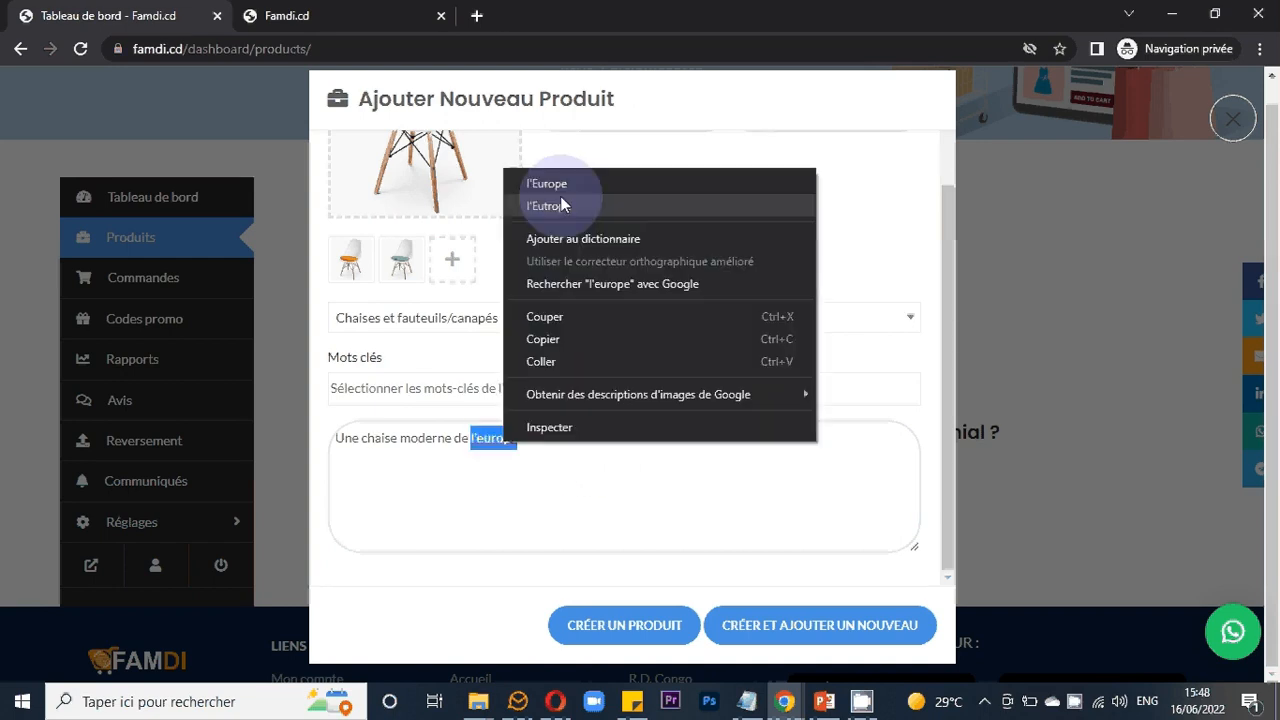
{"action": "left_click", "coordinate": [561, 205]}
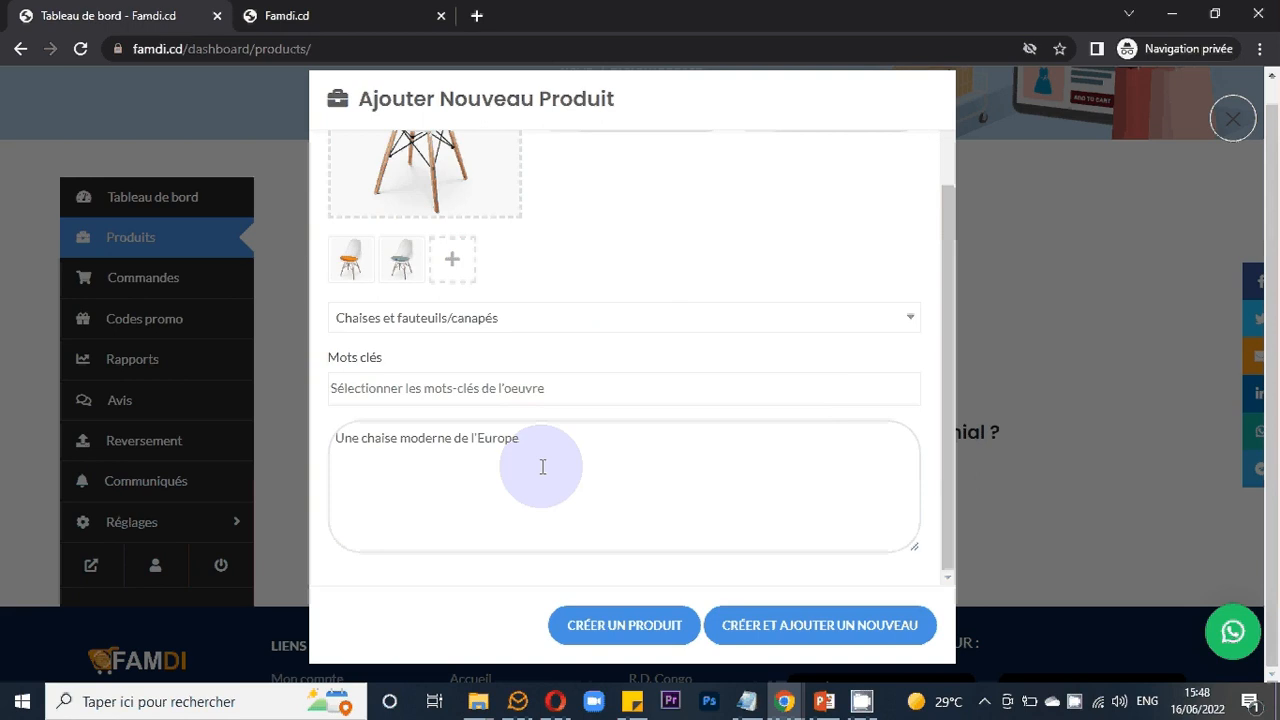
- Add a second description line "Couleur : Rouge, Jaune, ..."
{"action": "key", "text": "Return"}
{"action": "type", "text": "Cp"}
{"action": "key", "text": "BackSpace"}
{"action": "type", "text": "uleur :"}
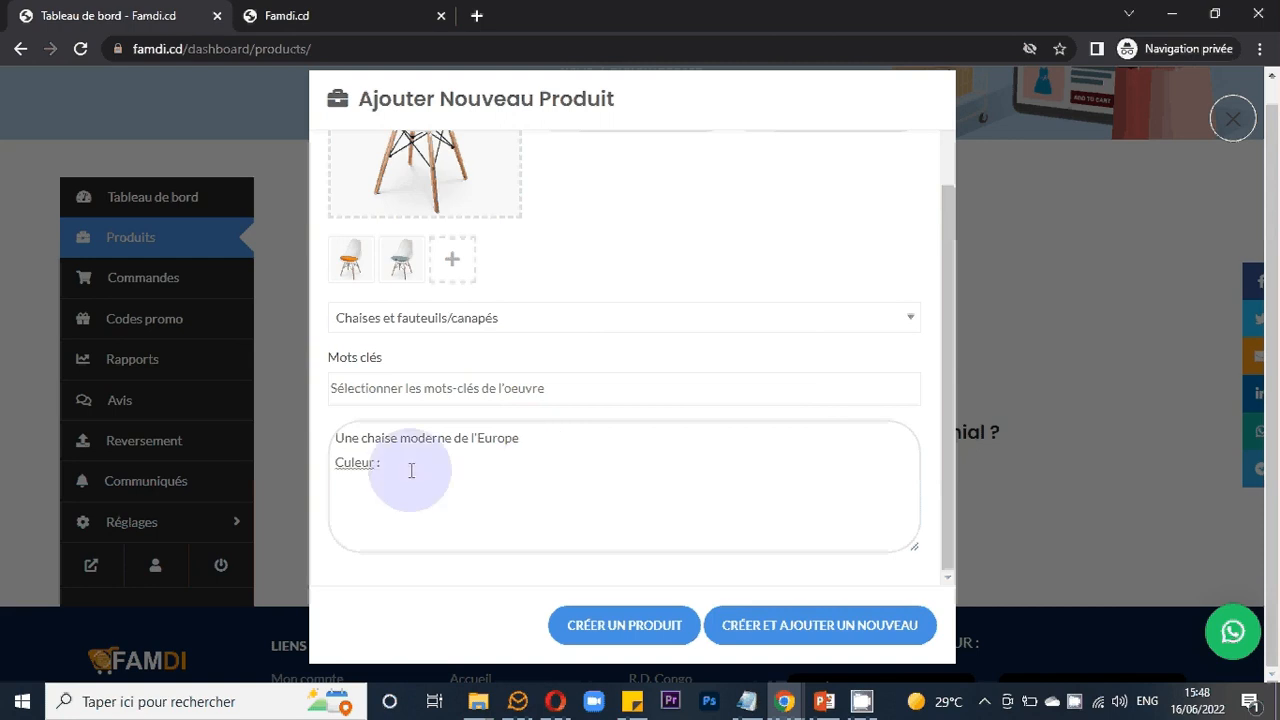
{"action": "left_click", "coordinate": [349, 465]}
{"action": "type", "text": "o"}
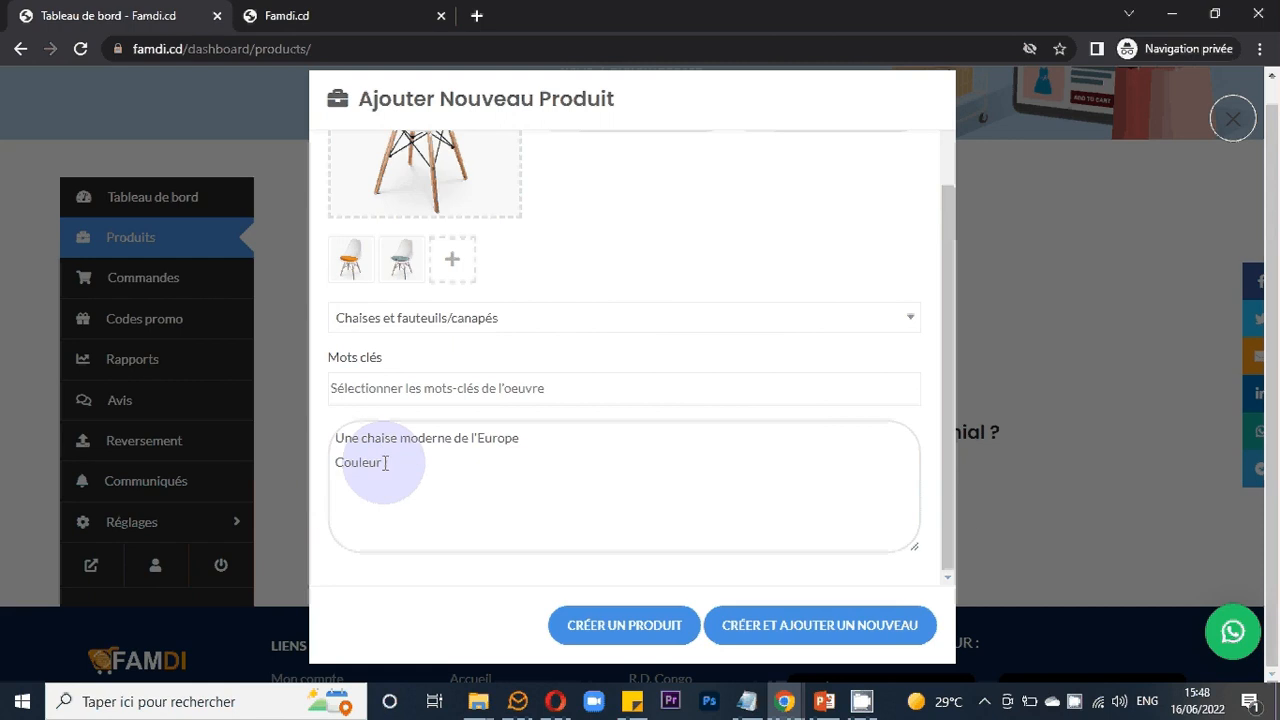
{"action": "left_click", "coordinate": [406, 463]}
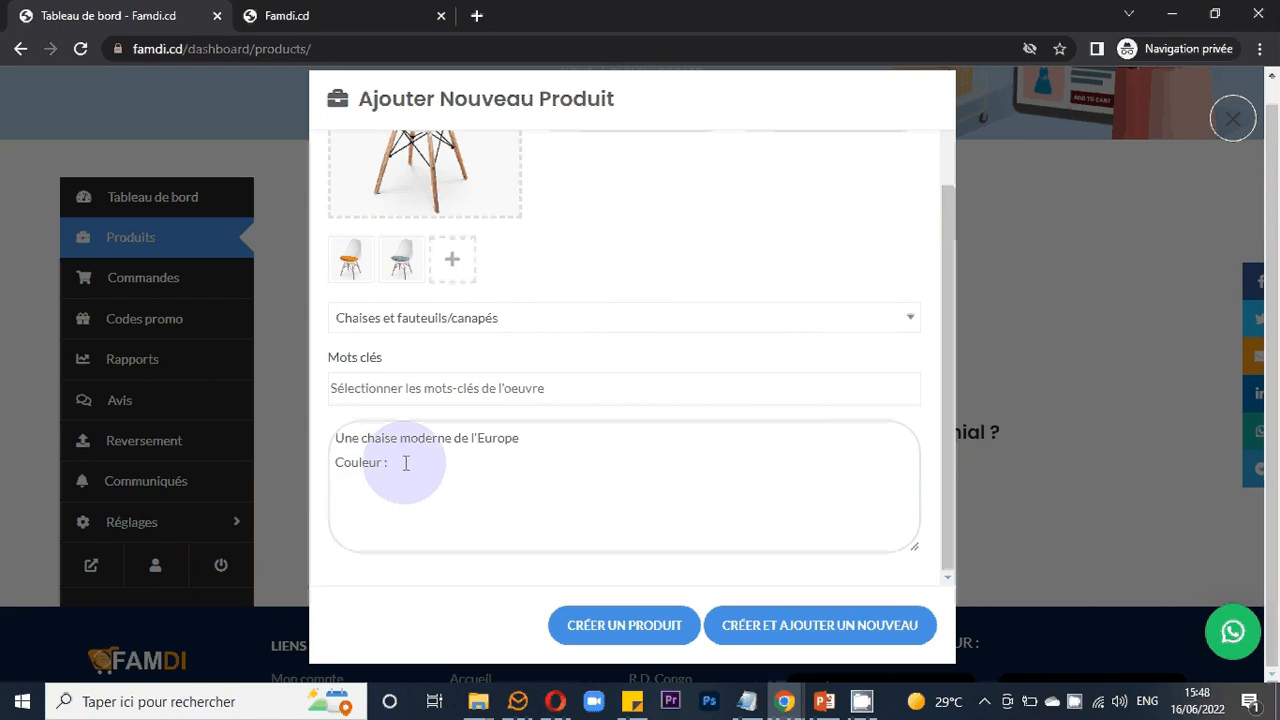
{"action": "type", "text": "Rouge "}
{"action": "type", "text": " Jaune, ..."}
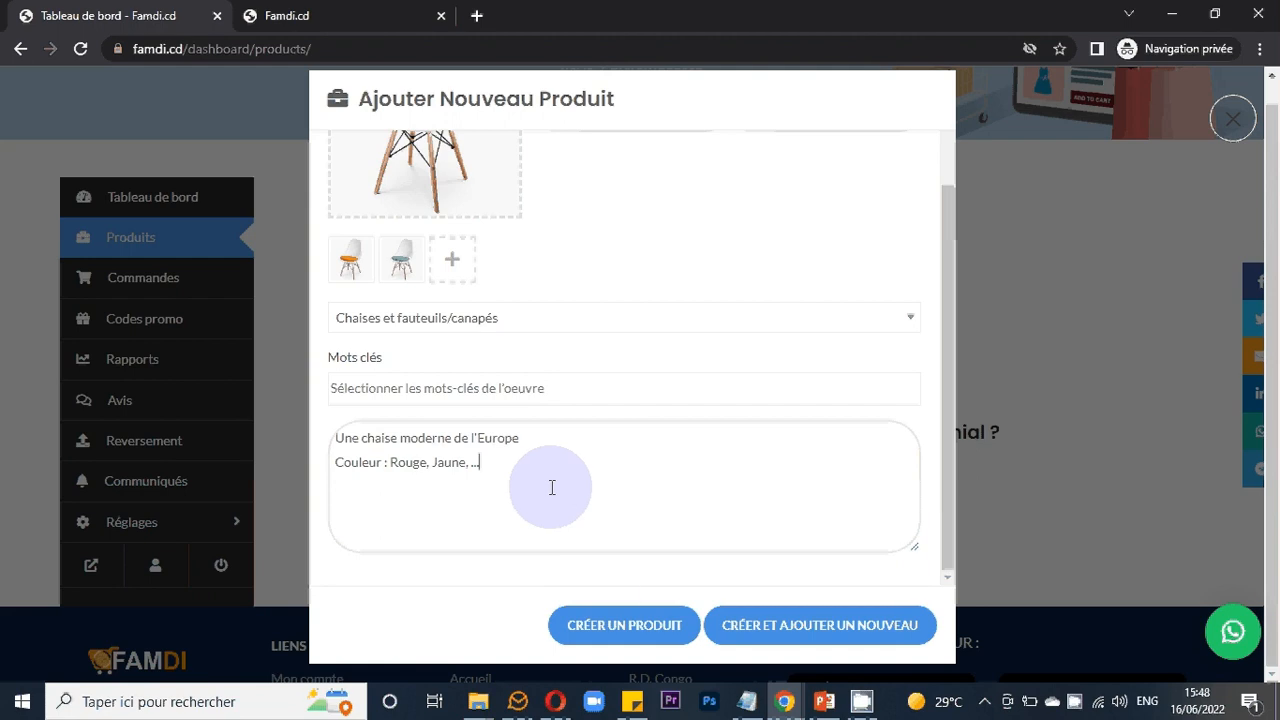
- Create the product and open a new blank product form
{"action": "left_click", "coordinate": [623, 634]}
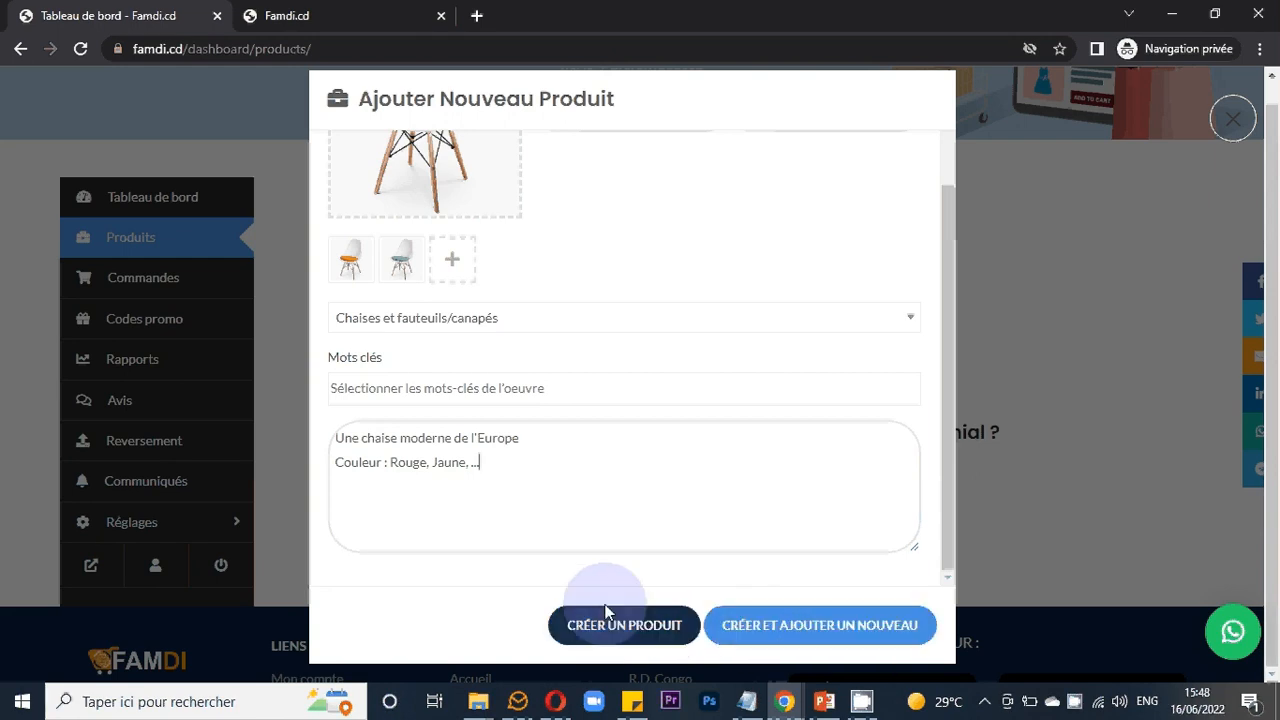
{"action": "left_click", "coordinate": [619, 624]}
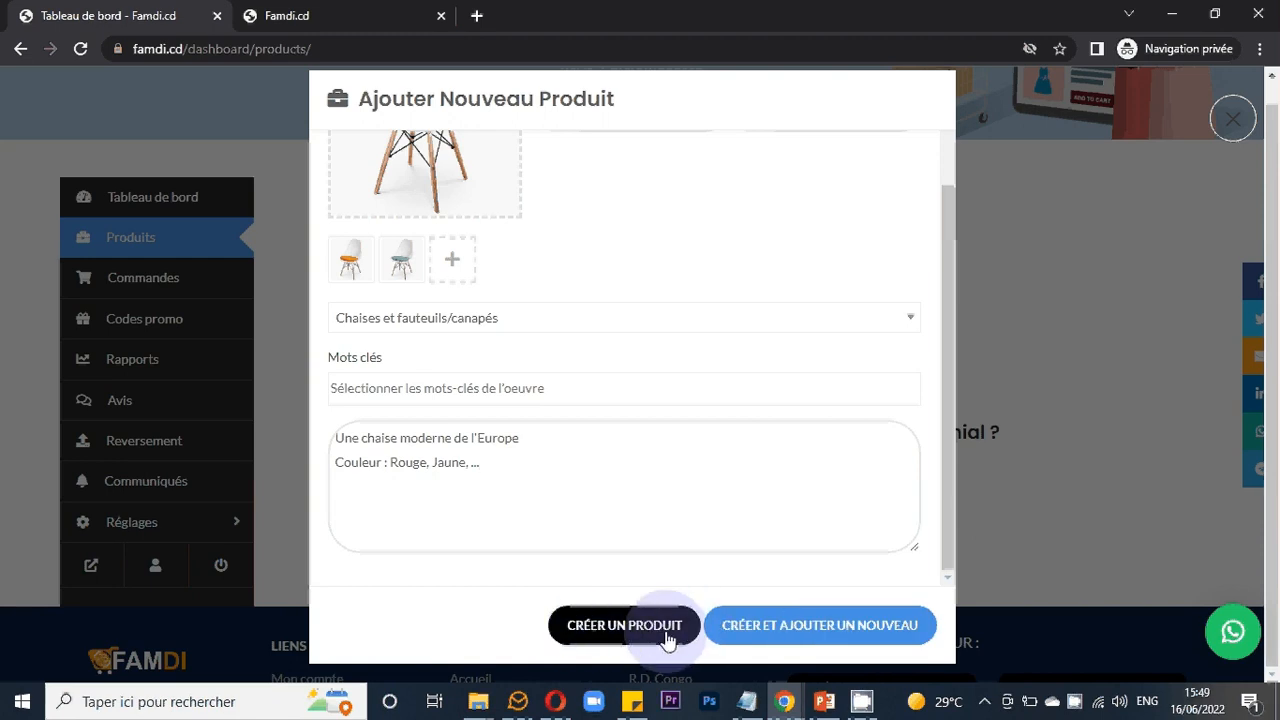
{"action": "left_click", "coordinate": [781, 630]}
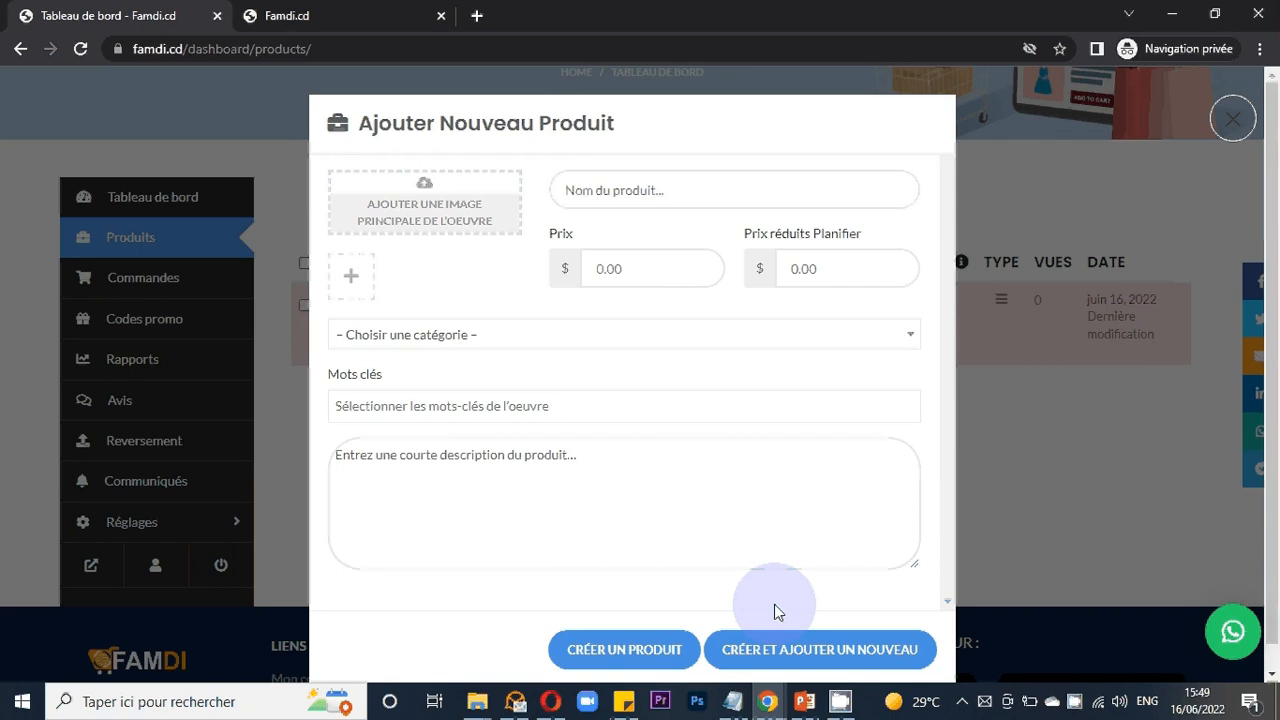
- Set the main product image to the light wooden iPhone dock picture from the media library
{"action": "left_click", "coordinate": [448, 211]}
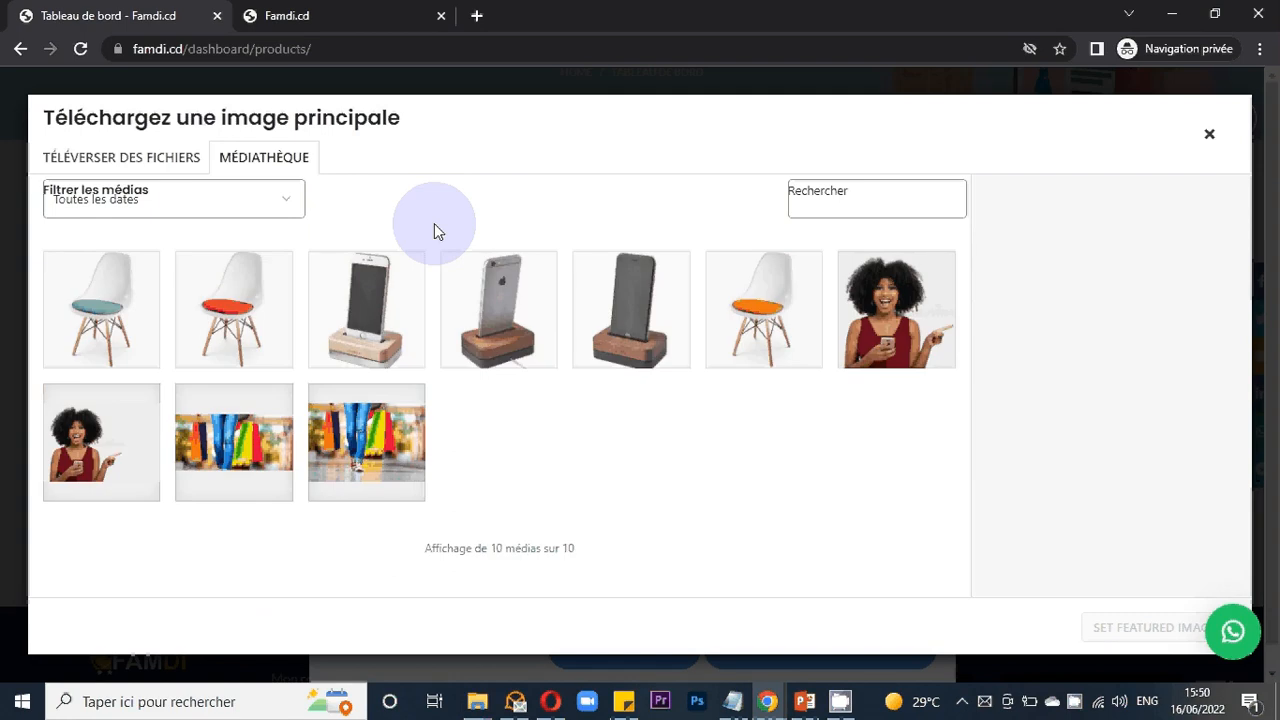
{"action": "left_click", "coordinate": [332, 295]}
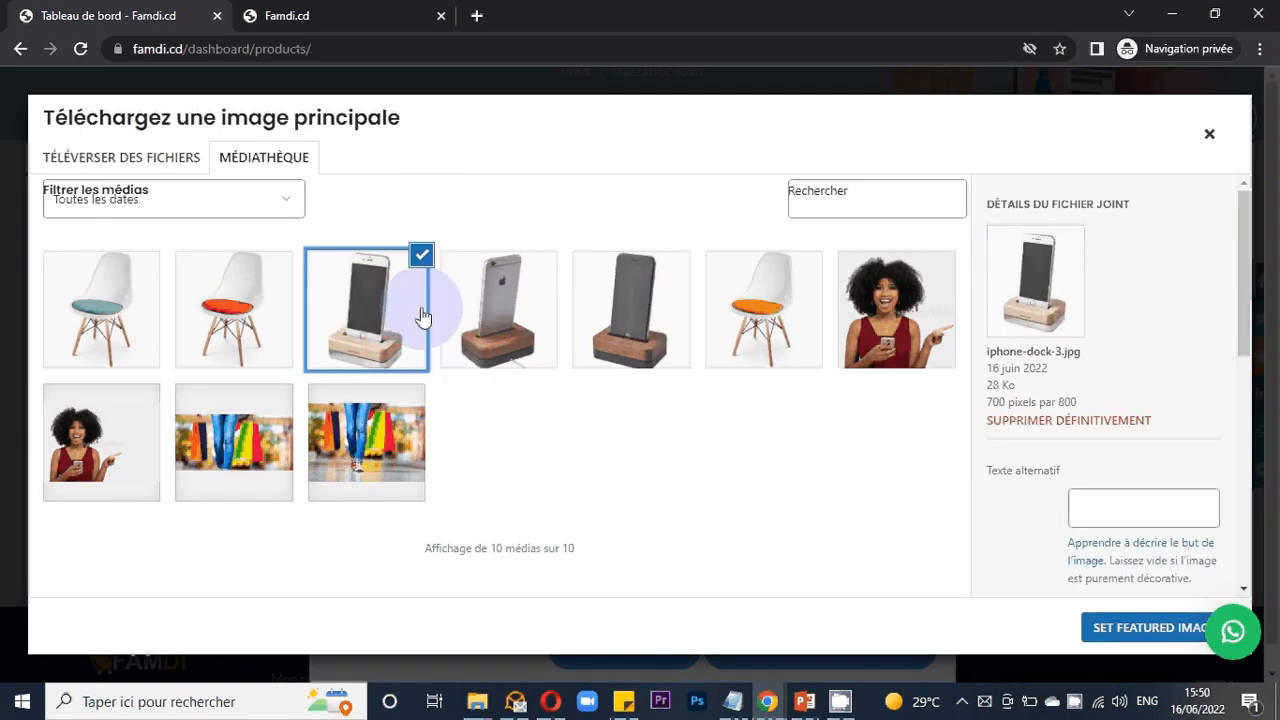
{"action": "left_click", "coordinate": [569, 322]}
{"action": "left_click", "coordinate": [425, 310]}
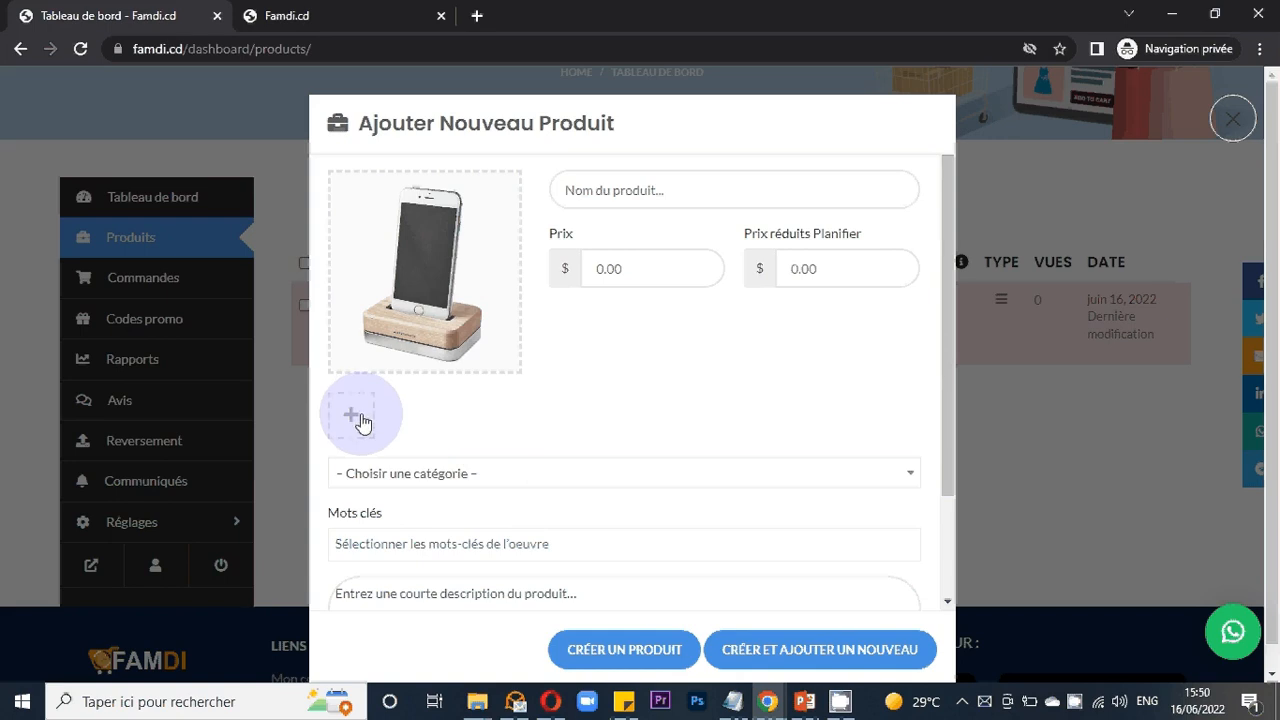
- Add the two dark wooden iPhone dock pictures to the product gallery
{"action": "left_click", "coordinate": [351, 419]}
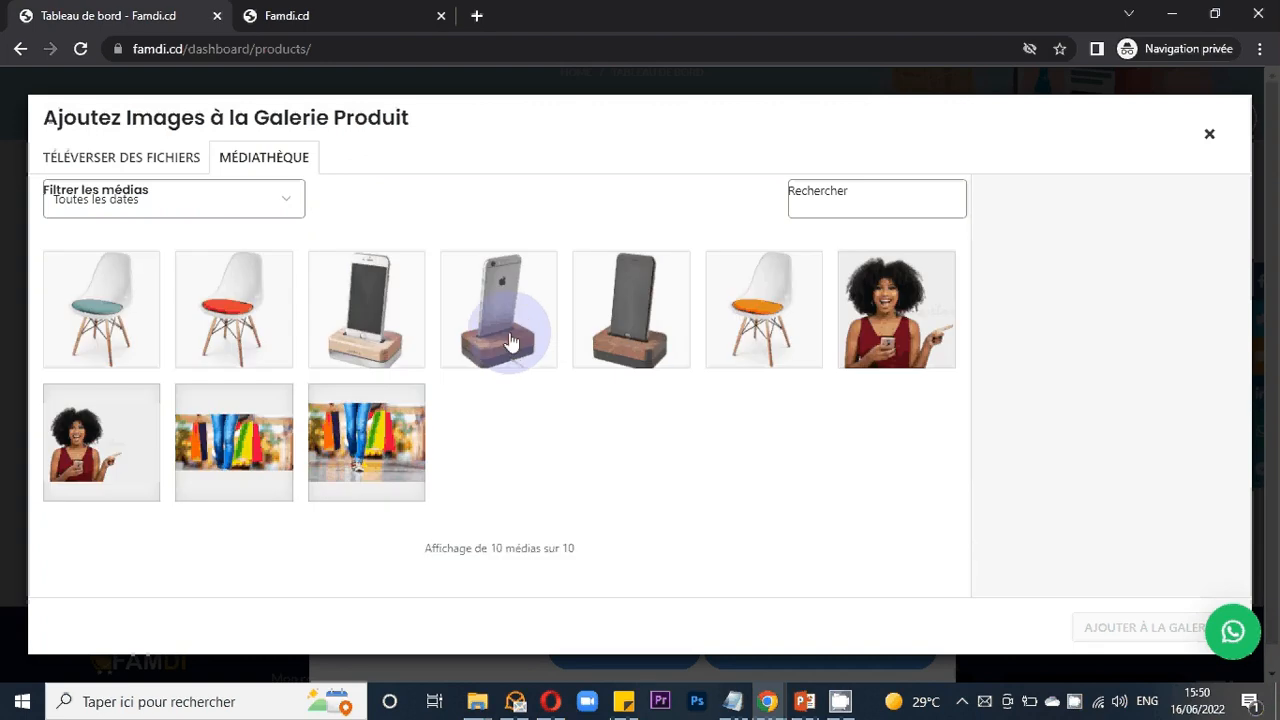
{"action": "left_click", "coordinate": [510, 342]}
{"action": "left_click", "coordinate": [655, 357]}
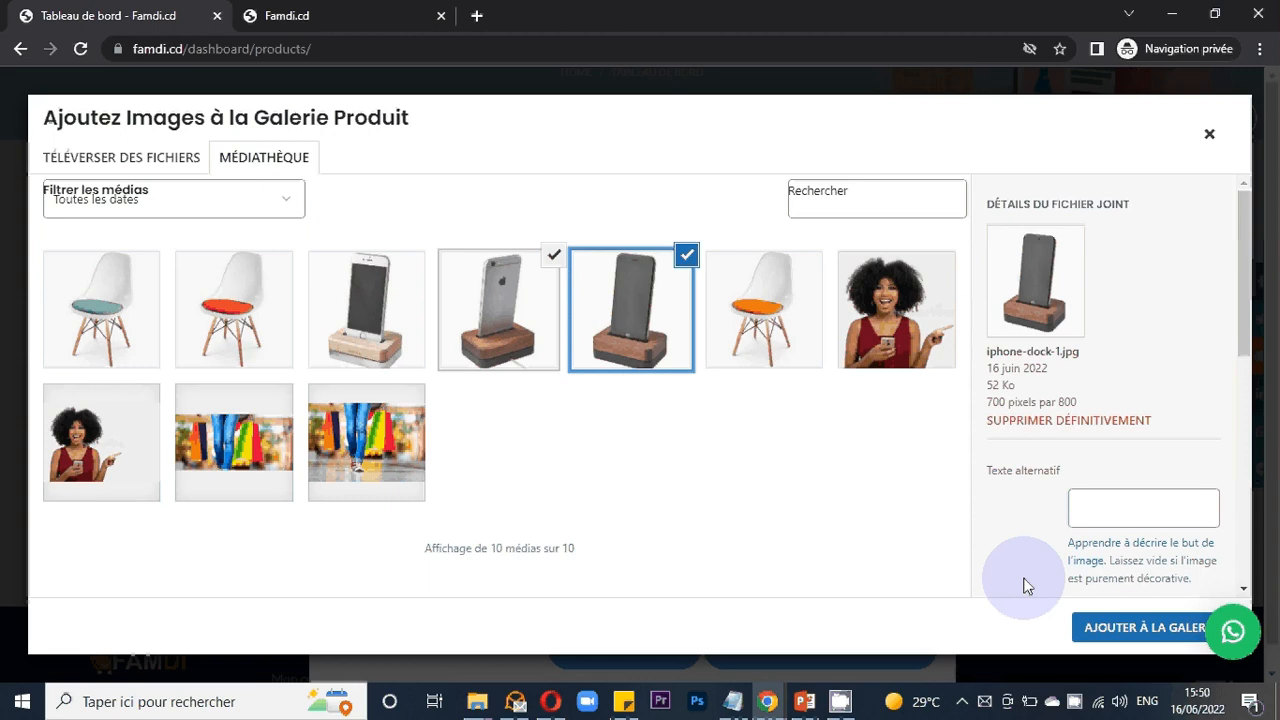
{"action": "left_click", "coordinate": [1054, 612]}
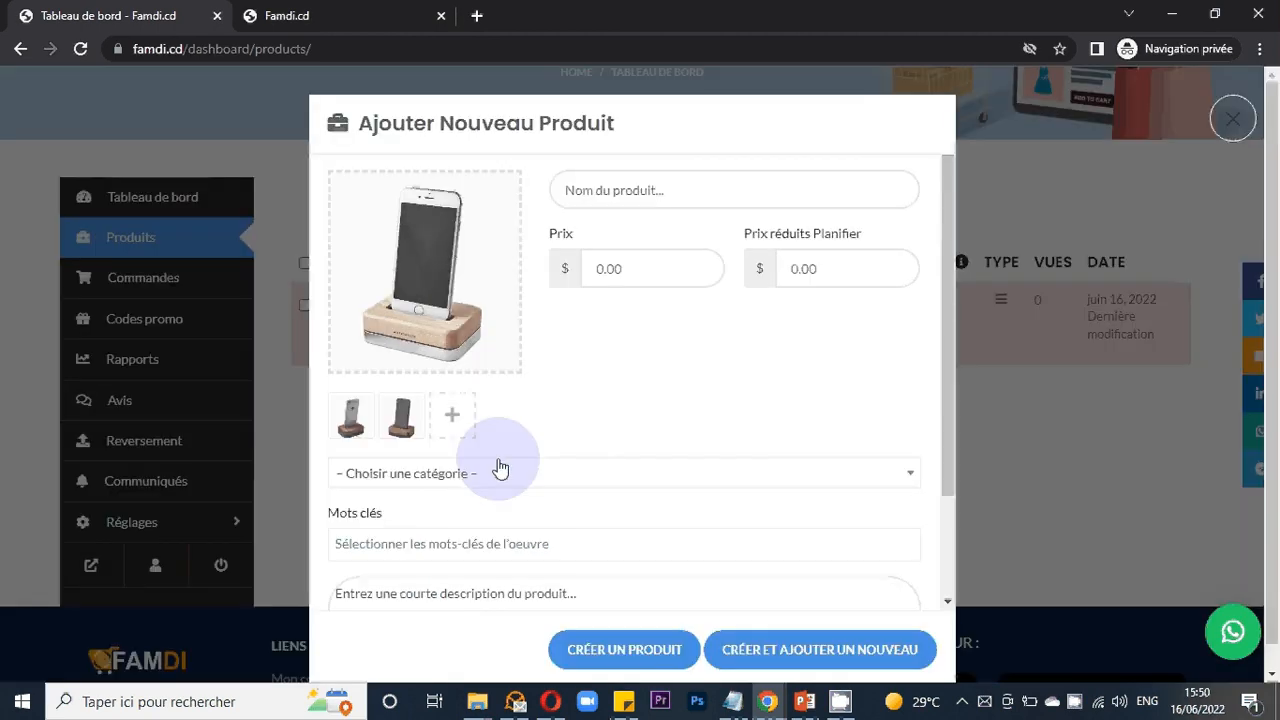
- Enter the product name "Téléphone IPhone 12", fixing the spelling of Téléphone and IPhone
{"action": "left_click", "coordinate": [648, 194]}
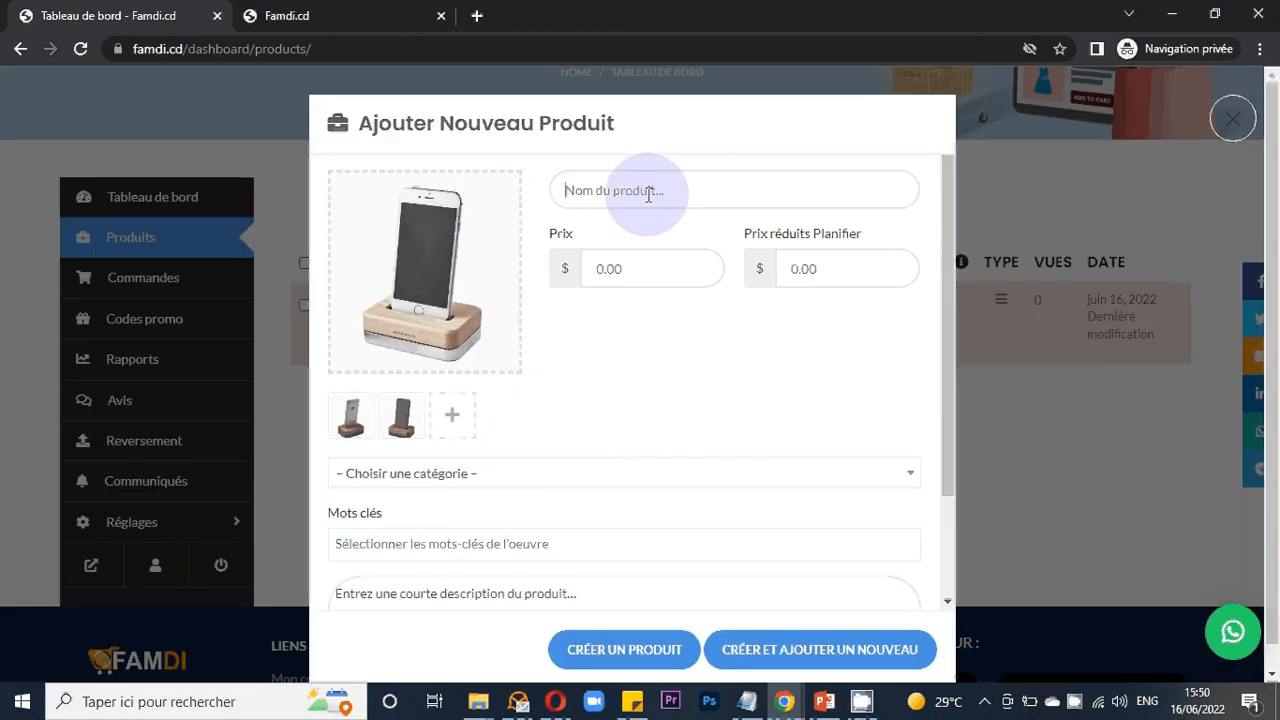
{"action": "type", "text": "T"}
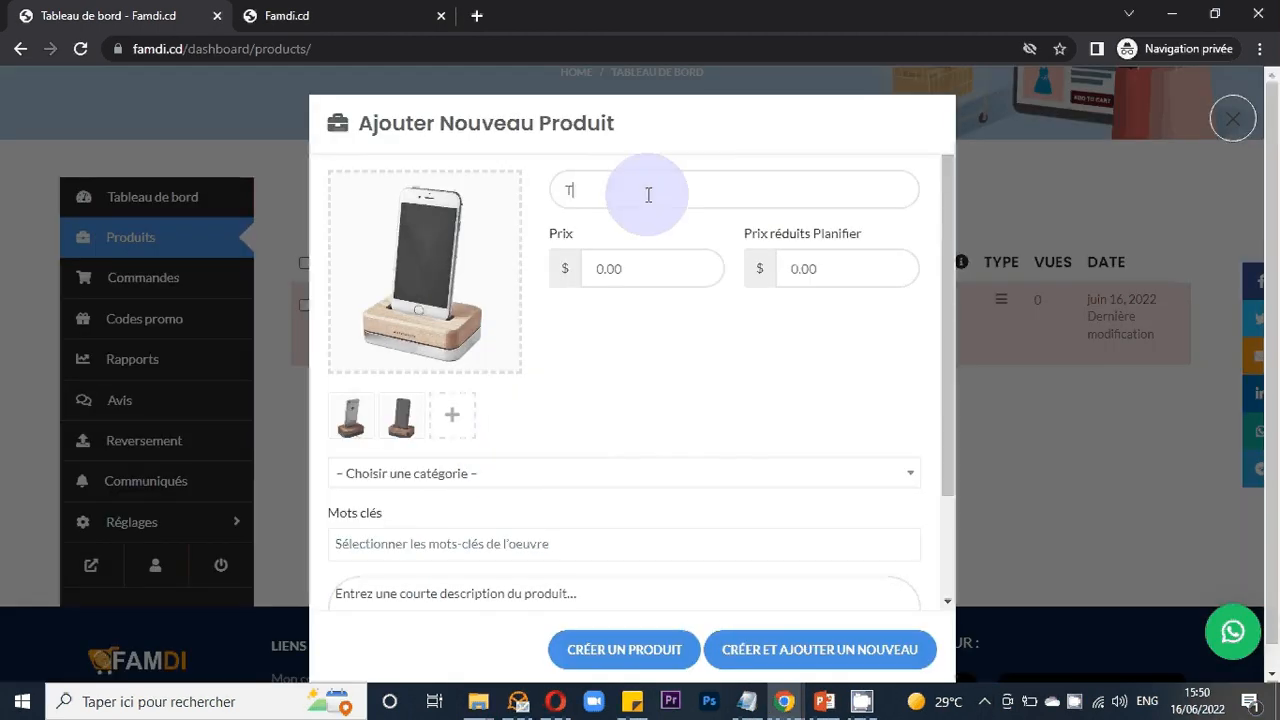
{"action": "type", "text": "elephone"}
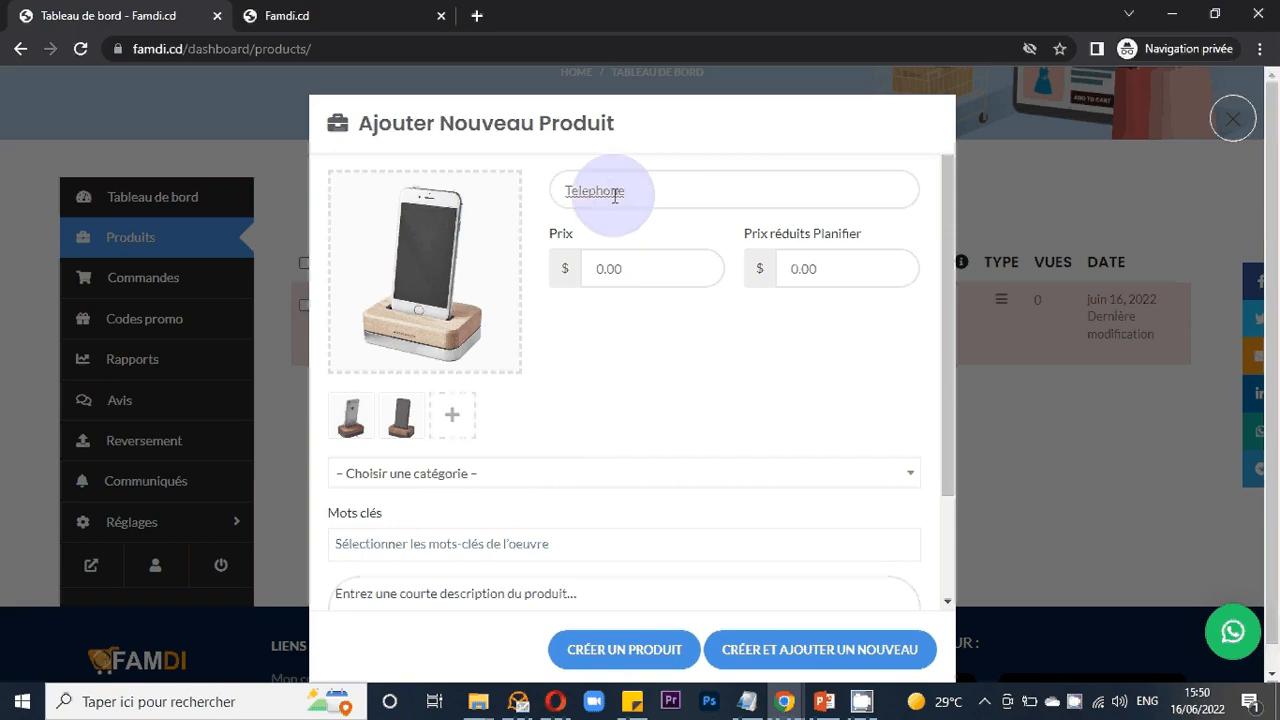
{"action": "right_click", "coordinate": [615, 193]}
{"action": "left_click", "coordinate": [658, 213]}
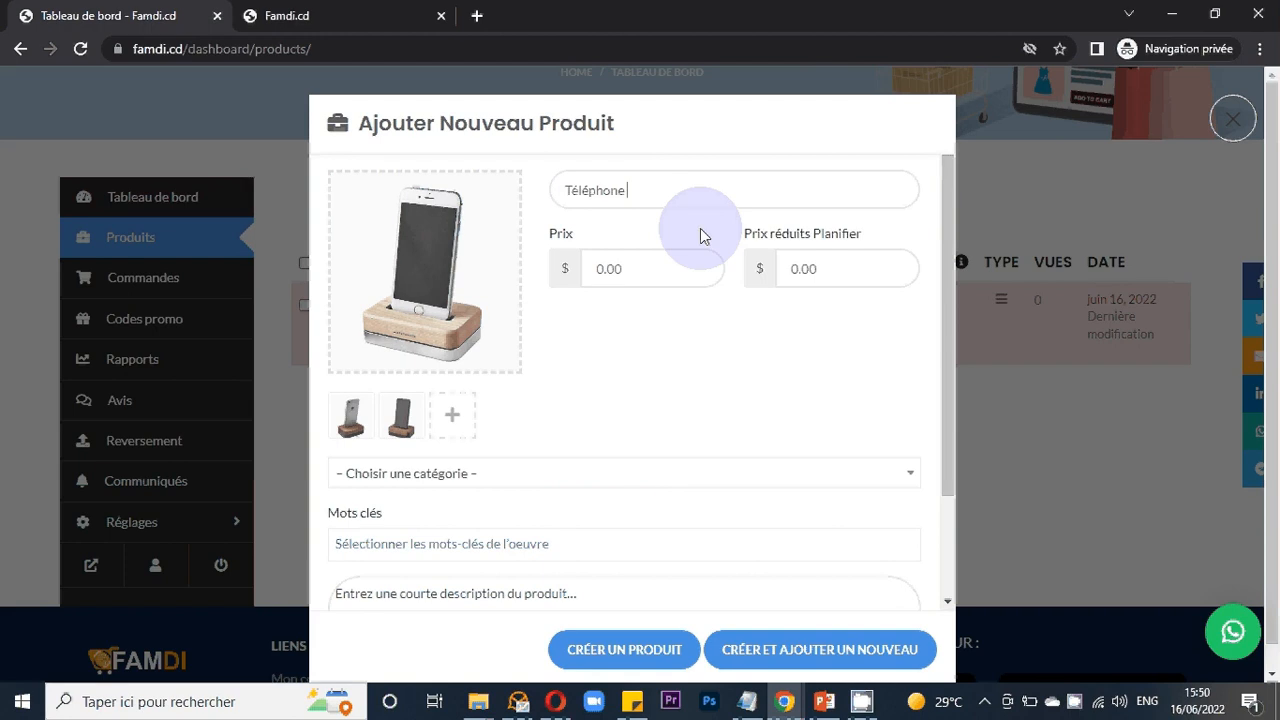
{"action": "type", "text": "Iphone"}
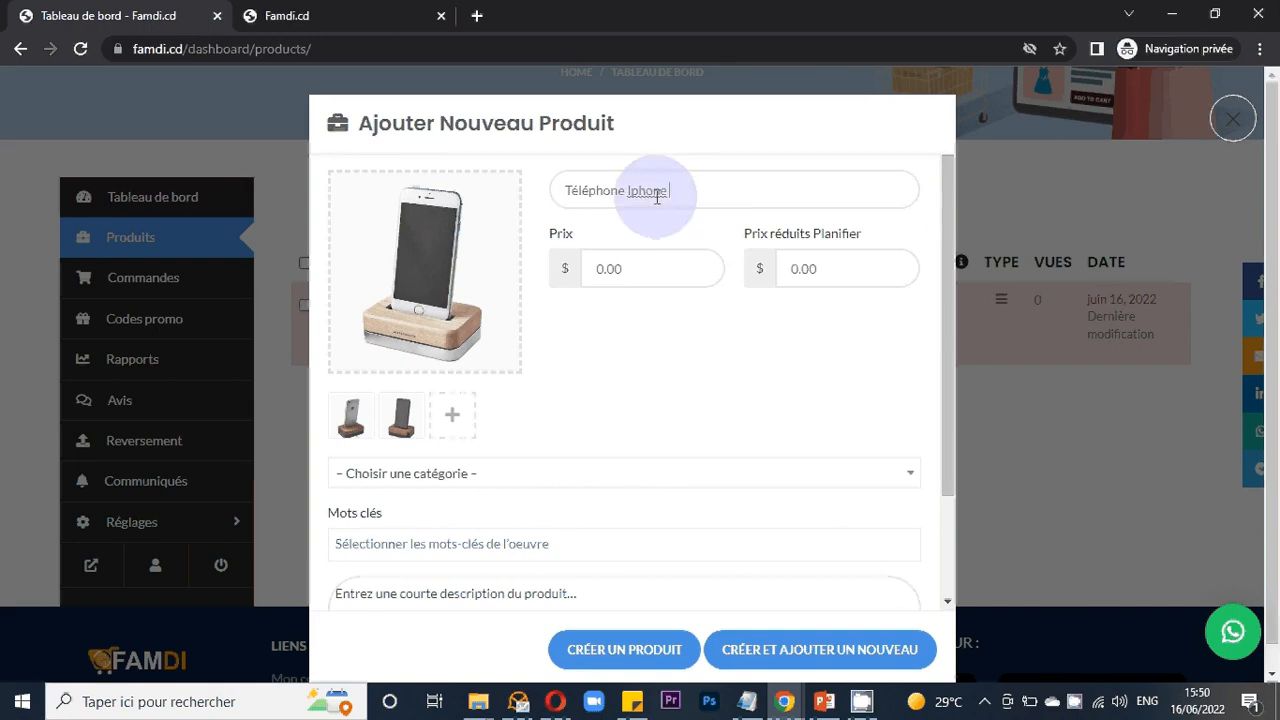
{"action": "right_click", "coordinate": [647, 192]}
{"action": "left_click", "coordinate": [688, 209]}
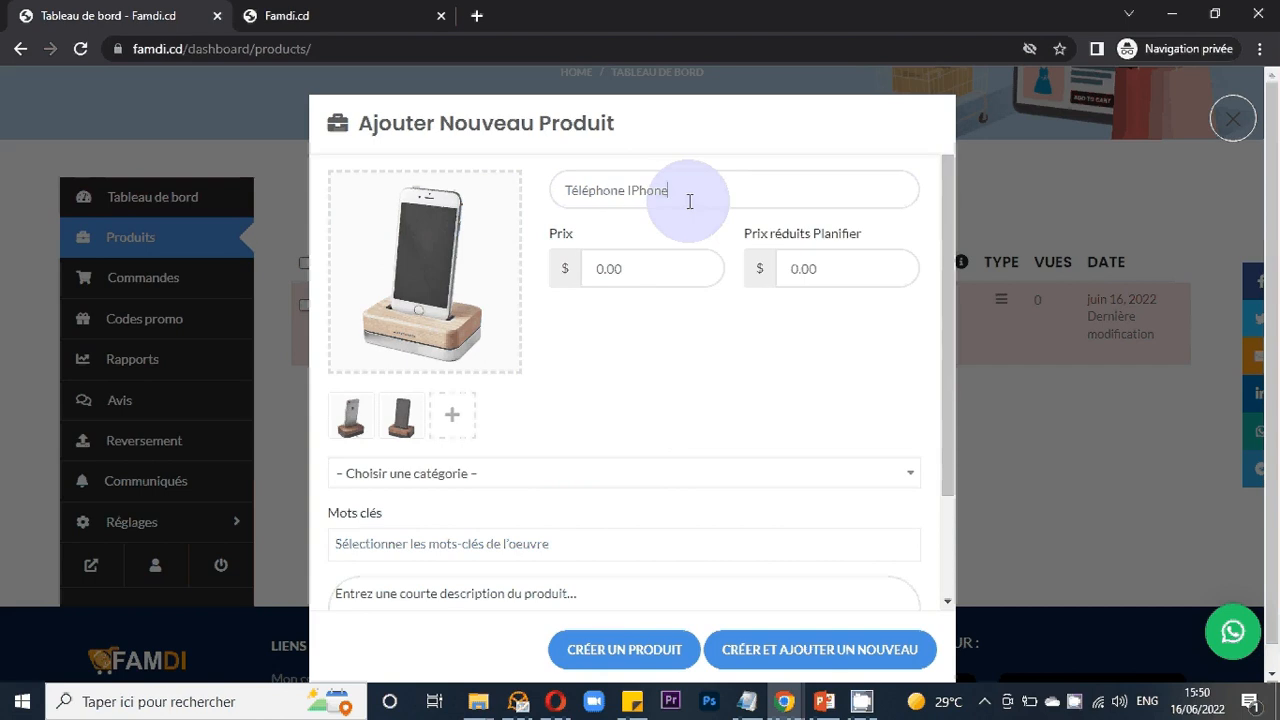
{"action": "left_click", "coordinate": [693, 201]}
{"action": "type", "text": "12"}
- Set the product price to 120 $
{"action": "left_click", "coordinate": [655, 273]}
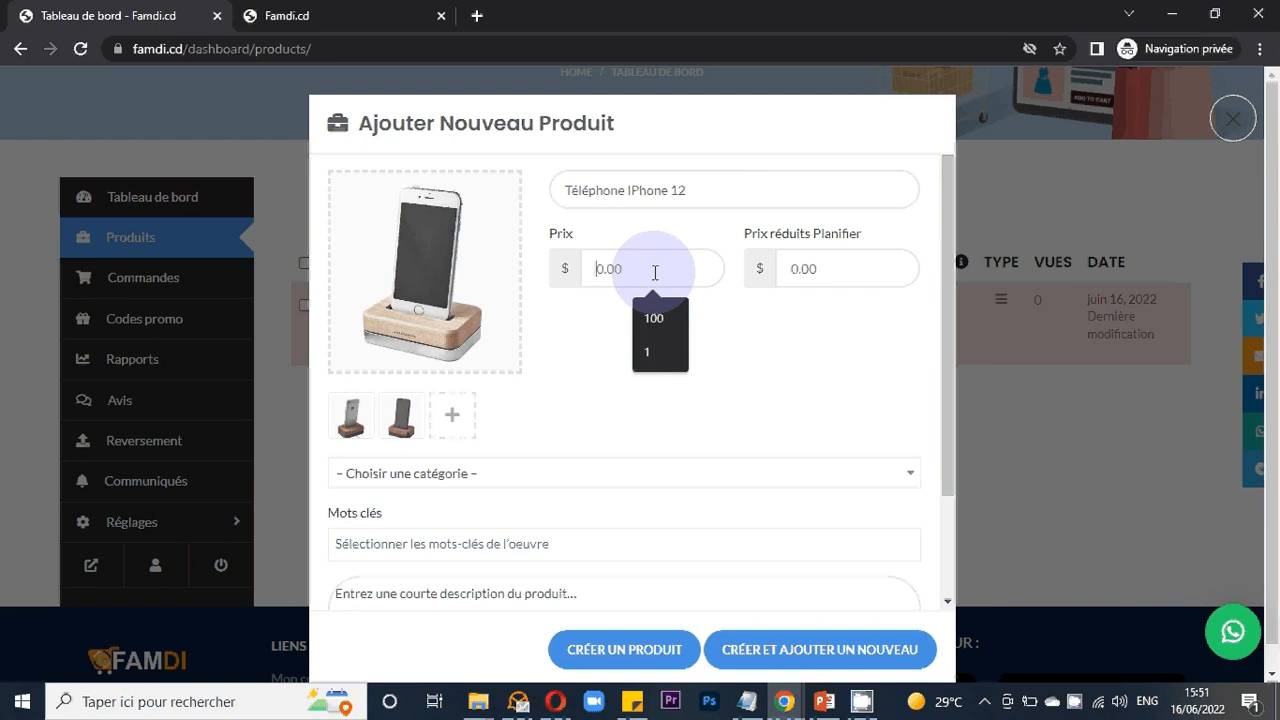
{"action": "type", "text": "120"}
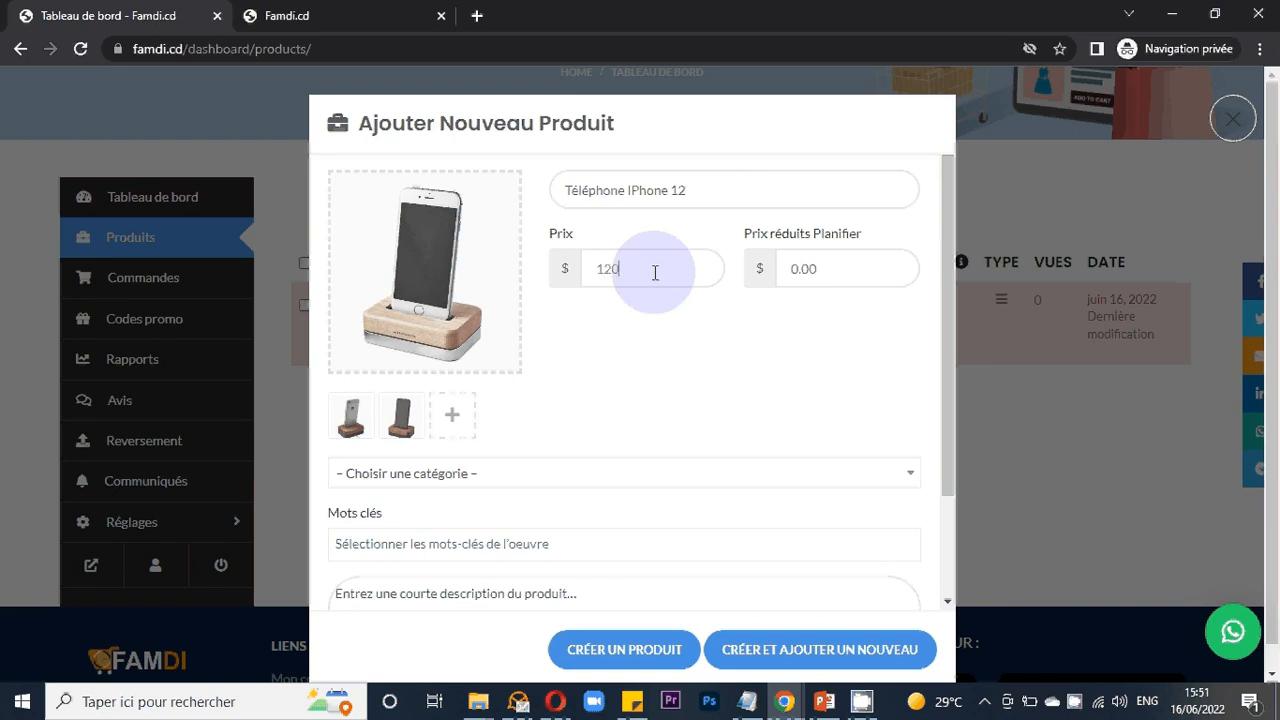
{"action": "type", "text": "0"}
- Set the product price to 1200 $ and the discounted price to 200 $
{"action": "left_click", "coordinate": [836, 273]}
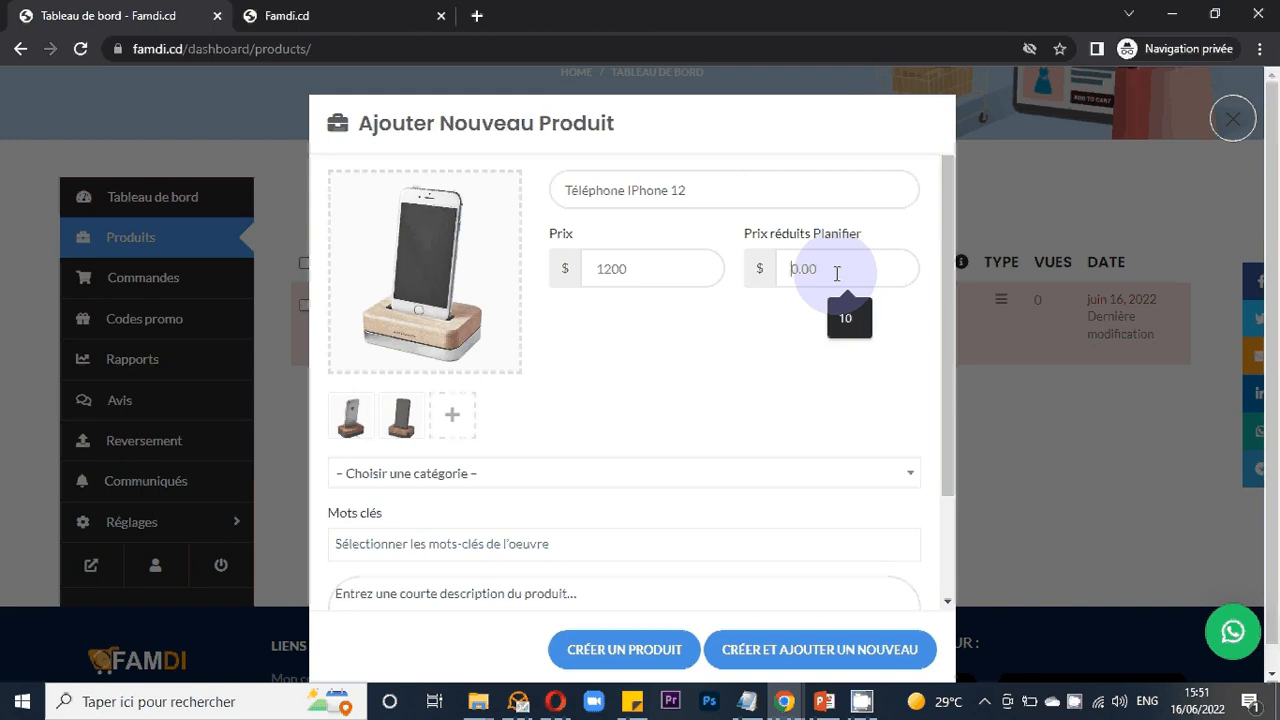
{"action": "type", "text": "200"}
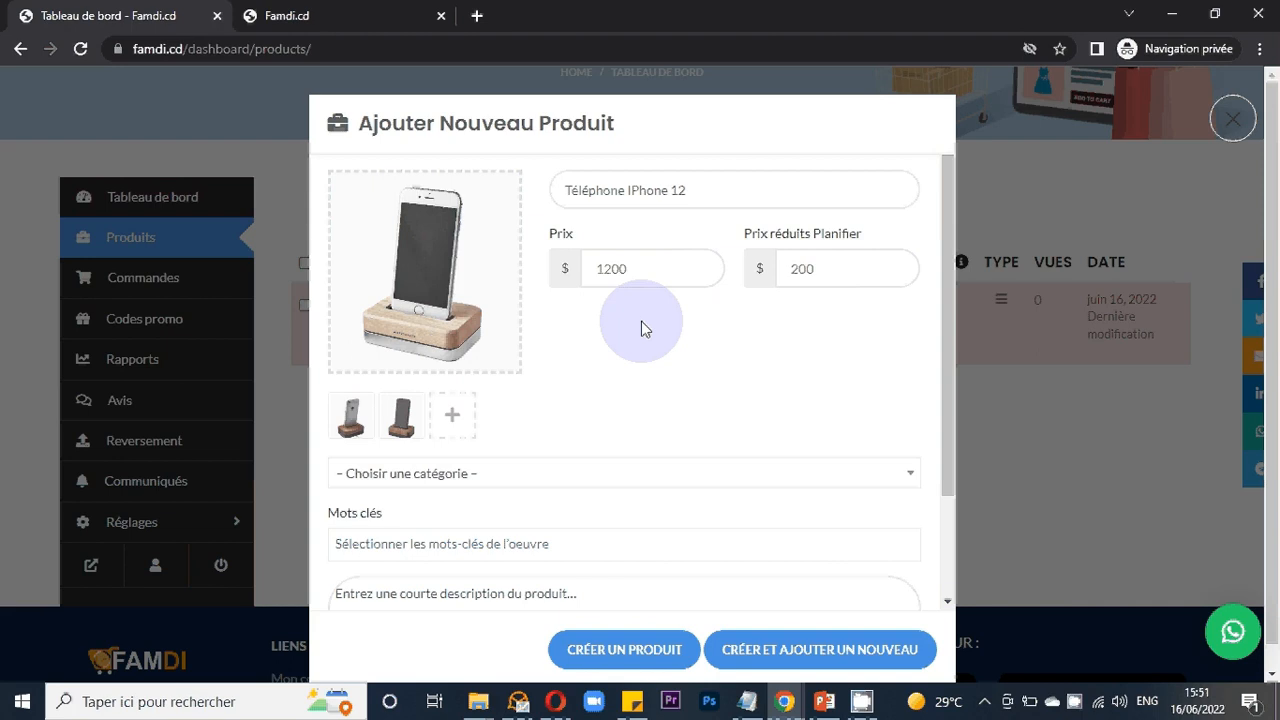
- Search the category list for "tele" and choose Téléphones et tablettes
{"action": "scroll", "coordinate": [641, 321], "scroll_direction": "down", "scroll_amount": 1}
{"action": "scroll", "coordinate": [641, 309], "scroll_direction": "down", "scroll_amount": 1}
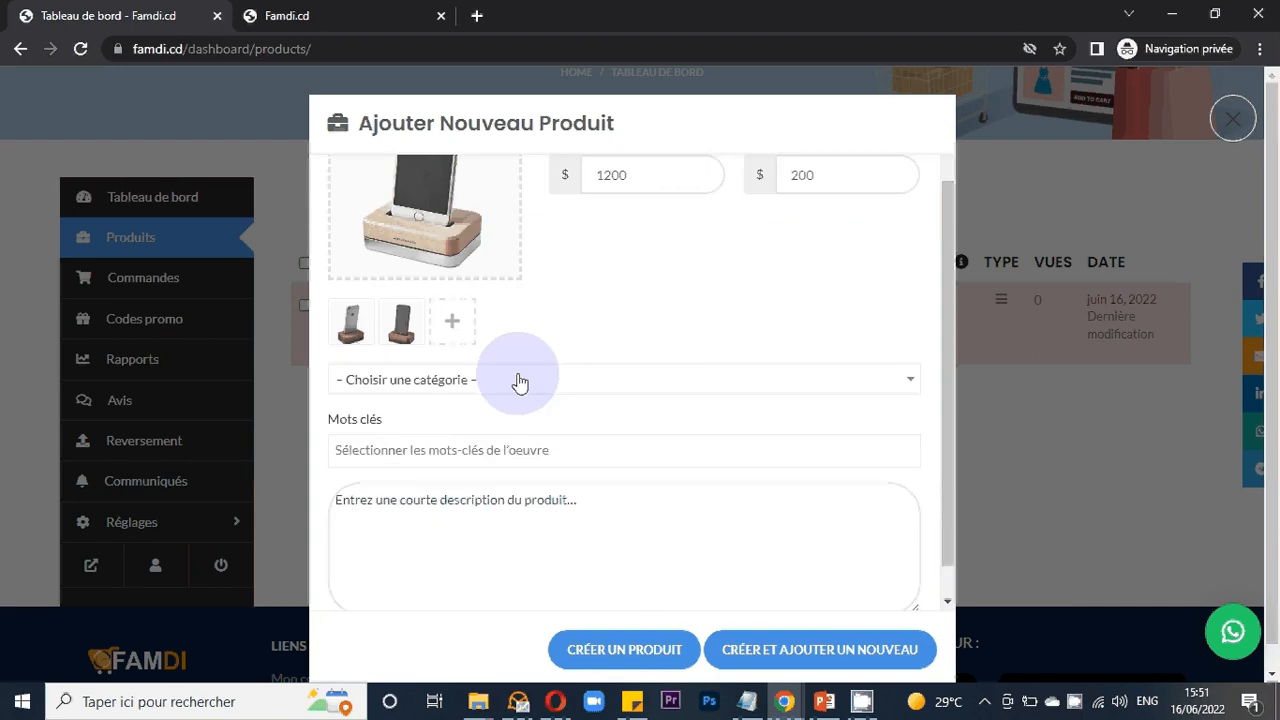
{"action": "left_click", "coordinate": [525, 381]}
{"action": "left_click", "coordinate": [515, 420]}
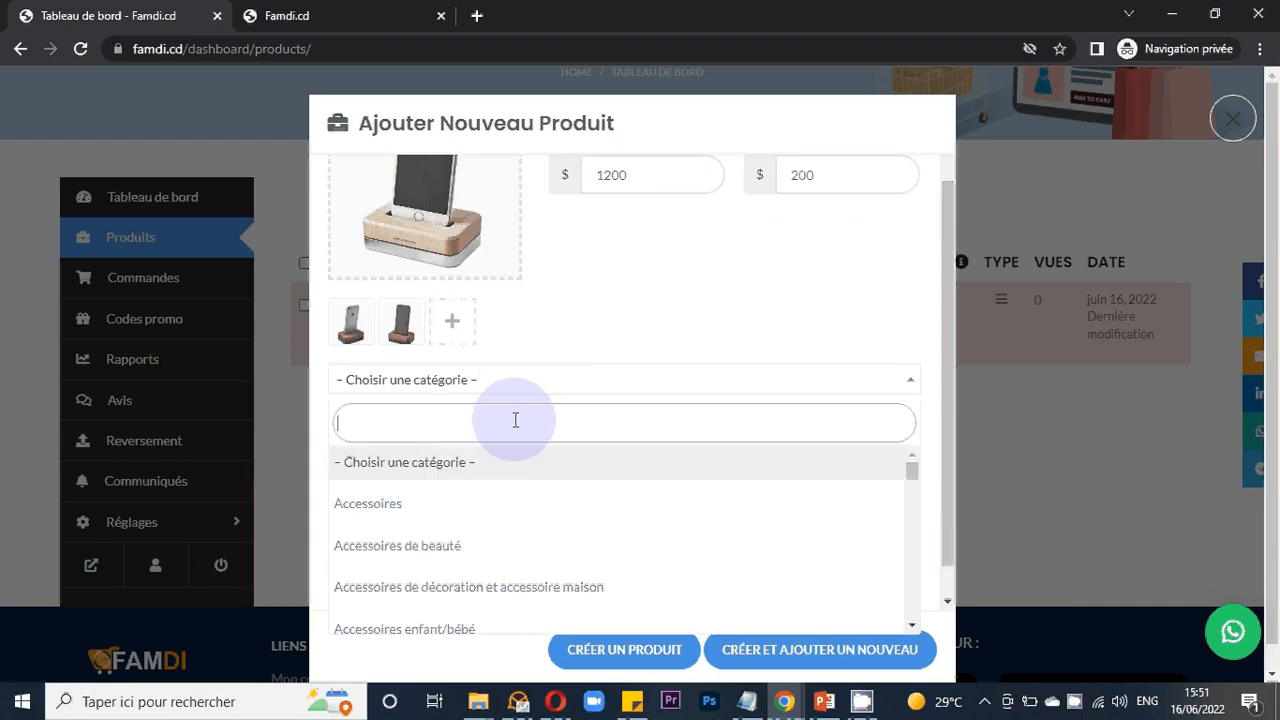
{"action": "type", "text": "tel"}
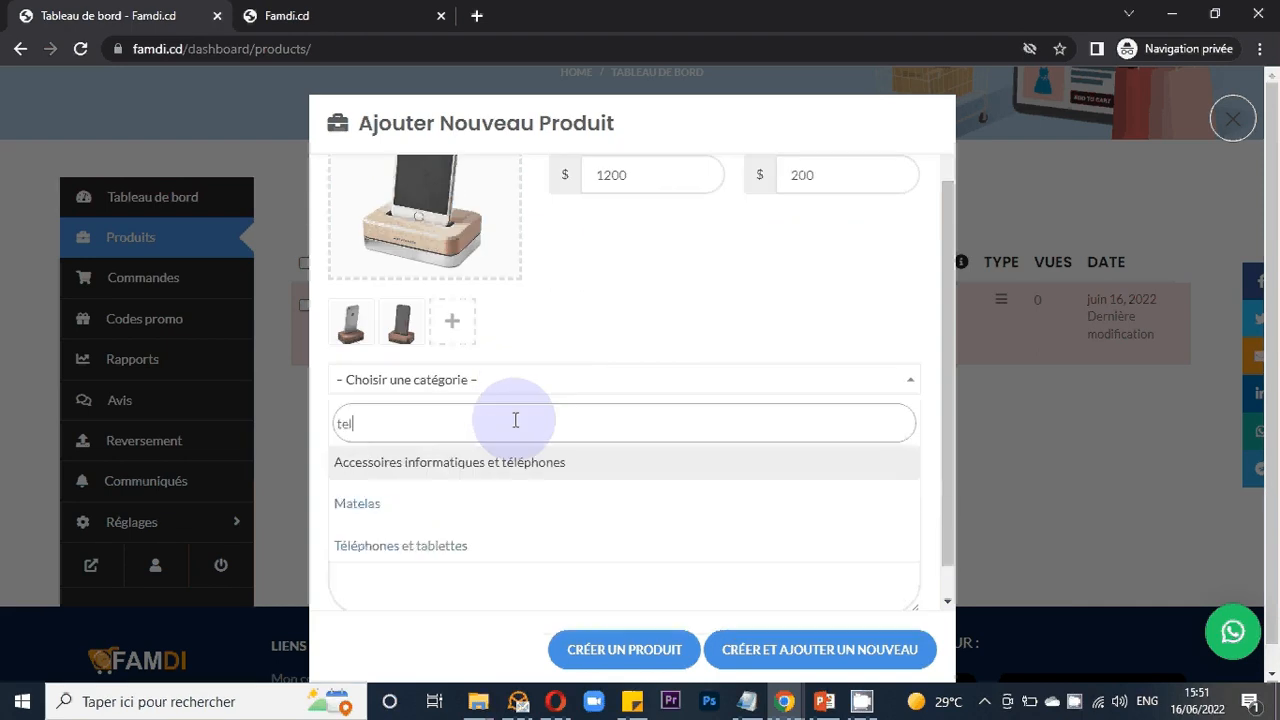
{"action": "type", "text": "e"}
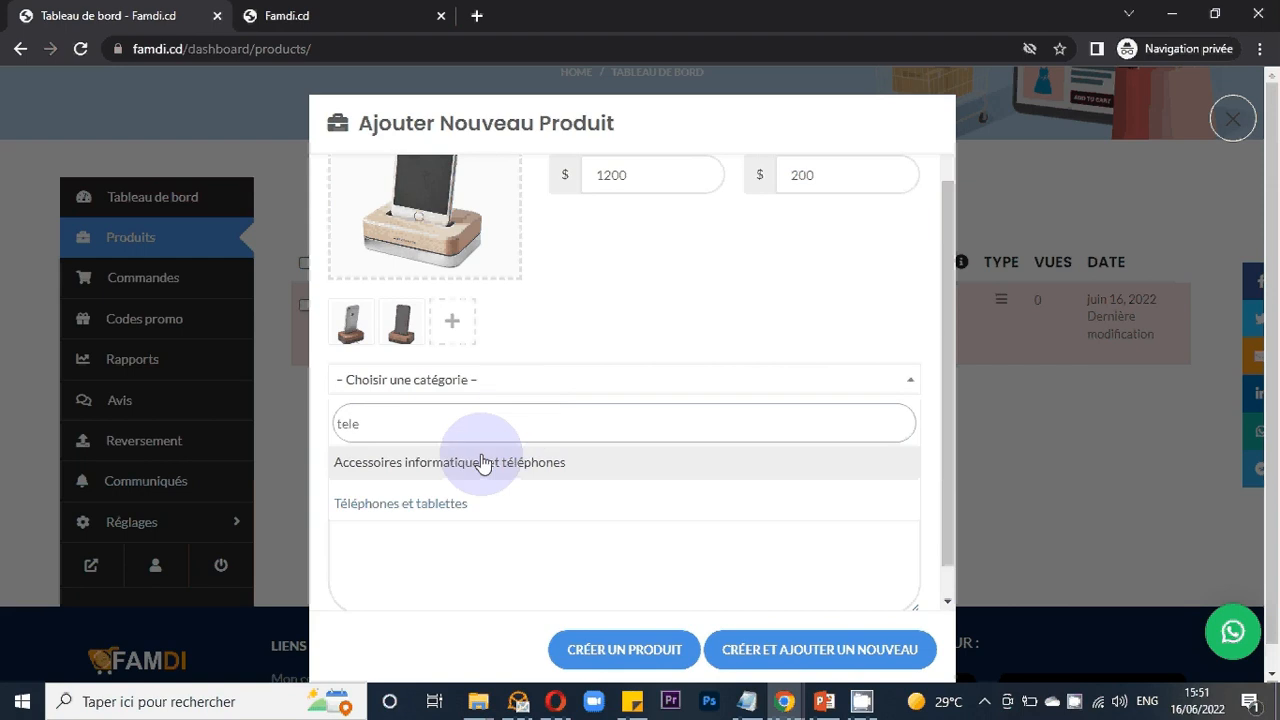
{"action": "left_click", "coordinate": [432, 508]}
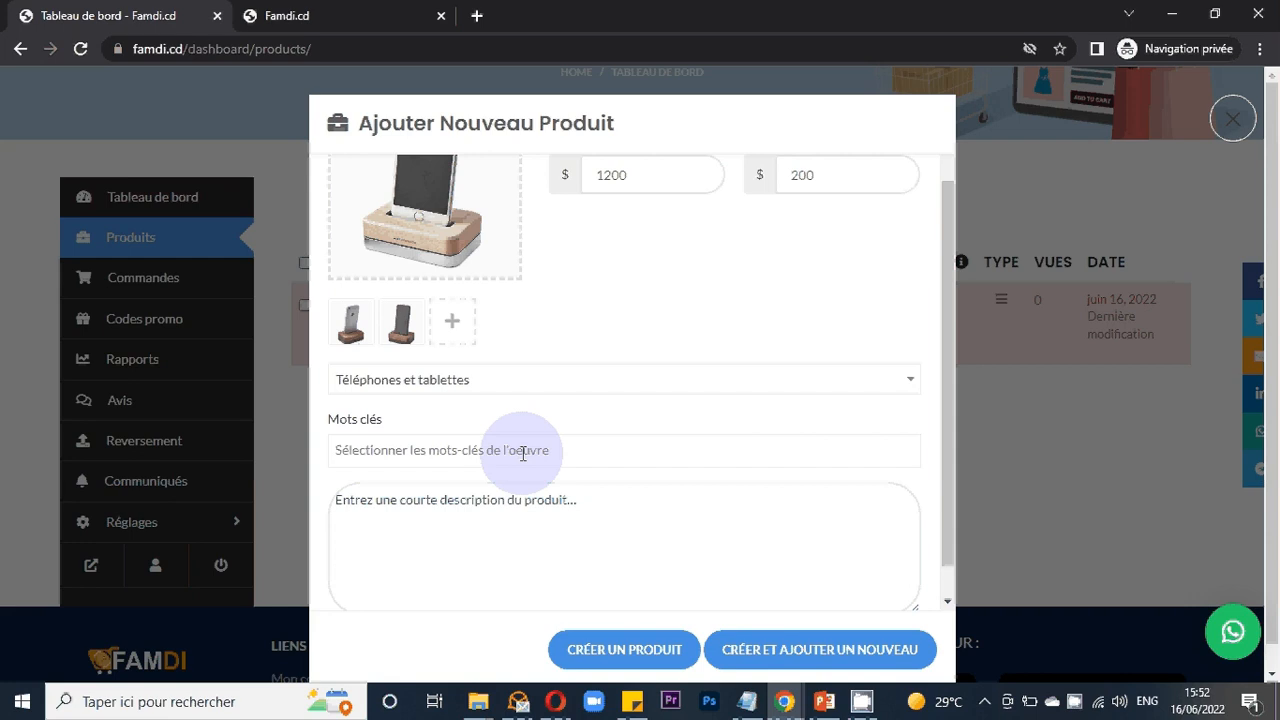
- Start the short description with "Stockage", correcting its spelling with the suggestion
{"action": "left_click", "coordinate": [483, 512]}
{"action": "type", "text": "T"}
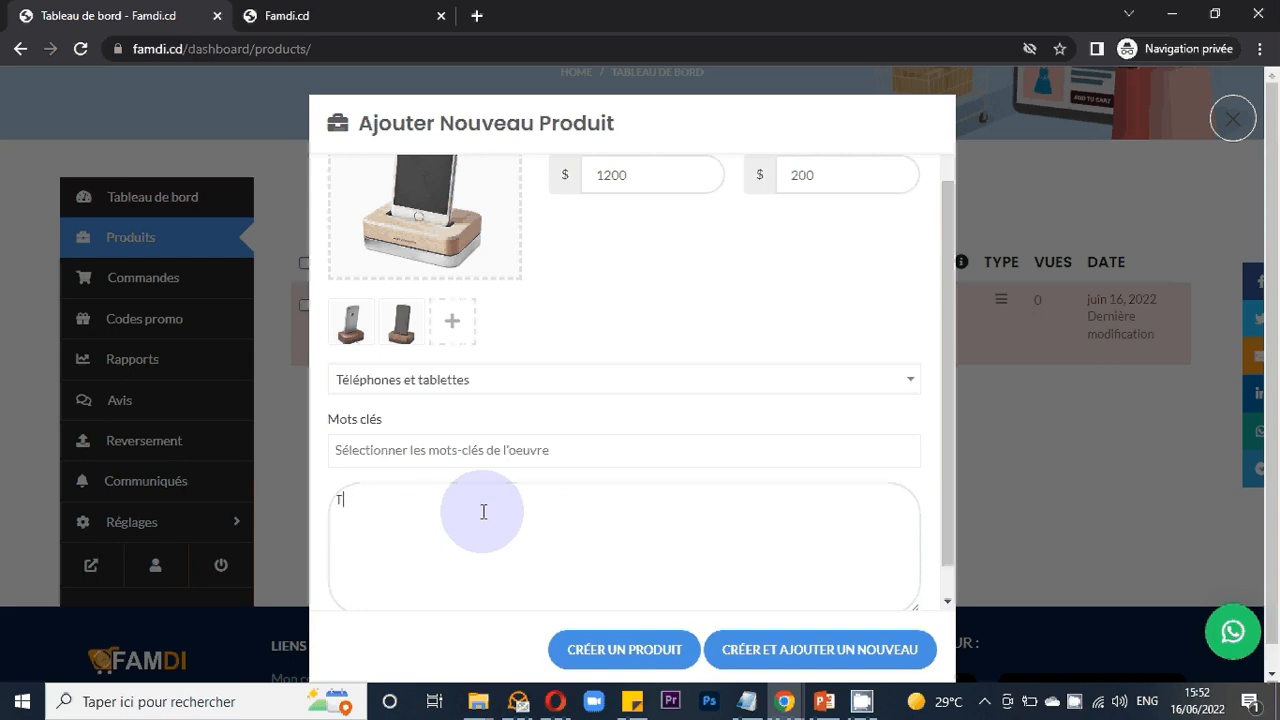
{"action": "key", "text": "BackSpace"}
{"action": "type", "text": "s"}
{"action": "key", "text": "BackSpace"}
{"action": "type", "text": "S"}
{"action": "type", "text": "ta"}
{"action": "type", "text": "ch"}
{"action": "type", "text": "age"}
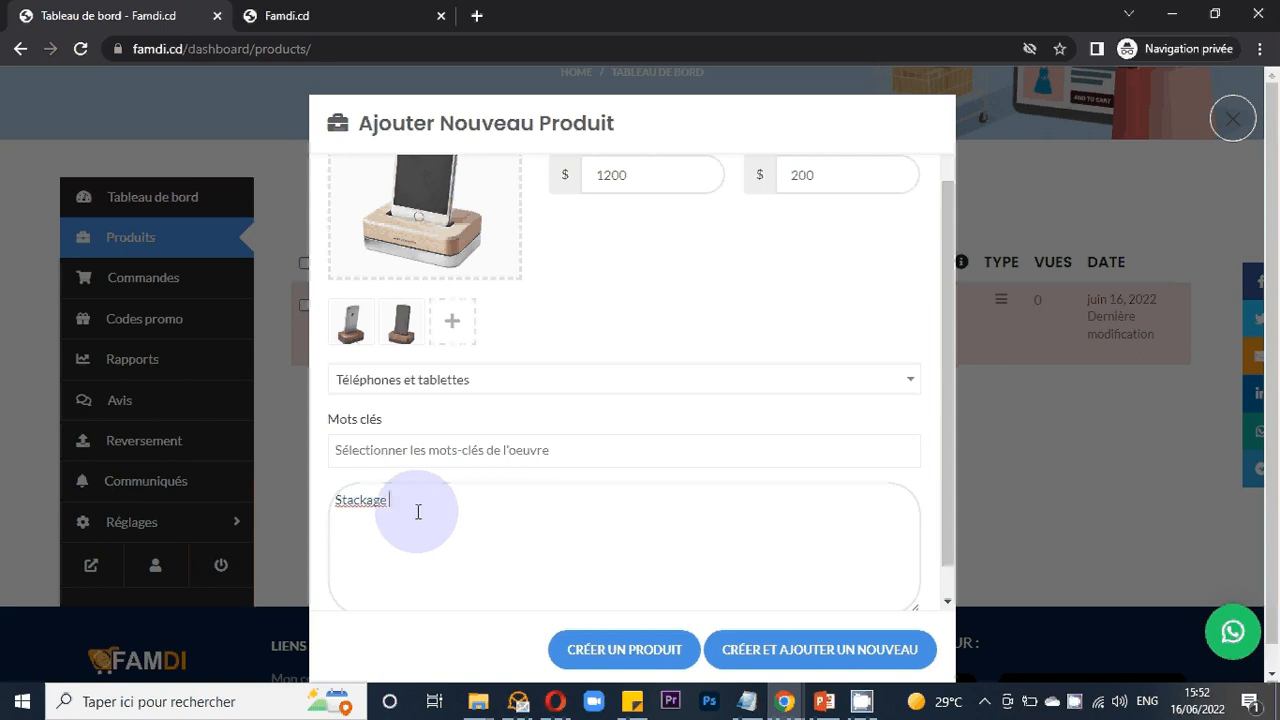
{"action": "right_click", "coordinate": [370, 499]}
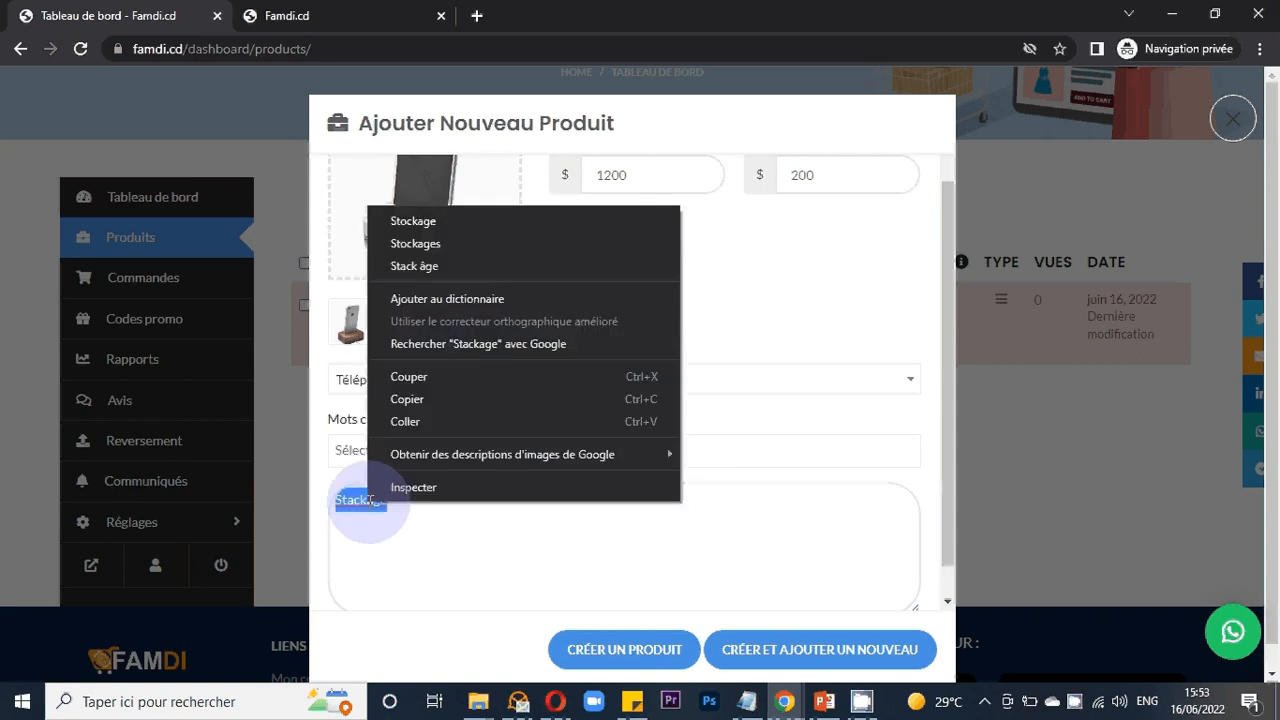
{"action": "left_click", "coordinate": [458, 222]}
- Complete the short description as "Stockage : 96Go"
{"action": "type", "text": ":"}
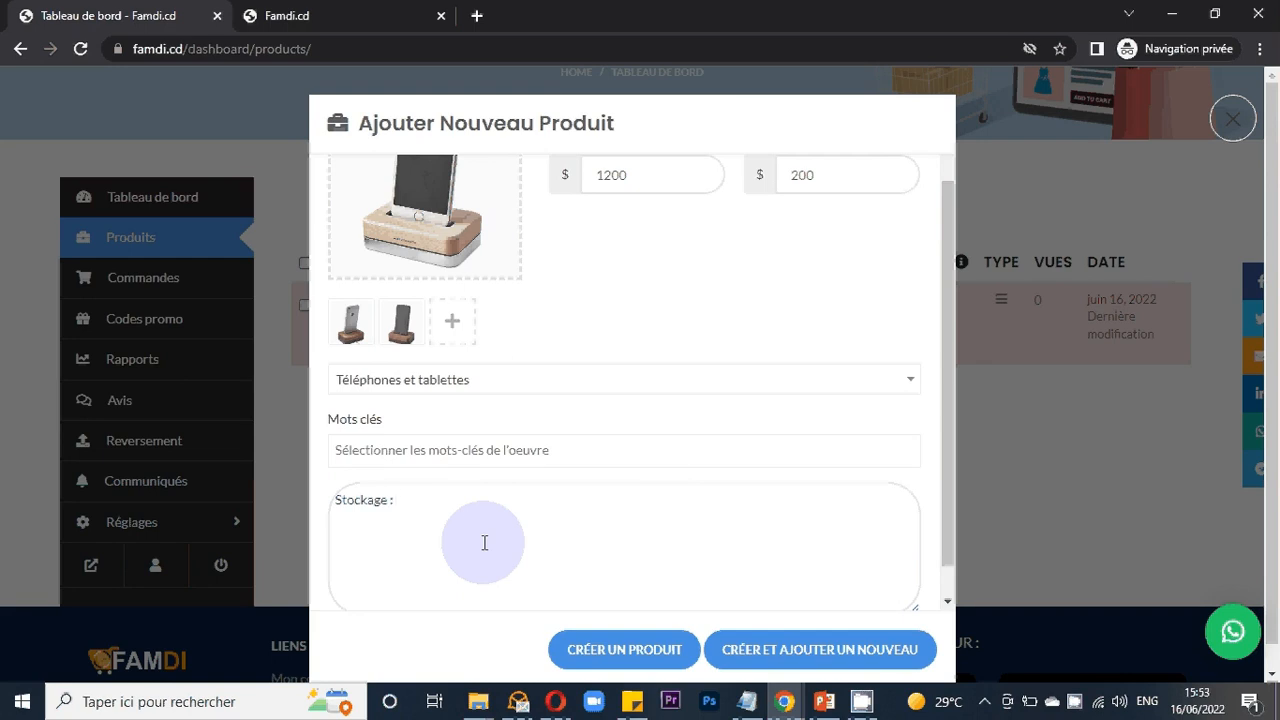
{"action": "type", "text": " 96Go"}
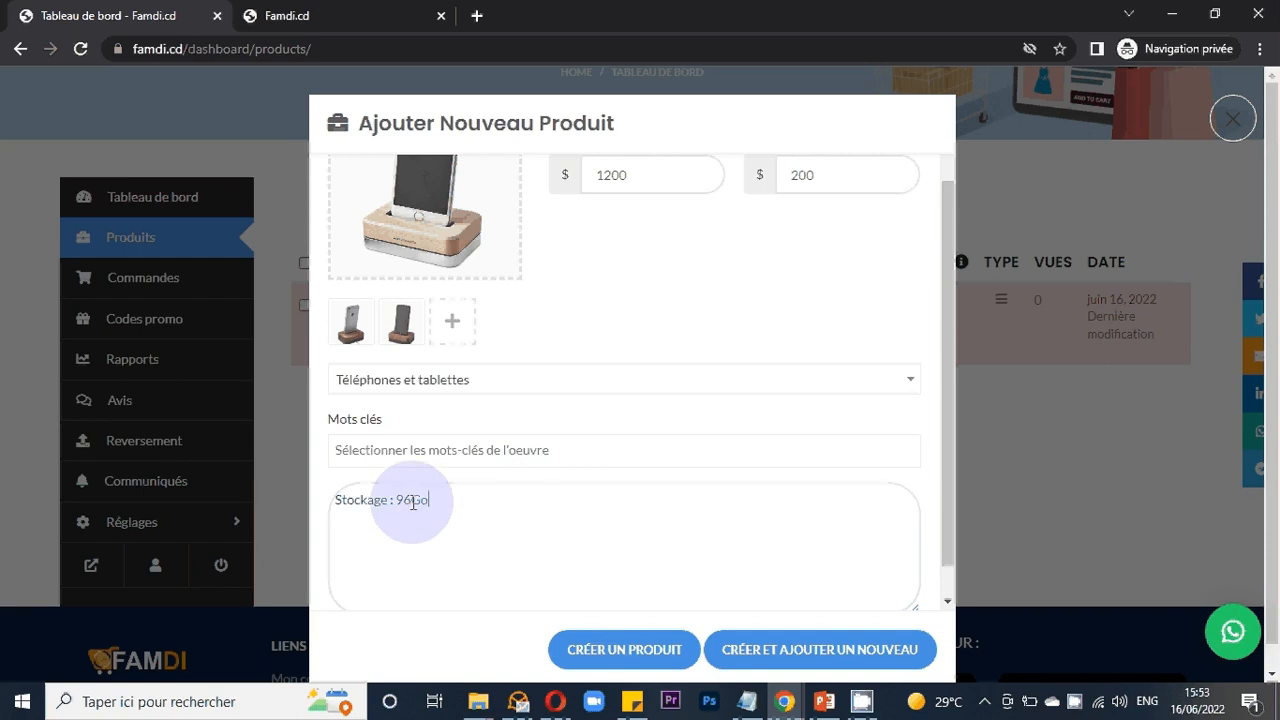
{"action": "key", "text": "Left"}
{"action": "key", "text": "Left"}
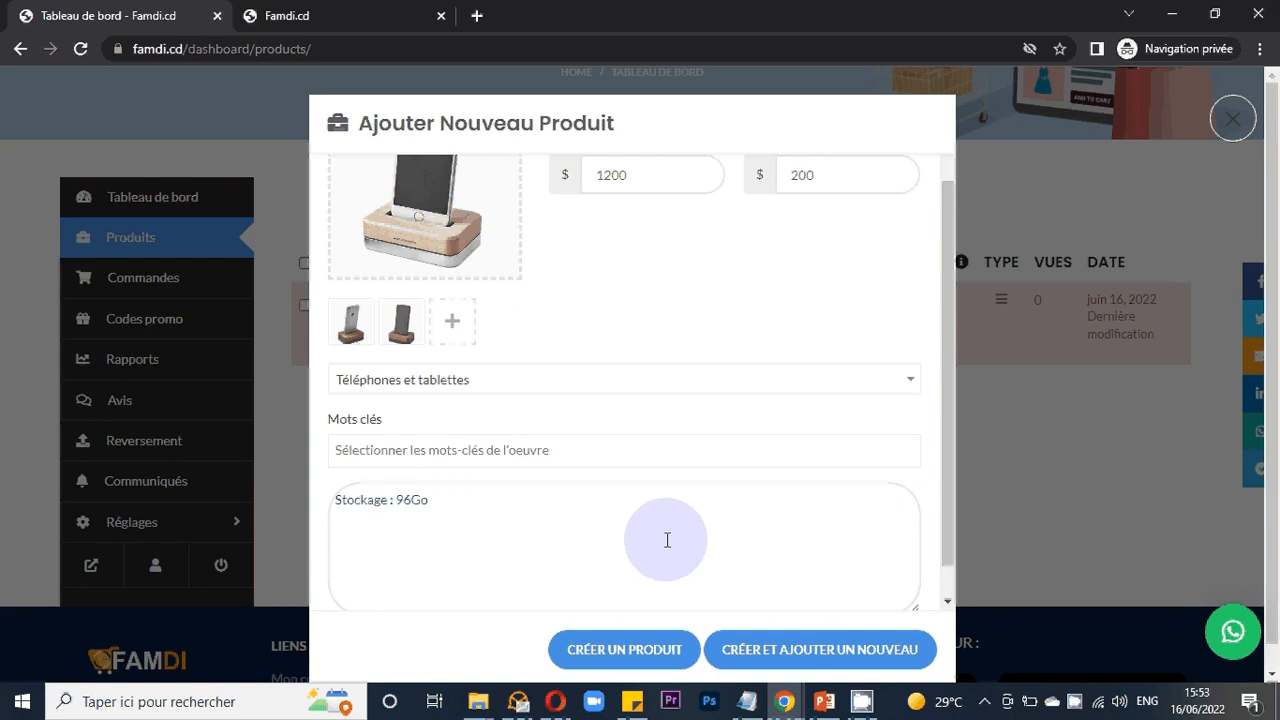
- Create the product
{"action": "left_click", "coordinate": [602, 652]}
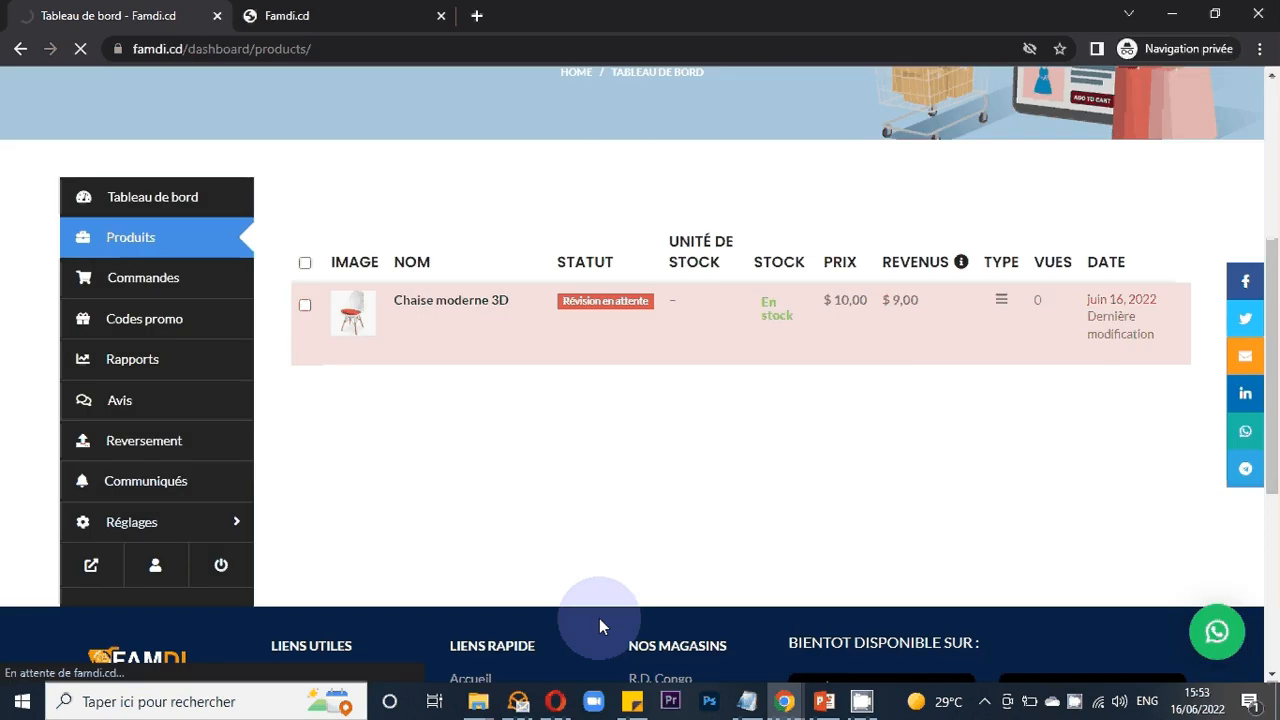
{"action": "mouse_move", "coordinate": [375, 358]}
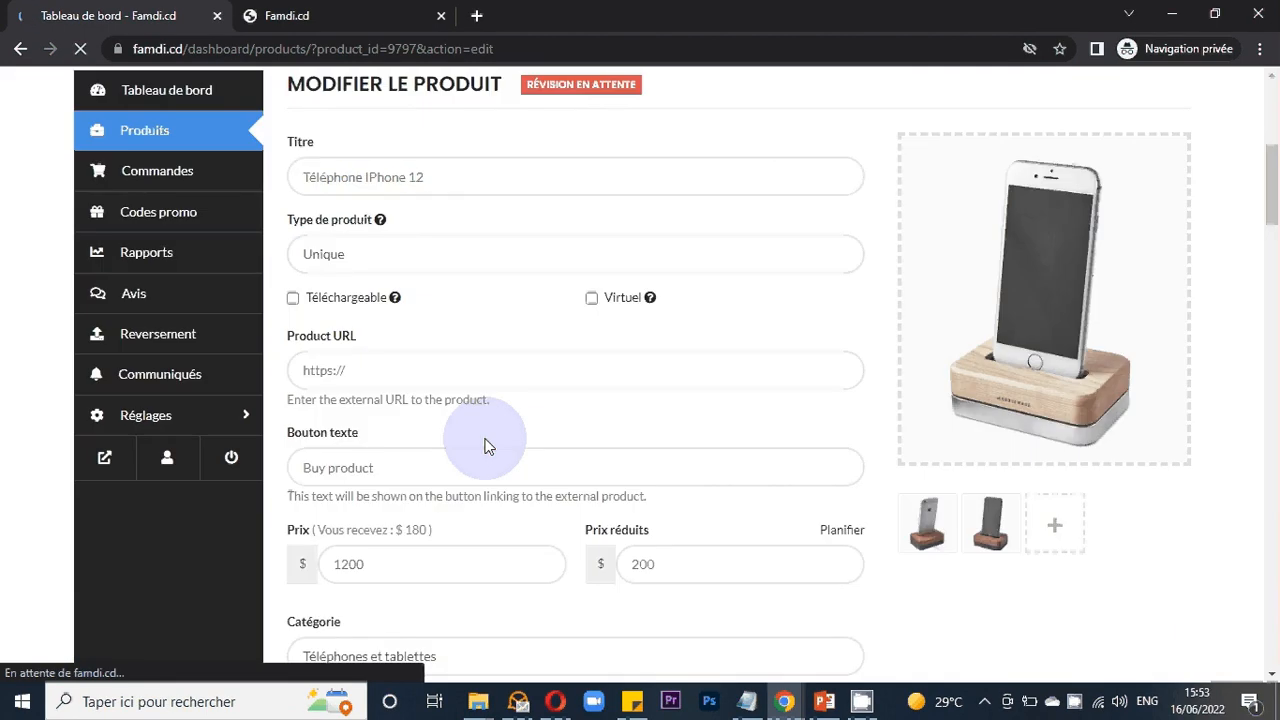
- Scroll through the new product's edit page to review its saved fields
{"action": "scroll", "coordinate": [484, 446], "scroll_direction": "down", "scroll_amount": 2}
{"action": "scroll", "coordinate": [484, 446], "scroll_direction": "up", "scroll_amount": 2}
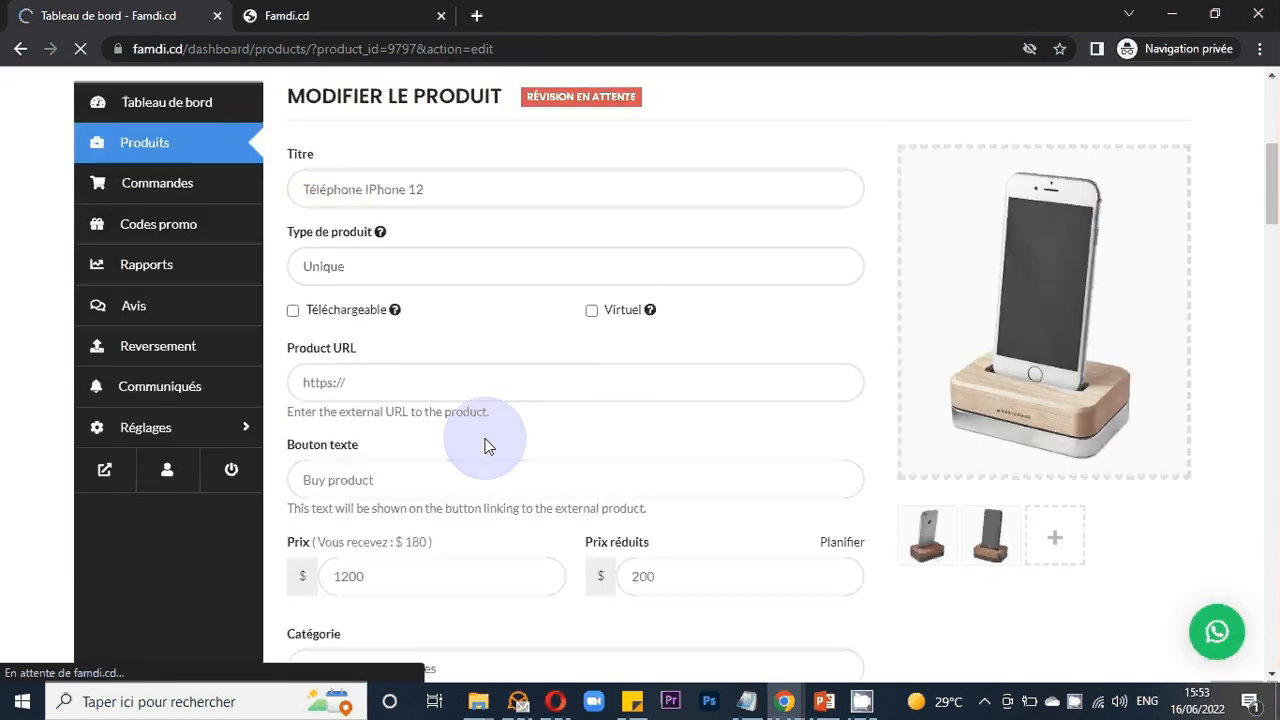
{"action": "scroll", "coordinate": [484, 446], "scroll_direction": "up", "scroll_amount": 1}
{"action": "scroll", "coordinate": [484, 446], "scroll_direction": "down", "scroll_amount": 2}
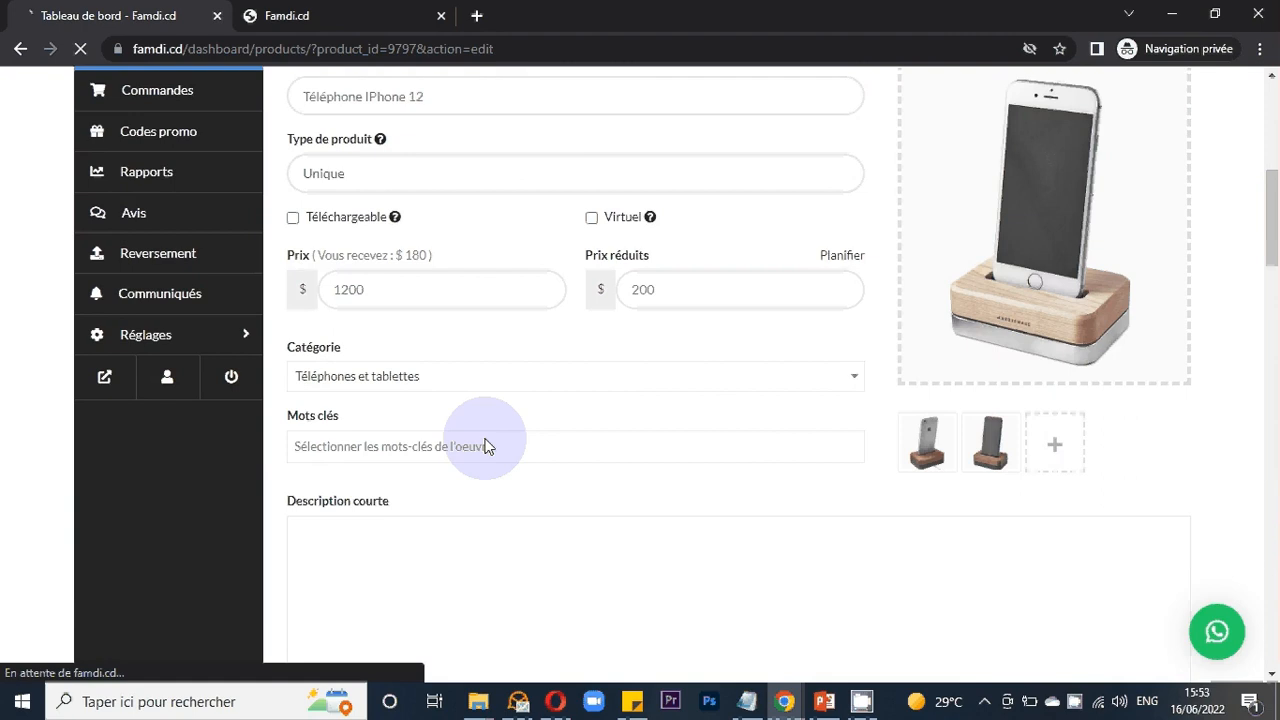
{"action": "scroll", "coordinate": [484, 446], "scroll_direction": "down", "scroll_amount": 3}
{"action": "scroll", "coordinate": [484, 446], "scroll_direction": "down", "scroll_amount": 1}
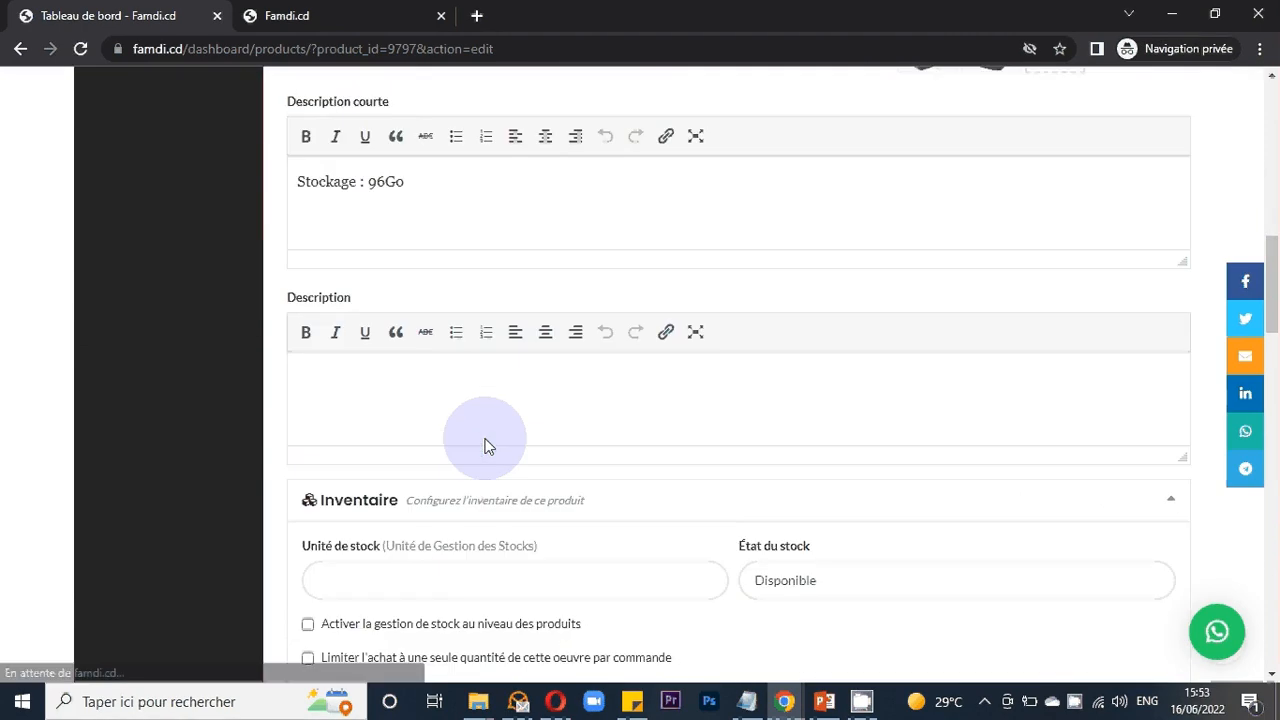
{"action": "scroll", "coordinate": [484, 446], "scroll_direction": "down", "scroll_amount": 5}
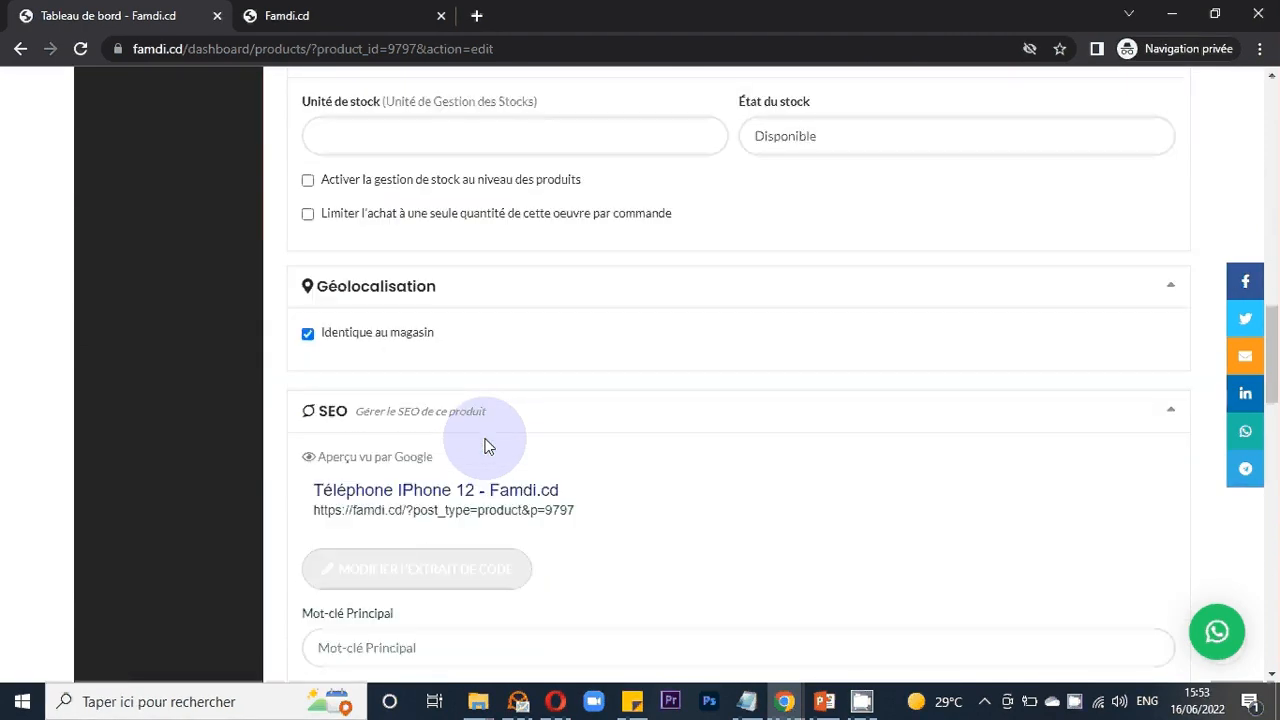
{"action": "scroll", "coordinate": [484, 446], "scroll_direction": "up", "scroll_amount": 2}
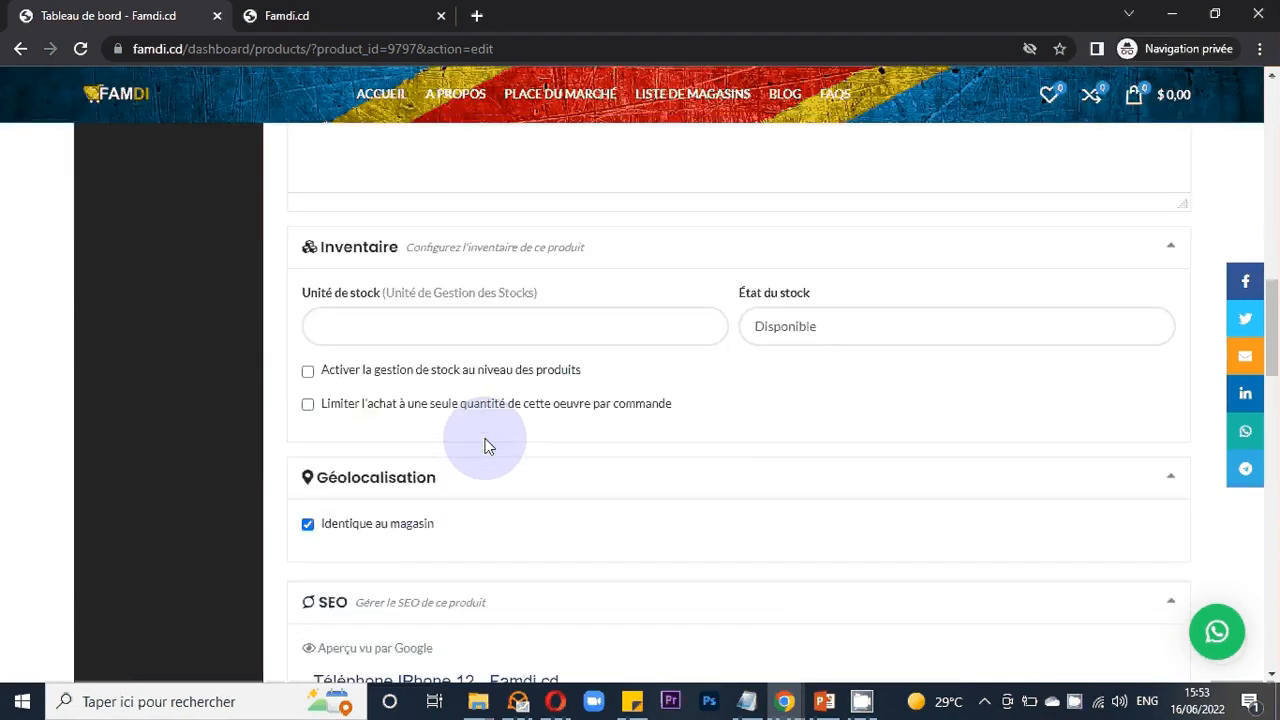
{"action": "scroll", "coordinate": [484, 446], "scroll_direction": "up", "scroll_amount": 3}
{"action": "scroll", "coordinate": [484, 446], "scroll_direction": "up", "scroll_amount": 5}
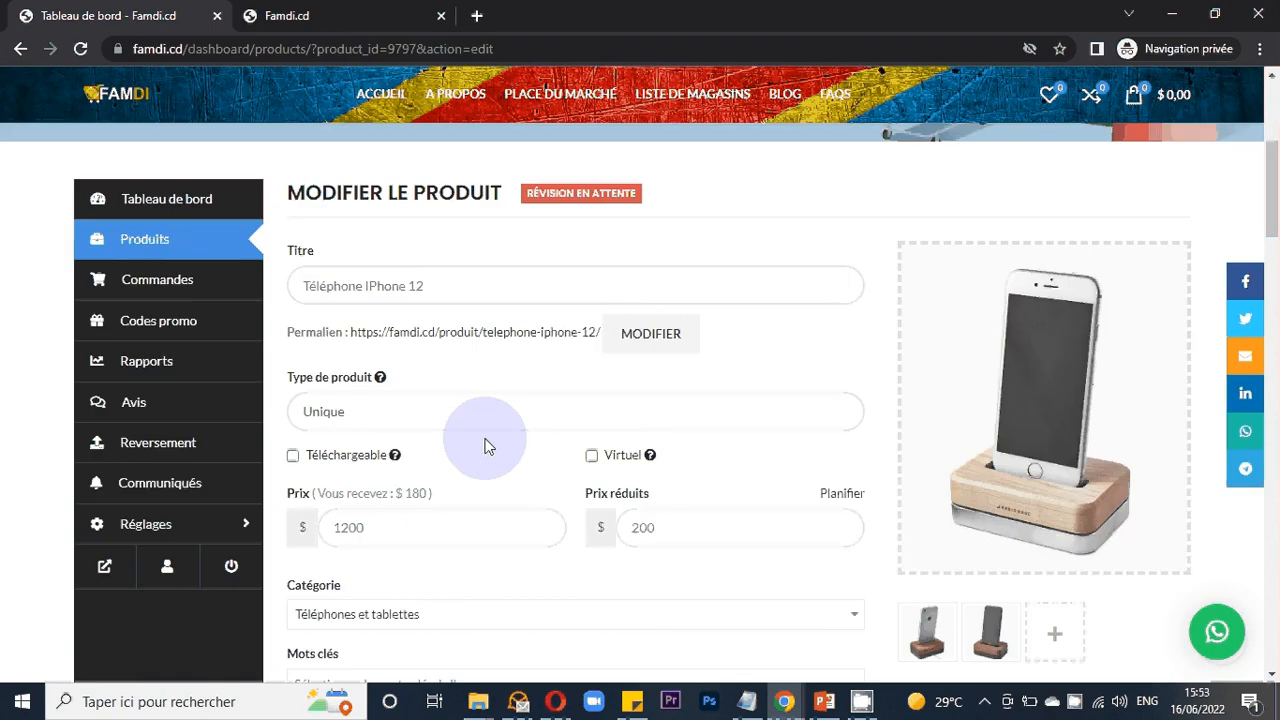
{"action": "scroll", "coordinate": [484, 446], "scroll_direction": "up", "scroll_amount": 1}
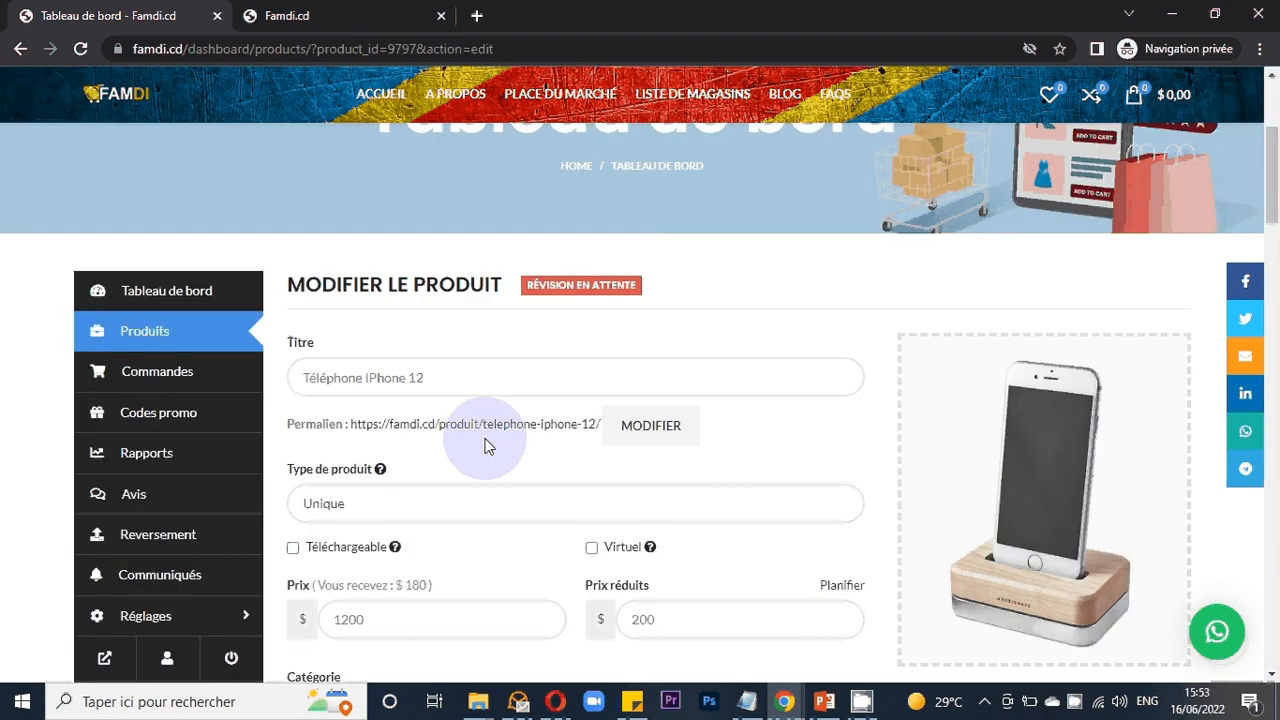
{"action": "scroll", "coordinate": [484, 446], "scroll_direction": "down", "scroll_amount": 1}
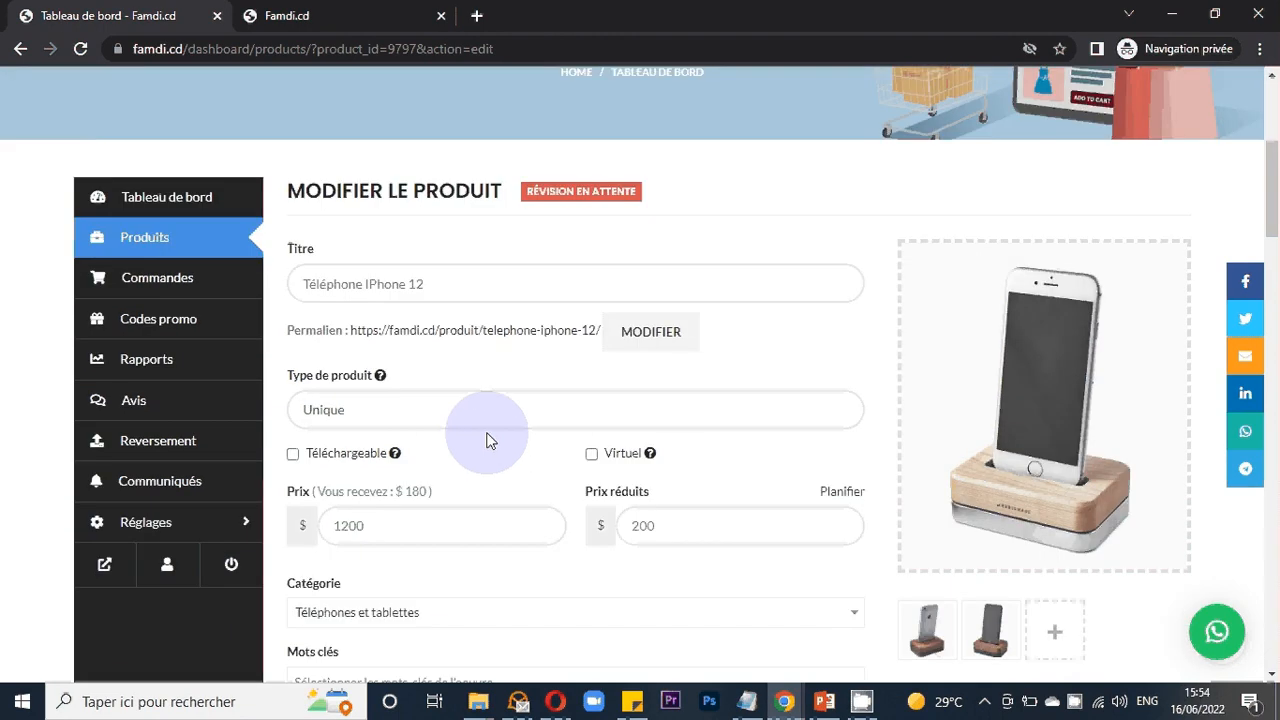
{"action": "scroll", "coordinate": [488, 441], "scroll_direction": "down", "scroll_amount": 1}
{"action": "scroll", "coordinate": [486, 437], "scroll_direction": "up", "scroll_amount": 1}
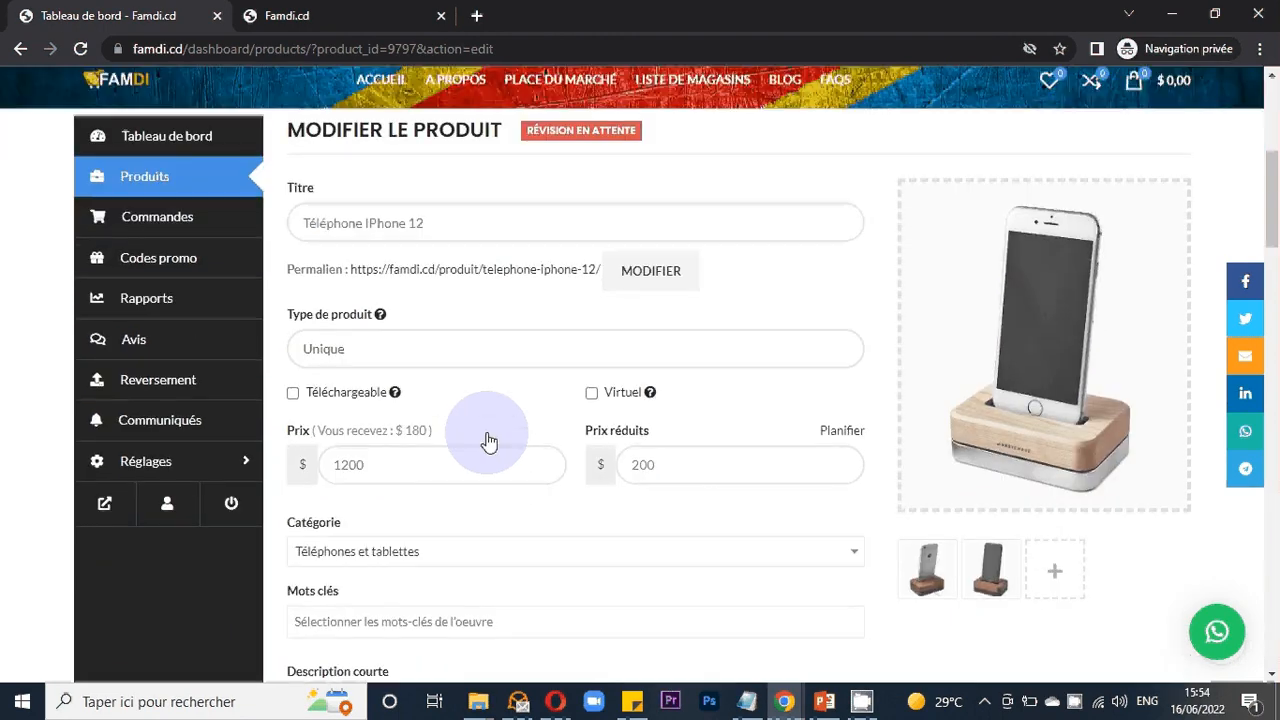
- Return to the products list and examine the new product's row
{"action": "left_click", "coordinate": [181, 239]}
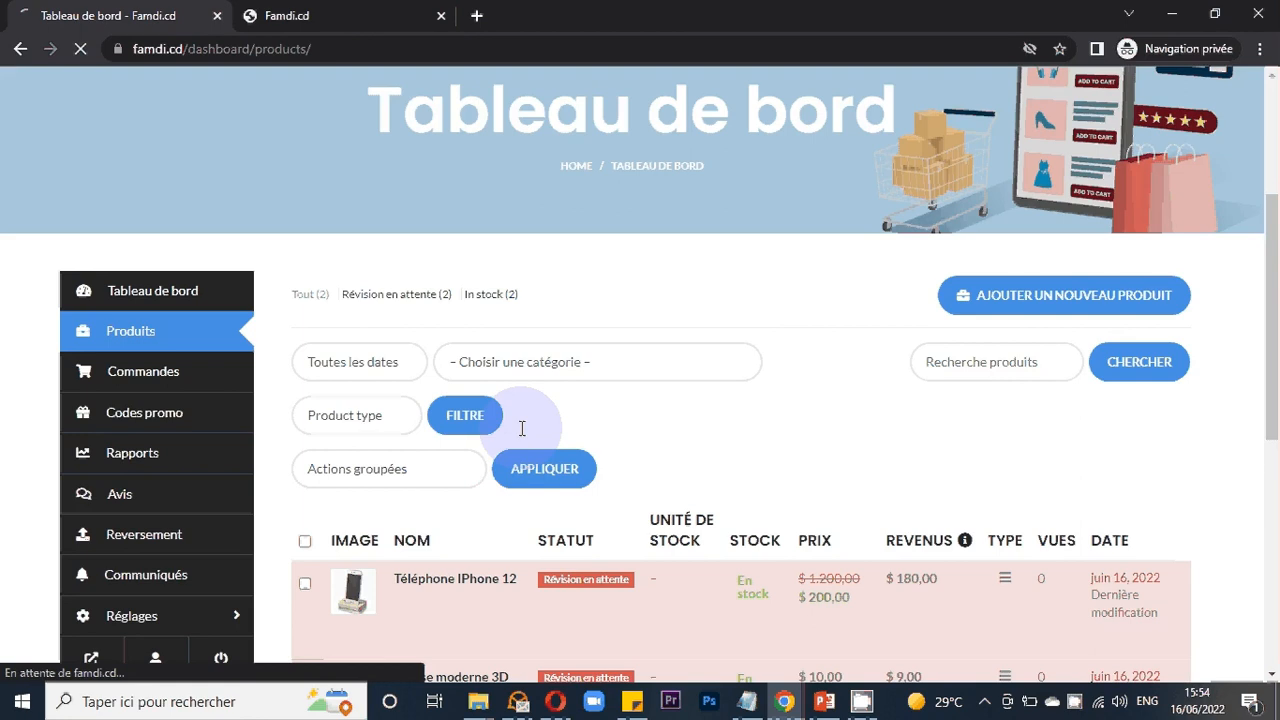
{"action": "scroll", "coordinate": [438, 258], "scroll_direction": "down", "scroll_amount": 2}
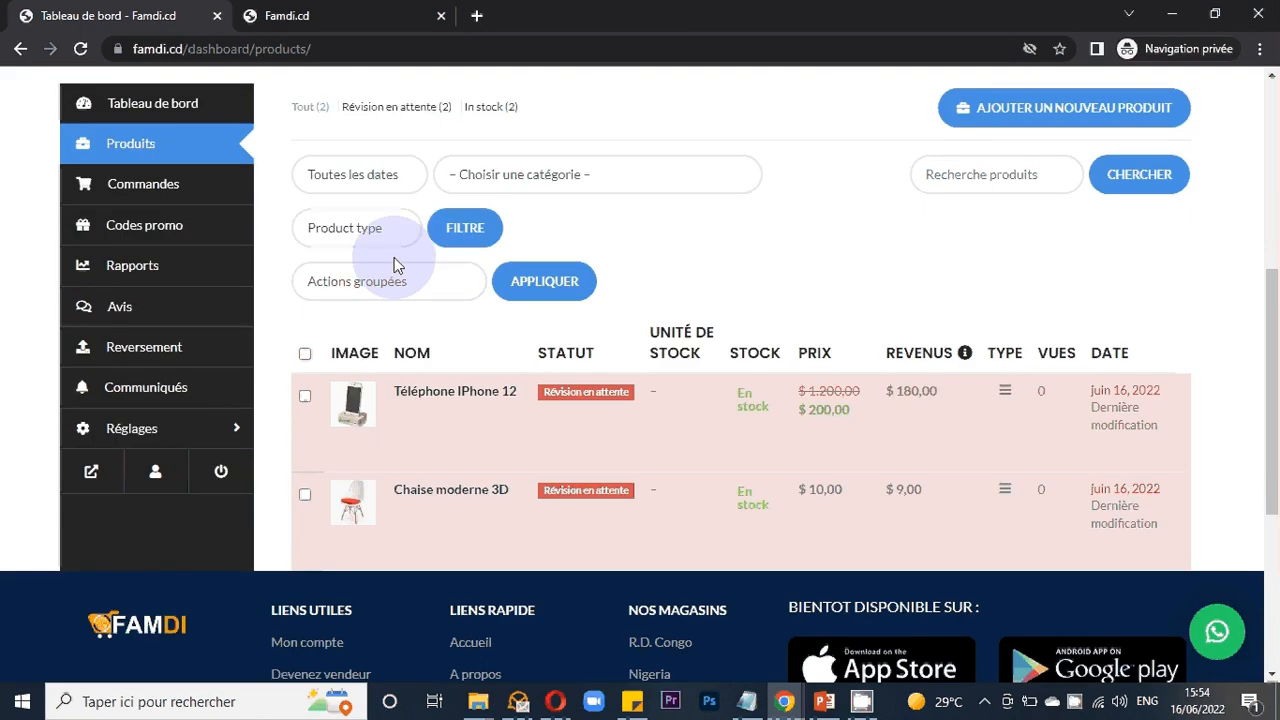
{"action": "mouse_move", "coordinate": [611, 409]}
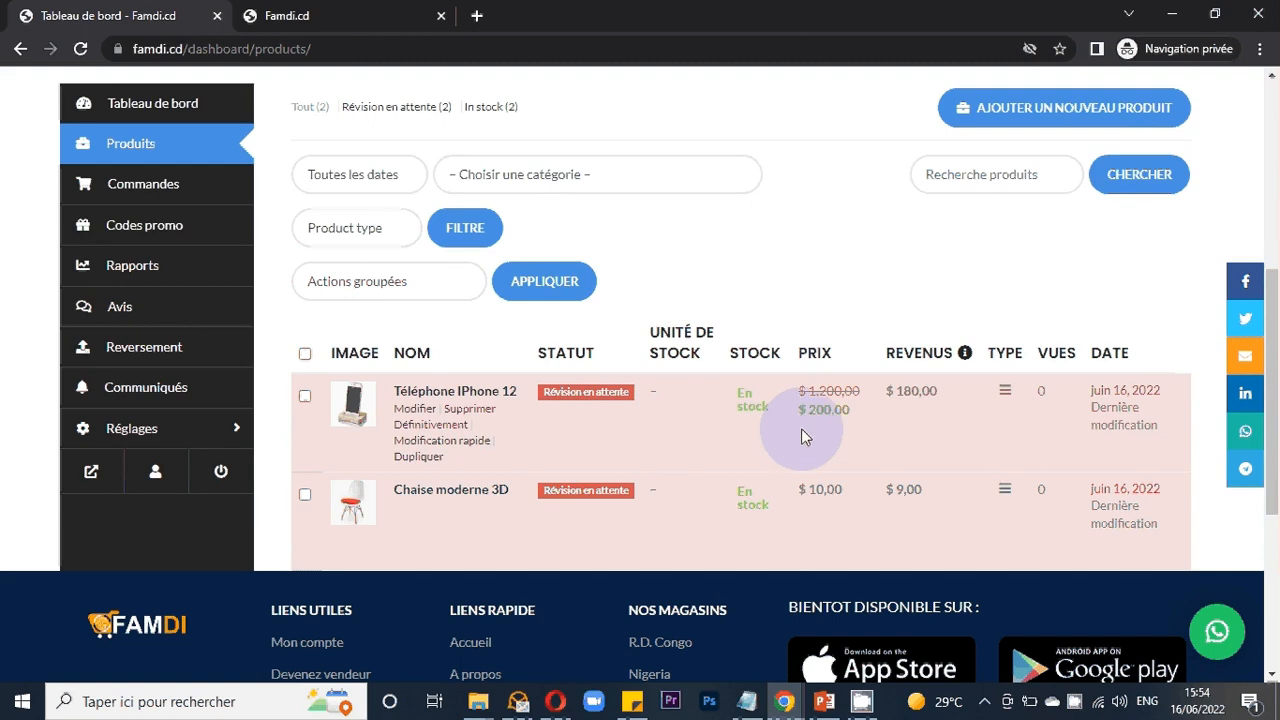
{"action": "scroll", "coordinate": [801, 428], "scroll_direction": "up", "scroll_amount": 1}
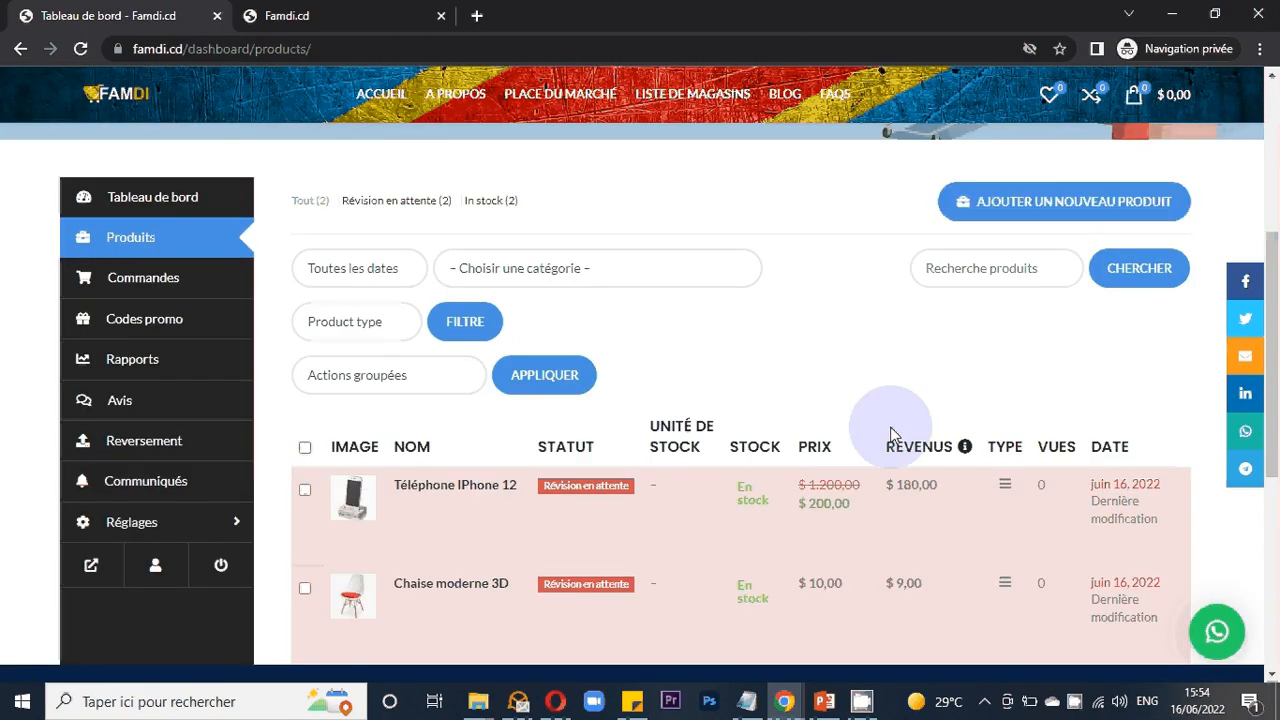
{"action": "scroll", "coordinate": [474, 330], "scroll_direction": "down", "scroll_amount": 2}
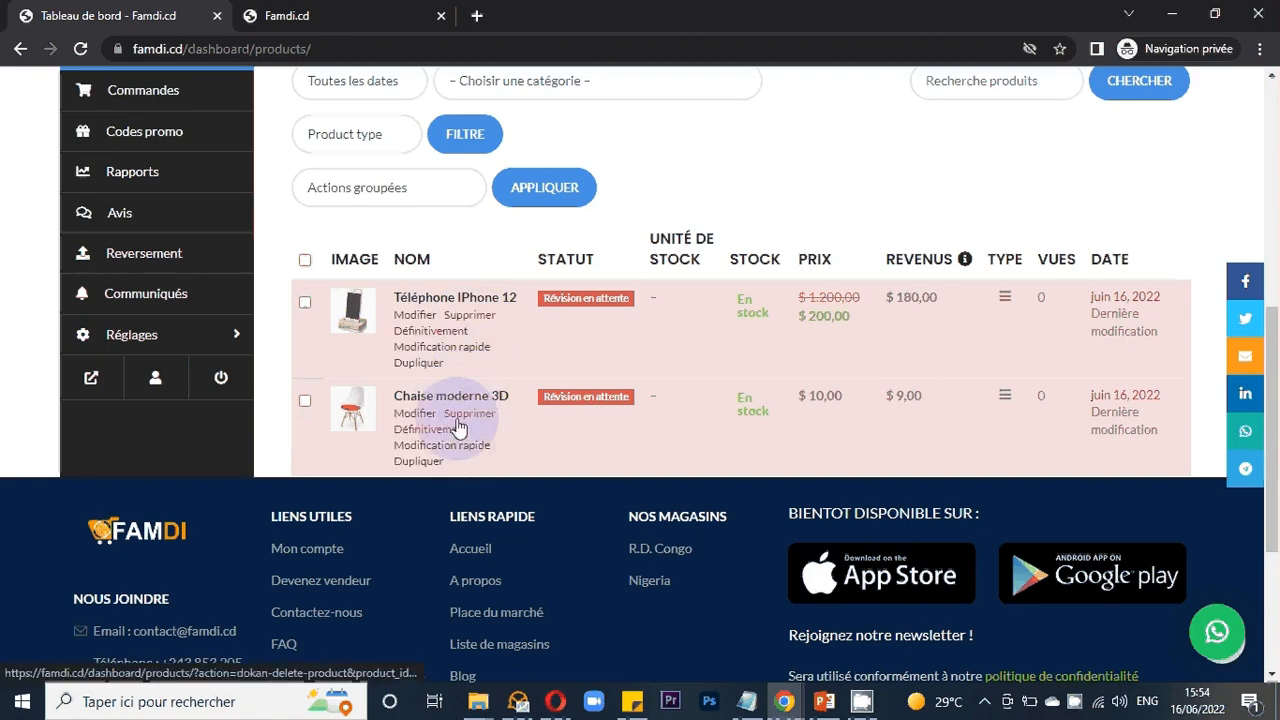
- Try to permanently delete the Chaise moderne 3D product
{"action": "left_click", "coordinate": [460, 421]}
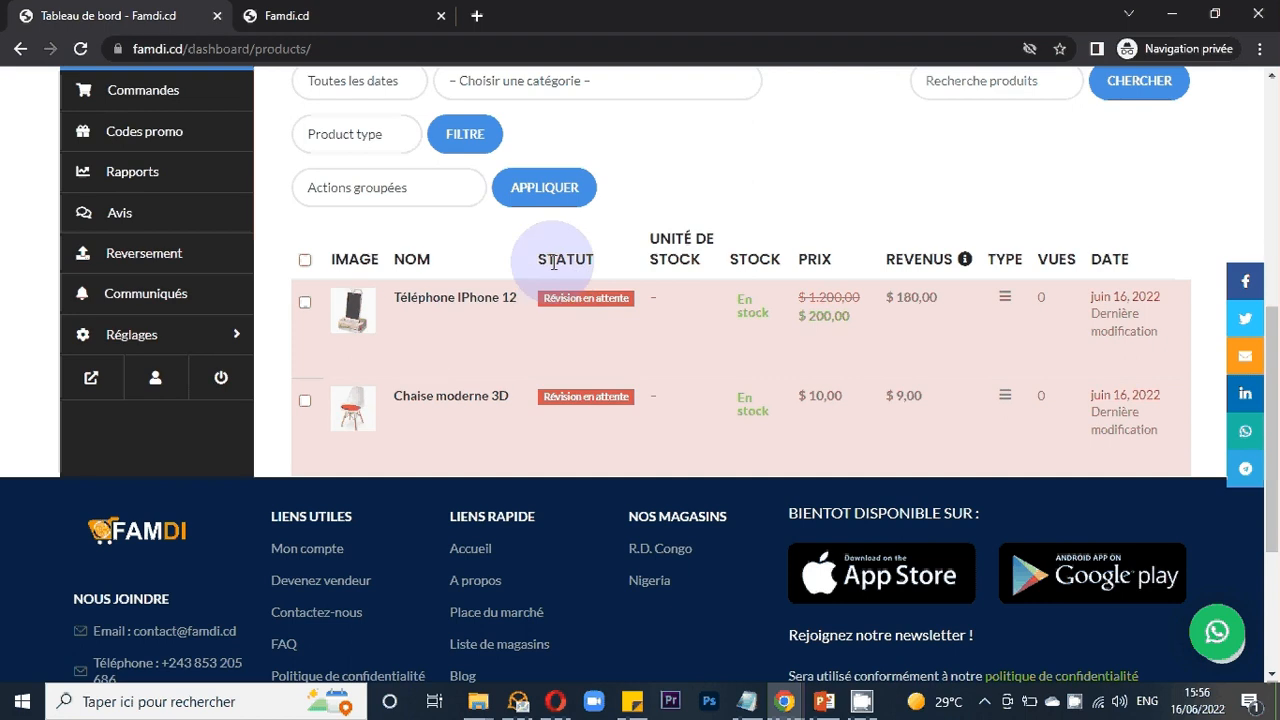
{"action": "mouse_move", "coordinate": [563, 310]}
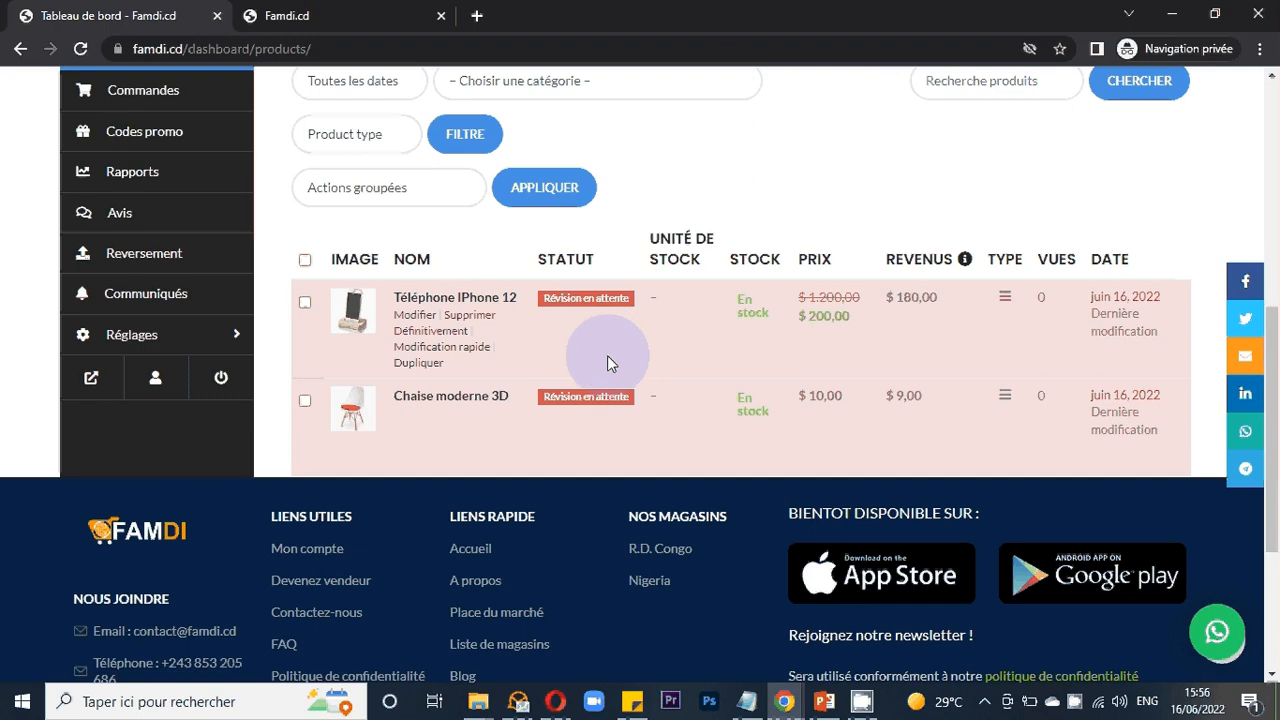
{"action": "scroll", "coordinate": [607, 355], "scroll_direction": "up", "scroll_amount": 2}
{"action": "scroll", "coordinate": [607, 355], "scroll_direction": "down", "scroll_amount": 2}
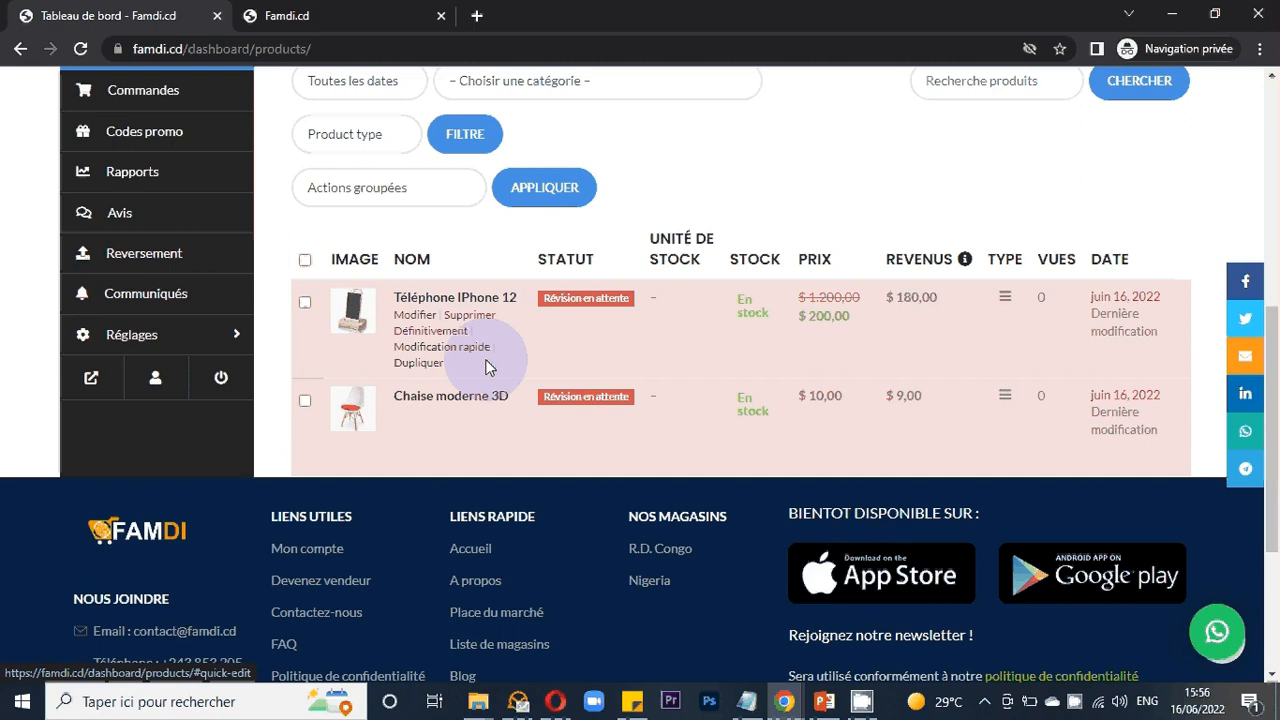
- Open the Téléphone IPhone 12 product's edit page and open its permalink in a new tab
{"action": "left_click", "coordinate": [416, 317]}
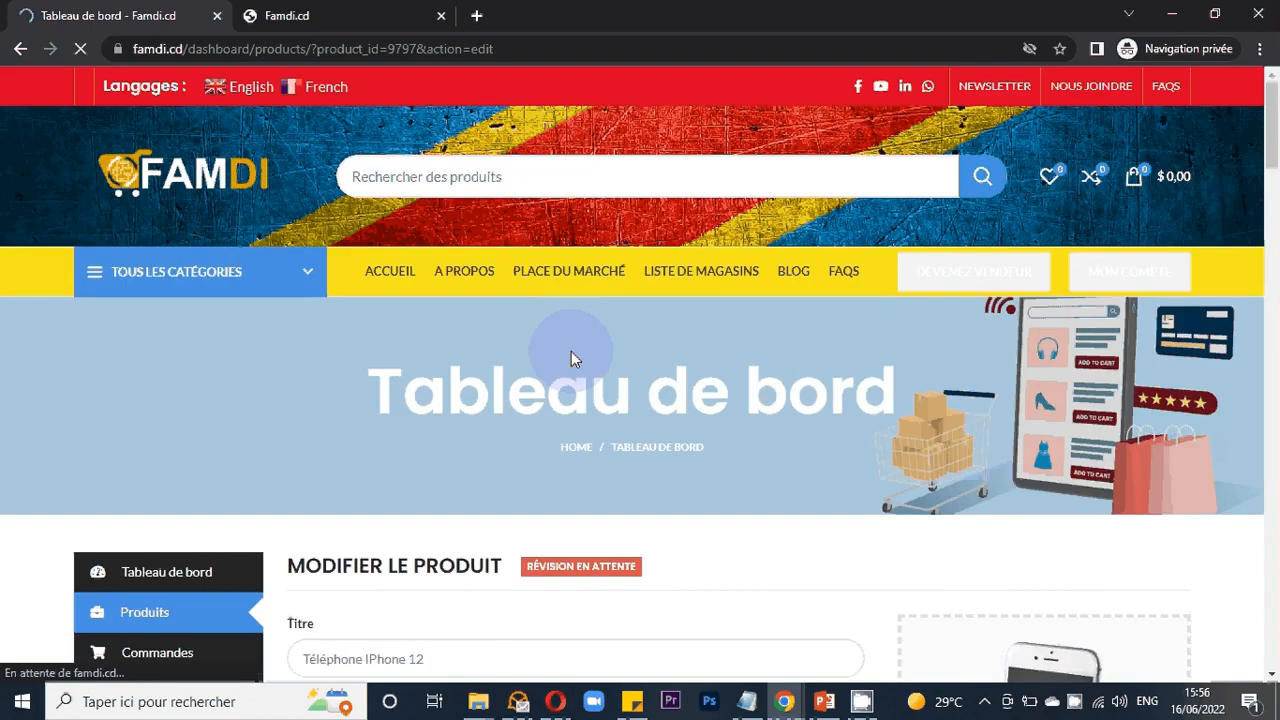
{"action": "scroll", "coordinate": [571, 358], "scroll_direction": "down", "scroll_amount": 5}
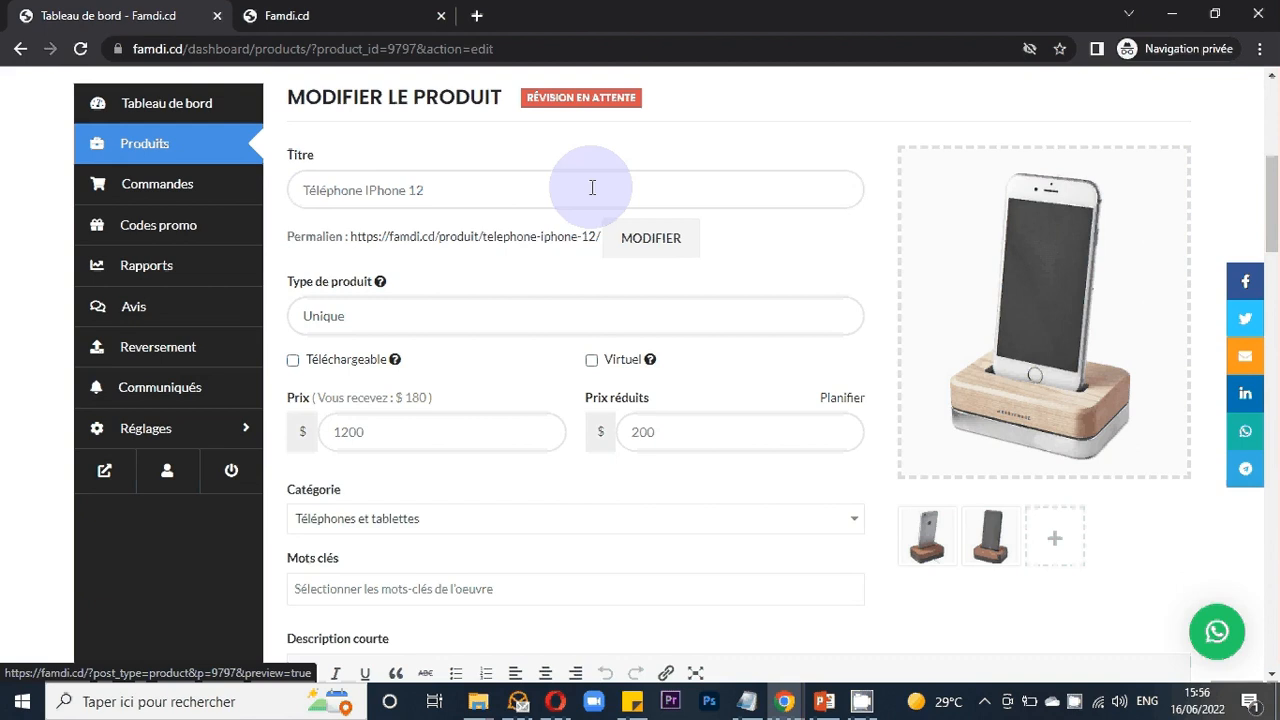
{"action": "right_click", "coordinate": [497, 246]}
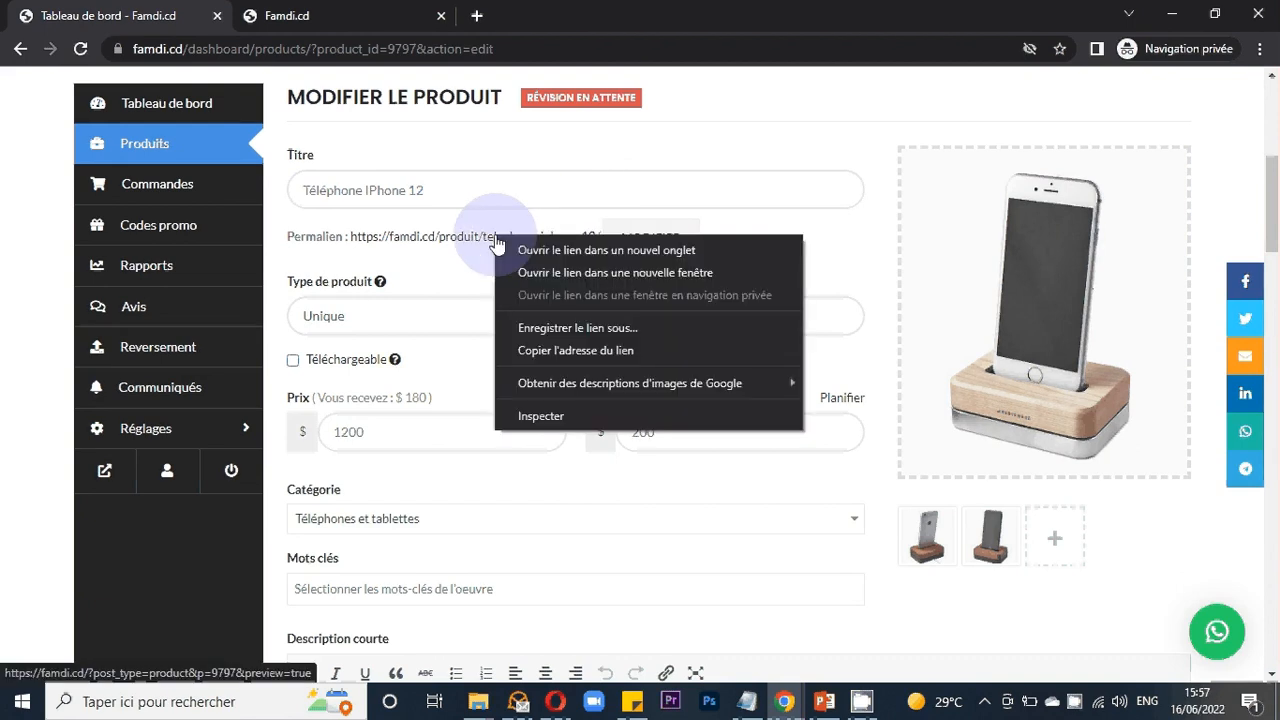
{"action": "left_click", "coordinate": [514, 245]}
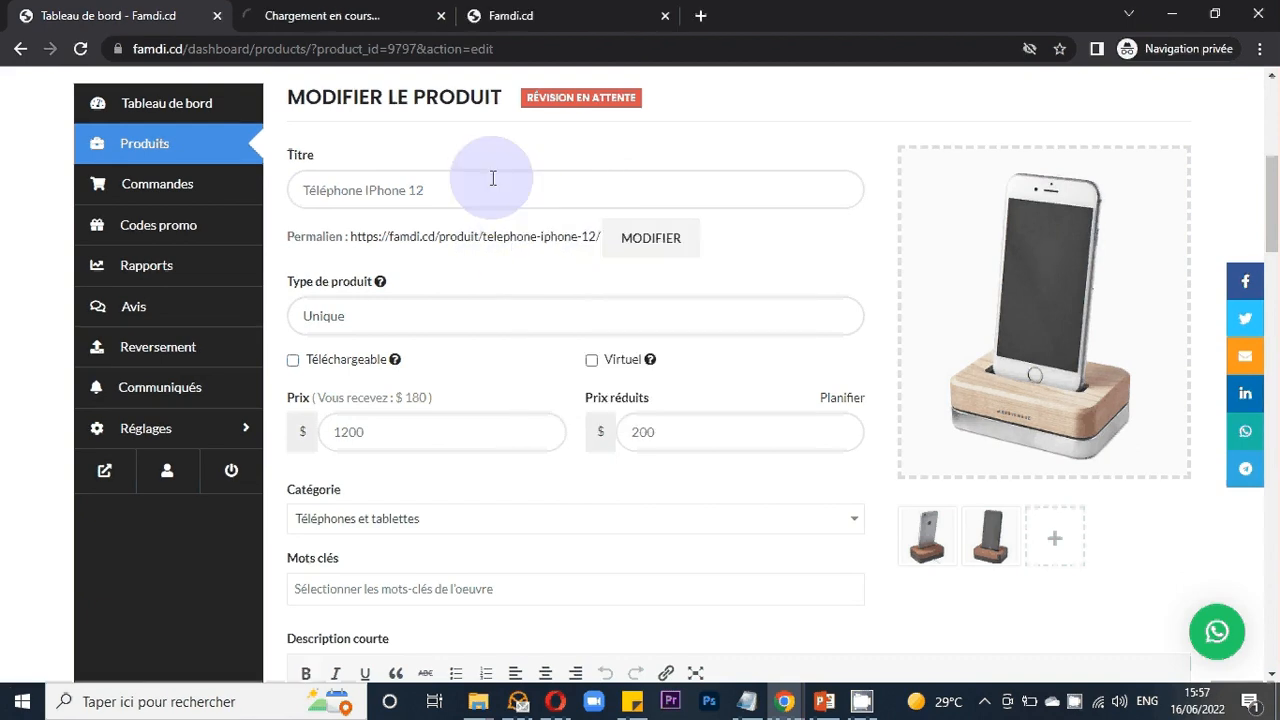
{"action": "left_click", "coordinate": [365, 10]}
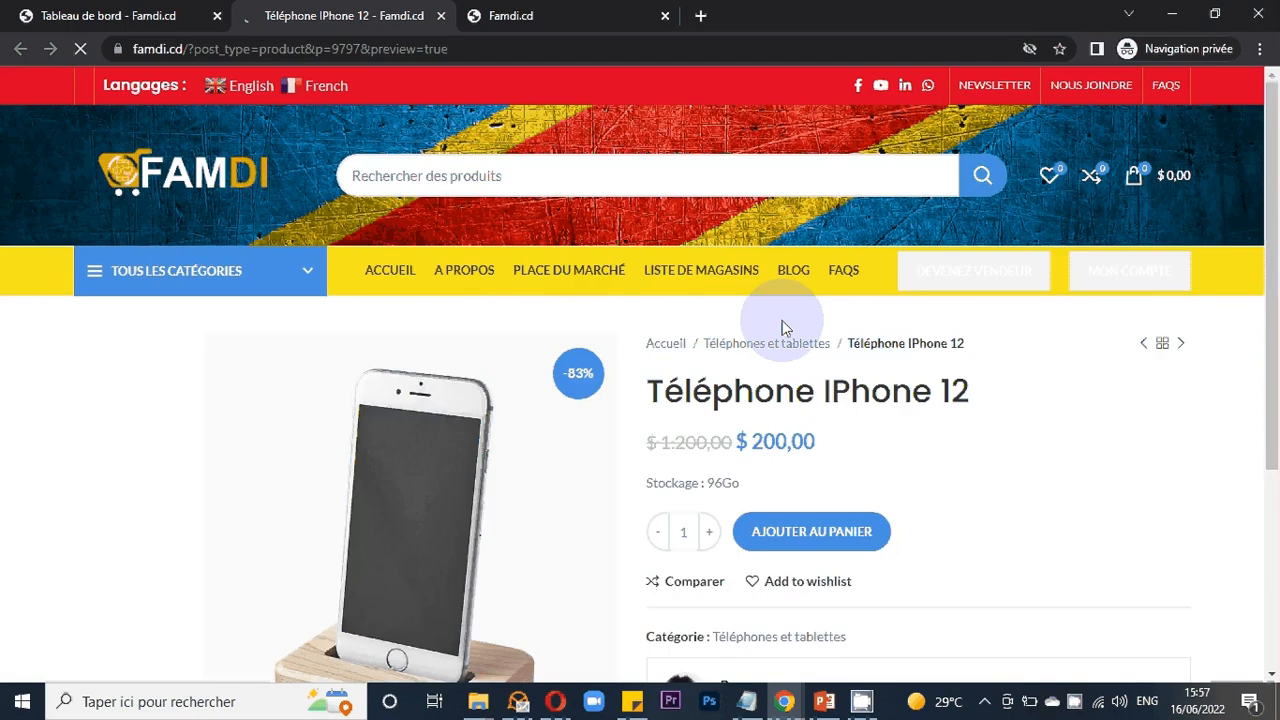
- Scroll through the product's public page and view each of its gallery images
{"action": "scroll", "coordinate": [981, 326], "scroll_direction": "down", "scroll_amount": 2}
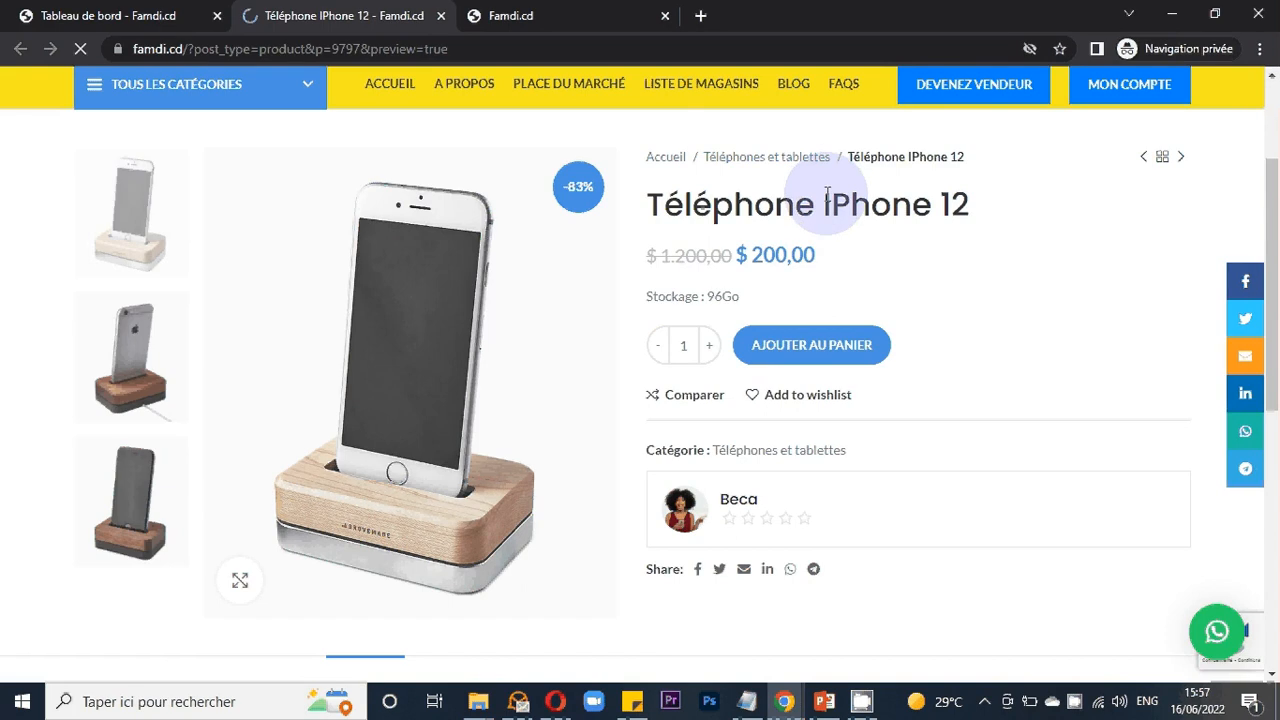
{"action": "scroll", "coordinate": [826, 247], "scroll_direction": "down", "scroll_amount": 1}
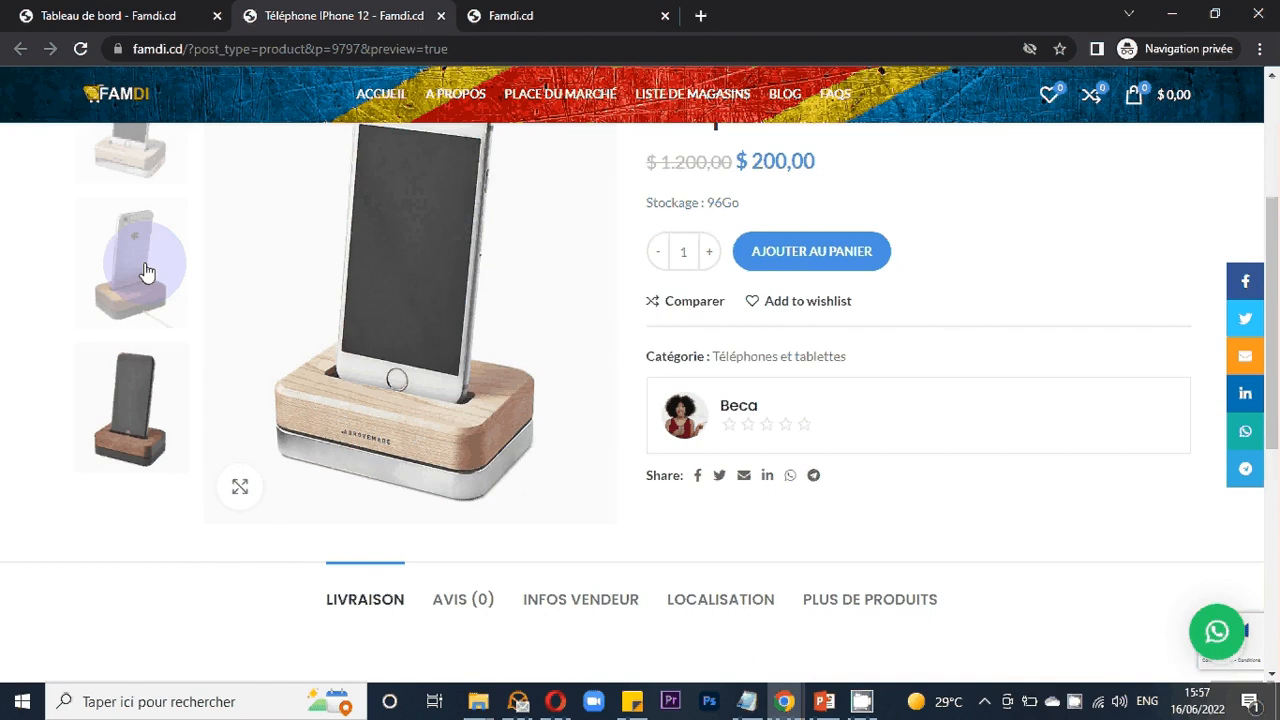
{"action": "left_click", "coordinate": [135, 406]}
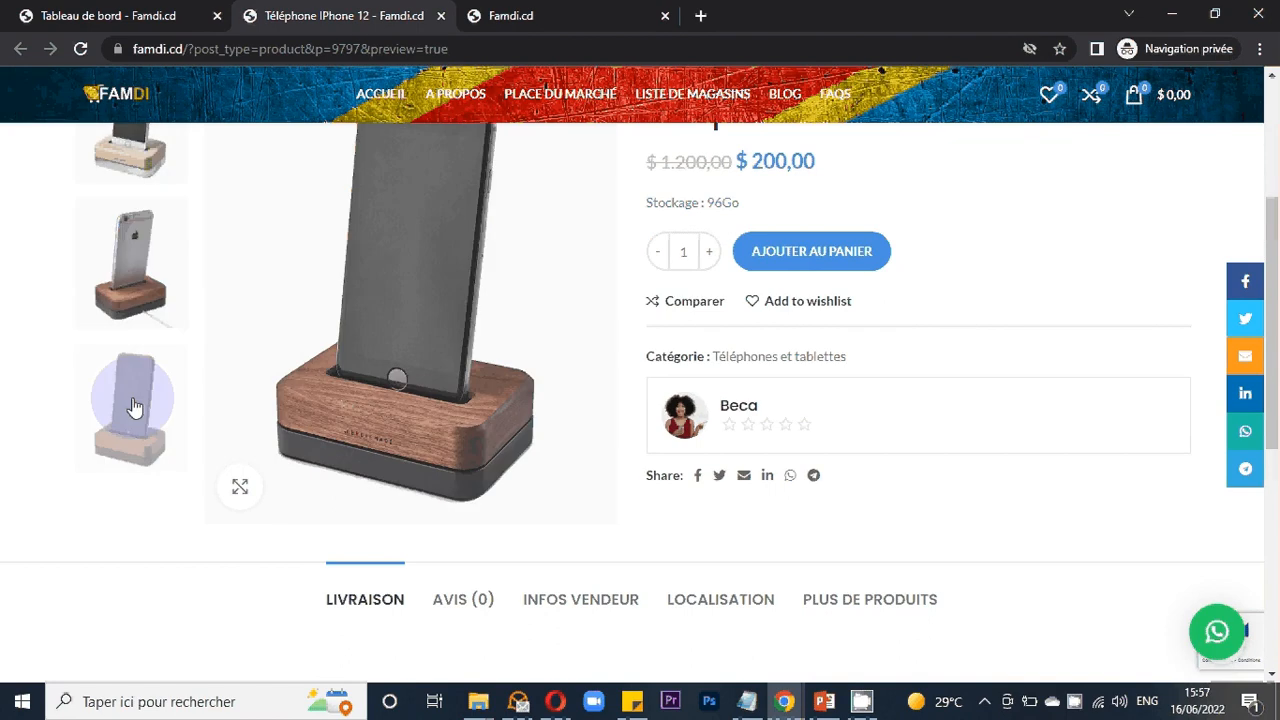
{"action": "left_click", "coordinate": [134, 310]}
{"action": "scroll", "coordinate": [134, 310], "scroll_direction": "up", "scroll_amount": 2}
{"action": "scroll", "coordinate": [134, 330], "scroll_direction": "down", "scroll_amount": 1}
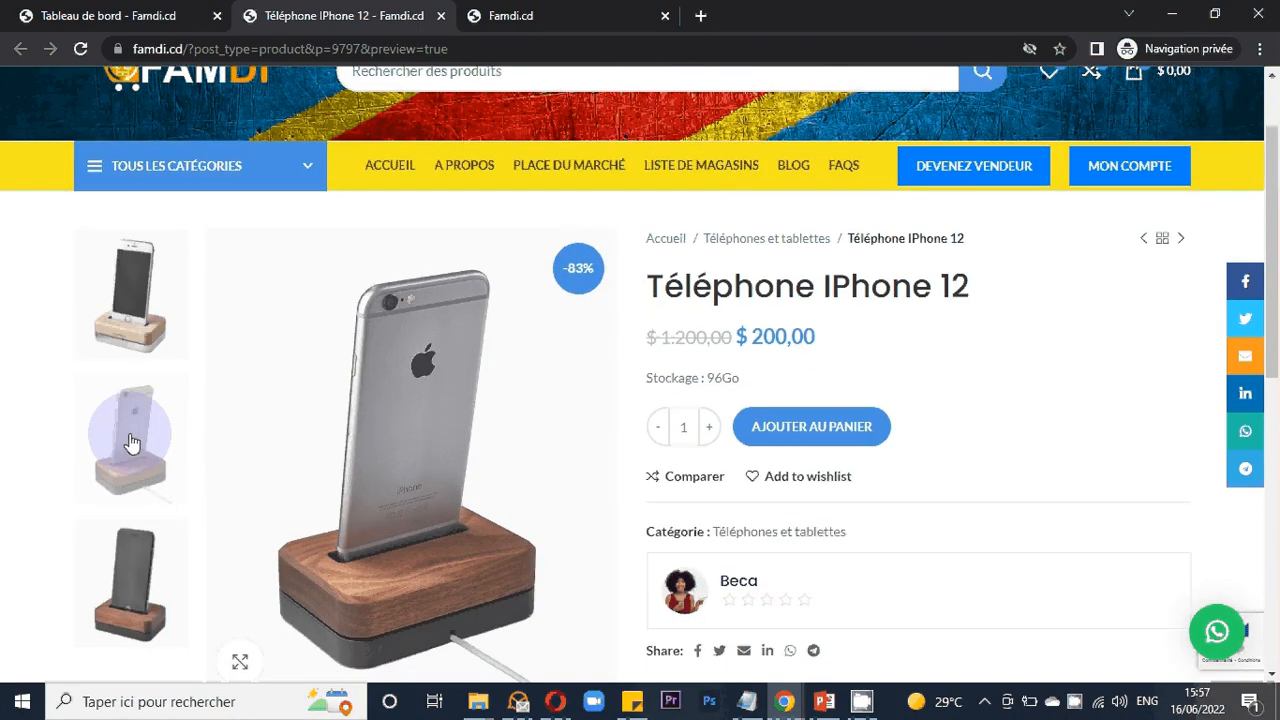
{"action": "left_click", "coordinate": [132, 443]}
{"action": "scroll", "coordinate": [453, 533], "scroll_direction": "down", "scroll_amount": 2}
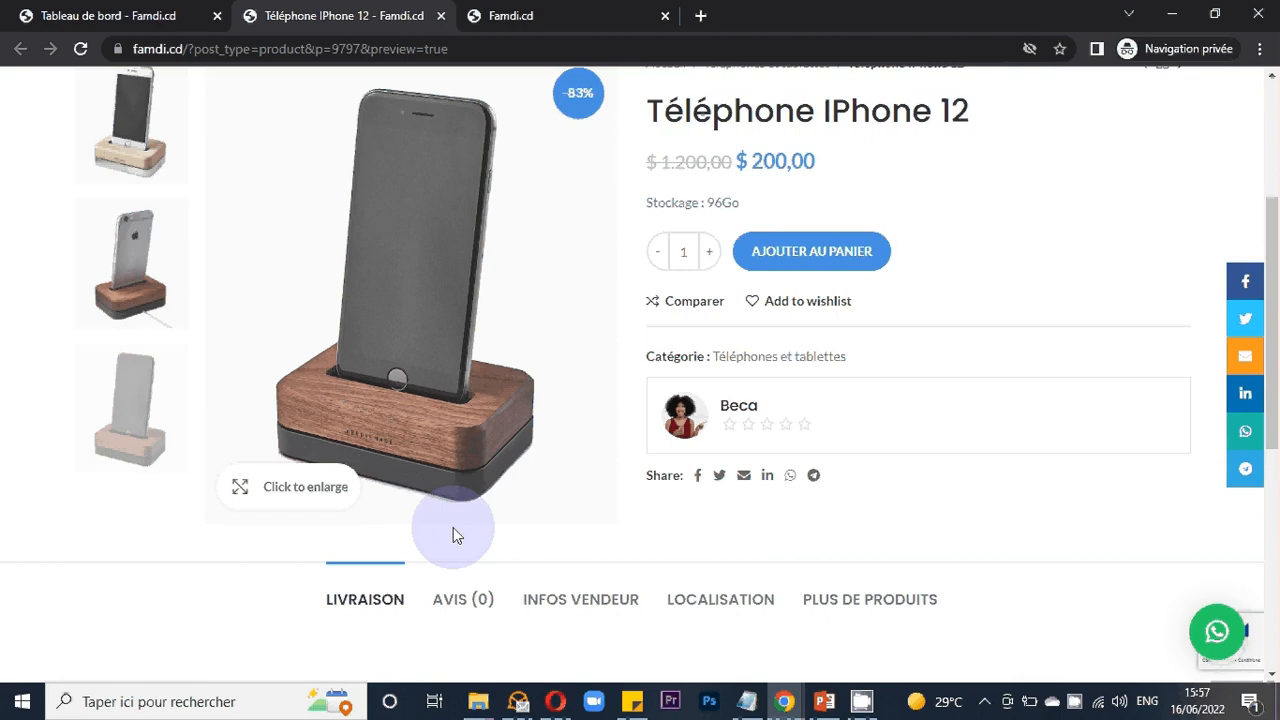
{"action": "scroll", "coordinate": [728, 230], "scroll_direction": "up", "scroll_amount": 1}
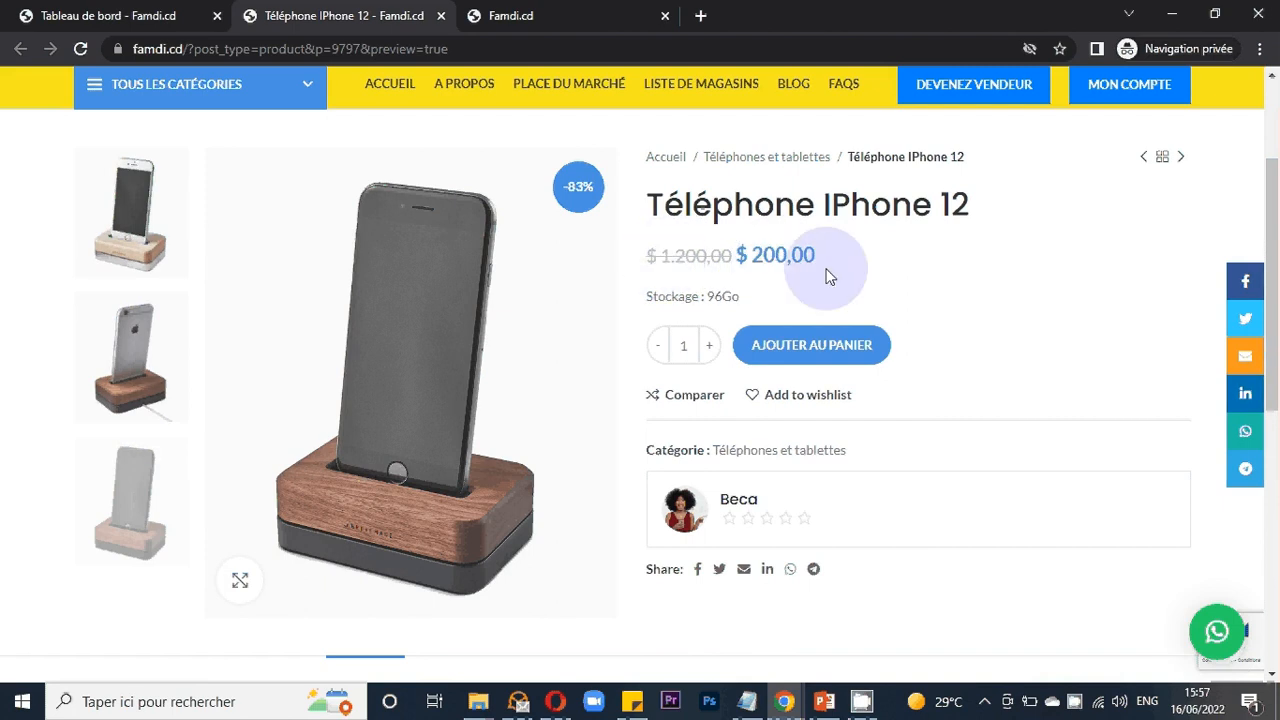
{"action": "scroll", "coordinate": [795, 269], "scroll_direction": "down", "scroll_amount": 1}
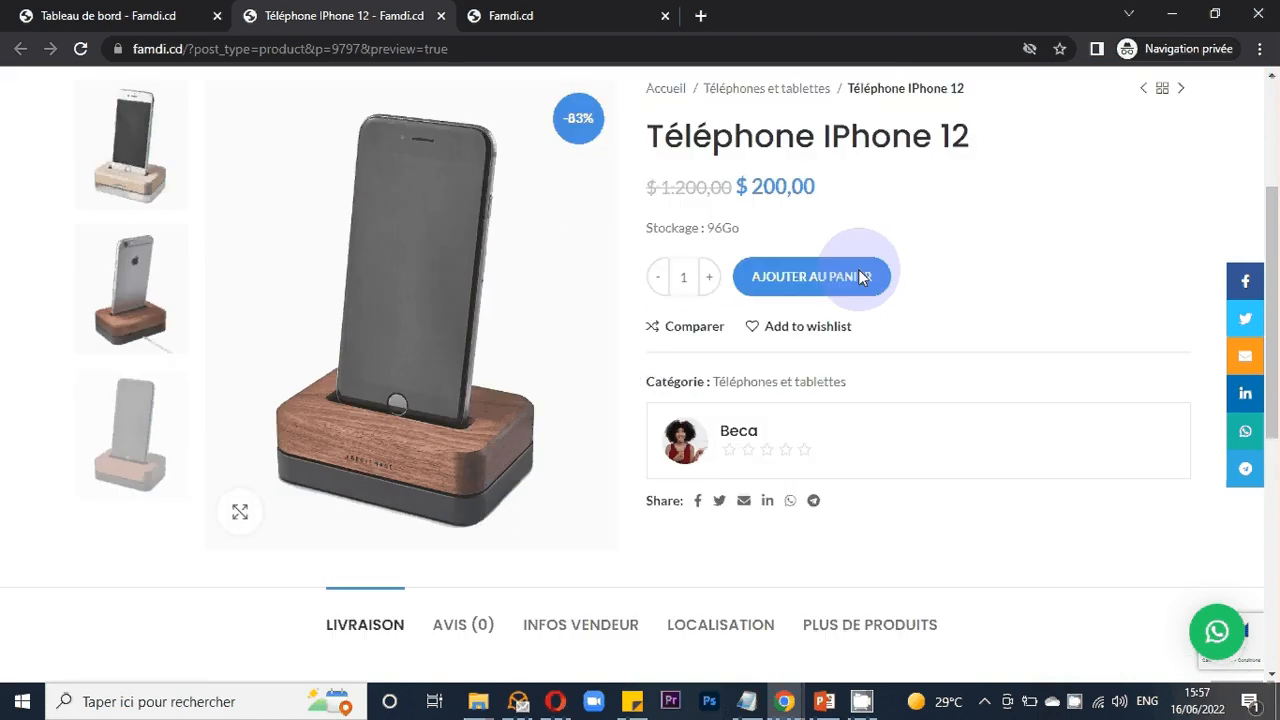
{"action": "scroll", "coordinate": [858, 277], "scroll_direction": "down", "scroll_amount": 1}
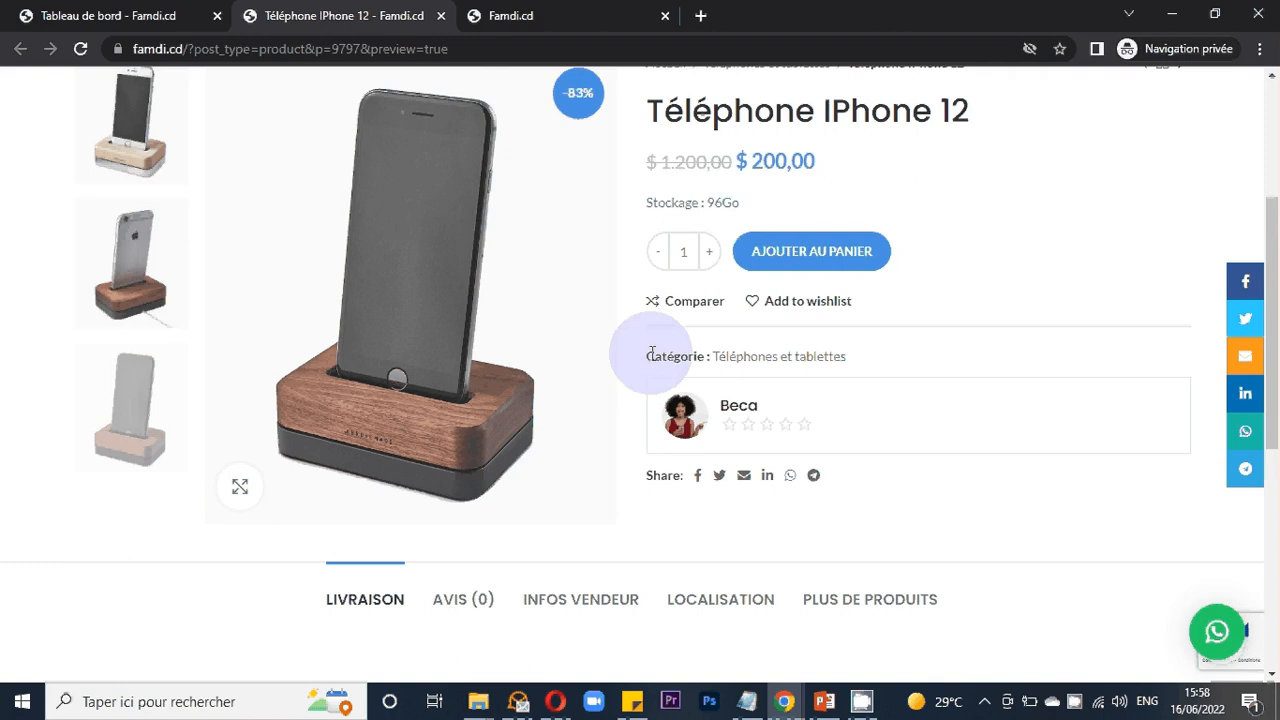
{"action": "scroll", "coordinate": [714, 377], "scroll_direction": "down", "scroll_amount": 2}
- Check the product page's Avis review form and the Infos vendeur tab
{"action": "left_click", "coordinate": [465, 424]}
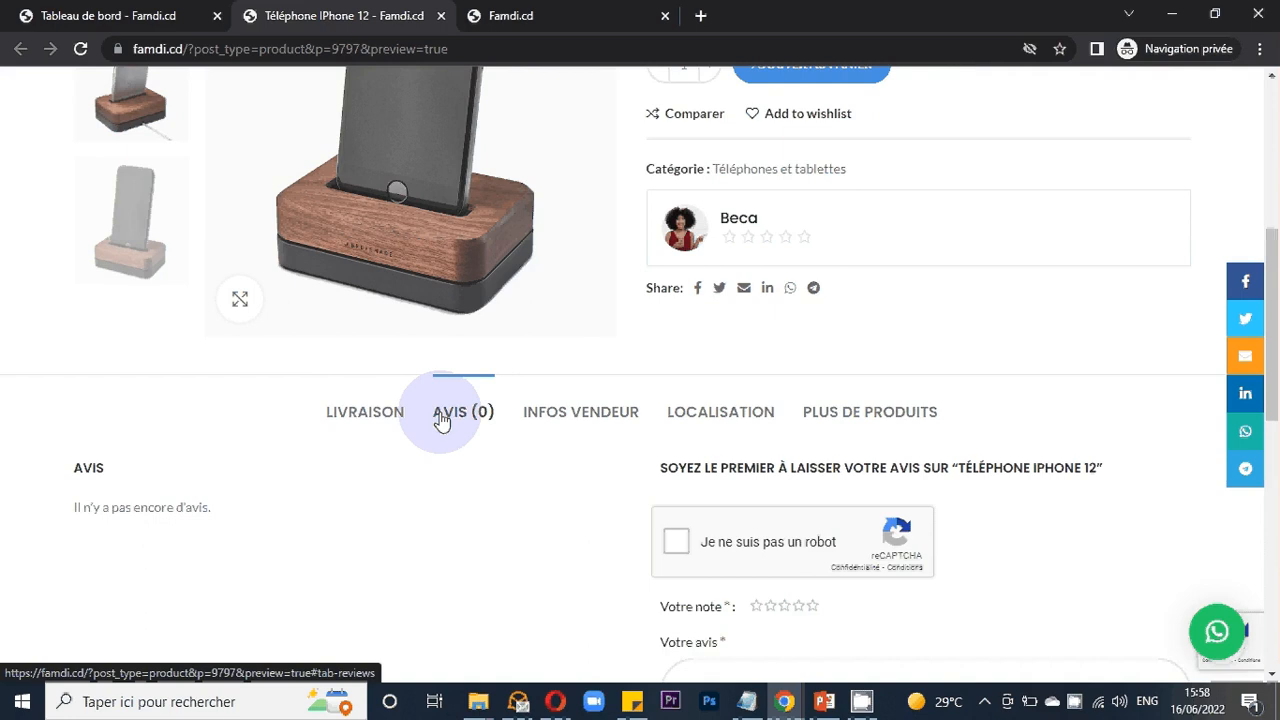
{"action": "scroll", "coordinate": [416, 407], "scroll_direction": "down", "scroll_amount": 2}
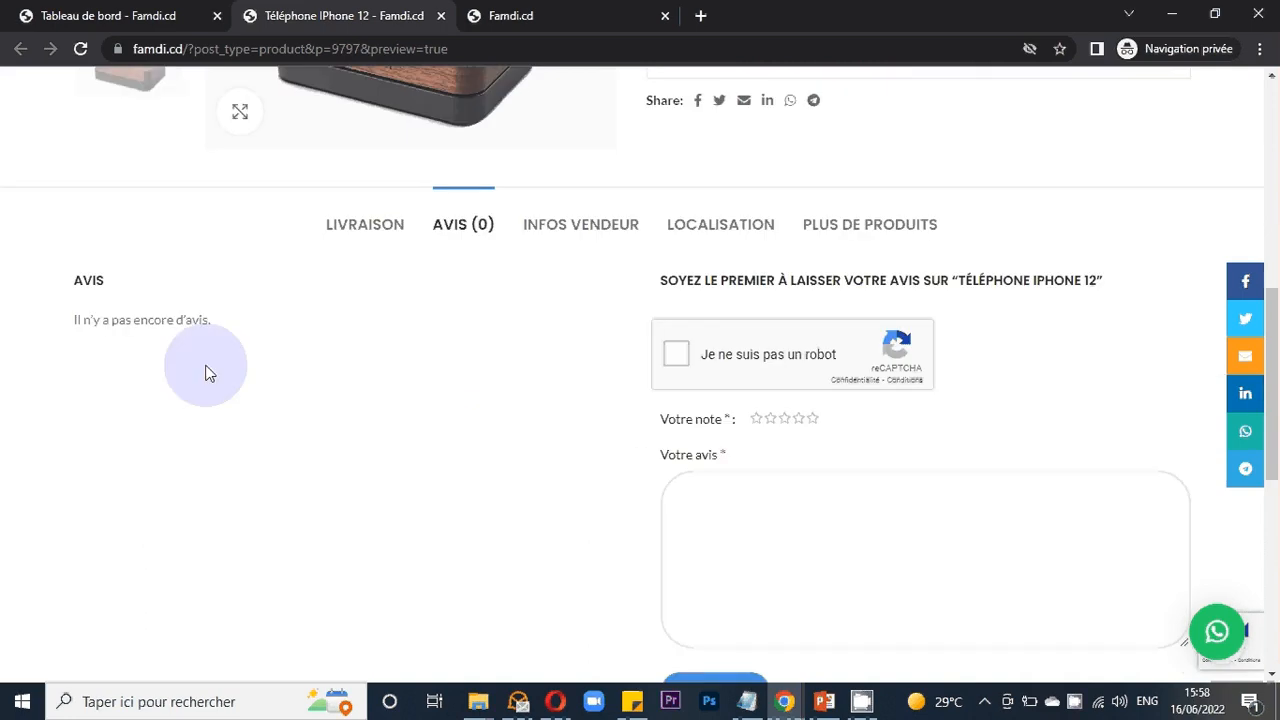
{"action": "scroll", "coordinate": [374, 431], "scroll_direction": "down", "scroll_amount": 2}
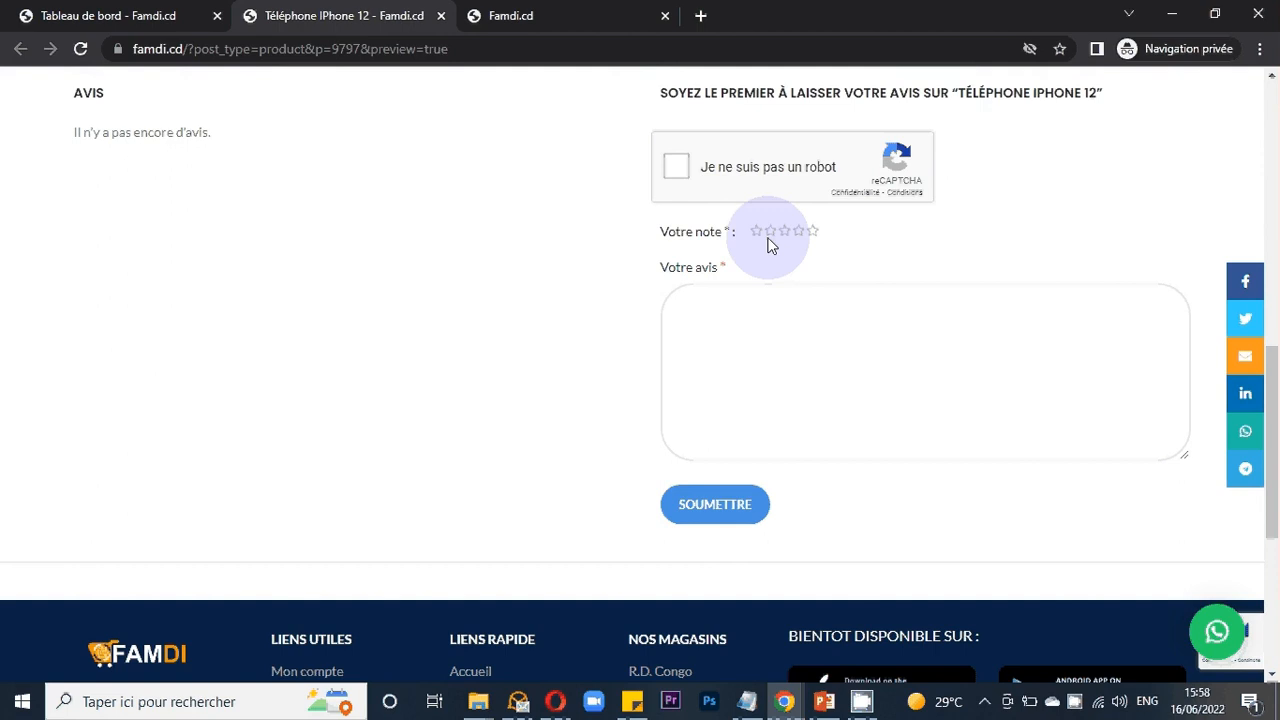
{"action": "left_click", "coordinate": [765, 372]}
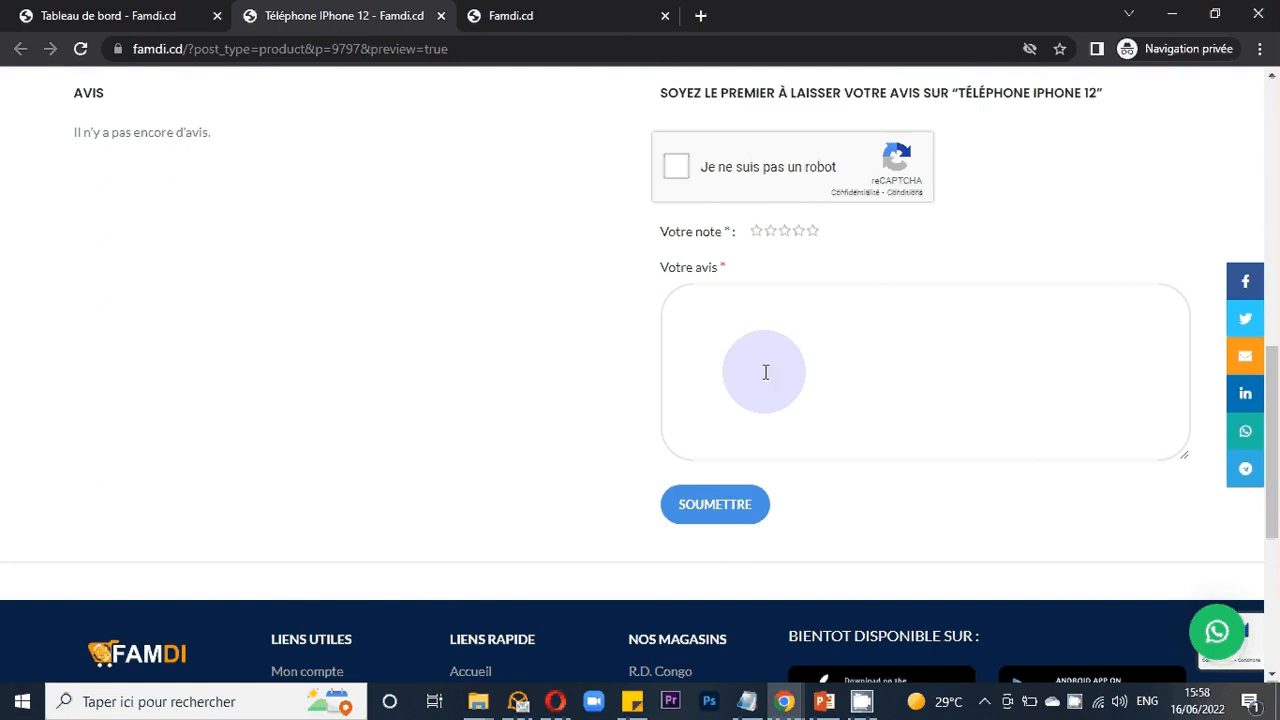
{"action": "scroll", "coordinate": [590, 385], "scroll_direction": "up", "scroll_amount": 2}
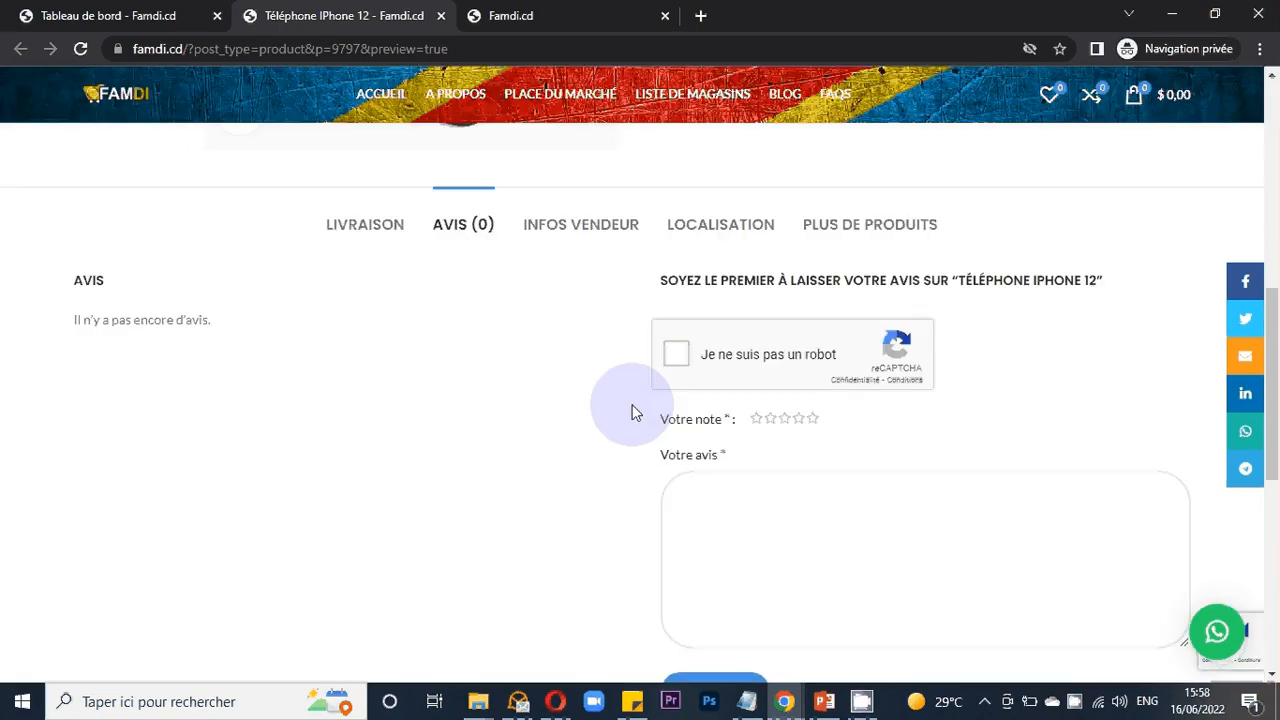
{"action": "left_click", "coordinate": [628, 226]}
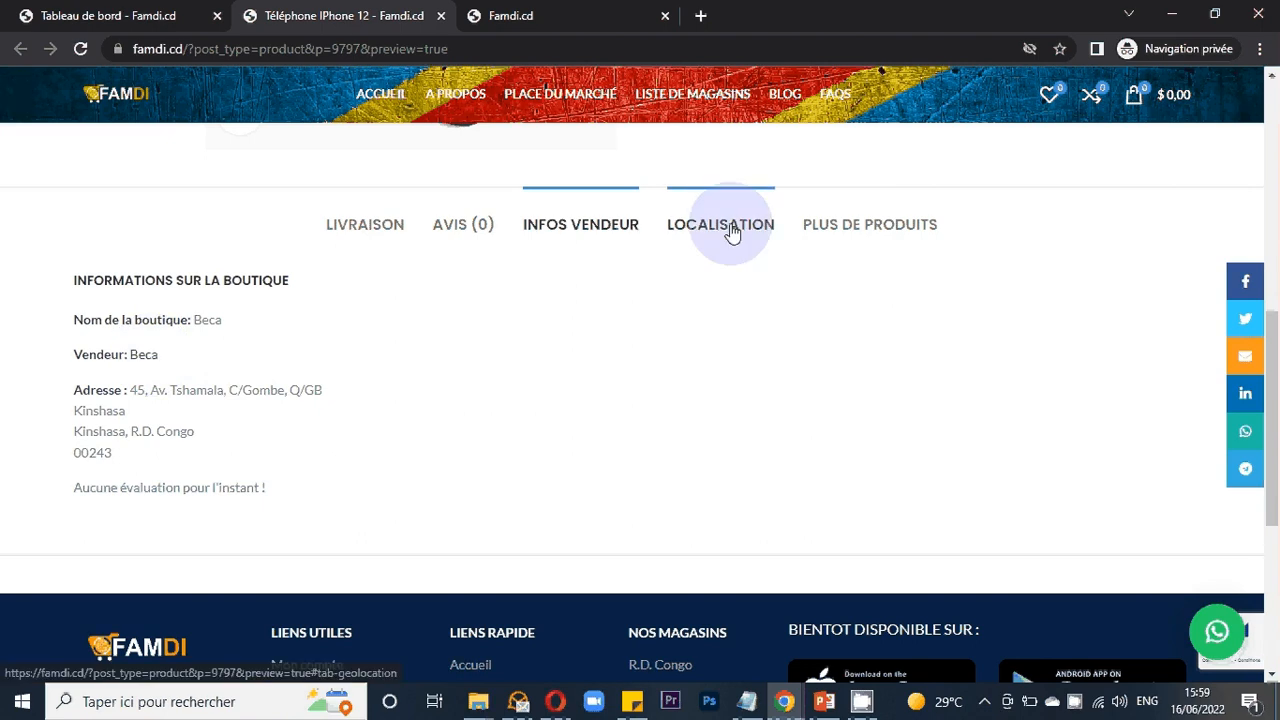
- Open the Localisation tab and zoom and pan the product location map
{"action": "left_click", "coordinate": [730, 228]}
{"action": "scroll", "coordinate": [620, 390], "scroll_direction": "down", "scroll_amount": 1}
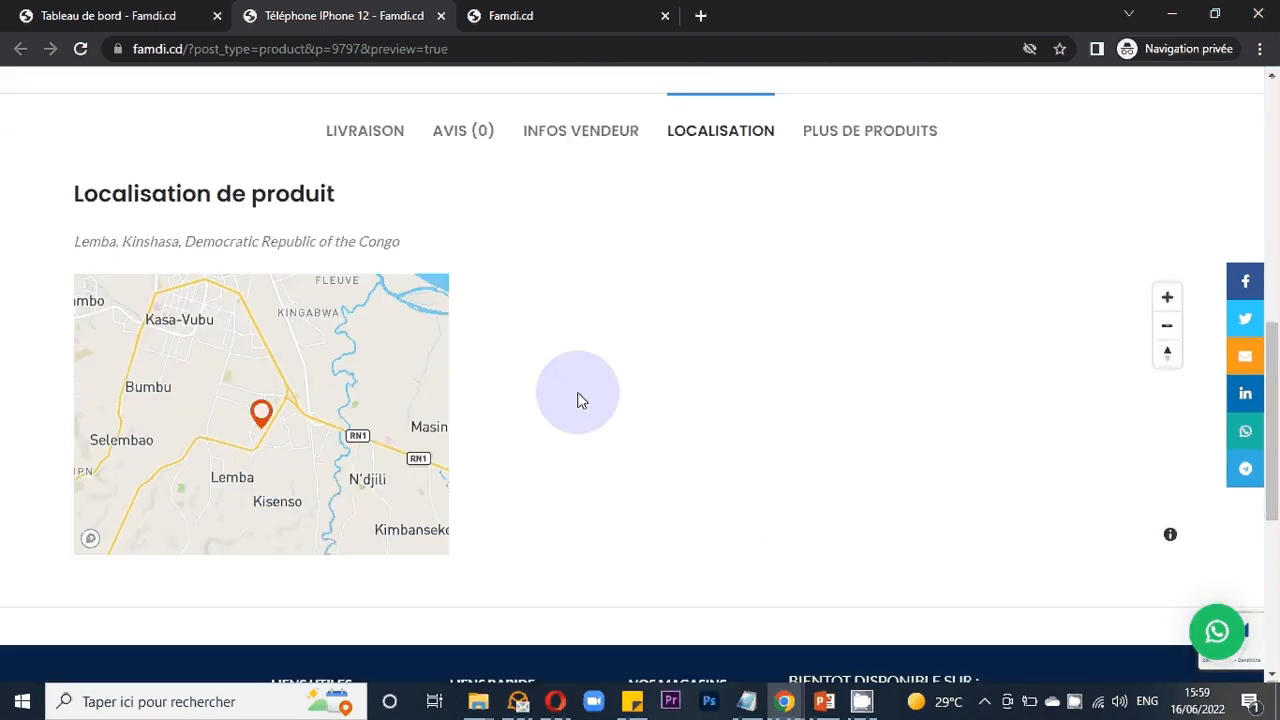
{"action": "scroll", "coordinate": [265, 412], "scroll_direction": "up", "scroll_amount": 1}
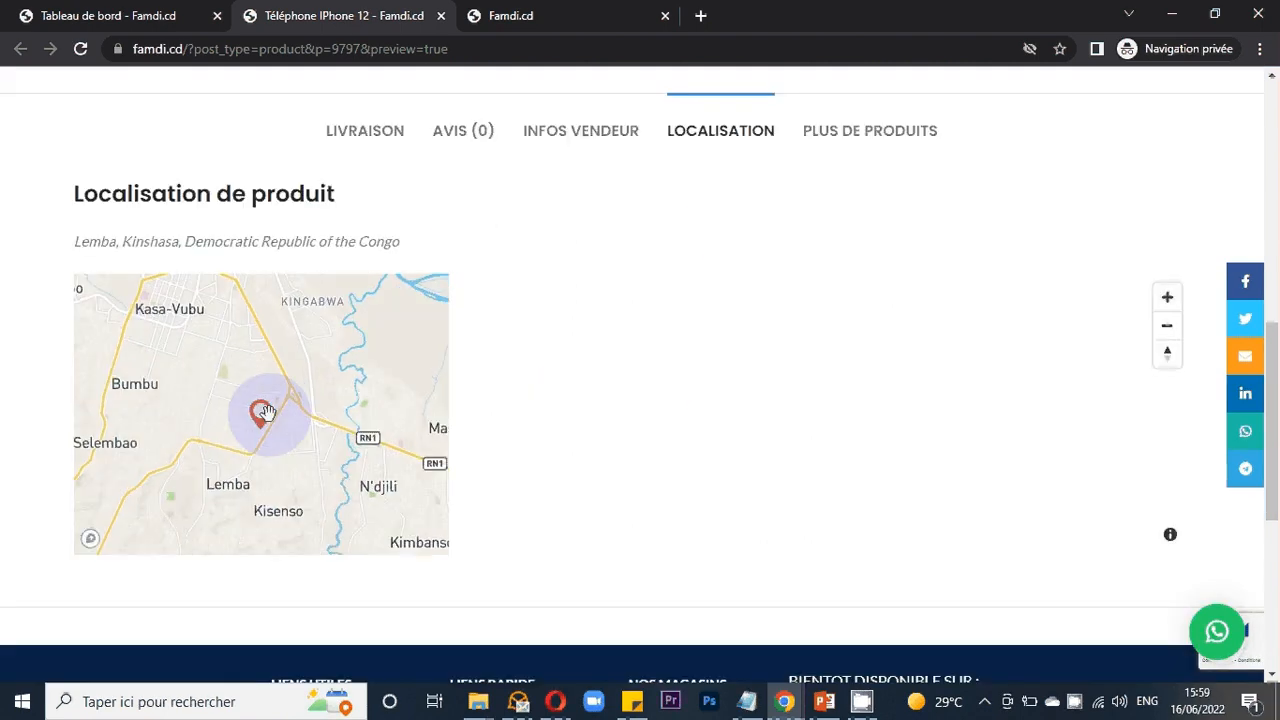
{"action": "scroll", "coordinate": [265, 412], "scroll_direction": "up", "scroll_amount": 1}
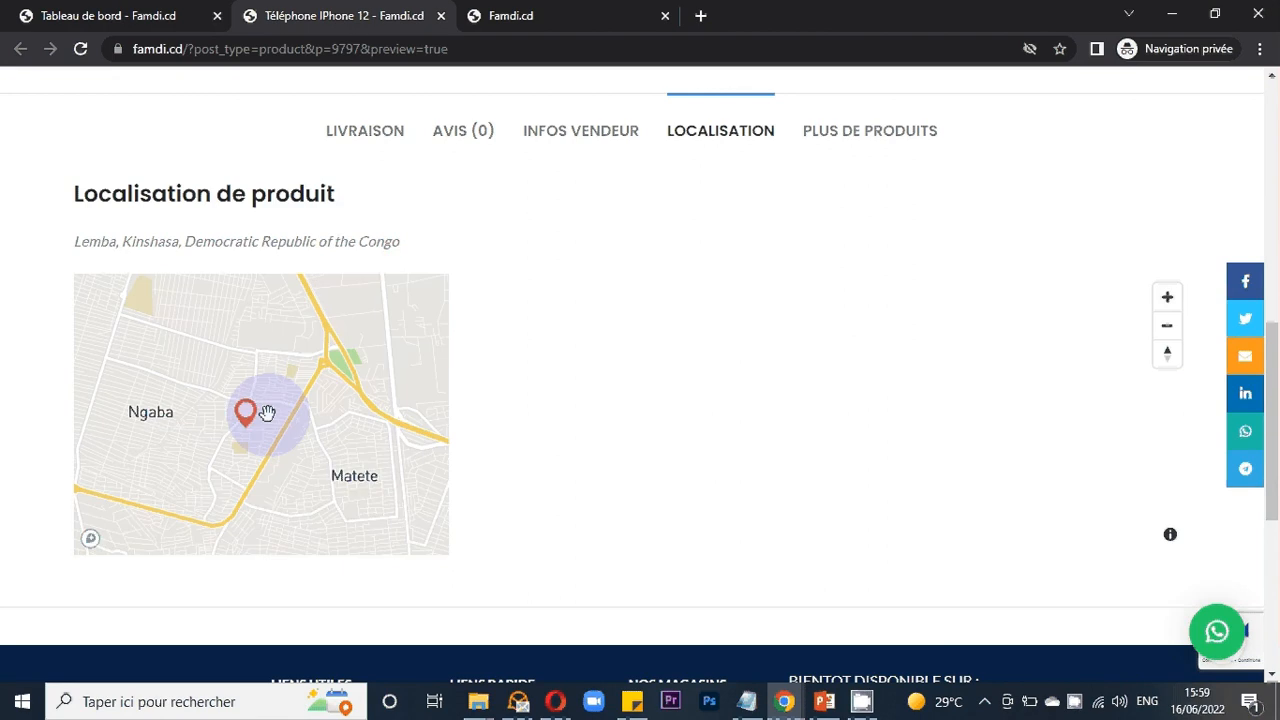
{"action": "scroll", "coordinate": [266, 412], "scroll_direction": "up", "scroll_amount": 1}
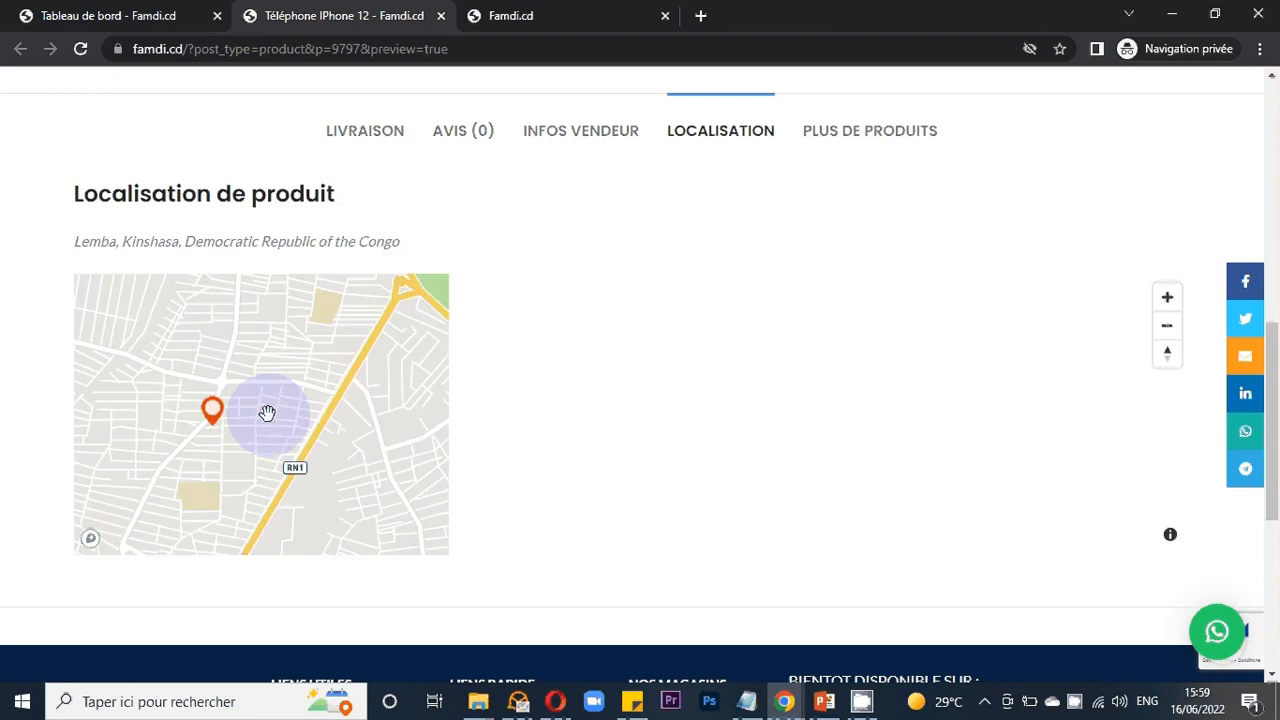
{"action": "scroll", "coordinate": [267, 412], "scroll_direction": "up", "scroll_amount": 1}
{"action": "scroll", "coordinate": [222, 412], "scroll_direction": "up", "scroll_amount": 1}
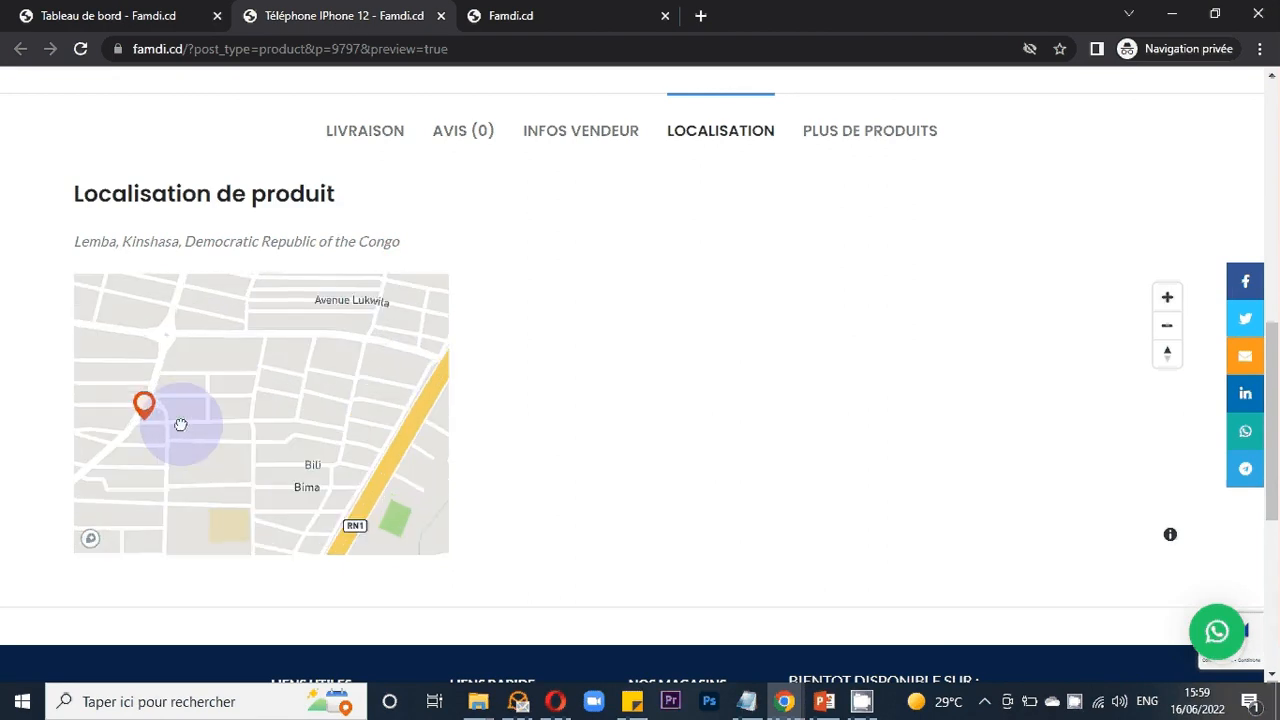
{"action": "left_click_drag", "start_coordinate": [180, 424], "coordinate": [341, 450]}
{"action": "scroll", "coordinate": [341, 450], "scroll_direction": "up", "scroll_amount": 1}
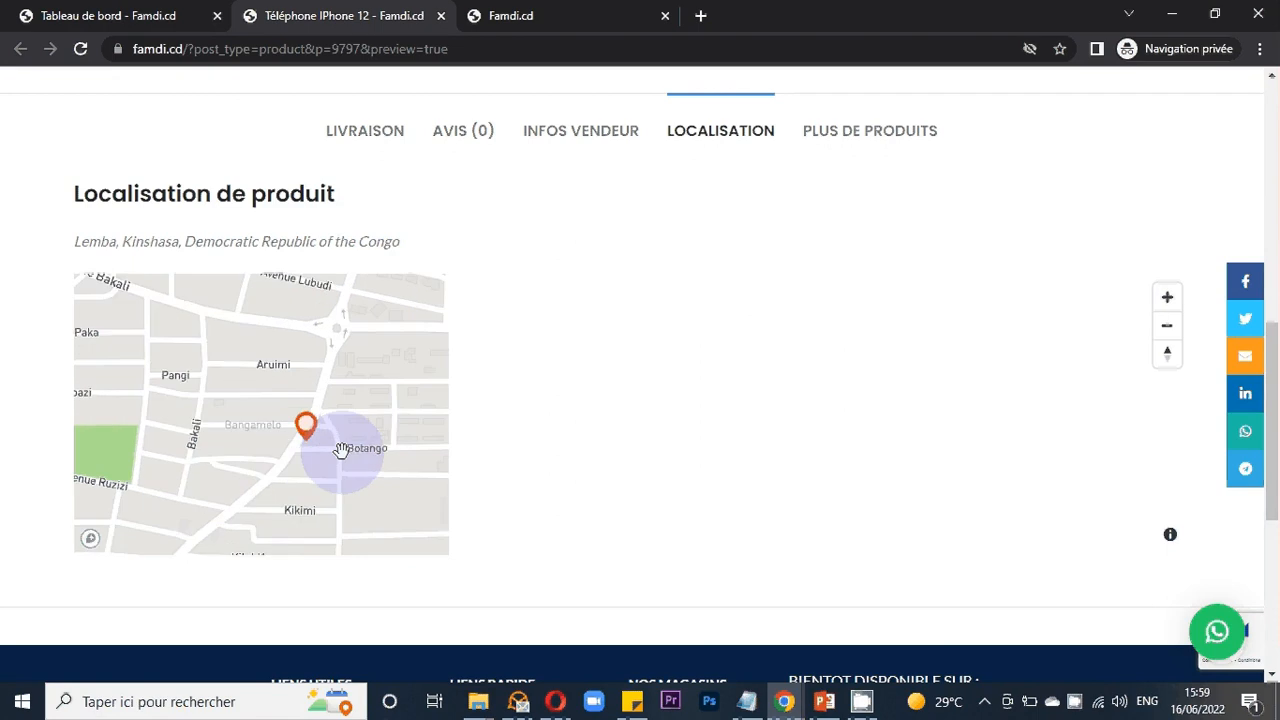
{"action": "scroll", "coordinate": [341, 450], "scroll_direction": "up", "scroll_amount": 1}
{"action": "scroll", "coordinate": [341, 450], "scroll_direction": "up", "scroll_amount": 1}
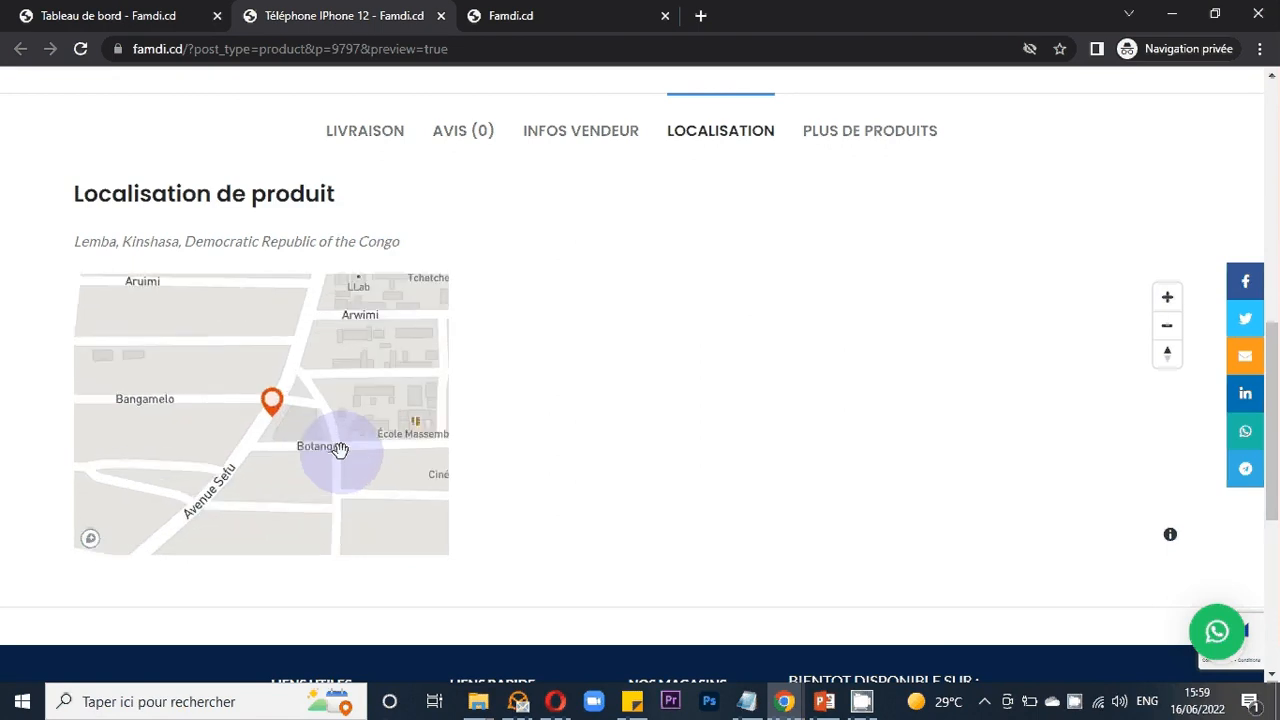
{"action": "scroll", "coordinate": [340, 450], "scroll_direction": "up", "scroll_amount": 1}
{"action": "mouse_move", "coordinate": [285, 397]}
{"action": "left_mouse_down"}
{"action": "mouse_move", "coordinate": [393, 422]}
{"action": "mouse_move", "coordinate": [301, 436]}
{"action": "left_mouse_up"}
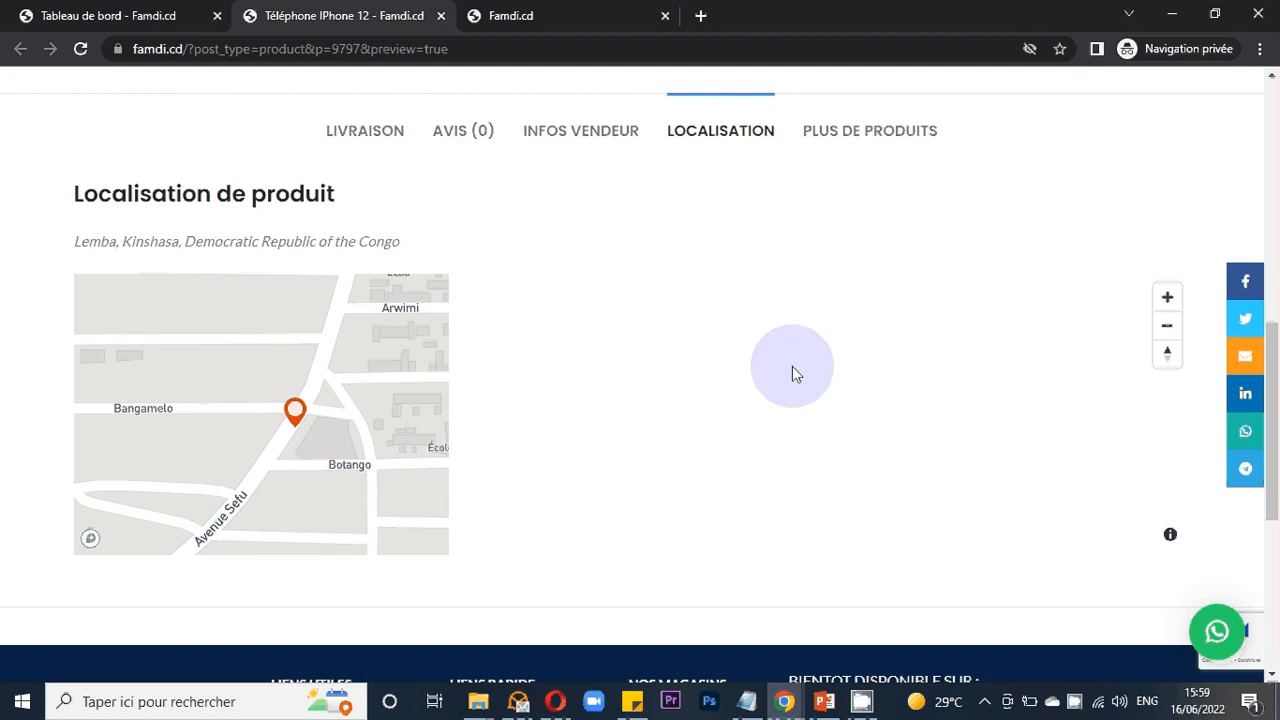
- Open the Plus de produits tab and scroll back to the top of the product page
{"action": "left_click", "coordinate": [845, 140]}
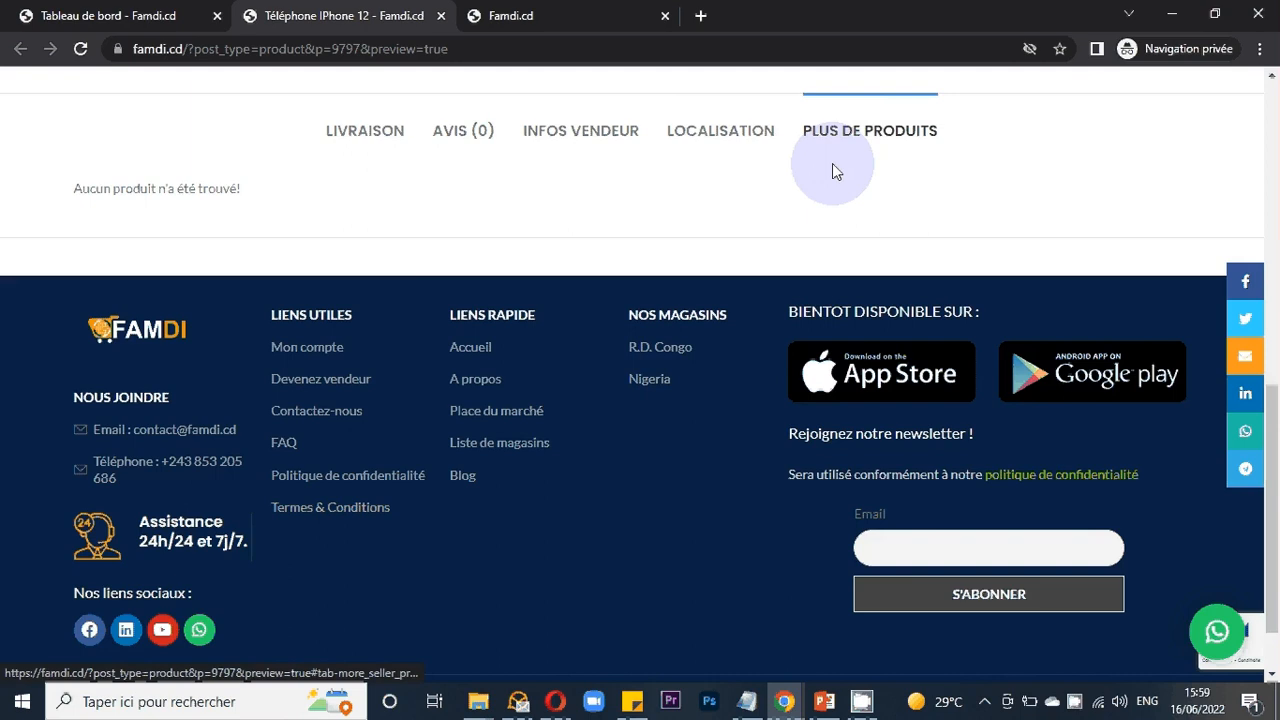
{"action": "scroll", "coordinate": [706, 256], "scroll_direction": "up", "scroll_amount": 2}
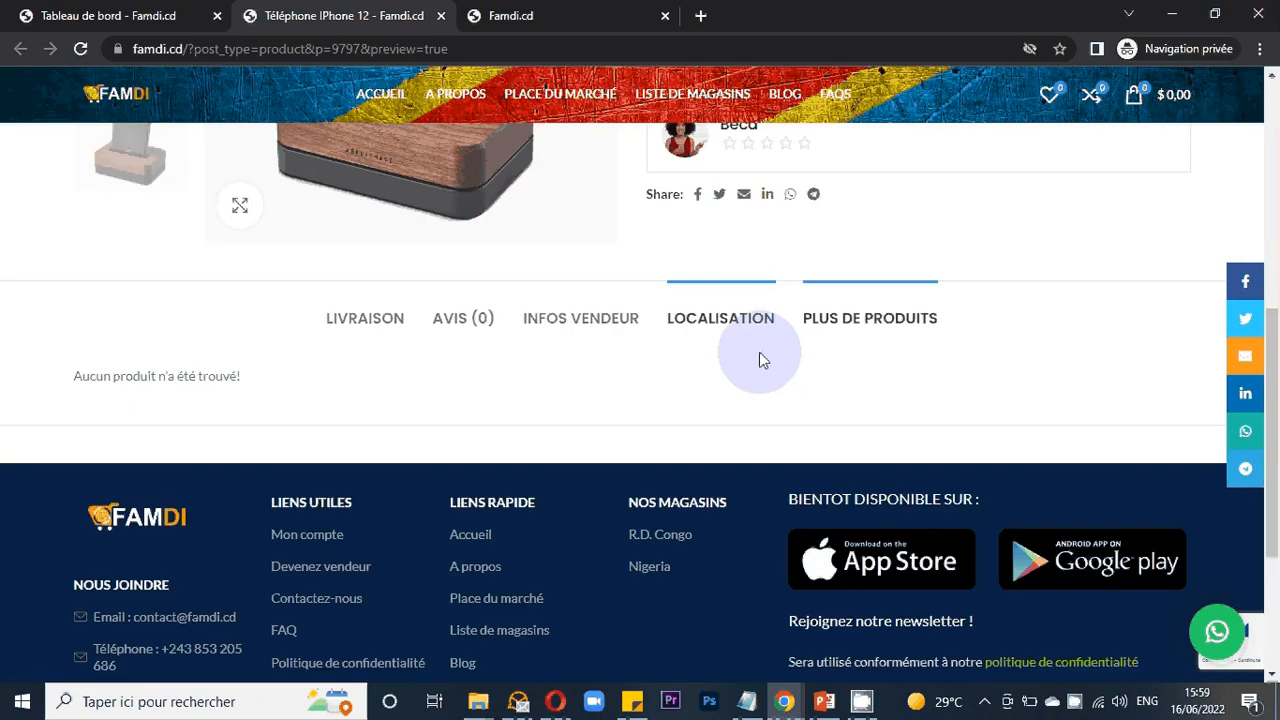
{"action": "scroll", "coordinate": [765, 360], "scroll_direction": "up", "scroll_amount": 1}
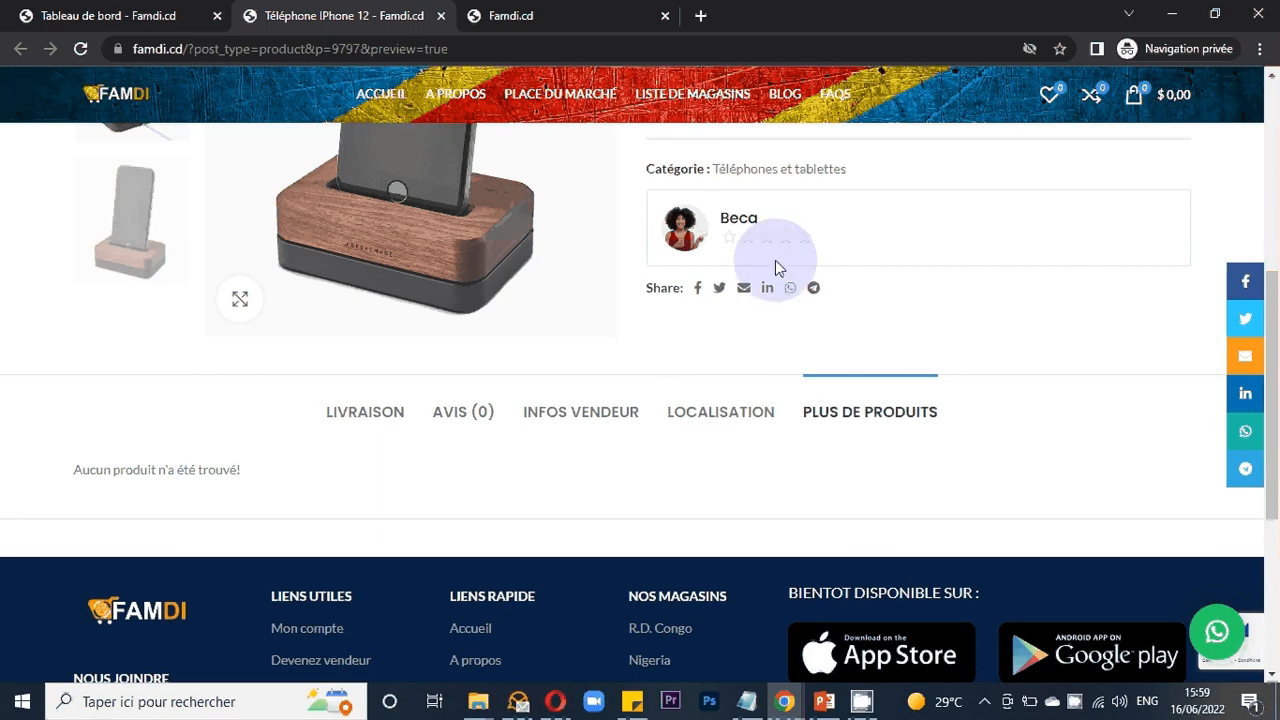
{"action": "scroll", "coordinate": [720, 397], "scroll_direction": "up", "scroll_amount": 1}
{"action": "scroll", "coordinate": [690, 398], "scroll_direction": "up", "scroll_amount": 2}
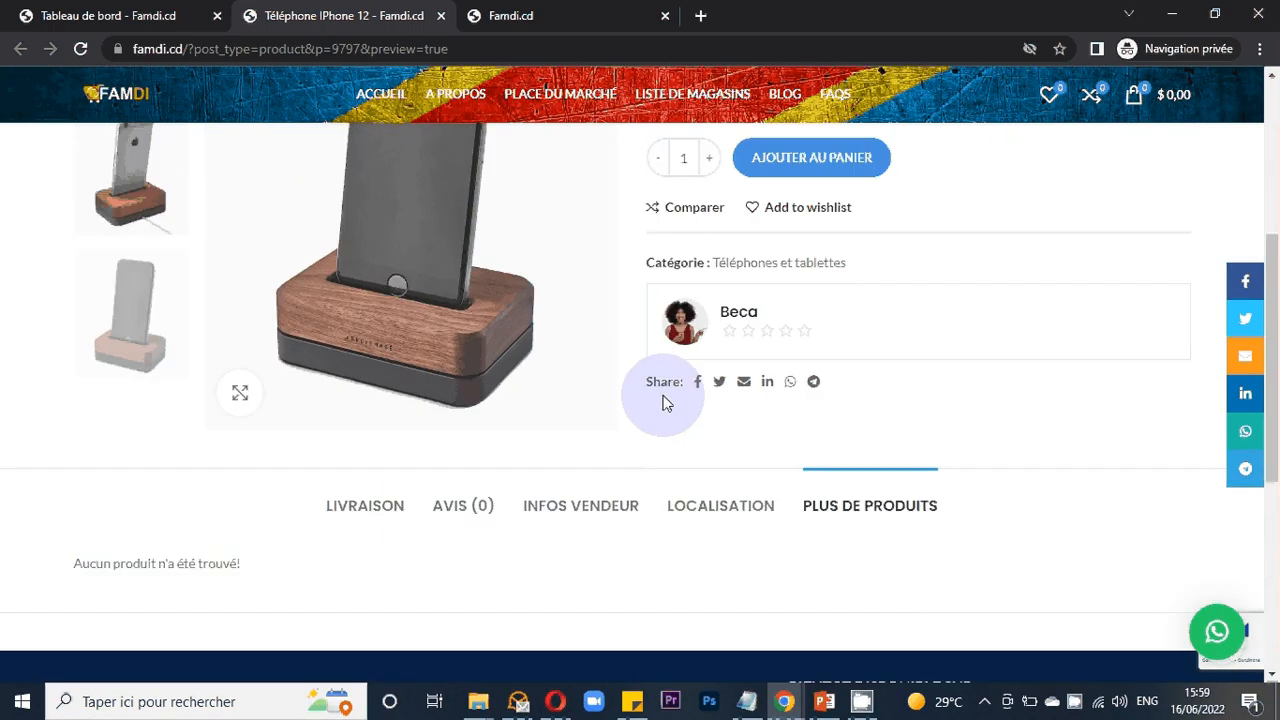
{"action": "scroll", "coordinate": [667, 402], "scroll_direction": "up", "scroll_amount": 3}
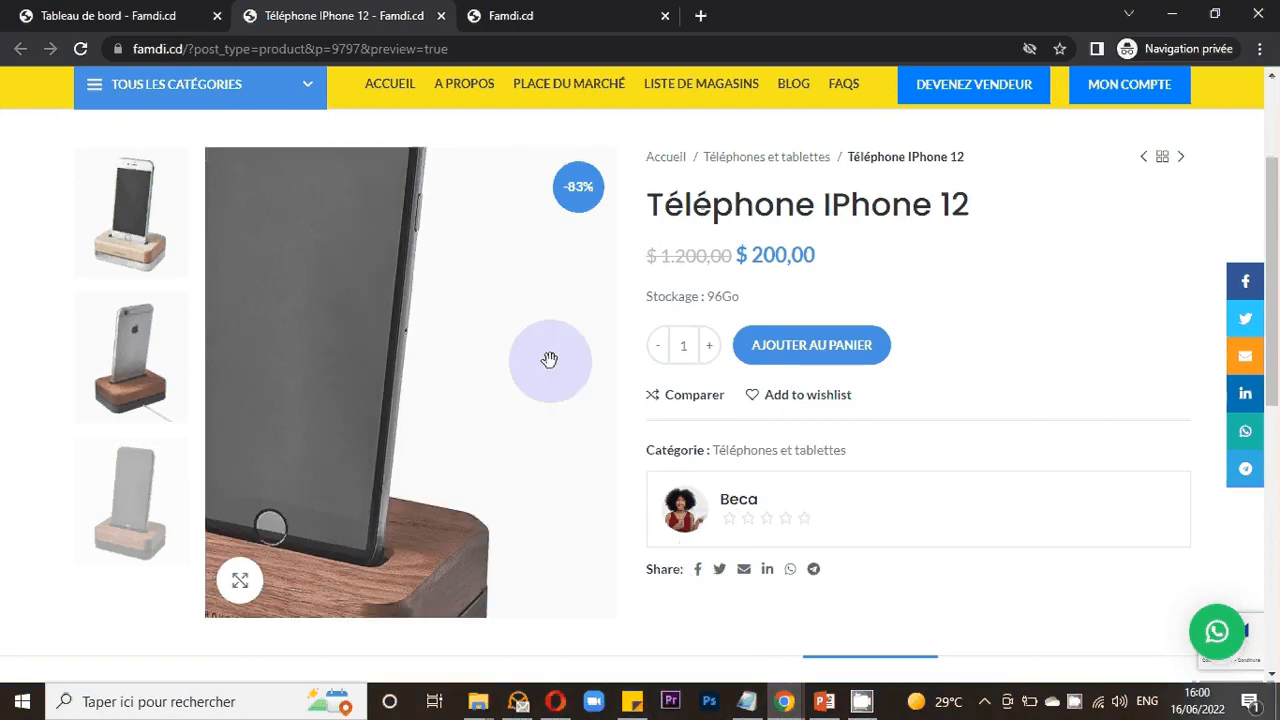
{"action": "scroll", "coordinate": [815, 435], "scroll_direction": "up", "scroll_amount": 2}
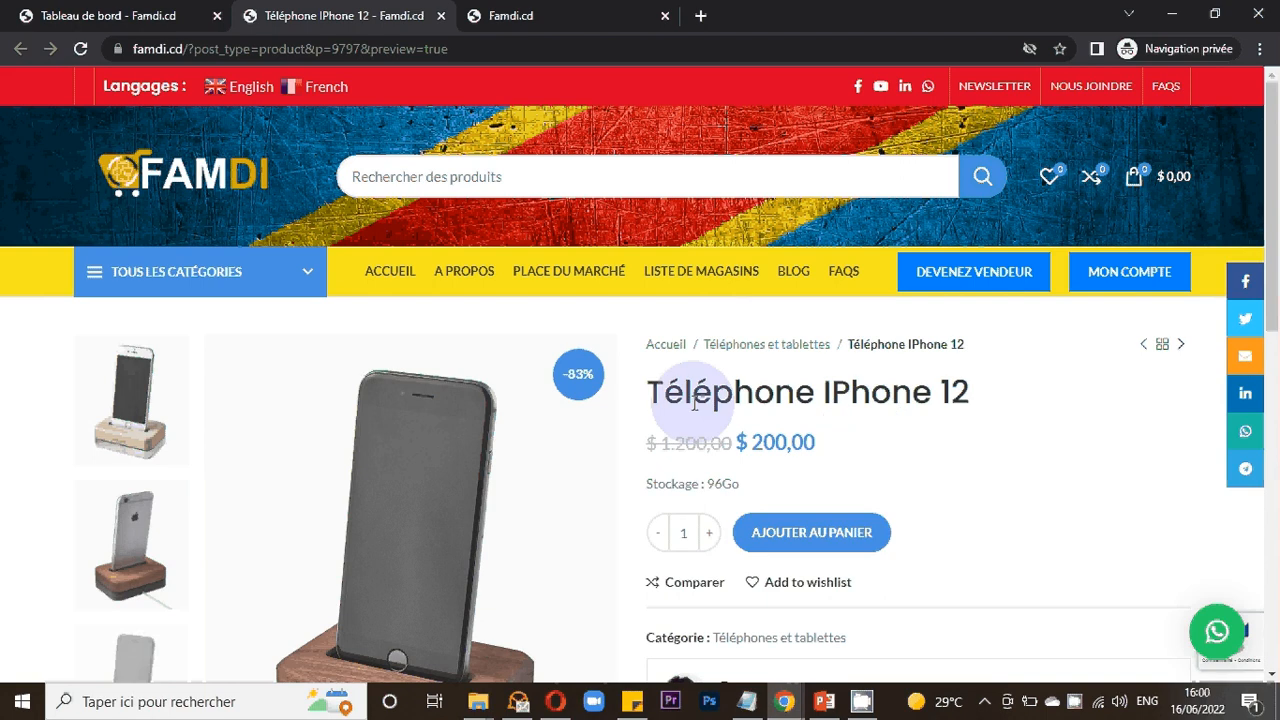
{"action": "scroll", "coordinate": [707, 447], "scroll_direction": "down", "scroll_amount": 1}
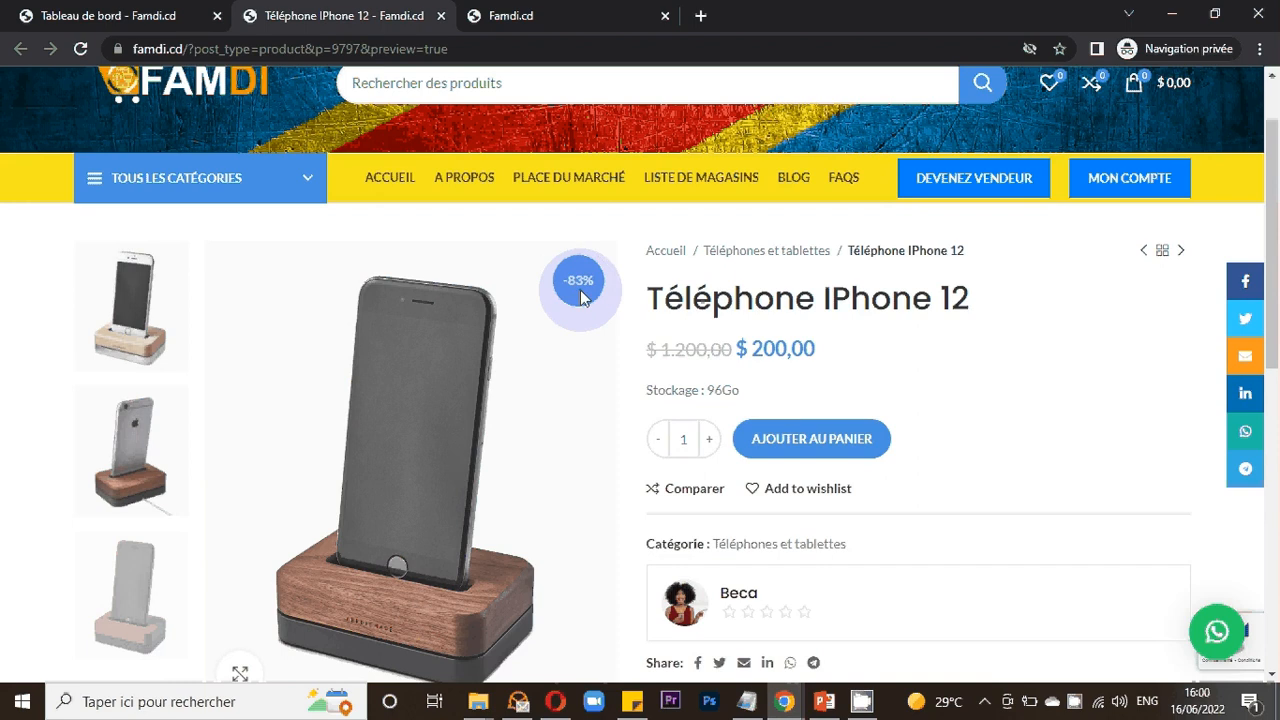
{"action": "scroll", "coordinate": [755, 448], "scroll_direction": "up", "scroll_amount": 1}
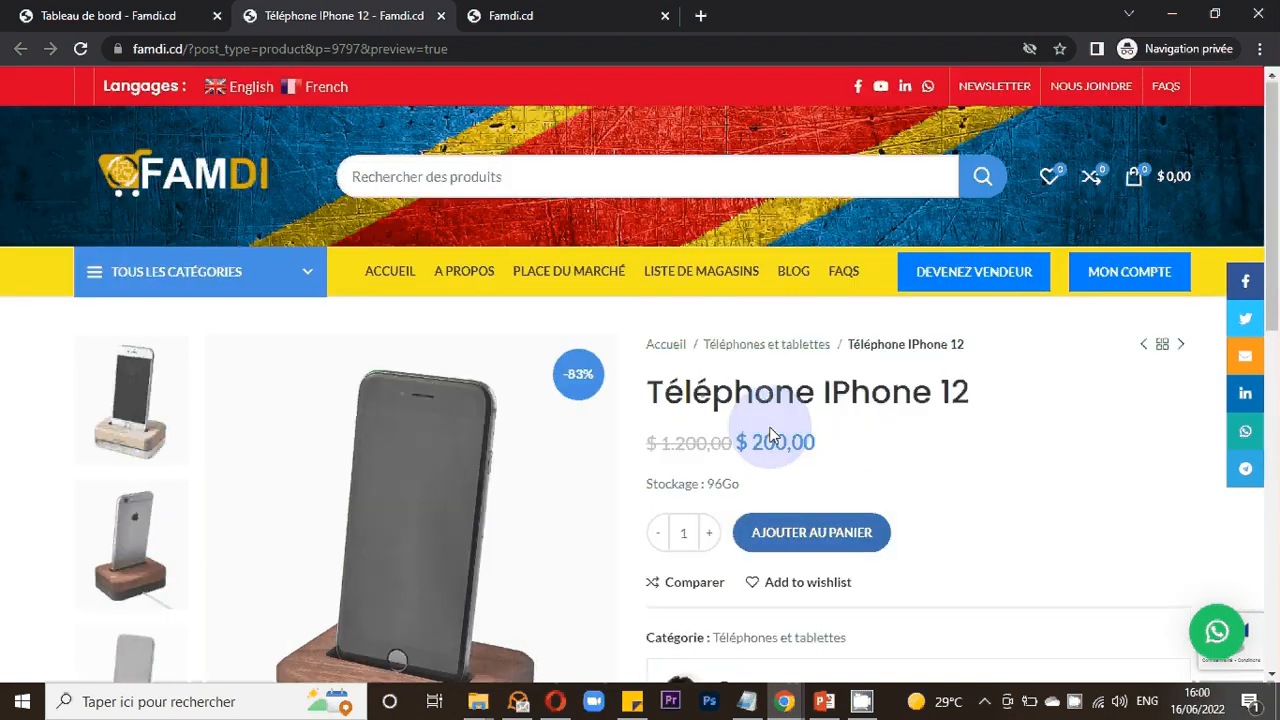
- Return to the dashboard's product edit form, set the reduced price to 1000, and save the product
{"action": "scroll", "coordinate": [770, 435], "scroll_direction": "down", "scroll_amount": 1}
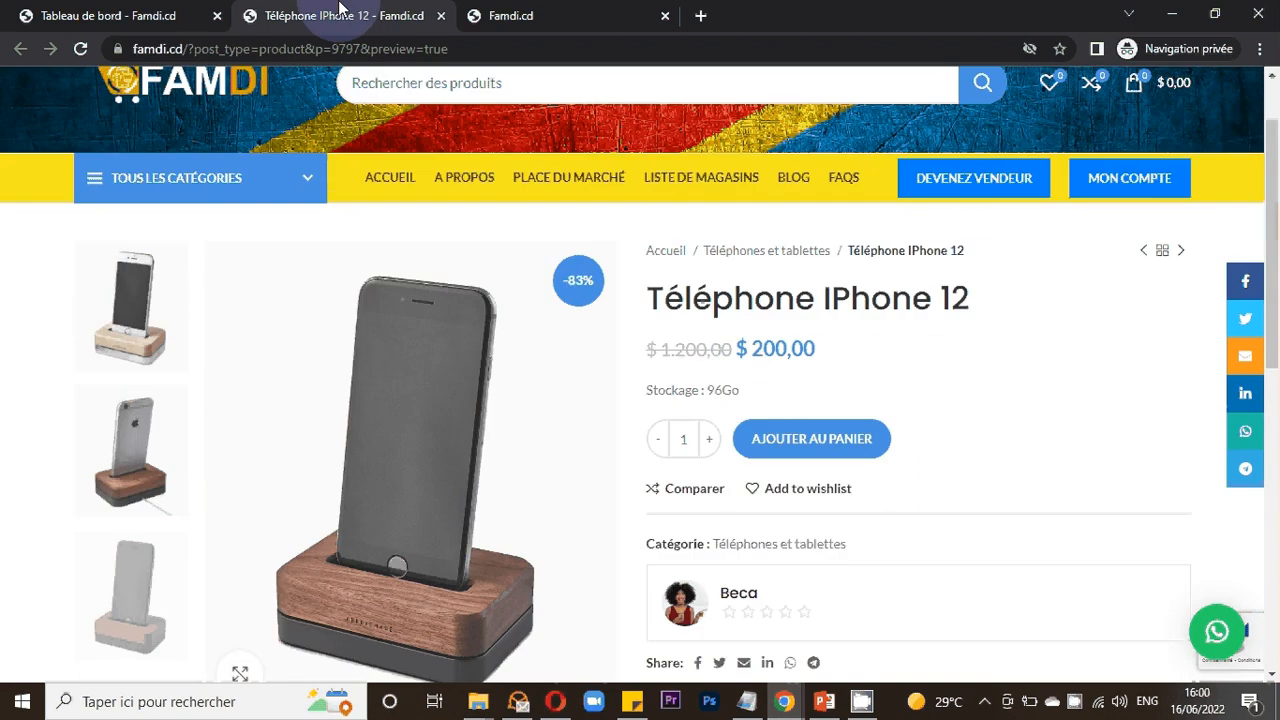
{"action": "left_click", "coordinate": [168, 20]}
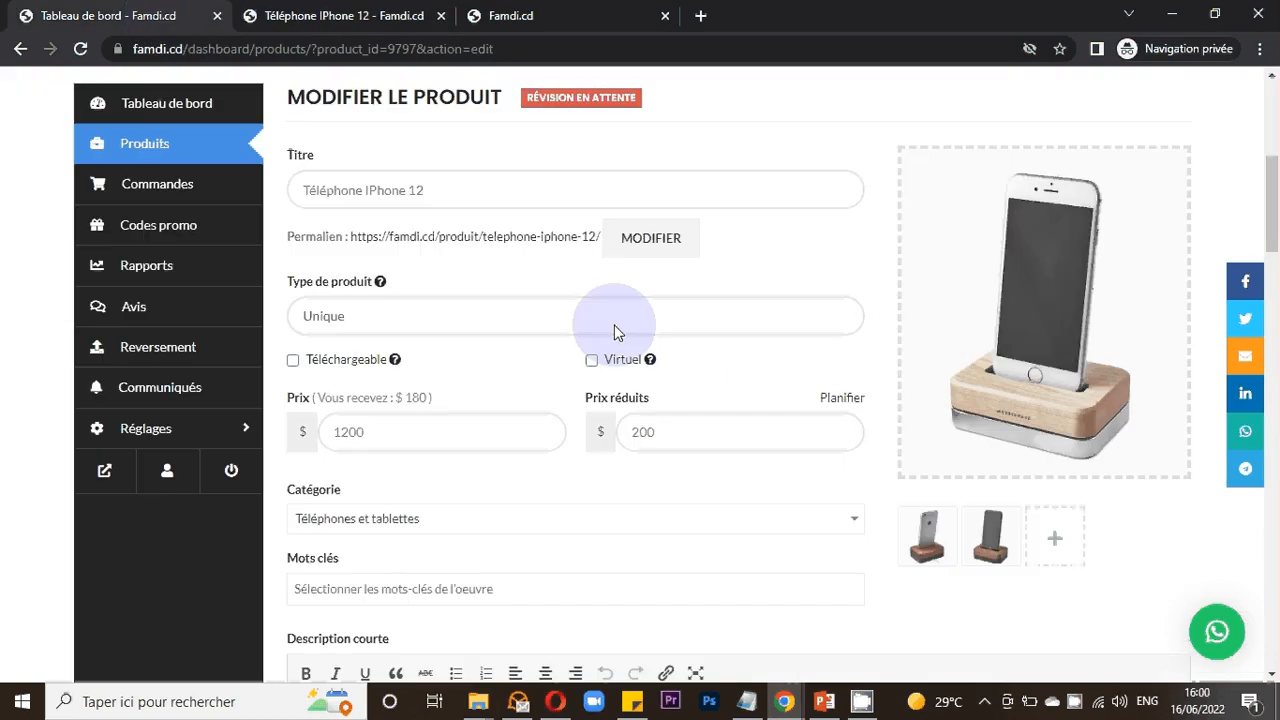
{"action": "scroll", "coordinate": [677, 321], "scroll_direction": "down", "scroll_amount": 1}
{"action": "double_click", "coordinate": [672, 334]}
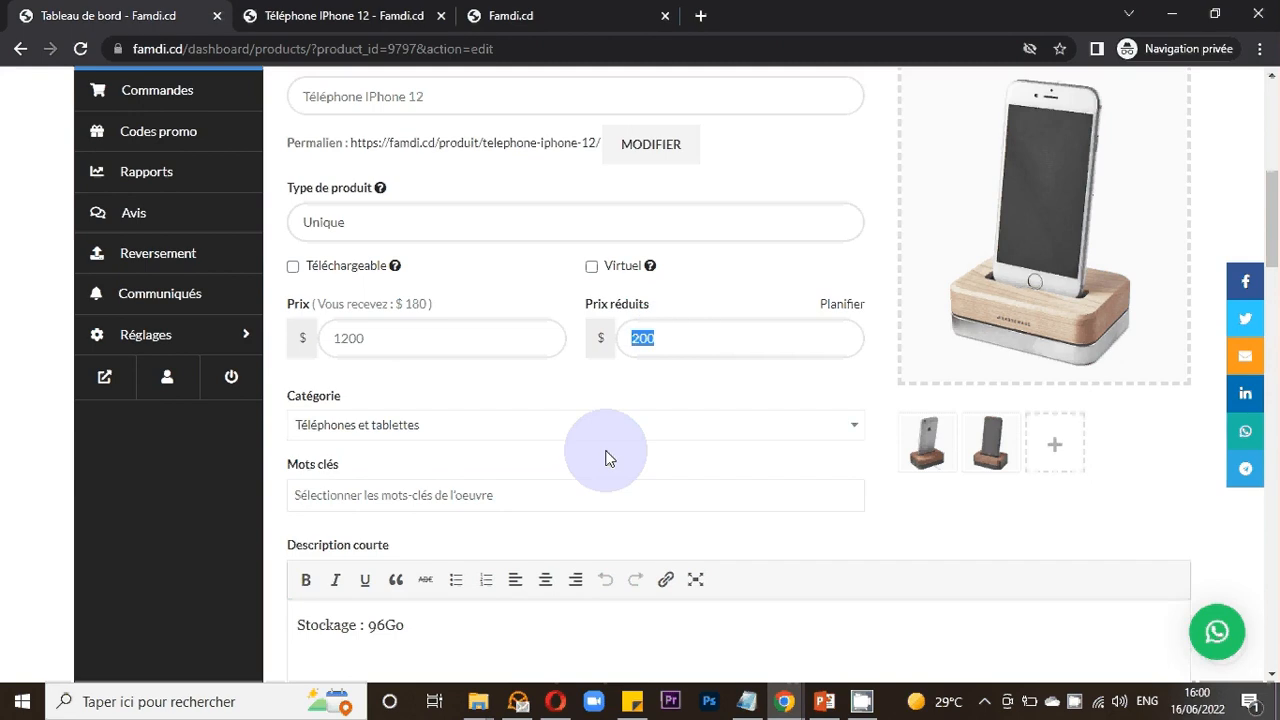
{"action": "type", "text": "10"}
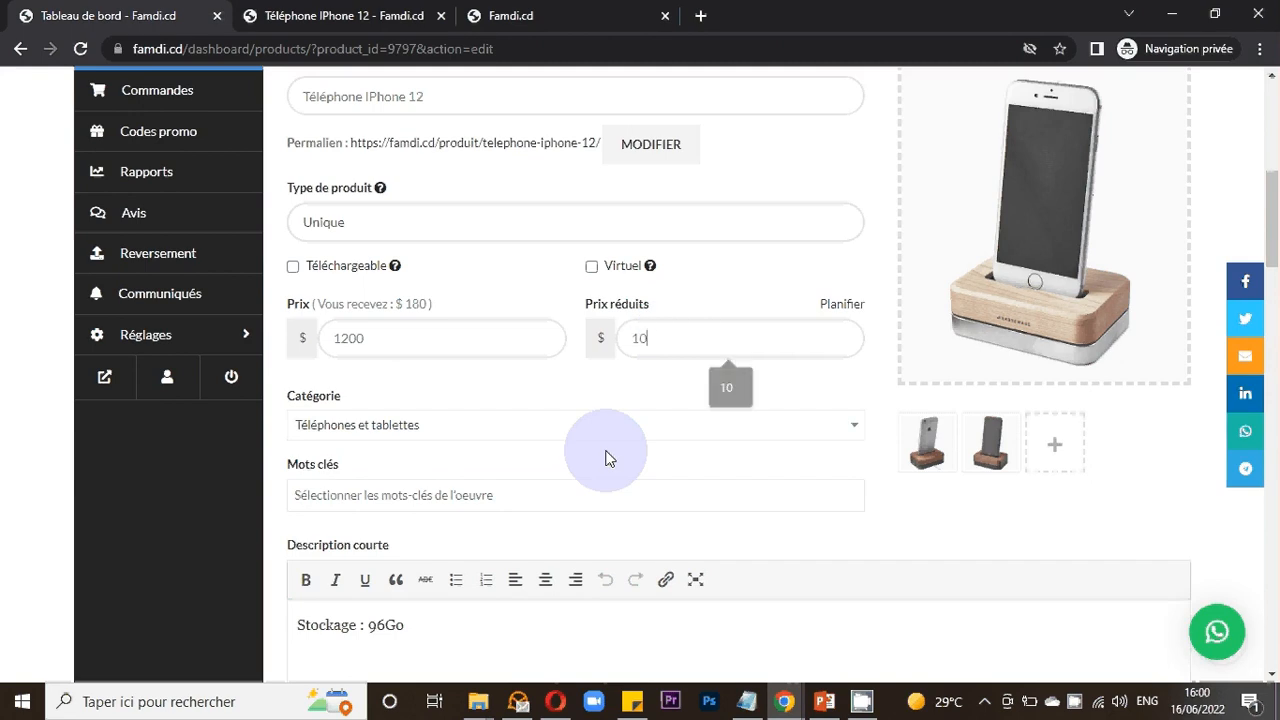
{"action": "type", "text": "00"}
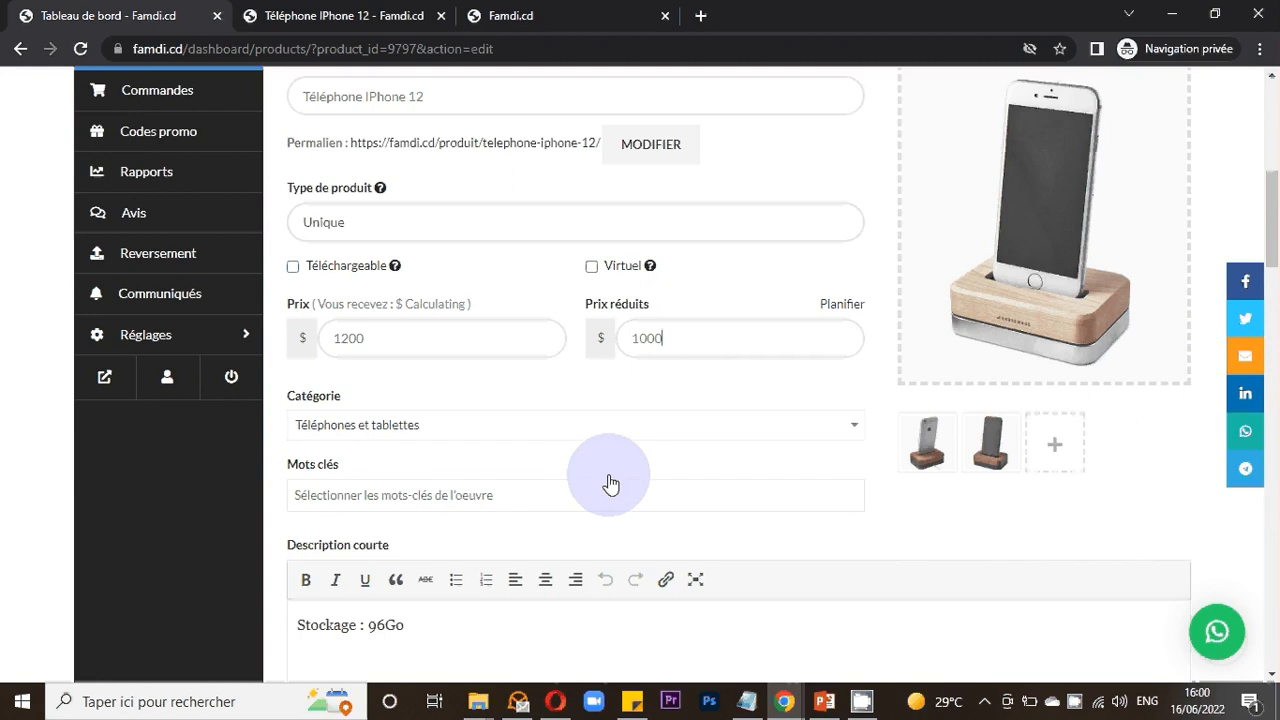
{"action": "scroll", "coordinate": [700, 460], "scroll_direction": "up", "scroll_amount": 5}
{"action": "scroll", "coordinate": [748, 440], "scroll_direction": "down", "scroll_amount": 15}
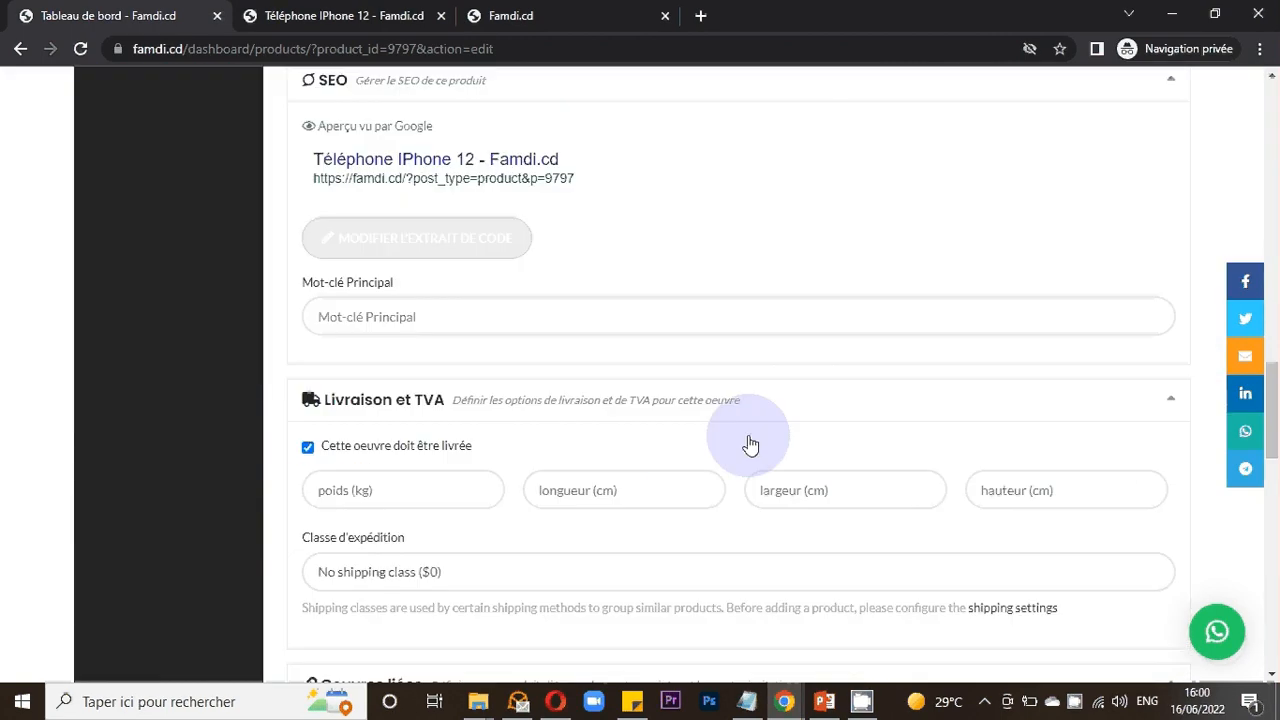
{"action": "scroll", "coordinate": [750, 445], "scroll_direction": "down", "scroll_amount": 9}
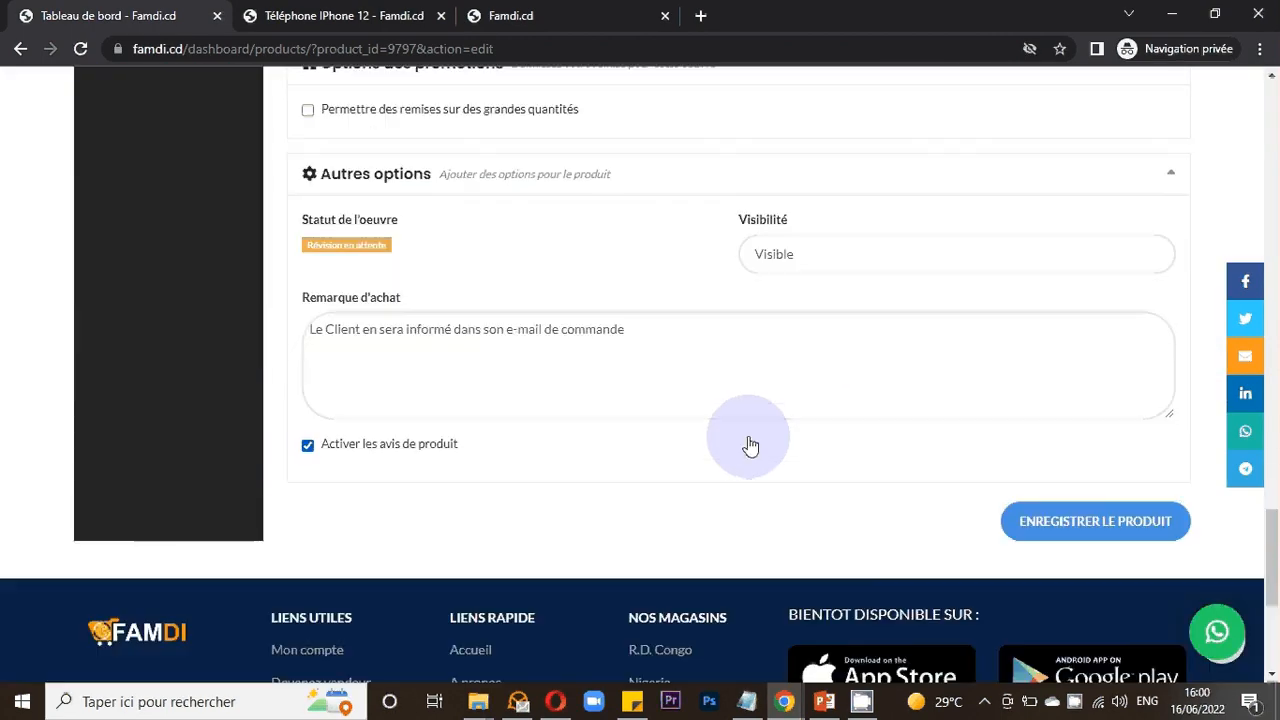
{"action": "scroll", "coordinate": [750, 440], "scroll_direction": "down", "scroll_amount": 2}
{"action": "scroll", "coordinate": [750, 444], "scroll_direction": "up", "scroll_amount": 2}
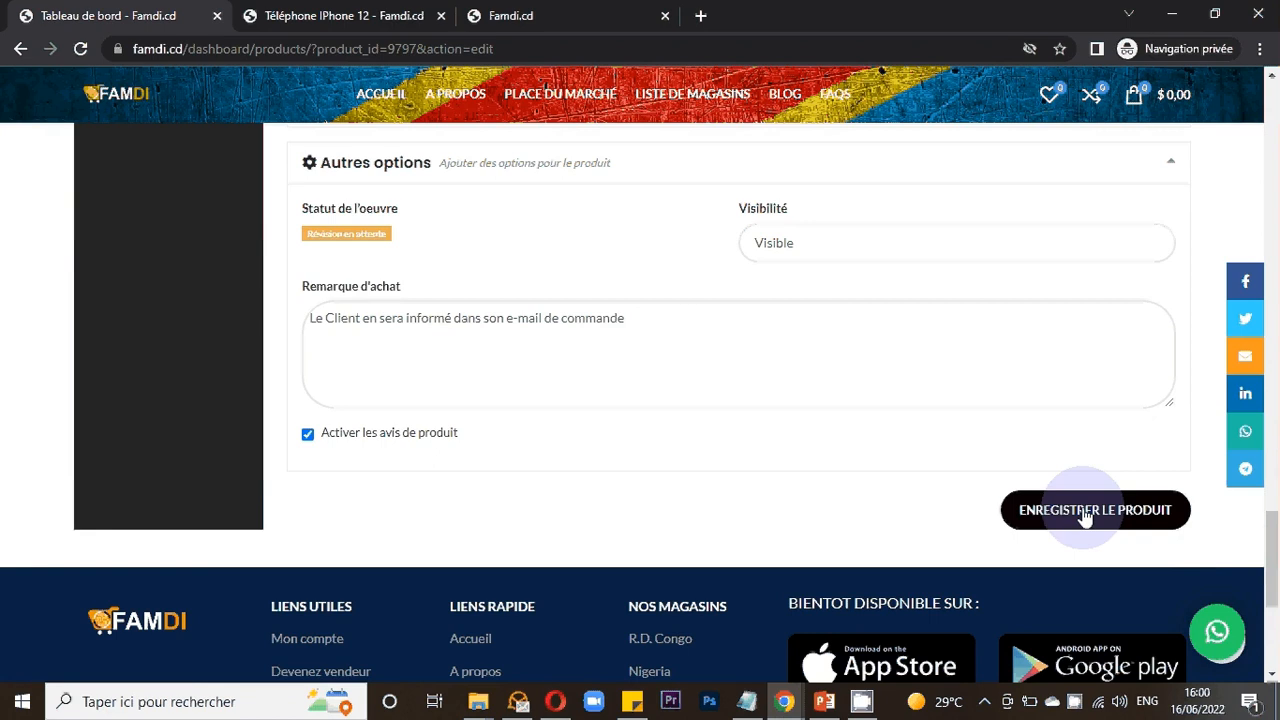
{"action": "left_click", "coordinate": [1080, 517]}
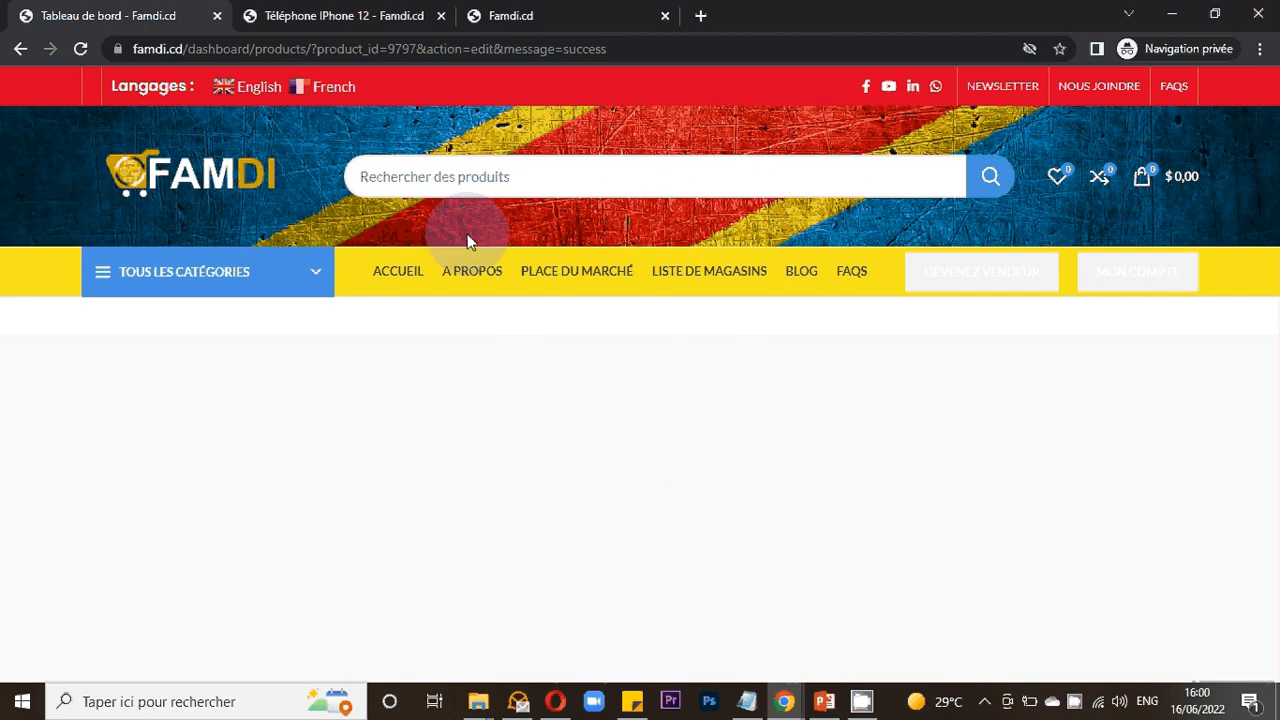
- Reload the product's public preview page to check the updated price
{"action": "left_click", "coordinate": [362, 20]}
{"action": "left_click", "coordinate": [280, 150]}
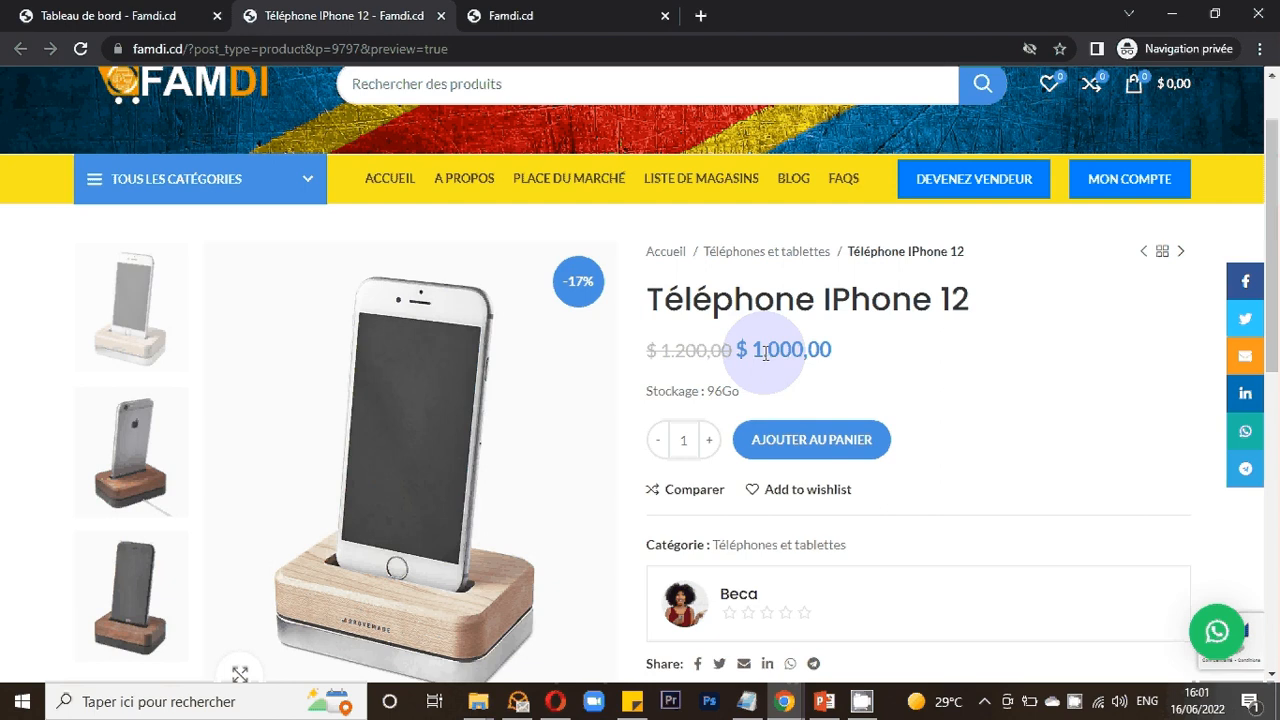
{"action": "key", "text": "ctrl+shift+Tab"}
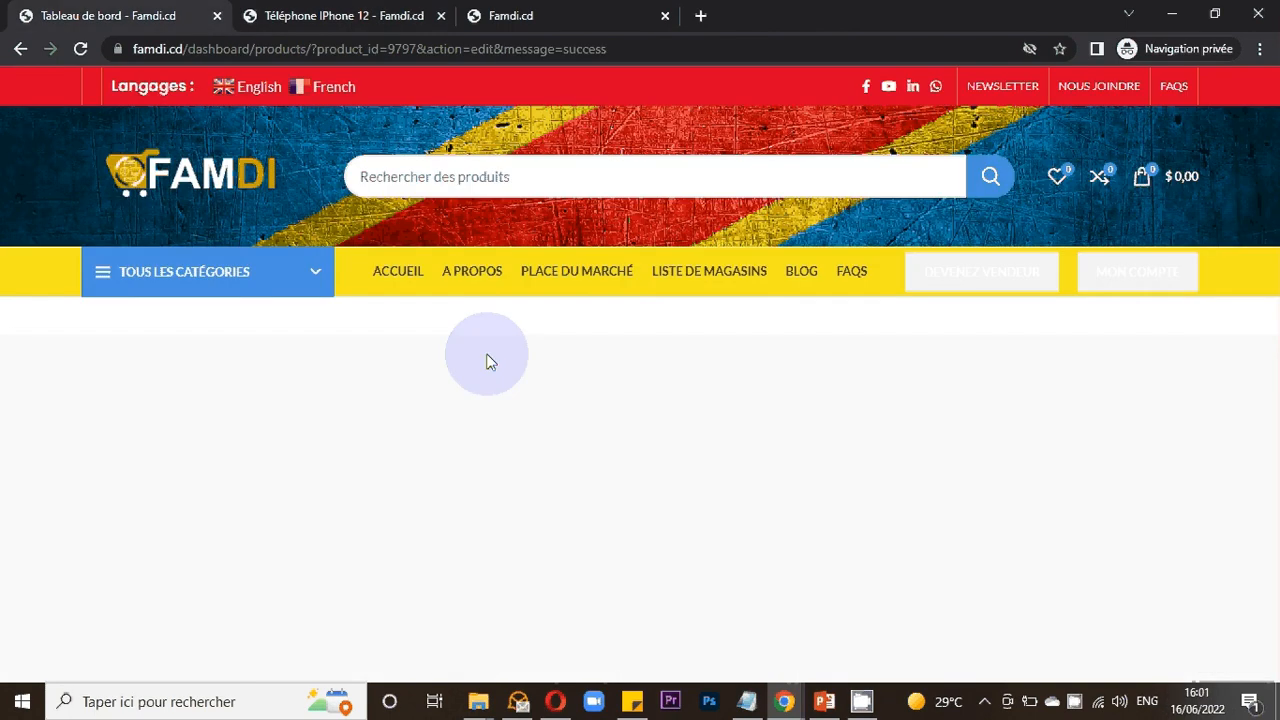
- Reload the product edit form and review its fields and the product type options
{"action": "key", "text": "F5"}
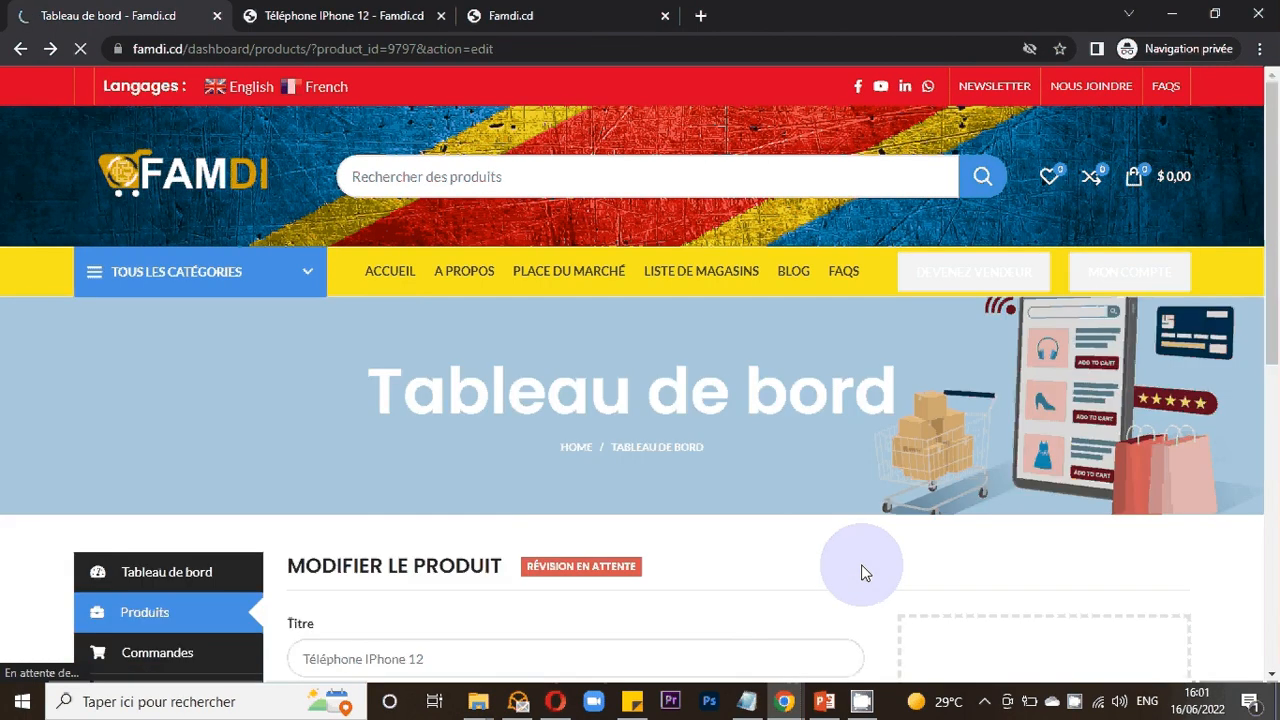
{"action": "scroll", "coordinate": [861, 570], "scroll_direction": "up", "scroll_amount": 5}
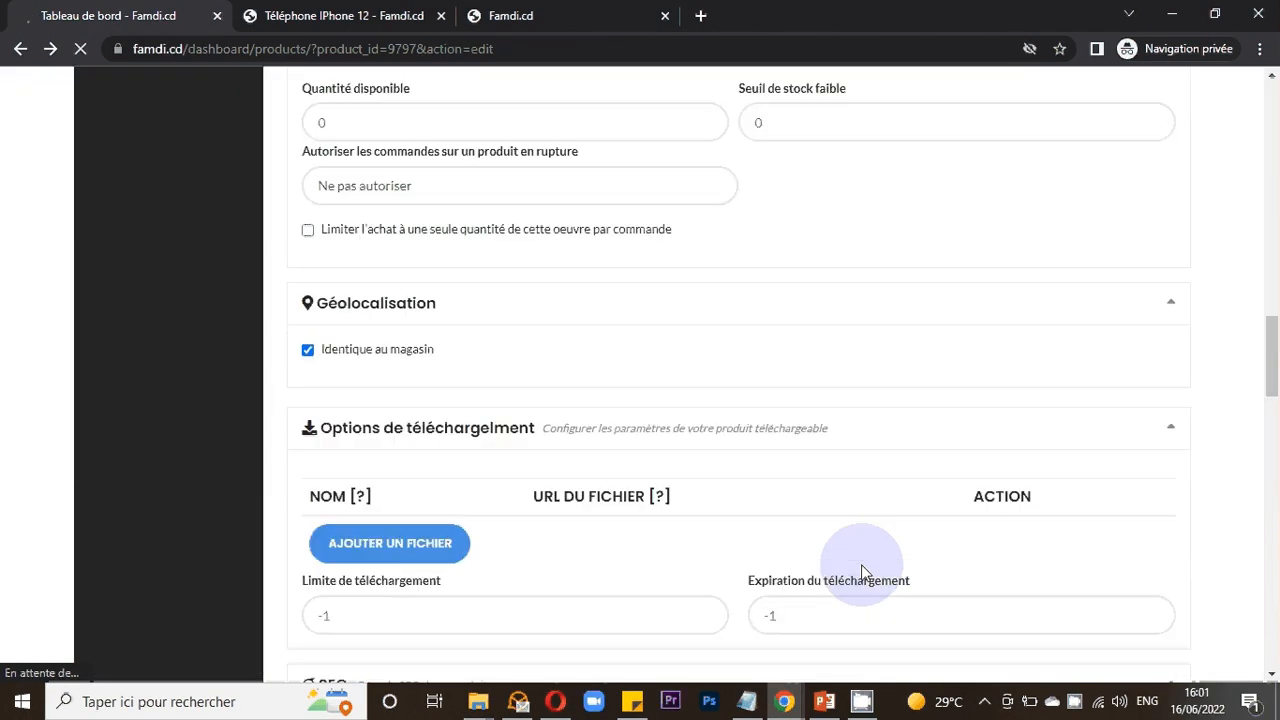
{"action": "scroll", "coordinate": [863, 572], "scroll_direction": "up", "scroll_amount": 5}
{"action": "scroll", "coordinate": [865, 573], "scroll_direction": "up", "scroll_amount": 10}
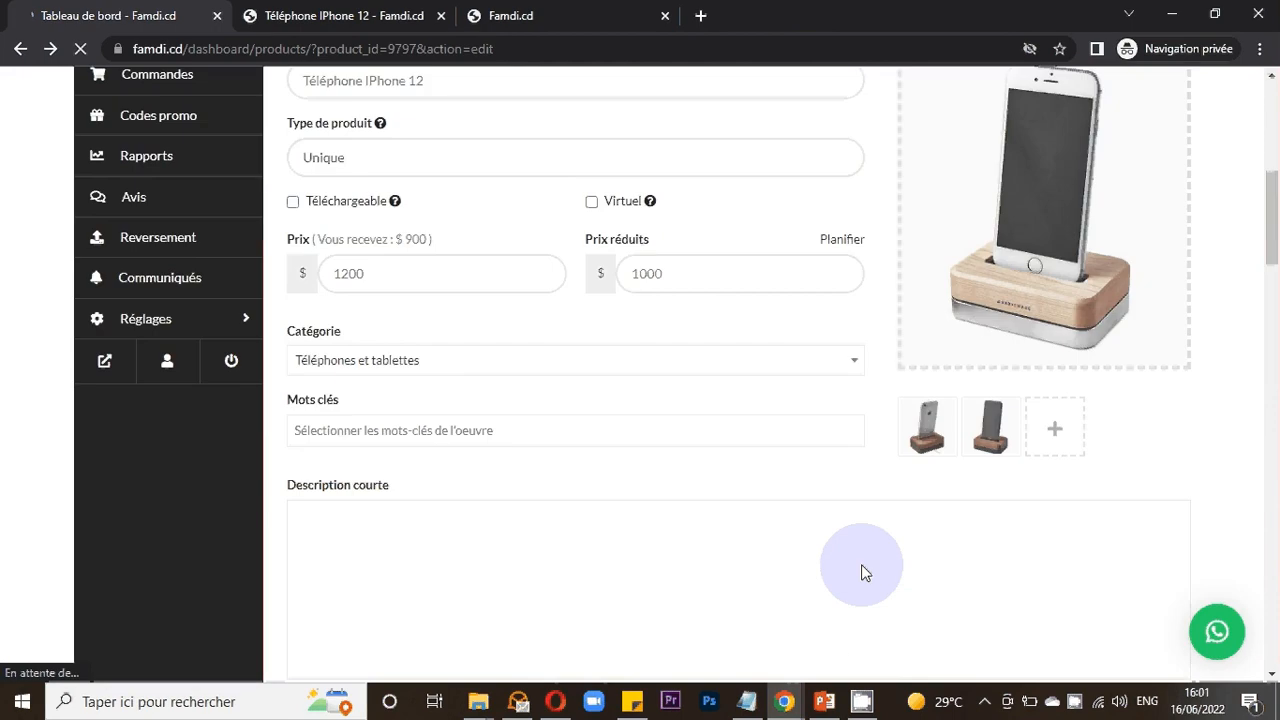
{"action": "scroll", "coordinate": [865, 573], "scroll_direction": "down", "scroll_amount": 2}
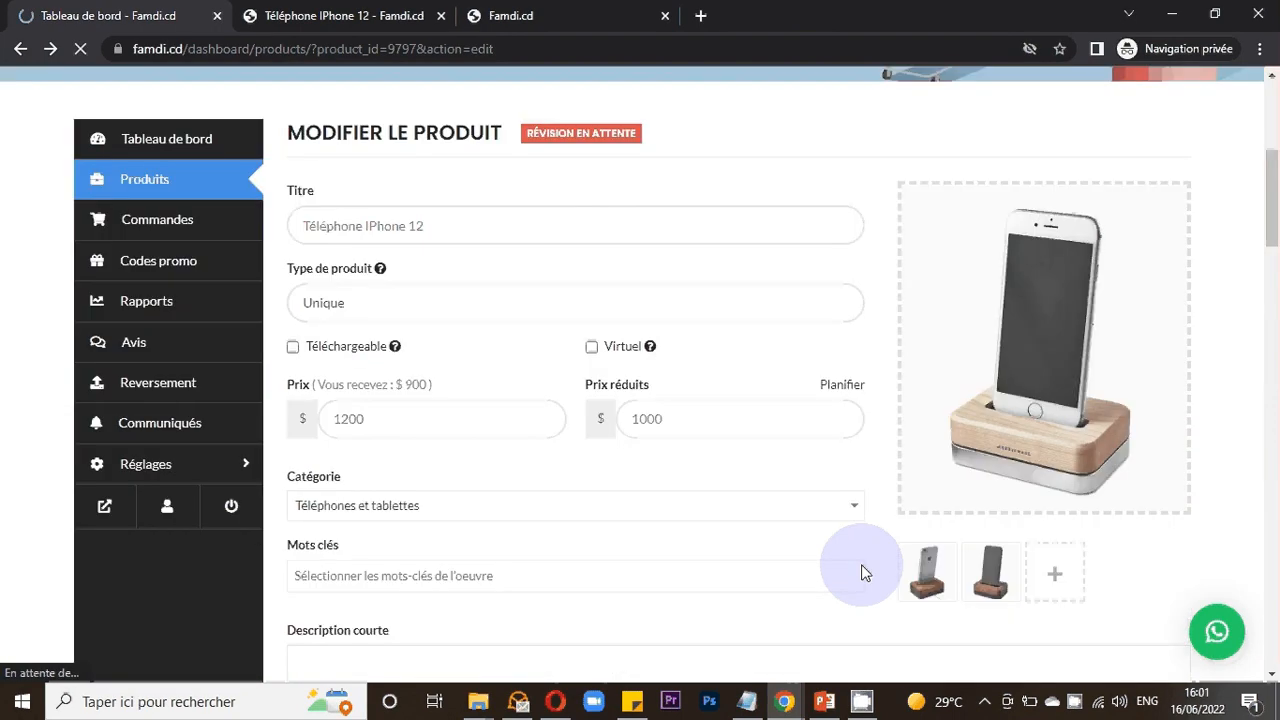
{"action": "scroll", "coordinate": [865, 573], "scroll_direction": "down", "scroll_amount": 1}
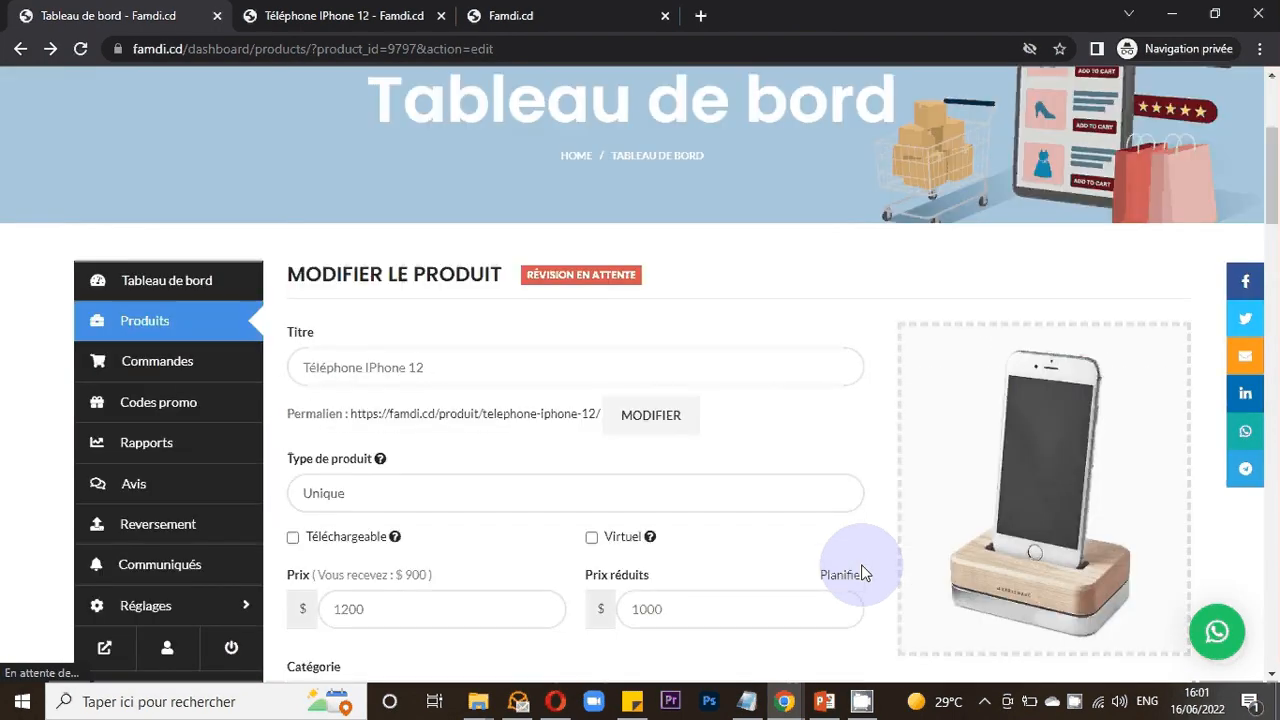
{"action": "scroll", "coordinate": [865, 573], "scroll_direction": "down", "scroll_amount": 2}
{"action": "scroll", "coordinate": [865, 573], "scroll_direction": "down", "scroll_amount": 3}
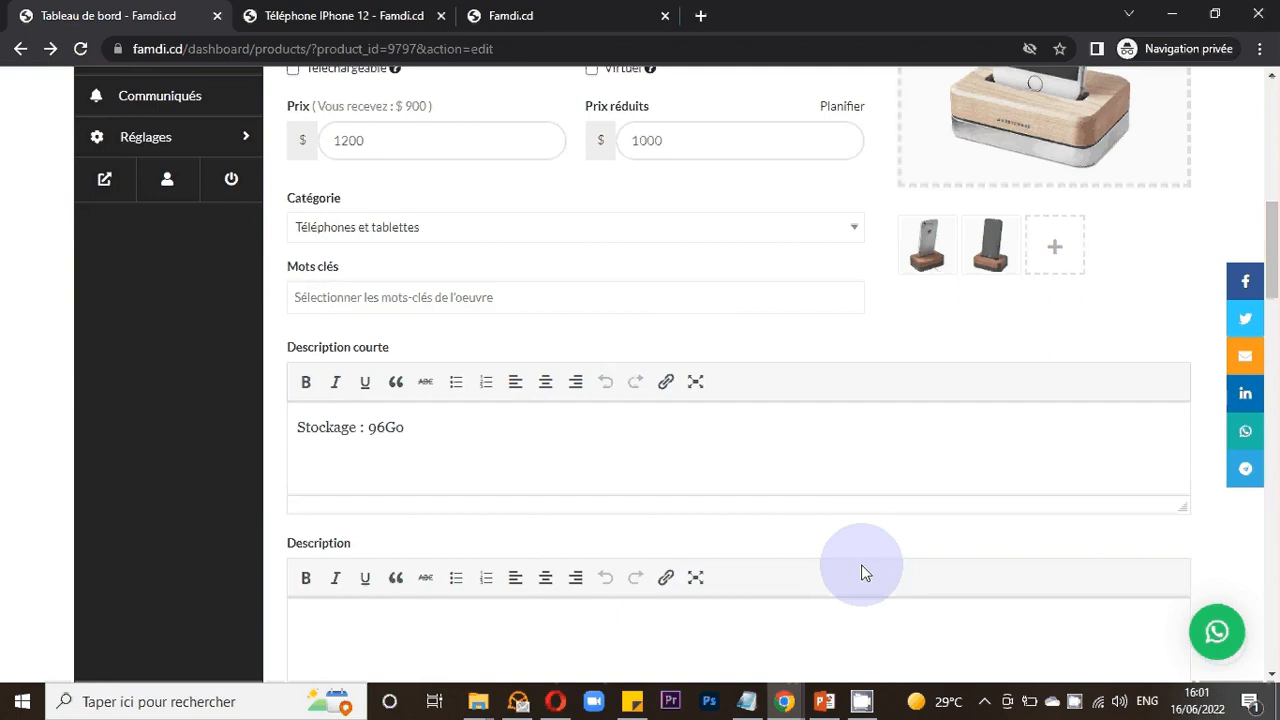
{"action": "scroll", "coordinate": [865, 573], "scroll_direction": "up", "scroll_amount": 1}
{"action": "scroll", "coordinate": [865, 573], "scroll_direction": "up", "scroll_amount": 1}
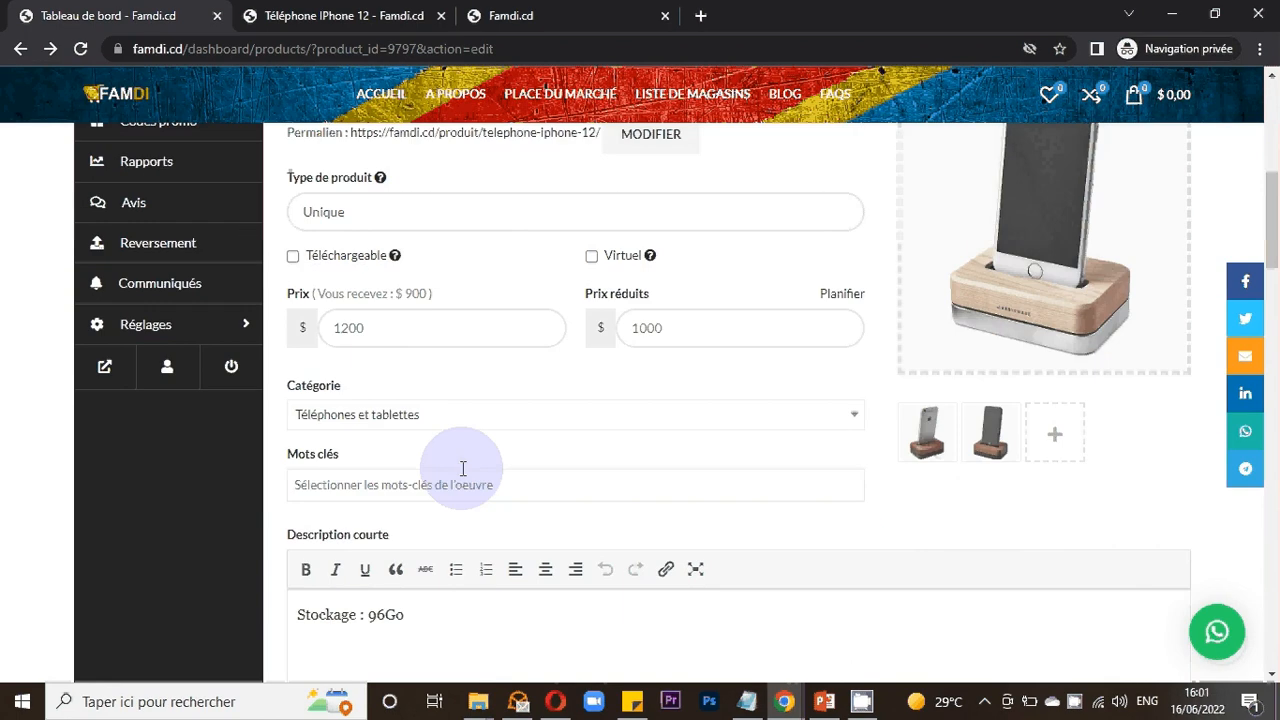
{"action": "scroll", "coordinate": [463, 468], "scroll_direction": "up", "scroll_amount": 1}
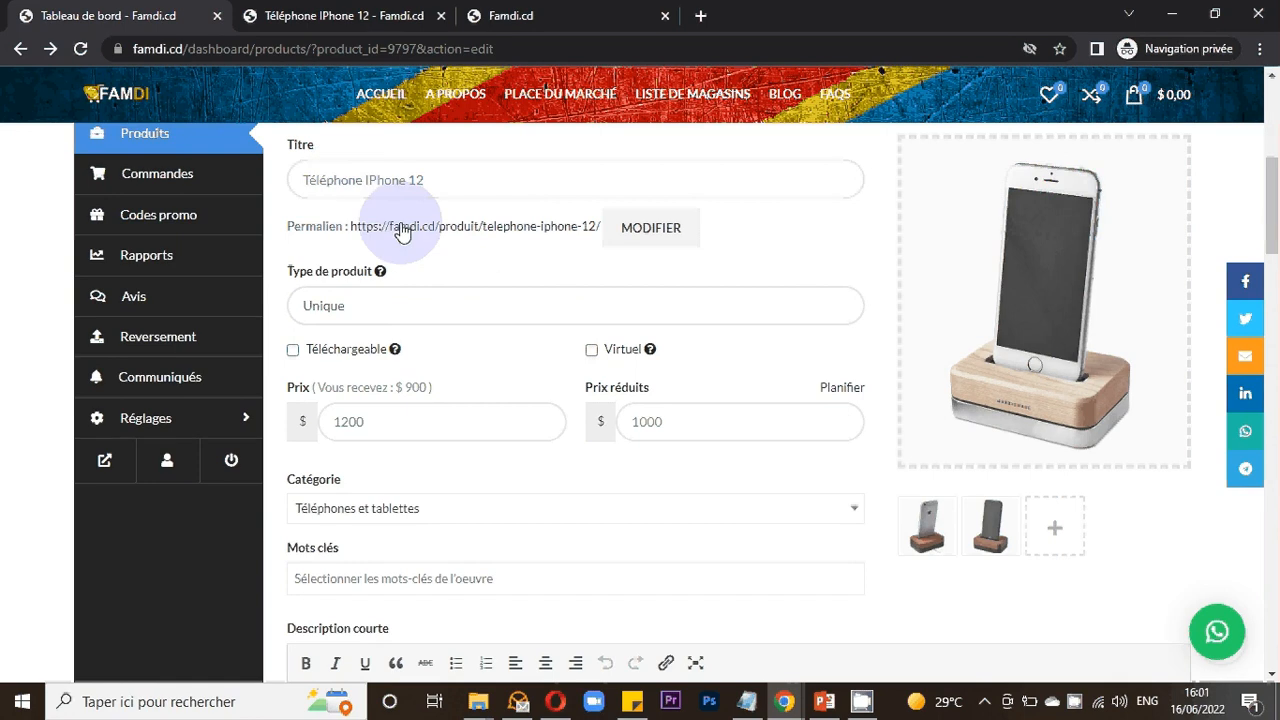
{"action": "left_click", "coordinate": [376, 305]}
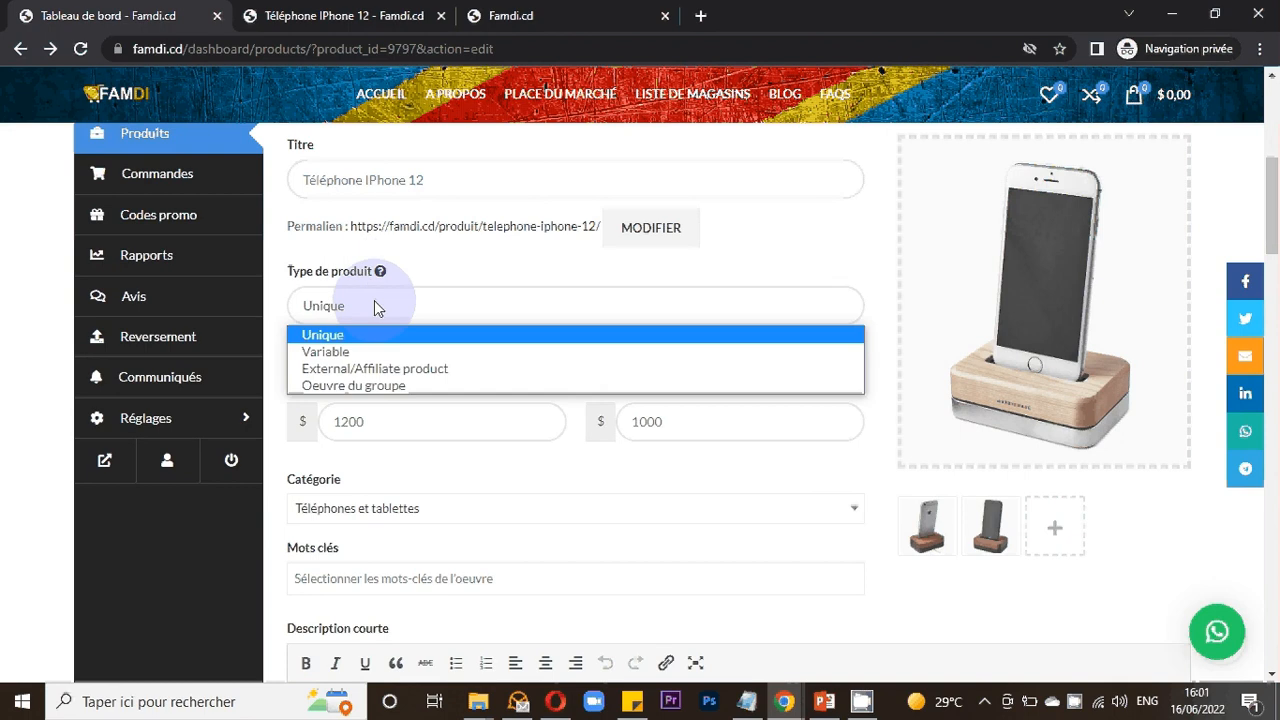
{"action": "left_click", "coordinate": [379, 338]}
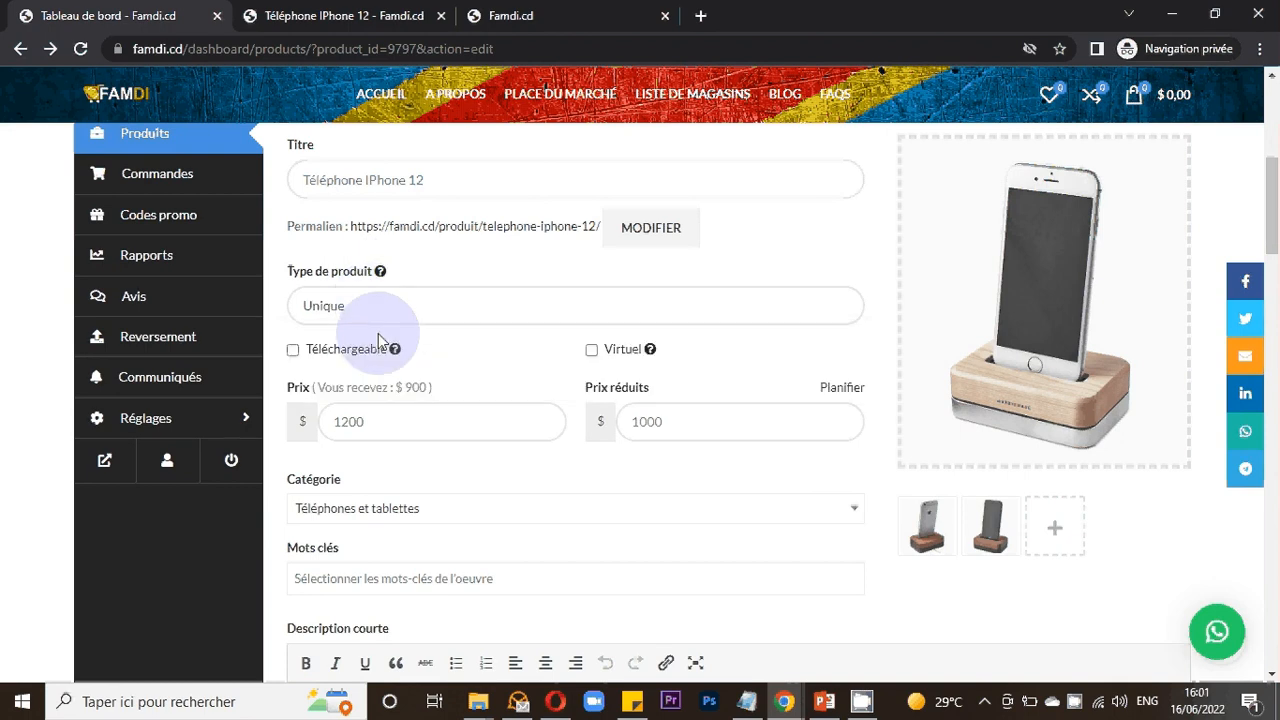
- Mark the product as Téléchargeable and move to its download options section
{"action": "scroll", "coordinate": [413, 316], "scroll_direction": "down", "scroll_amount": 2}
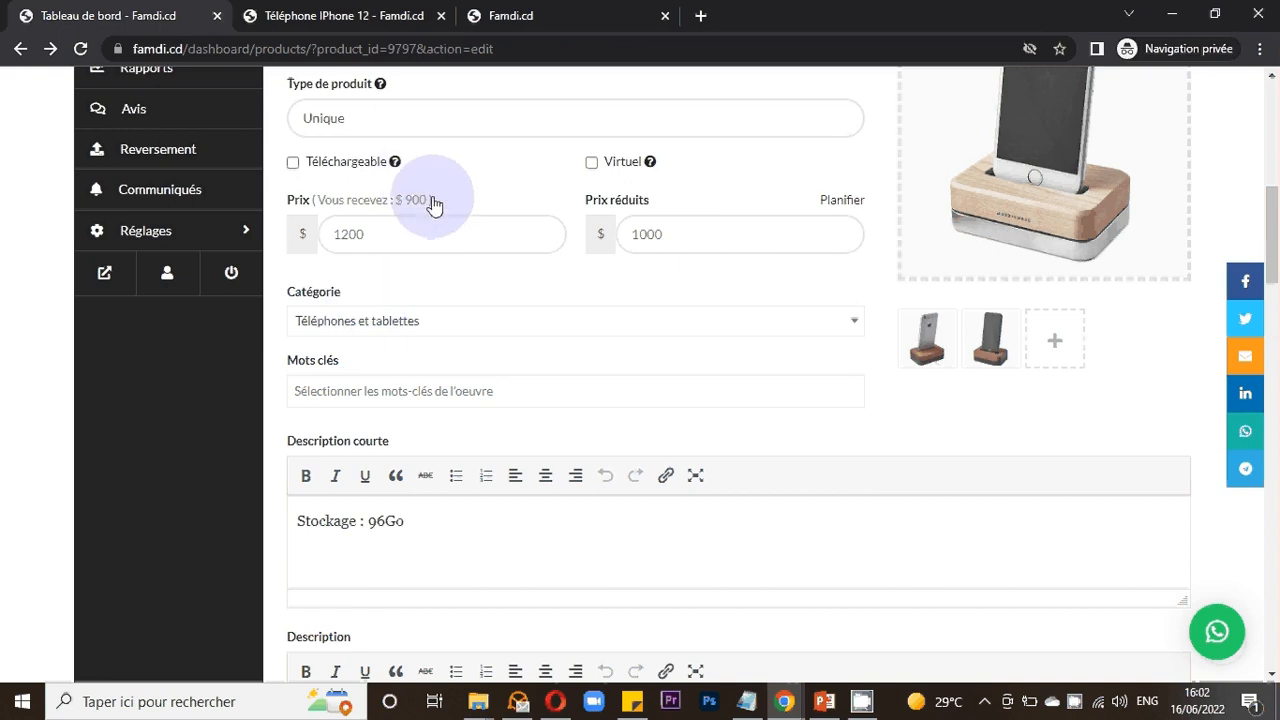
{"action": "scroll", "coordinate": [432, 204], "scroll_direction": "up", "scroll_amount": 1}
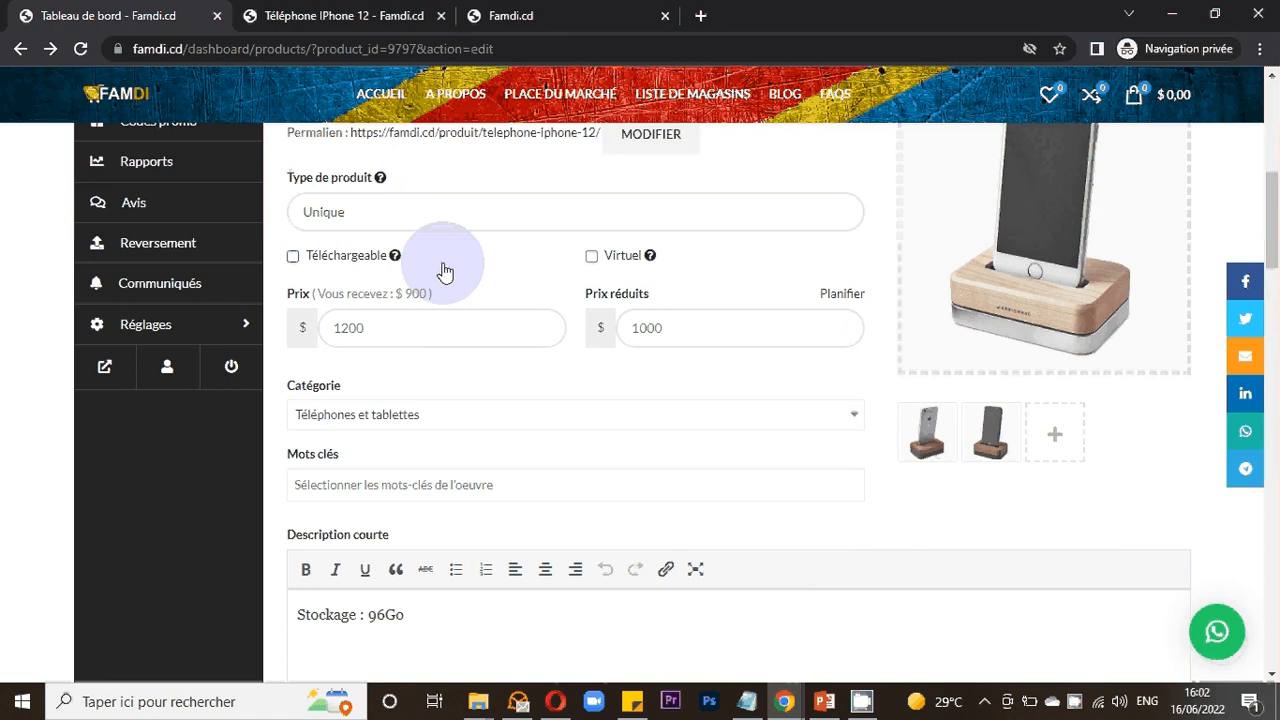
{"action": "left_click", "coordinate": [293, 258]}
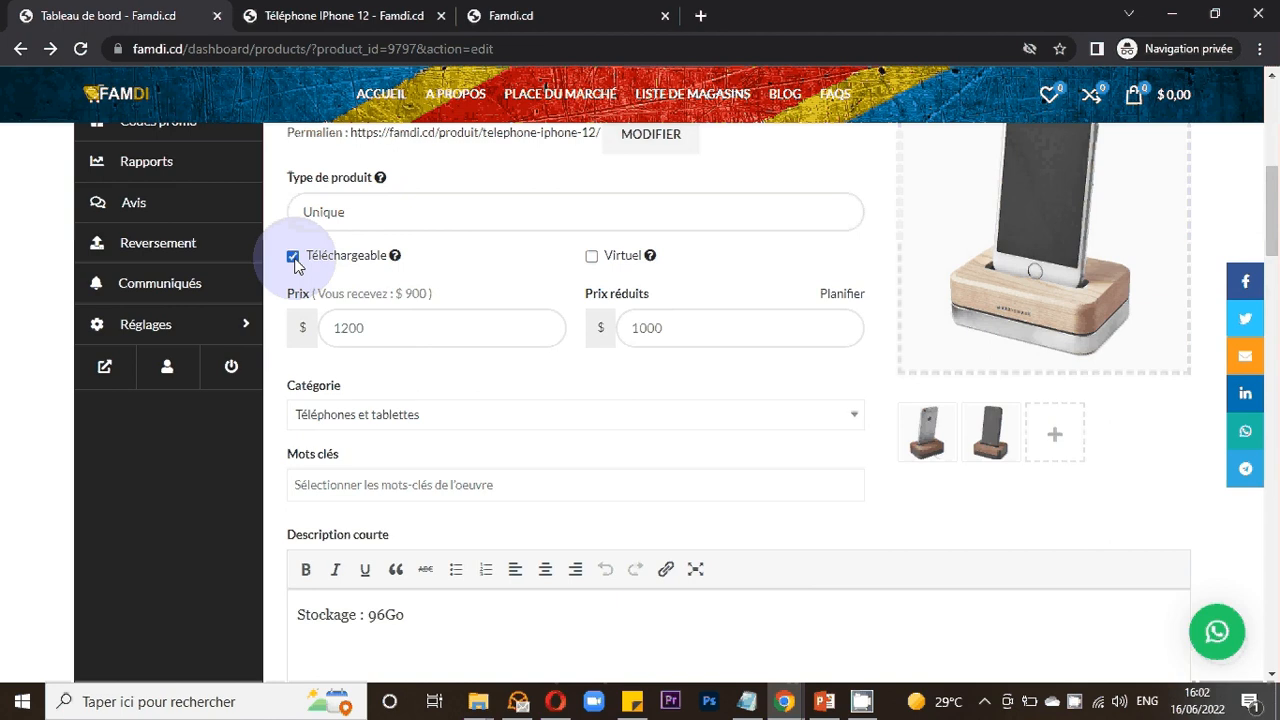
{"action": "scroll", "coordinate": [415, 327], "scroll_direction": "down", "scroll_amount": 2}
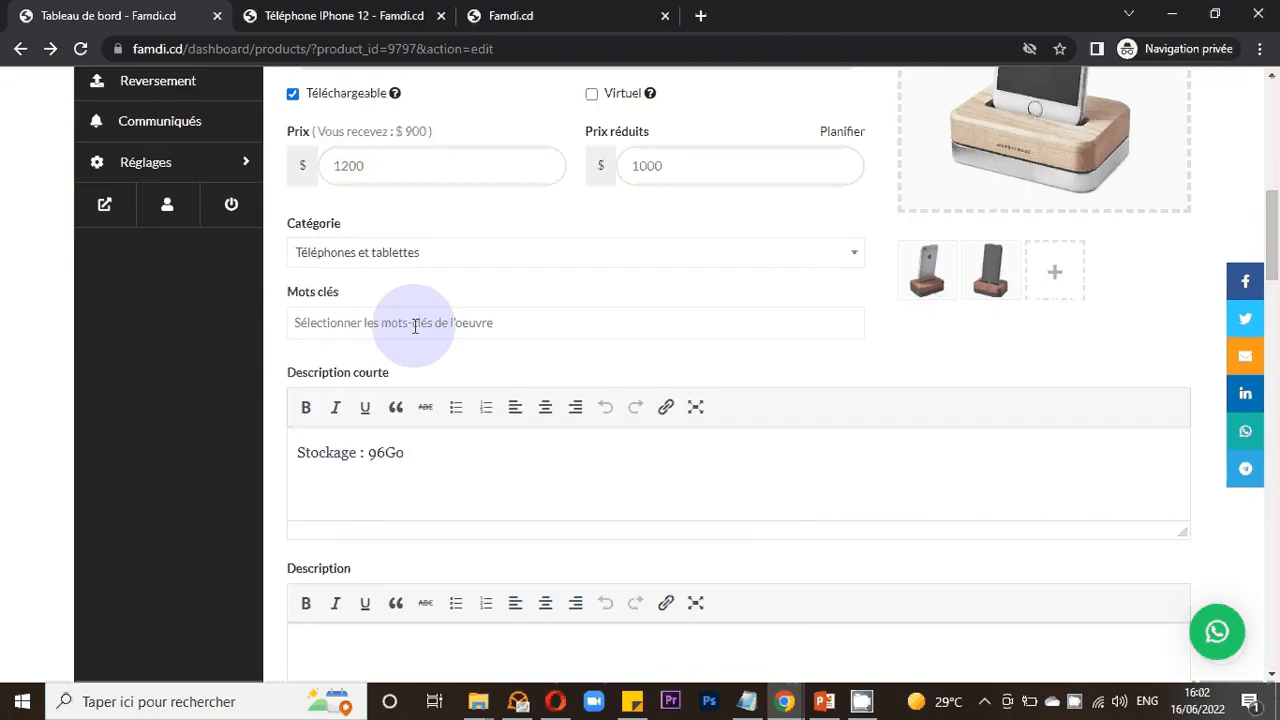
{"action": "scroll", "coordinate": [415, 327], "scroll_direction": "down", "scroll_amount": 3}
{"action": "scroll", "coordinate": [415, 327], "scroll_direction": "down", "scroll_amount": 4}
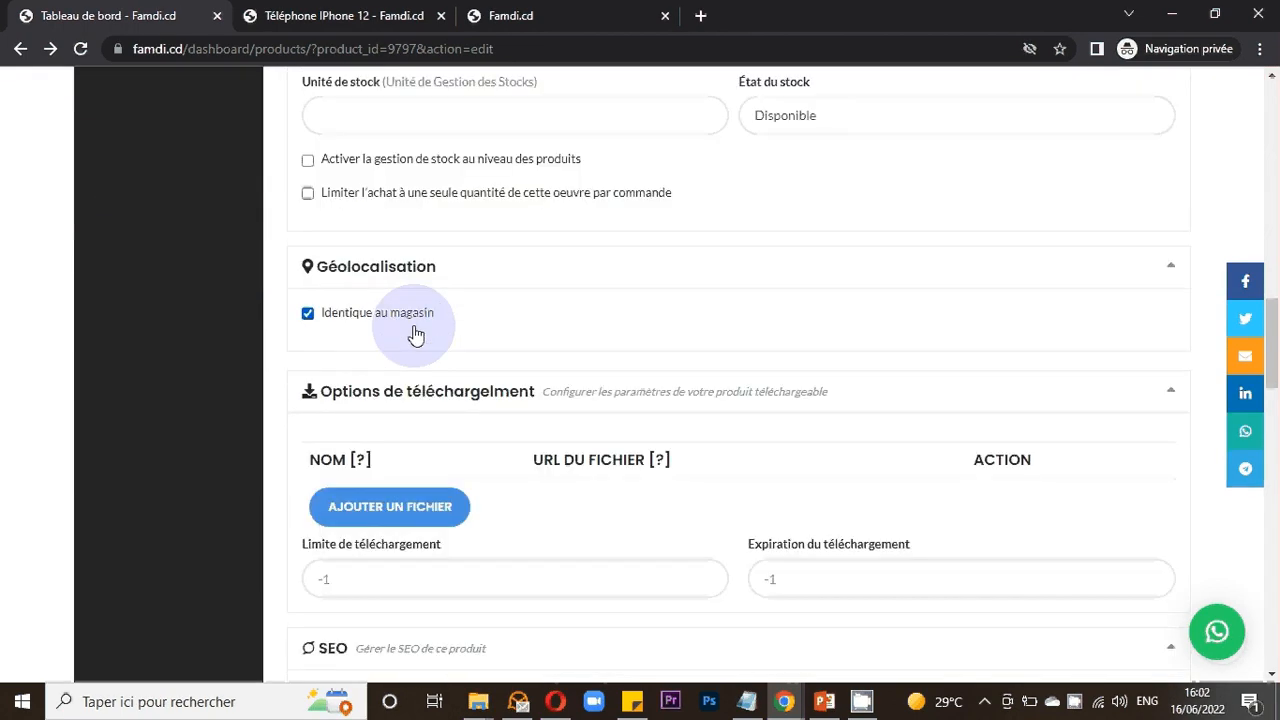
{"action": "scroll", "coordinate": [415, 330], "scroll_direction": "down", "scroll_amount": 2}
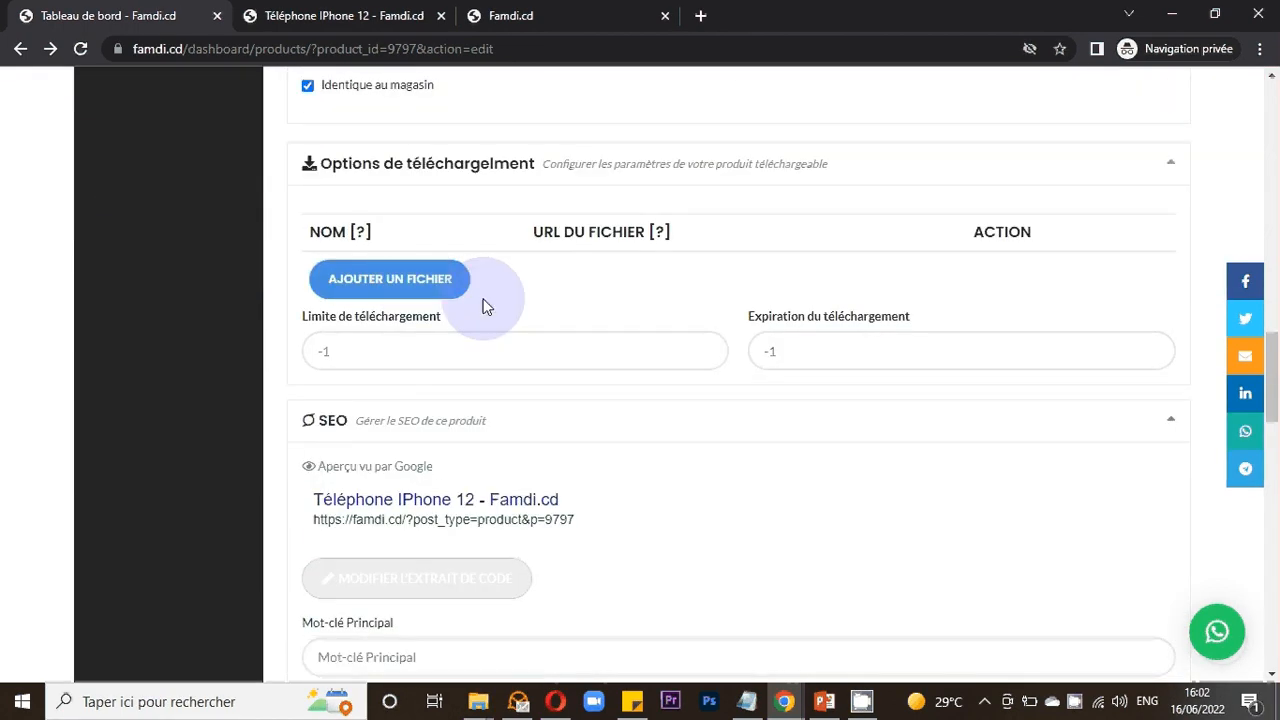
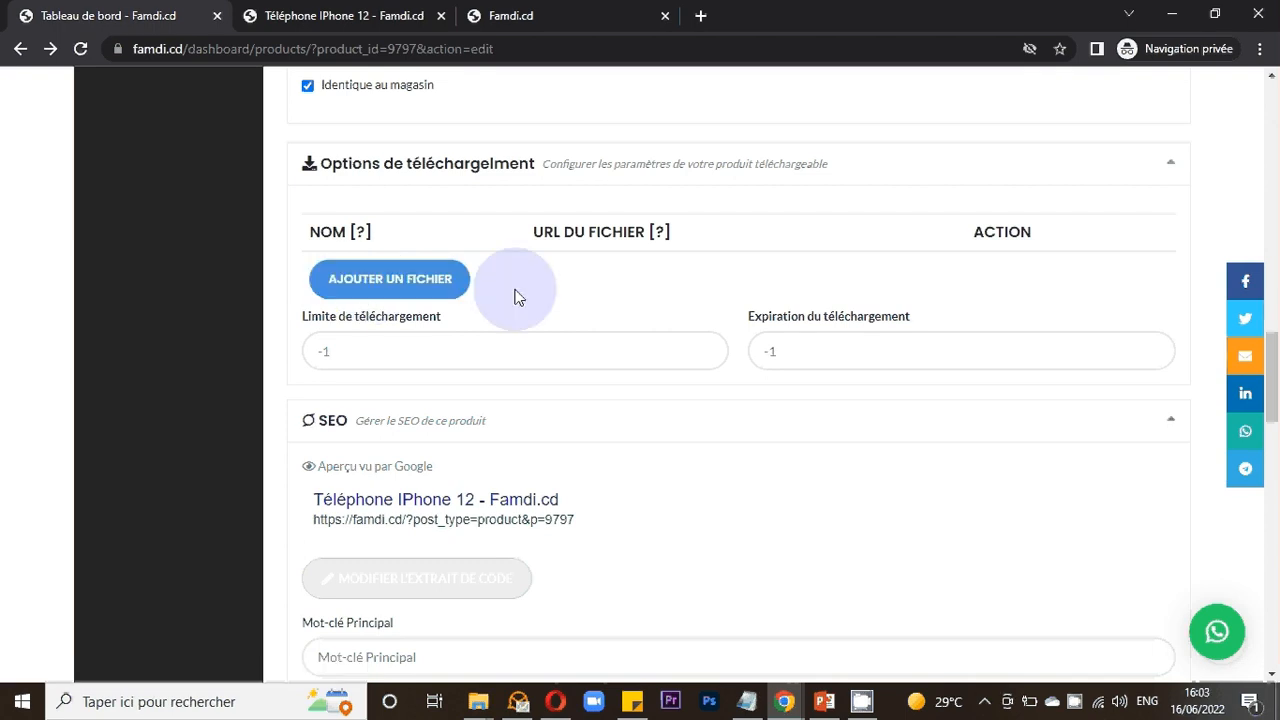
- Untick the Téléchargeable option for the product
{"action": "scroll", "coordinate": [517, 296], "scroll_direction": "up", "scroll_amount": 15}
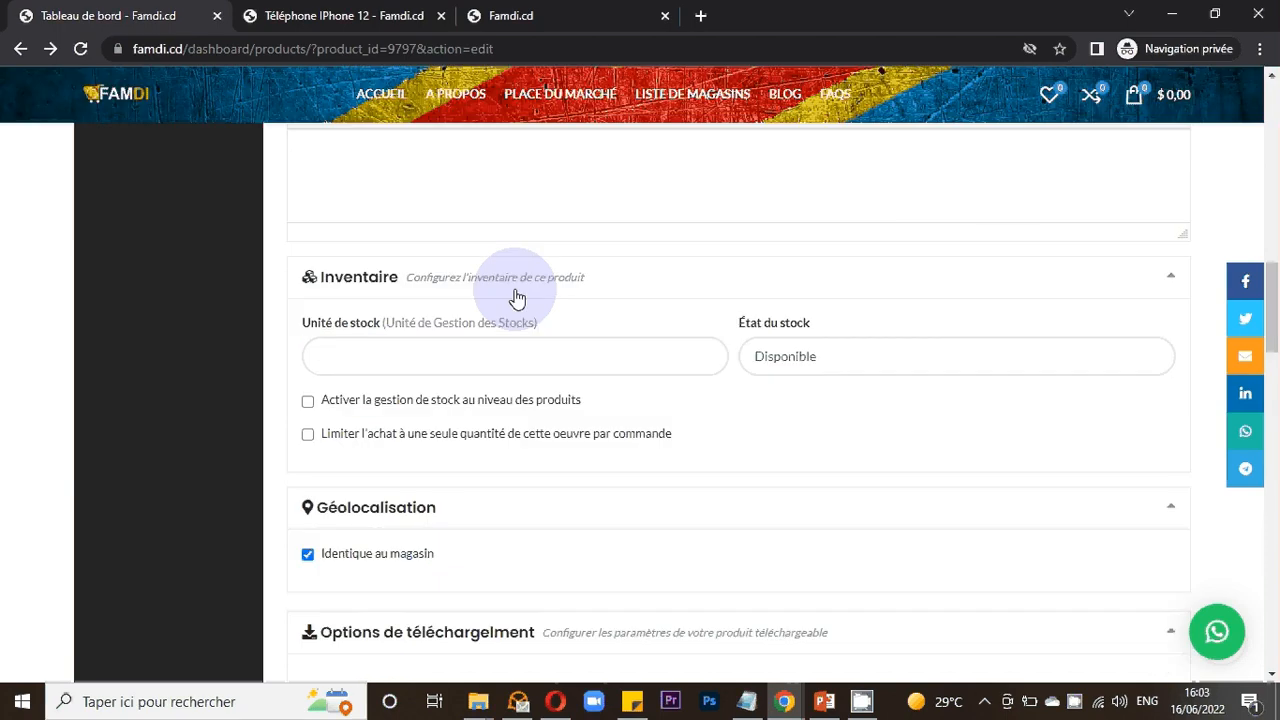
{"action": "scroll", "coordinate": [517, 296], "scroll_direction": "down", "scroll_amount": 1}
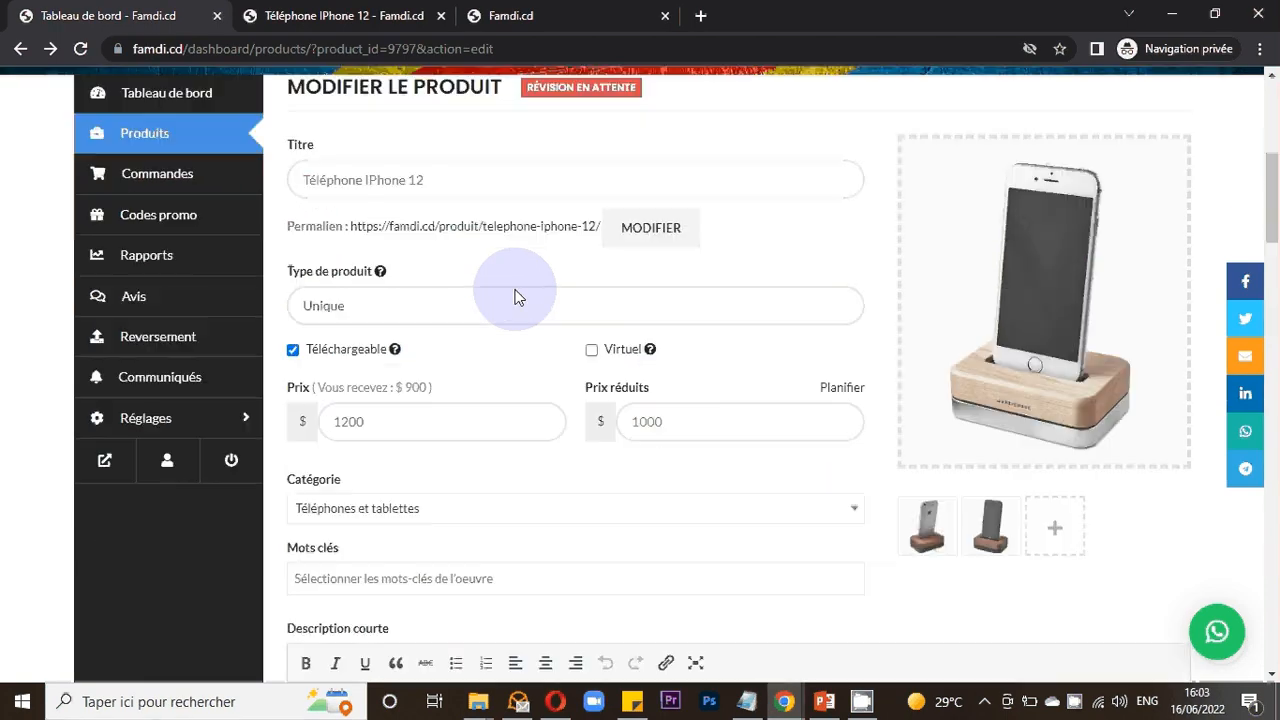
{"action": "scroll", "coordinate": [517, 296], "scroll_direction": "down", "scroll_amount": 1}
{"action": "left_click", "coordinate": [293, 256]}
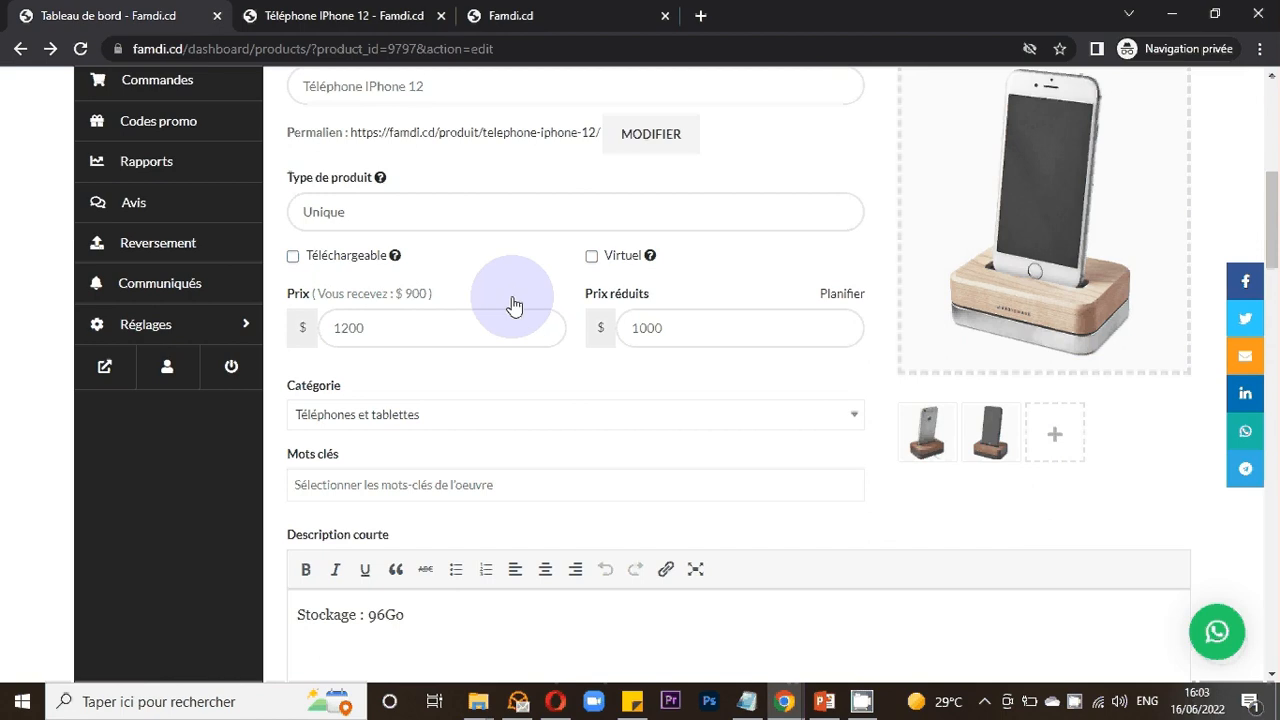
- Compare the form's short description with the text shown on the product's public preview page
{"action": "left_click", "coordinate": [1073, 704]}
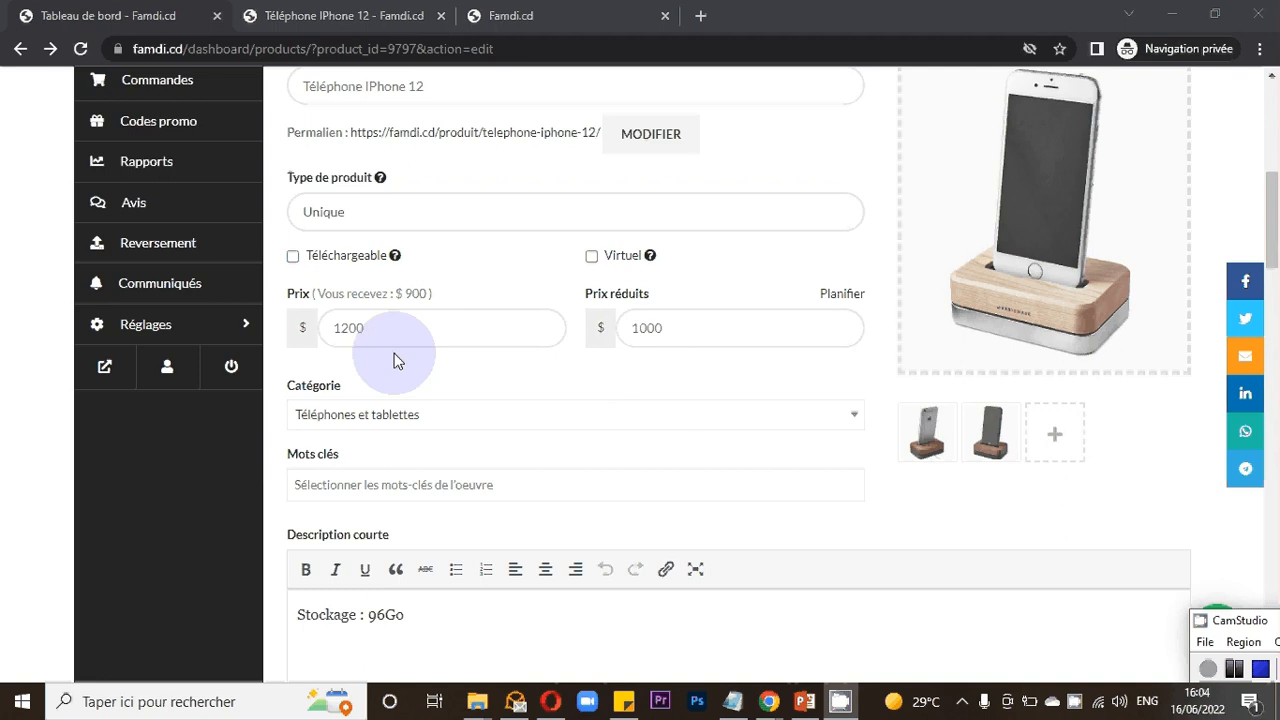
{"action": "scroll", "coordinate": [400, 355], "scroll_direction": "down", "scroll_amount": 1}
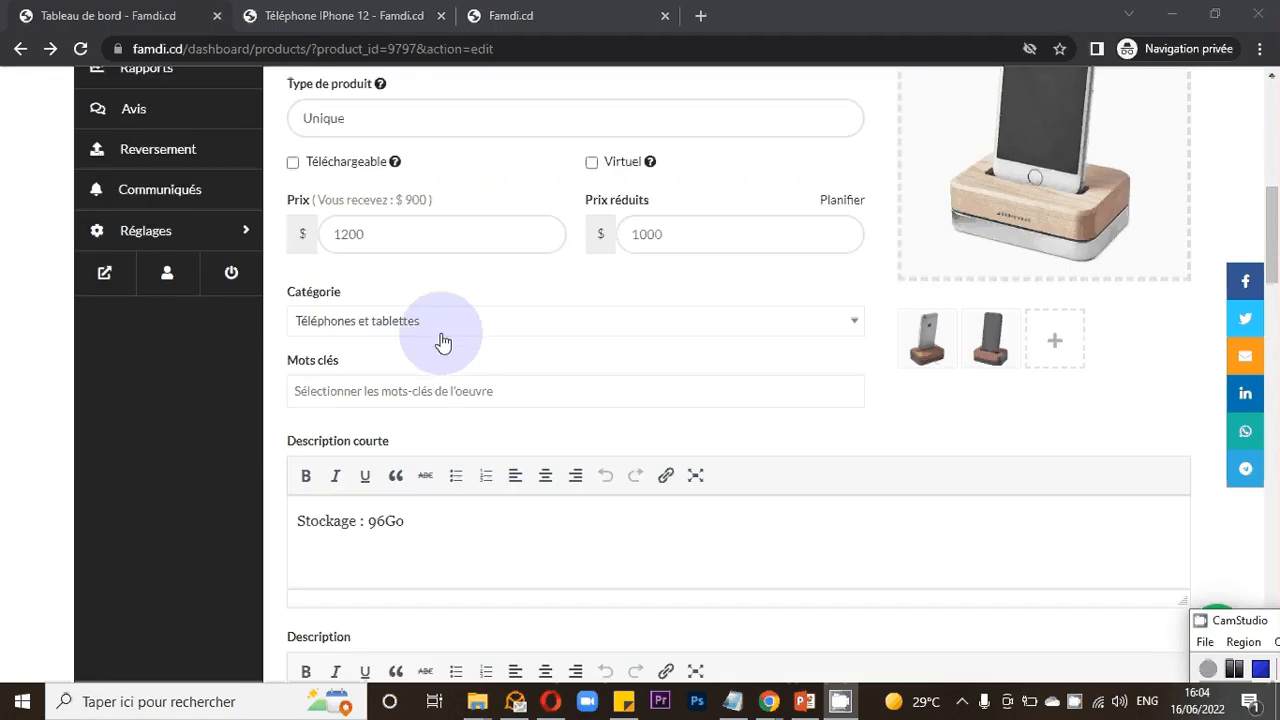
{"action": "scroll", "coordinate": [531, 362], "scroll_direction": "down", "scroll_amount": 1}
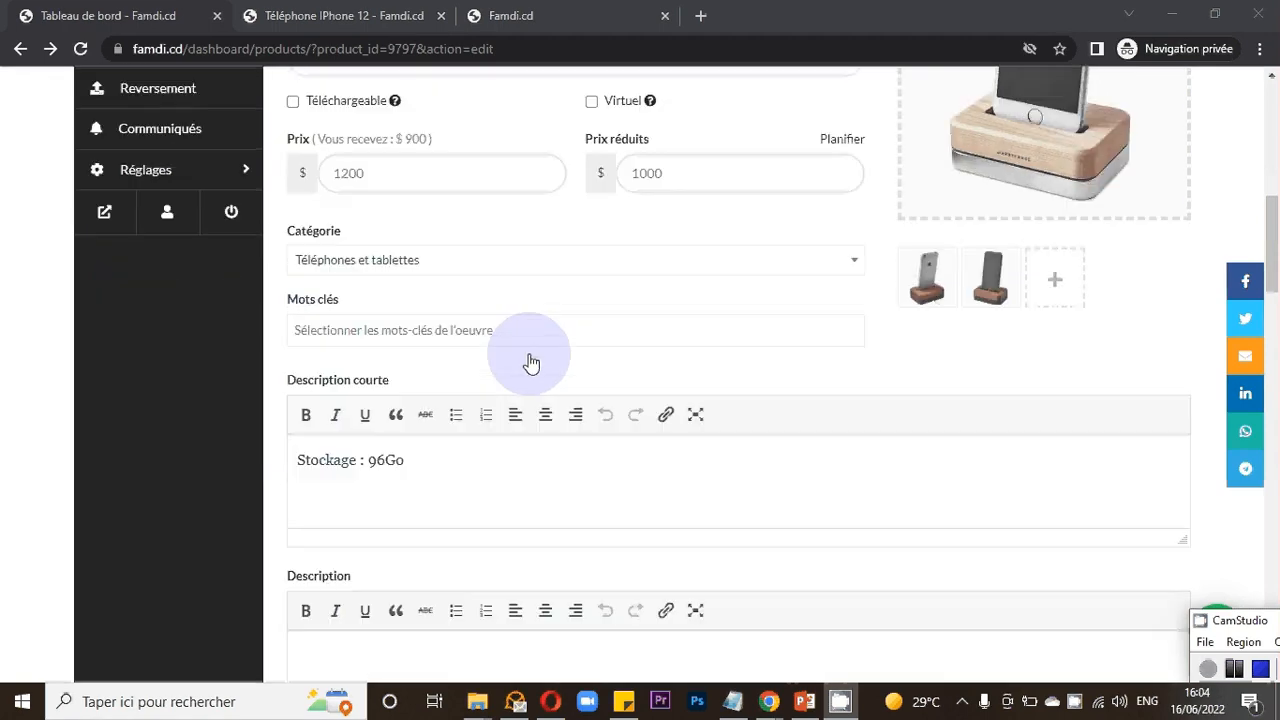
{"action": "scroll", "coordinate": [475, 300], "scroll_direction": "down", "scroll_amount": 1}
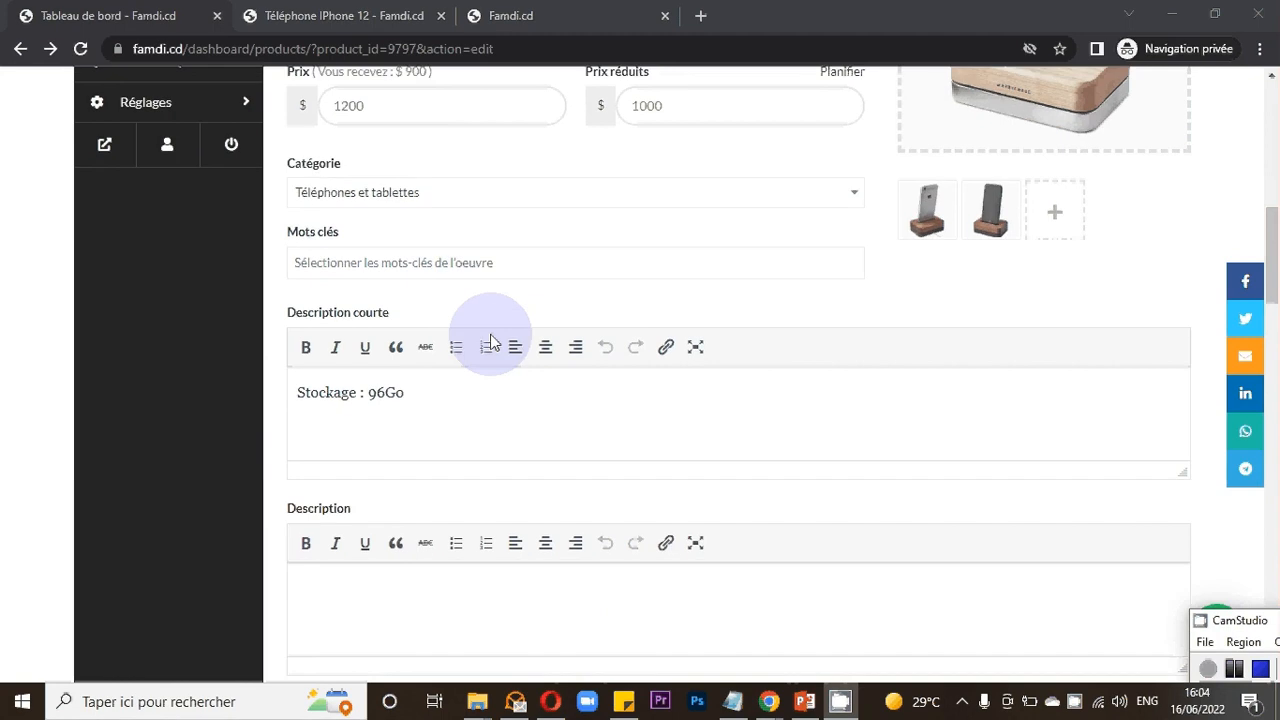
{"action": "scroll", "coordinate": [490, 342], "scroll_direction": "down", "scroll_amount": 2}
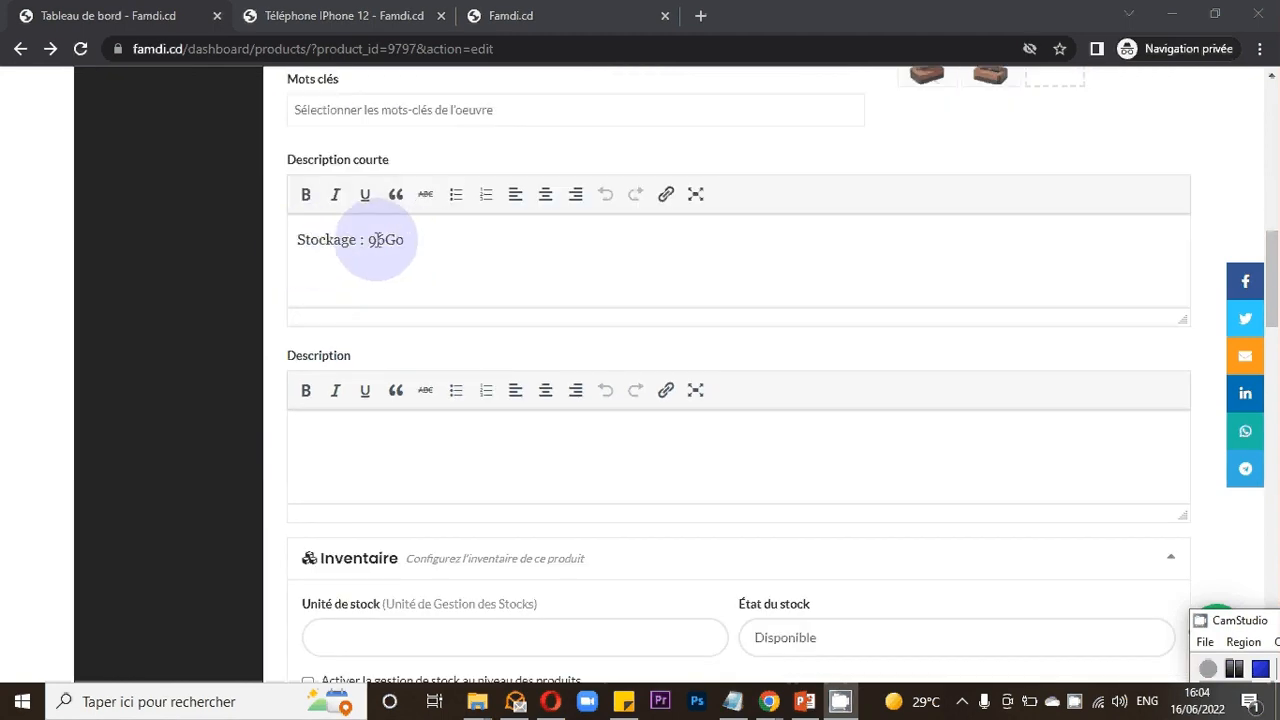
{"action": "left_click", "coordinate": [398, 17]}
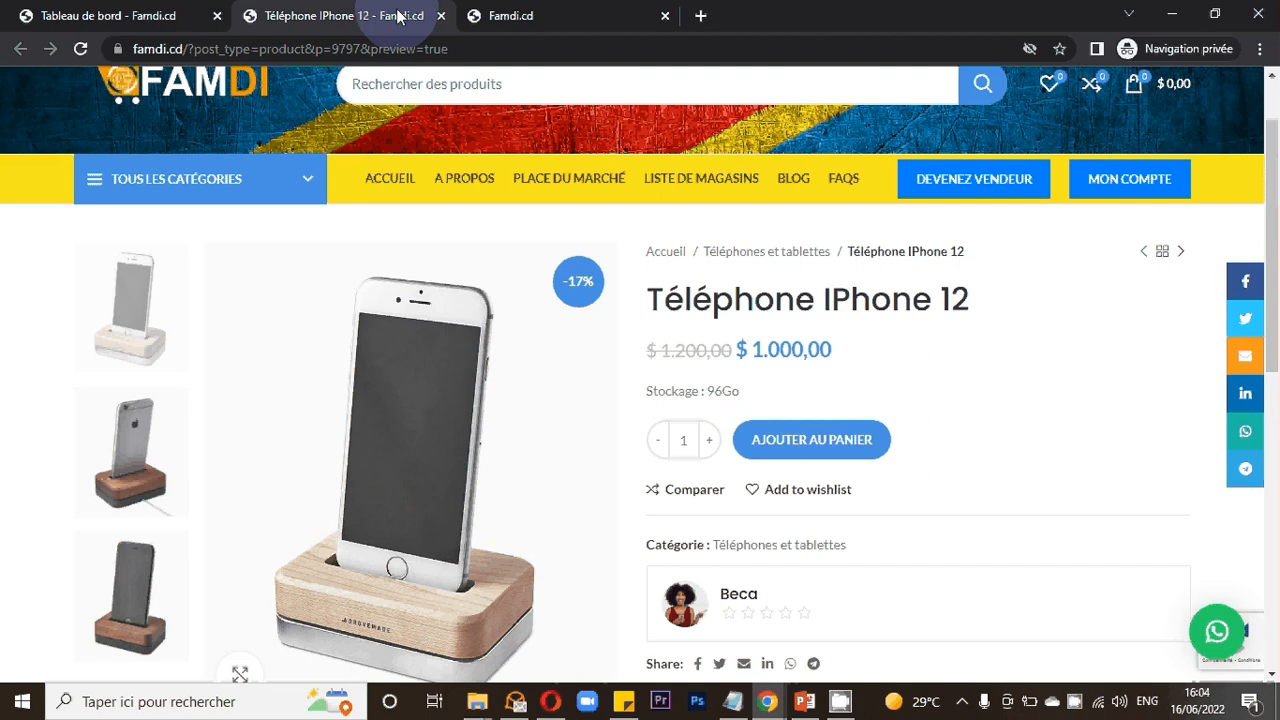
{"action": "left_click_drag", "start_coordinate": [713, 391], "coordinate": [647, 391]}
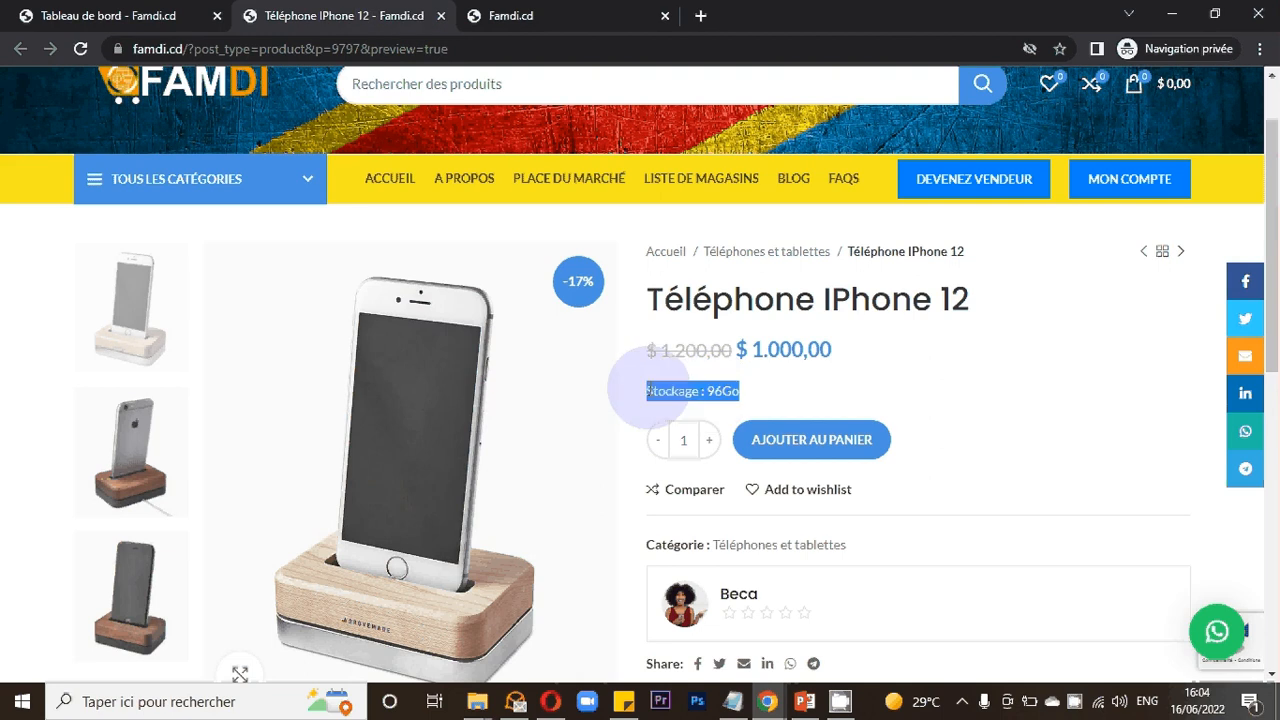
{"action": "key", "text": "ctrl+shift+Tab"}
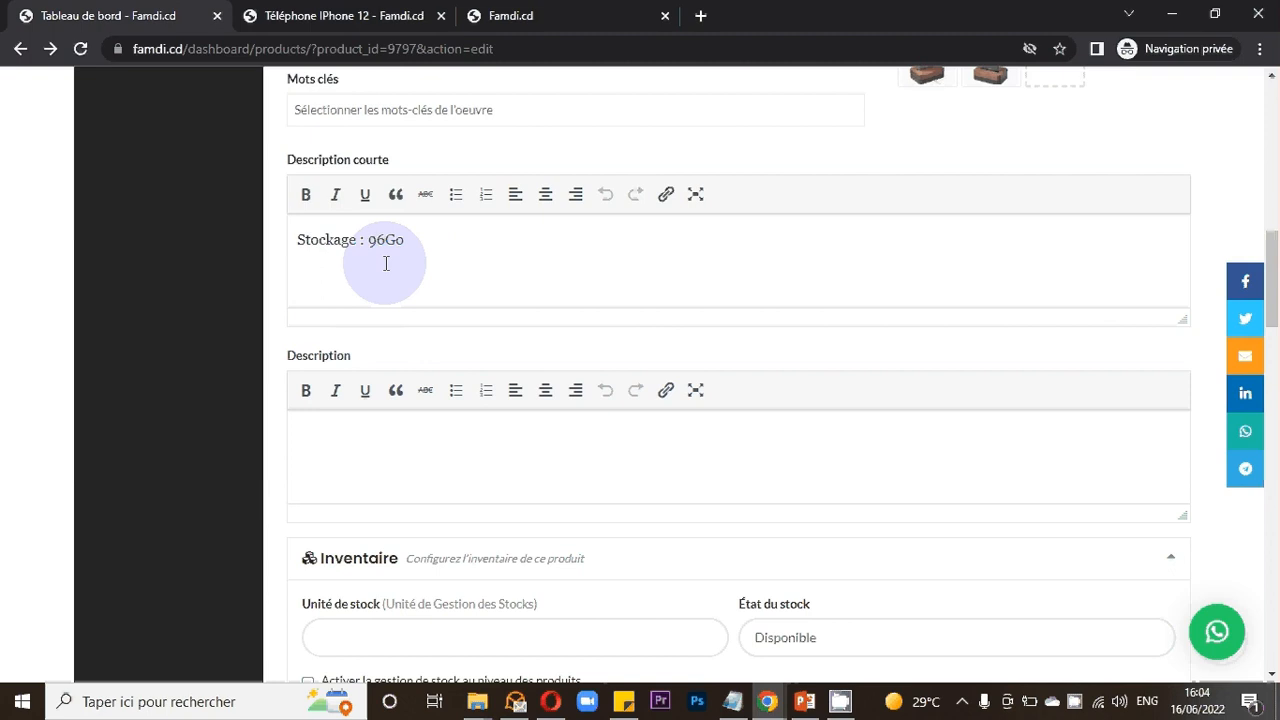
{"action": "scroll", "coordinate": [400, 290], "scroll_direction": "down", "scroll_amount": 1}
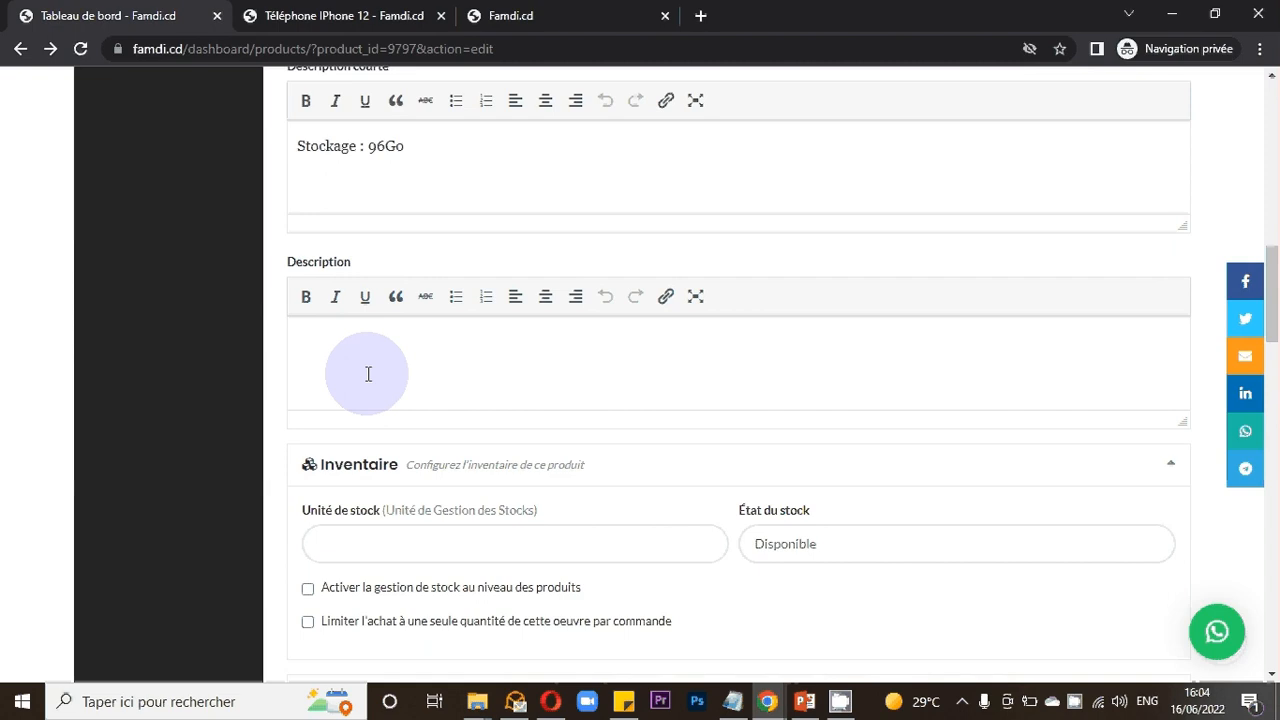
{"action": "left_click", "coordinate": [362, 10]}
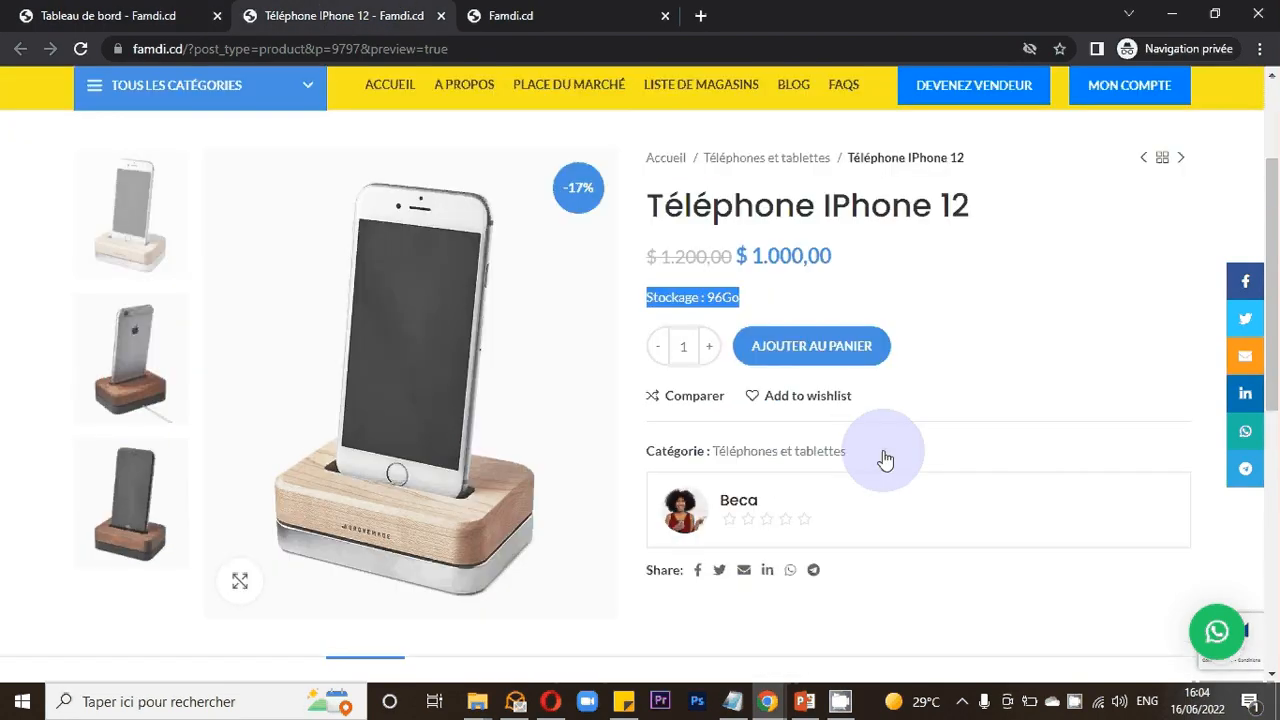
{"action": "scroll", "coordinate": [885, 458], "scroll_direction": "down", "scroll_amount": 2}
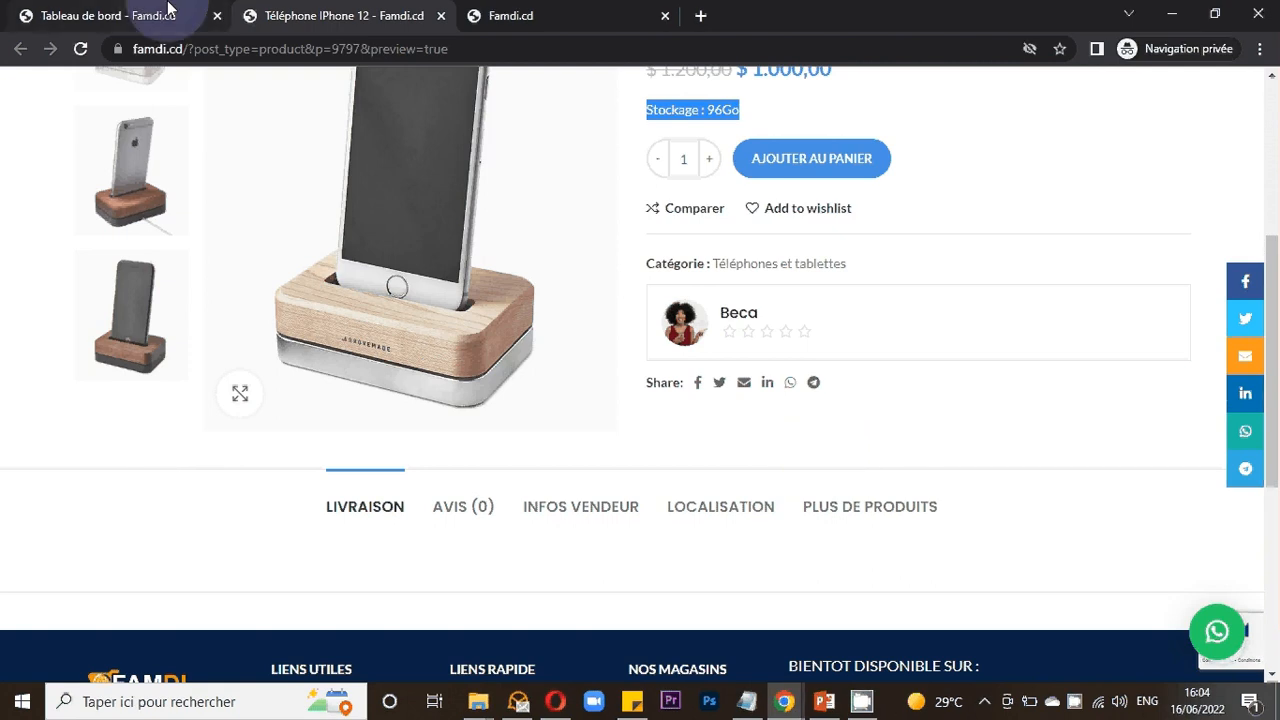
{"action": "left_click", "coordinate": [168, 10]}
- Enter "Chaise impeccable" as the product's description, correcting the spelling of impeccable
{"action": "left_click", "coordinate": [417, 362]}
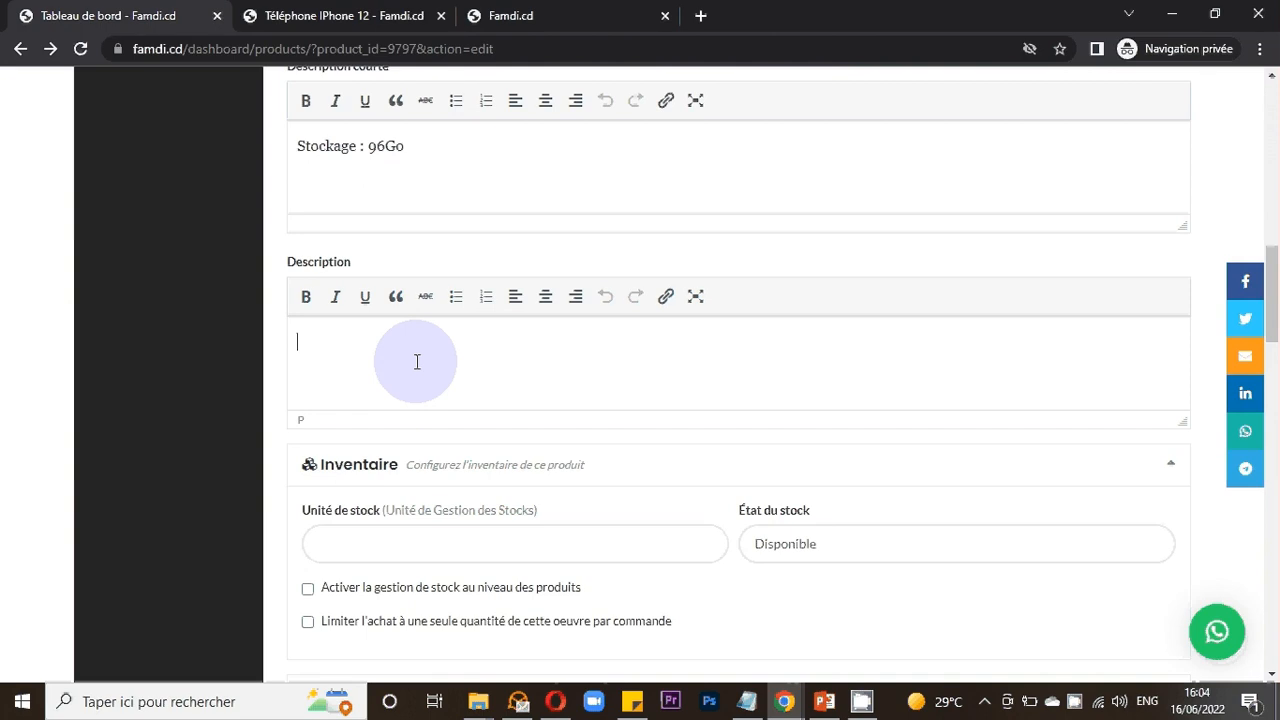
{"action": "type", "text": "U"}
{"action": "key", "text": "BackSpace"}
{"action": "type", "text": "UN"}
{"action": "key", "text": "BackSpace"}
{"action": "key", "text": "BackSpace"}
{"action": "type", "text": "VOITURE"}
{"action": "key", "text": "BackSpace"}
{"action": "key", "text": "BackSpace"}
{"action": "key", "text": "BackSpace"}
{"action": "key", "text": "BackSpace"}
{"action": "key", "text": "BackSpace"}
{"action": "key", "text": "BackSpace"}
{"action": "key", "text": "BackSpace"}
{"action": "type", "text": "Chaise"}
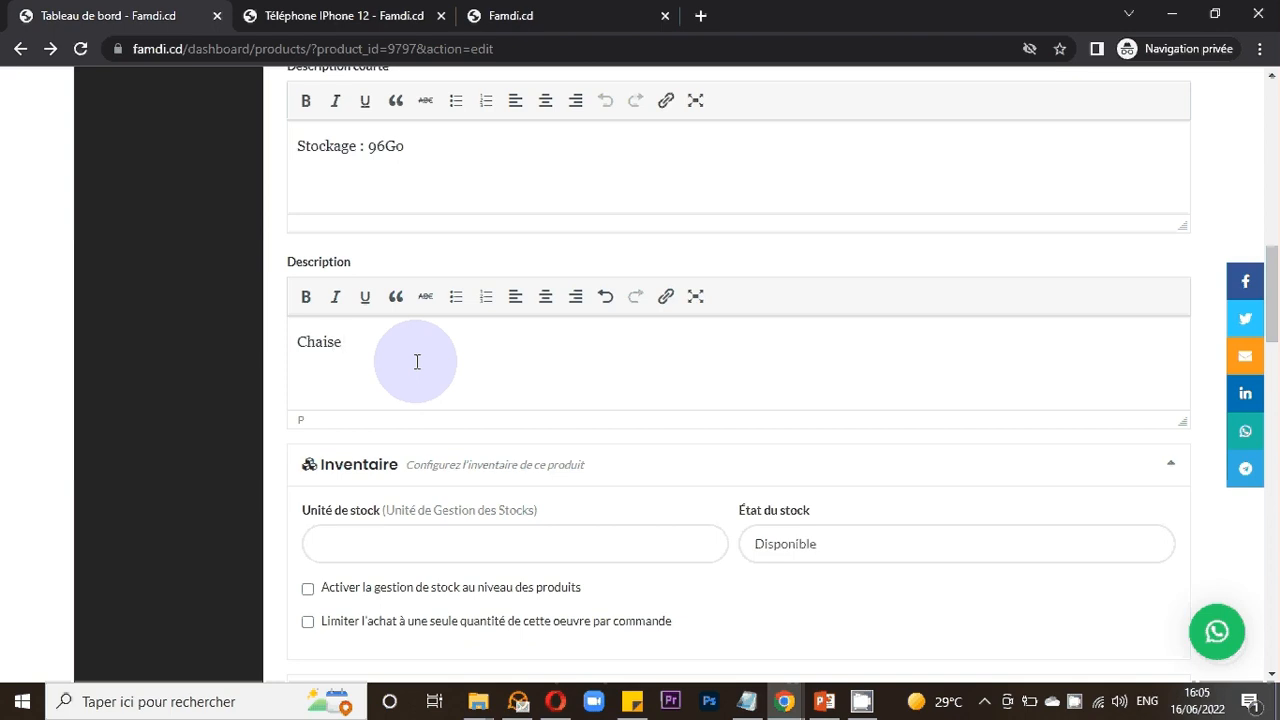
{"action": "type", "text": " impecable"}
{"action": "right_click", "coordinate": [400, 341]}
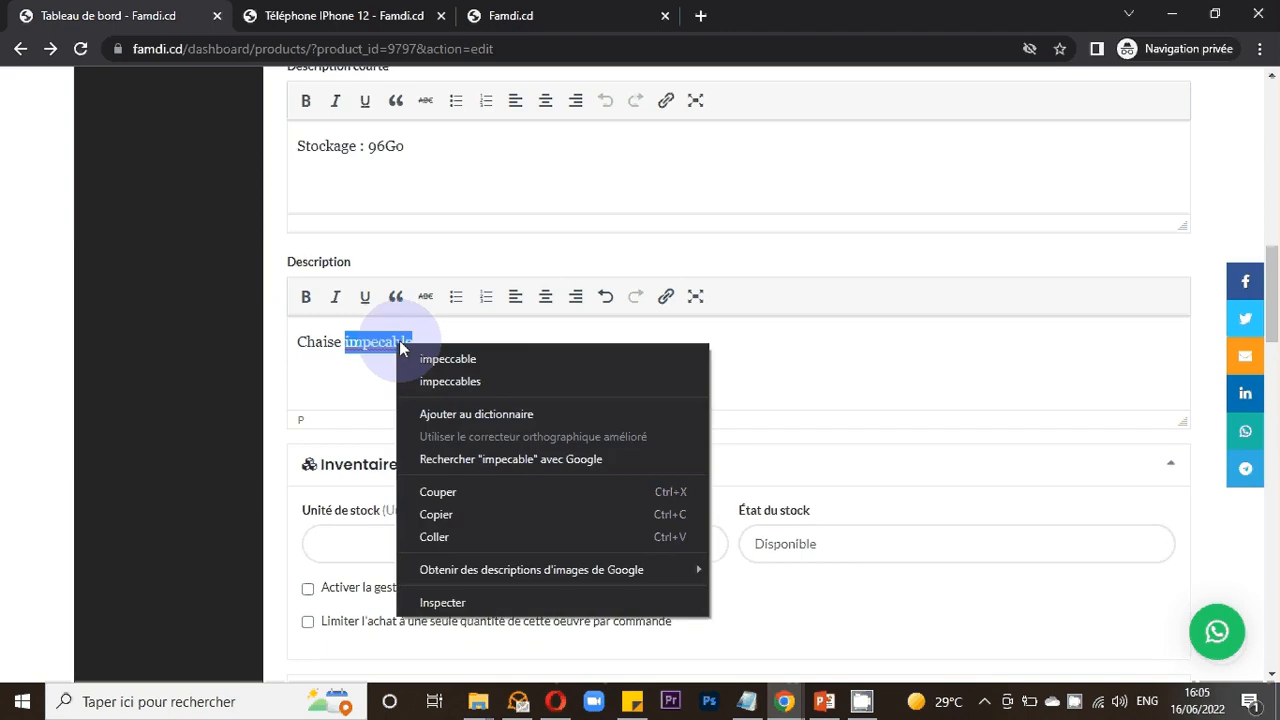
{"action": "left_click", "coordinate": [470, 359]}
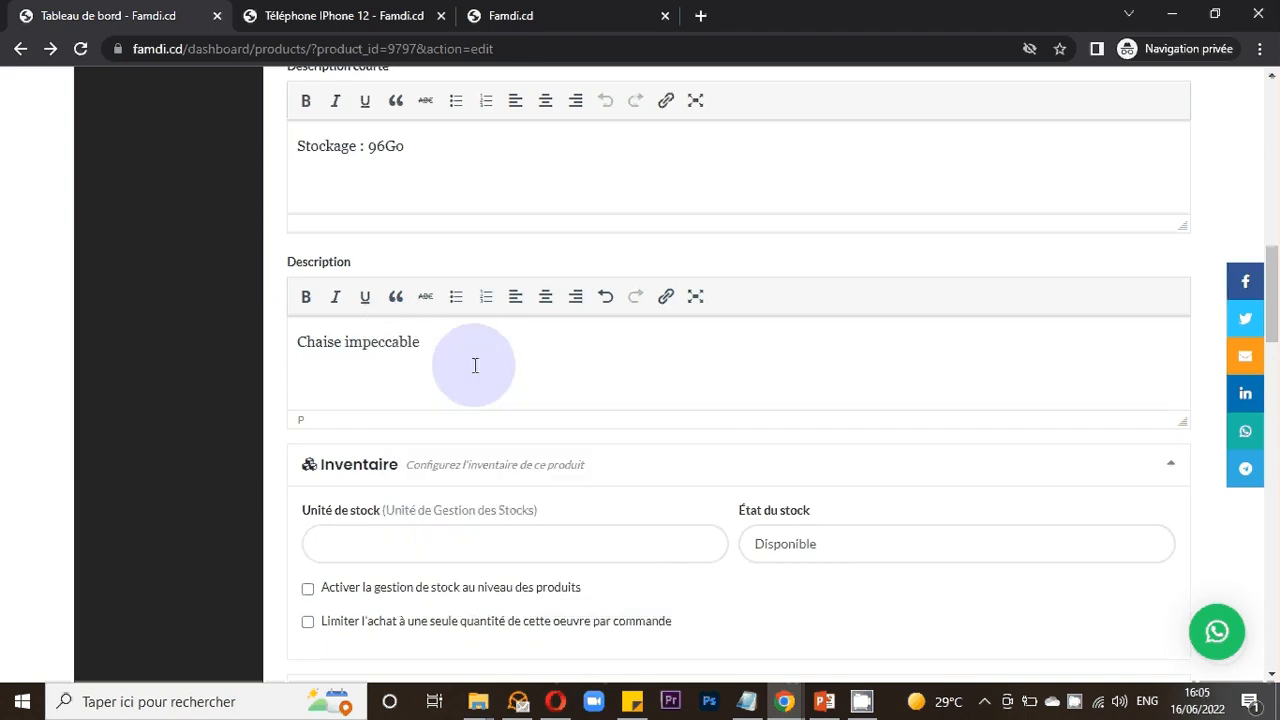
- Save the product with the new description and check the description field in the edit form
{"action": "scroll", "coordinate": [1045, 525], "scroll_direction": "down", "scroll_amount": 10}
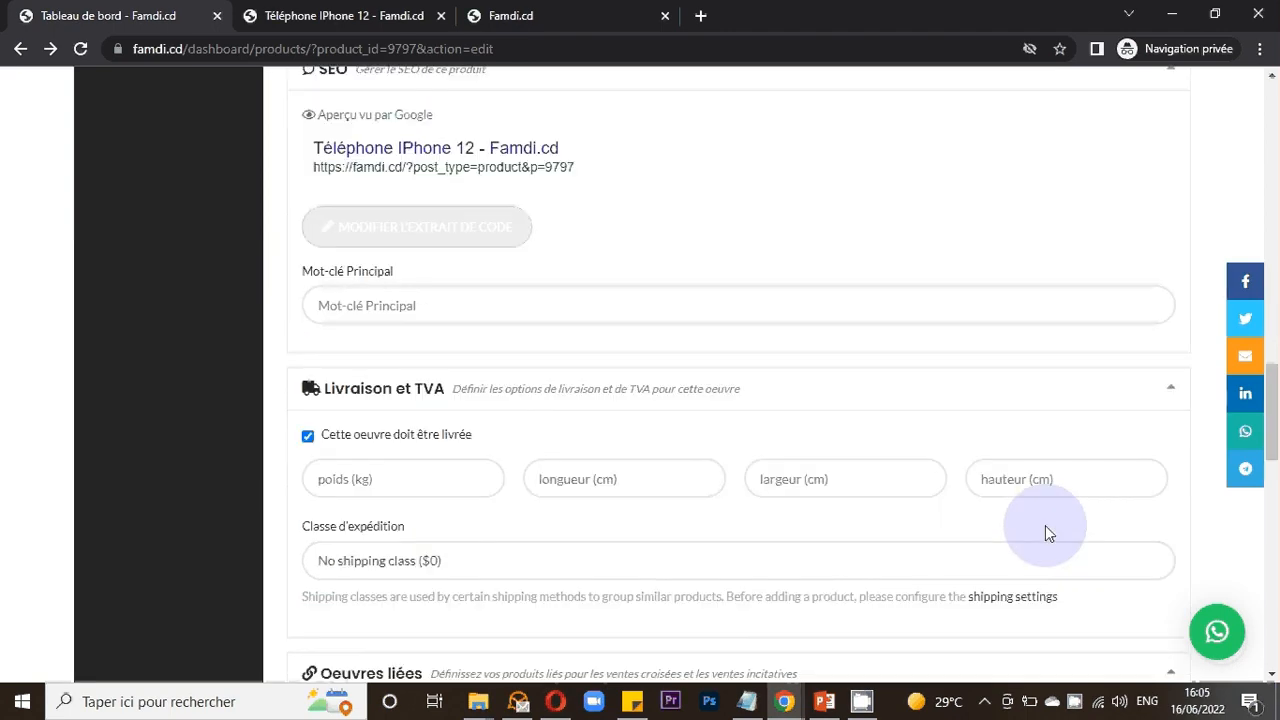
{"action": "scroll", "coordinate": [1045, 525], "scroll_direction": "down", "scroll_amount": 5}
{"action": "scroll", "coordinate": [919, 453], "scroll_direction": "down", "scroll_amount": 5}
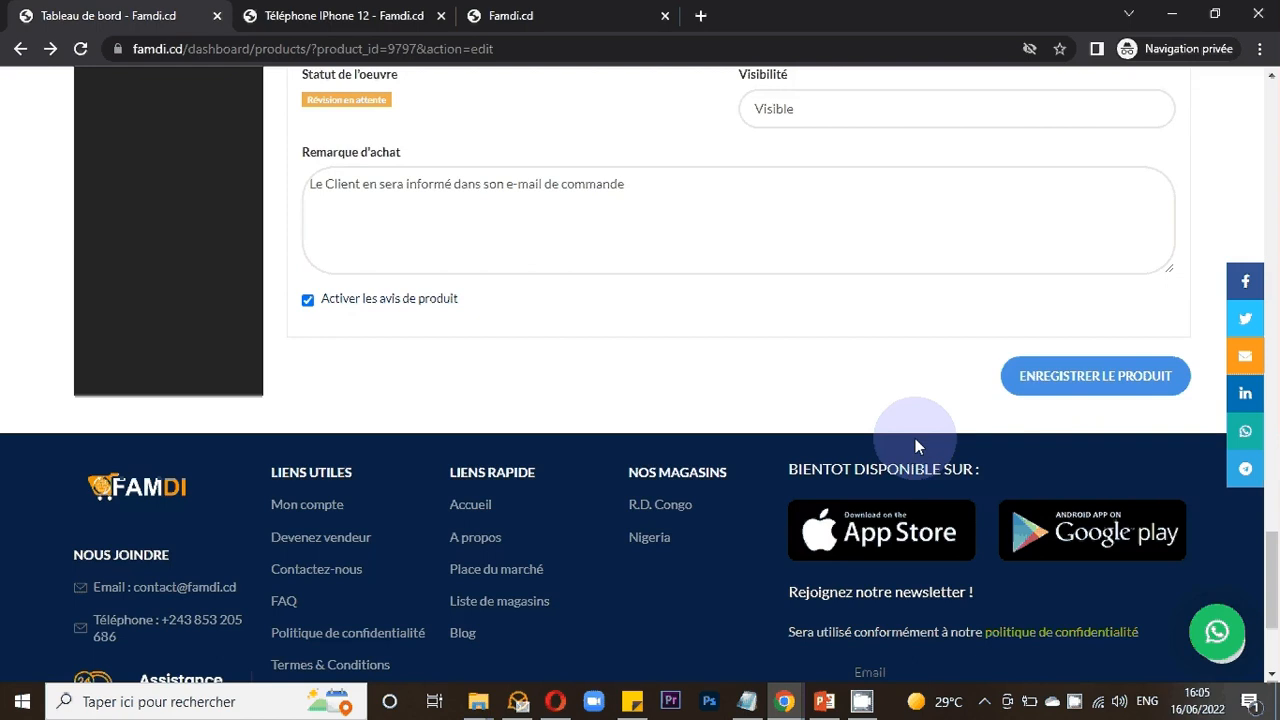
{"action": "left_click", "coordinate": [1034, 417]}
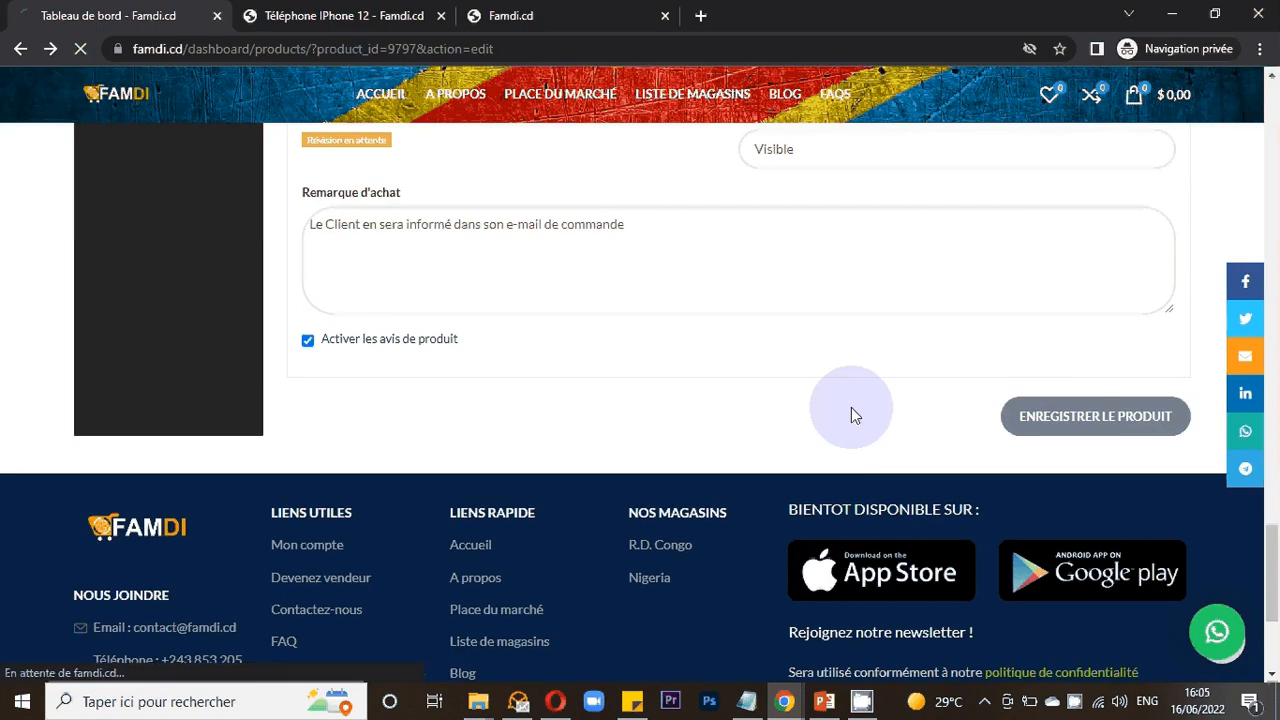
{"action": "scroll", "coordinate": [605, 405], "scroll_direction": "up", "scroll_amount": 15}
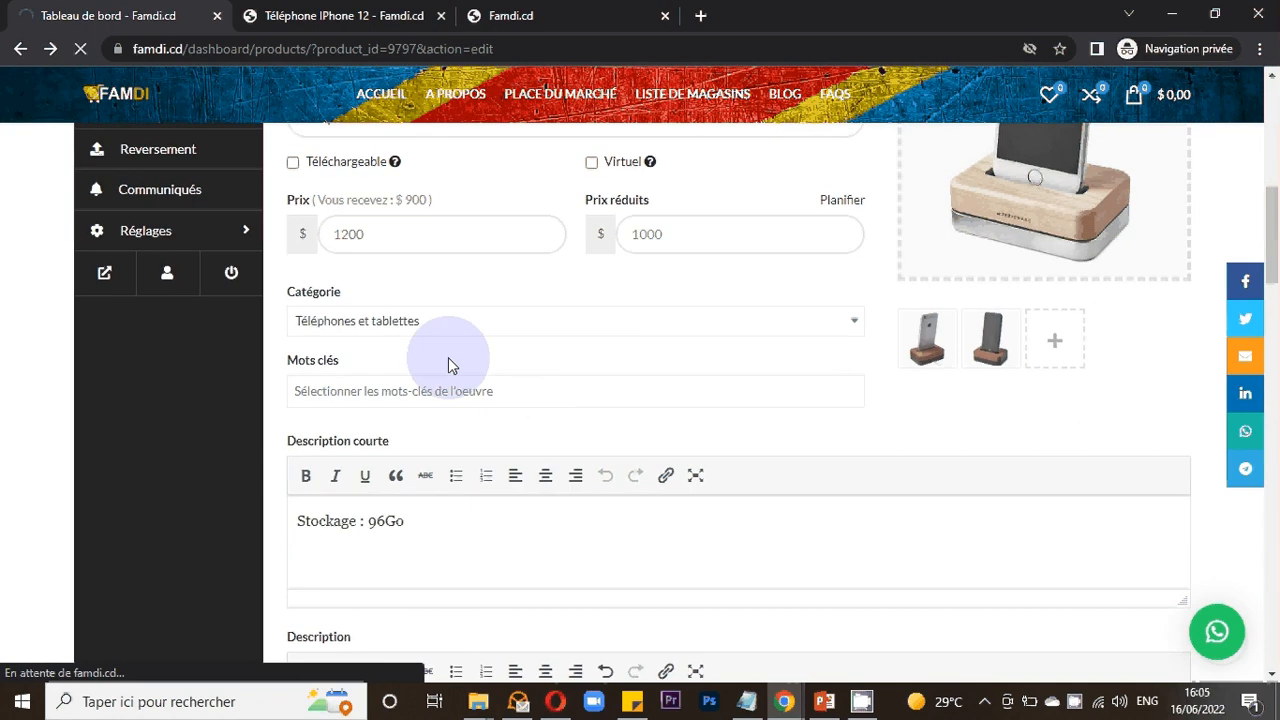
{"action": "scroll", "coordinate": [448, 357], "scroll_direction": "up", "scroll_amount": 2}
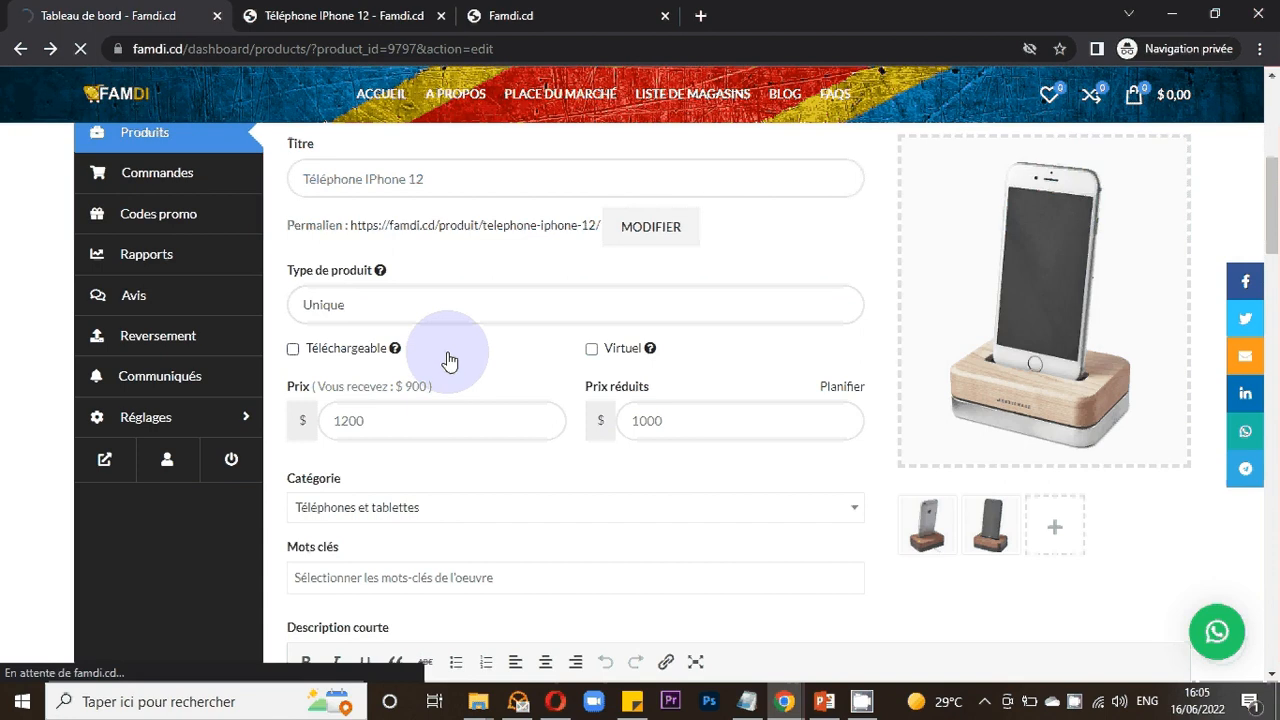
{"action": "scroll", "coordinate": [450, 360], "scroll_direction": "down", "scroll_amount": 1}
{"action": "scroll", "coordinate": [449, 355], "scroll_direction": "down", "scroll_amount": 1}
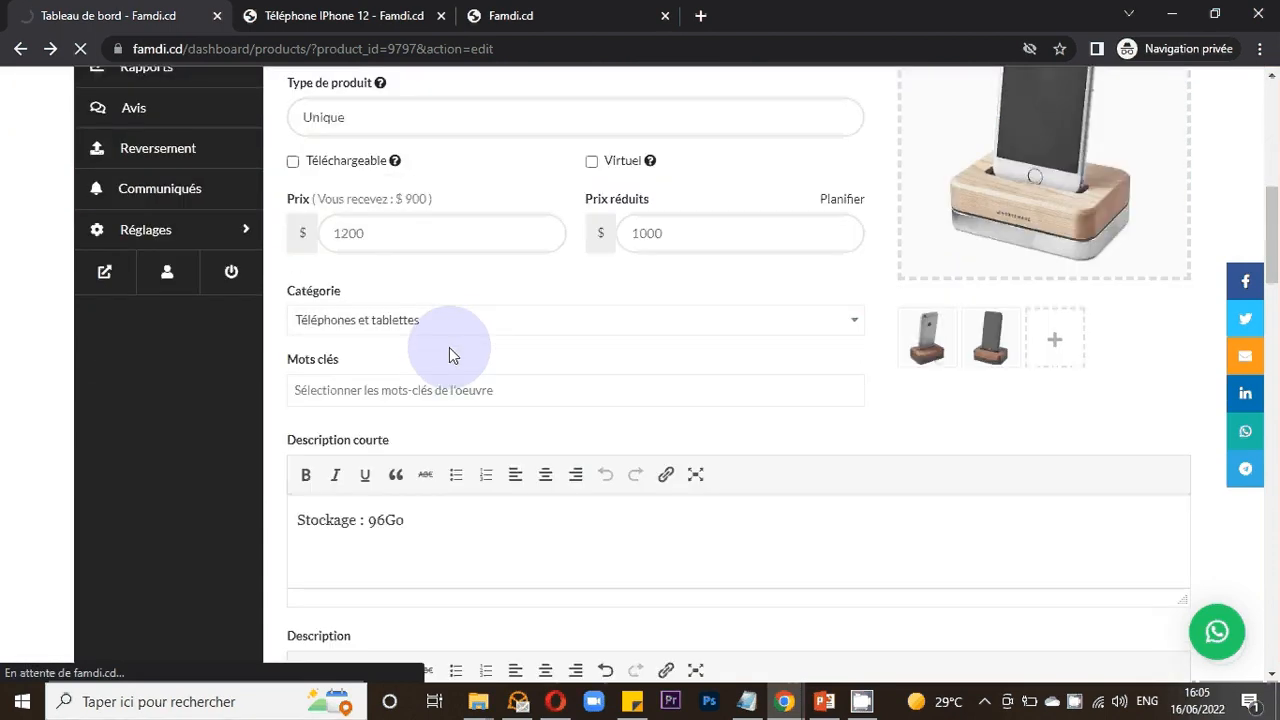
{"action": "scroll", "coordinate": [449, 355], "scroll_direction": "down", "scroll_amount": 2}
{"action": "scroll", "coordinate": [449, 347], "scroll_direction": "down", "scroll_amount": 1}
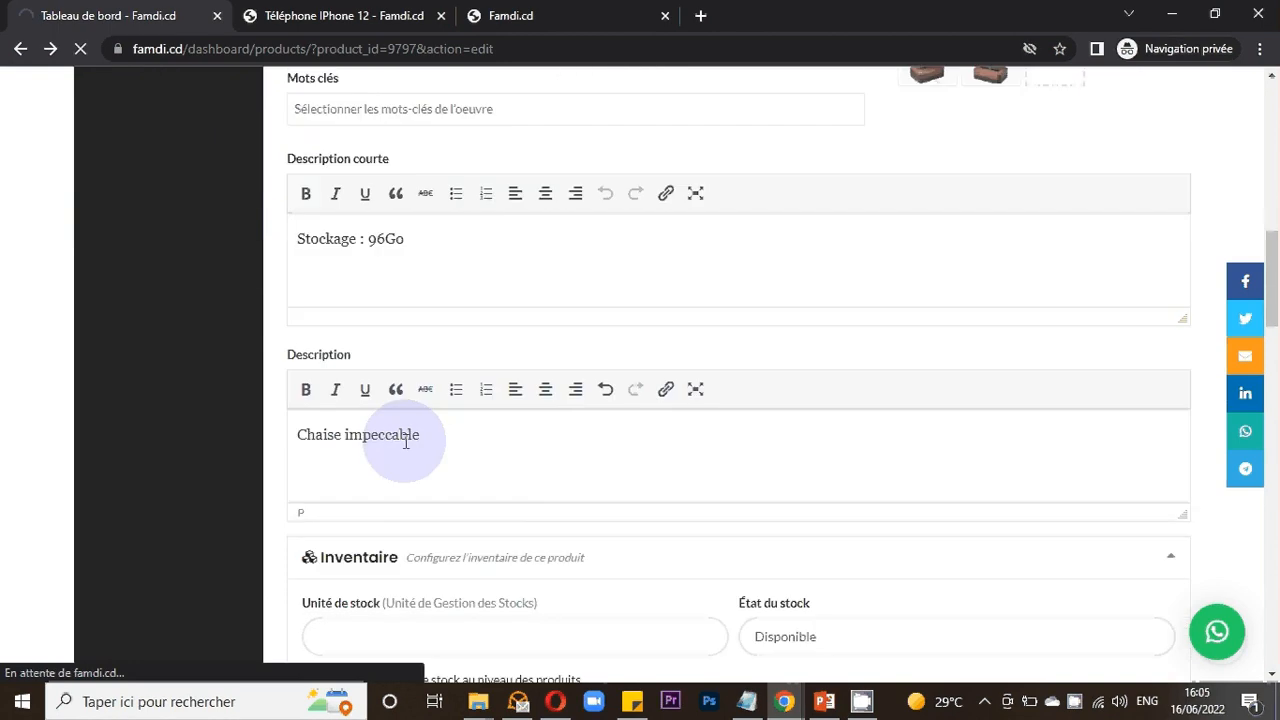
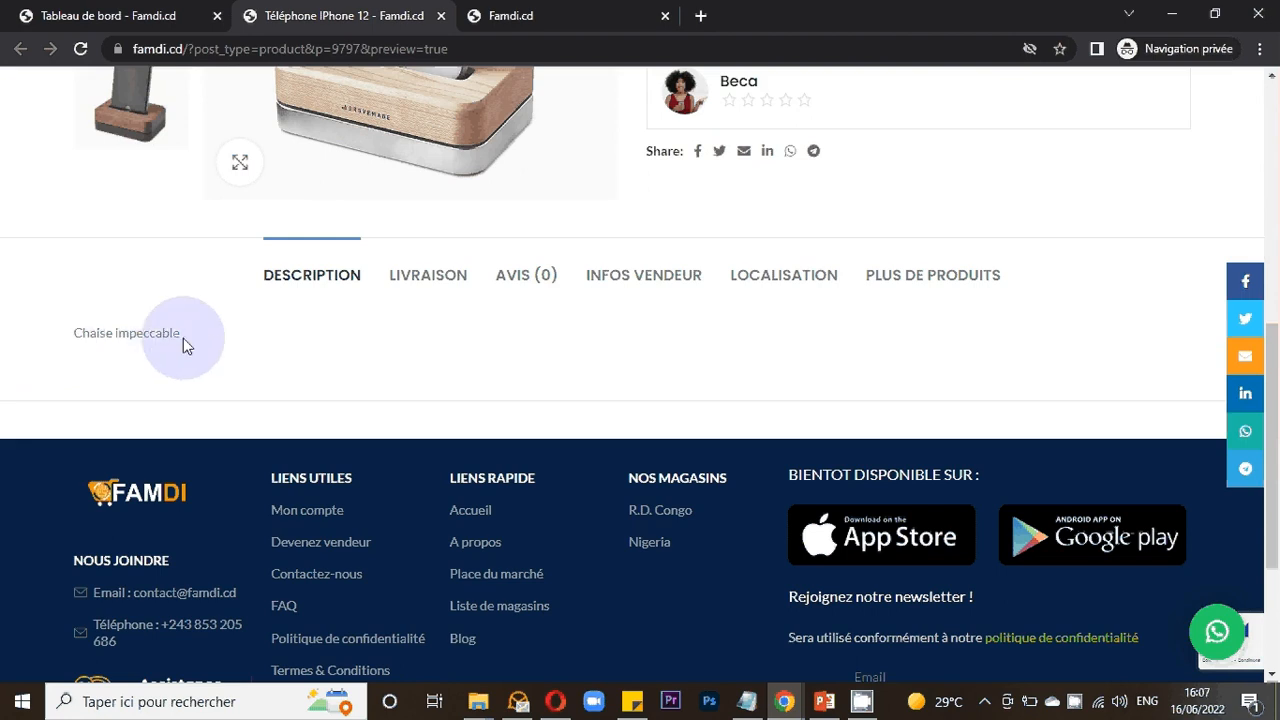
- Compare the short description shown on the product's preview page with the short description field in the edit form
{"action": "scroll", "coordinate": [310, 358], "scroll_direction": "up", "scroll_amount": 2}
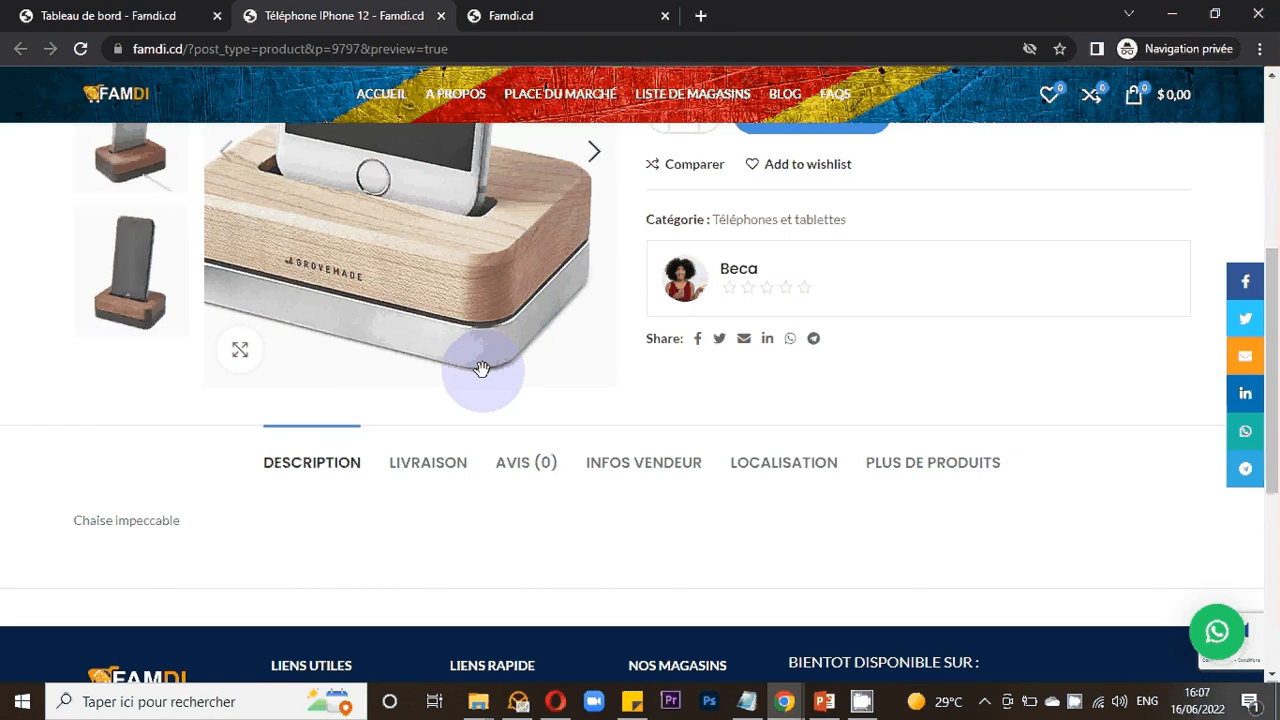
{"action": "scroll", "coordinate": [481, 369], "scroll_direction": "up", "scroll_amount": 3}
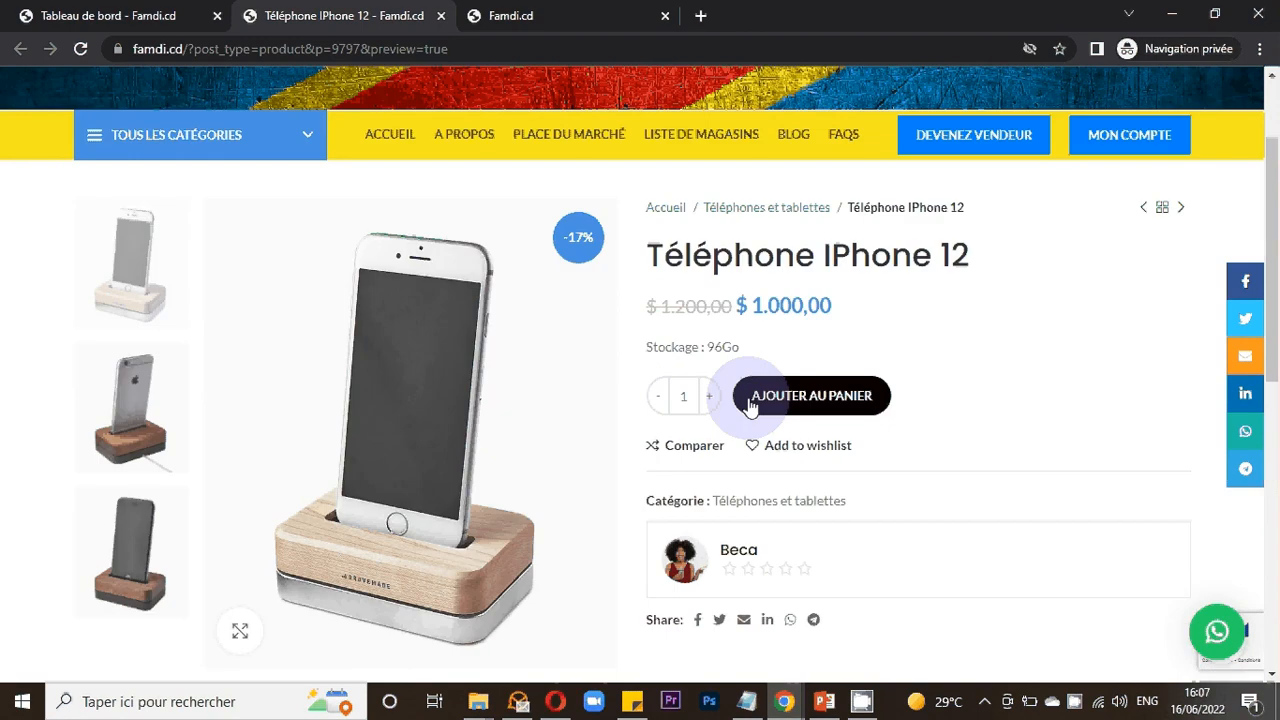
{"action": "triple_click", "coordinate": [660, 350]}
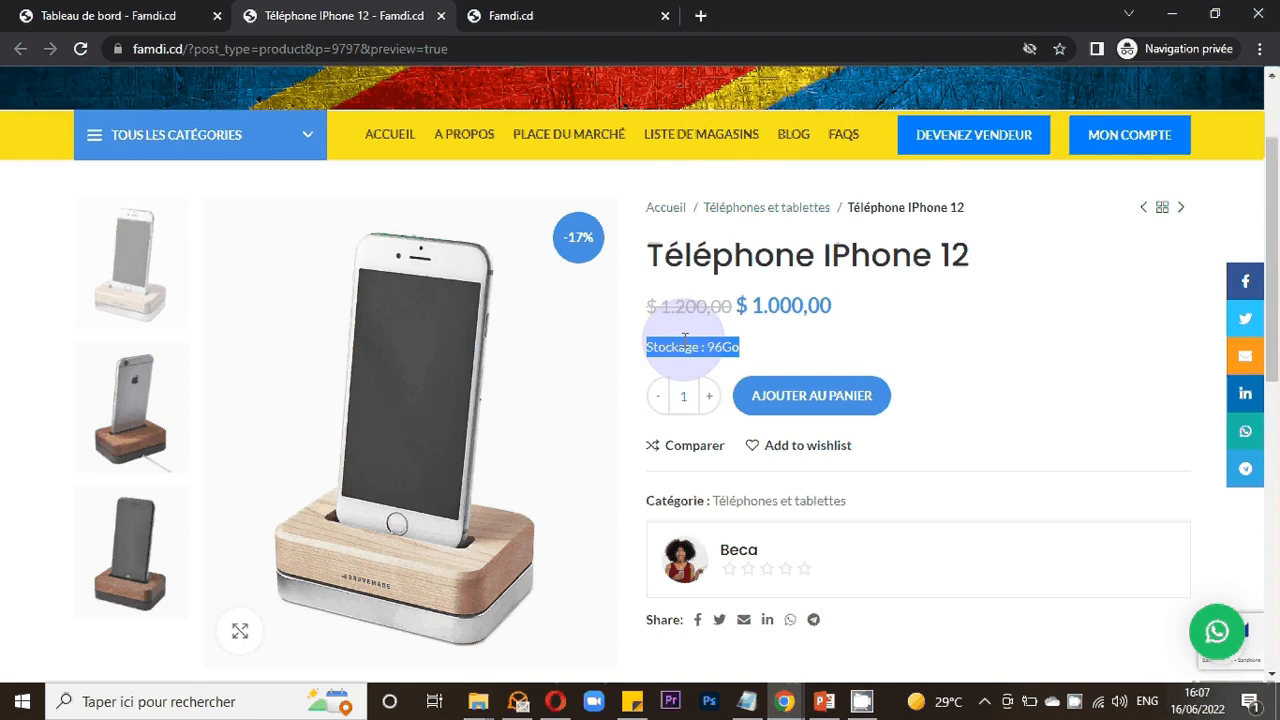
{"action": "scroll", "coordinate": [692, 355], "scroll_direction": "down", "scroll_amount": 2}
{"action": "scroll", "coordinate": [240, 330], "scroll_direction": "down", "scroll_amount": 3}
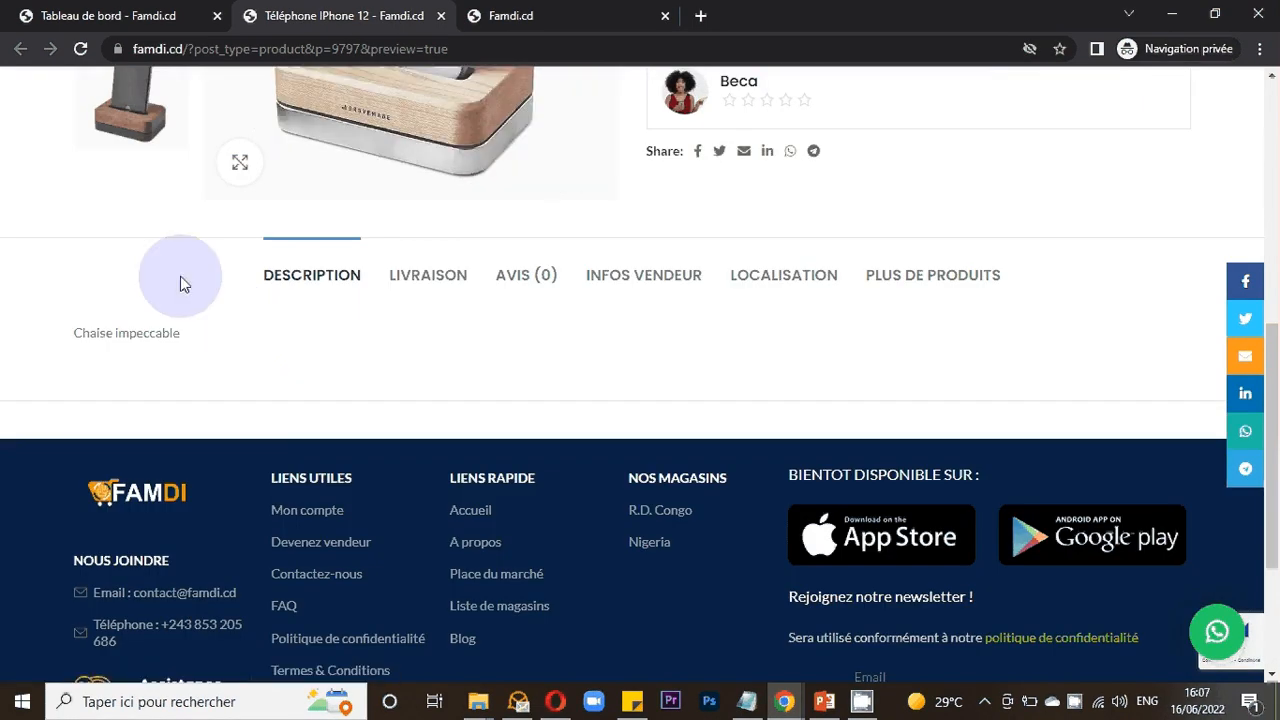
{"action": "key", "text": "ctrl+shift+Tab"}
{"action": "scroll", "coordinate": [646, 450], "scroll_direction": "down", "scroll_amount": 6}
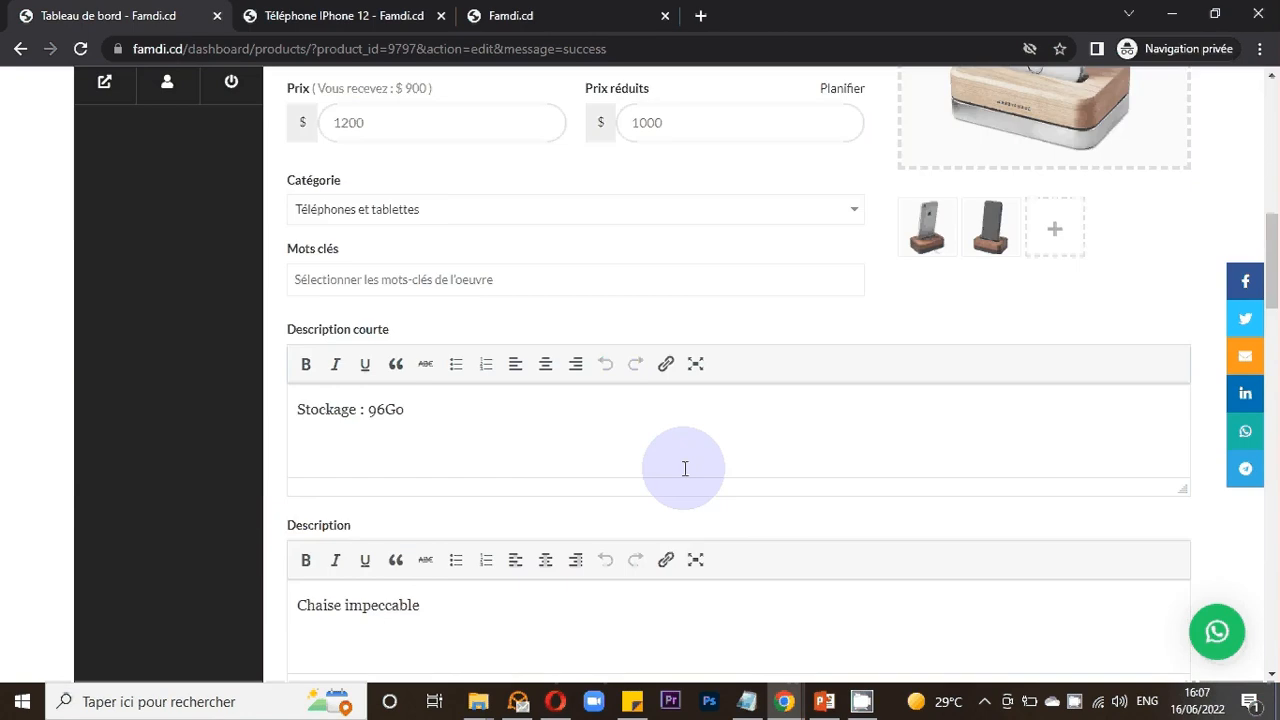
{"action": "scroll", "coordinate": [685, 468], "scroll_direction": "down", "scroll_amount": 3}
{"action": "scroll", "coordinate": [340, 272], "scroll_direction": "up", "scroll_amount": 1}
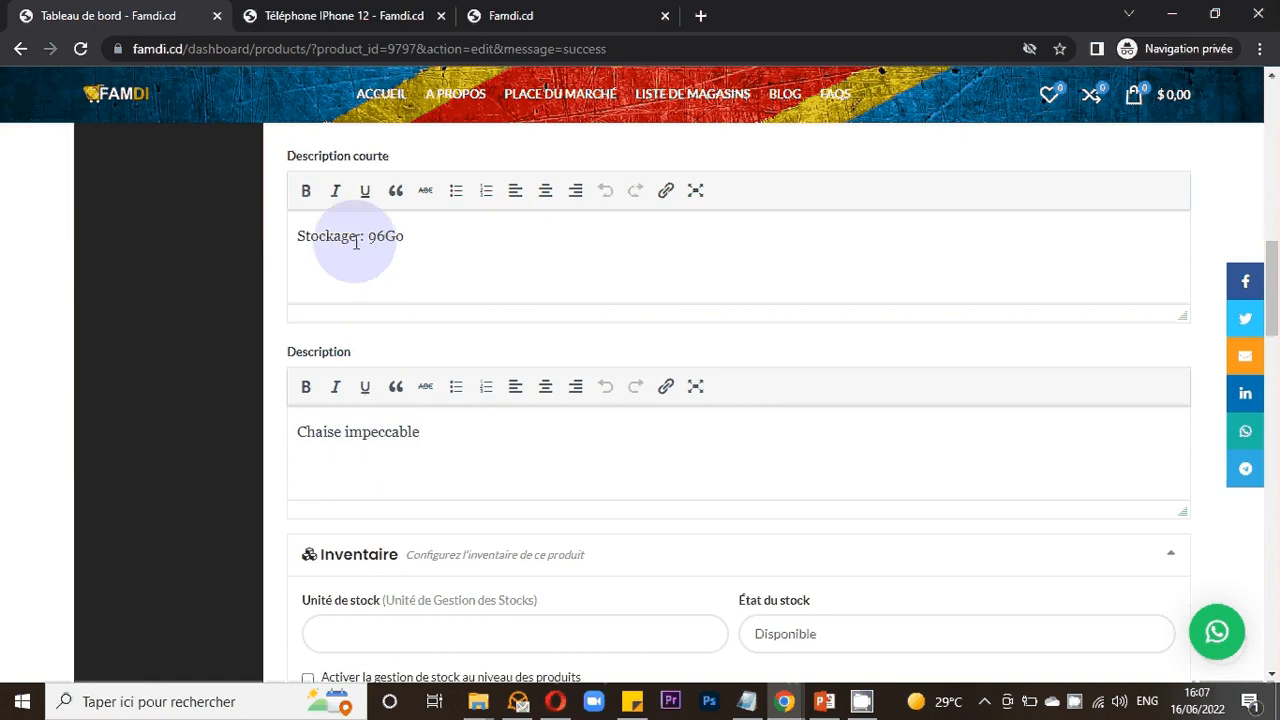
{"action": "left_click_drag", "start_coordinate": [355, 241], "coordinate": [405, 238]}
{"action": "left_click", "coordinate": [424, 16]}
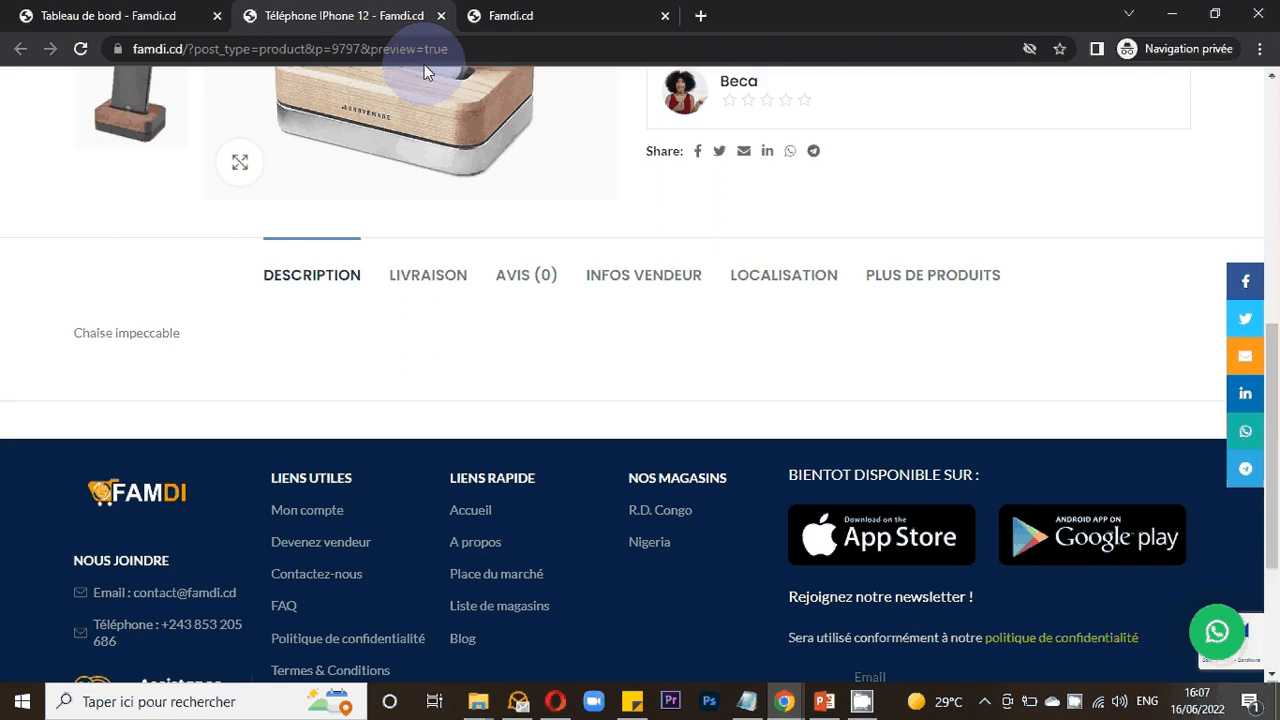
{"action": "scroll", "coordinate": [707, 290], "scroll_direction": "up", "scroll_amount": 5}
{"action": "left_click", "coordinate": [737, 347]}
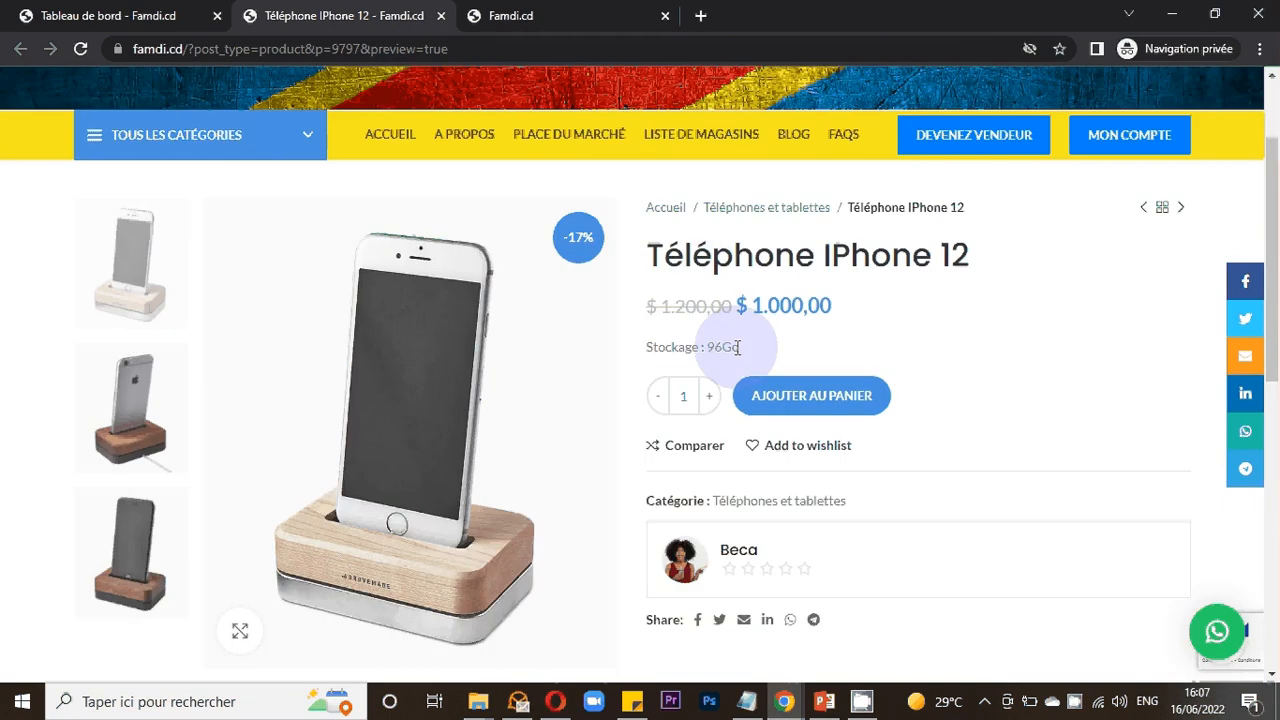
- Check the edit form's short description and description fields against the preview page again
{"action": "key", "text": "ctrl+shift+Tab"}
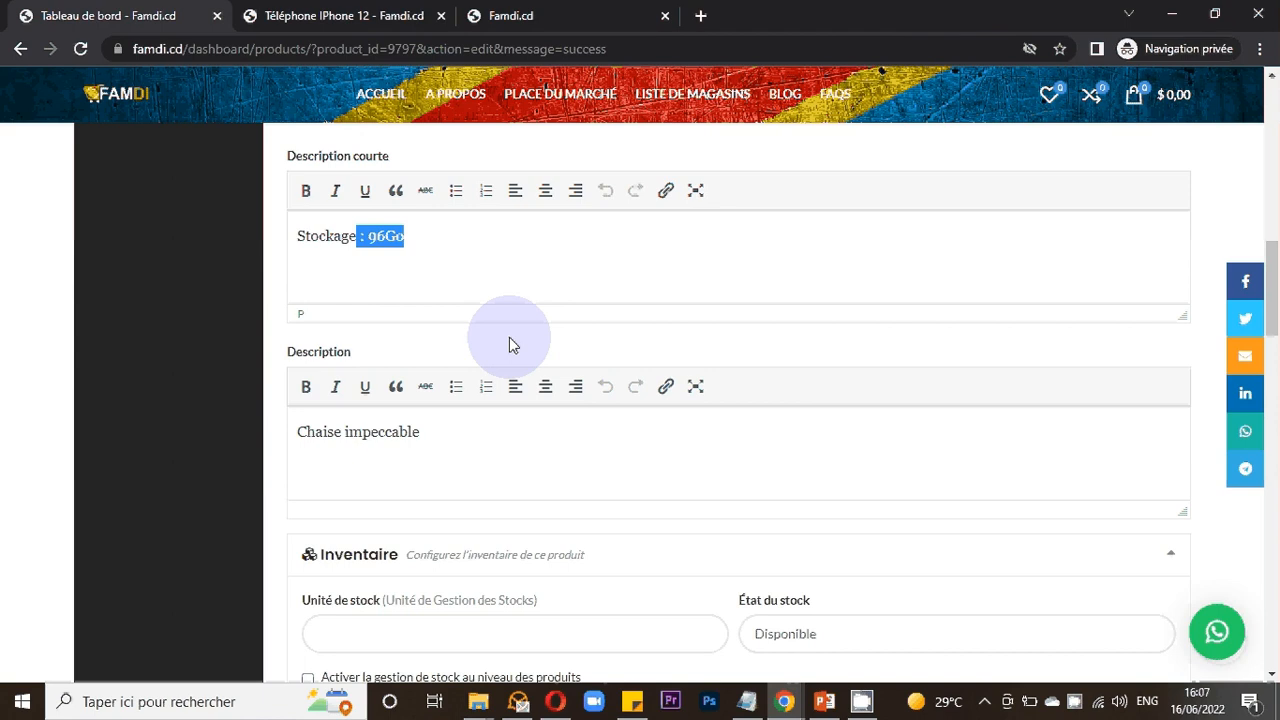
{"action": "left_click", "coordinate": [474, 235]}
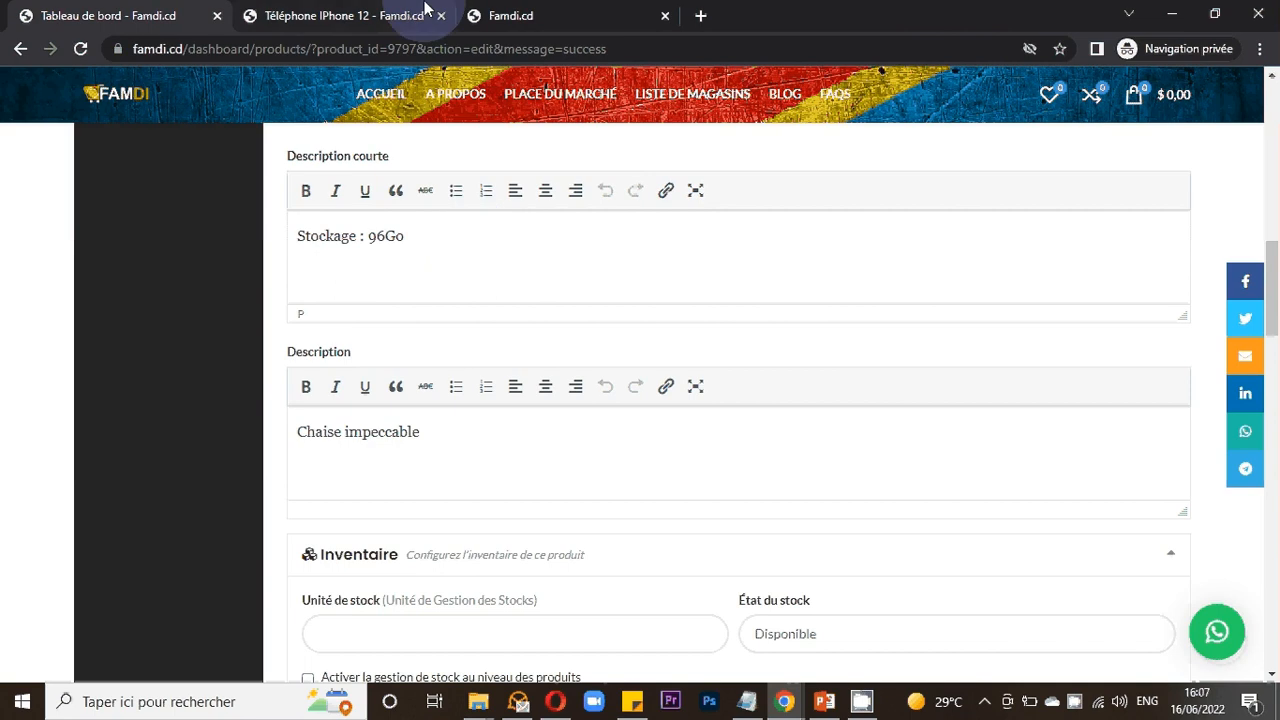
{"action": "left_click", "coordinate": [425, 10]}
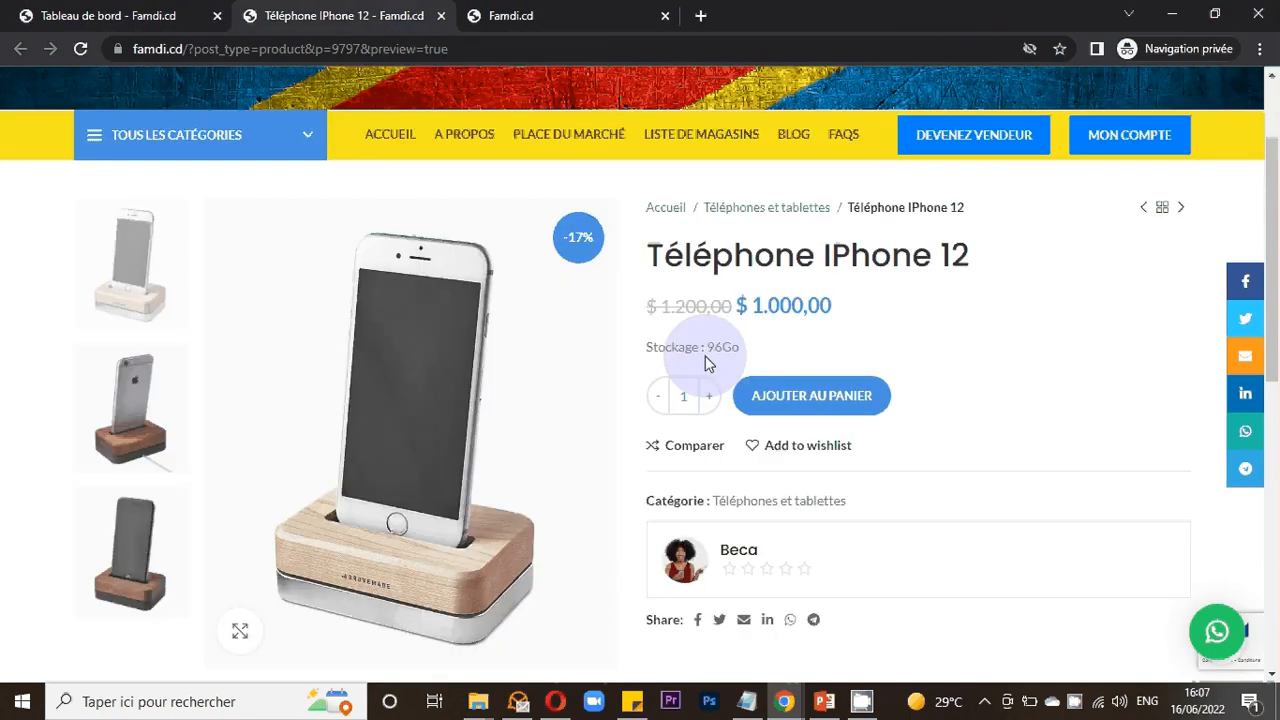
{"action": "key", "text": "ctrl+shift+Tab"}
{"action": "scroll", "coordinate": [521, 418], "scroll_direction": "down", "scroll_amount": 1}
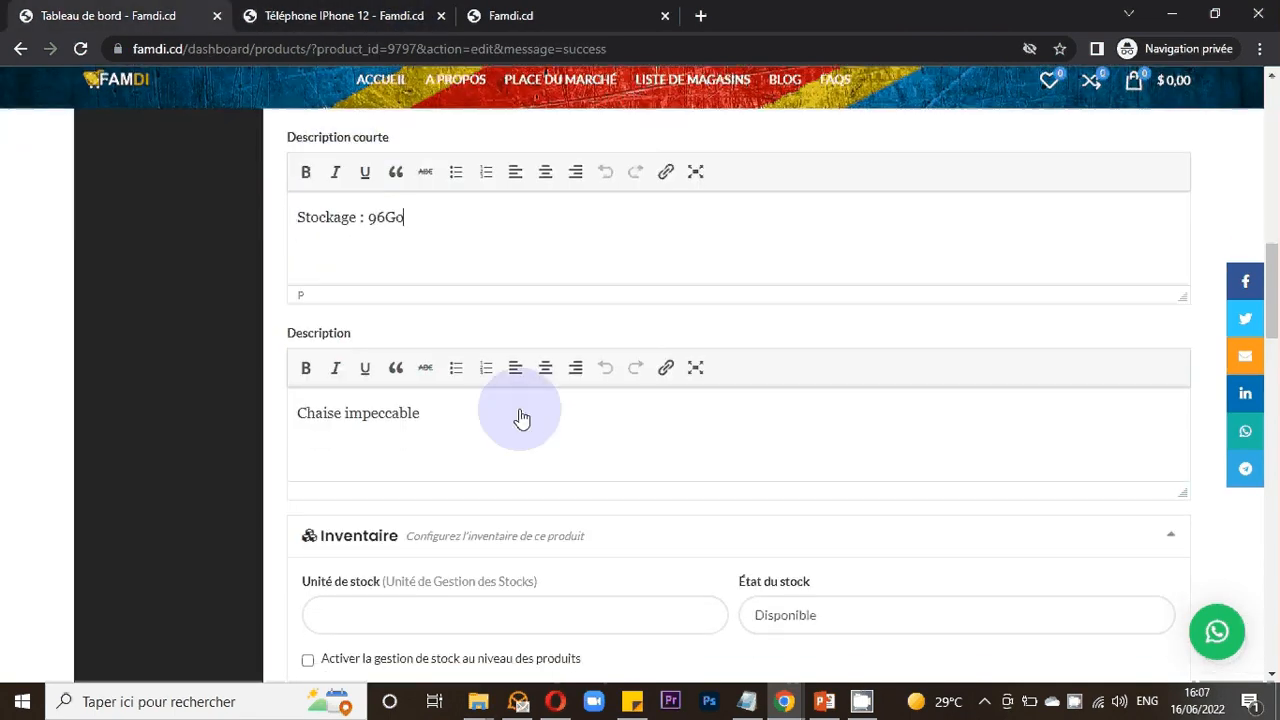
{"action": "scroll", "coordinate": [521, 418], "scroll_direction": "up", "scroll_amount": 3}
{"action": "scroll", "coordinate": [519, 409], "scroll_direction": "down", "scroll_amount": 4}
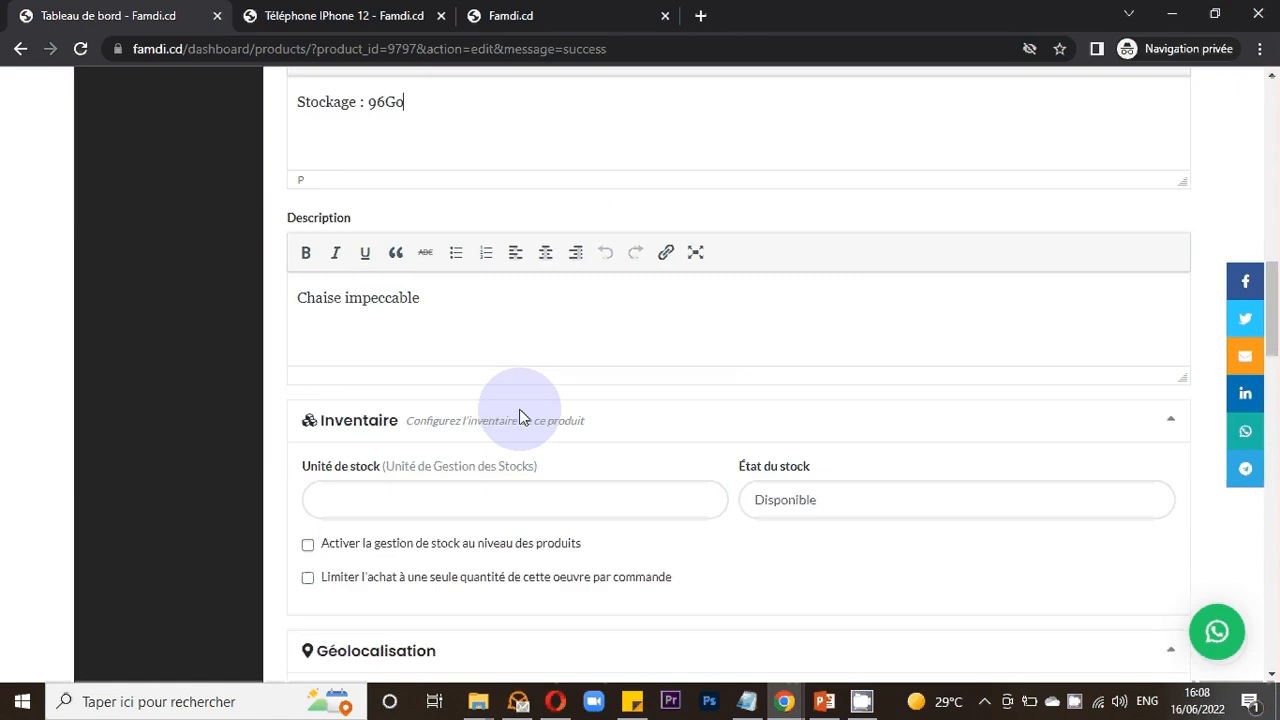
{"action": "scroll", "coordinate": [519, 418], "scroll_direction": "down", "scroll_amount": 3}
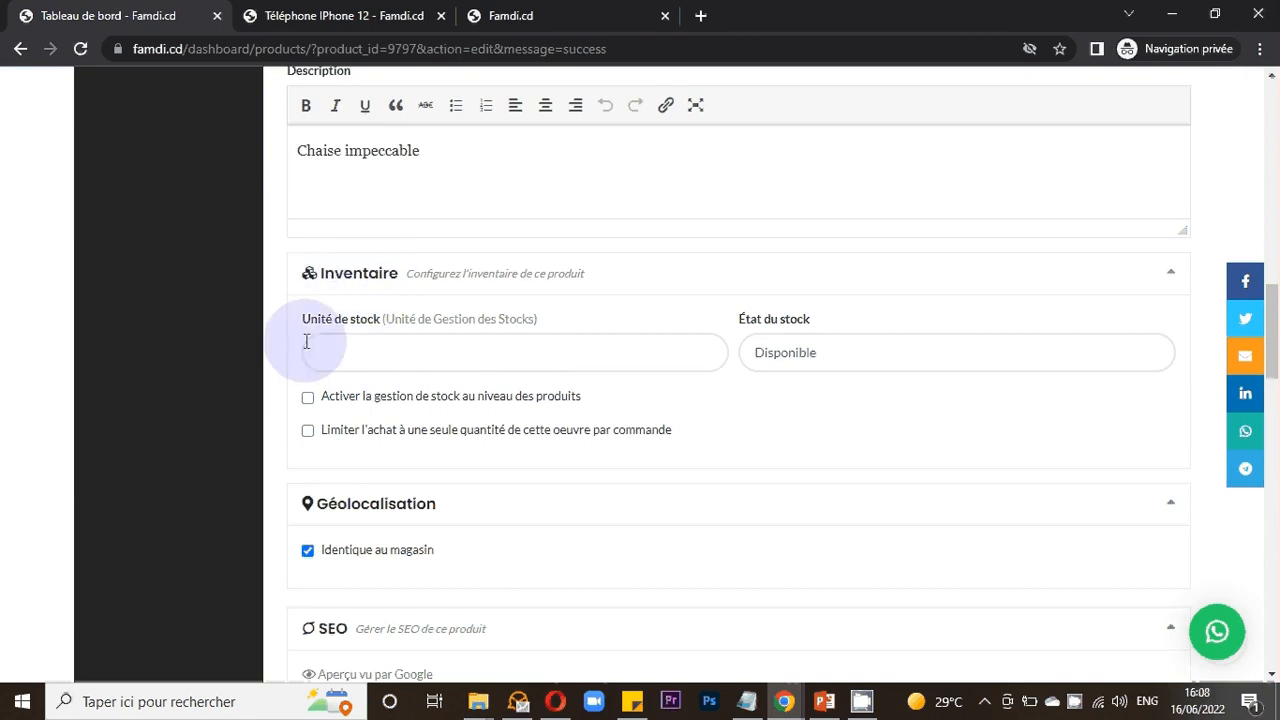
- Try entering 10 as the stock unit and enabling product-level stock management
{"action": "left_click", "coordinate": [412, 351]}
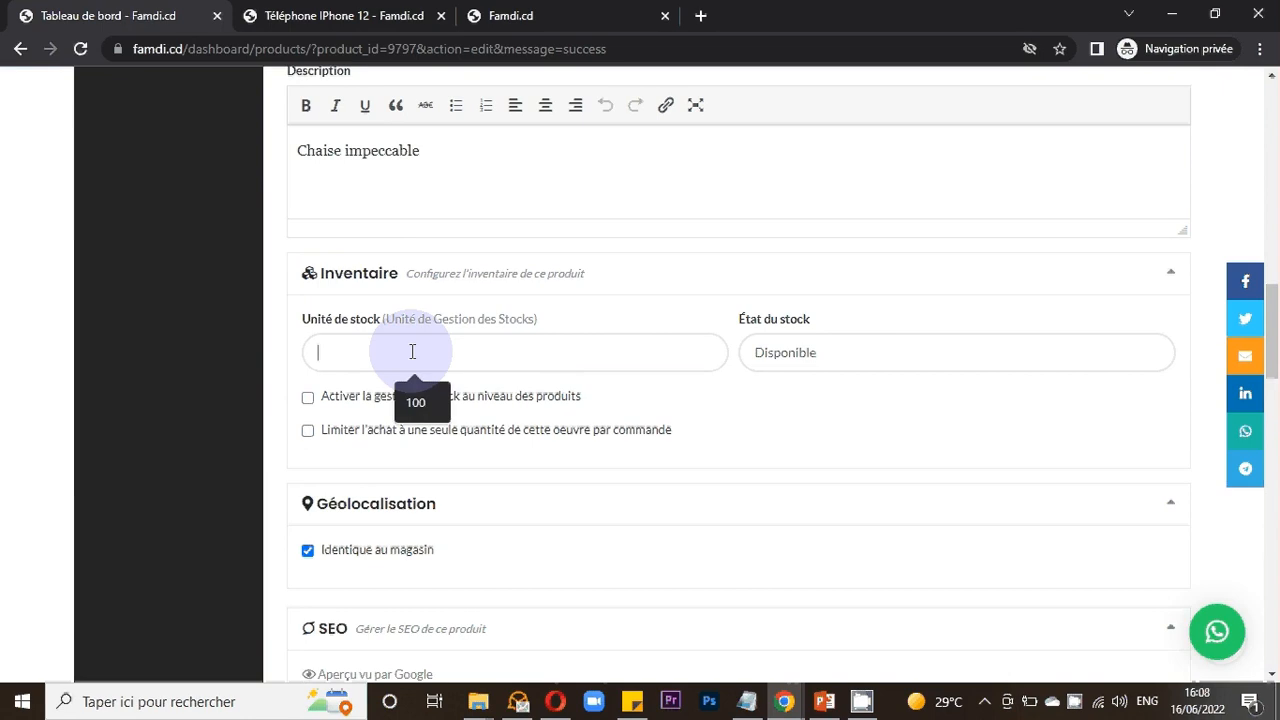
{"action": "type", "text": "10"}
{"action": "key", "text": "Tab"}
{"action": "key", "text": "space"}
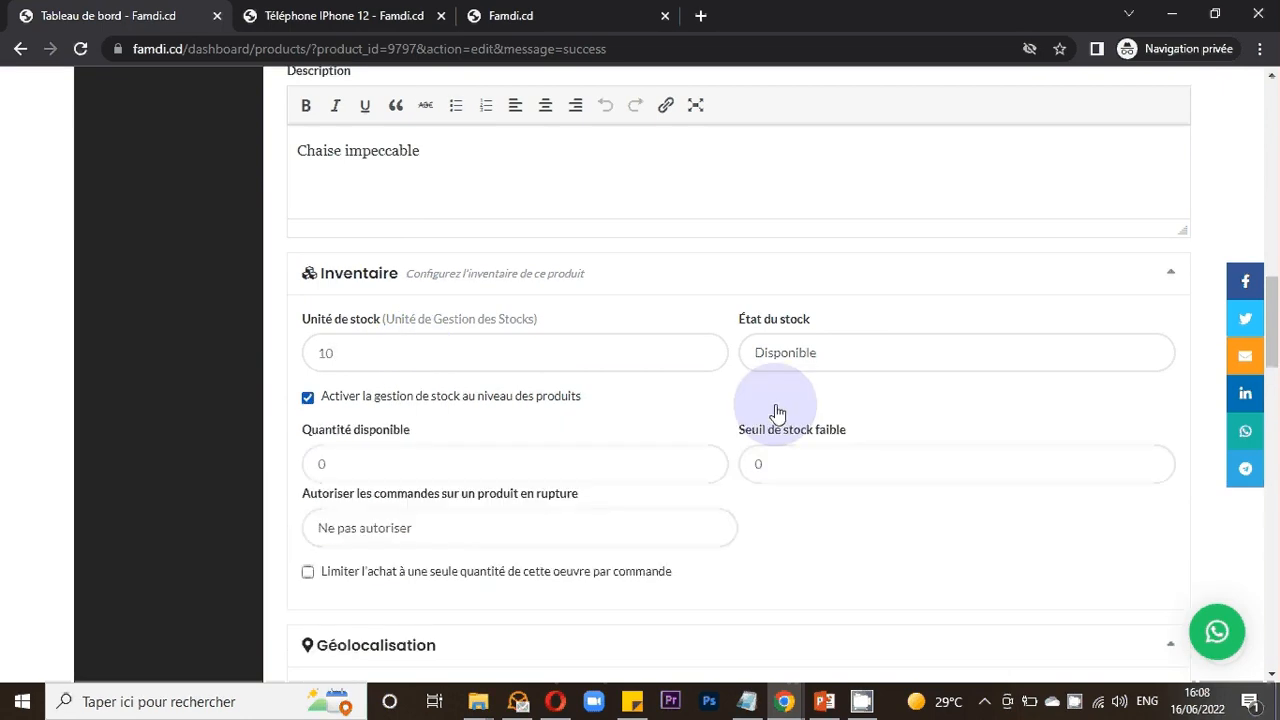
{"action": "left_click", "coordinate": [414, 394]}
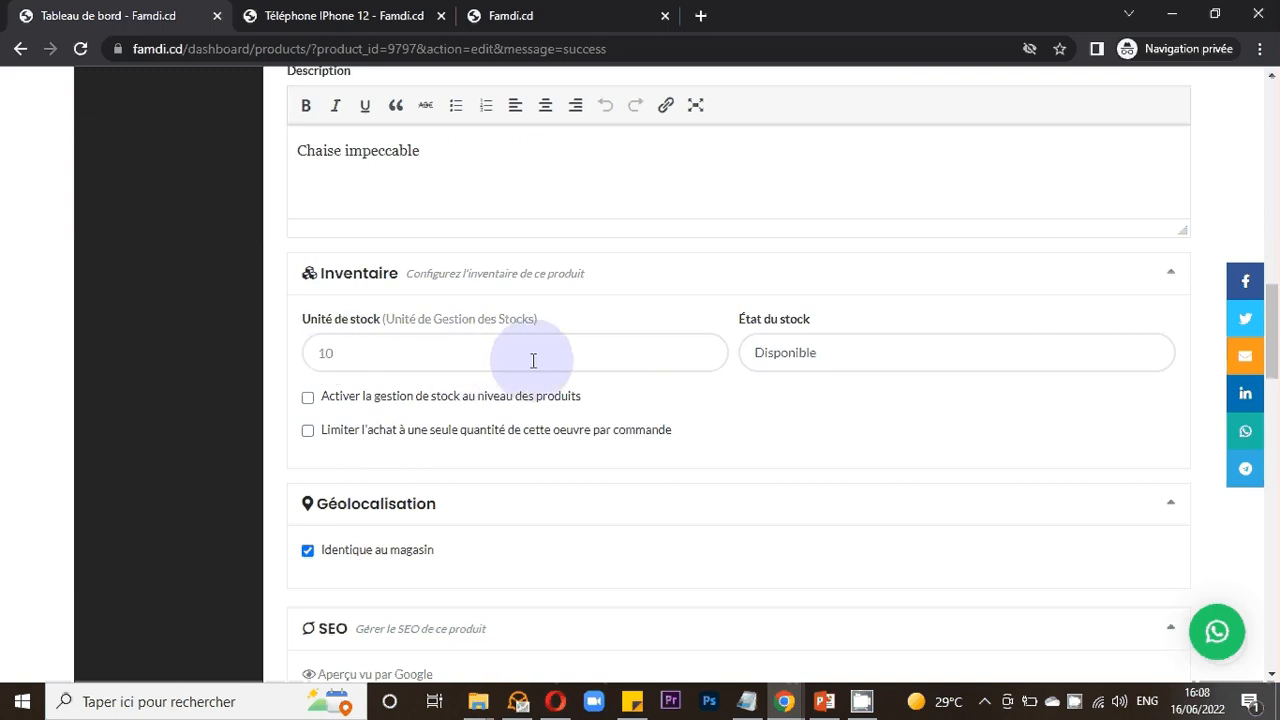
- Open the stock status options without changing the selection
{"action": "left_click", "coordinate": [771, 358]}
{"action": "left_click", "coordinate": [771, 358]}
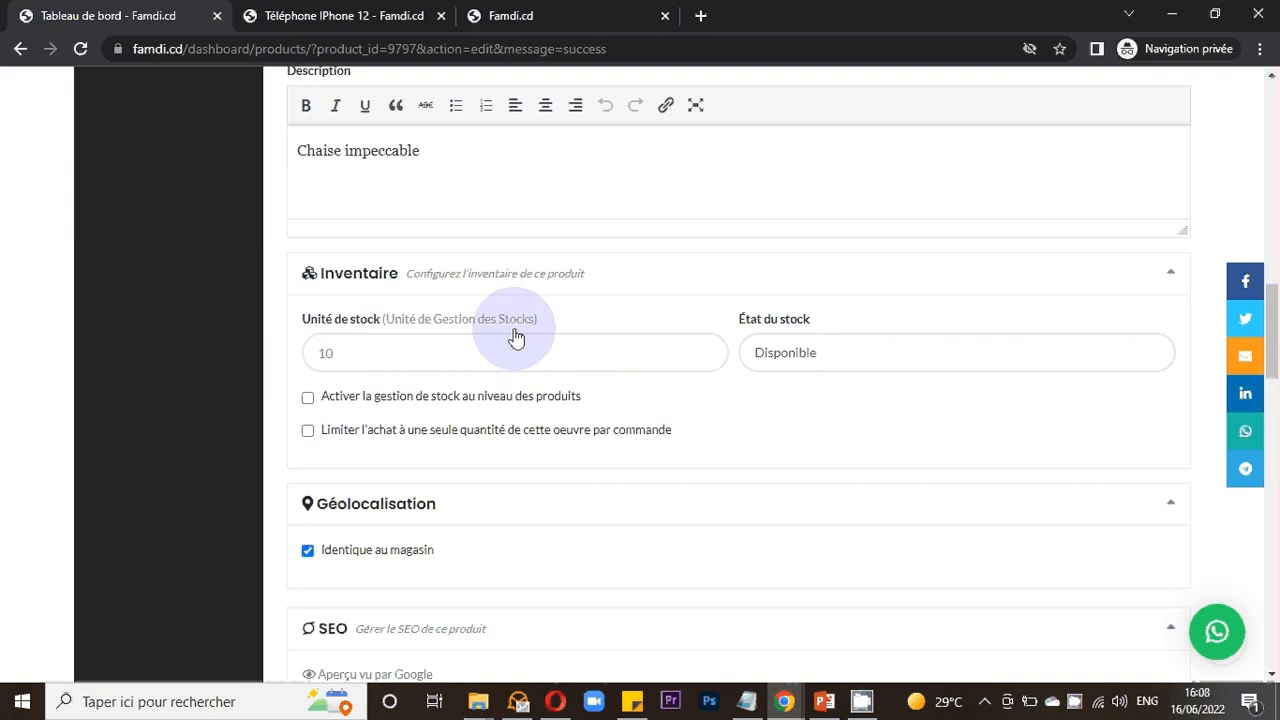
{"action": "left_click", "coordinate": [815, 355]}
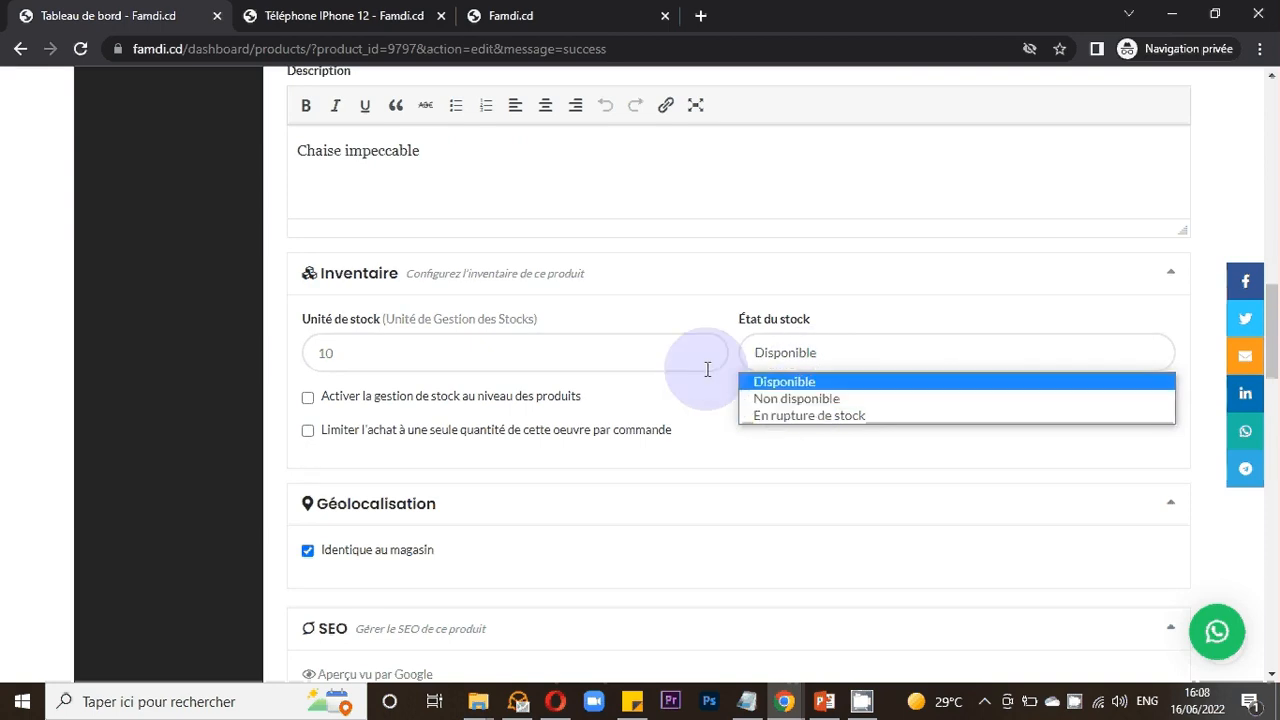
{"action": "left_click", "coordinate": [471, 337]}
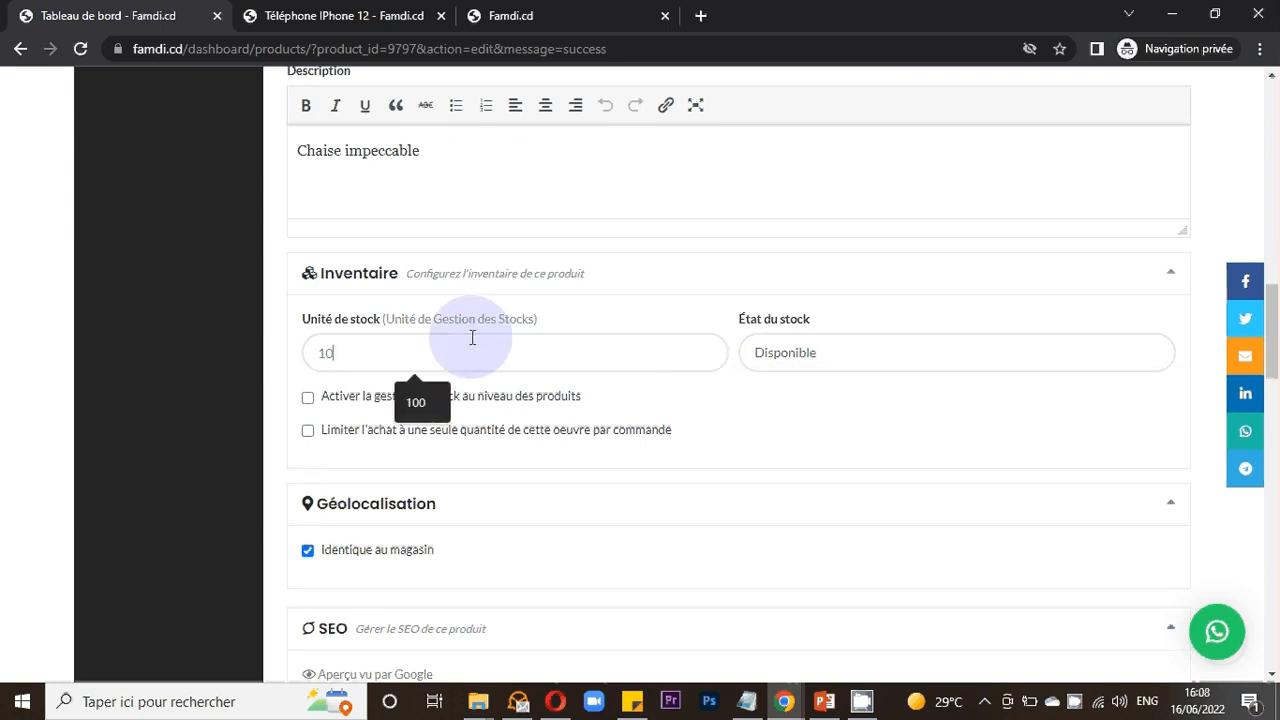
- Clear the stock unit field
{"action": "left_click_drag", "start_coordinate": [424, 345], "coordinate": [247, 336]}
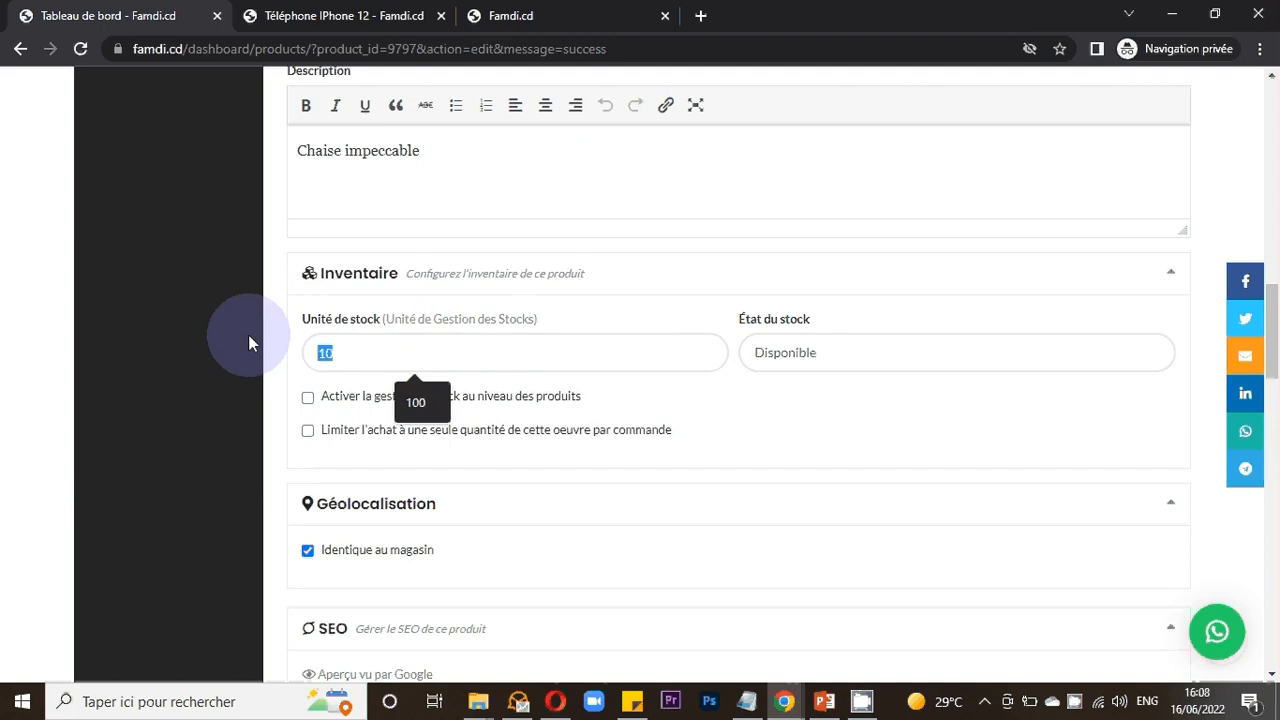
{"action": "key", "text": "BackSpace"}
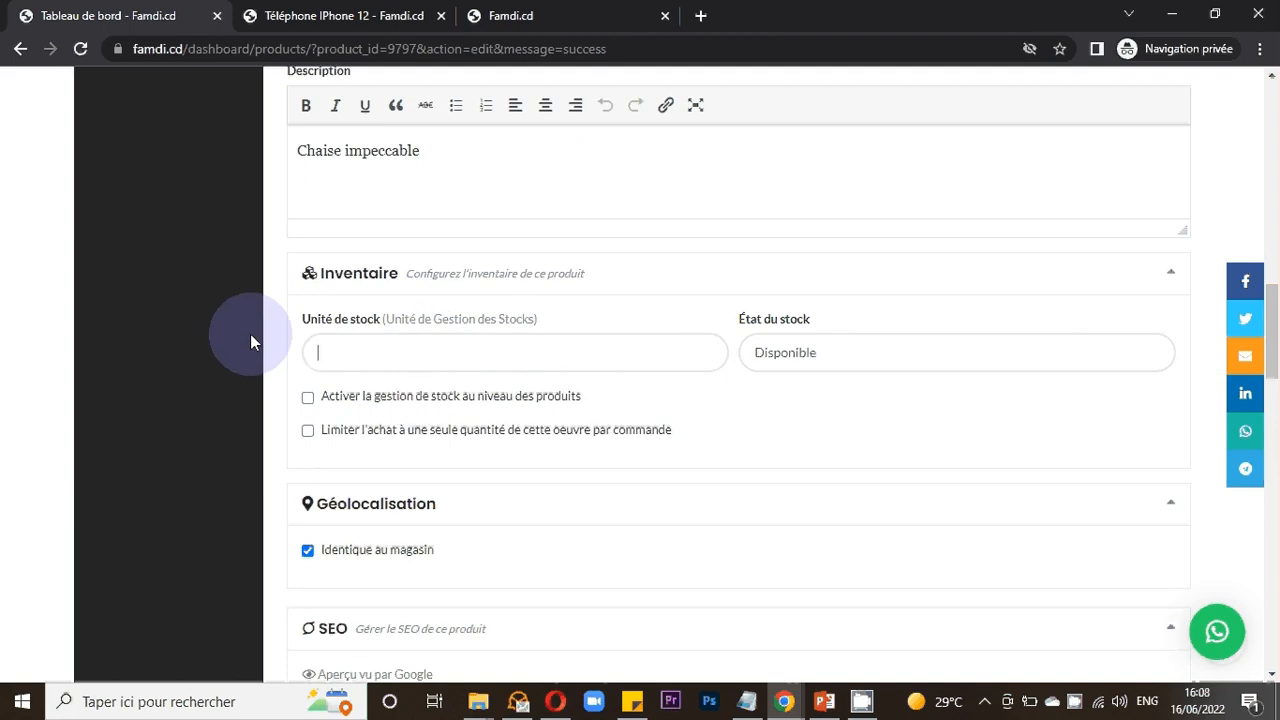
{"action": "left_click", "coordinate": [366, 349]}
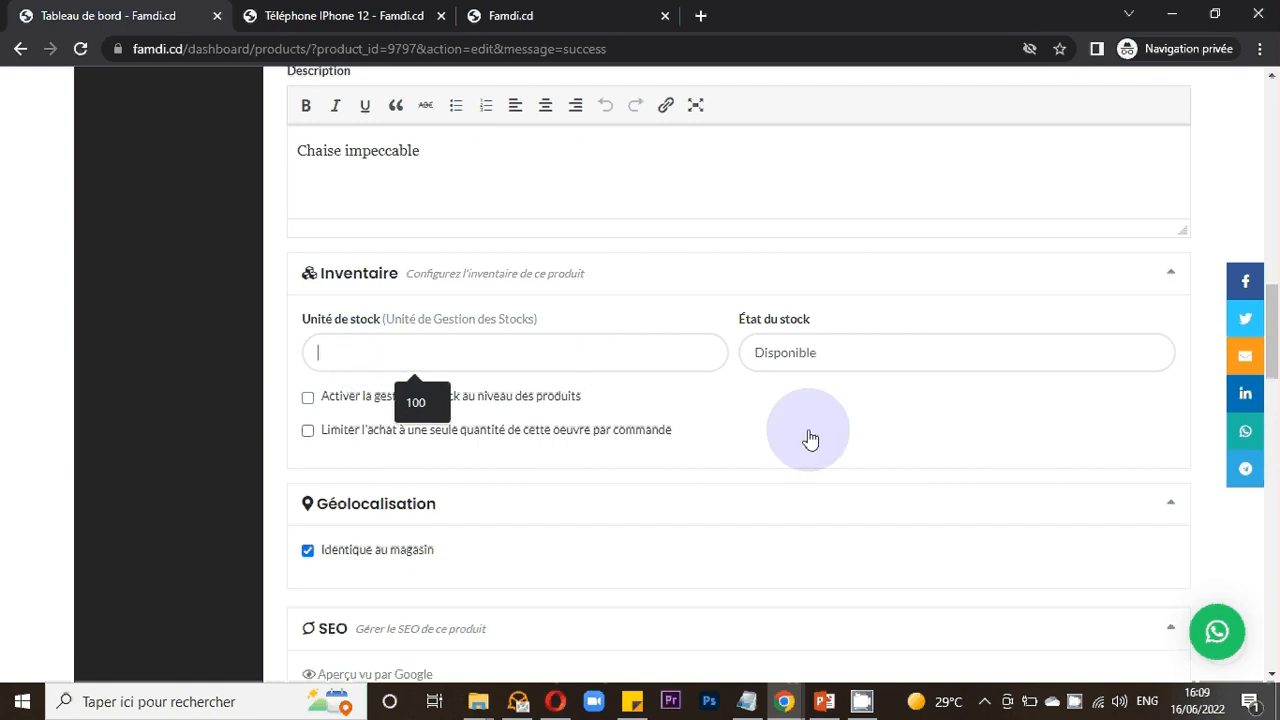
{"action": "left_click", "coordinate": [785, 478]}
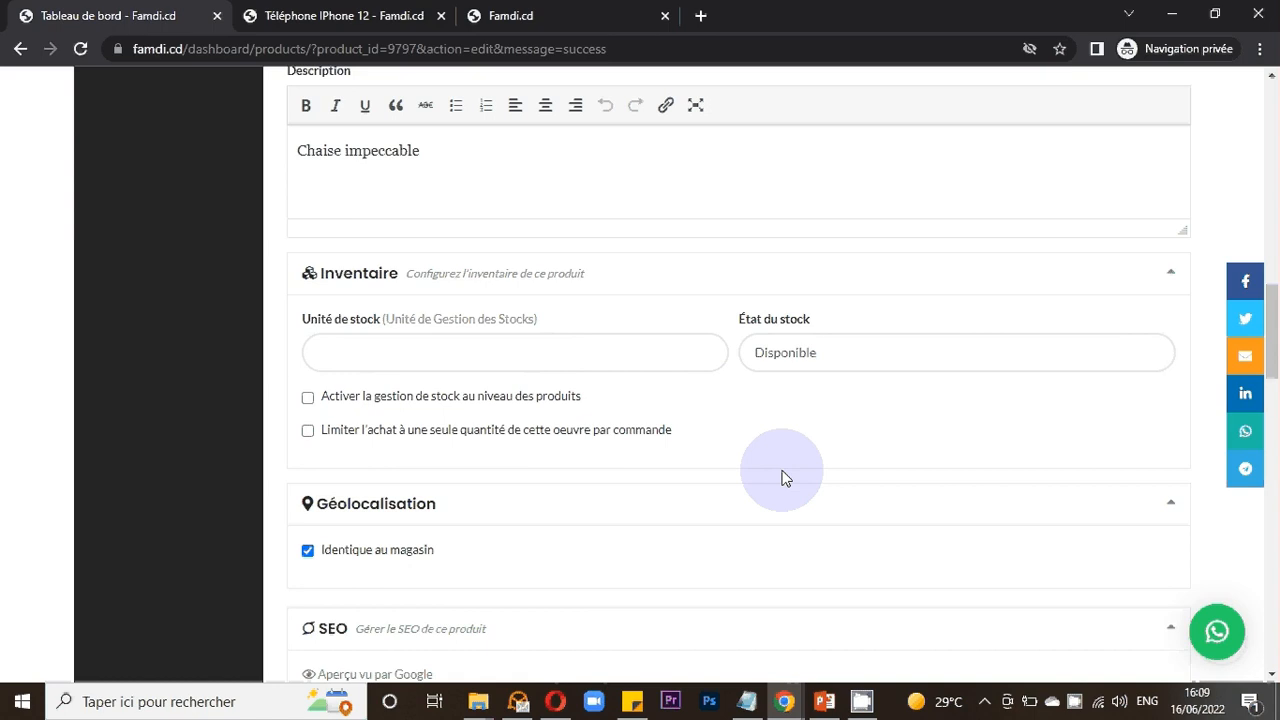
- Enable product-level stock management and set the available quantity to 10
{"action": "left_click", "coordinate": [308, 397]}
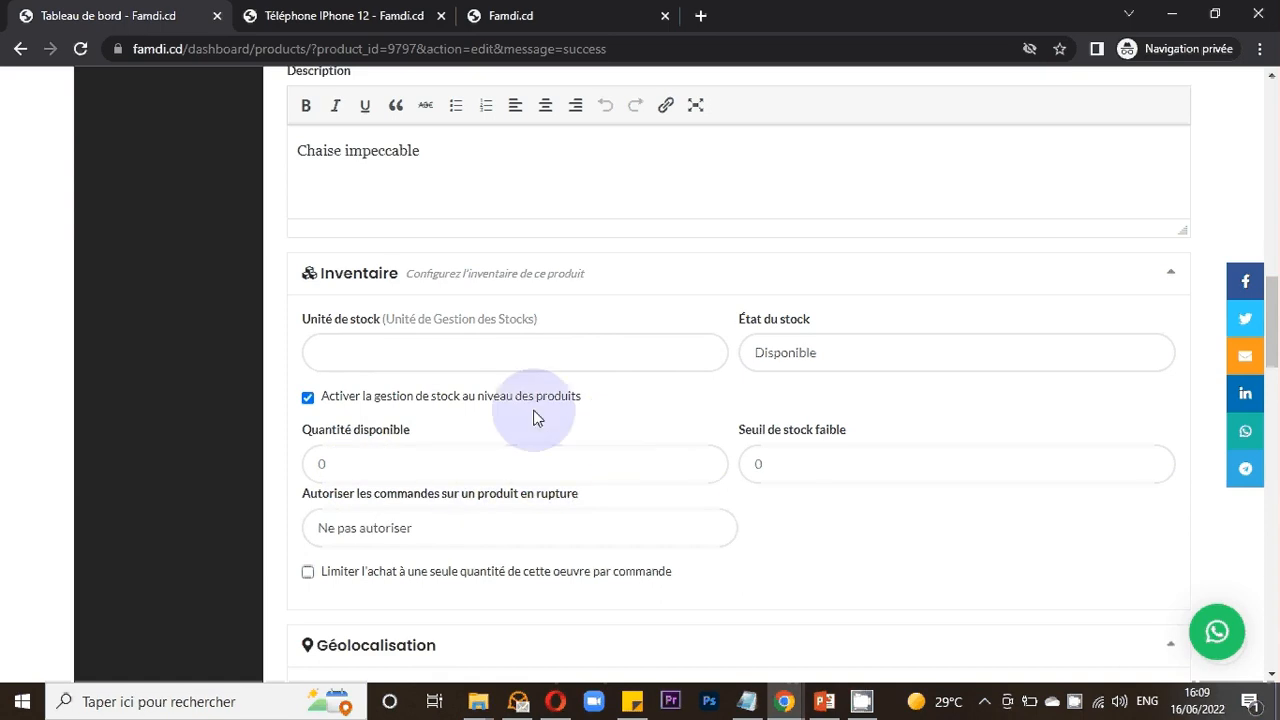
{"action": "left_click", "coordinate": [706, 461]}
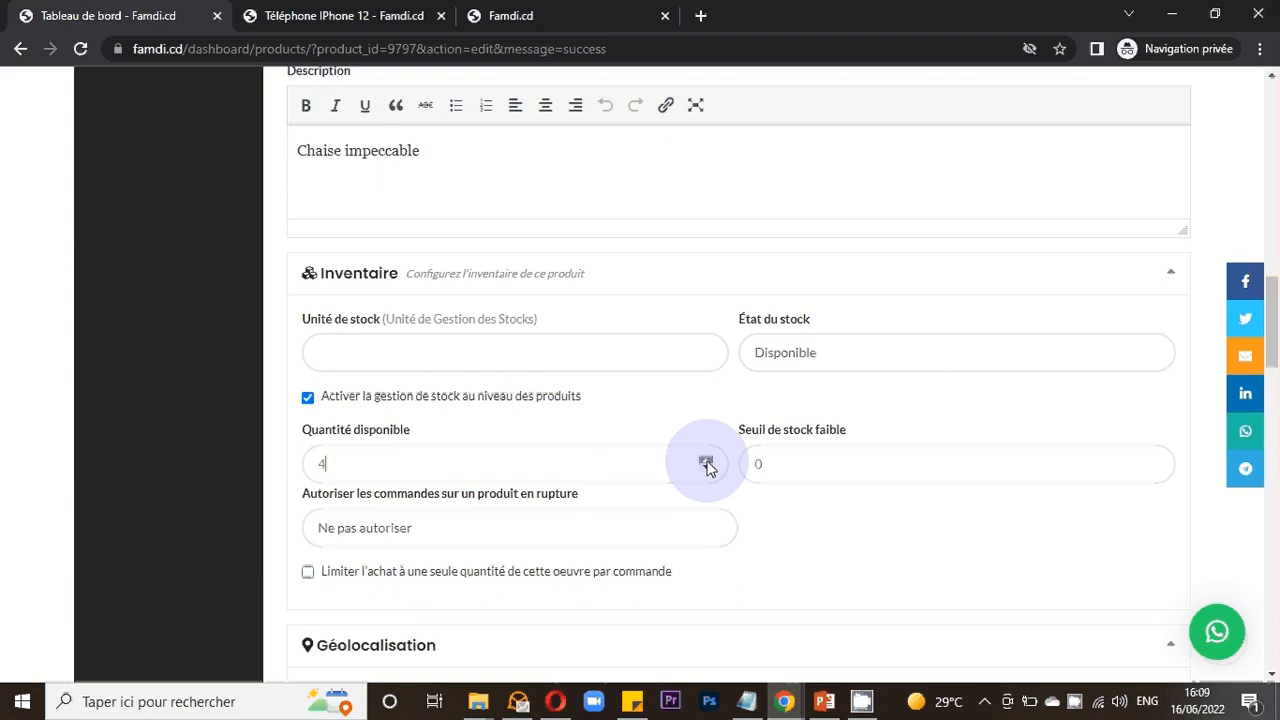
{"action": "left_click", "coordinate": [706, 461]}
{"action": "left_click", "coordinate": [706, 461]}
{"action": "left_click", "coordinate": [706, 461]}
{"action": "left_click", "coordinate": [706, 463]}
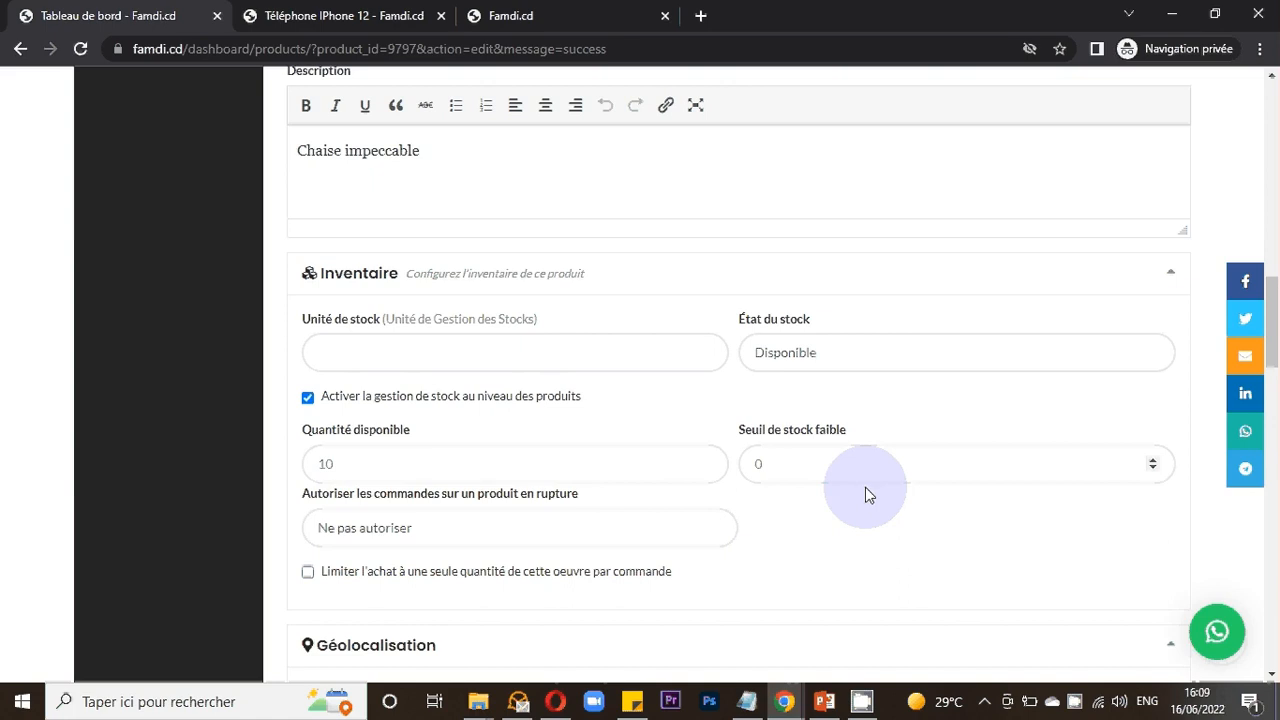
- Set the low stock threshold to 1
{"action": "left_click", "coordinate": [754, 460]}
{"action": "left_click", "coordinate": [924, 464]}
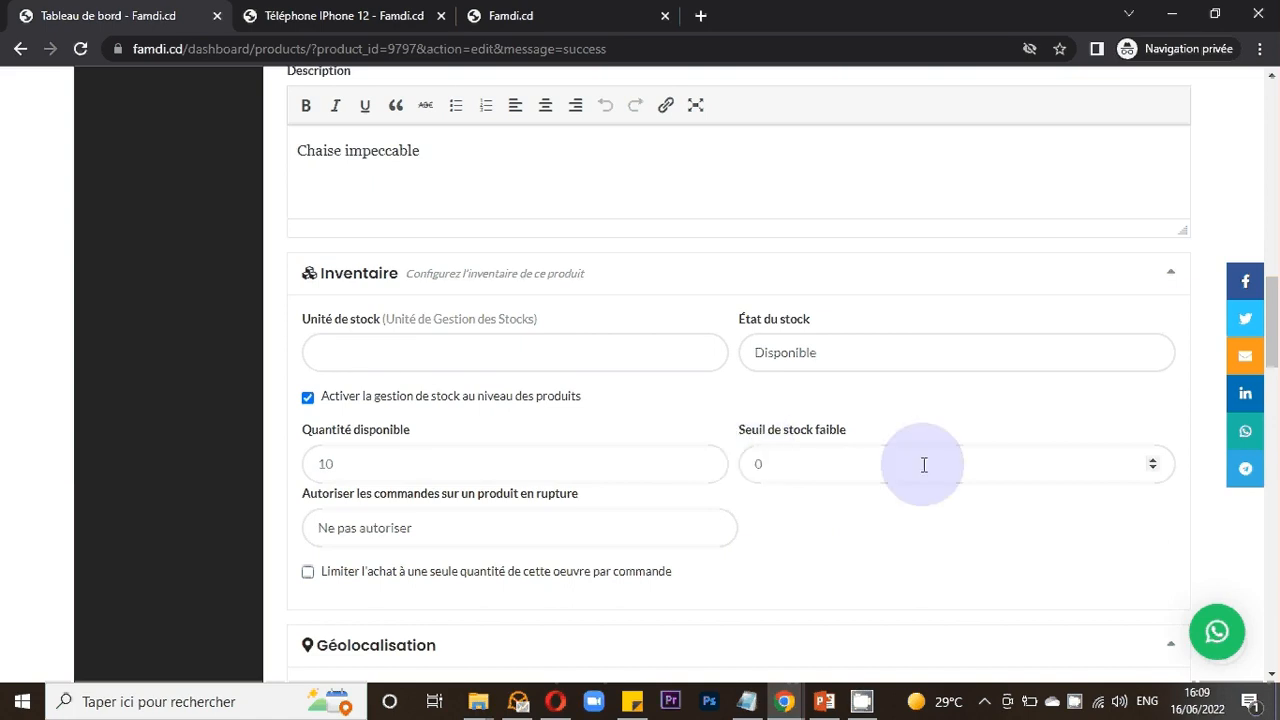
{"action": "left_click", "coordinate": [1155, 472]}
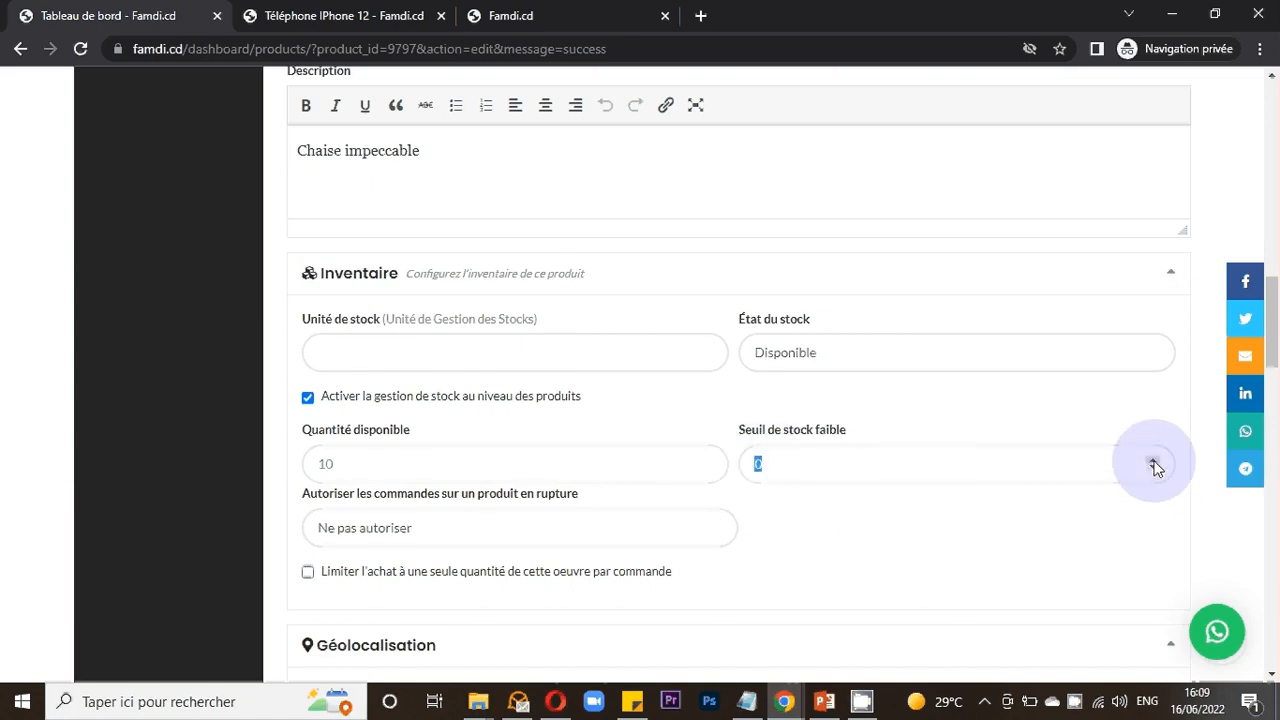
{"action": "type", "text": "2"}
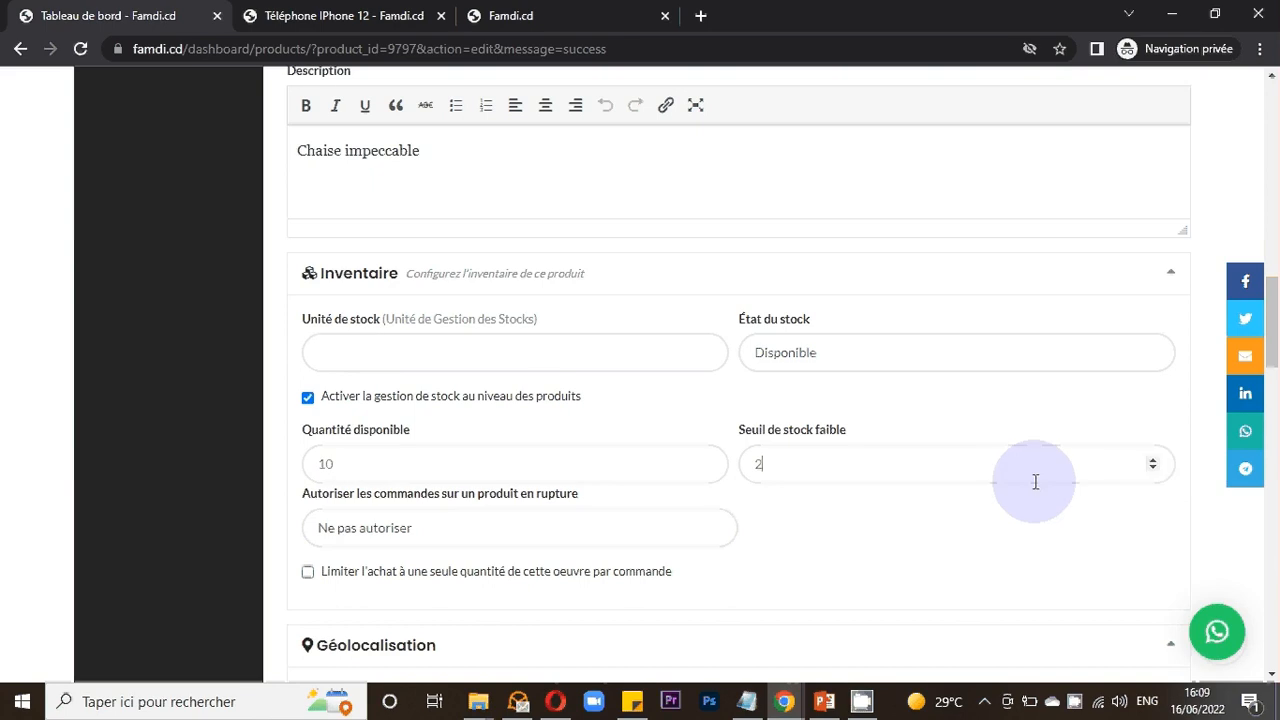
{"action": "left_click", "coordinate": [1153, 468]}
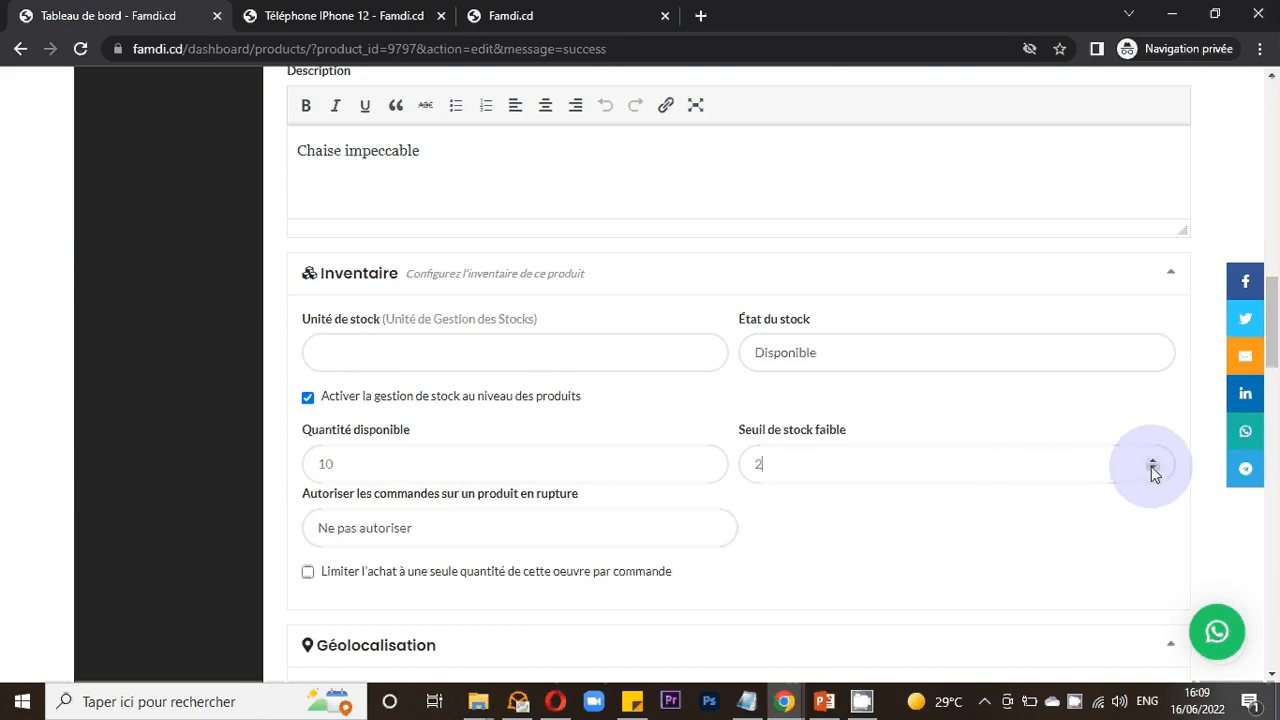
- Review the options for allowing orders on out-of-stock products without changing the selection
{"action": "left_click", "coordinate": [405, 528]}
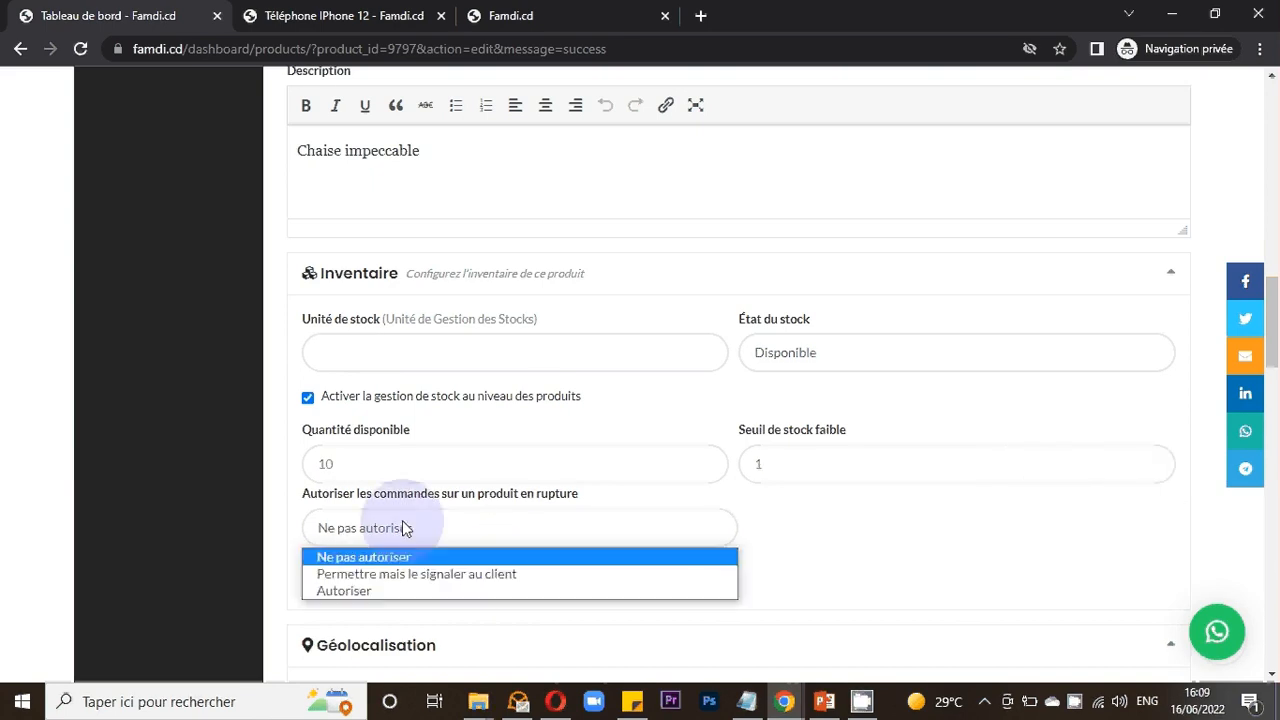
{"action": "left_click", "coordinate": [405, 528]}
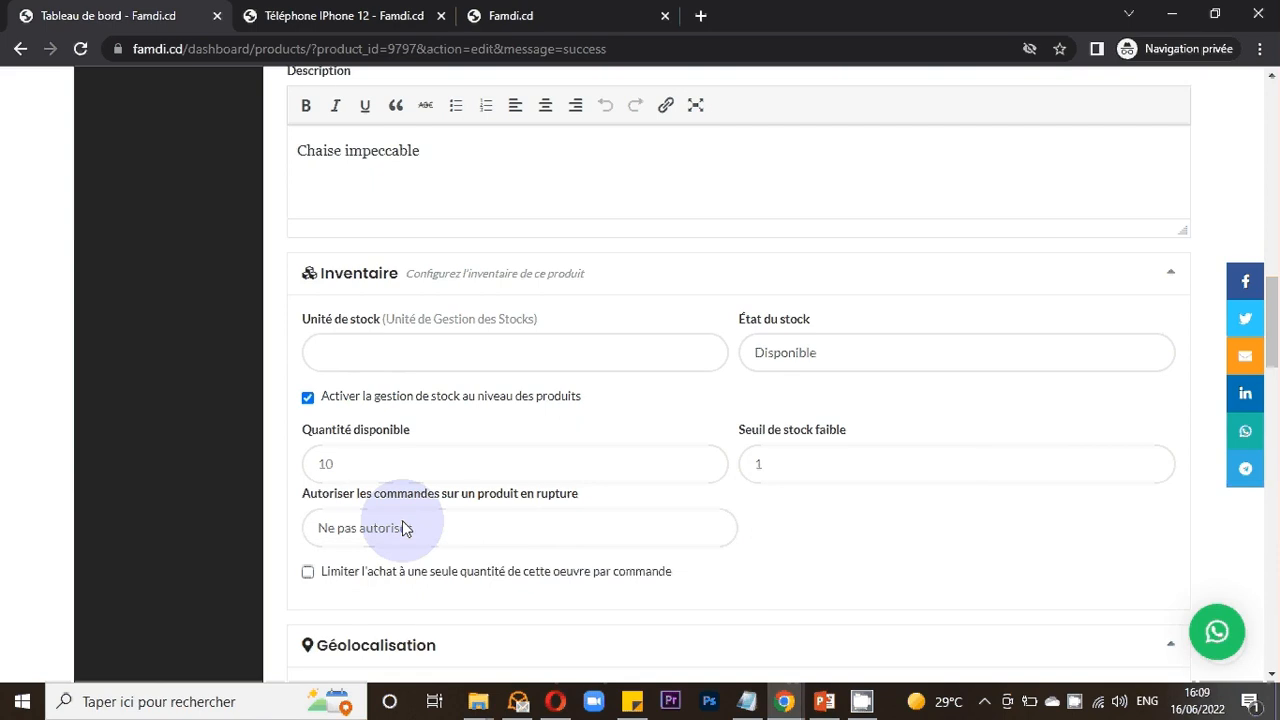
{"action": "left_click", "coordinate": [405, 528]}
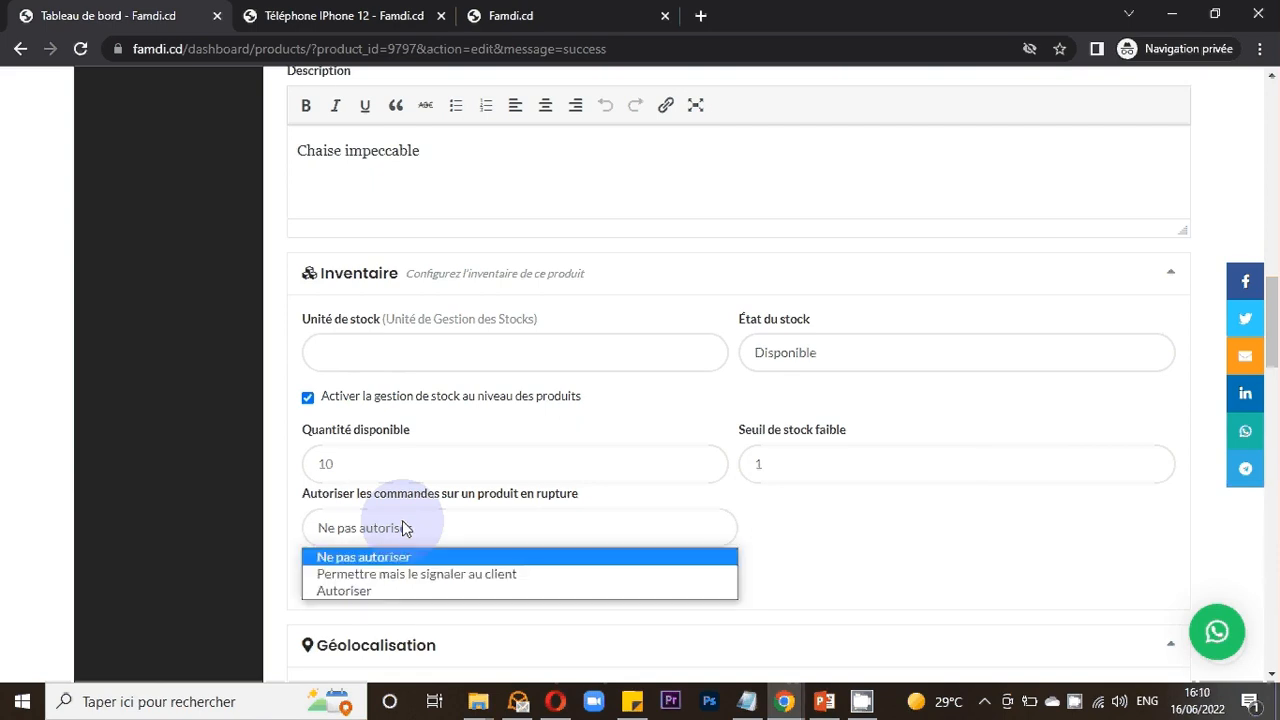
{"action": "left_click", "coordinate": [405, 528]}
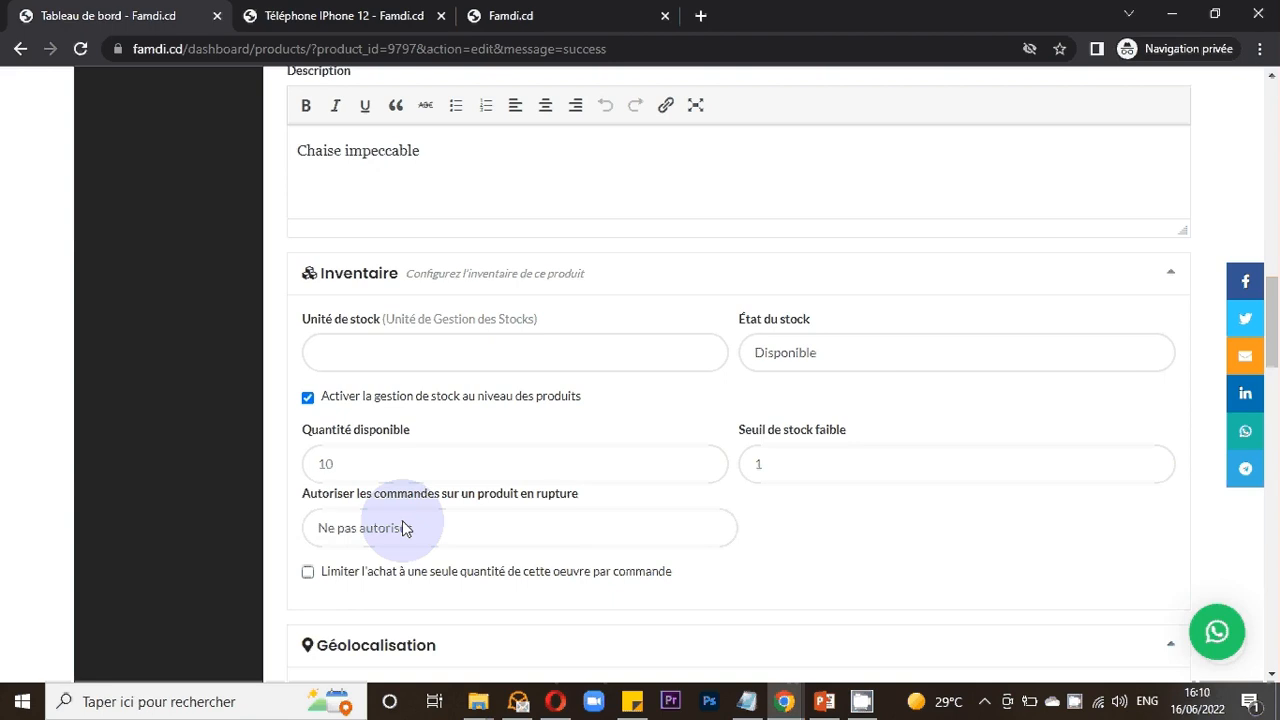
{"action": "scroll", "coordinate": [405, 528], "scroll_direction": "down", "scroll_amount": 1}
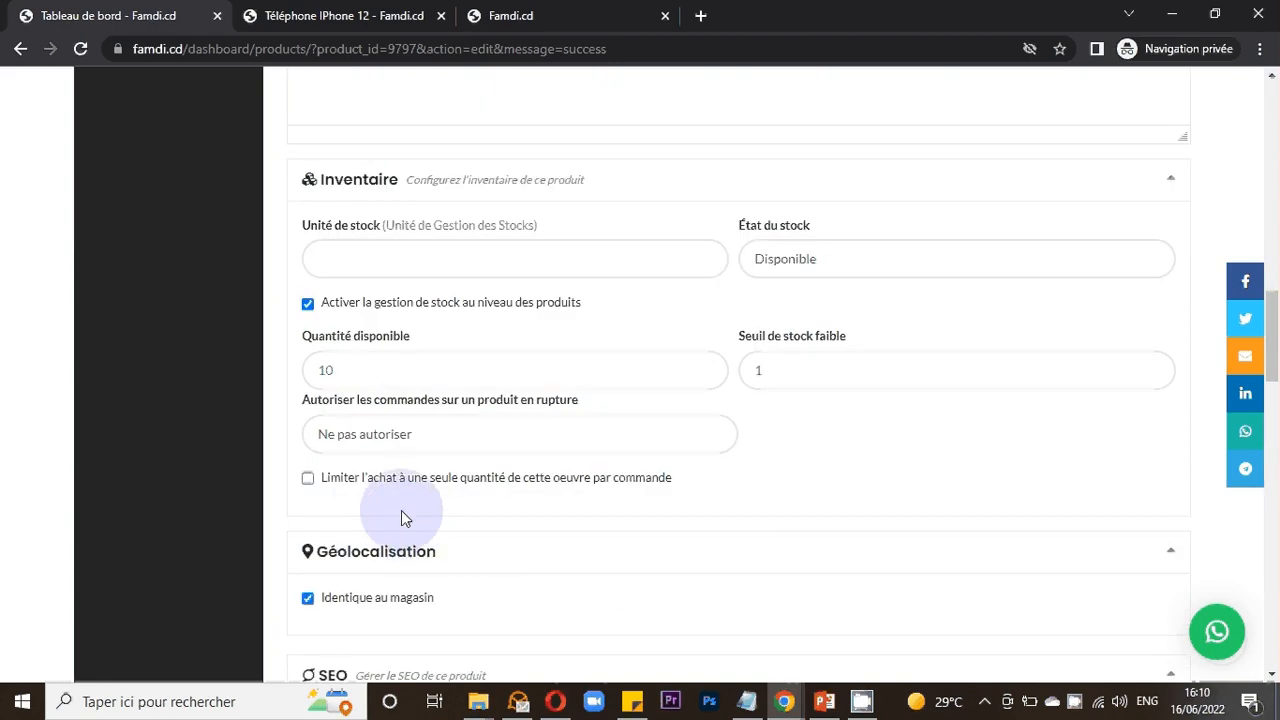
- Disable product-level stock management, leaving the single-quantity purchase limit unchecked
{"action": "left_click", "coordinate": [386, 438]}
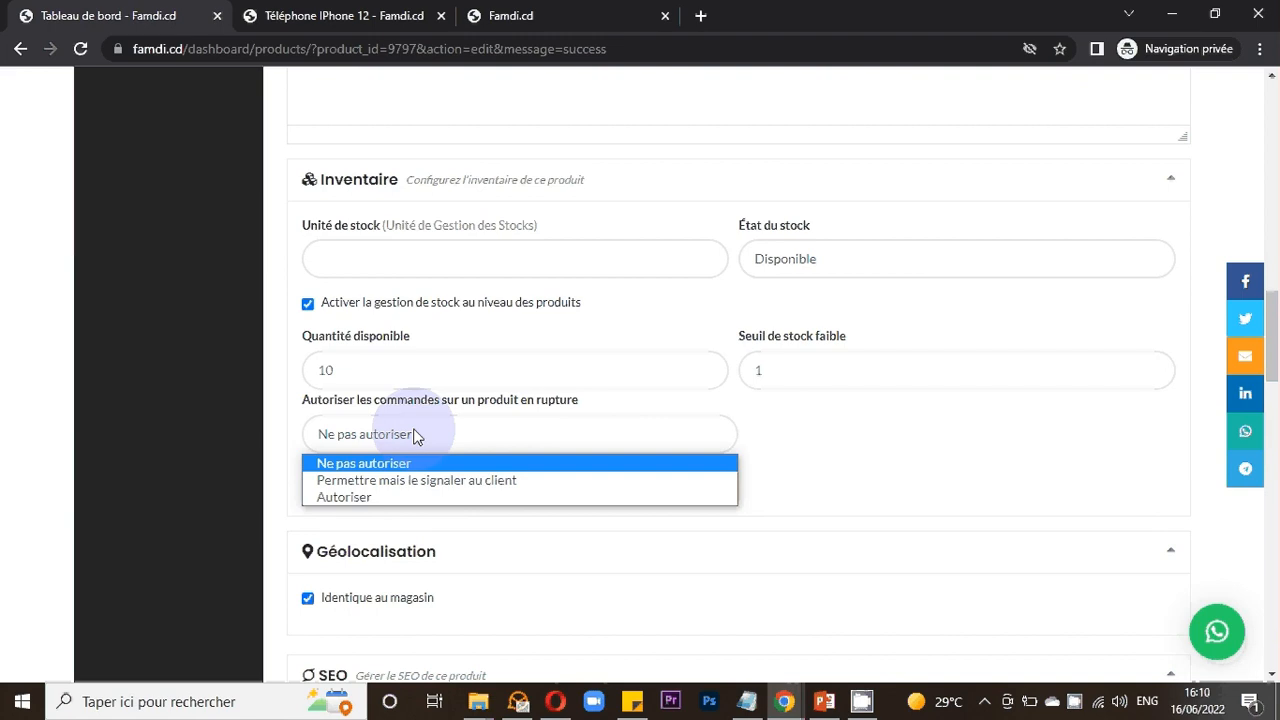
{"action": "left_click", "coordinate": [430, 446]}
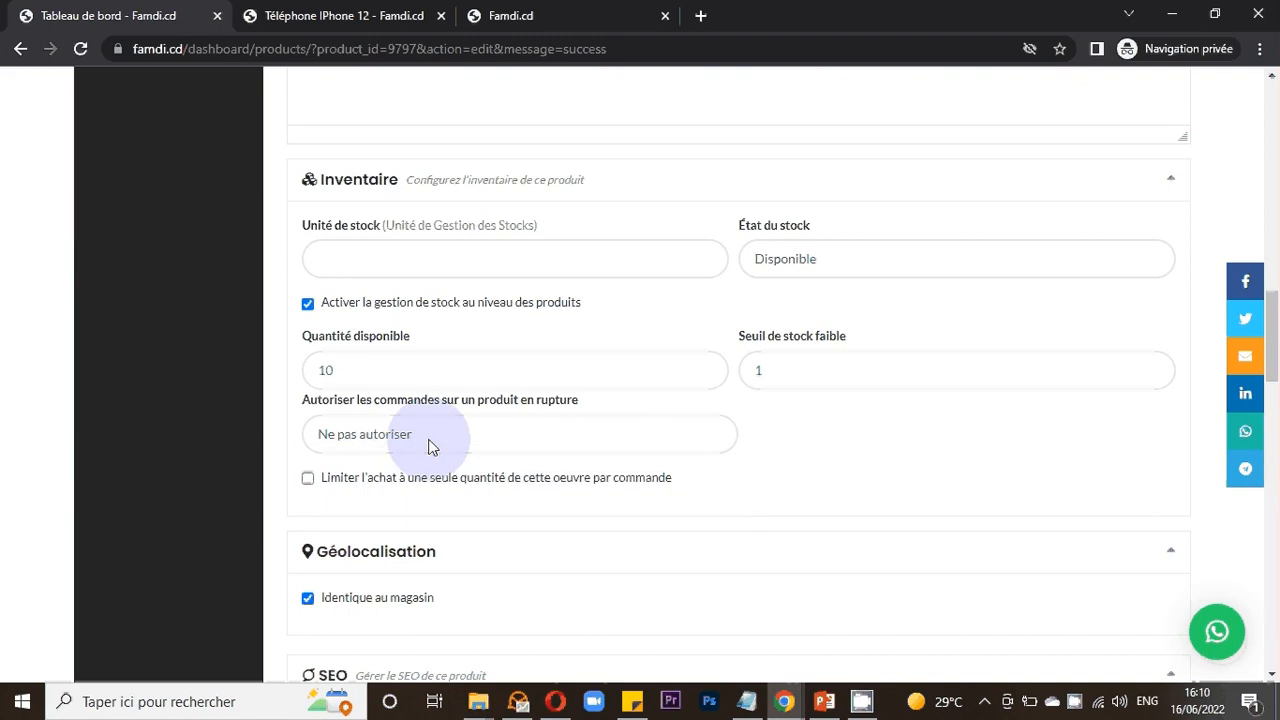
{"action": "left_click", "coordinate": [312, 304]}
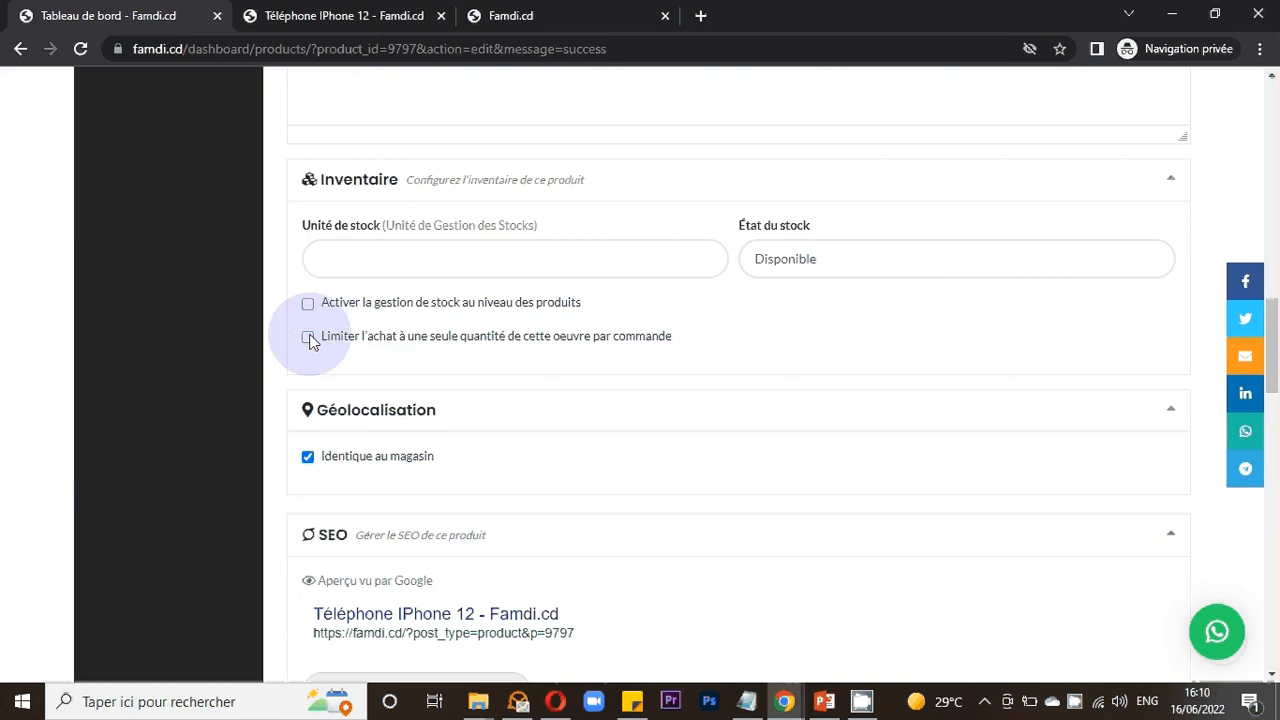
{"action": "left_click", "coordinate": [309, 338]}
{"action": "left_click", "coordinate": [309, 338]}
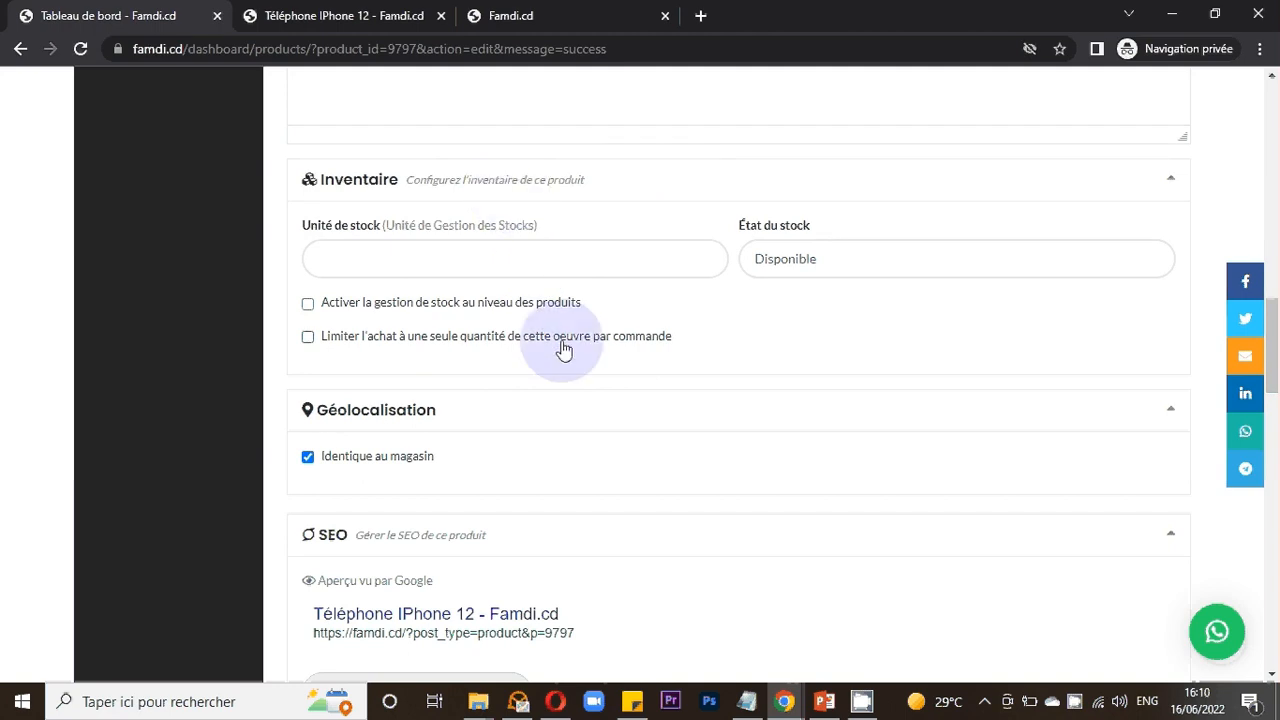
- Examine the description, geolocation and SEO sections of the product form
{"action": "scroll", "coordinate": [643, 403], "scroll_direction": "down", "scroll_amount": 1}
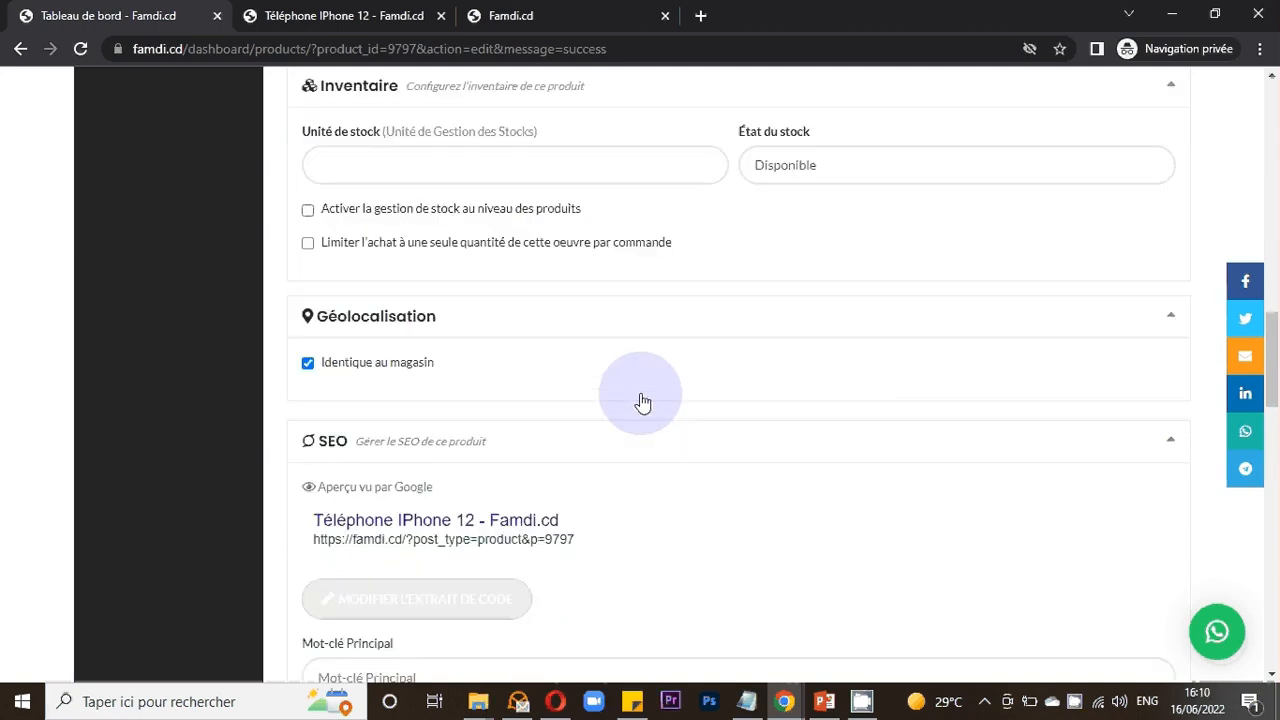
{"action": "scroll", "coordinate": [643, 403], "scroll_direction": "down", "scroll_amount": 1}
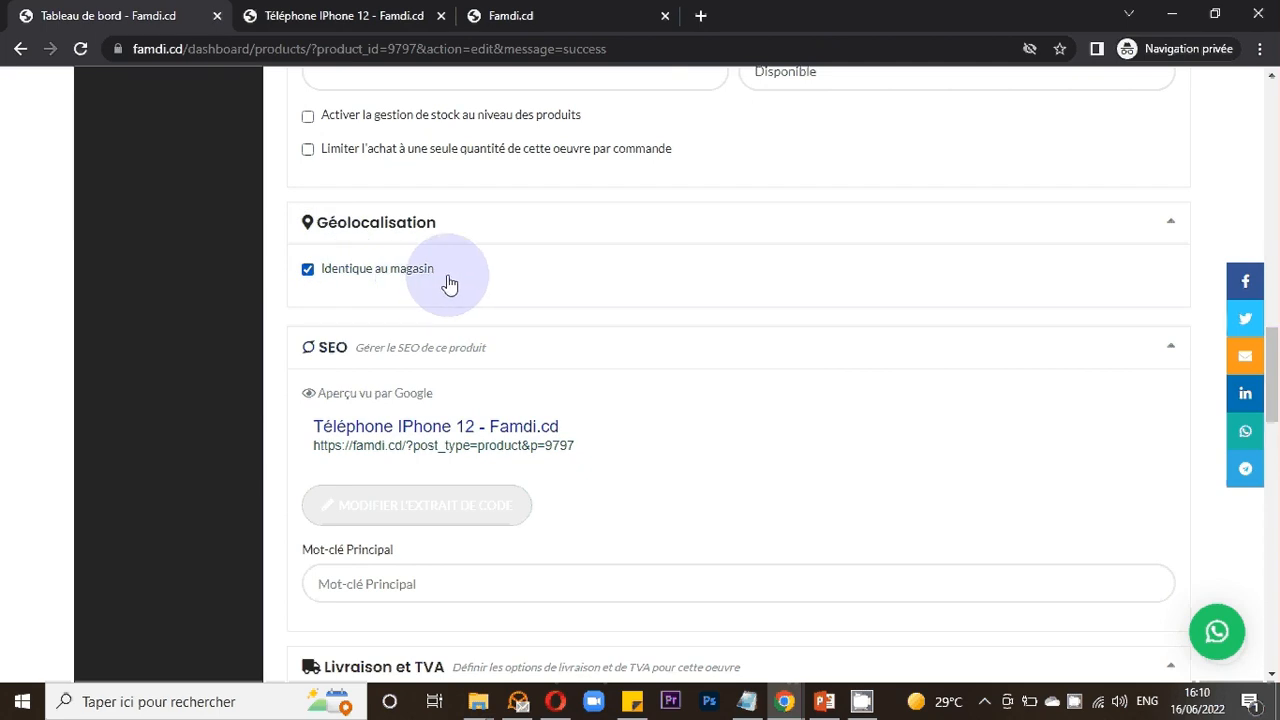
{"action": "scroll", "coordinate": [449, 285], "scroll_direction": "down", "scroll_amount": 1}
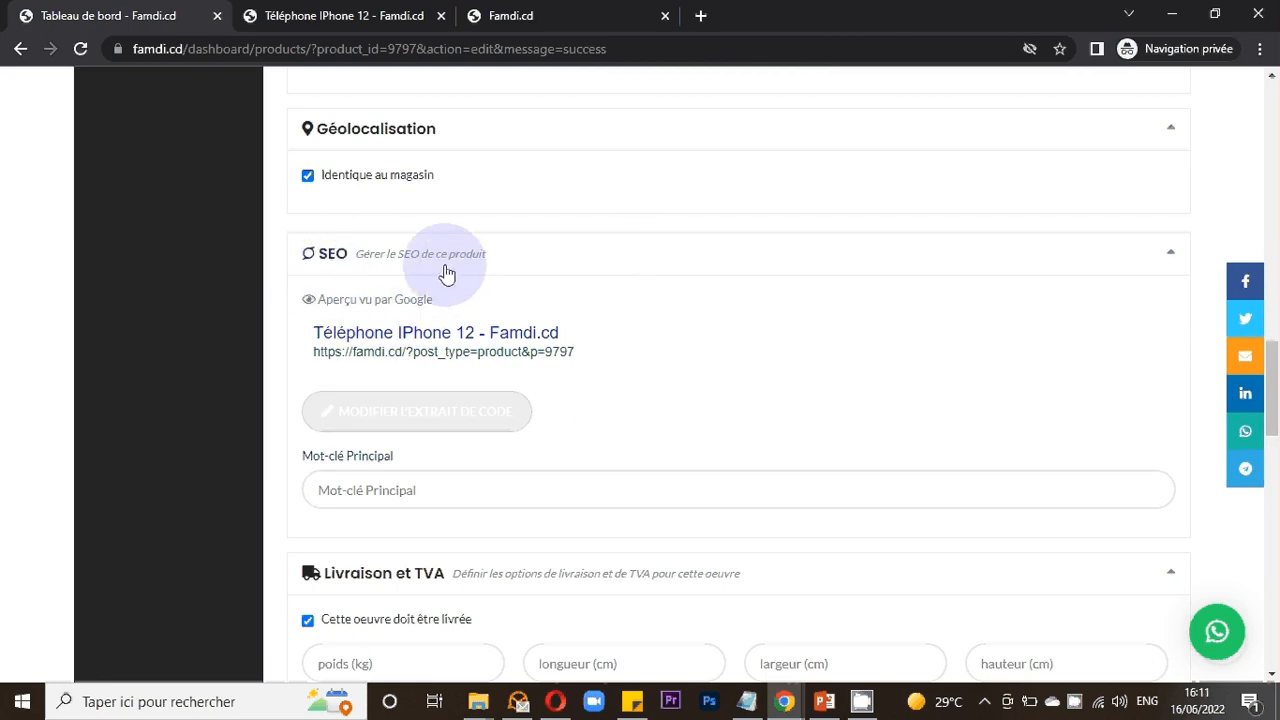
{"action": "scroll", "coordinate": [448, 305], "scroll_direction": "up", "scroll_amount": 1}
{"action": "scroll", "coordinate": [448, 305], "scroll_direction": "up", "scroll_amount": 5}
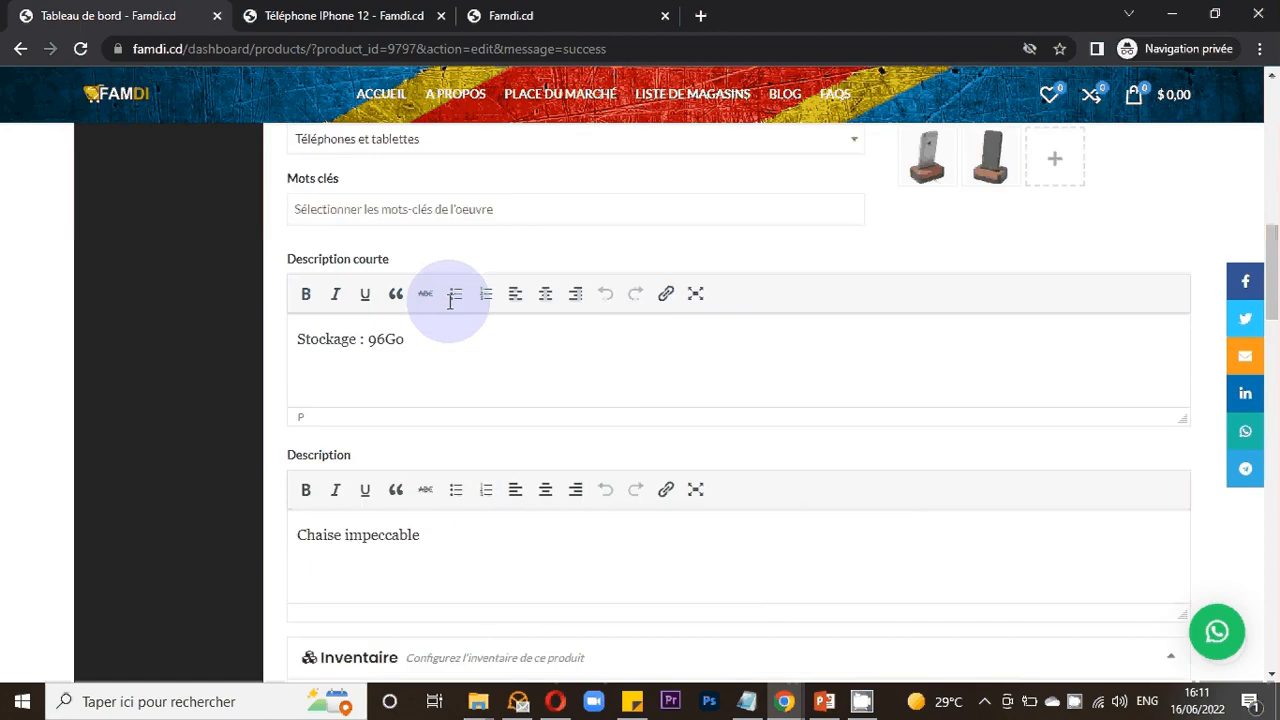
{"action": "scroll", "coordinate": [450, 305], "scroll_direction": "up", "scroll_amount": 4}
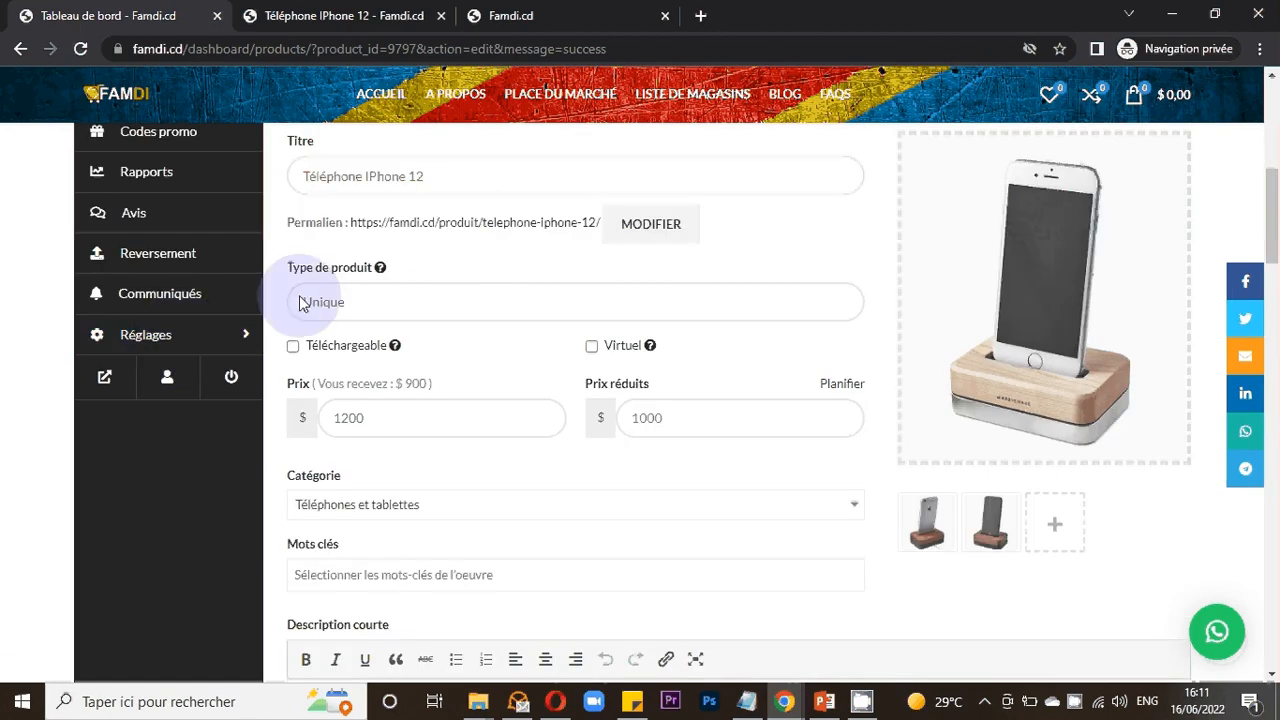
{"action": "scroll", "coordinate": [523, 340], "scroll_direction": "down", "scroll_amount": 5}
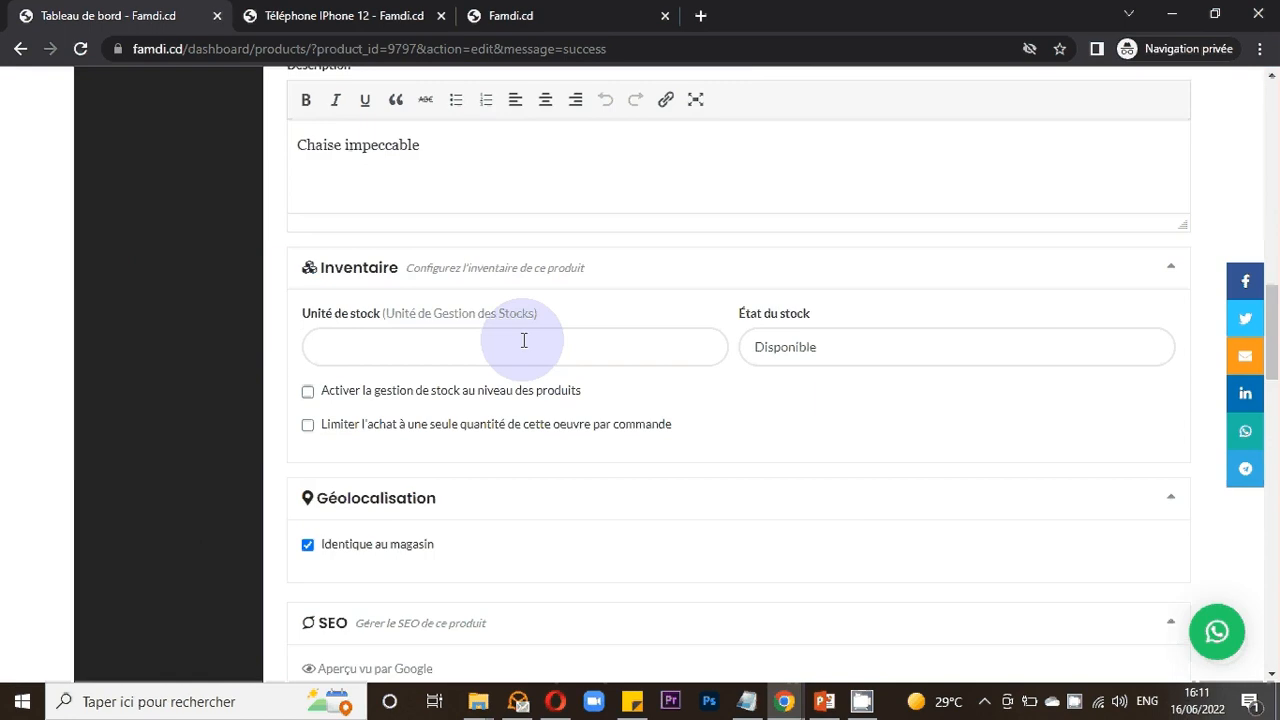
{"action": "scroll", "coordinate": [523, 340], "scroll_direction": "down", "scroll_amount": 3}
{"action": "scroll", "coordinate": [524, 346], "scroll_direction": "down", "scroll_amount": 1}
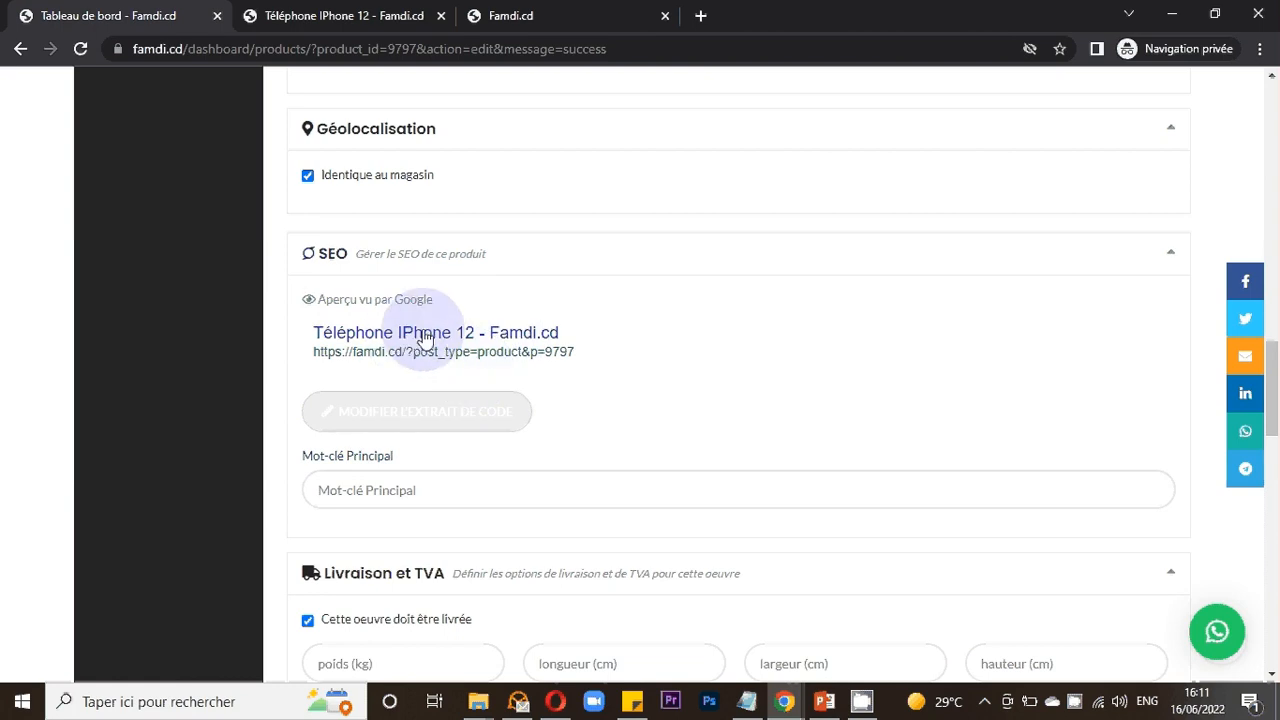
{"action": "scroll", "coordinate": [600, 340], "scroll_direction": "down", "scroll_amount": 1}
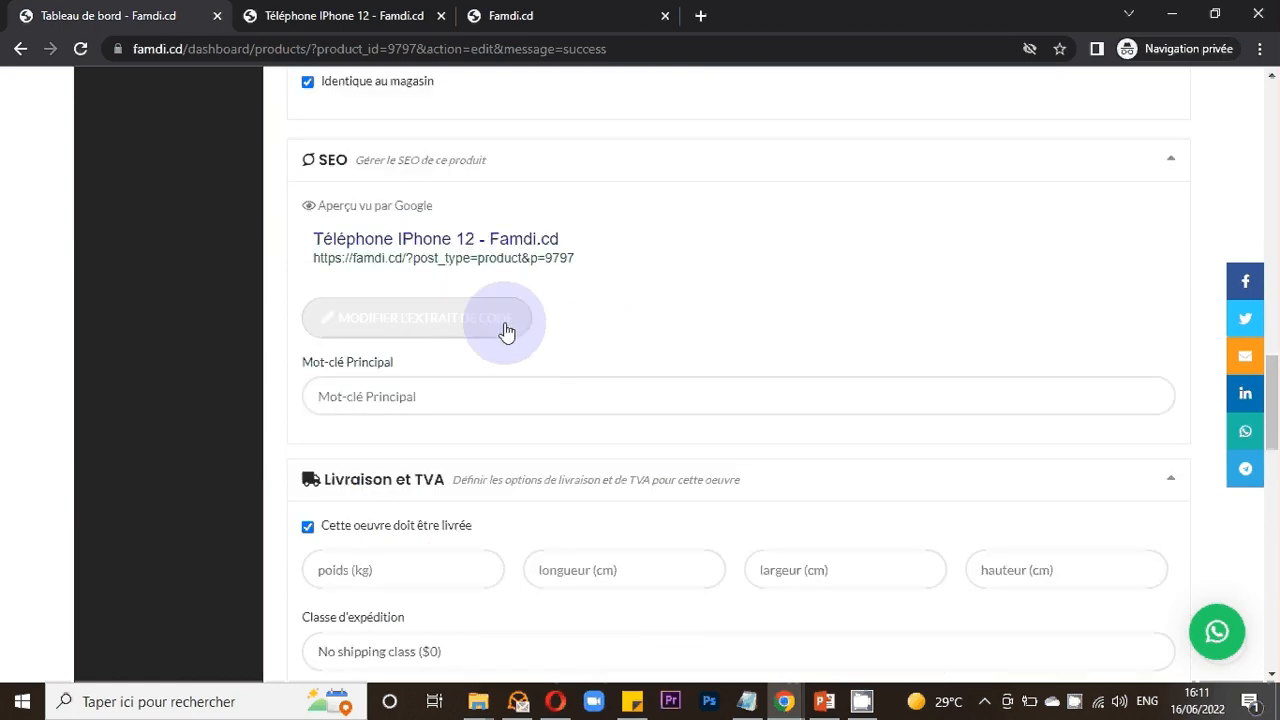
- Open and close the SEO snippet editor to examine the SEO title, slug and meta description fields
{"action": "left_click", "coordinate": [418, 334]}
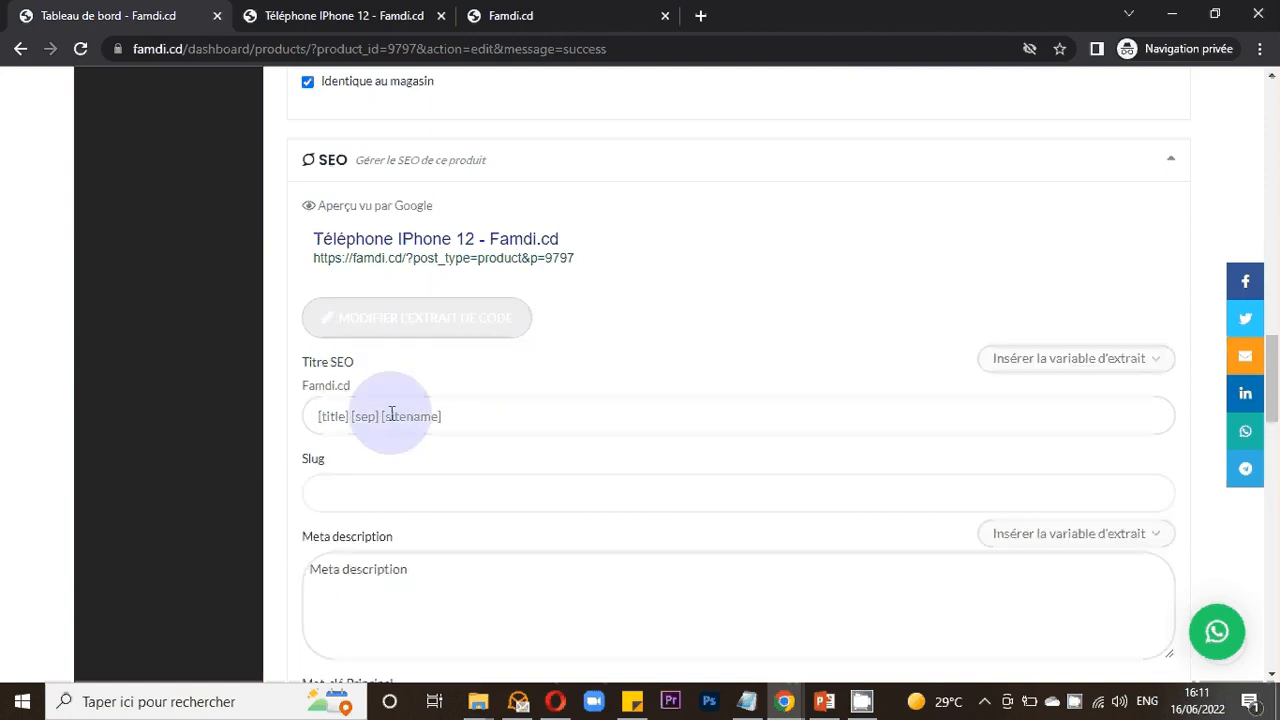
{"action": "scroll", "coordinate": [385, 372], "scroll_direction": "down", "scroll_amount": 1}
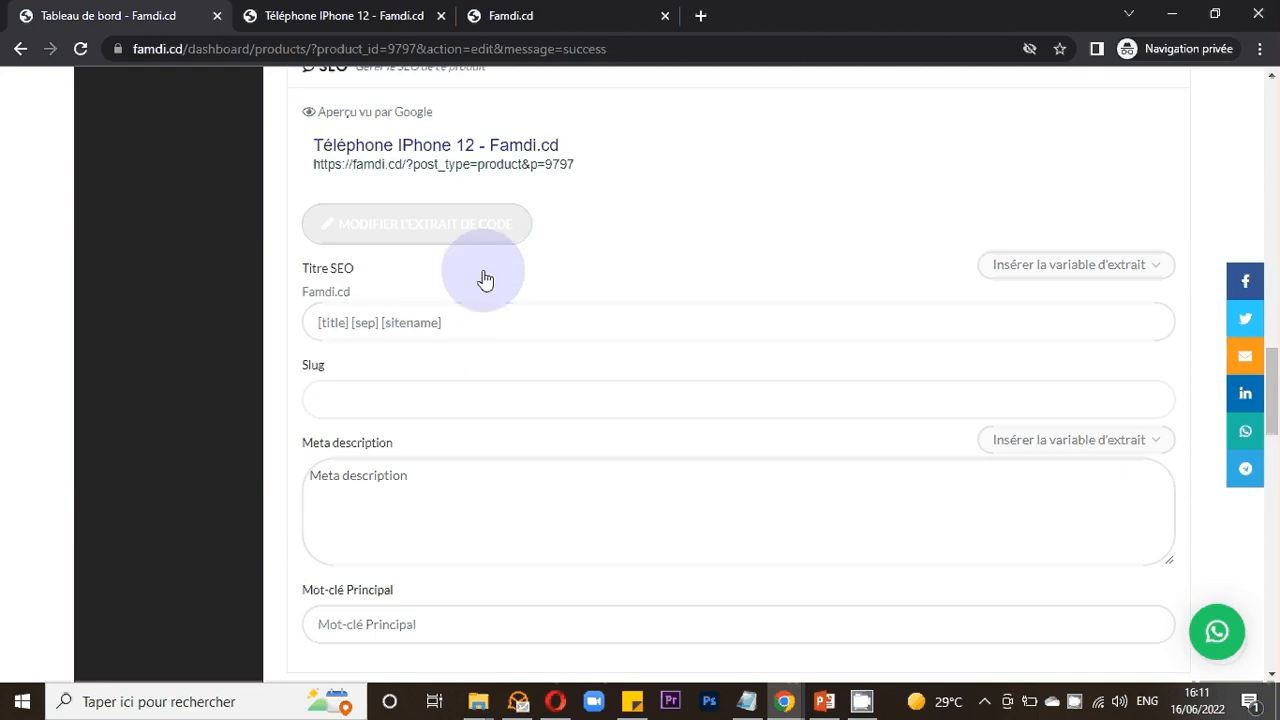
{"action": "left_click", "coordinate": [457, 232]}
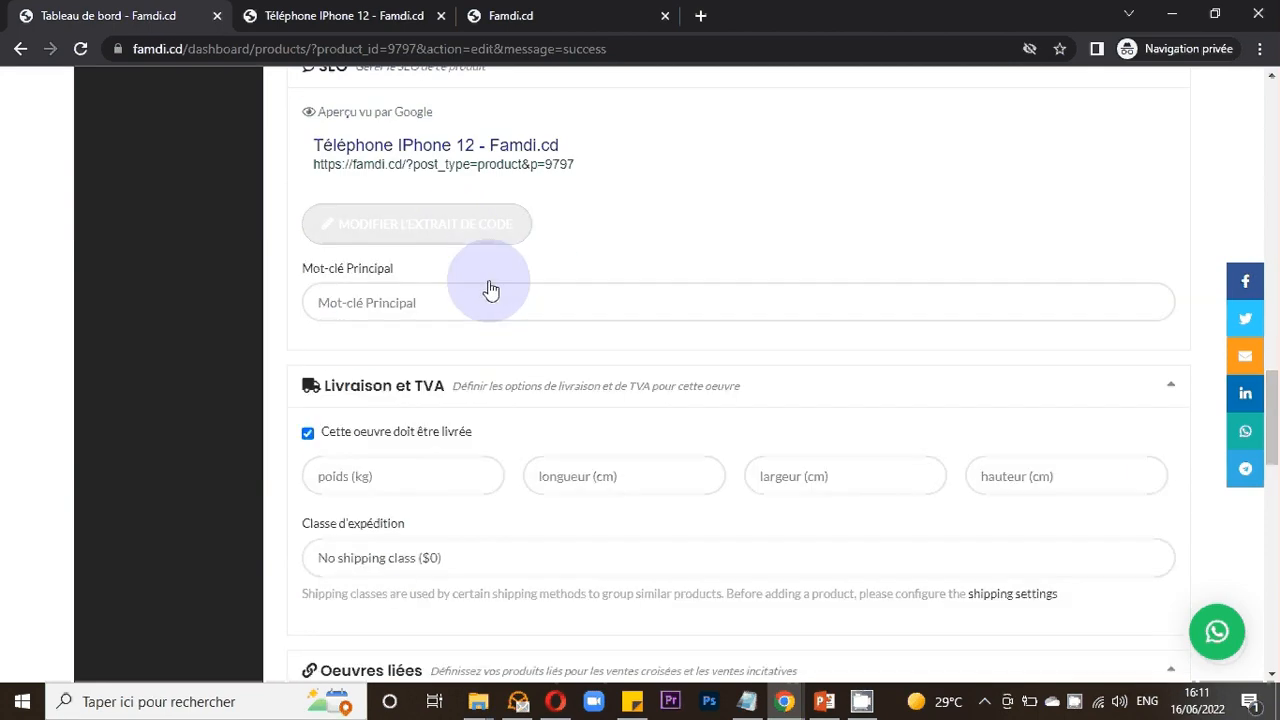
- Review the shipping class options in the delivery and VAT section without changing the selection
{"action": "scroll", "coordinate": [490, 290], "scroll_direction": "up", "scroll_amount": 2}
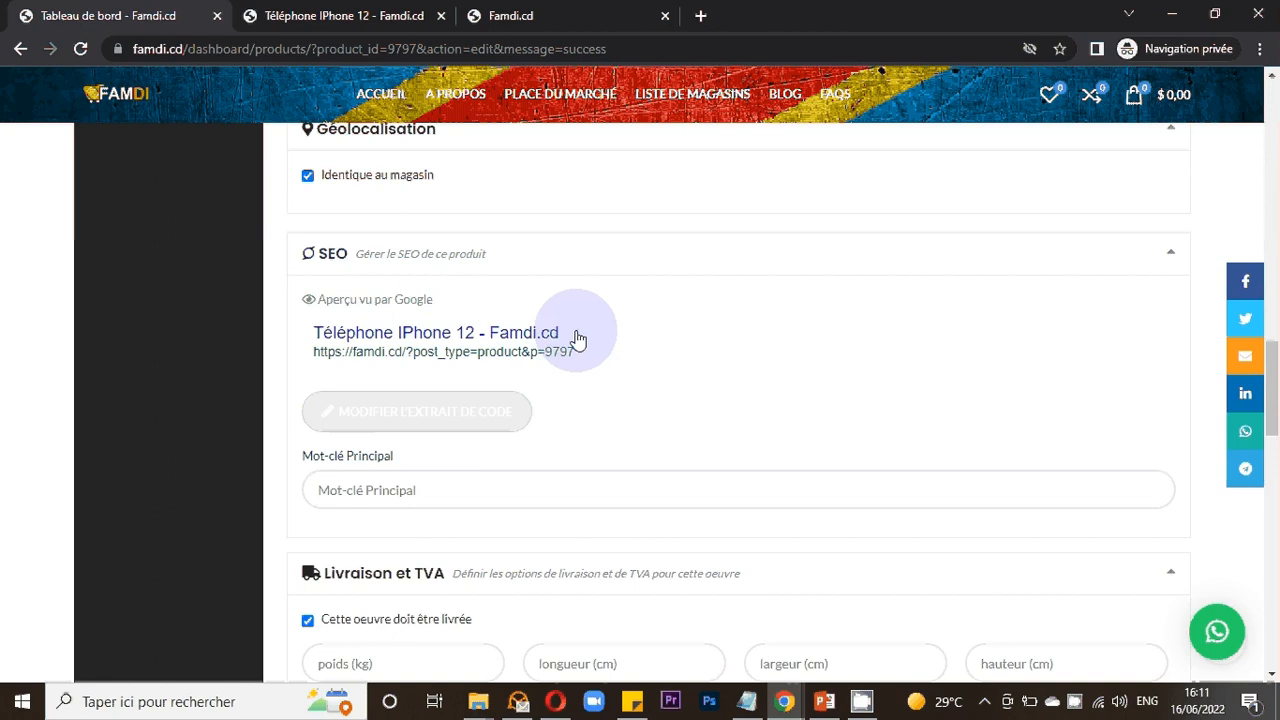
{"action": "scroll", "coordinate": [587, 317], "scroll_direction": "down", "scroll_amount": 2}
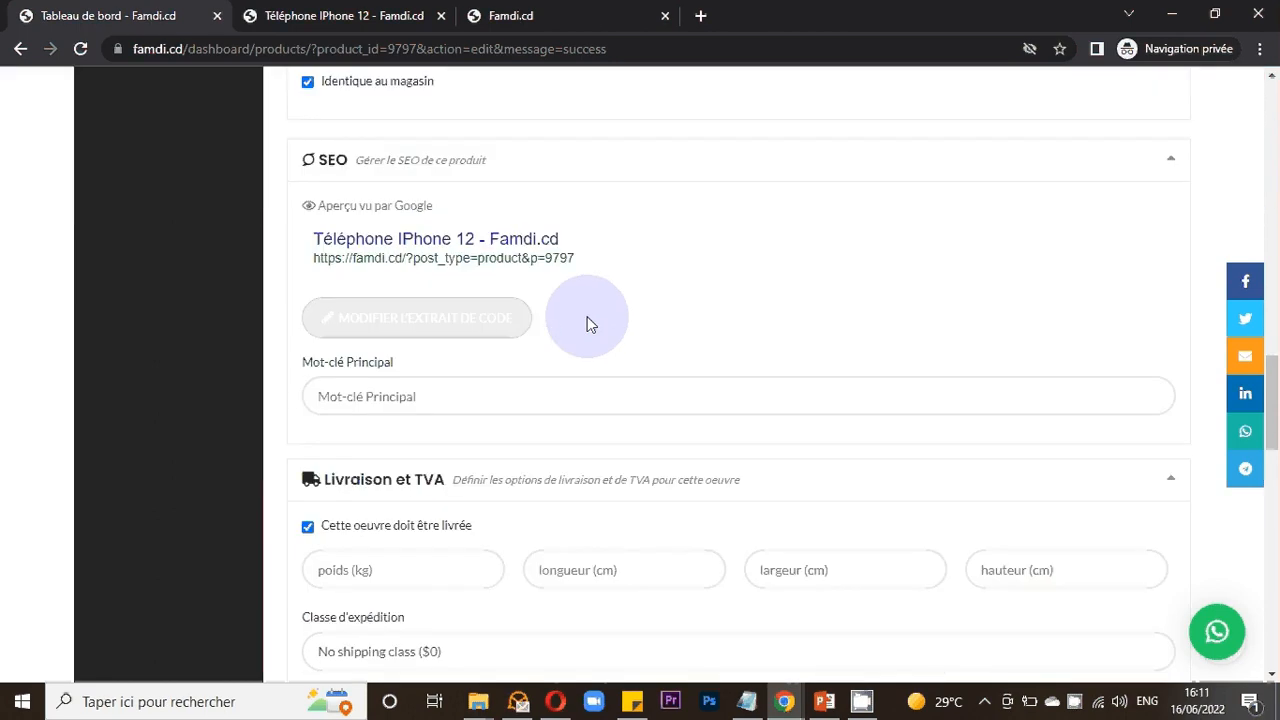
{"action": "scroll", "coordinate": [588, 316], "scroll_direction": "down", "scroll_amount": 1}
{"action": "scroll", "coordinate": [588, 317], "scroll_direction": "down", "scroll_amount": 1}
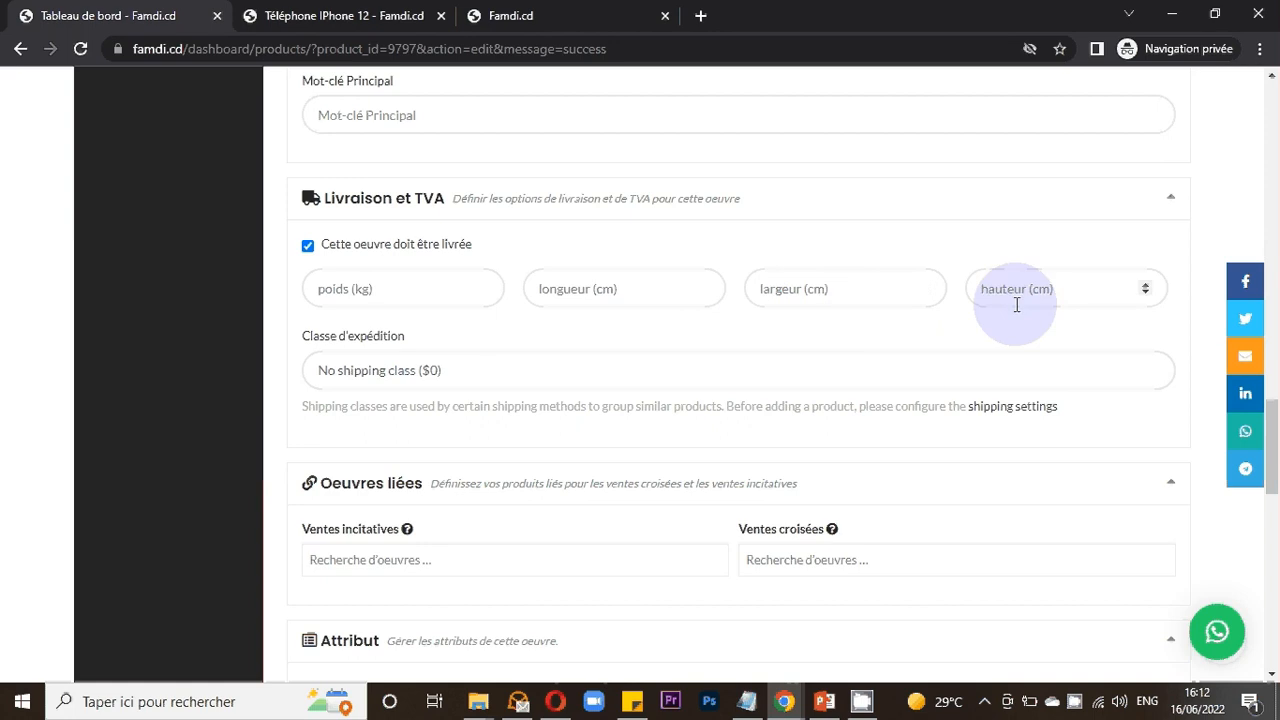
{"action": "left_click", "coordinate": [463, 374]}
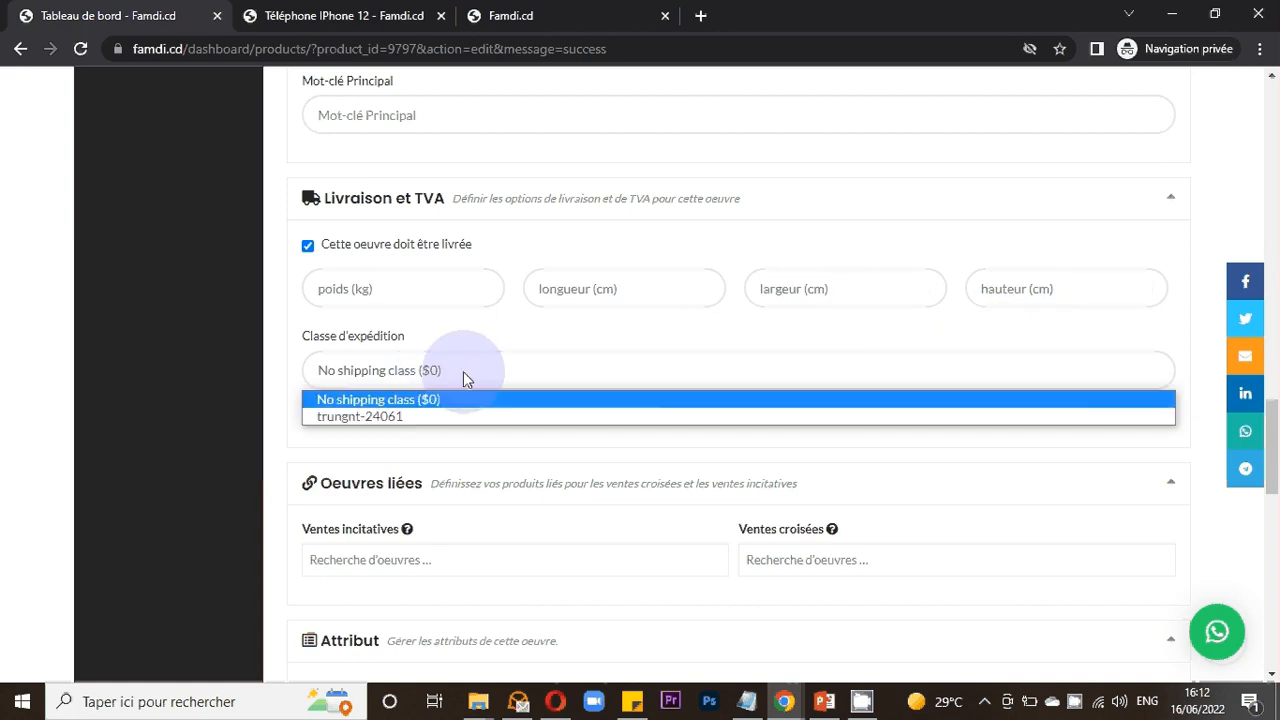
{"action": "left_click", "coordinate": [464, 371]}
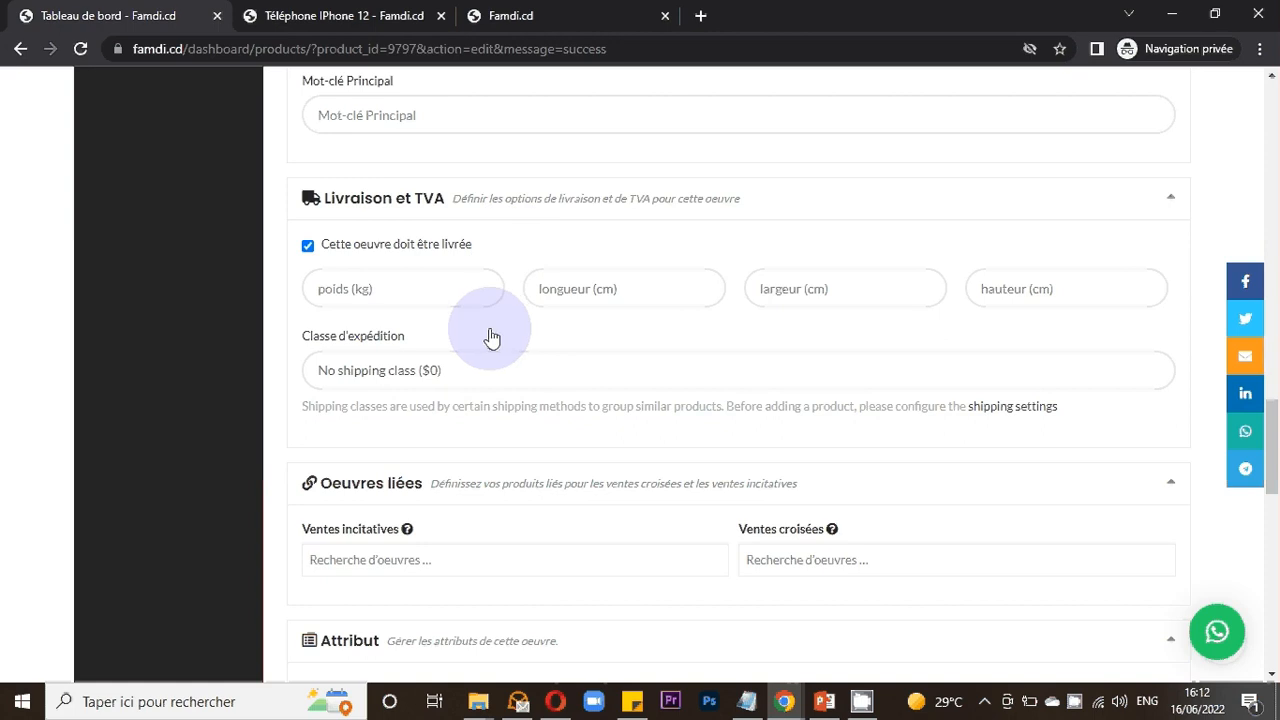
{"action": "left_click", "coordinate": [1086, 700]}
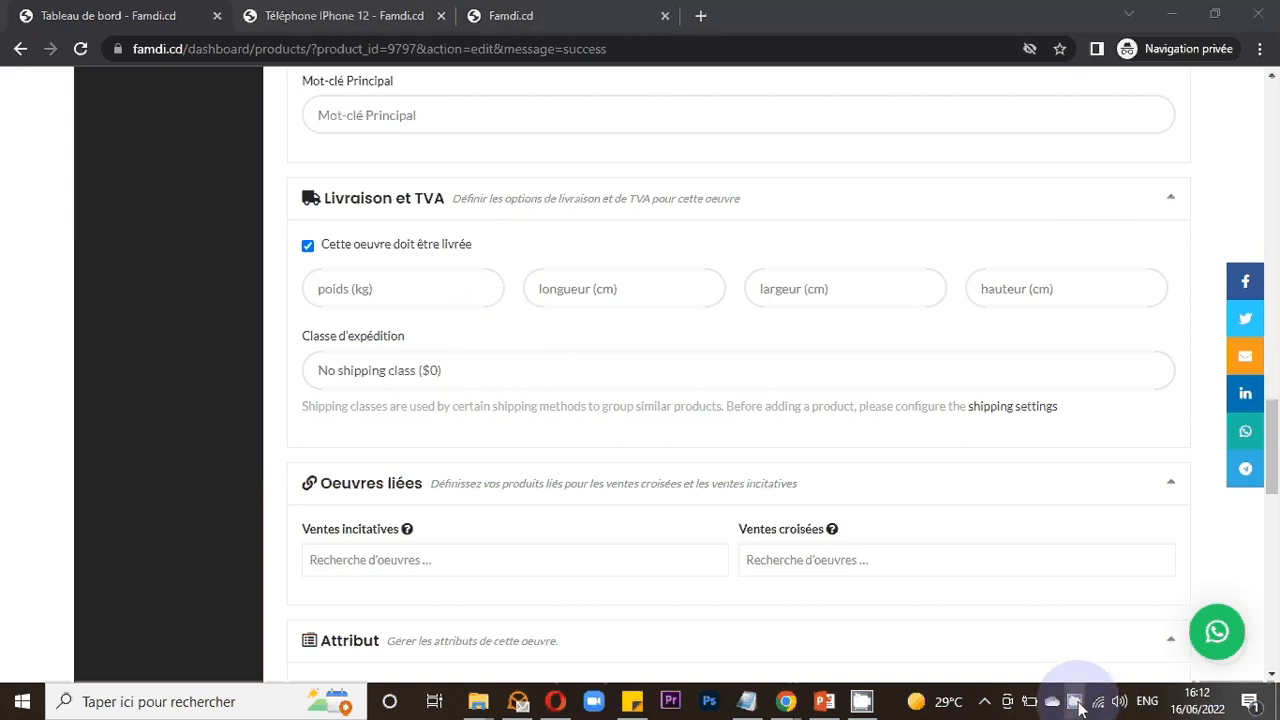
{"action": "left_click", "coordinate": [1074, 703]}
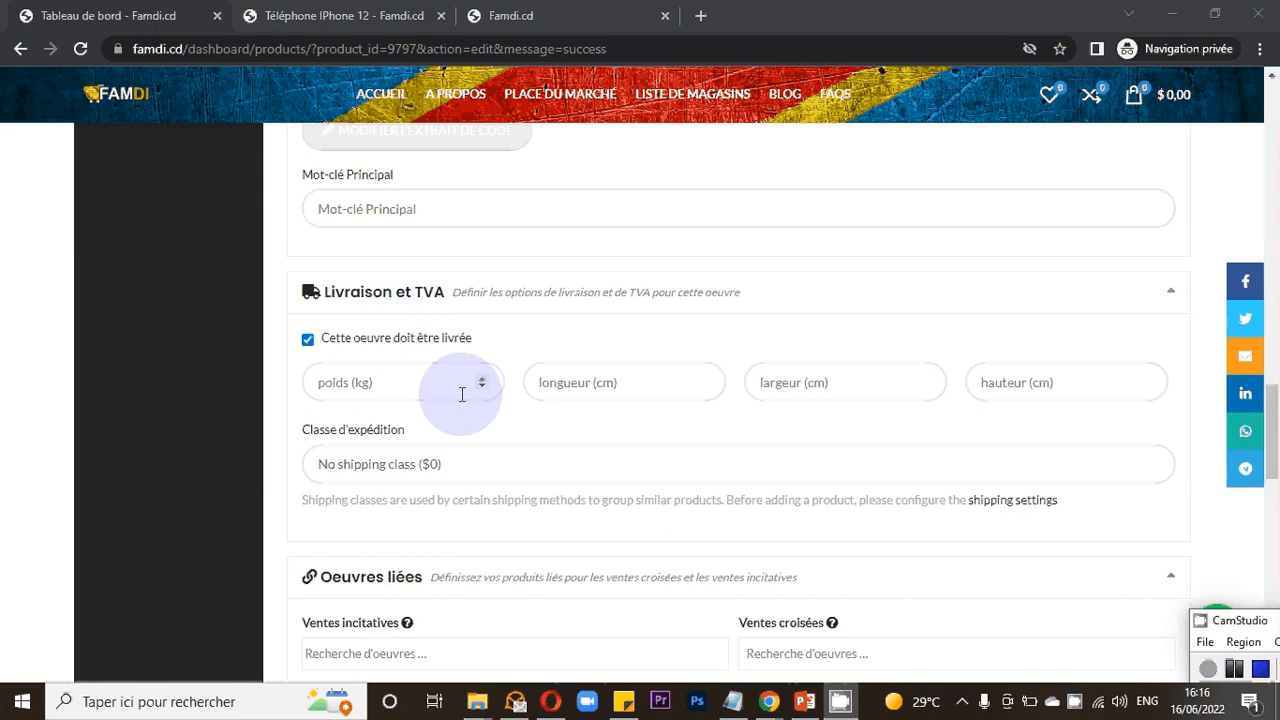
- Examine the related products, attribute, promotion and other options sections of the product form
{"action": "scroll", "coordinate": [477, 380], "scroll_direction": "down", "scroll_amount": 2}
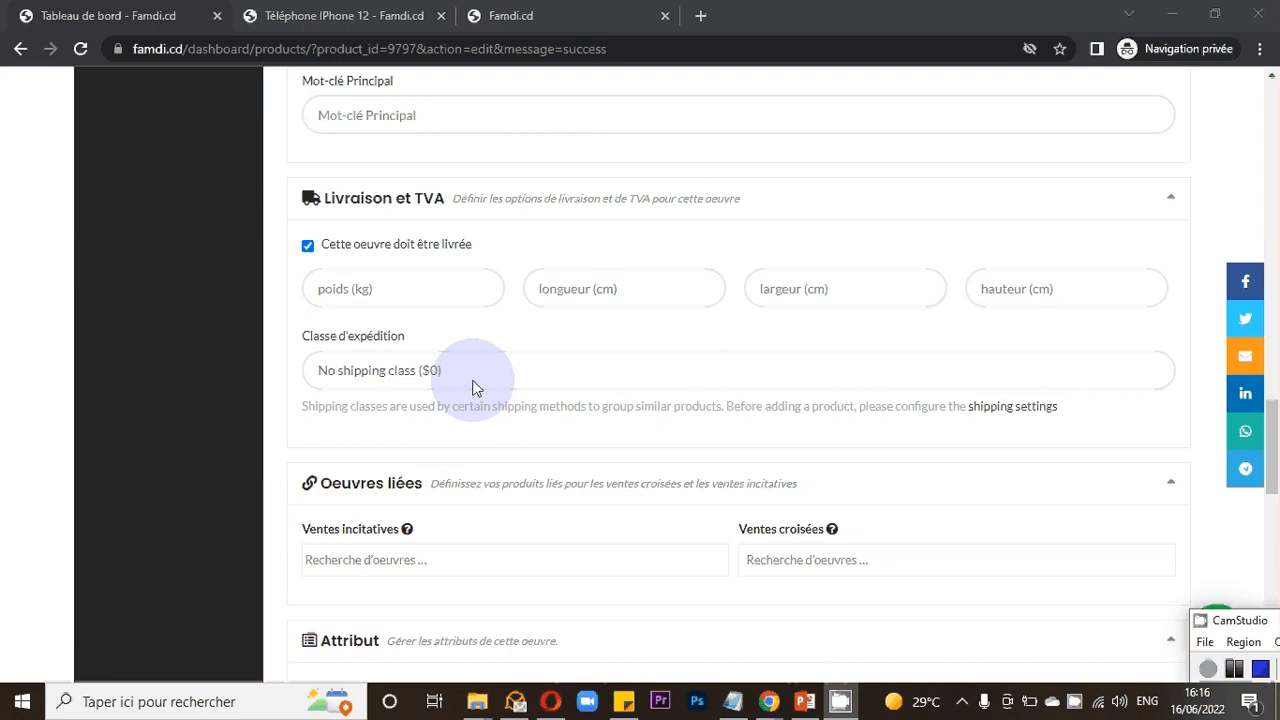
{"action": "scroll", "coordinate": [477, 388], "scroll_direction": "down", "scroll_amount": 3}
{"action": "scroll", "coordinate": [477, 388], "scroll_direction": "down", "scroll_amount": 1}
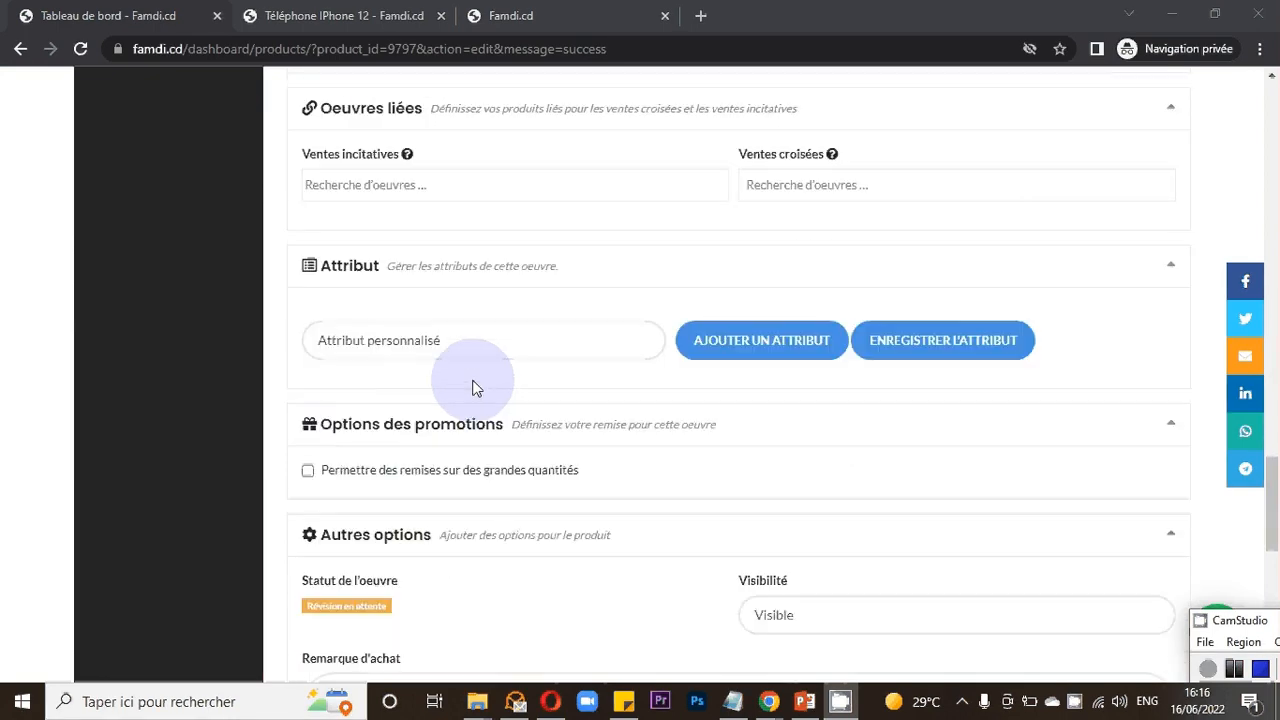
{"action": "scroll", "coordinate": [477, 388], "scroll_direction": "up", "scroll_amount": 1}
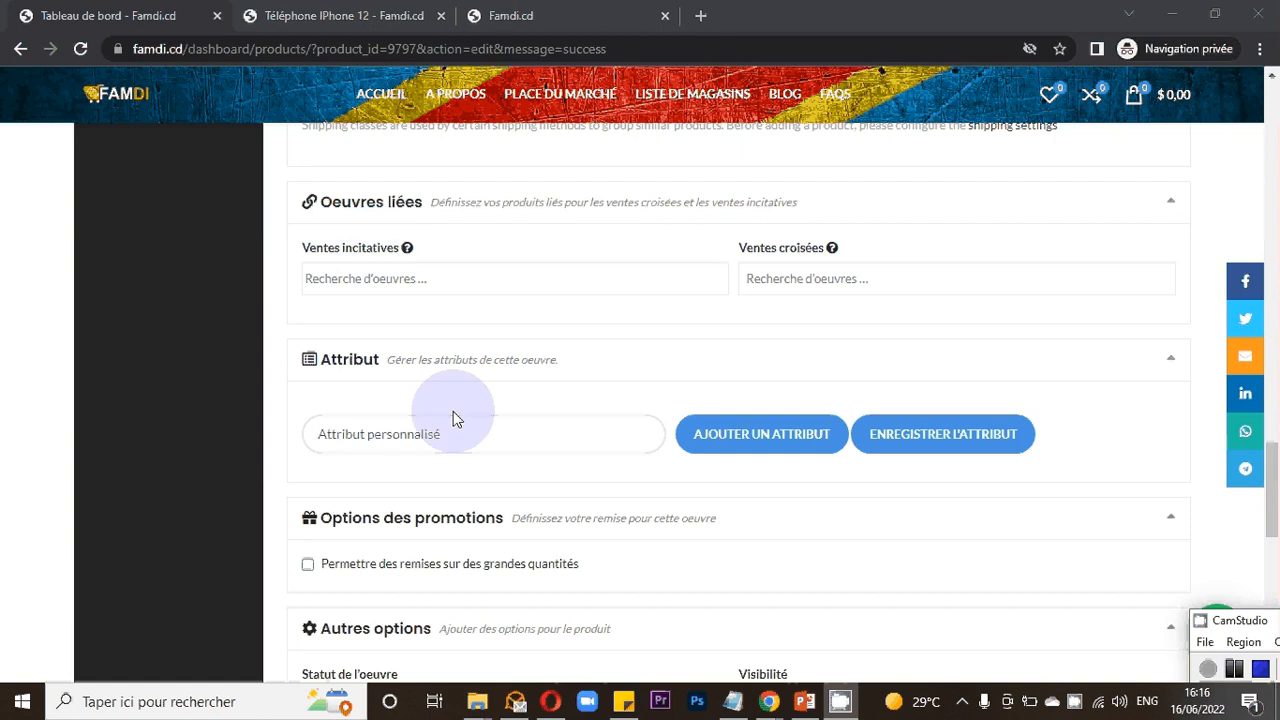
{"action": "scroll", "coordinate": [460, 400], "scroll_direction": "down", "scroll_amount": 1}
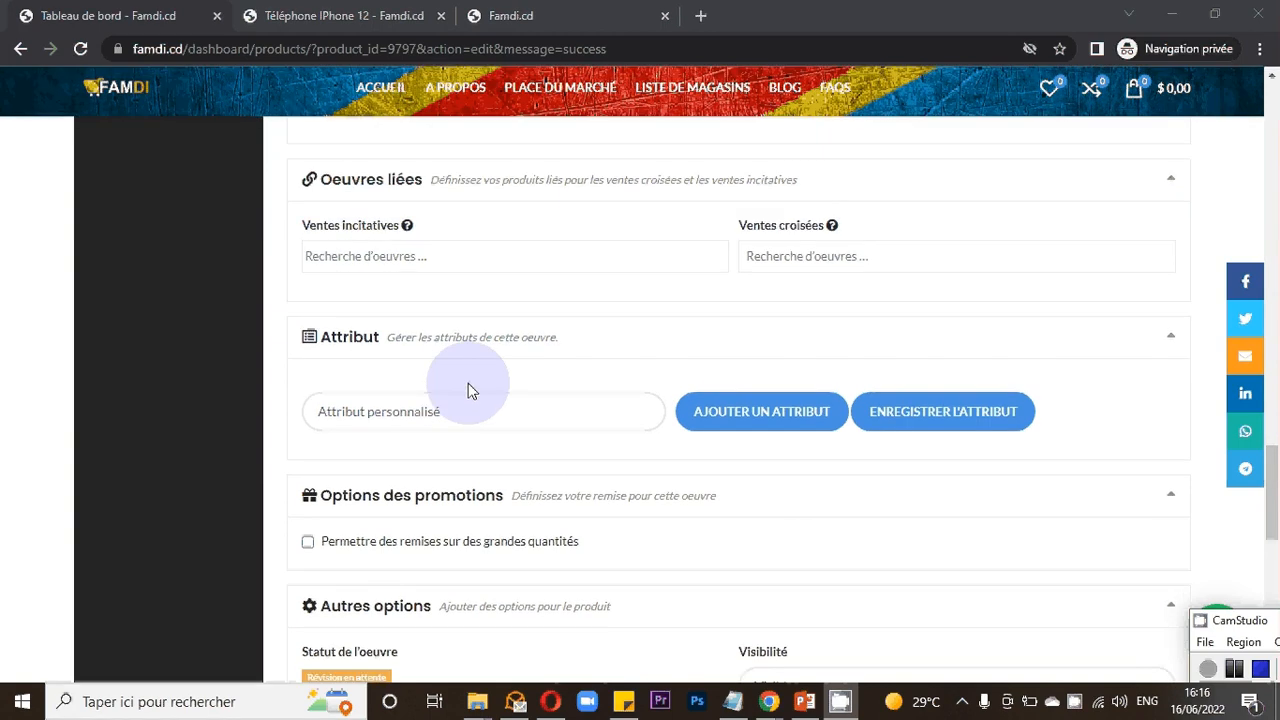
{"action": "scroll", "coordinate": [468, 390], "scroll_direction": "down", "scroll_amount": 1}
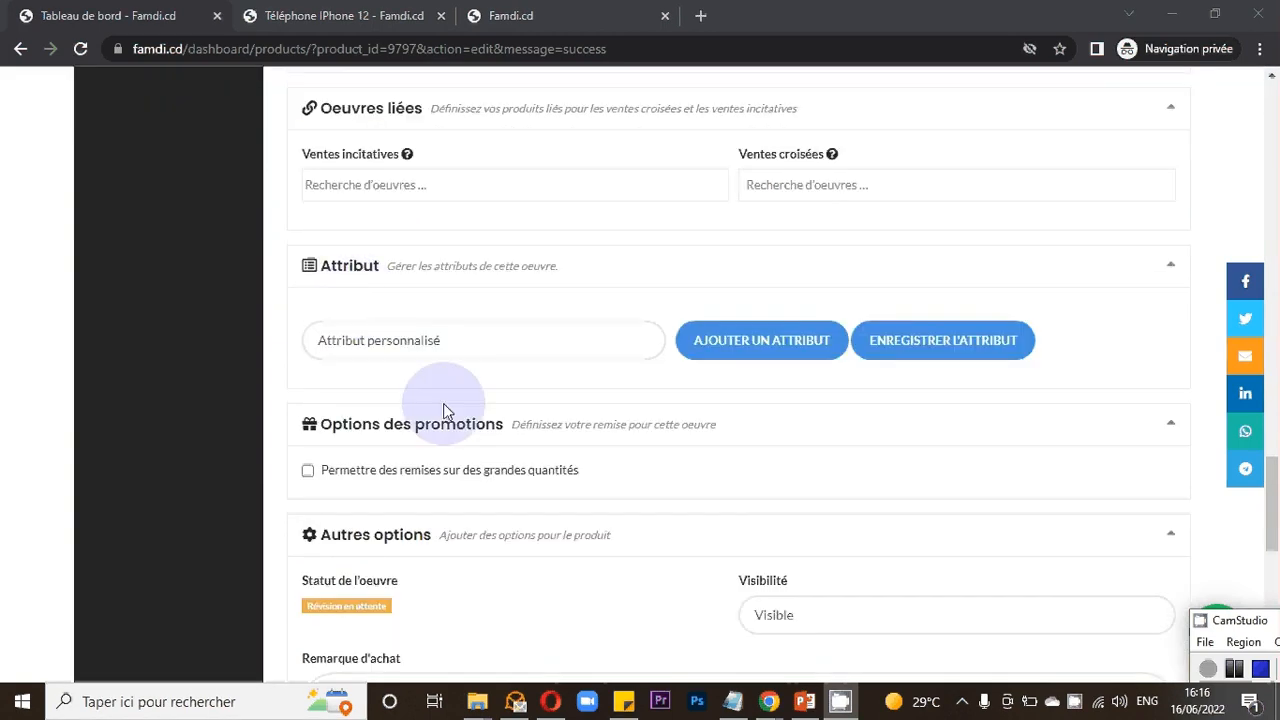
{"action": "scroll", "coordinate": [440, 405], "scroll_direction": "down", "scroll_amount": 1}
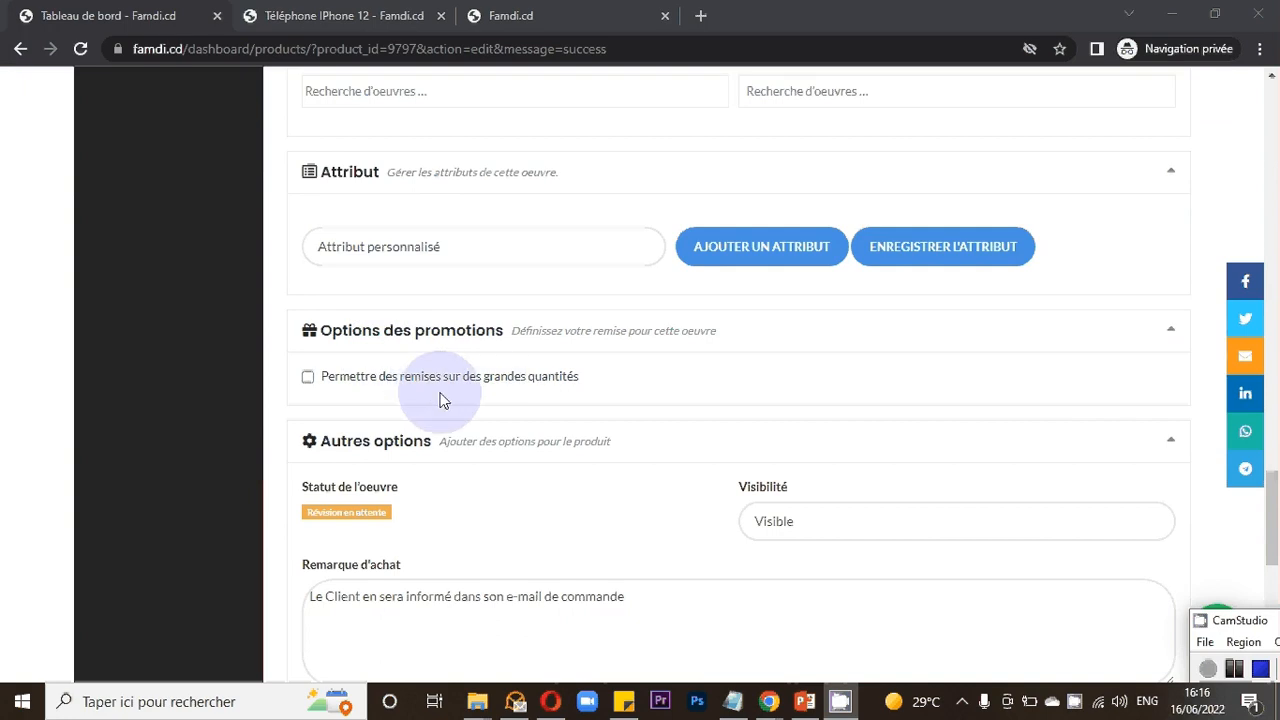
{"action": "scroll", "coordinate": [455, 425], "scroll_direction": "down", "scroll_amount": 1}
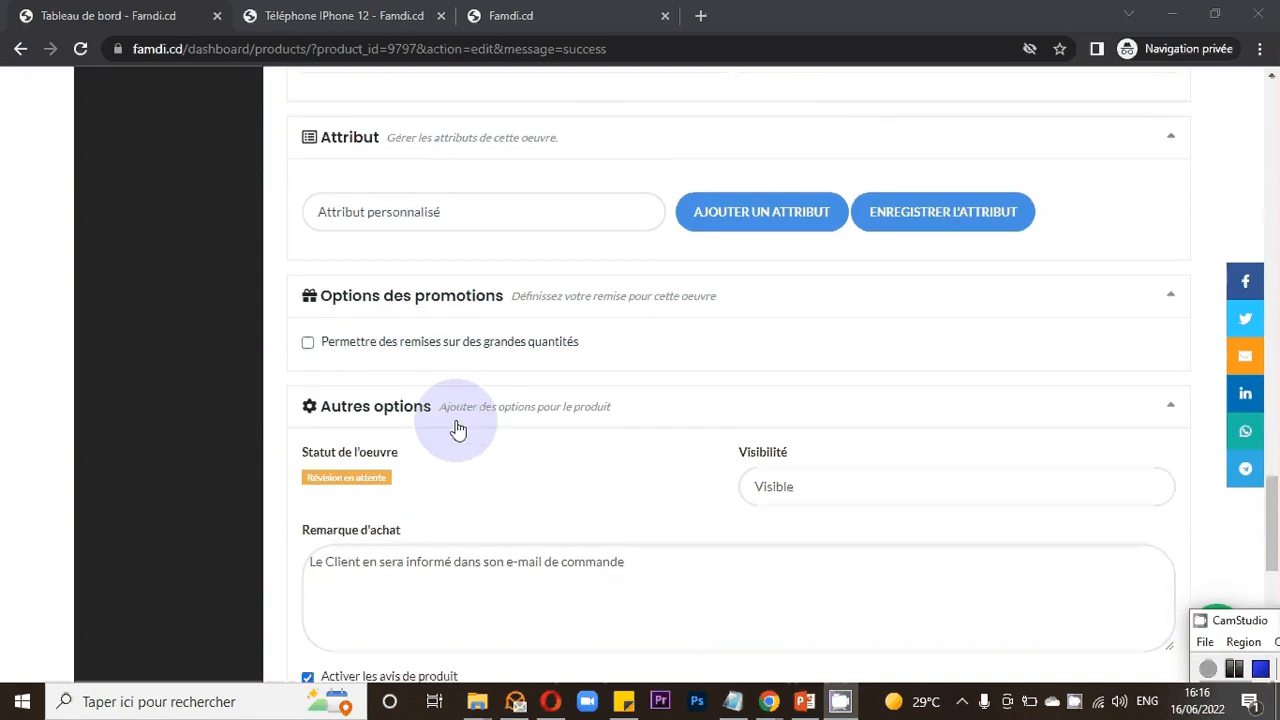
{"action": "scroll", "coordinate": [458, 428], "scroll_direction": "down", "scroll_amount": 3}
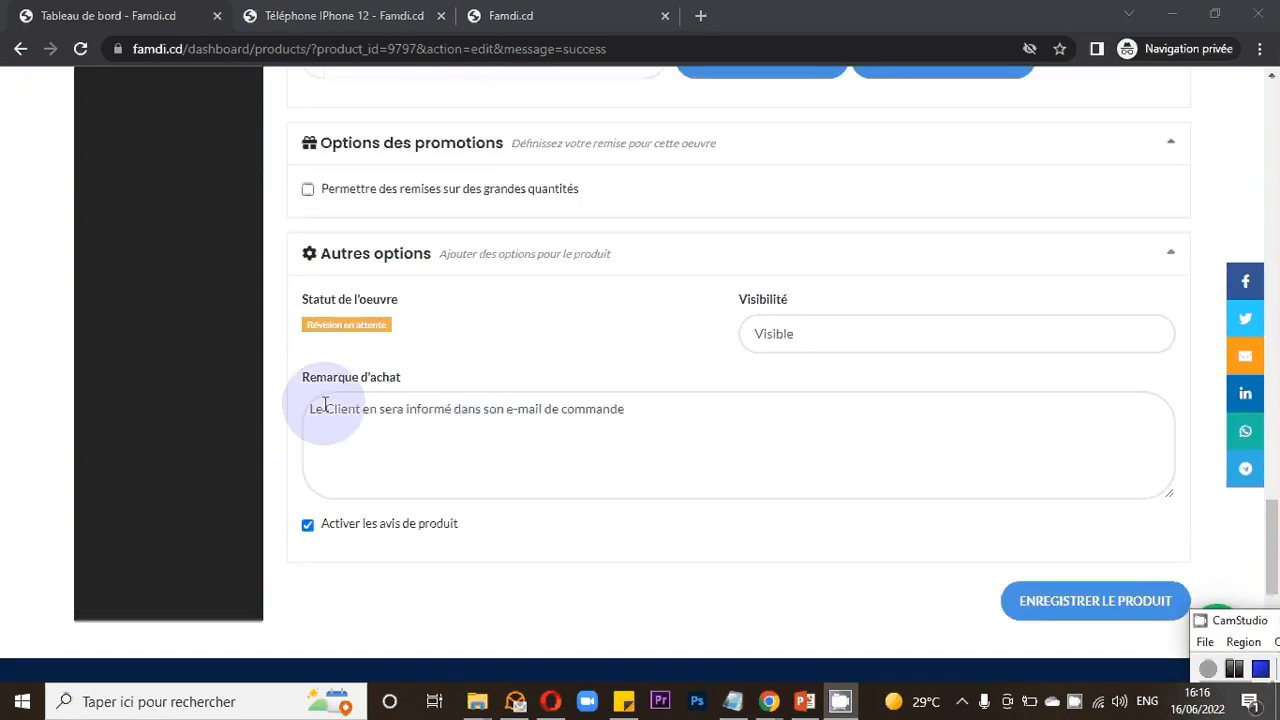
{"action": "left_click", "coordinate": [440, 411]}
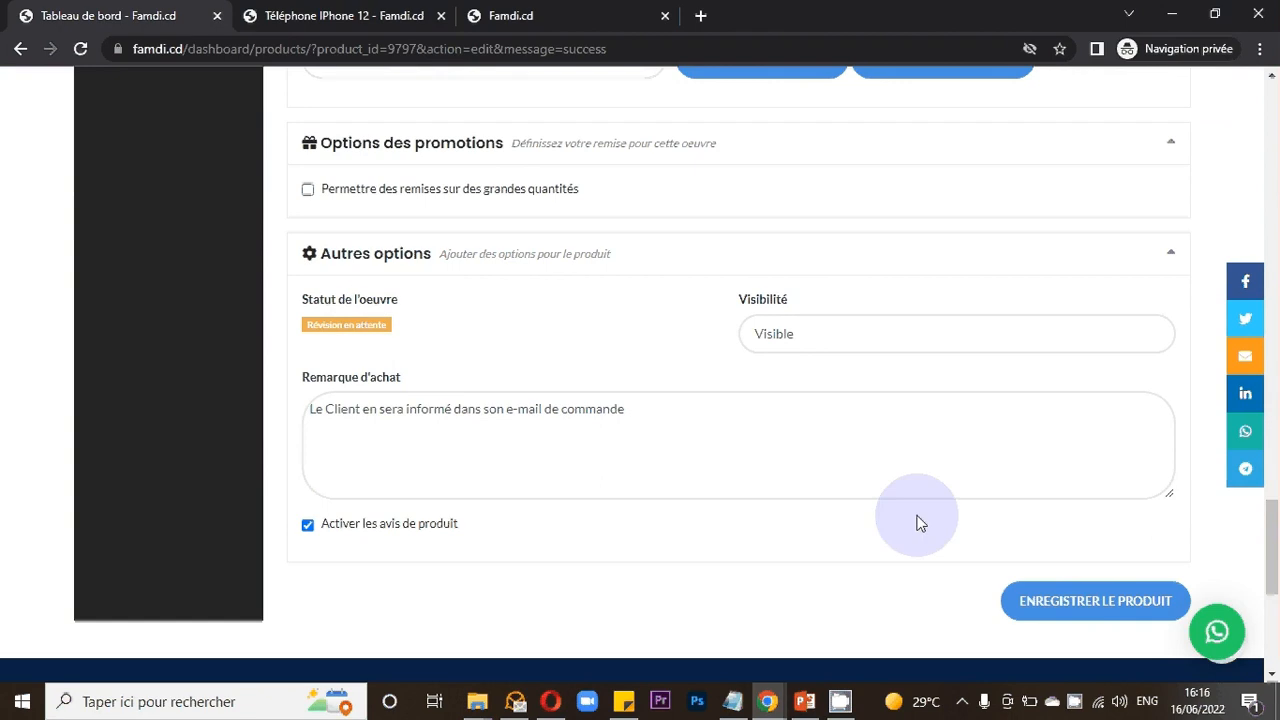
- Save the product changes
{"action": "left_click", "coordinate": [1052, 604]}
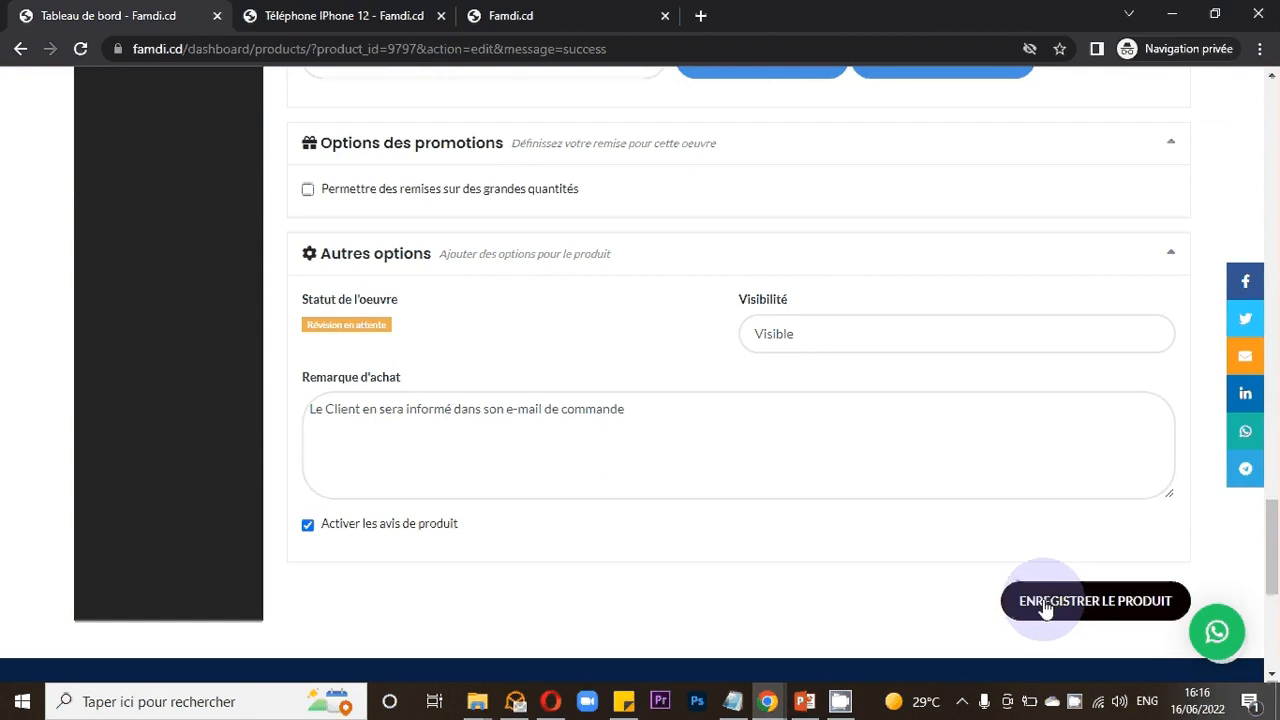
{"action": "scroll", "coordinate": [850, 530], "scroll_direction": "up", "scroll_amount": 5}
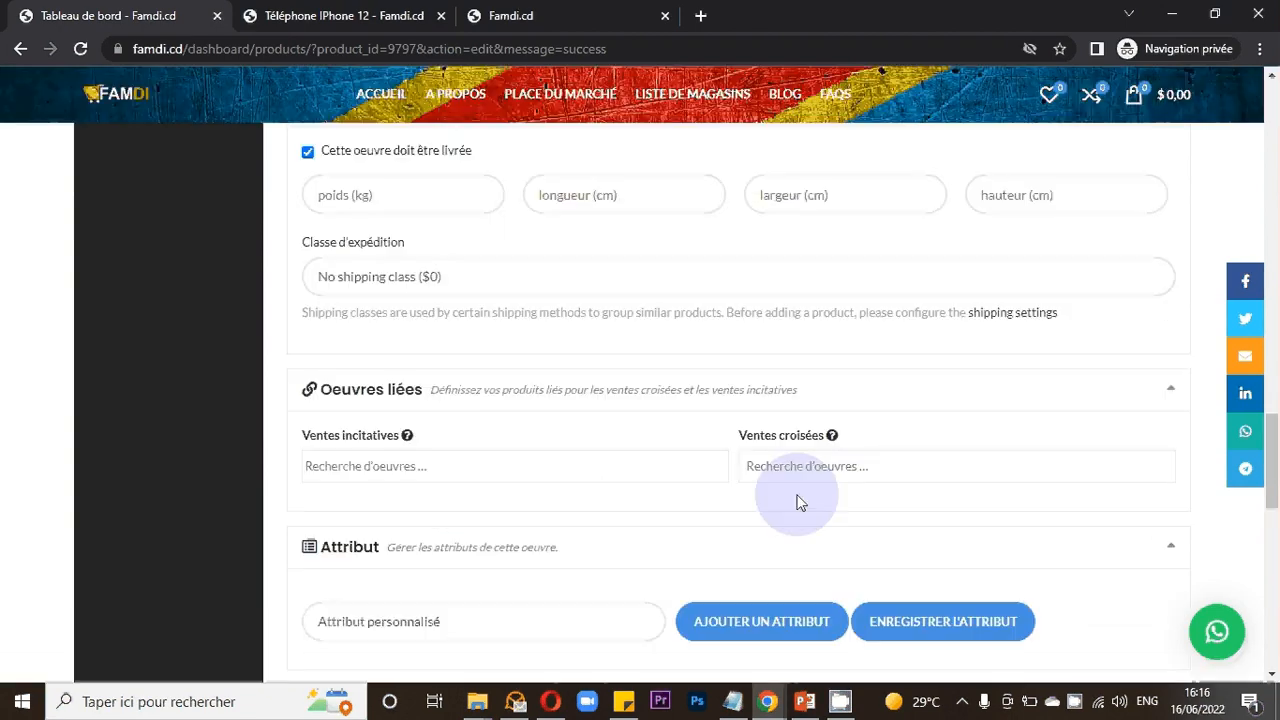
{"action": "scroll", "coordinate": [799, 502], "scroll_direction": "up", "scroll_amount": 5}
{"action": "scroll", "coordinate": [799, 502], "scroll_direction": "up", "scroll_amount": 10}
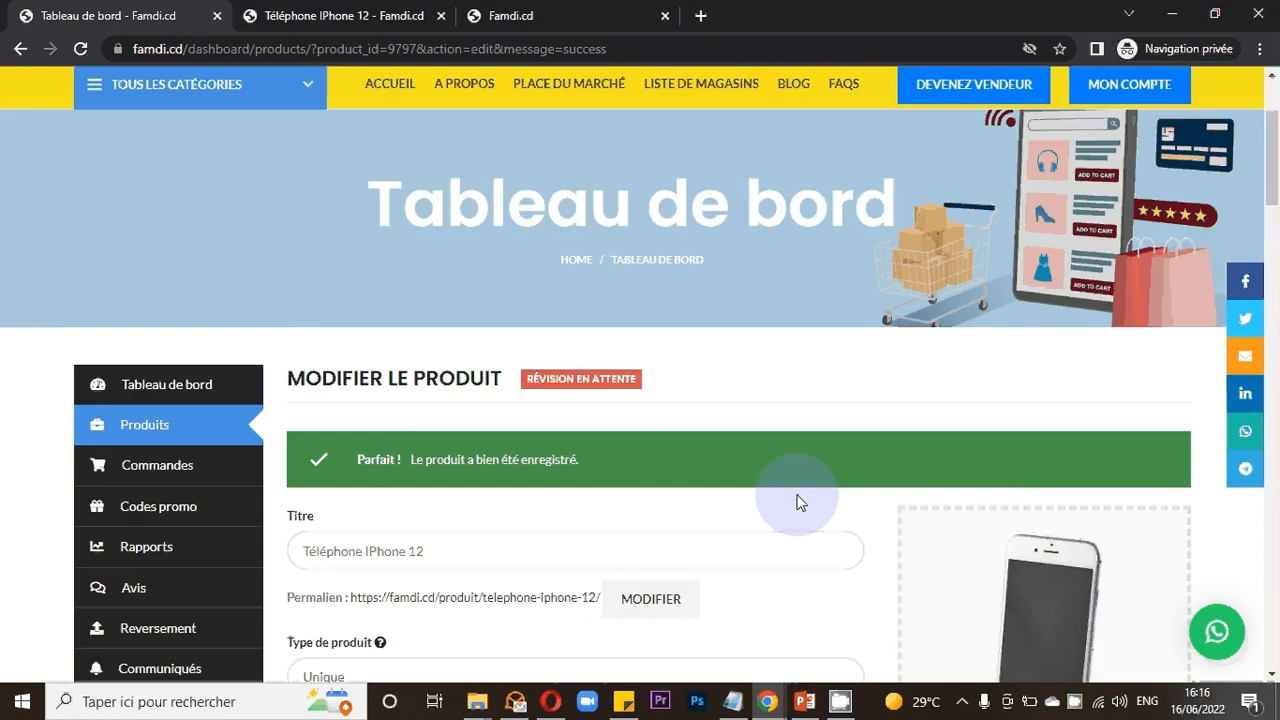
{"action": "scroll", "coordinate": [799, 502], "scroll_direction": "down", "scroll_amount": 3}
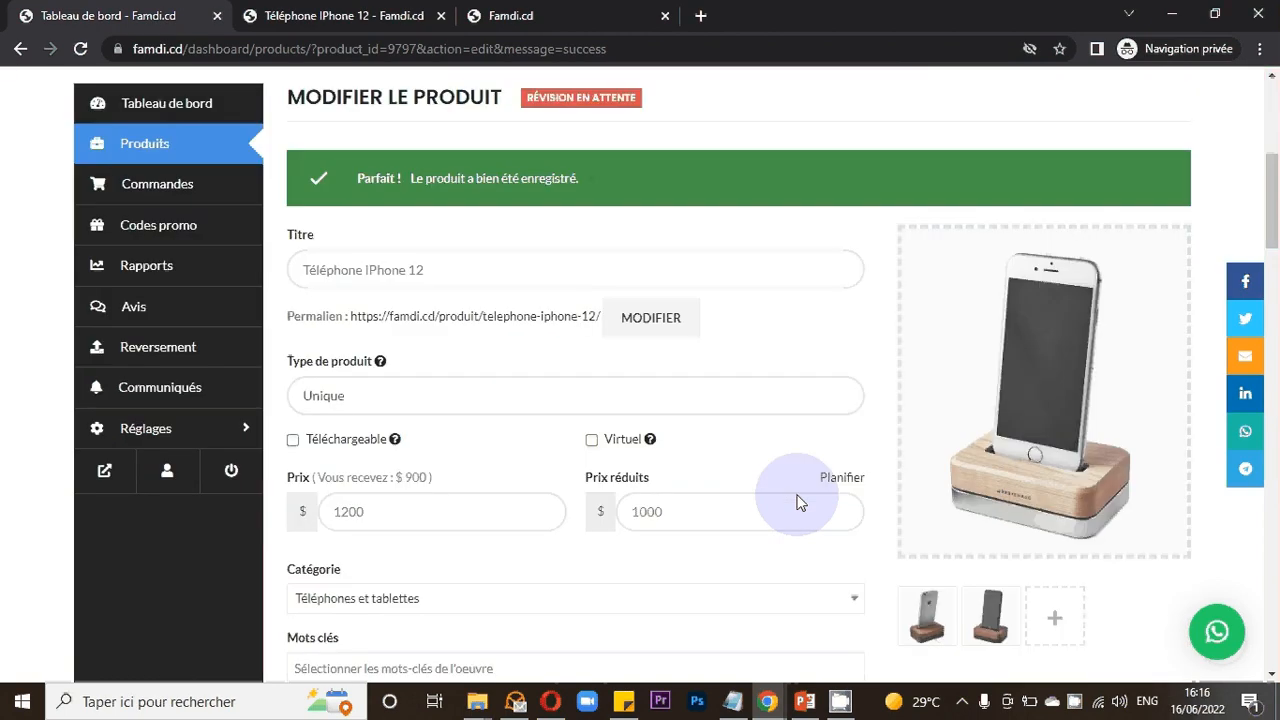
- Scroll through the iPhone 12 edit form once more and save the product again
{"action": "scroll", "coordinate": [799, 502], "scroll_direction": "down", "scroll_amount": 2}
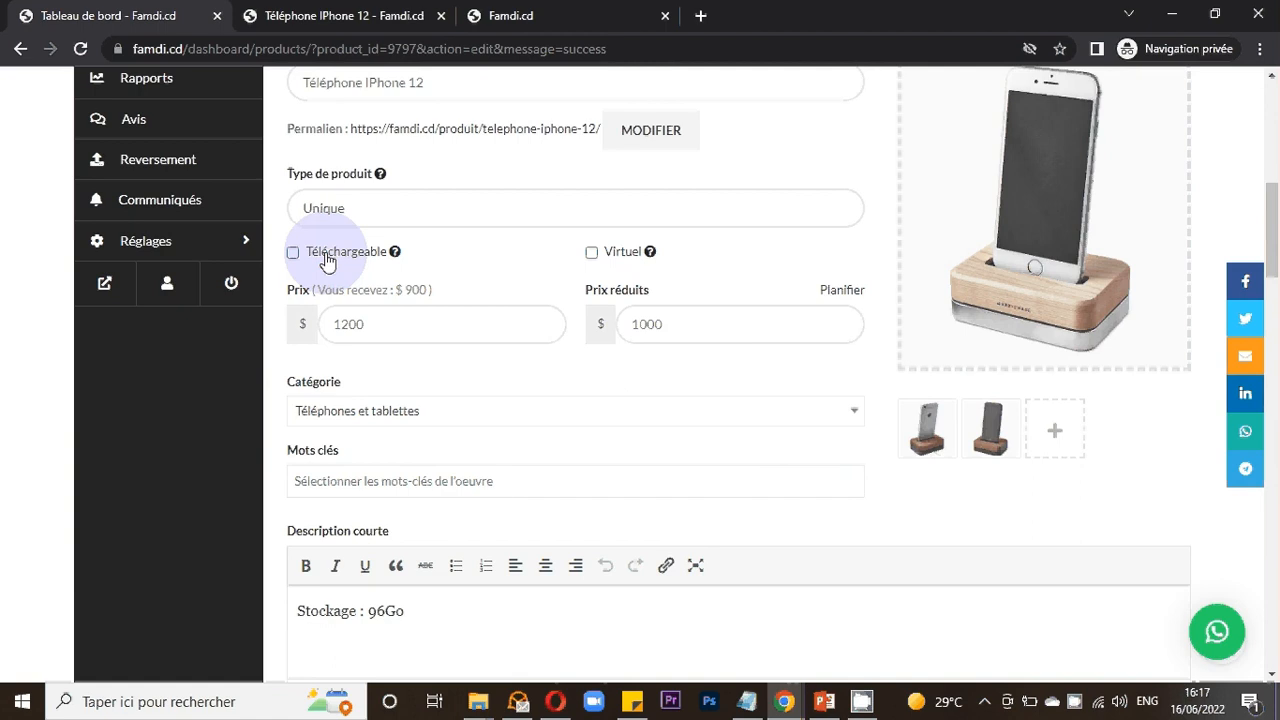
{"action": "scroll", "coordinate": [575, 348], "scroll_direction": "down", "scroll_amount": 2}
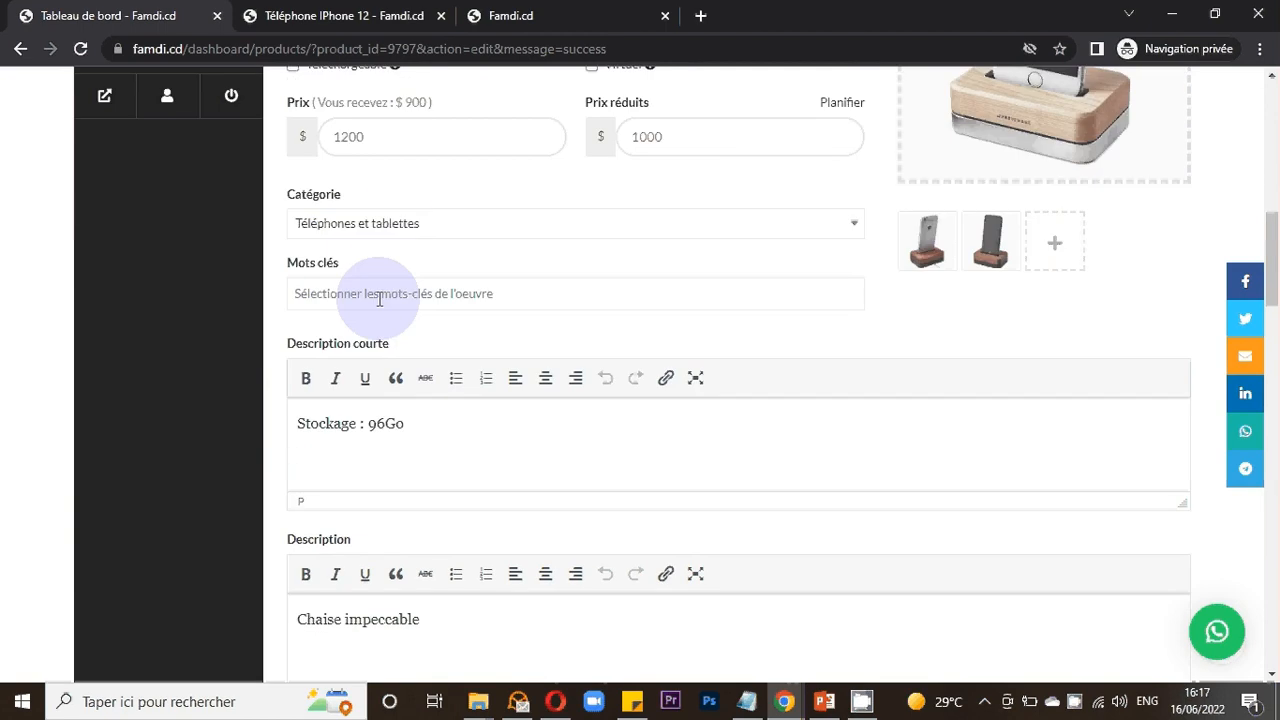
{"action": "scroll", "coordinate": [400, 318], "scroll_direction": "down", "scroll_amount": 2}
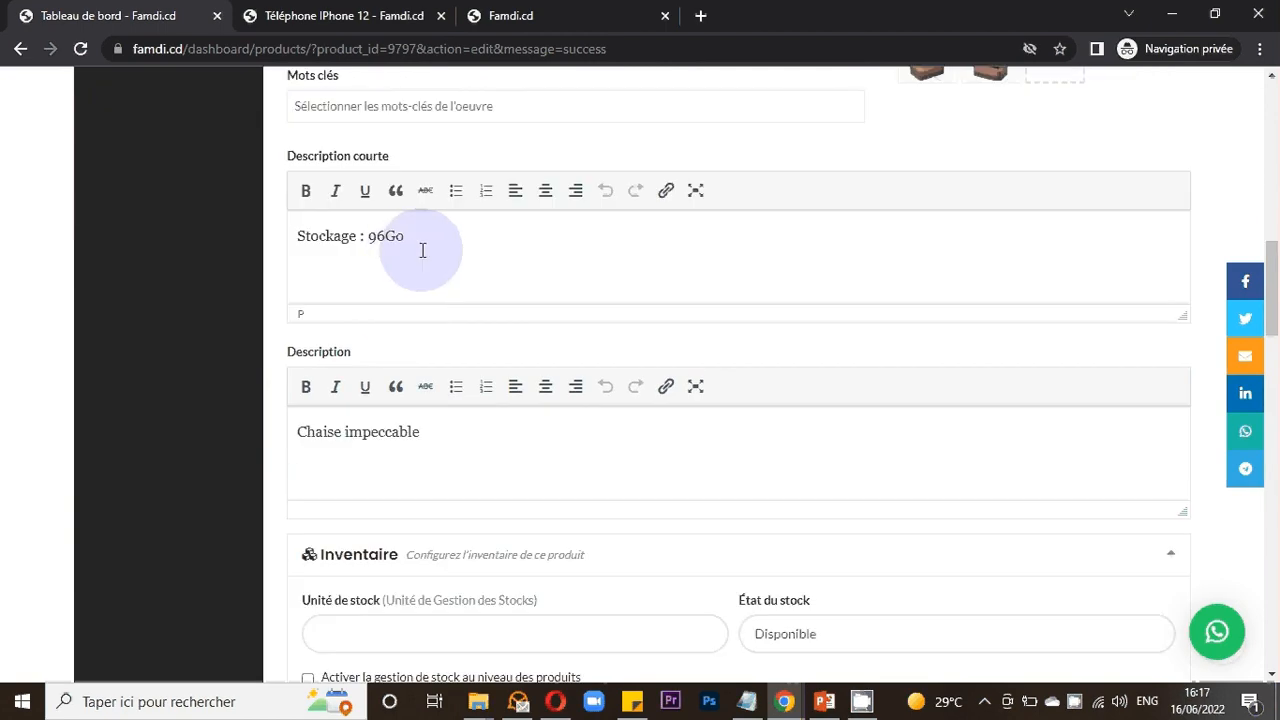
{"action": "scroll", "coordinate": [426, 254], "scroll_direction": "down", "scroll_amount": 1}
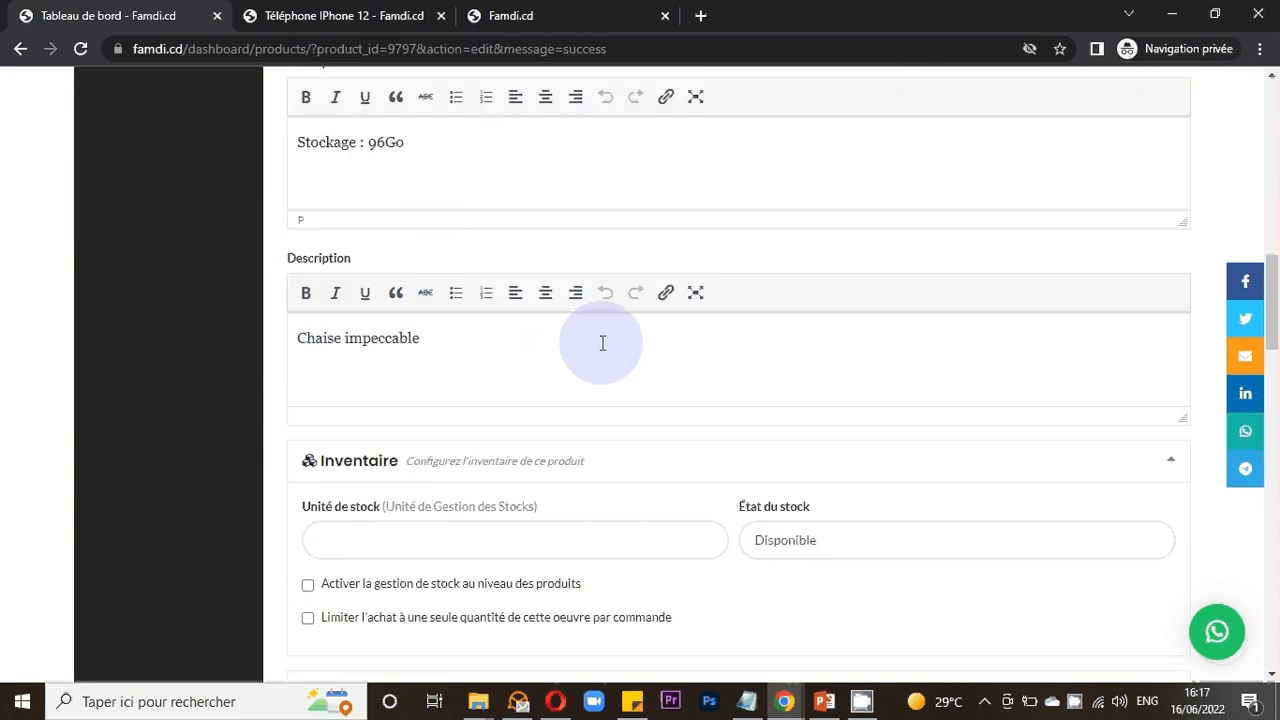
{"action": "scroll", "coordinate": [603, 343], "scroll_direction": "down", "scroll_amount": 1}
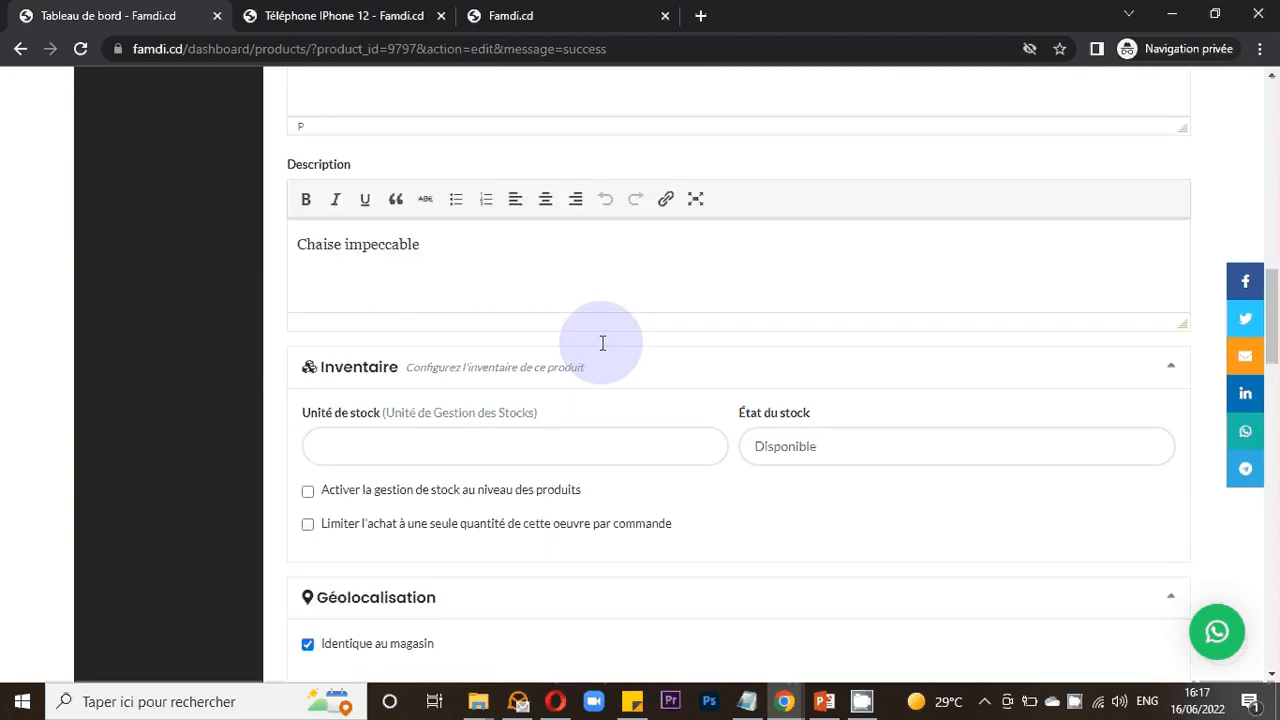
{"action": "scroll", "coordinate": [603, 343], "scroll_direction": "down", "scroll_amount": 1}
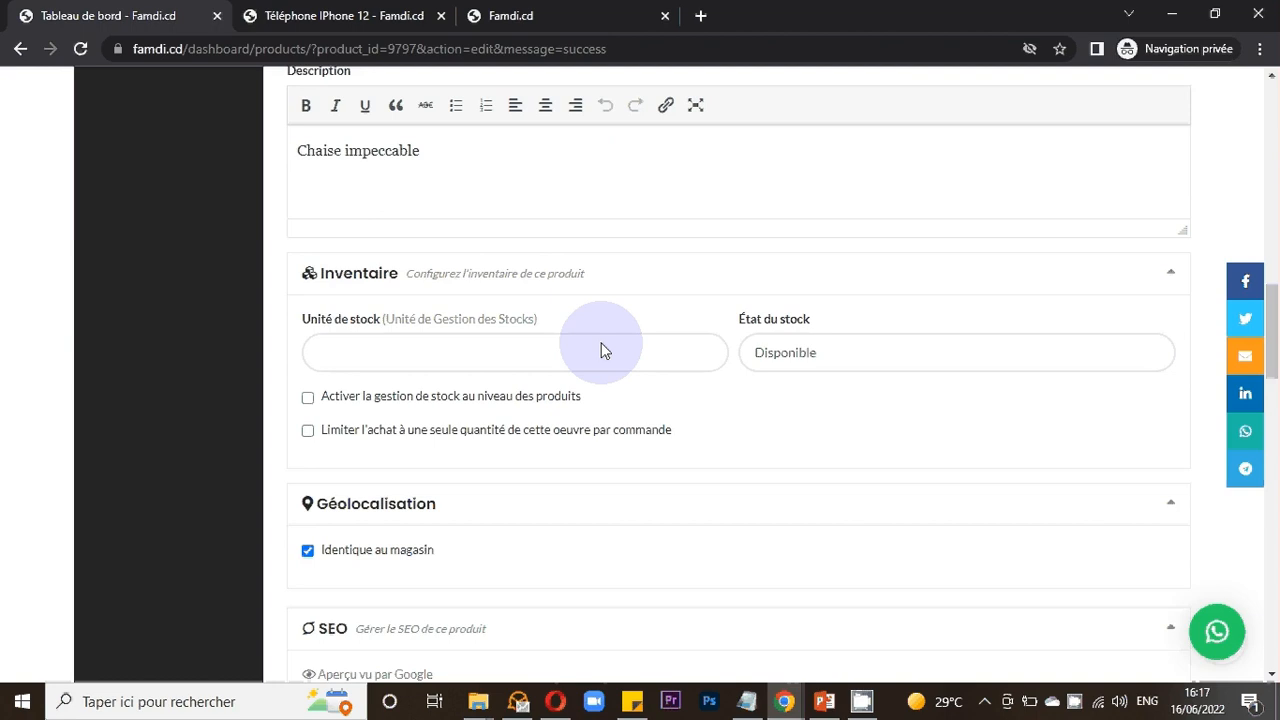
{"action": "scroll", "coordinate": [603, 350], "scroll_direction": "up", "scroll_amount": 2}
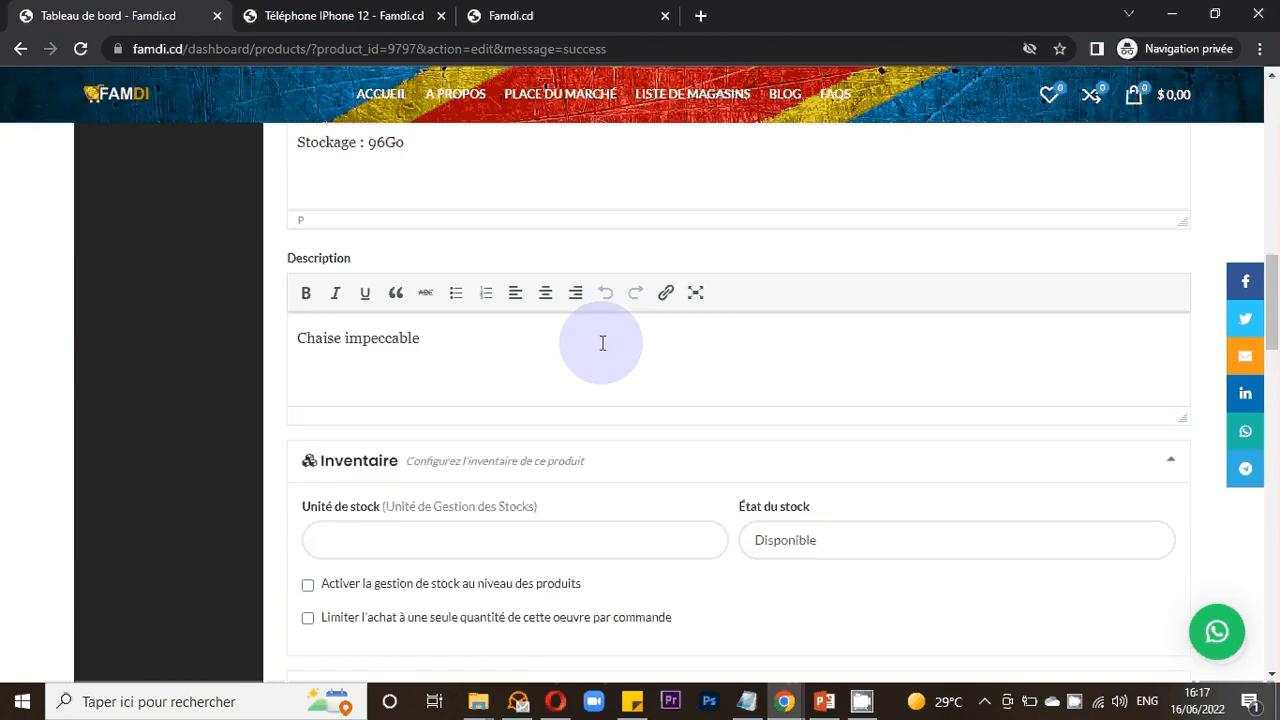
{"action": "scroll", "coordinate": [603, 343], "scroll_direction": "up", "scroll_amount": 2}
{"action": "scroll", "coordinate": [590, 510], "scroll_direction": "down", "scroll_amount": 4}
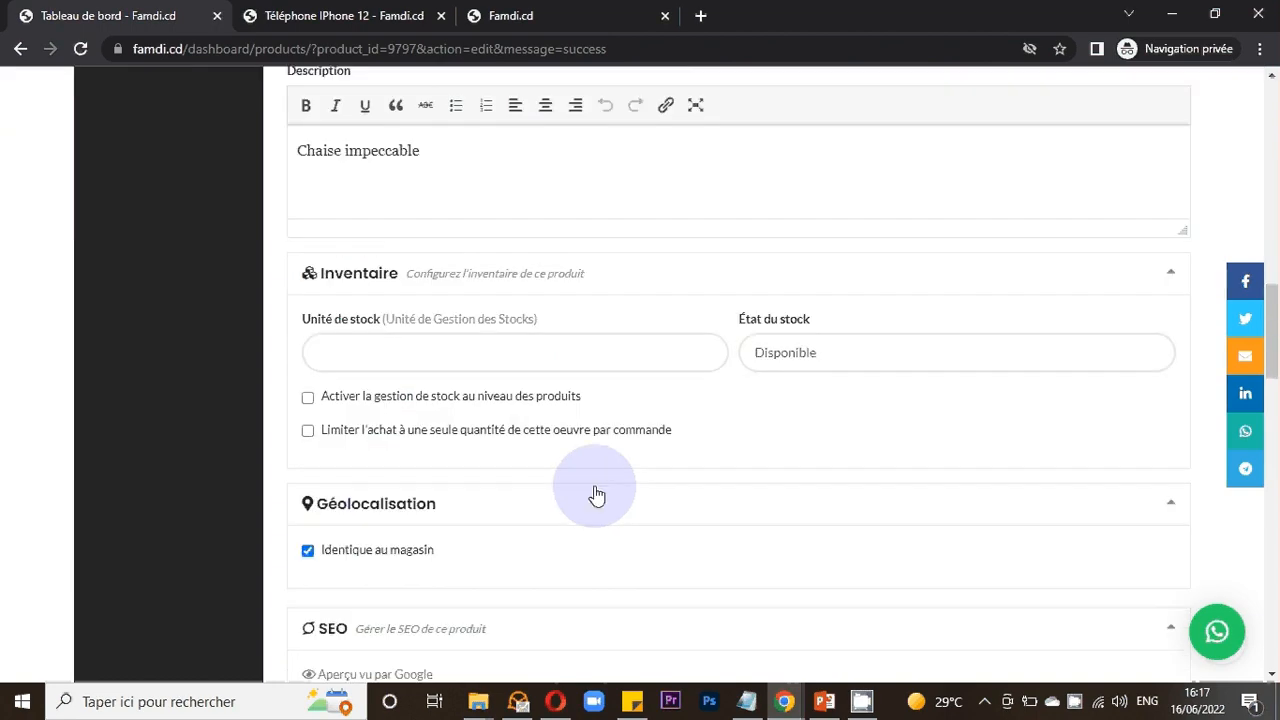
{"action": "scroll", "coordinate": [596, 494], "scroll_direction": "down", "scroll_amount": 2}
{"action": "scroll", "coordinate": [613, 411], "scroll_direction": "up", "scroll_amount": 1}
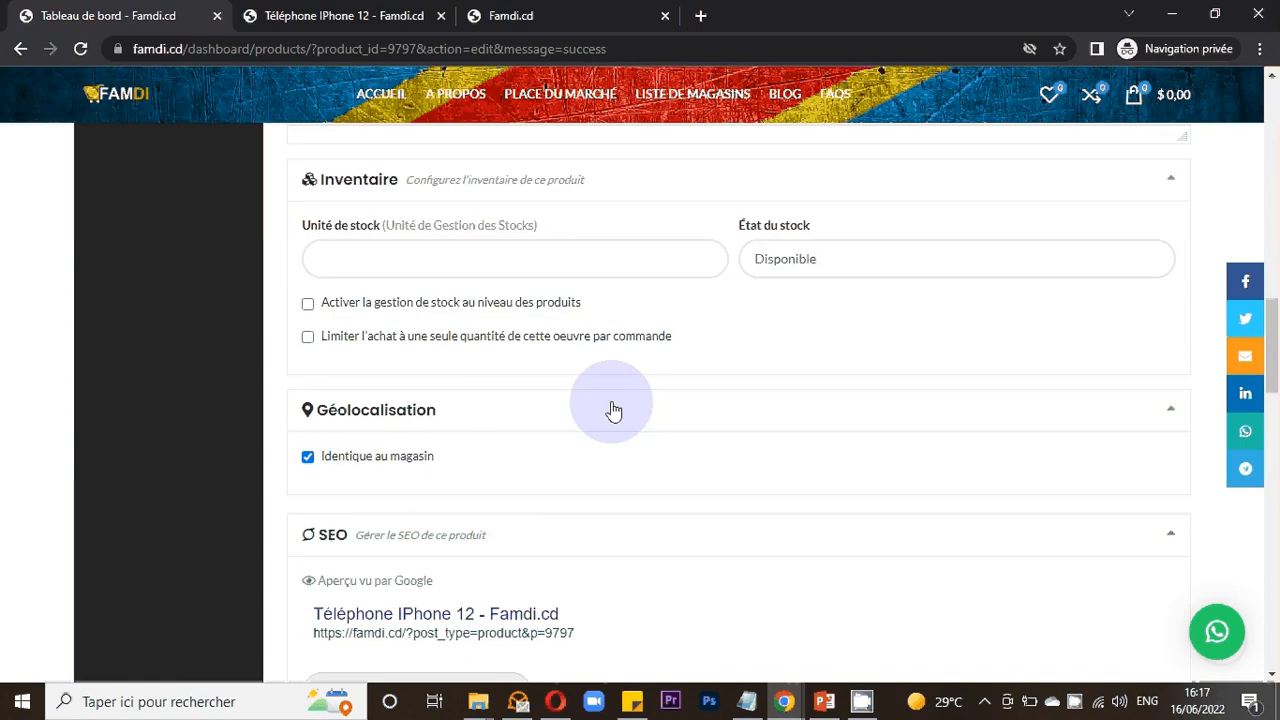
{"action": "scroll", "coordinate": [613, 411], "scroll_direction": "down", "scroll_amount": 5}
{"action": "scroll", "coordinate": [612, 409], "scroll_direction": "down", "scroll_amount": 7}
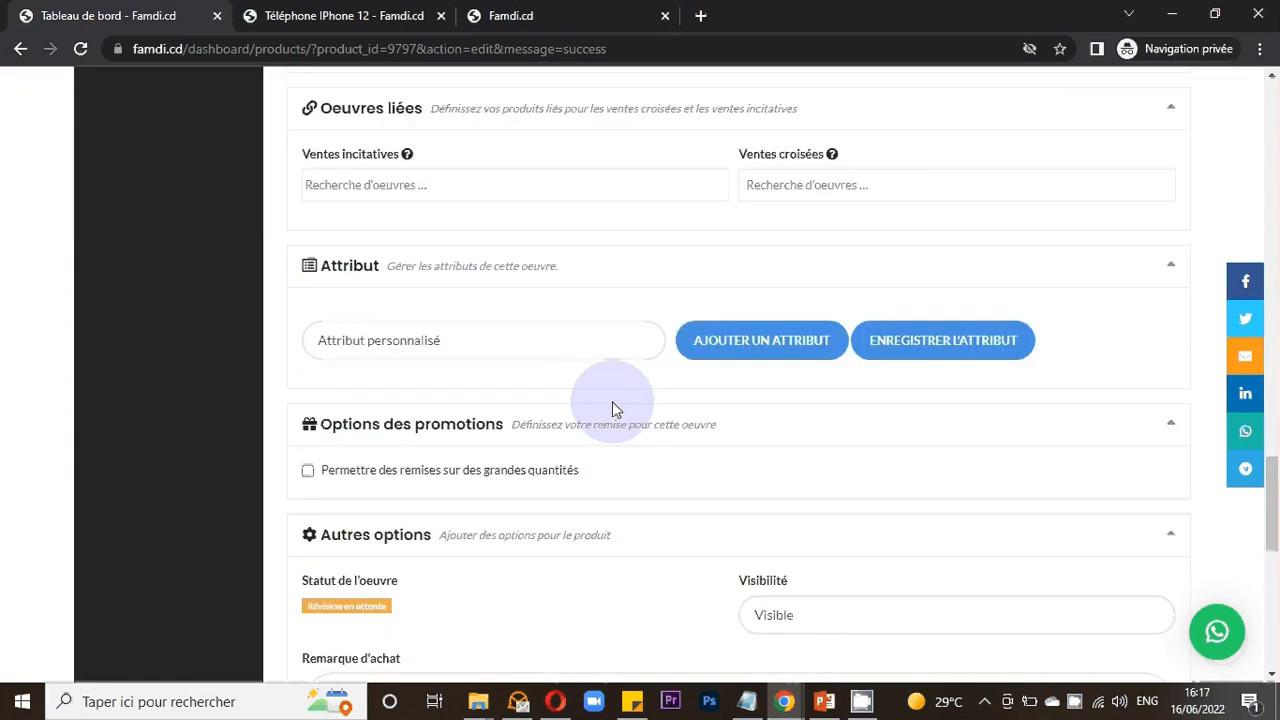
{"action": "scroll", "coordinate": [613, 409], "scroll_direction": "down", "scroll_amount": 1}
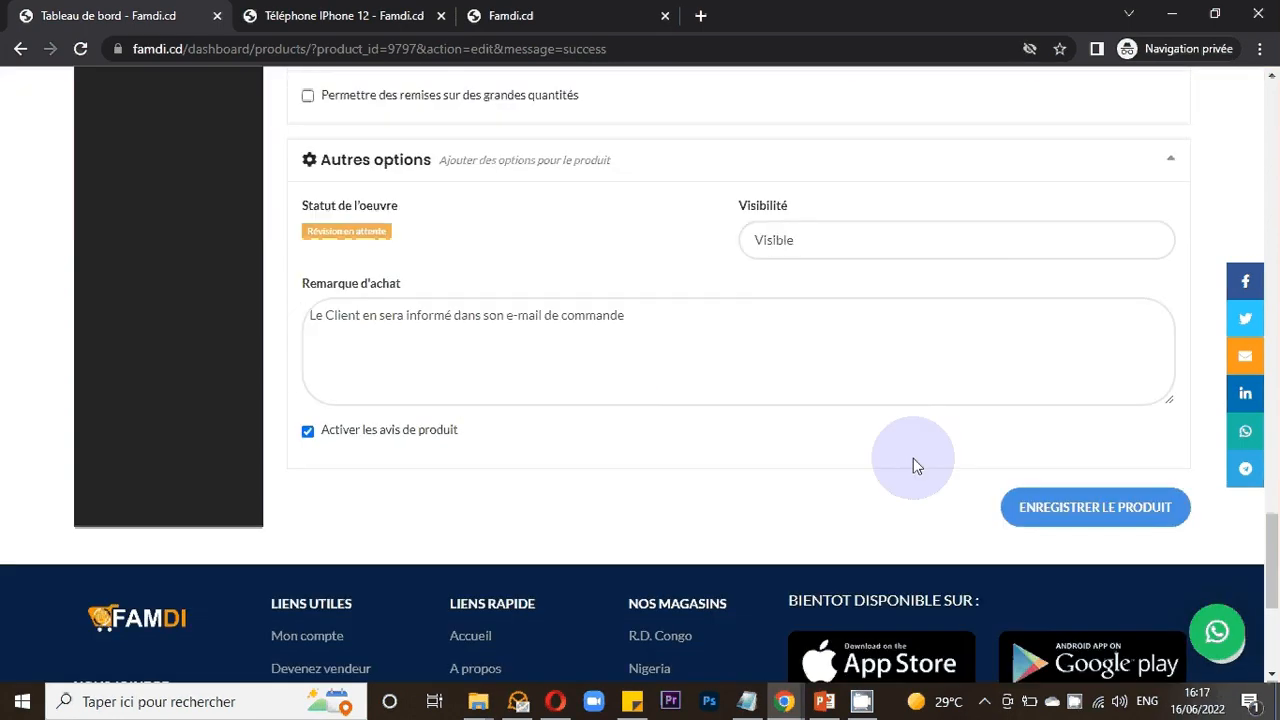
{"action": "left_click", "coordinate": [1055, 509]}
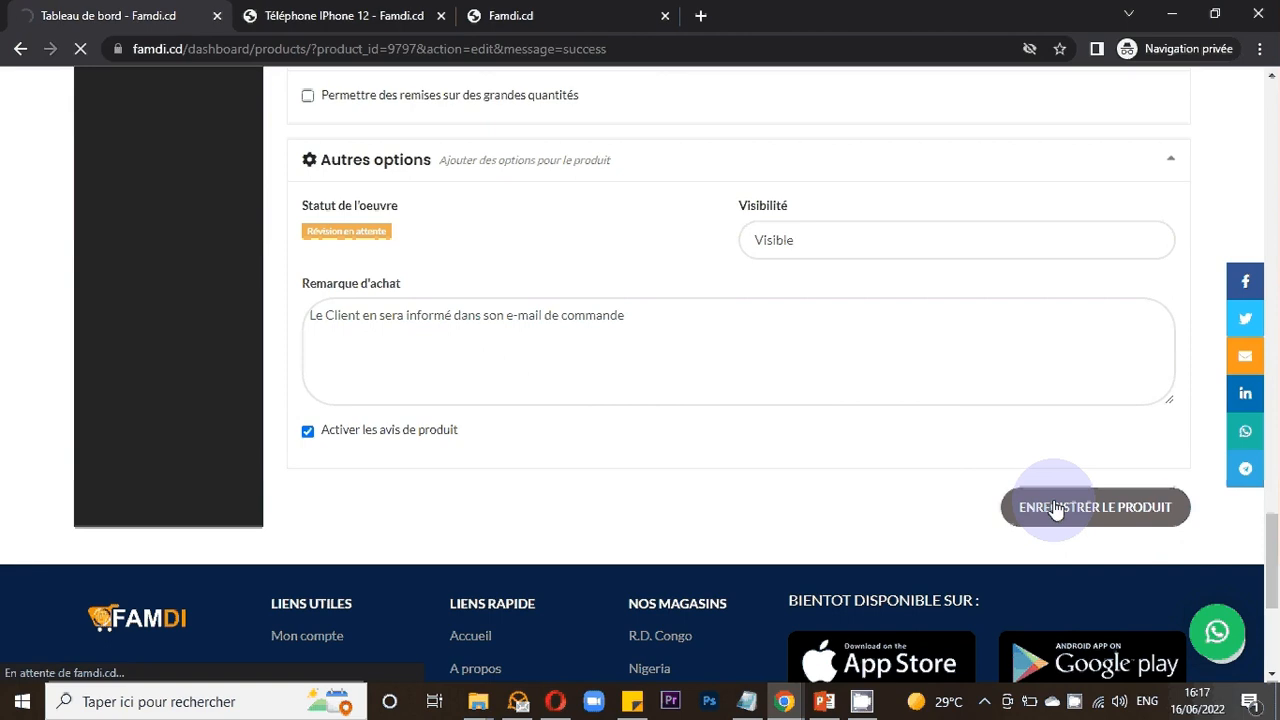
- Review the vendor's product list and the iPhone 12 product preview page
{"action": "left_click", "coordinate": [1075, 704]}
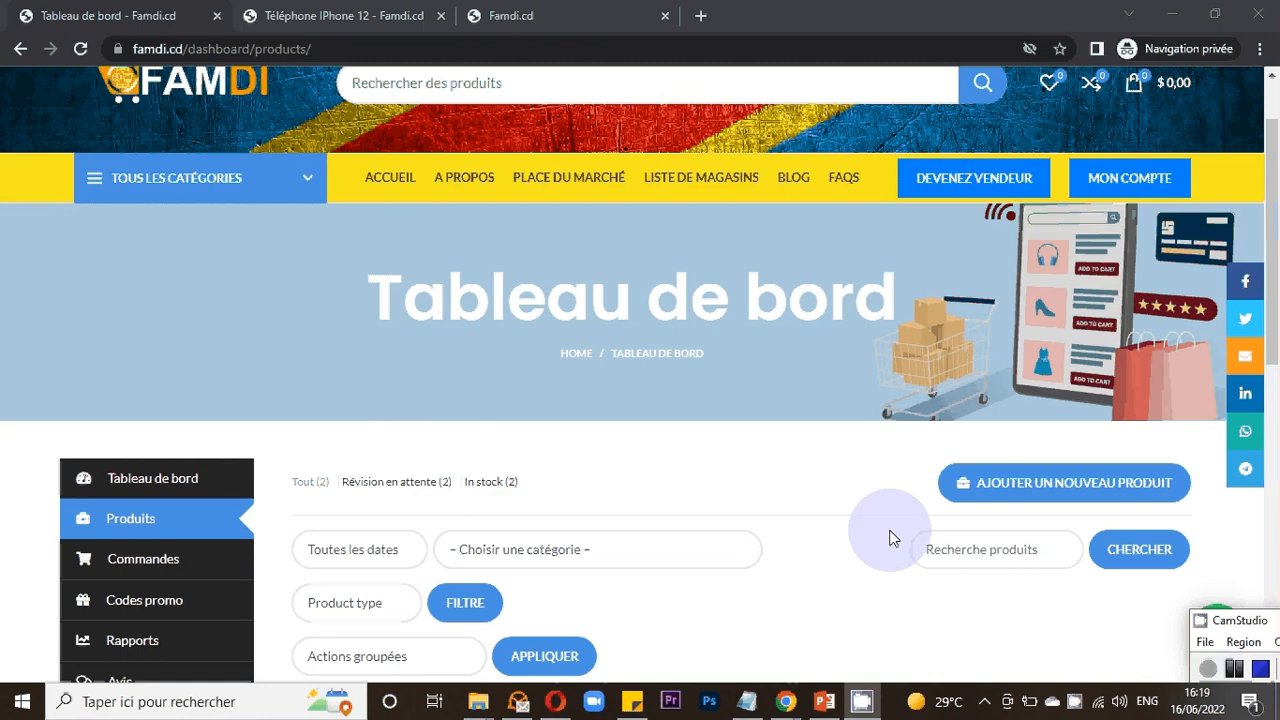
{"action": "scroll", "coordinate": [893, 524], "scroll_direction": "down", "scroll_amount": 3}
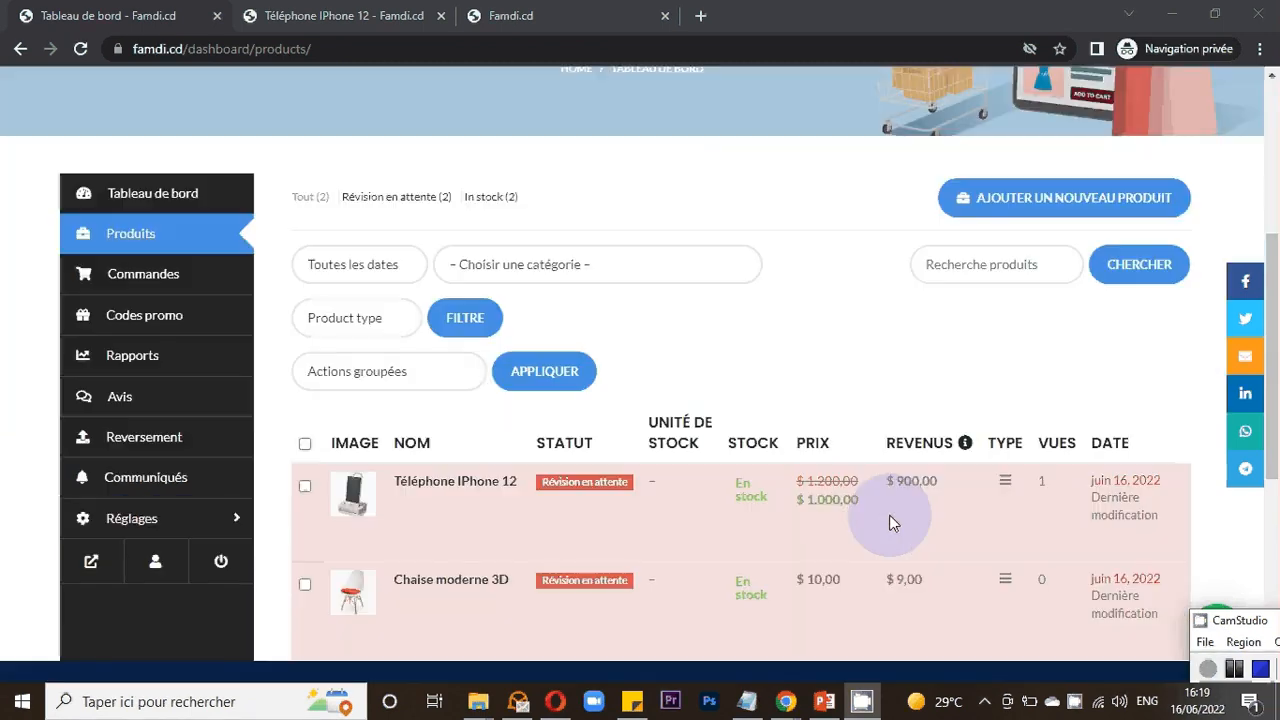
{"action": "scroll", "coordinate": [557, 251], "scroll_direction": "down", "scroll_amount": 2}
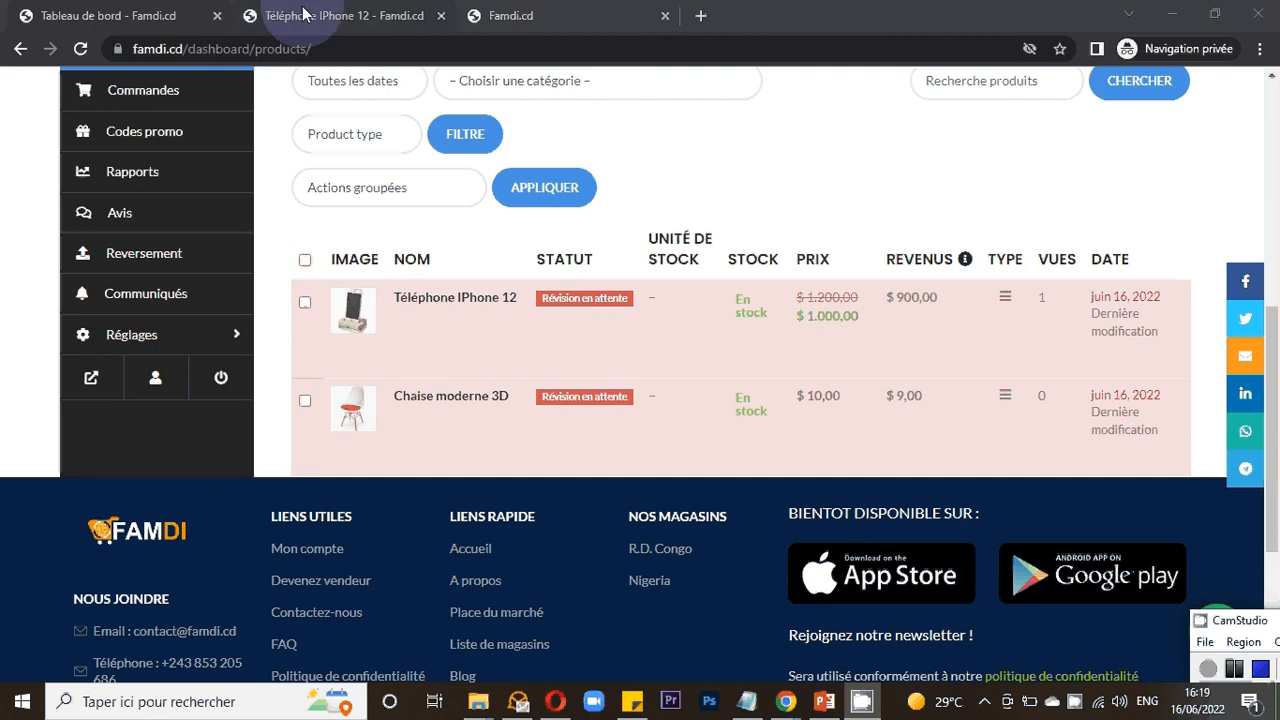
{"action": "left_click", "coordinate": [340, 15]}
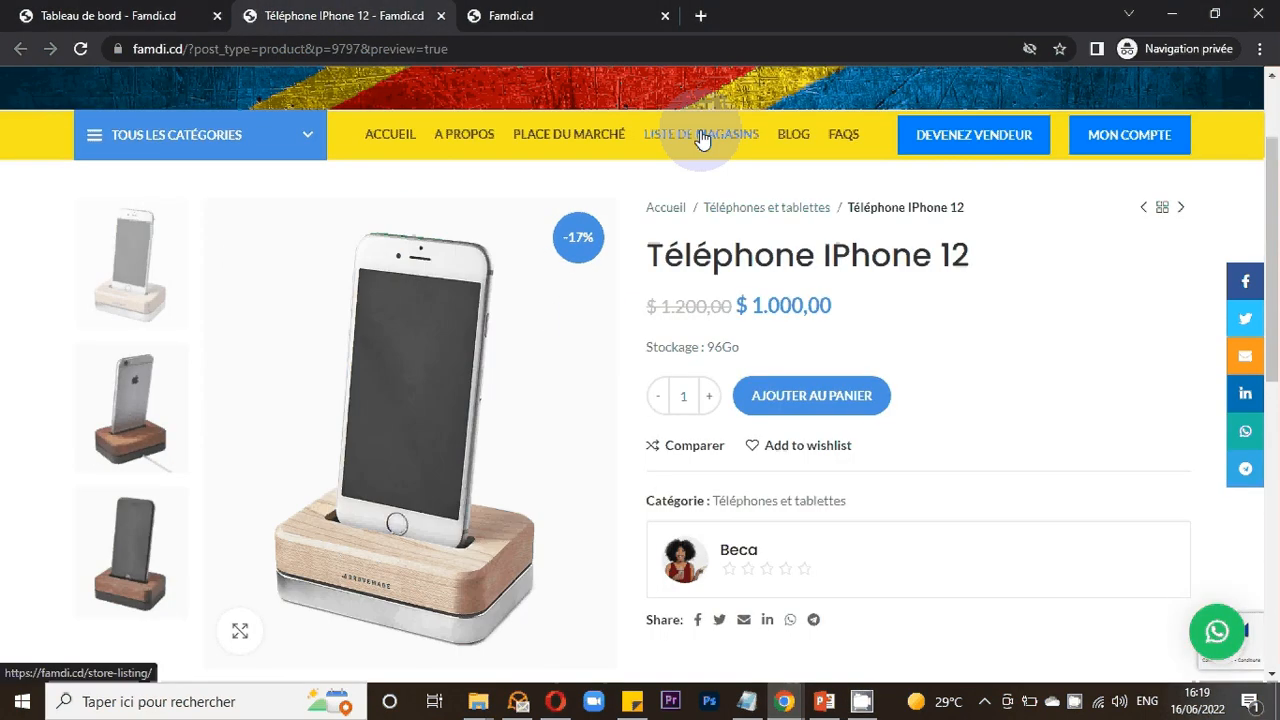
{"action": "key", "text": "ctrl+shift+Tab"}
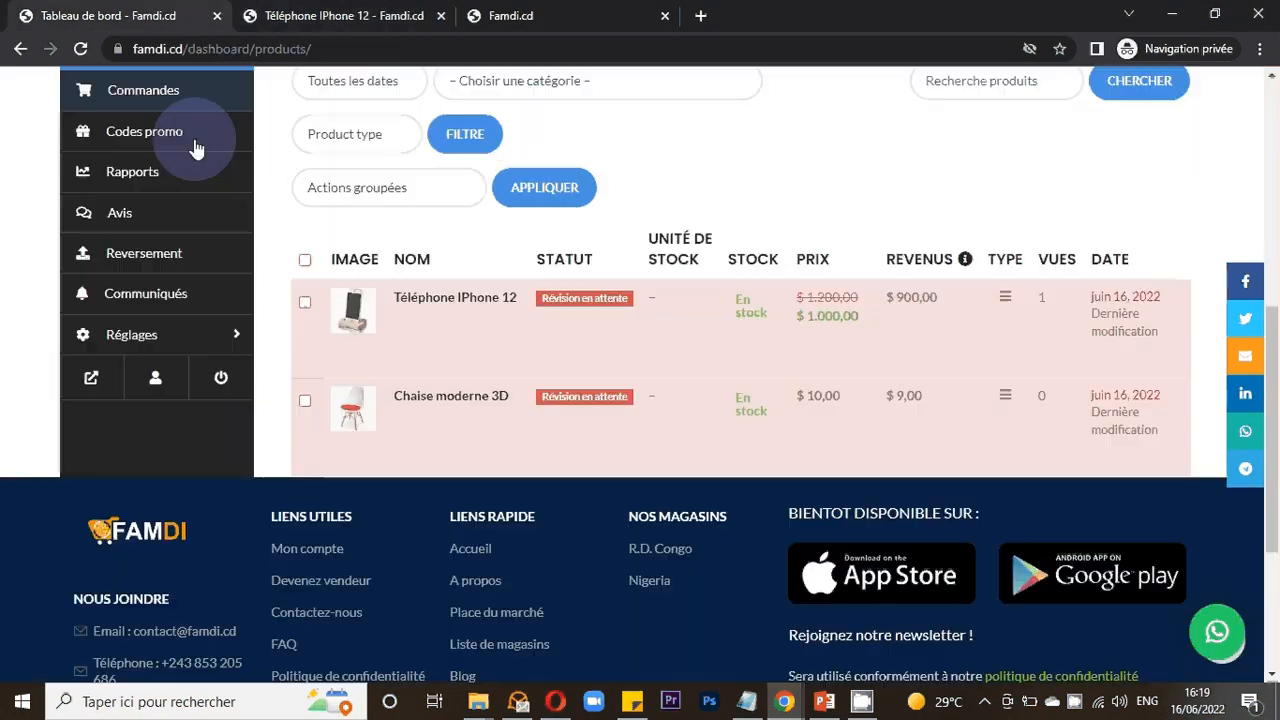
- Open the vendor's shop in a new tab and switch between it, the product preview and the dashboard
{"action": "left_click", "coordinate": [88, 383]}
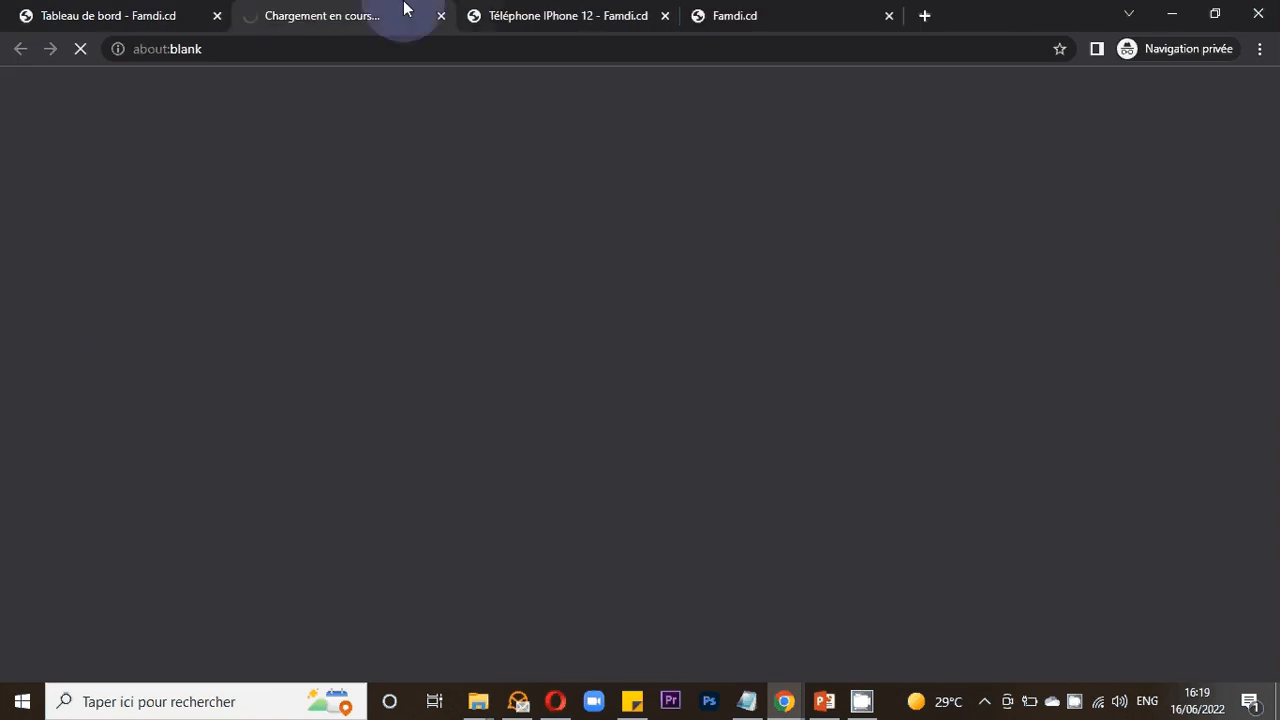
{"action": "left_click_drag", "start_coordinate": [372, 11], "coordinate": [717, 8]}
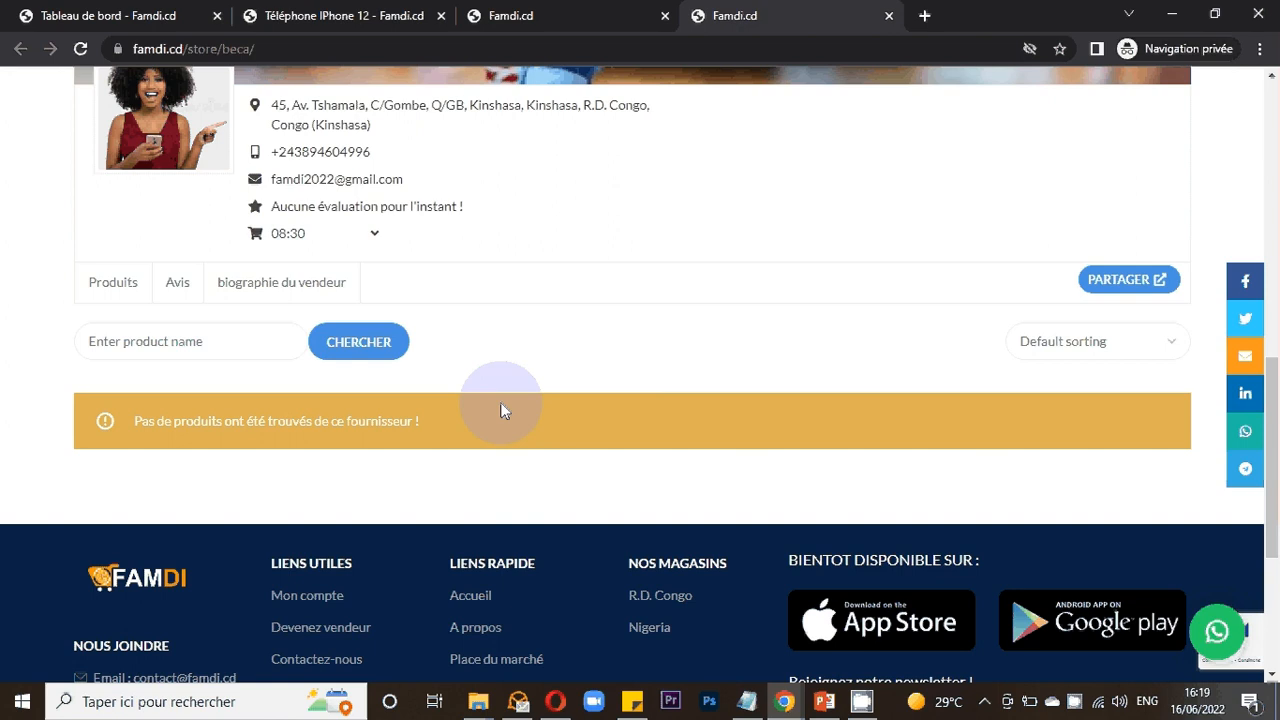
{"action": "left_click", "coordinate": [371, 12]}
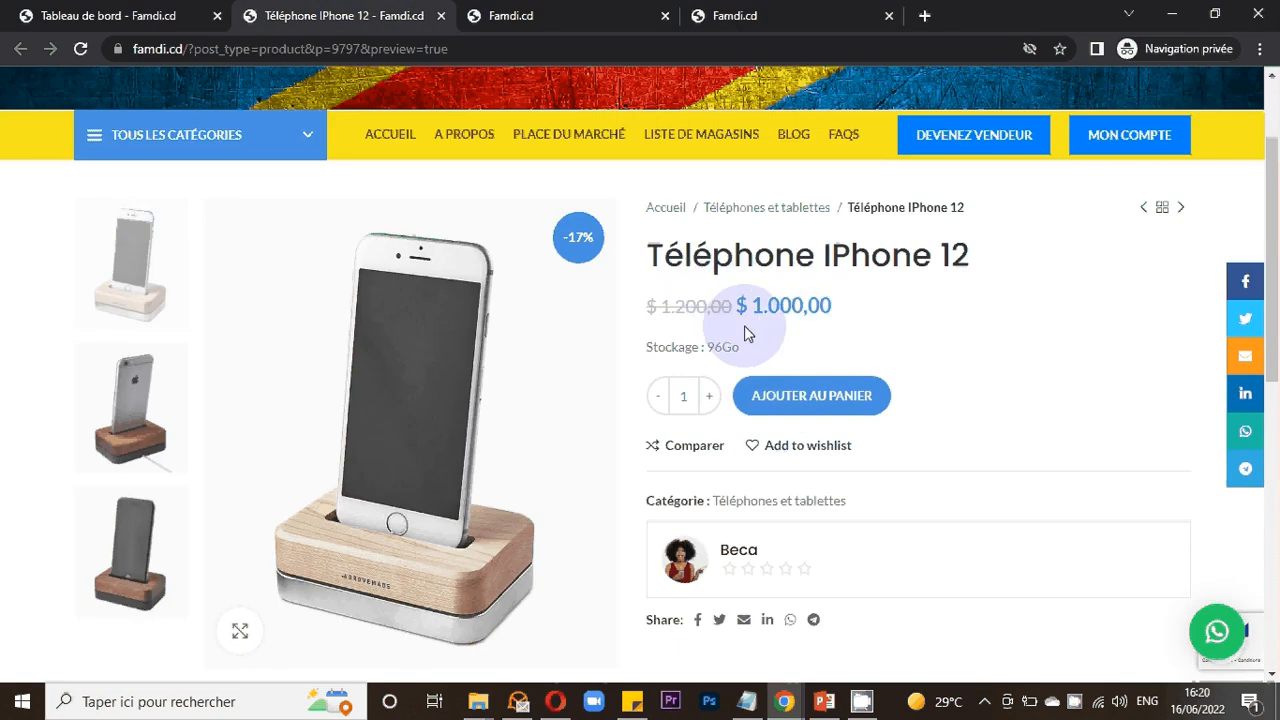
{"action": "left_click", "coordinate": [757, 12]}
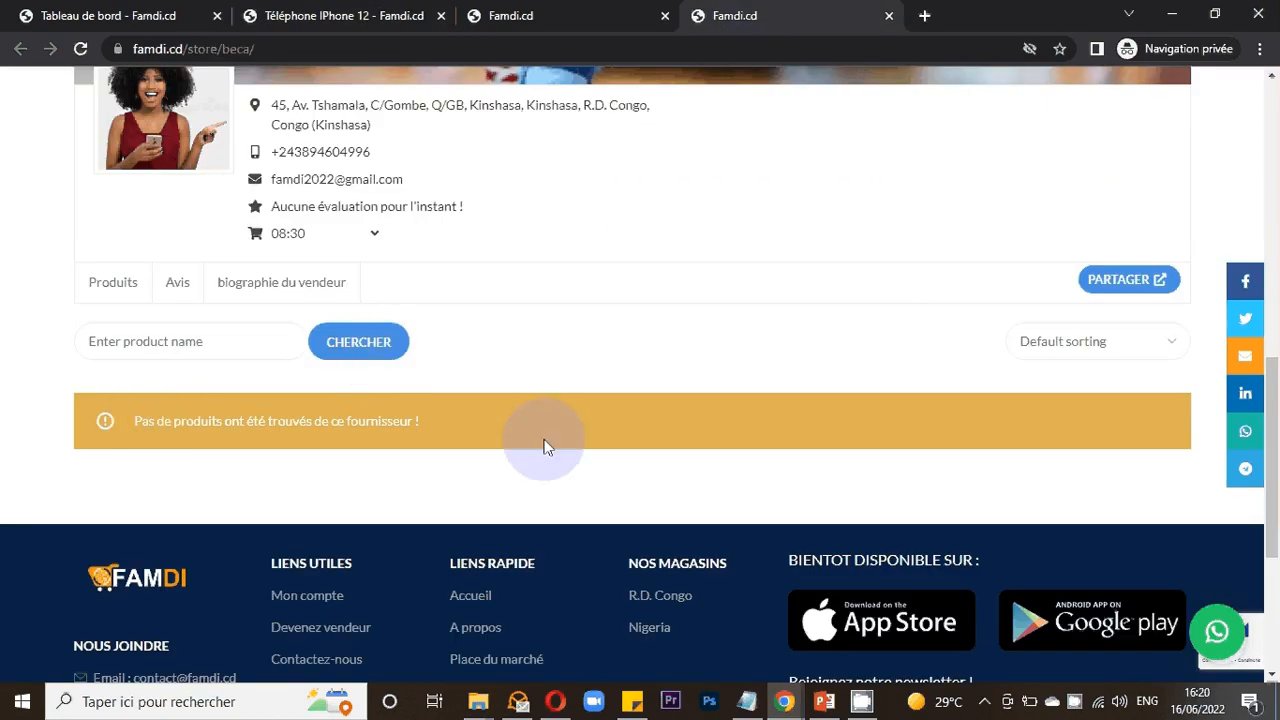
{"action": "left_click", "coordinate": [425, 10]}
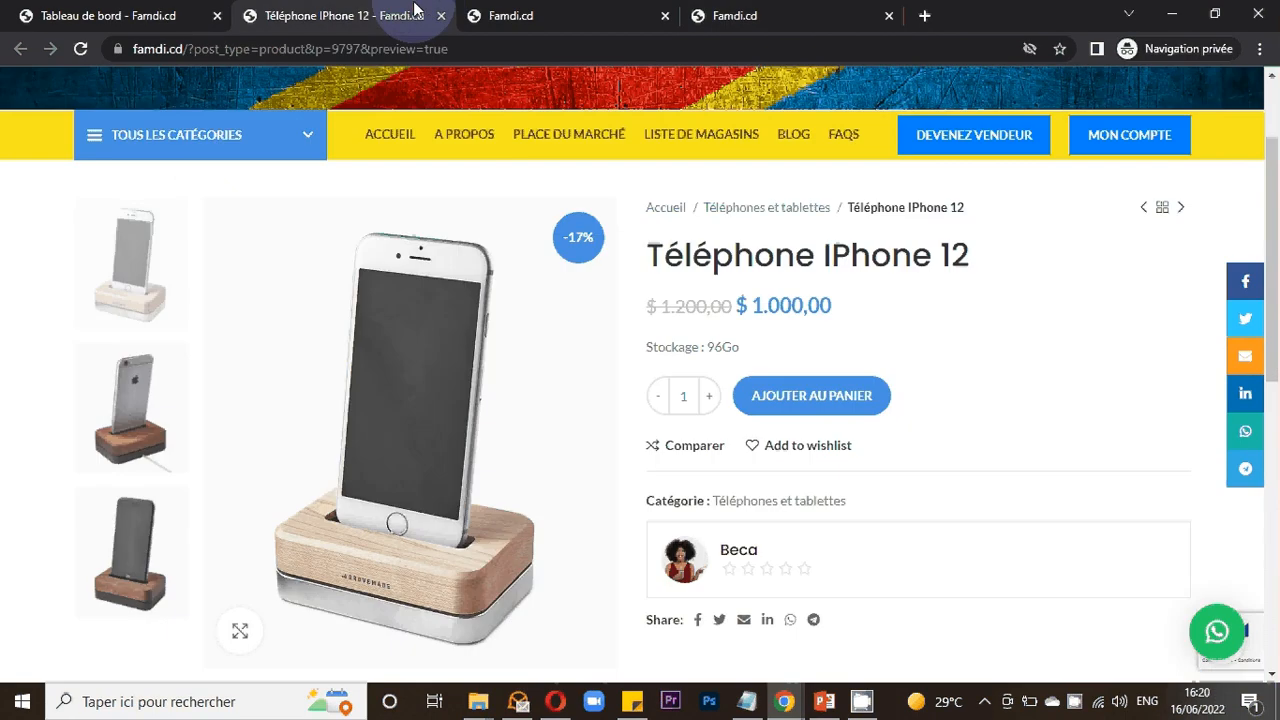
{"action": "left_click", "coordinate": [183, 12]}
{"action": "left_click", "coordinate": [533, 285]}
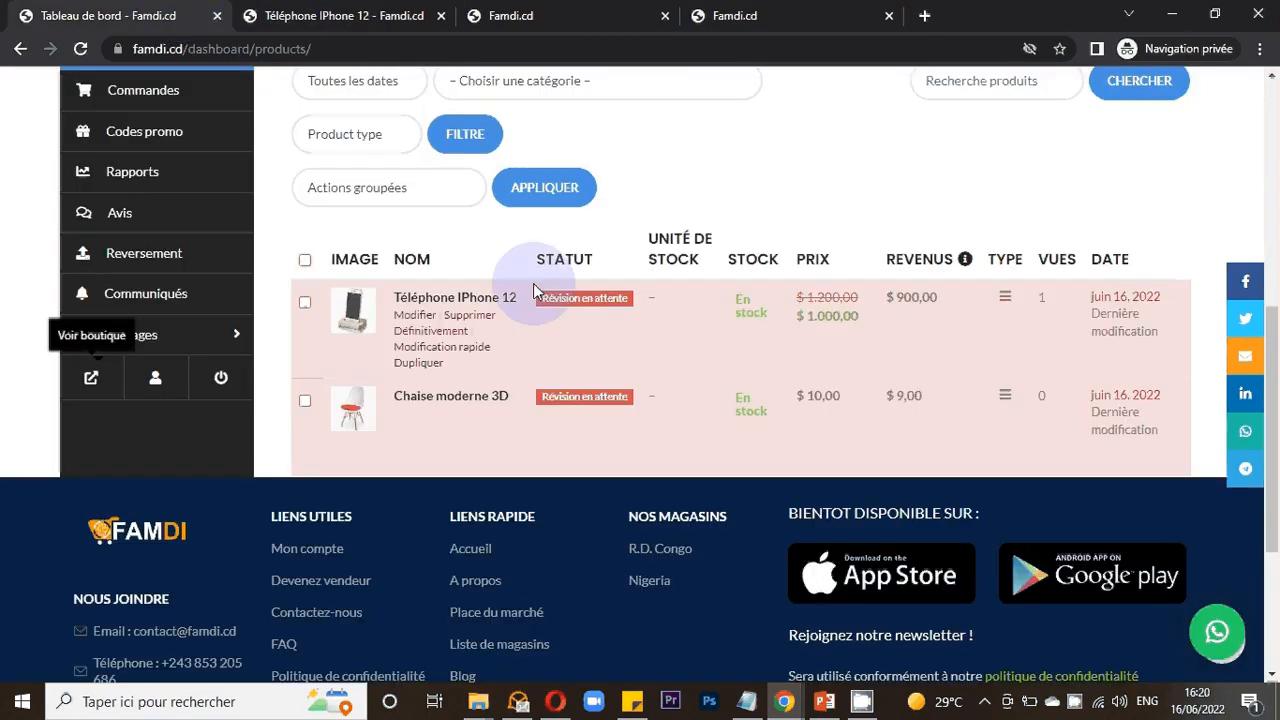
{"action": "left_click", "coordinate": [729, 10]}
{"action": "left_click", "coordinate": [729, 12]}
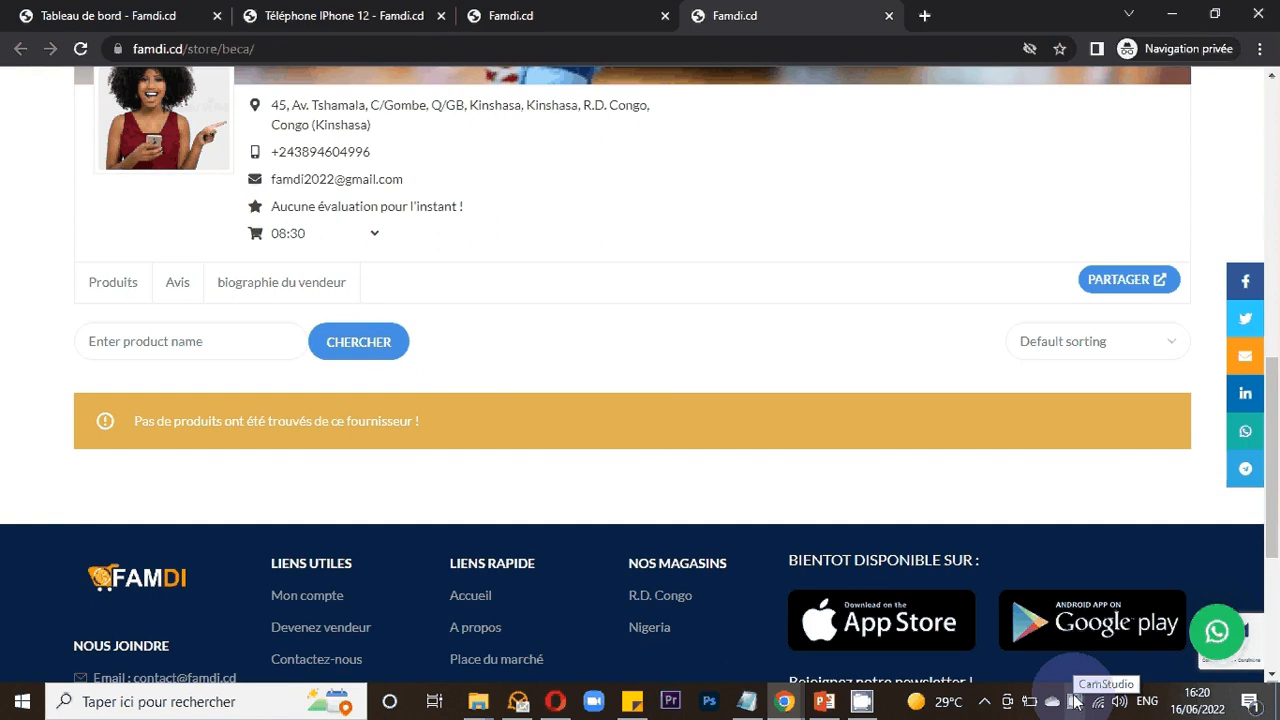
- Return to the dashboard and reload the product list to check the products' status
{"action": "key", "text": "ctrl+shift+Tab"}
{"action": "key", "text": "ctrl+shift+Tab"}
{"action": "key", "text": "ctrl+shift+Tab"}
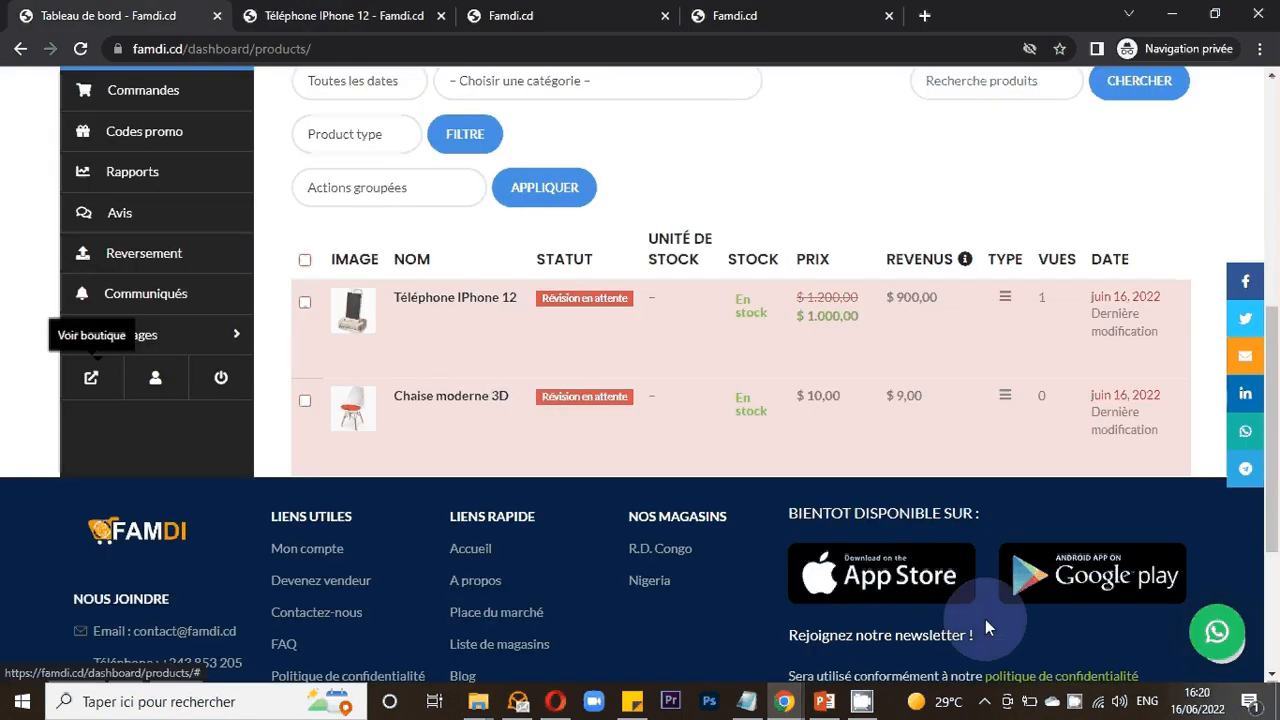
{"action": "left_click", "coordinate": [1075, 703]}
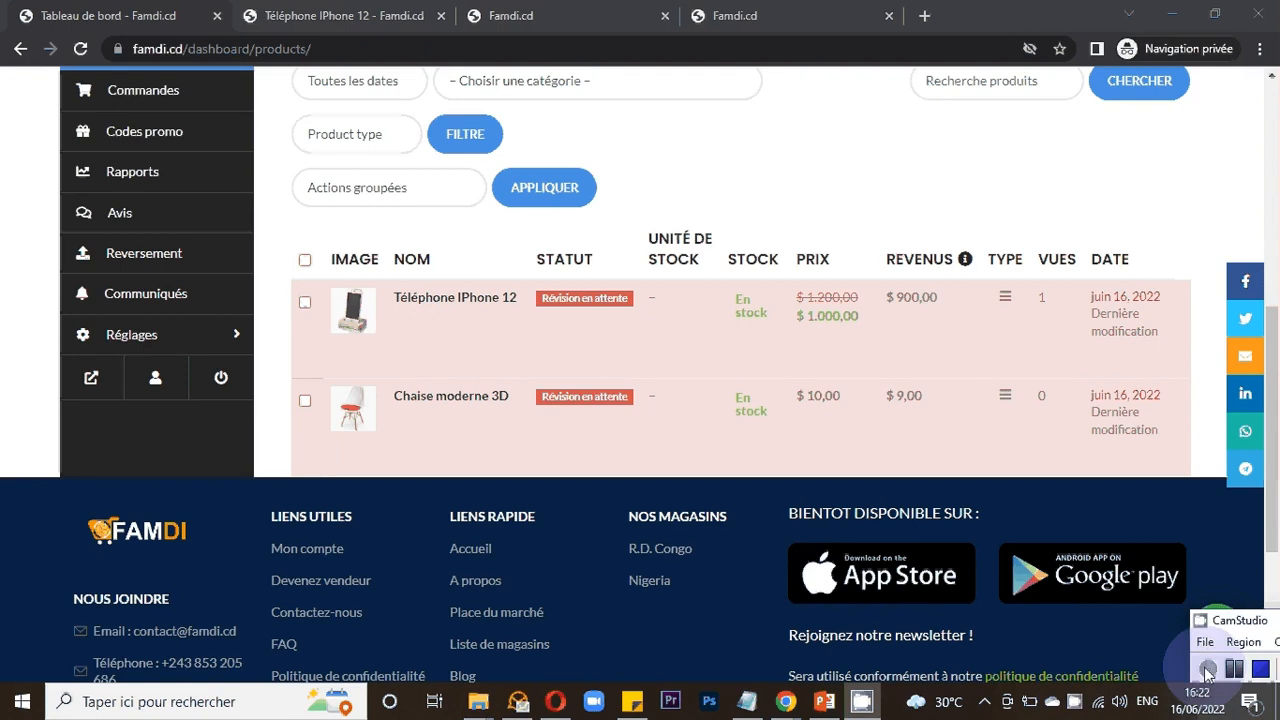
{"action": "mouse_move", "coordinate": [806, 374]}
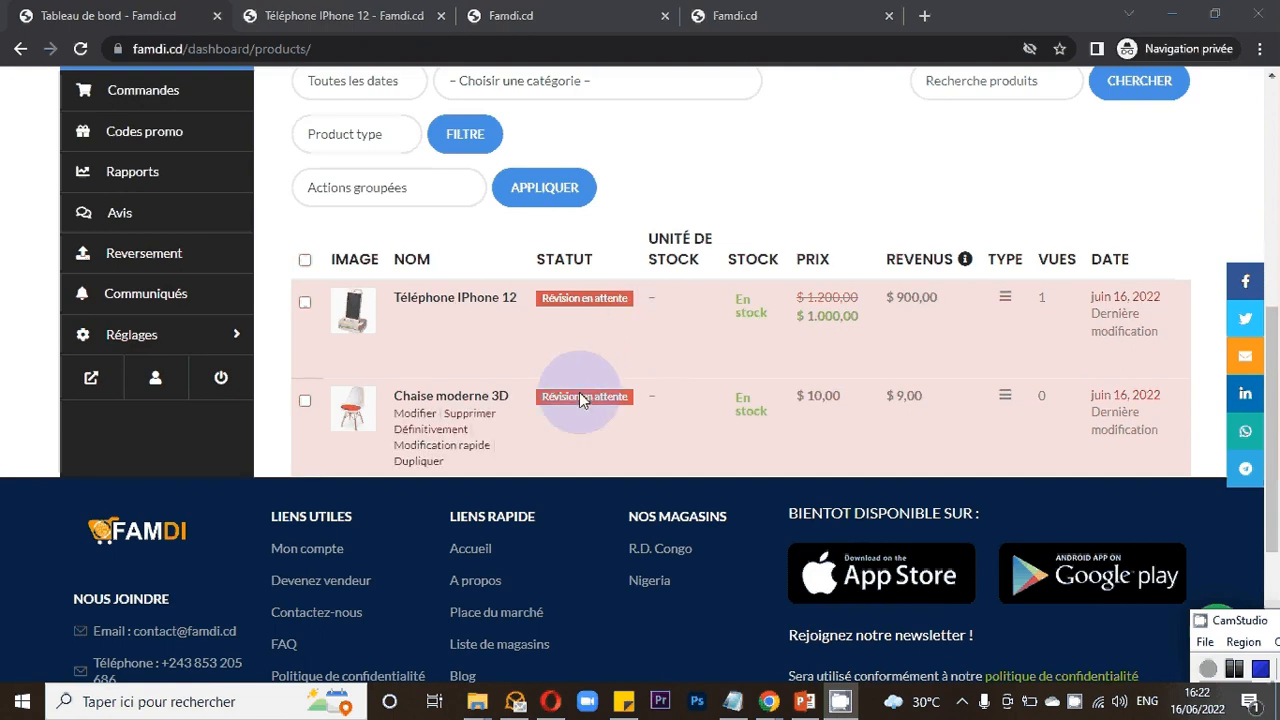
{"action": "left_click", "coordinate": [84, 49]}
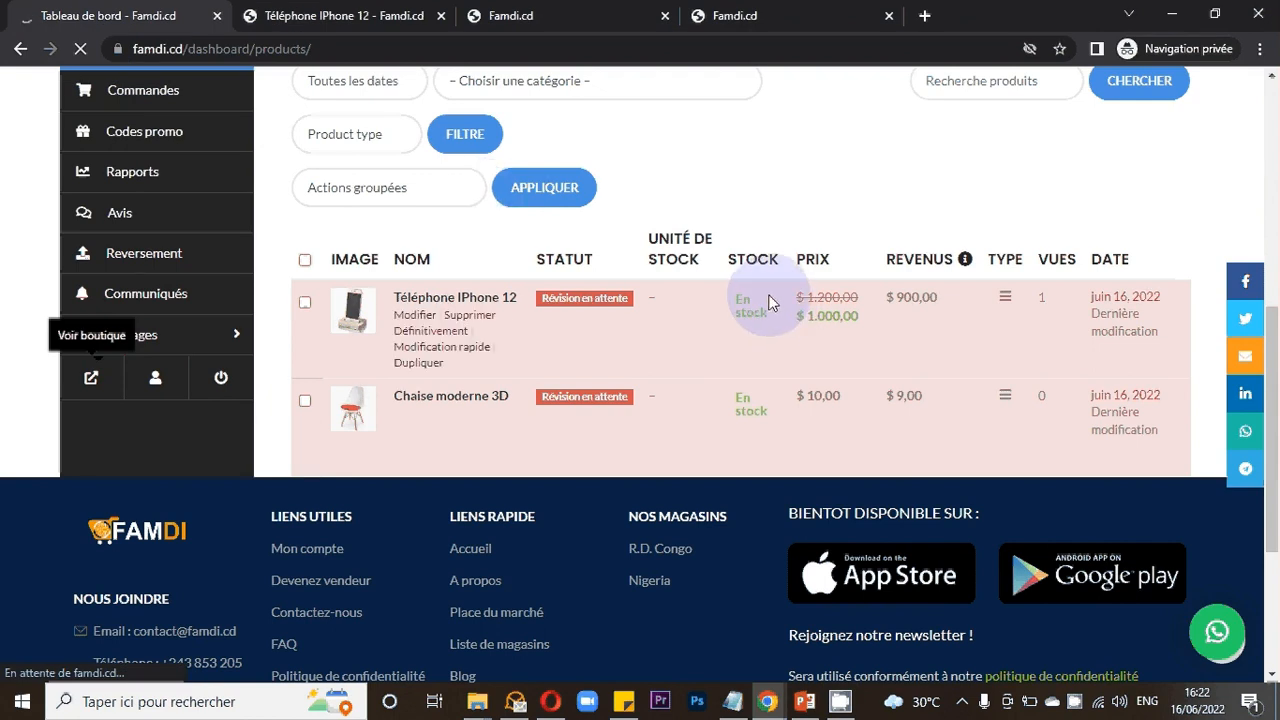
{"action": "scroll", "coordinate": [768, 302], "scroll_direction": "down", "scroll_amount": 1}
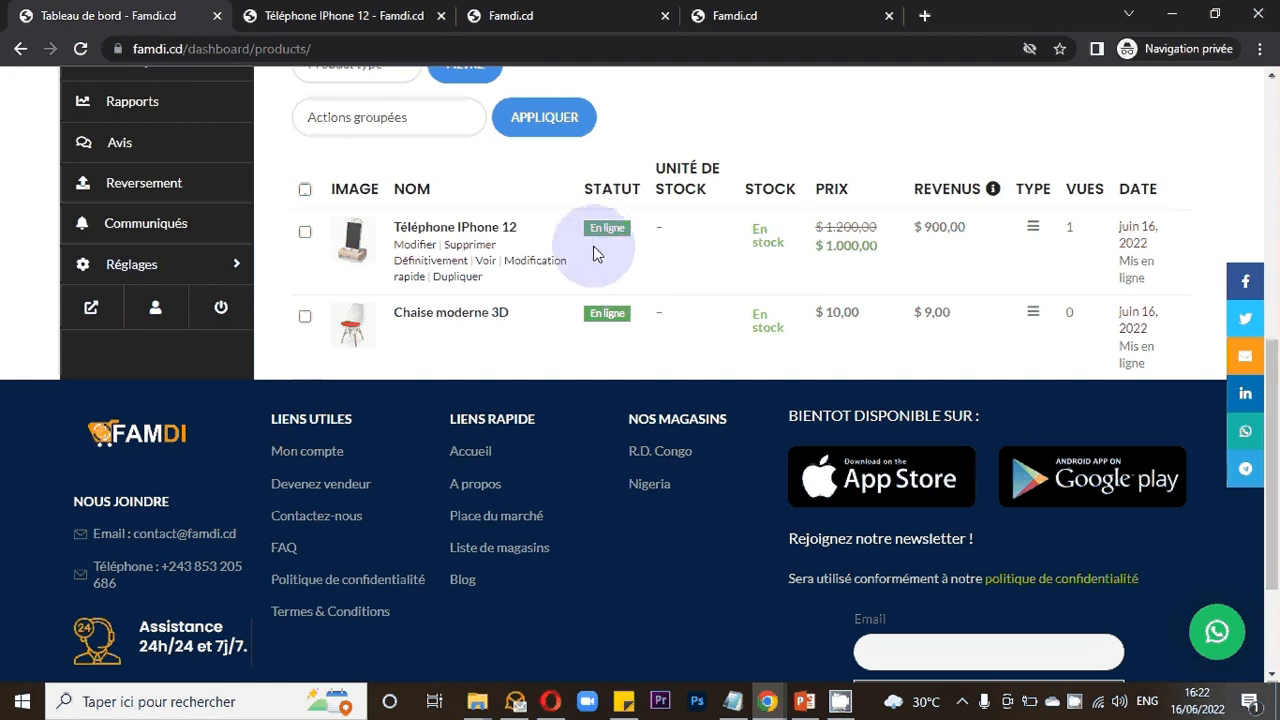
{"action": "scroll", "coordinate": [620, 299], "scroll_direction": "up", "scroll_amount": 1}
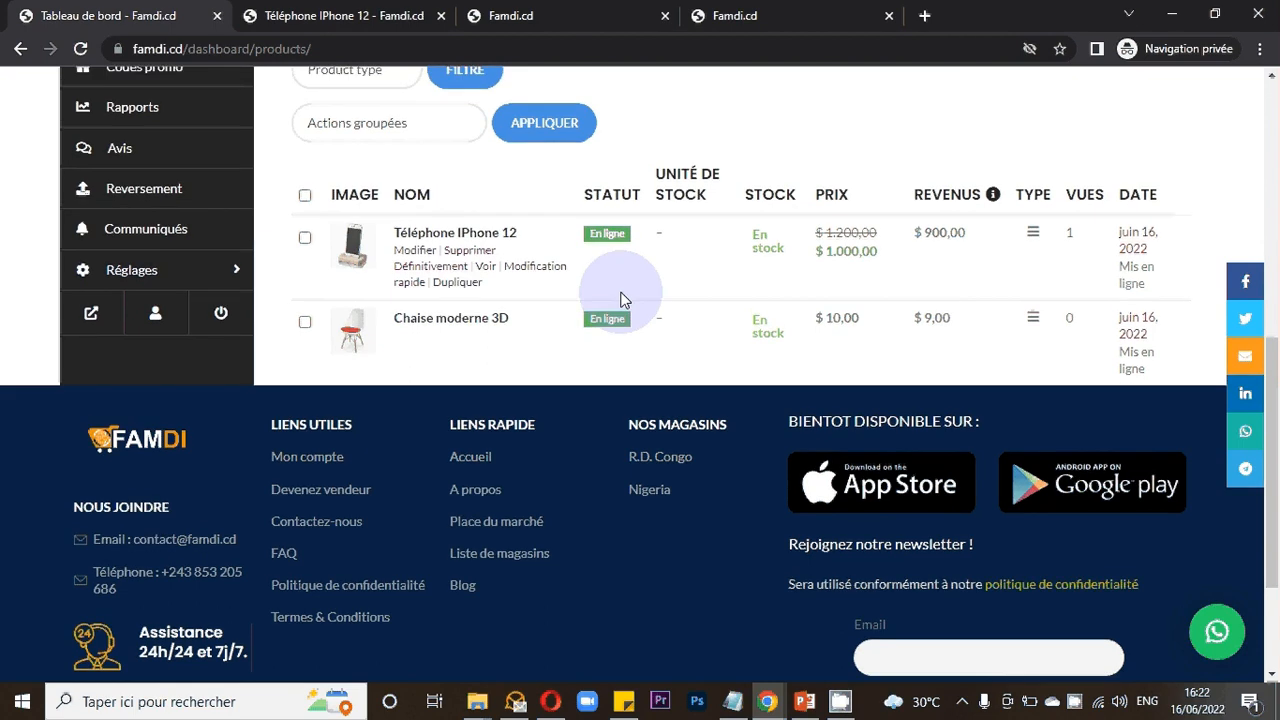
{"action": "scroll", "coordinate": [620, 299], "scroll_direction": "up", "scroll_amount": 1}
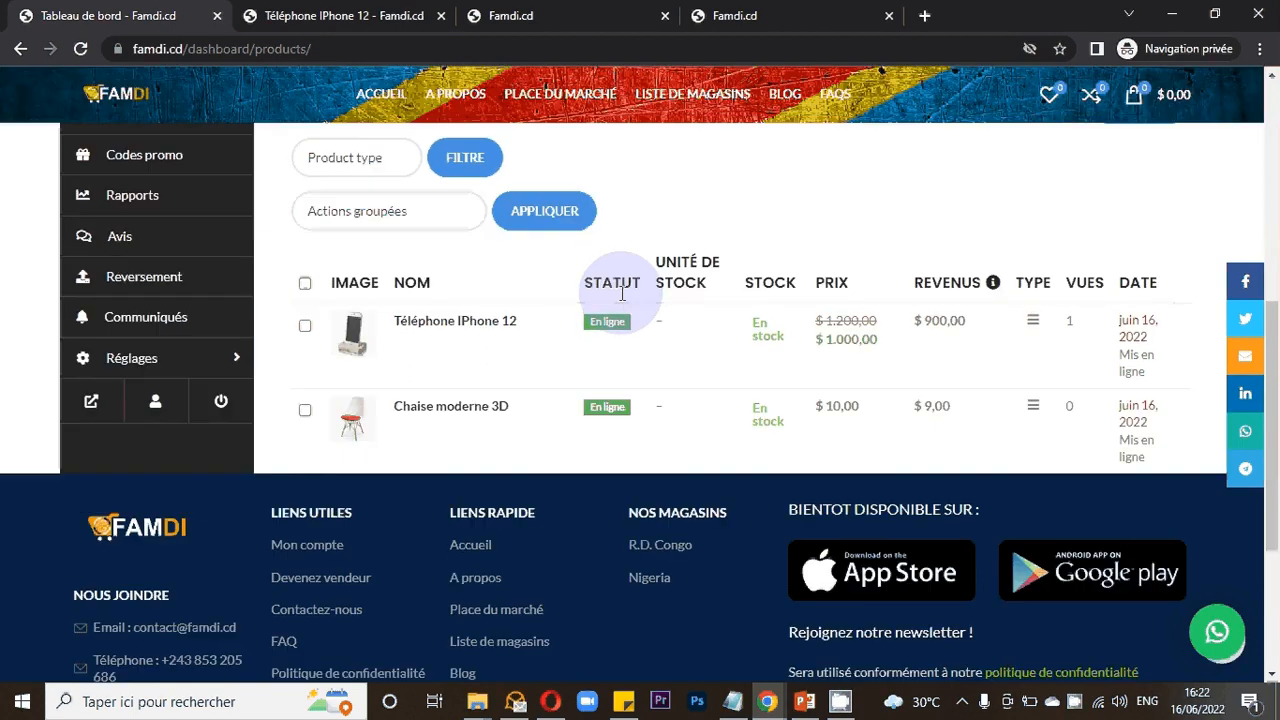
- Reload the vendor's shop page and browse the products listed there
{"action": "left_click", "coordinate": [697, 20]}
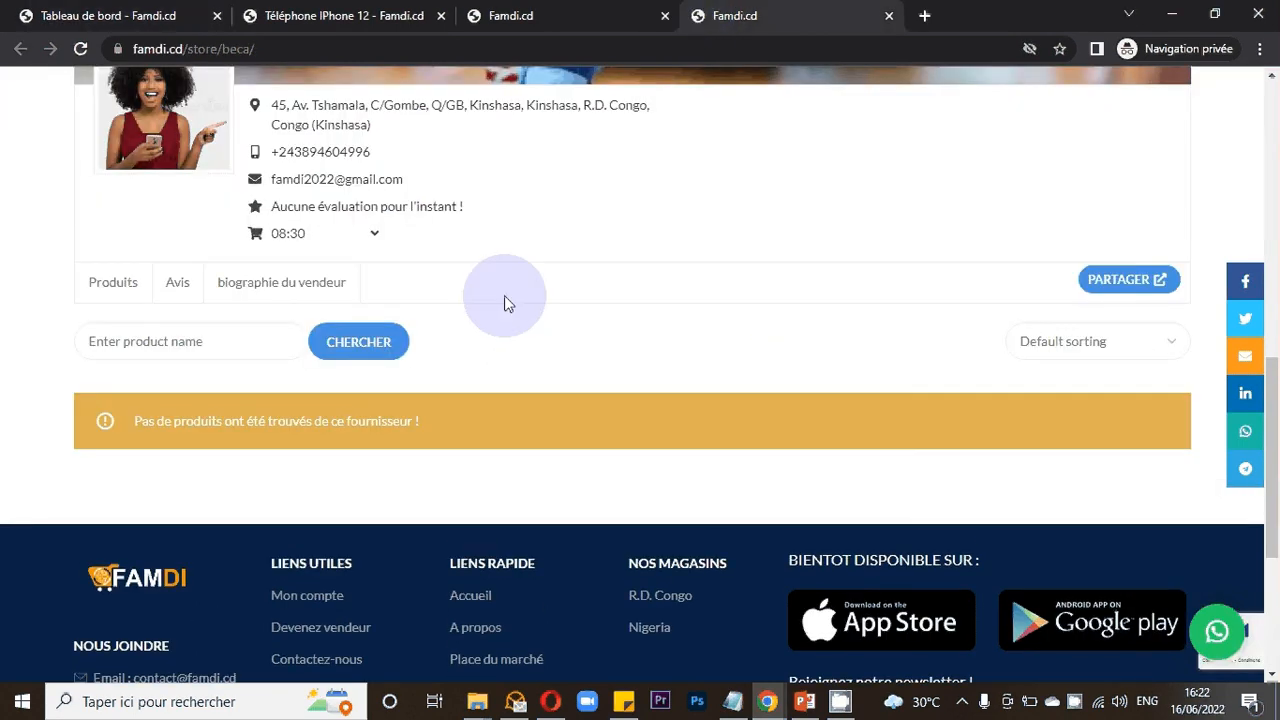
{"action": "right_click", "coordinate": [563, 342]}
{"action": "left_click", "coordinate": [623, 401]}
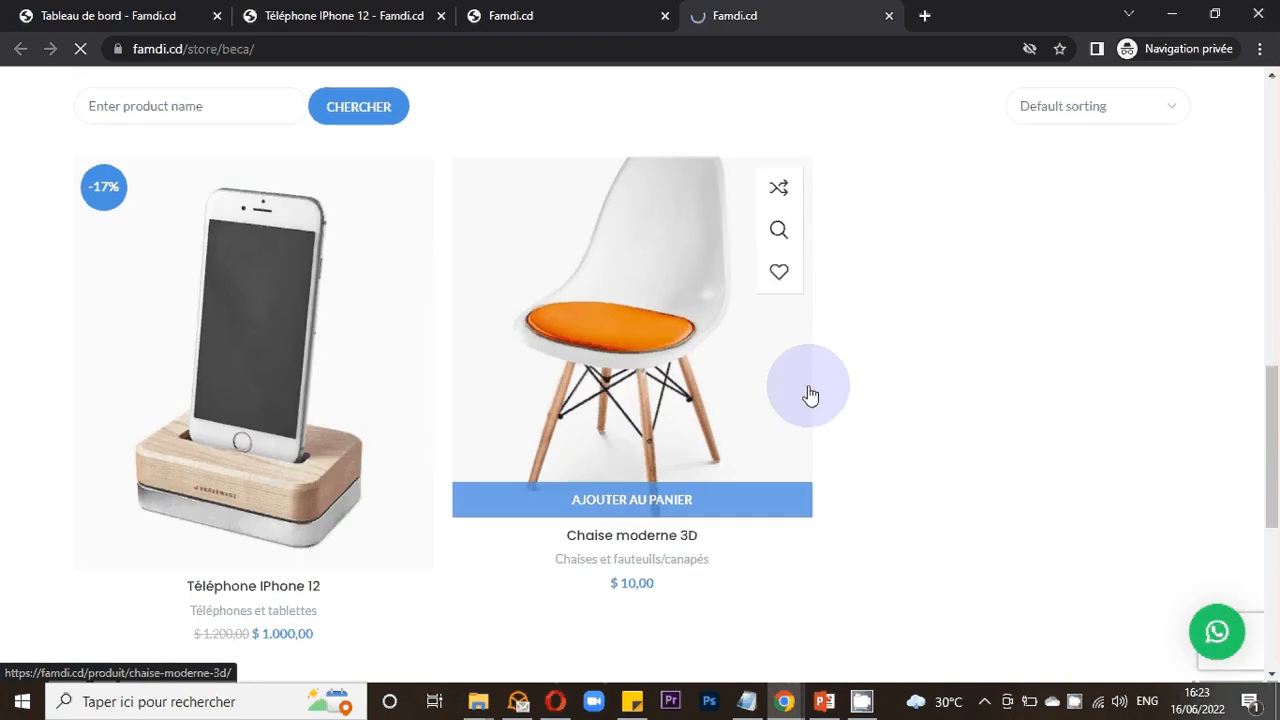
{"action": "scroll", "coordinate": [966, 411], "scroll_direction": "up", "scroll_amount": 3}
{"action": "scroll", "coordinate": [966, 411], "scroll_direction": "down", "scroll_amount": 4}
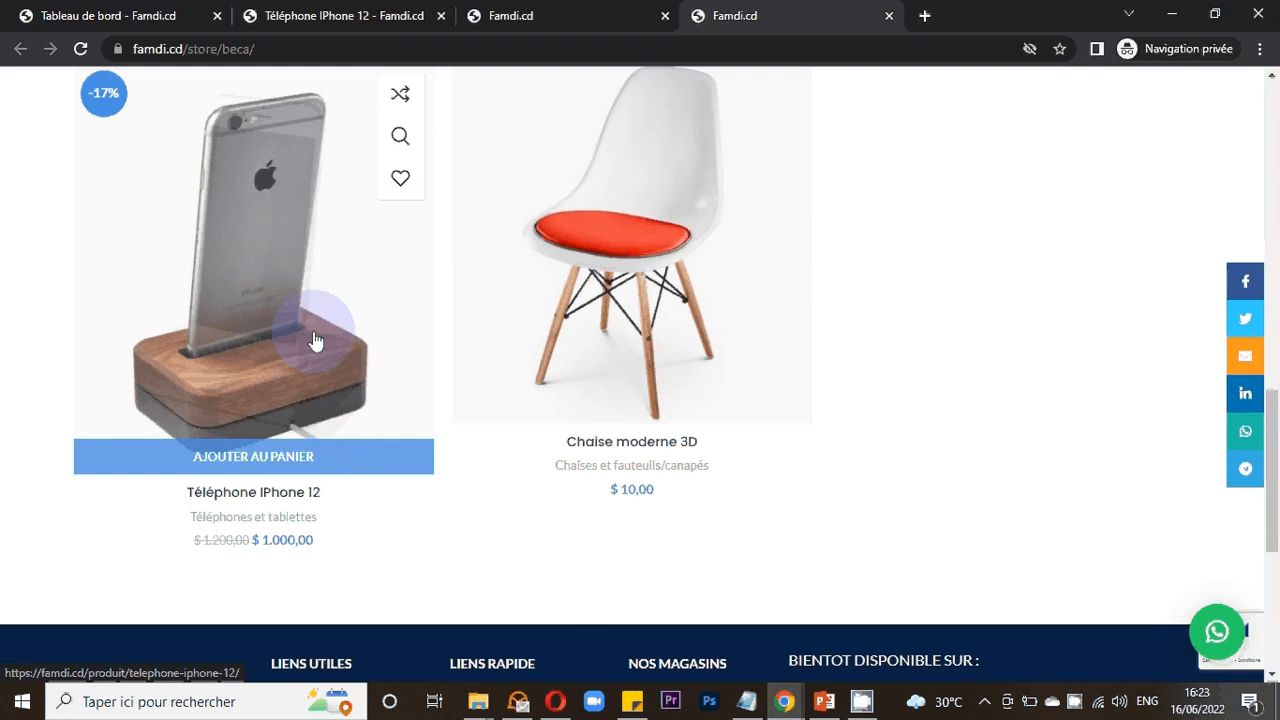
{"action": "scroll", "coordinate": [546, 343], "scroll_direction": "down", "scroll_amount": 1}
{"action": "scroll", "coordinate": [546, 343], "scroll_direction": "down", "scroll_amount": 1}
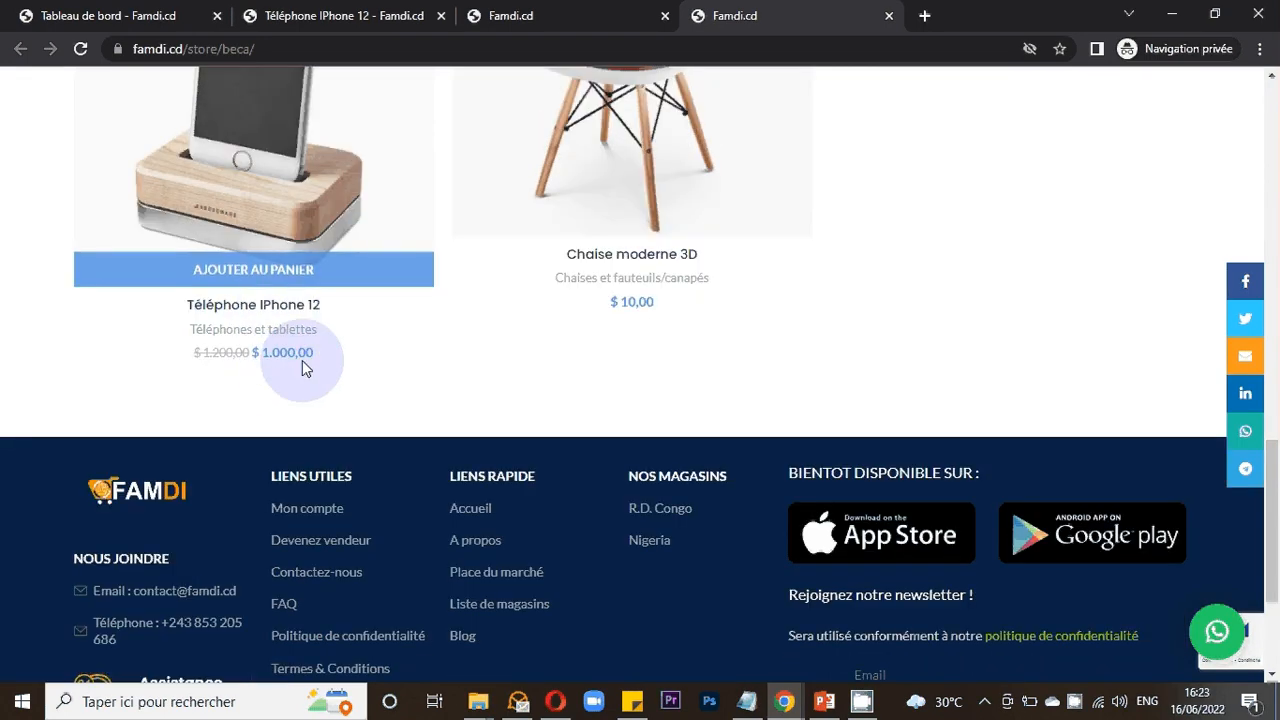
- Open the Chaise moderne 3D product page from the vendor's shop
{"action": "scroll", "coordinate": [340, 383], "scroll_direction": "up", "scroll_amount": 1}
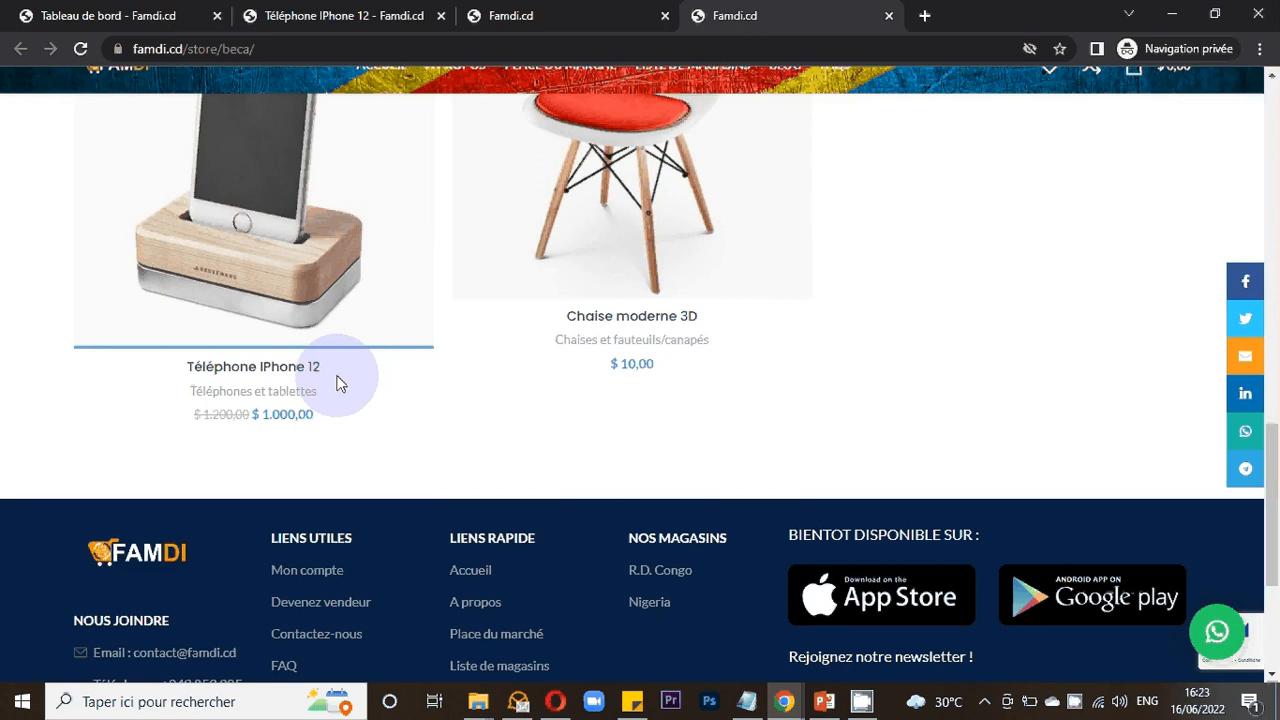
{"action": "scroll", "coordinate": [340, 383], "scroll_direction": "up", "scroll_amount": 3}
{"action": "scroll", "coordinate": [340, 383], "scroll_direction": "down", "scroll_amount": 1}
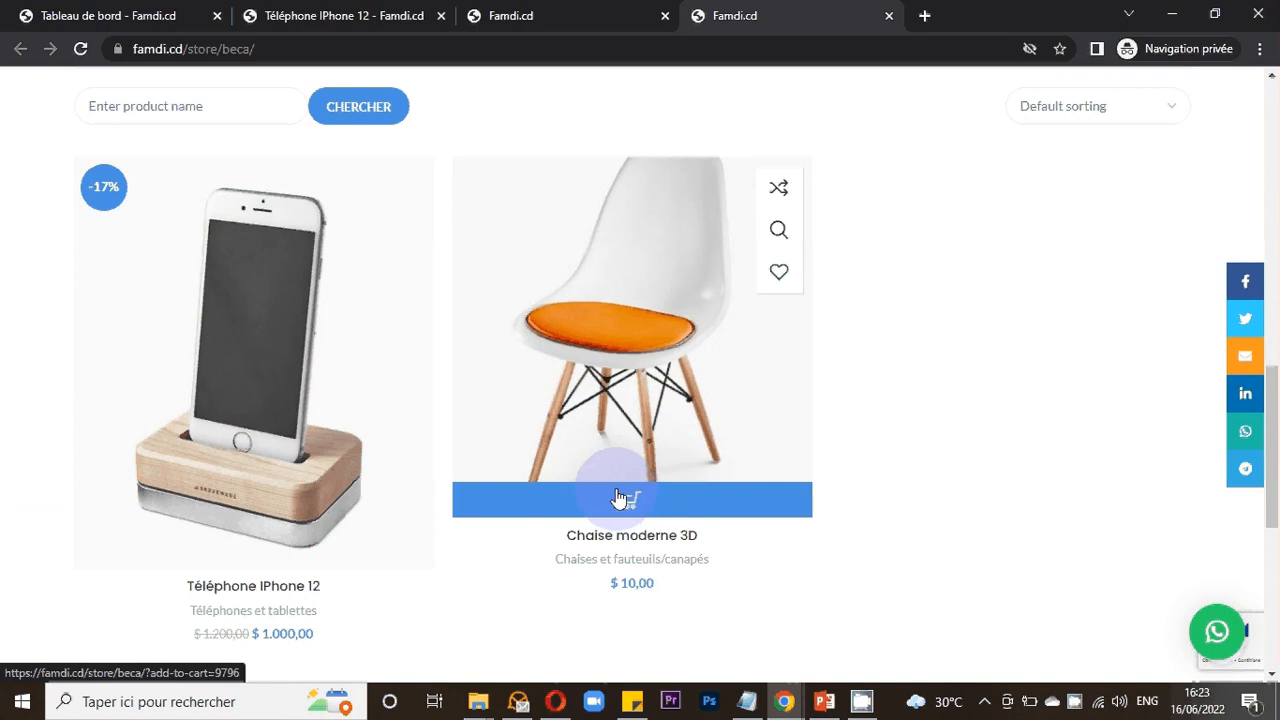
{"action": "left_click", "coordinate": [643, 421]}
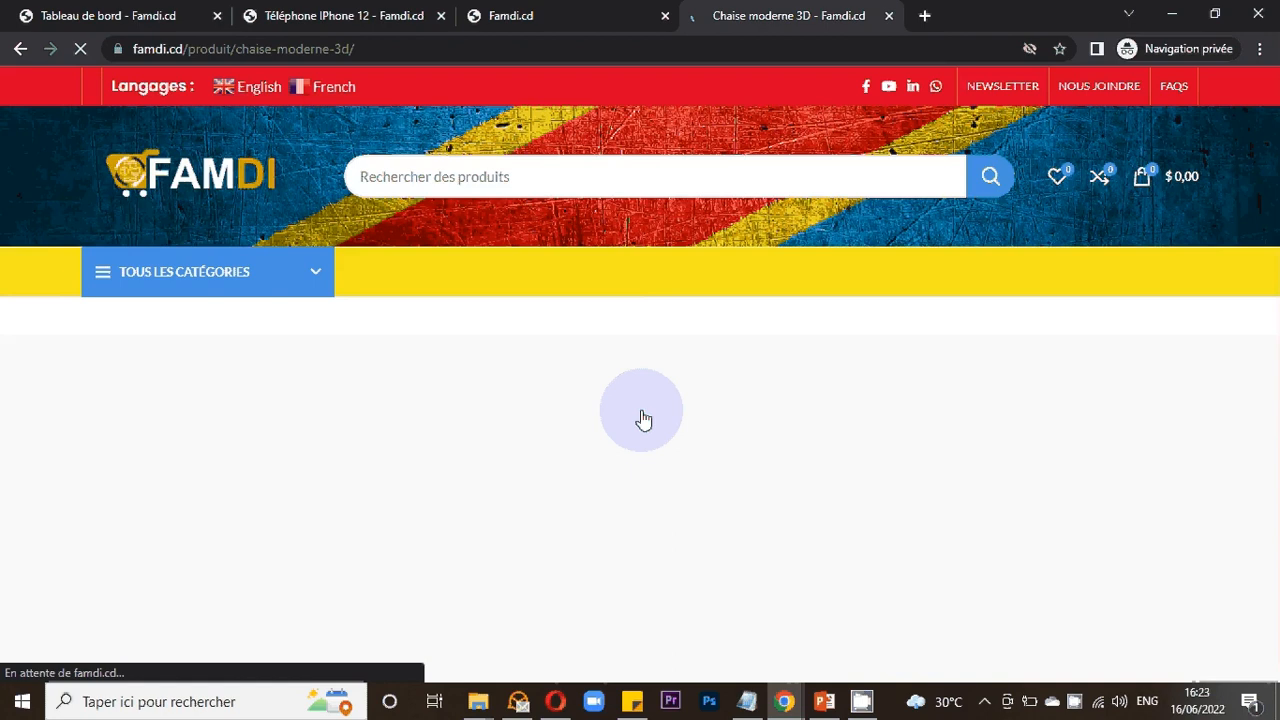
- Browse the chair's product images by switching between its colour thumbnails
{"action": "scroll", "coordinate": [643, 420], "scroll_direction": "down", "scroll_amount": 2}
{"action": "scroll", "coordinate": [660, 400], "scroll_direction": "down", "scroll_amount": 1}
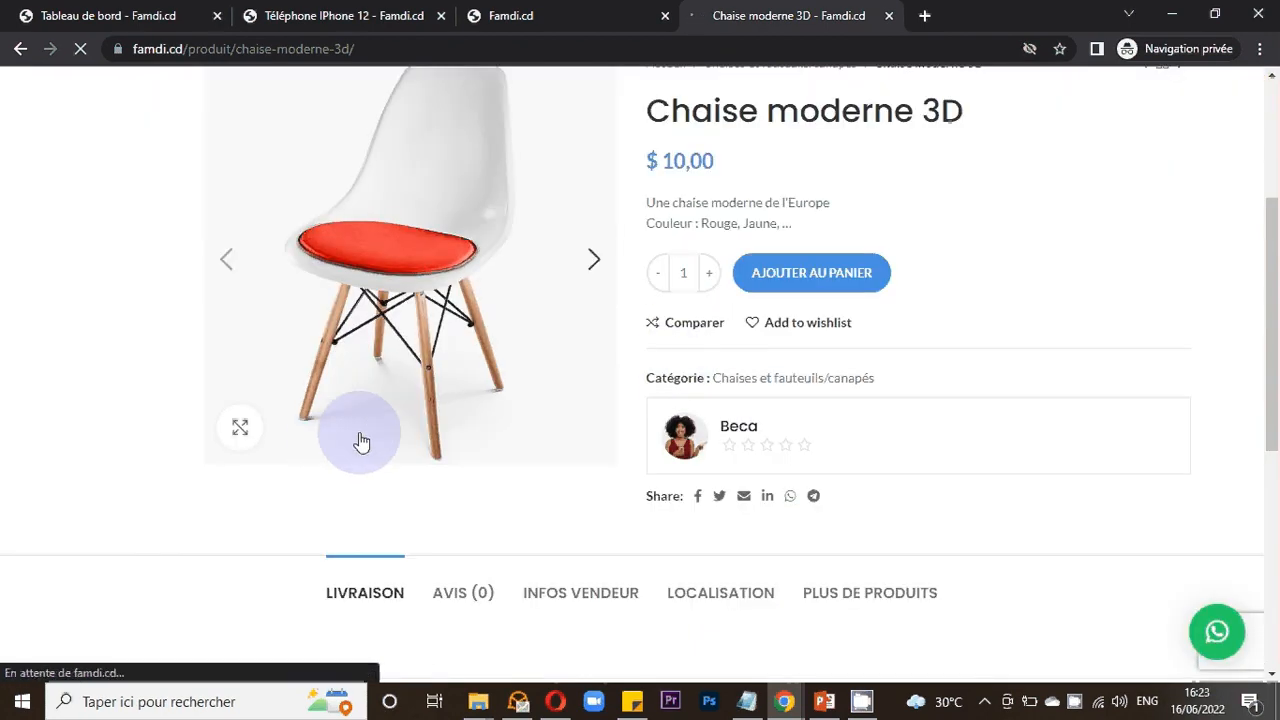
{"action": "scroll", "coordinate": [375, 437], "scroll_direction": "up", "scroll_amount": 1}
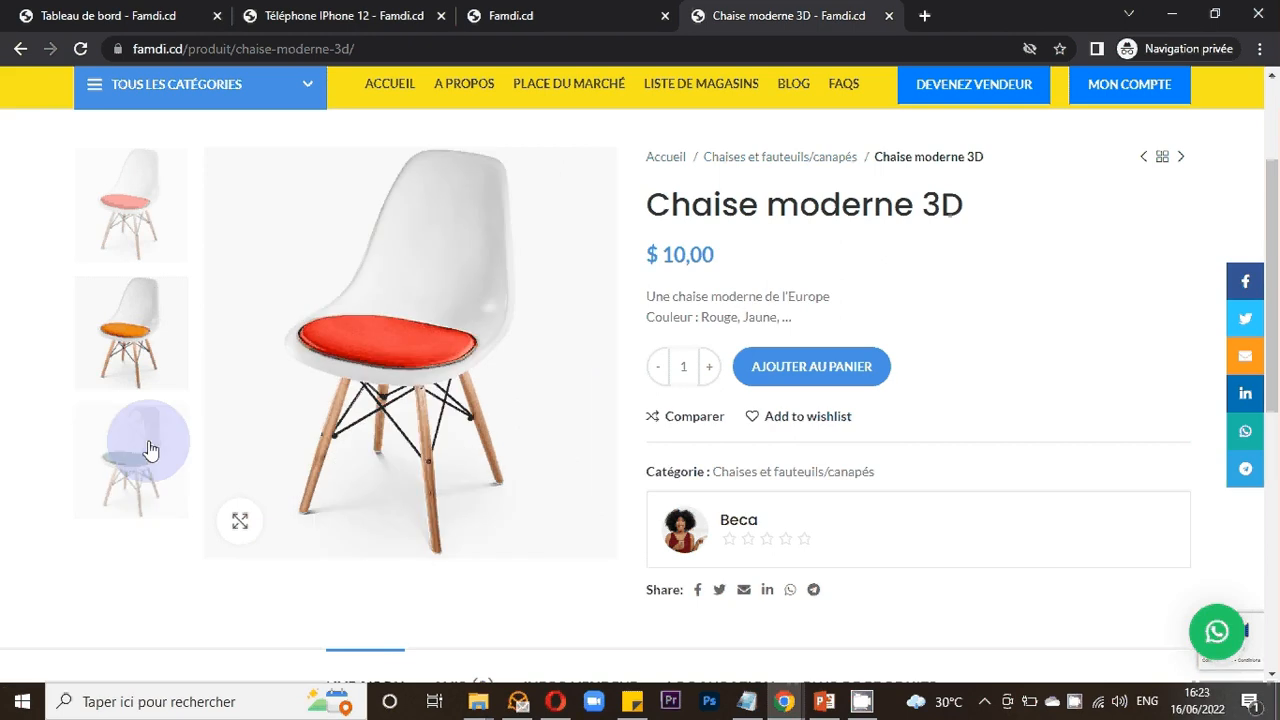
{"action": "left_click", "coordinate": [148, 450]}
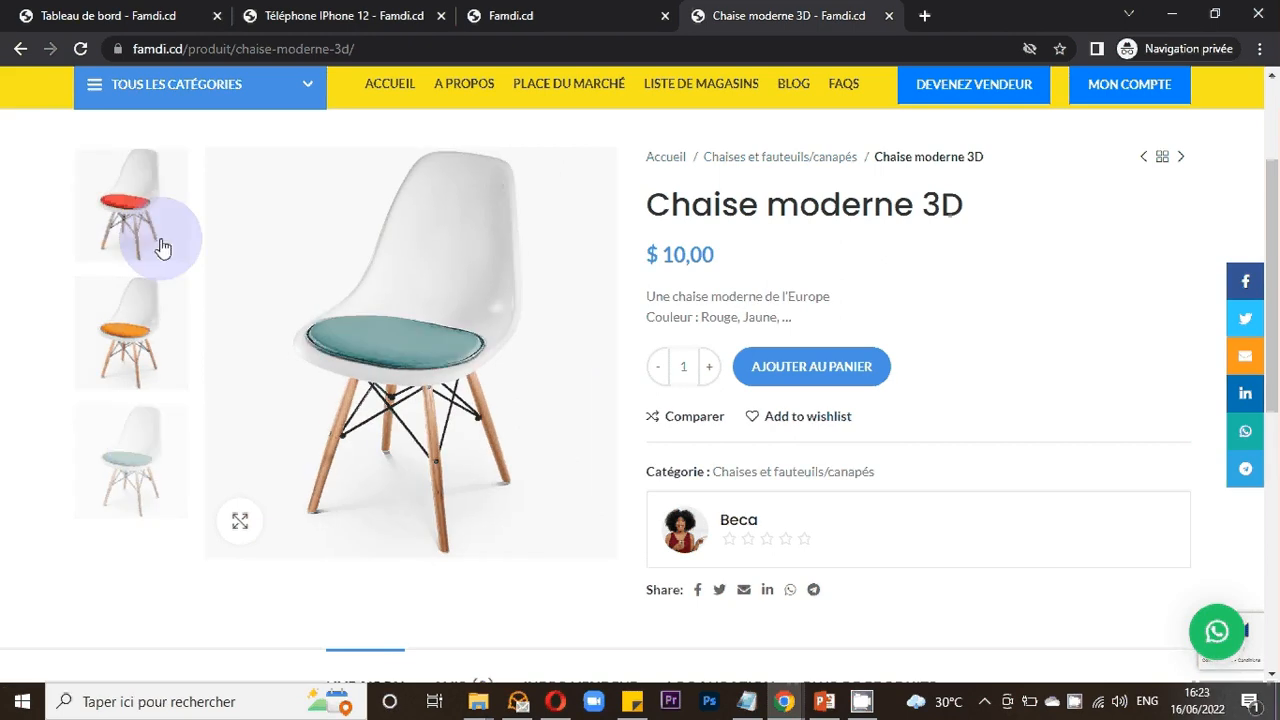
{"action": "left_click", "coordinate": [163, 248]}
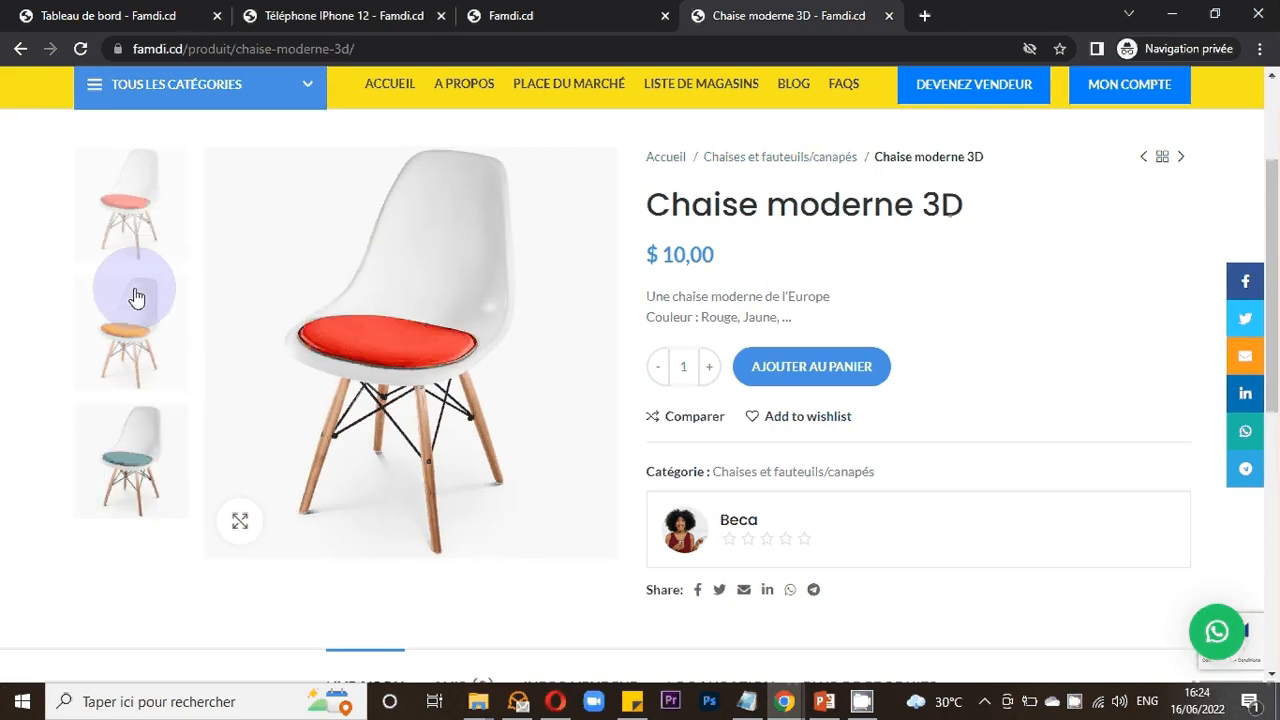
{"action": "left_click", "coordinate": [137, 297]}
{"action": "left_click", "coordinate": [126, 449]}
{"action": "left_click", "coordinate": [147, 313]}
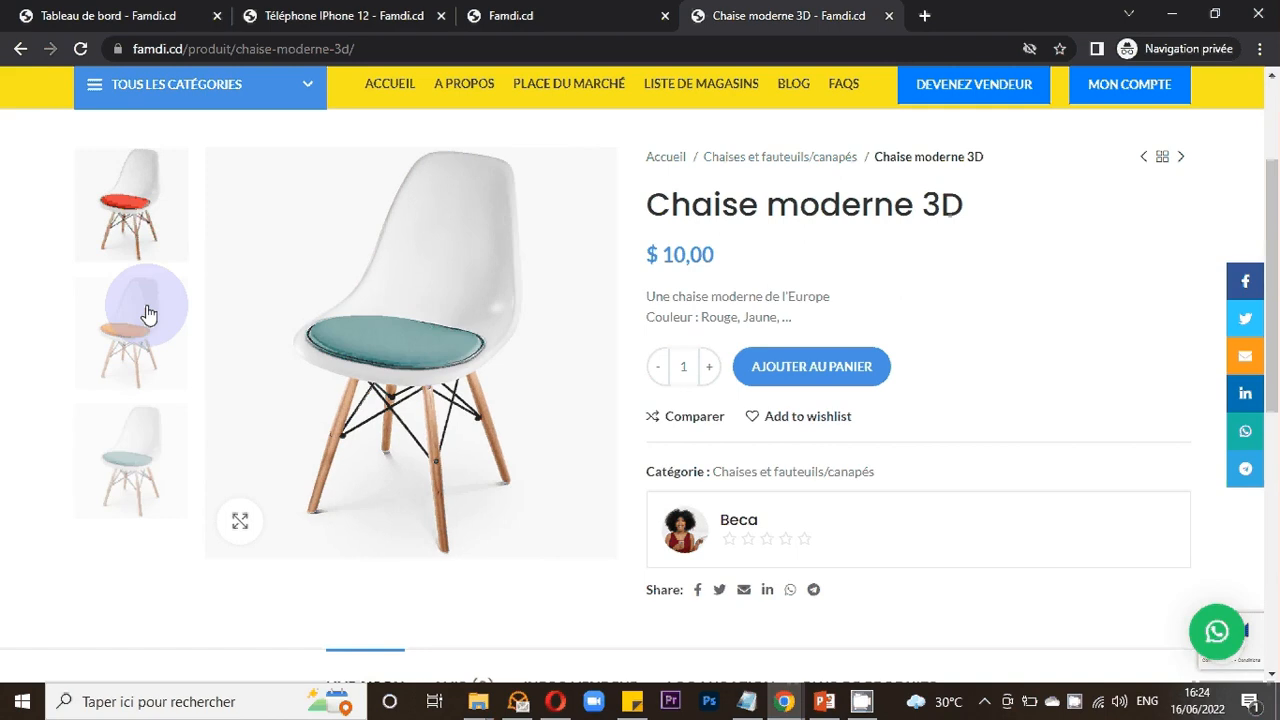
{"action": "left_click", "coordinate": [139, 309]}
{"action": "left_click", "coordinate": [118, 431]}
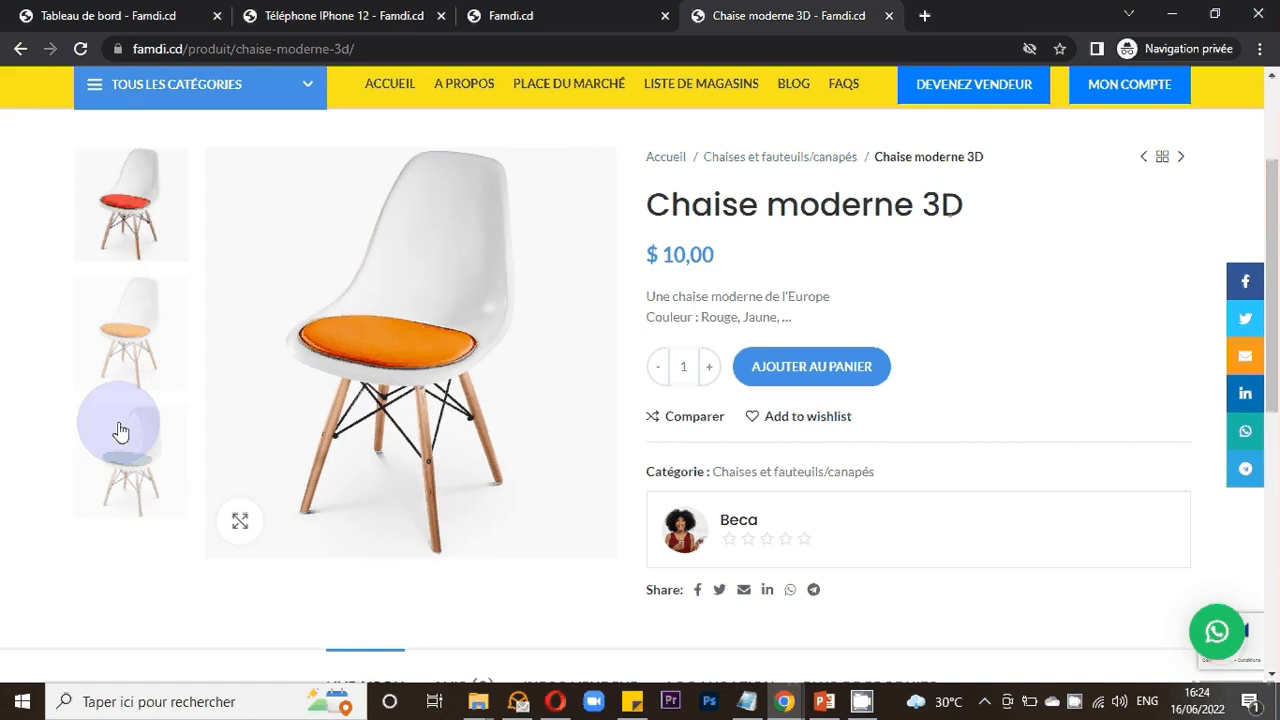
{"action": "left_click", "coordinate": [137, 409]}
{"action": "left_click", "coordinate": [800, 291]}
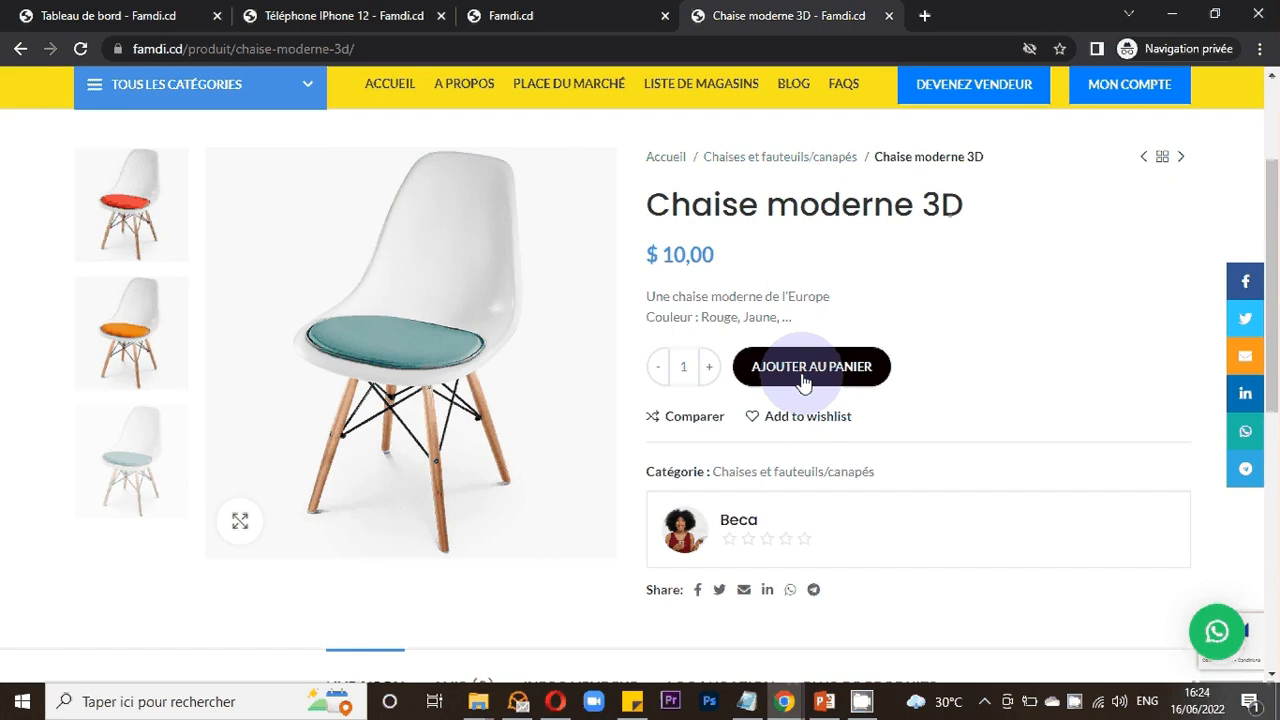
- Open the vendor information tab on the chair's page and follow the vendor's link back to the shop
{"action": "scroll", "coordinate": [905, 418], "scroll_direction": "down", "scroll_amount": 1}
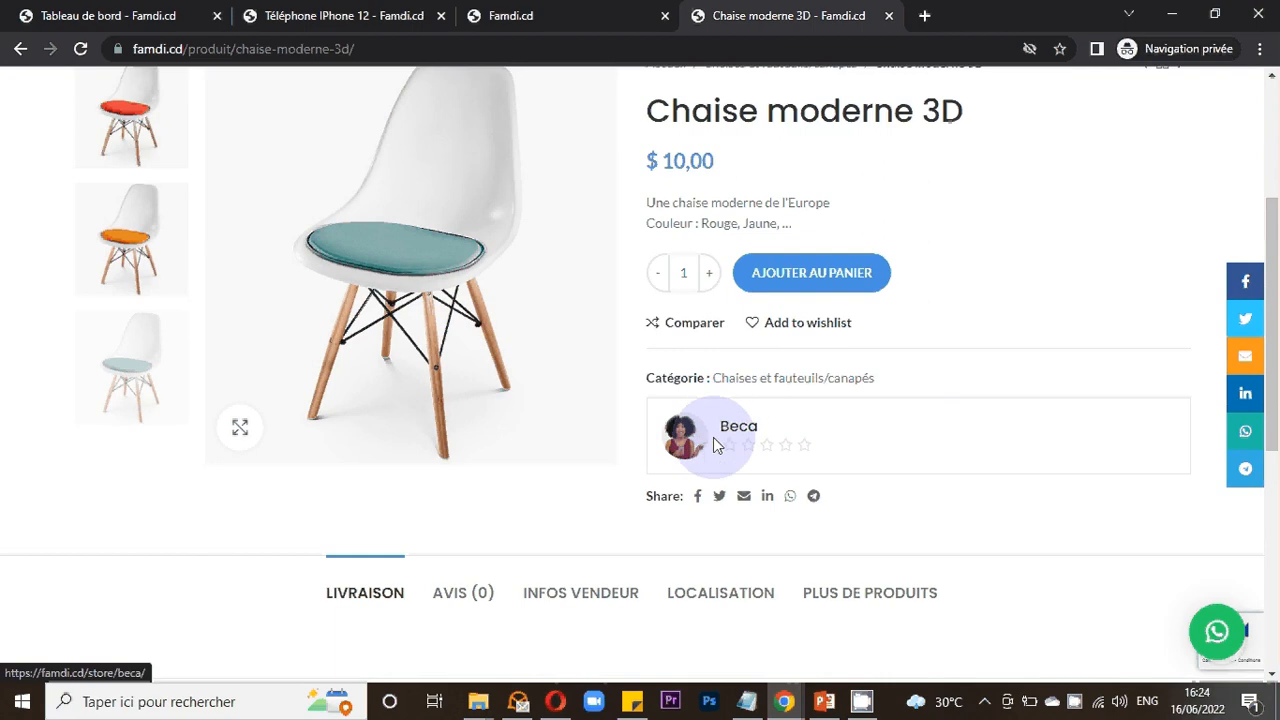
{"action": "scroll", "coordinate": [712, 437], "scroll_direction": "down", "scroll_amount": 2}
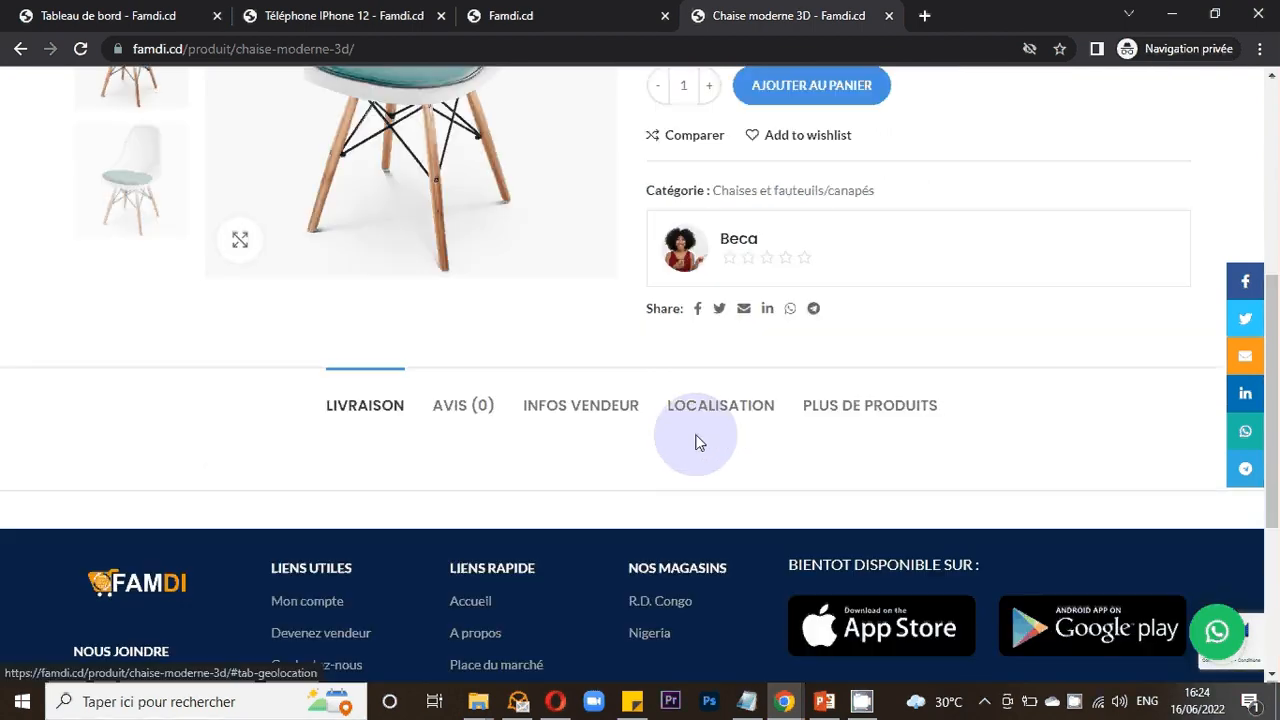
{"action": "left_click", "coordinate": [597, 418]}
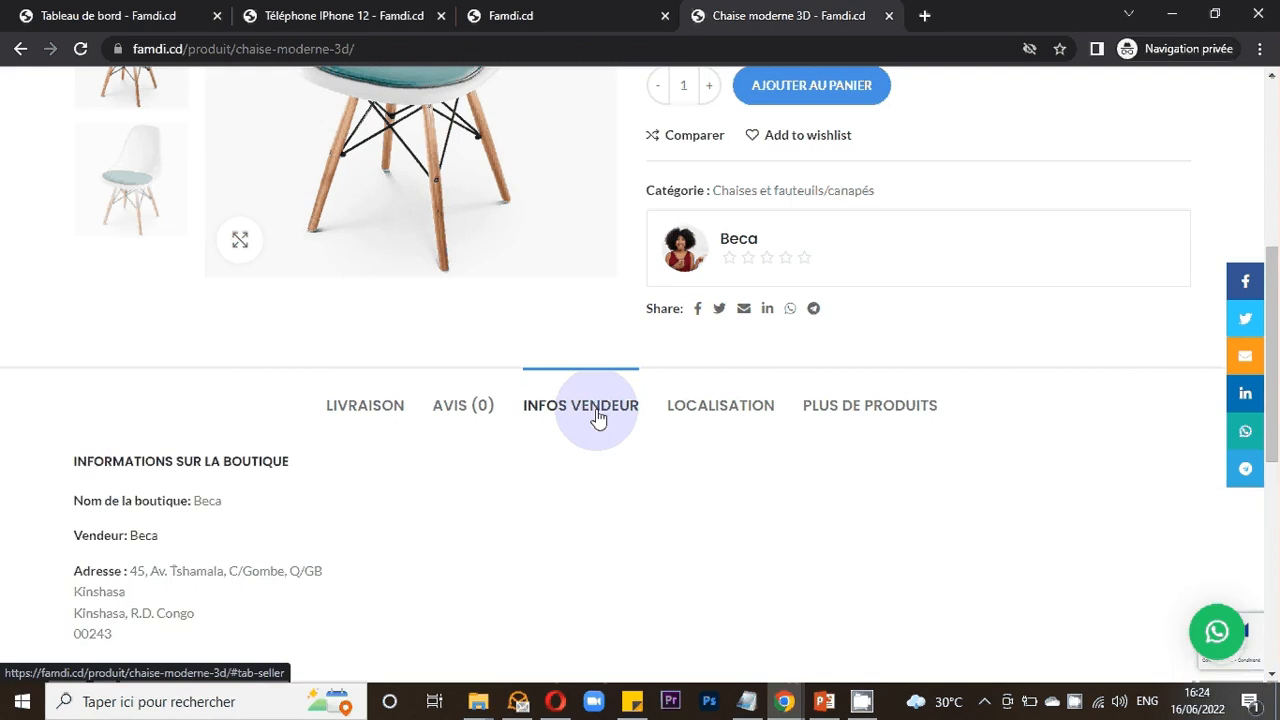
{"action": "scroll", "coordinate": [597, 418], "scroll_direction": "down", "scroll_amount": 2}
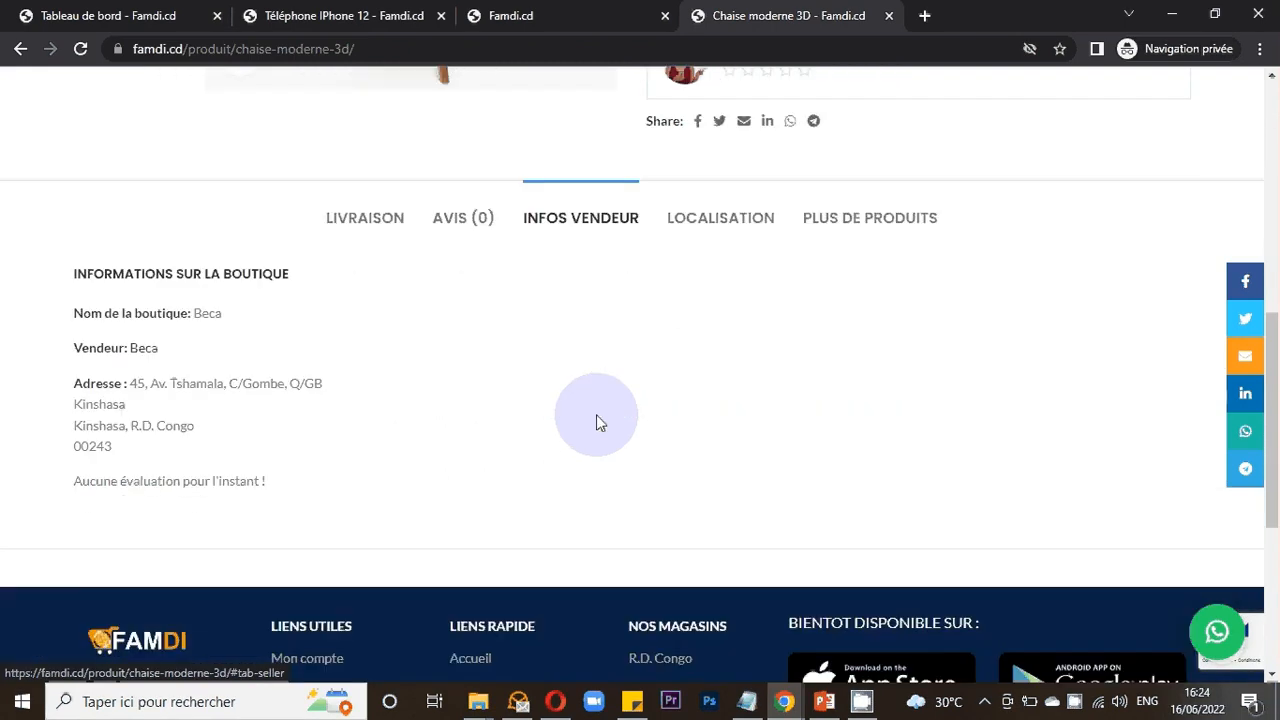
{"action": "left_click", "coordinate": [141, 354]}
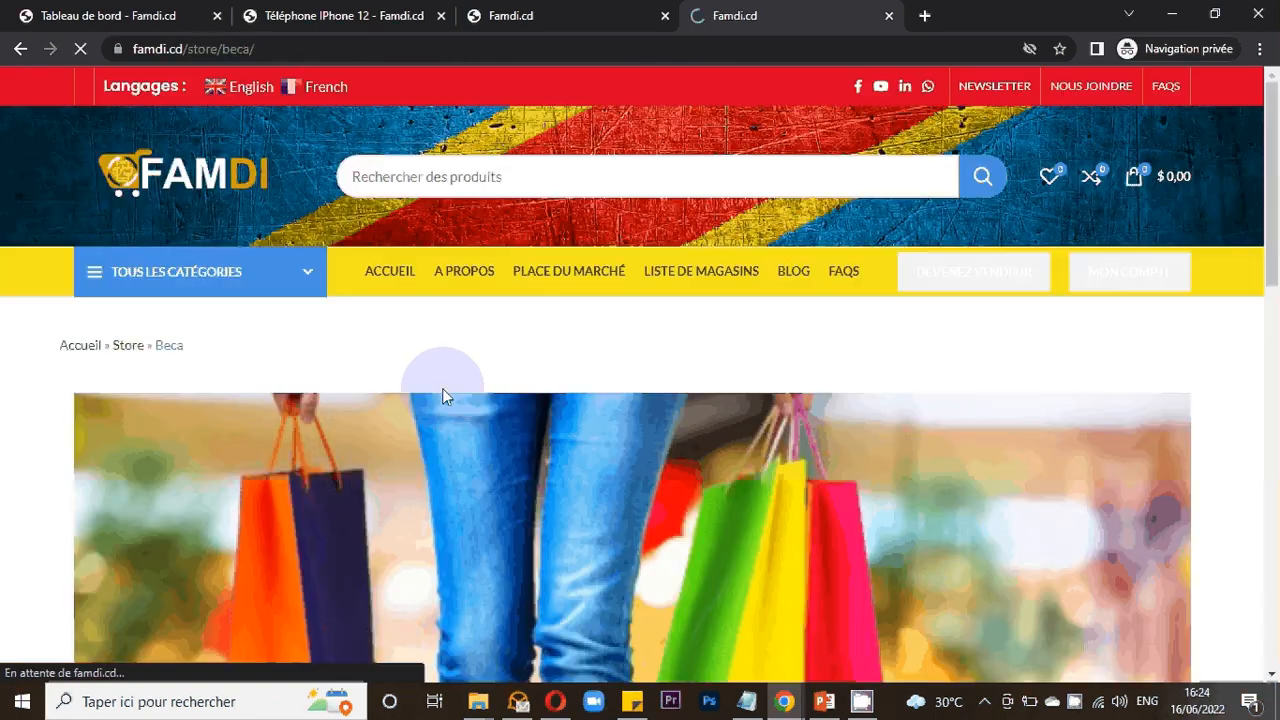
- Review the vendor's shop header with its address and contact details
{"action": "scroll", "coordinate": [420, 390], "scroll_direction": "down", "scroll_amount": 4}
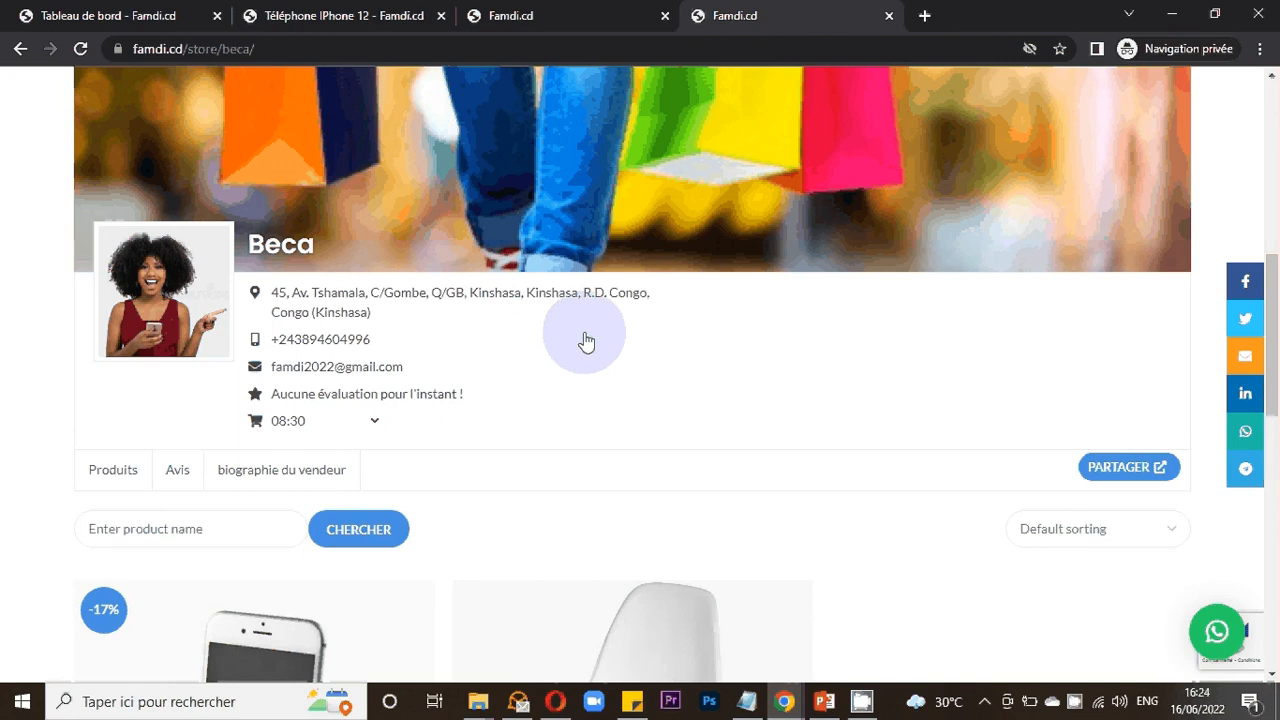
{"action": "scroll", "coordinate": [585, 342], "scroll_direction": "up", "scroll_amount": 1}
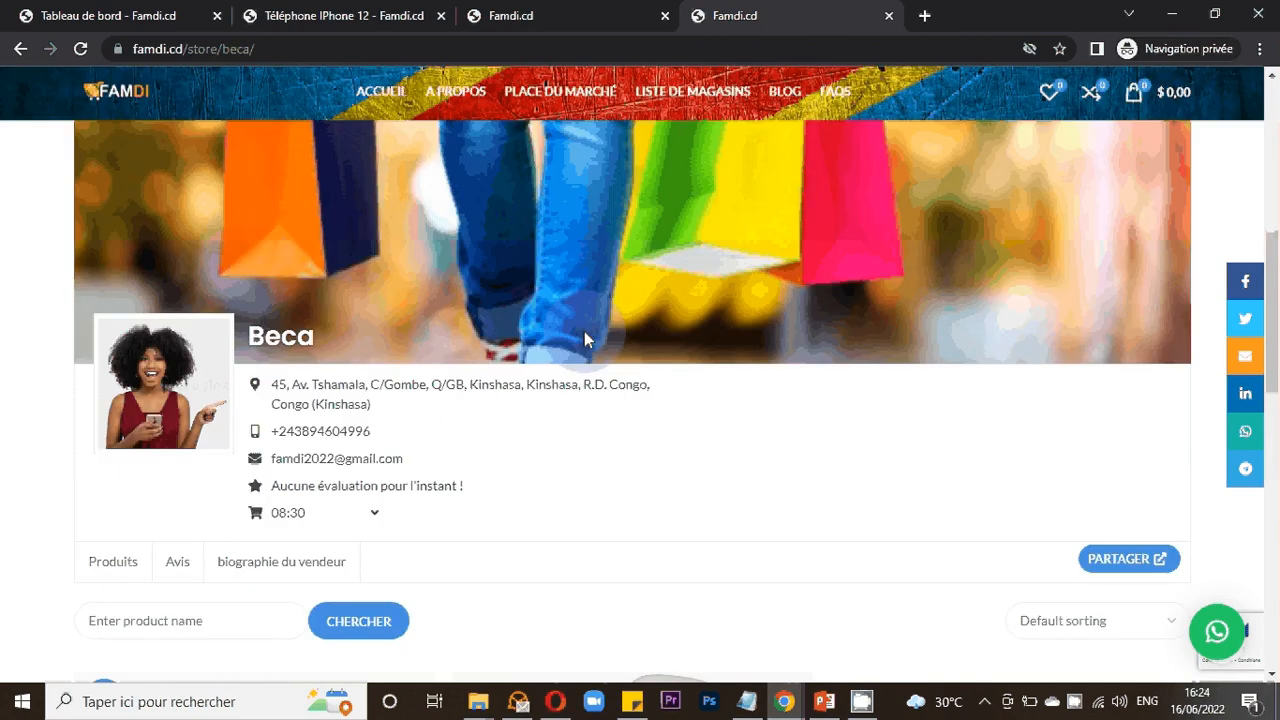
{"action": "scroll", "coordinate": [570, 389], "scroll_direction": "up", "scroll_amount": 4}
{"action": "scroll", "coordinate": [570, 389], "scroll_direction": "up", "scroll_amount": 1}
- Go forward to the Chaise moderne 3D page and add the chair to the cart
{"action": "key", "text": "alt+Right"}
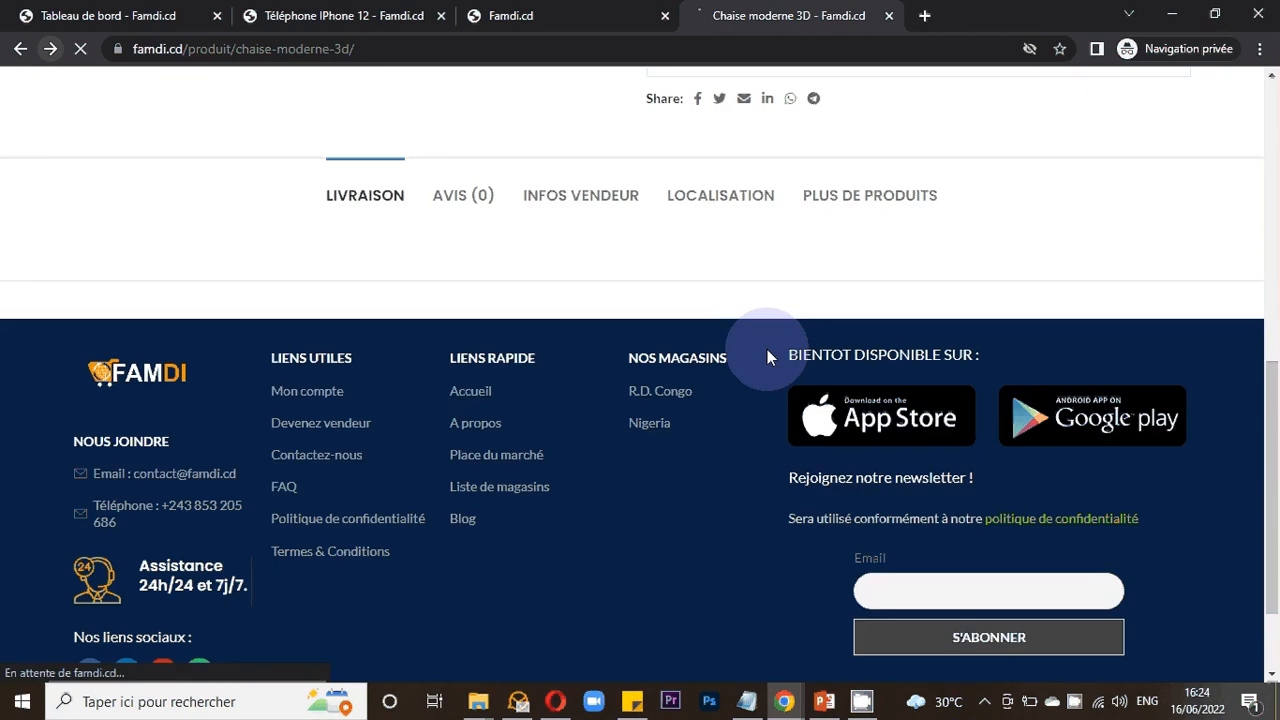
{"action": "scroll", "coordinate": [767, 356], "scroll_direction": "up", "scroll_amount": 1}
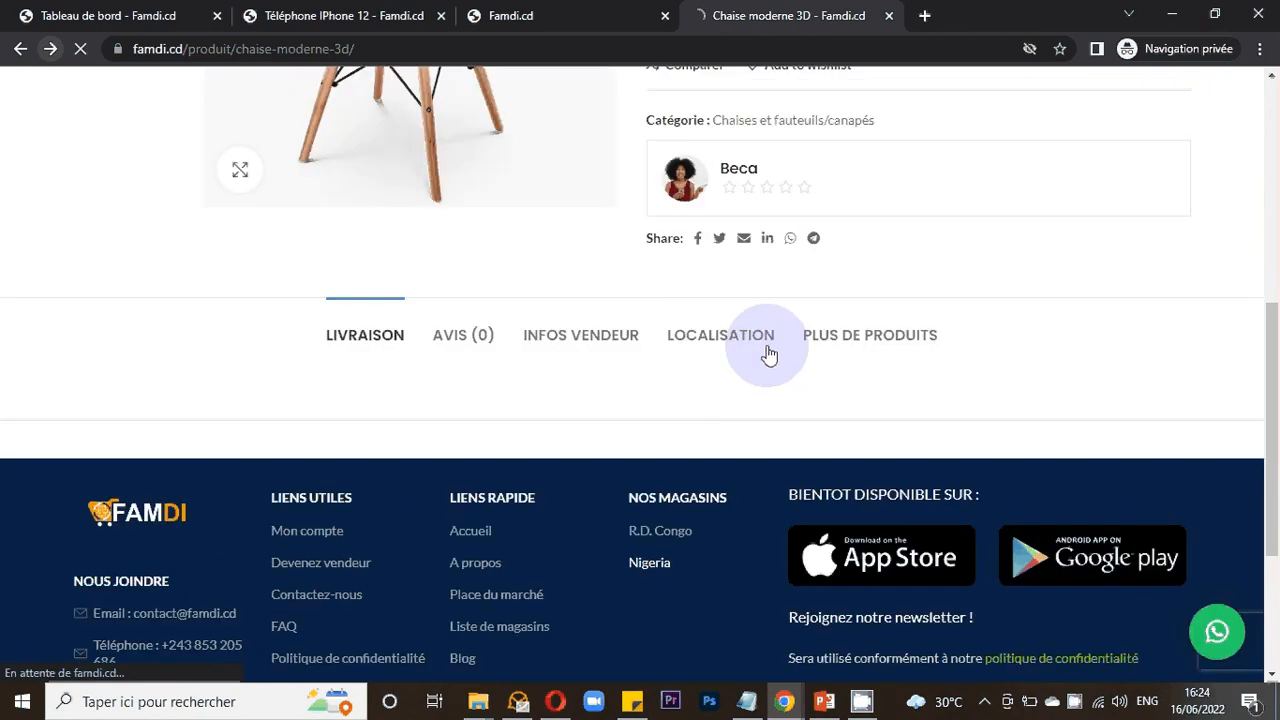
{"action": "scroll", "coordinate": [768, 354], "scroll_direction": "up", "scroll_amount": 2}
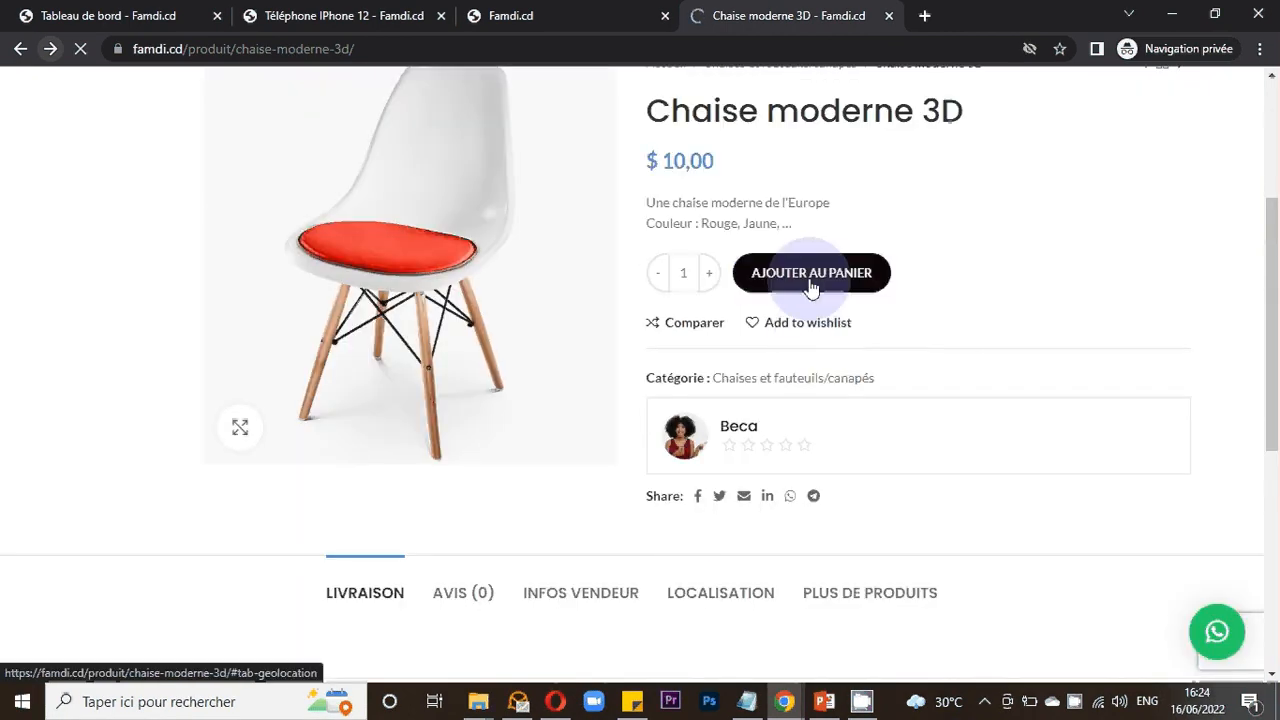
{"action": "left_click", "coordinate": [811, 284]}
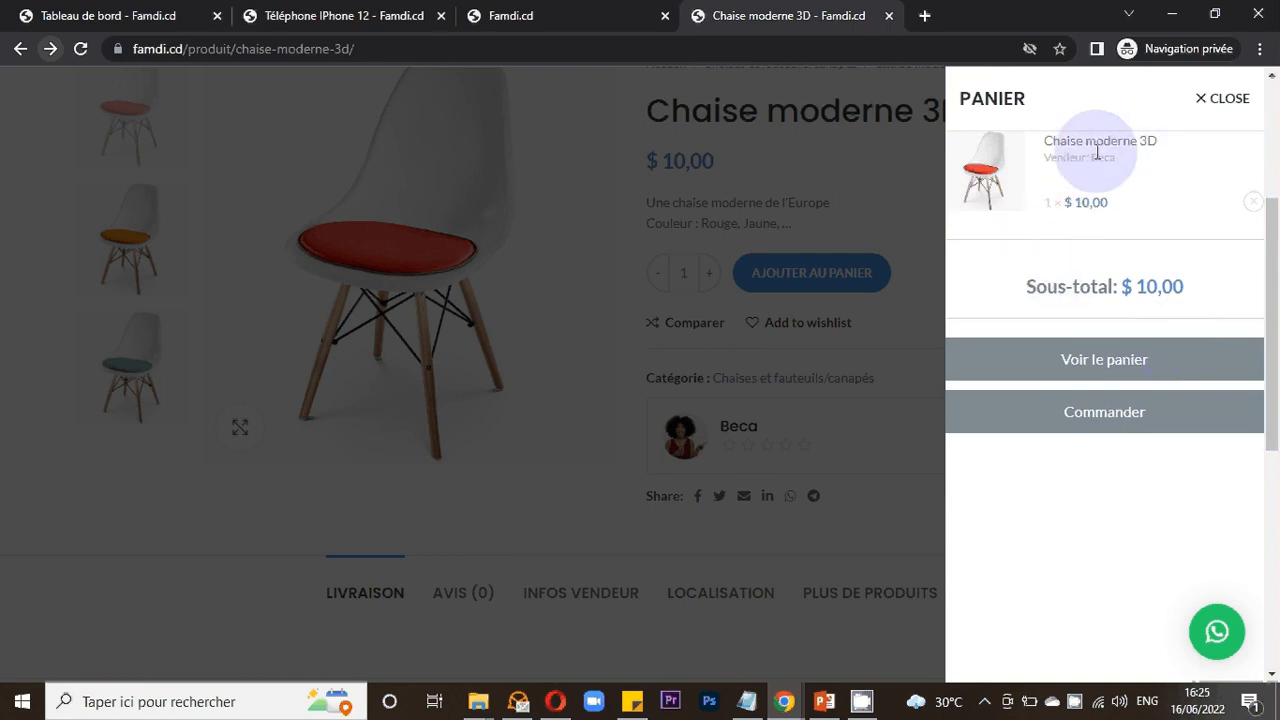
- Open the cart and proceed to checkout to validate the order
{"action": "left_click", "coordinate": [1077, 366]}
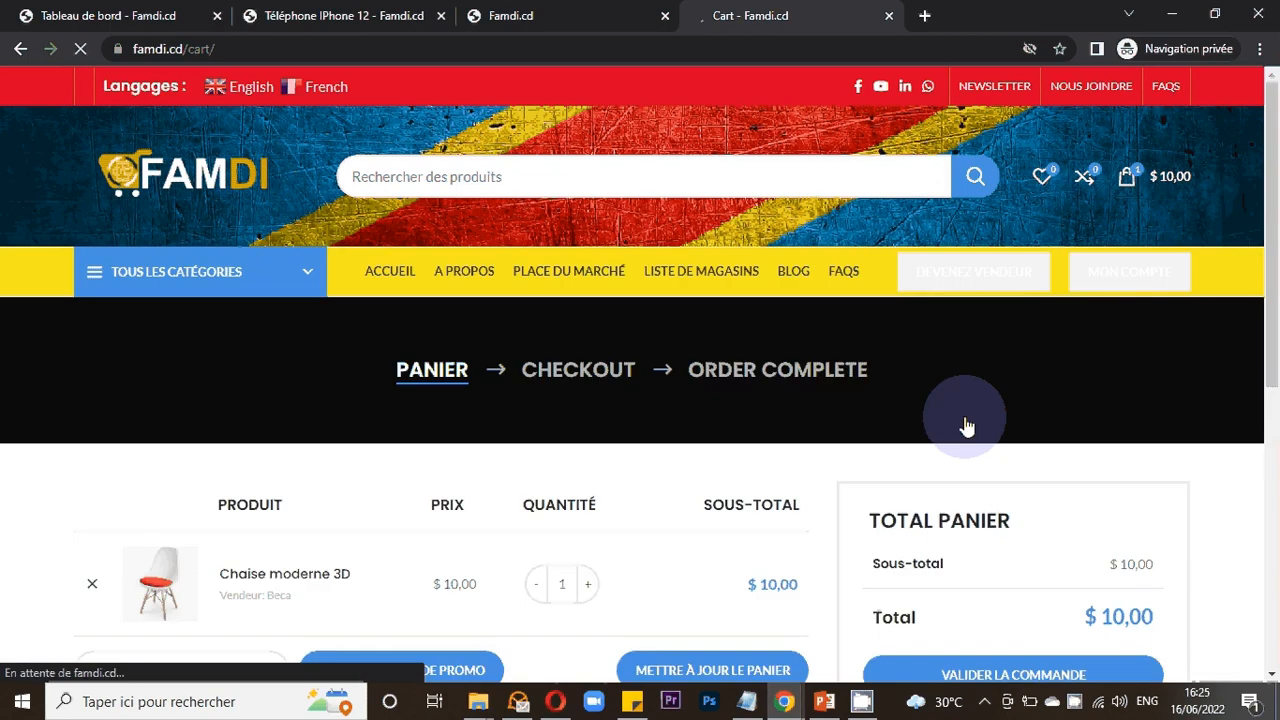
{"action": "scroll", "coordinate": [924, 334], "scroll_direction": "down", "scroll_amount": 4}
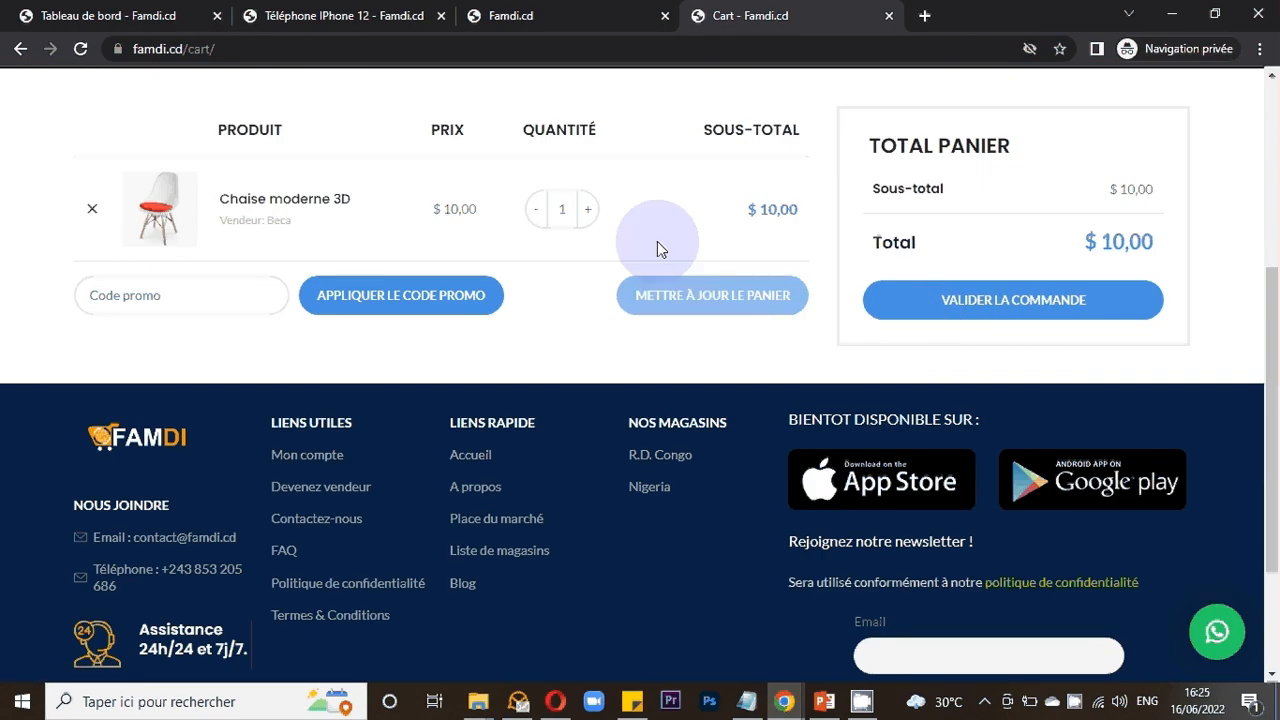
{"action": "scroll", "coordinate": [657, 249], "scroll_direction": "up", "scroll_amount": 1}
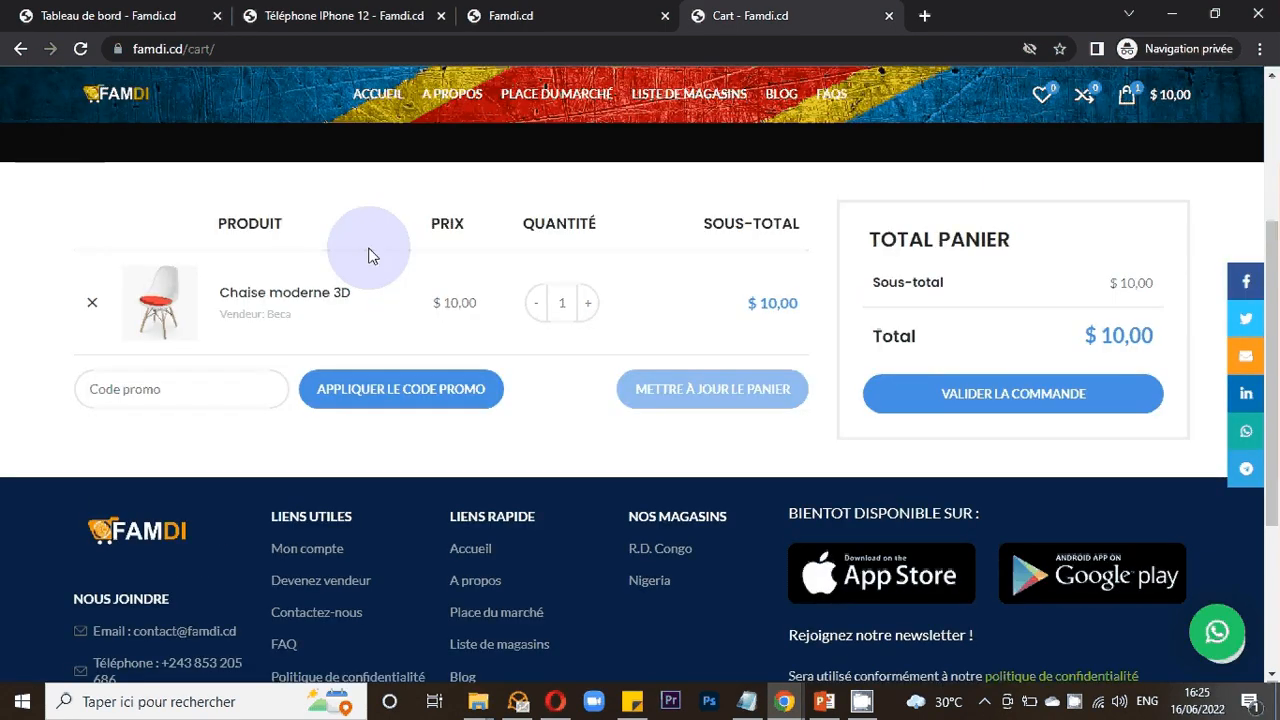
{"action": "left_click", "coordinate": [998, 394]}
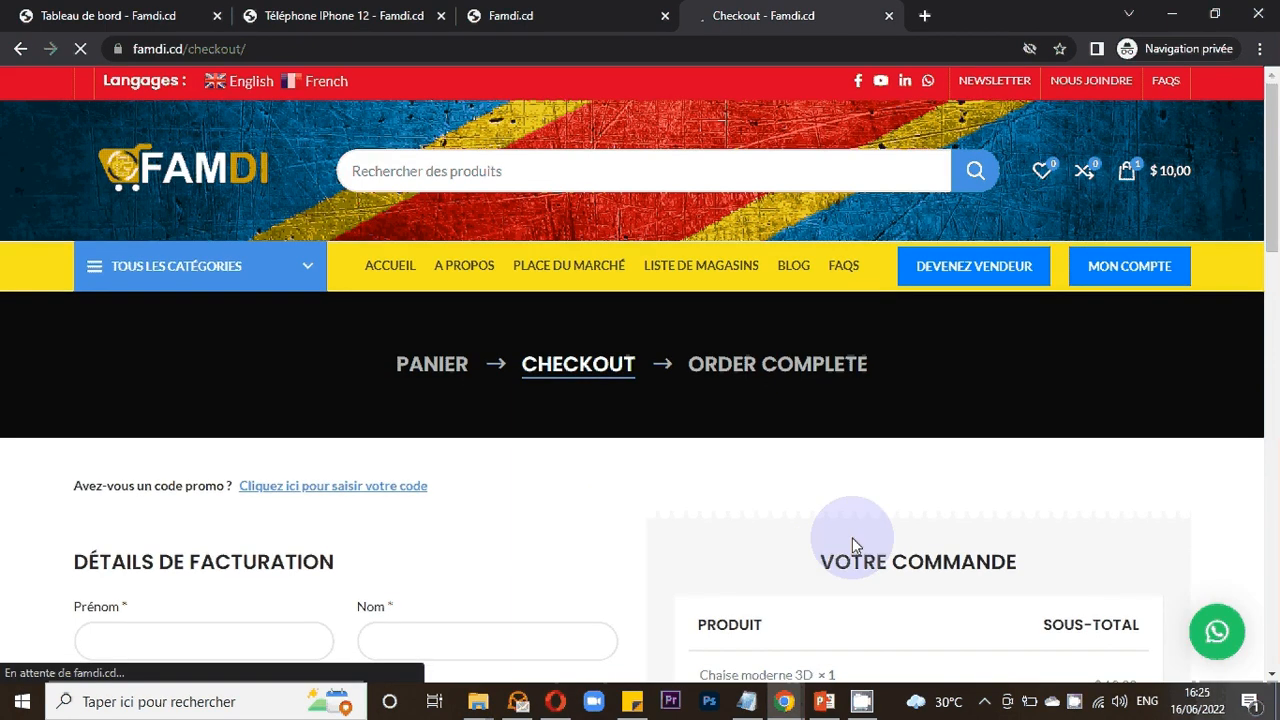
- Examine the checkout billing form, open the PayPal payment window and close it
{"action": "scroll", "coordinate": [826, 427], "scroll_direction": "down", "scroll_amount": 2}
{"action": "scroll", "coordinate": [826, 432], "scroll_direction": "down", "scroll_amount": 1}
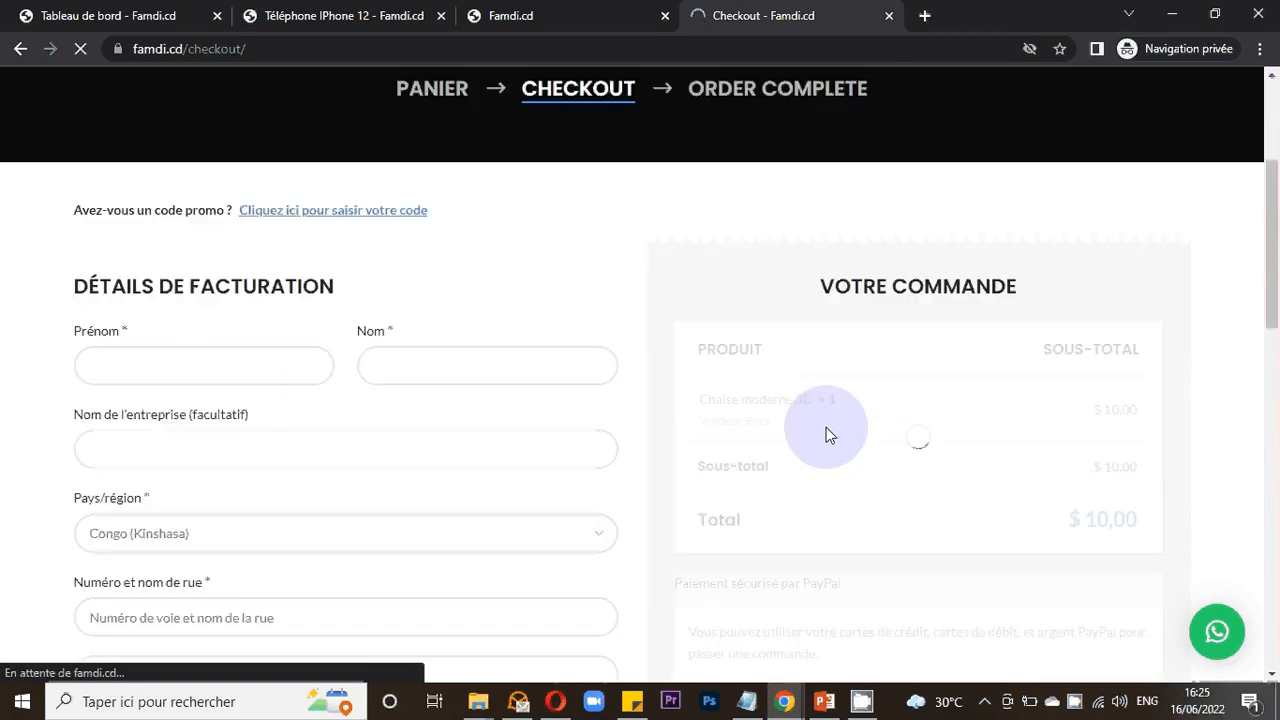
{"action": "scroll", "coordinate": [826, 432], "scroll_direction": "down", "scroll_amount": 2}
{"action": "scroll", "coordinate": [826, 430], "scroll_direction": "down", "scroll_amount": 2}
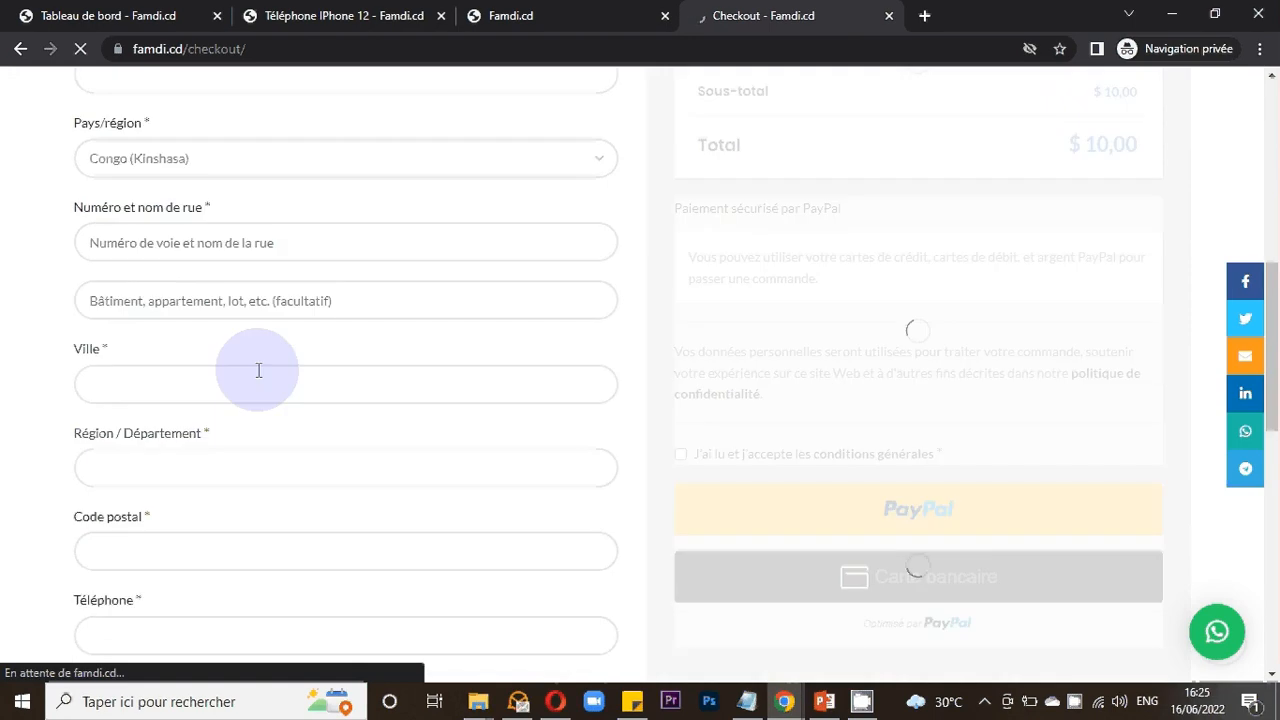
{"action": "scroll", "coordinate": [298, 369], "scroll_direction": "up", "scroll_amount": 2}
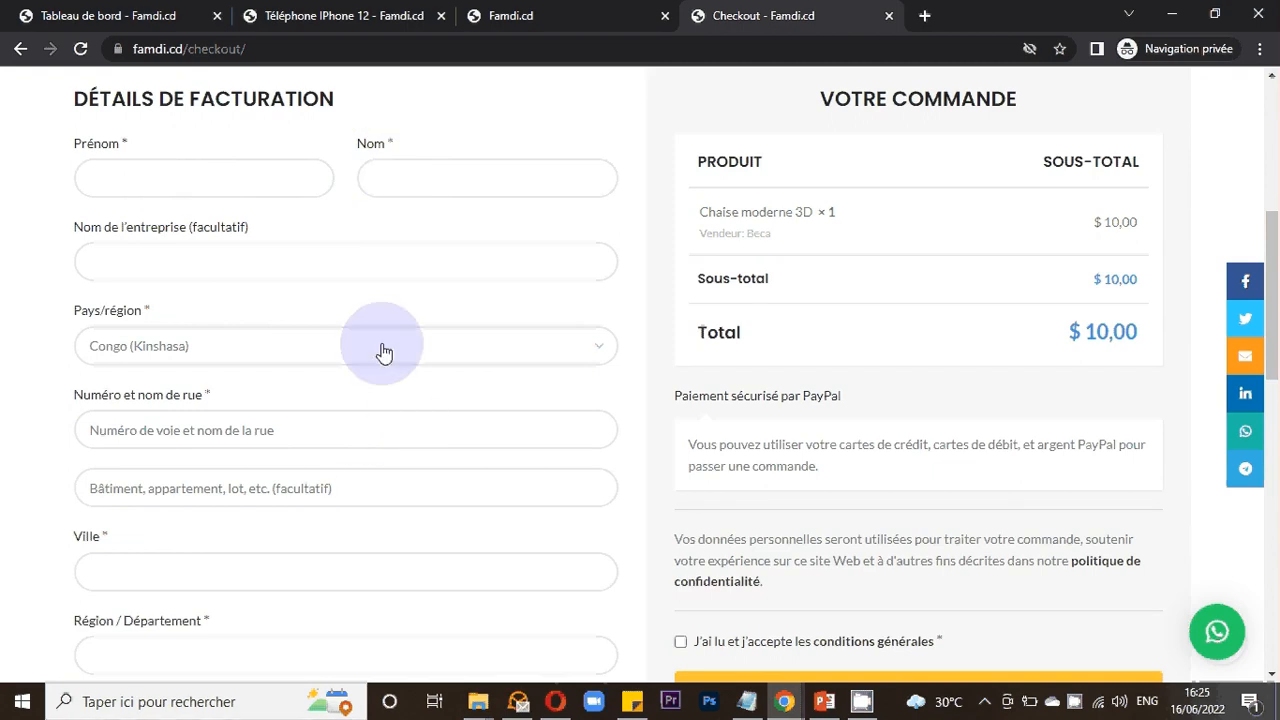
{"action": "scroll", "coordinate": [385, 557], "scroll_direction": "down", "scroll_amount": 2}
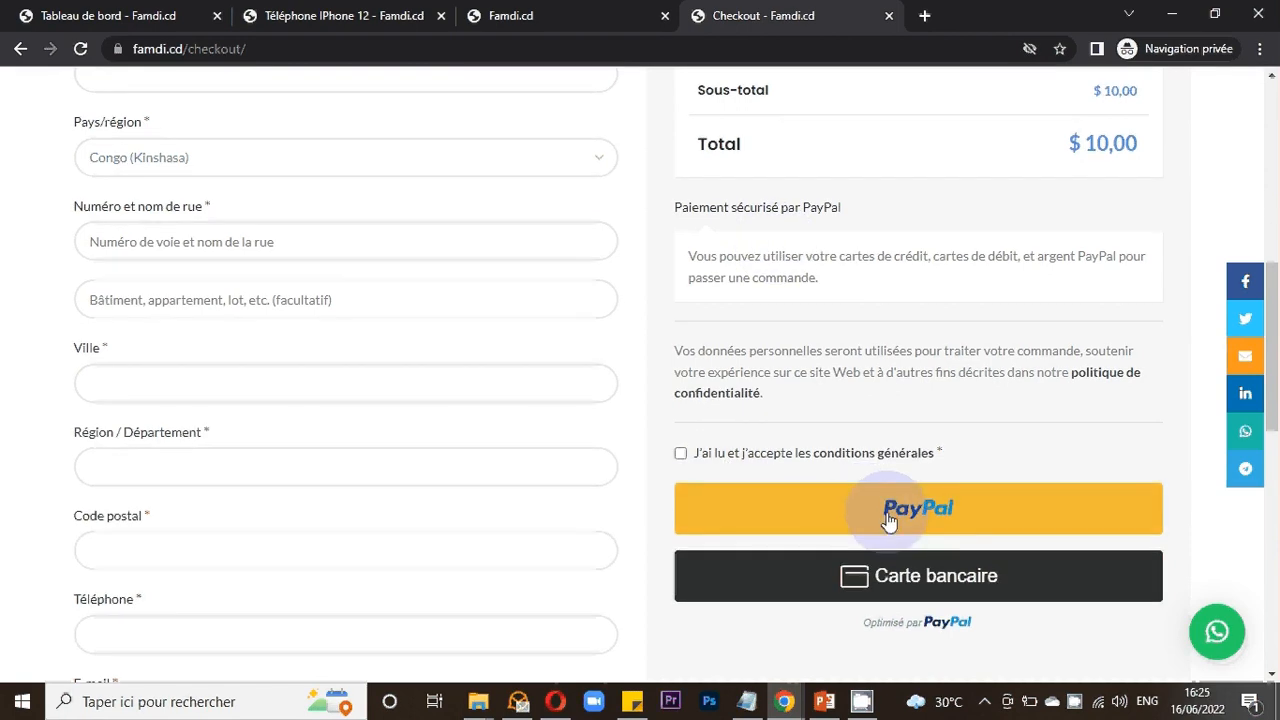
{"action": "scroll", "coordinate": [888, 520], "scroll_direction": "down", "scroll_amount": 1}
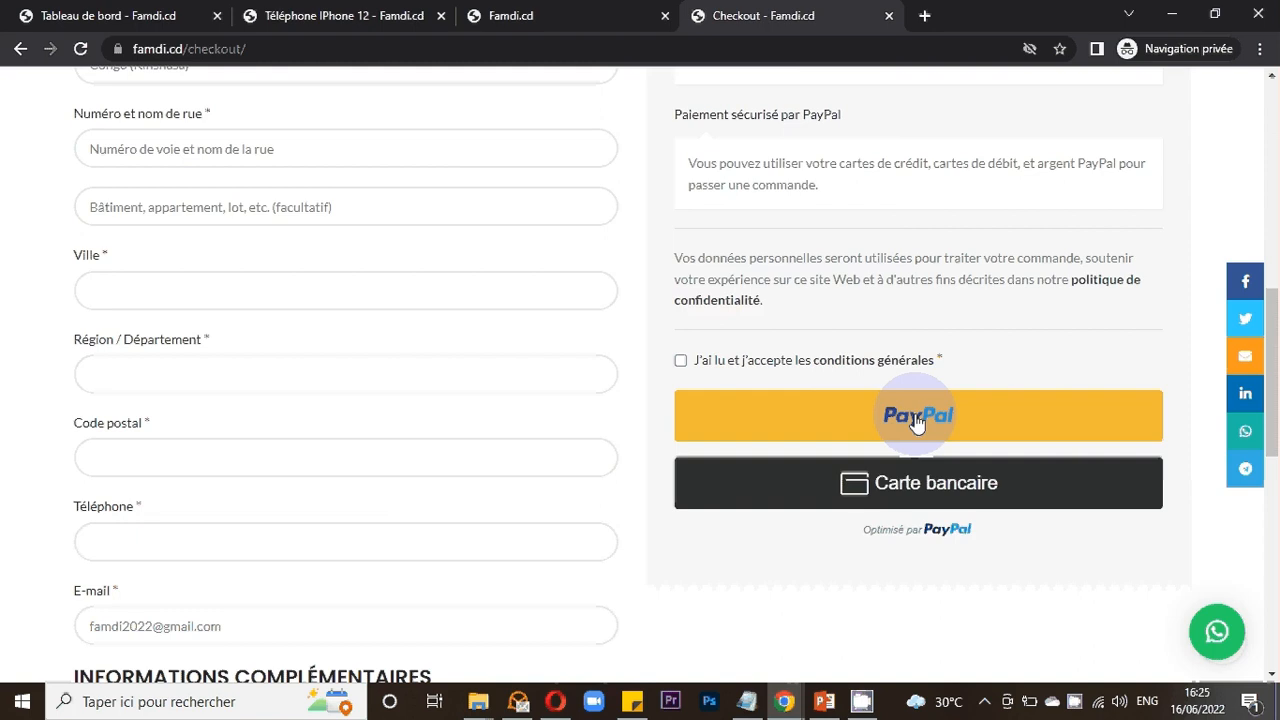
{"action": "left_click", "coordinate": [916, 423]}
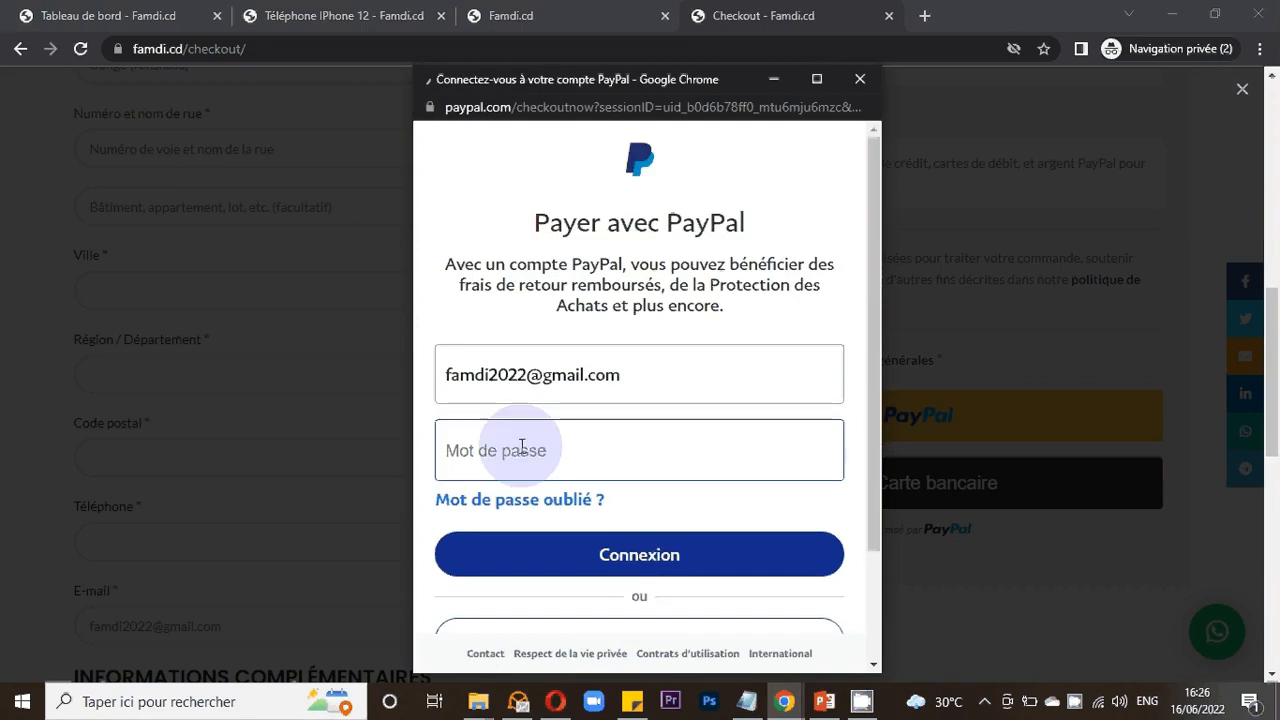
{"action": "left_click", "coordinate": [858, 80]}
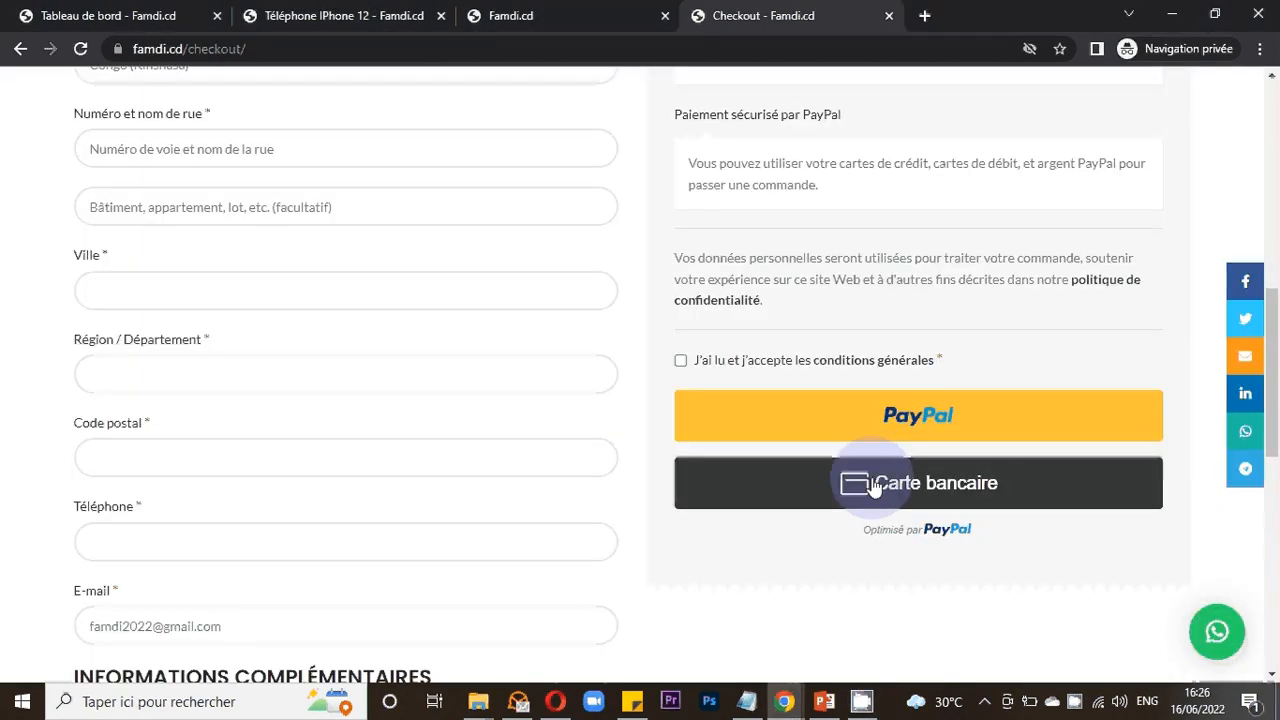
- Open the bank card payment form on the checkout page
{"action": "scroll", "coordinate": [873, 487], "scroll_direction": "down", "scroll_amount": 2}
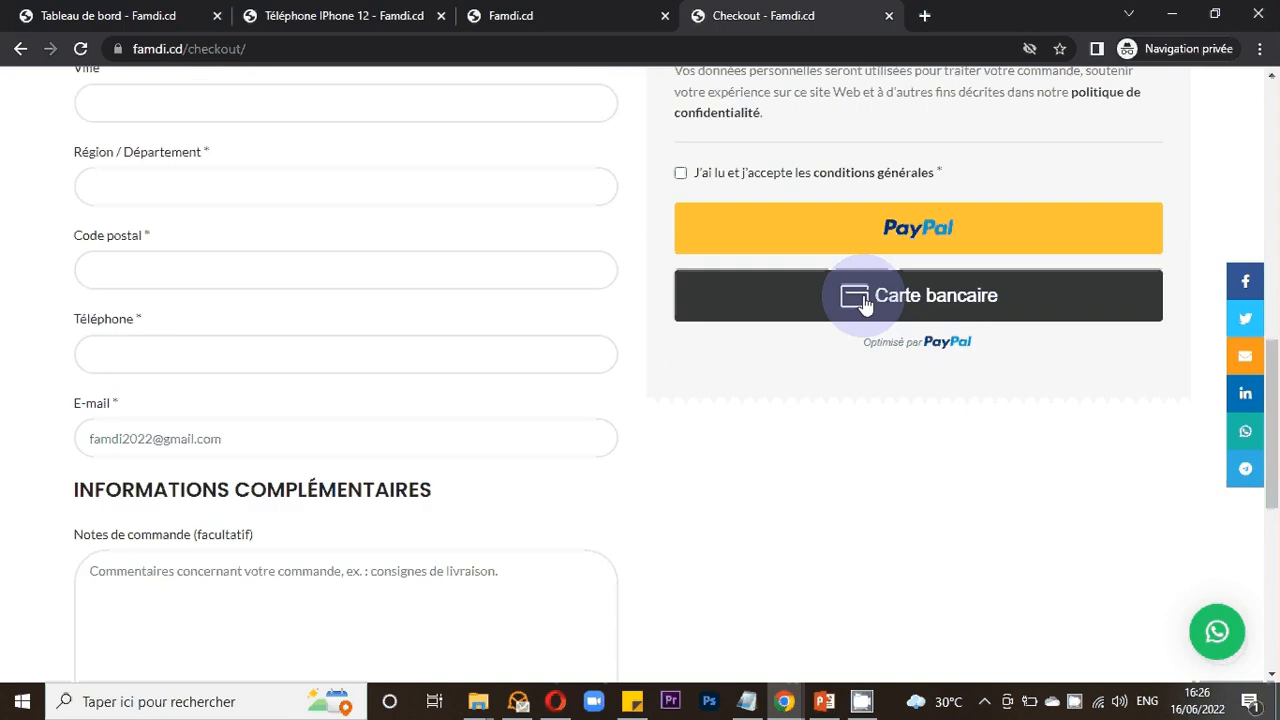
{"action": "left_click", "coordinate": [866, 305]}
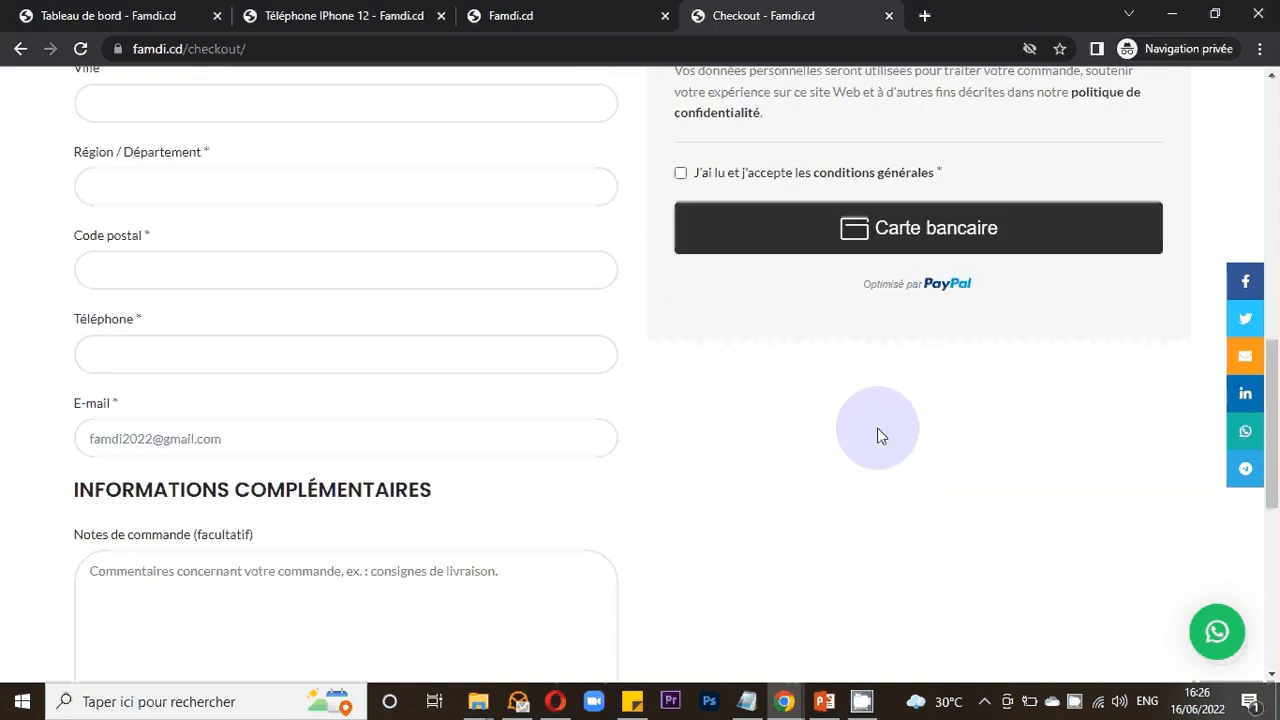
{"action": "left_click", "coordinate": [888, 237]}
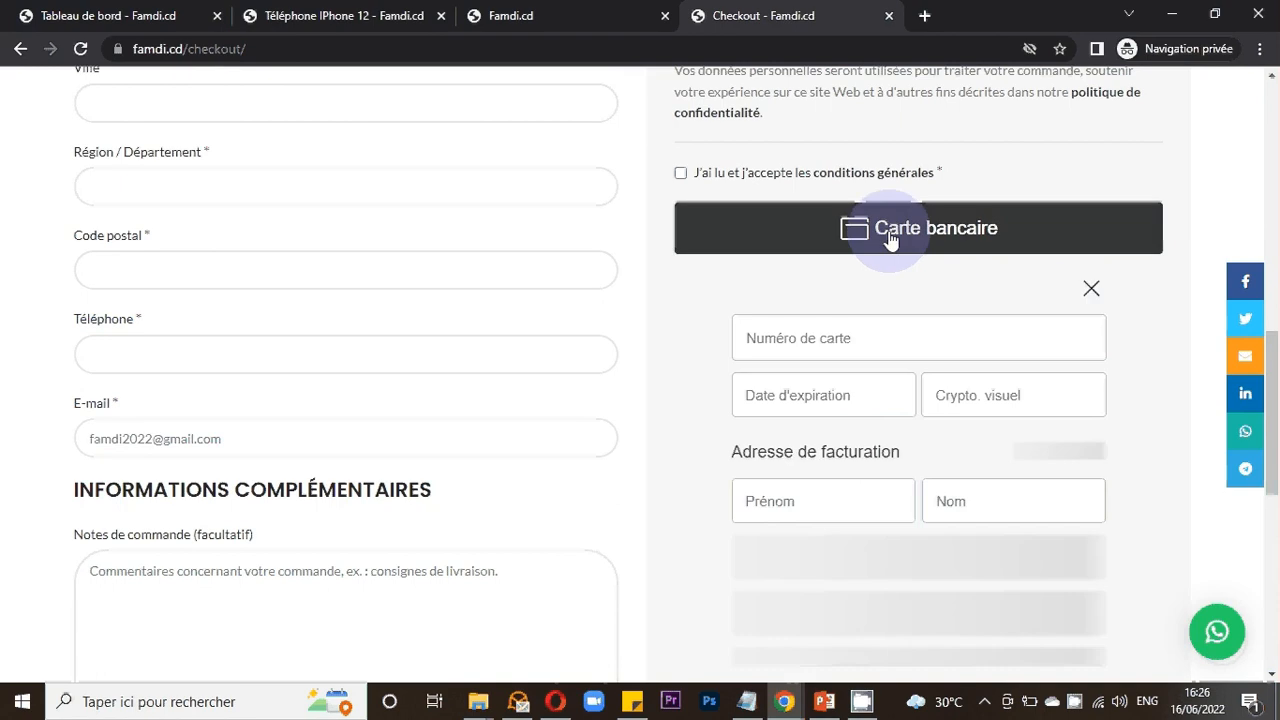
- Scroll through the bank card payment form's card and billing address fields, then close the form
{"action": "scroll", "coordinate": [855, 450], "scroll_direction": "down", "scroll_amount": 2}
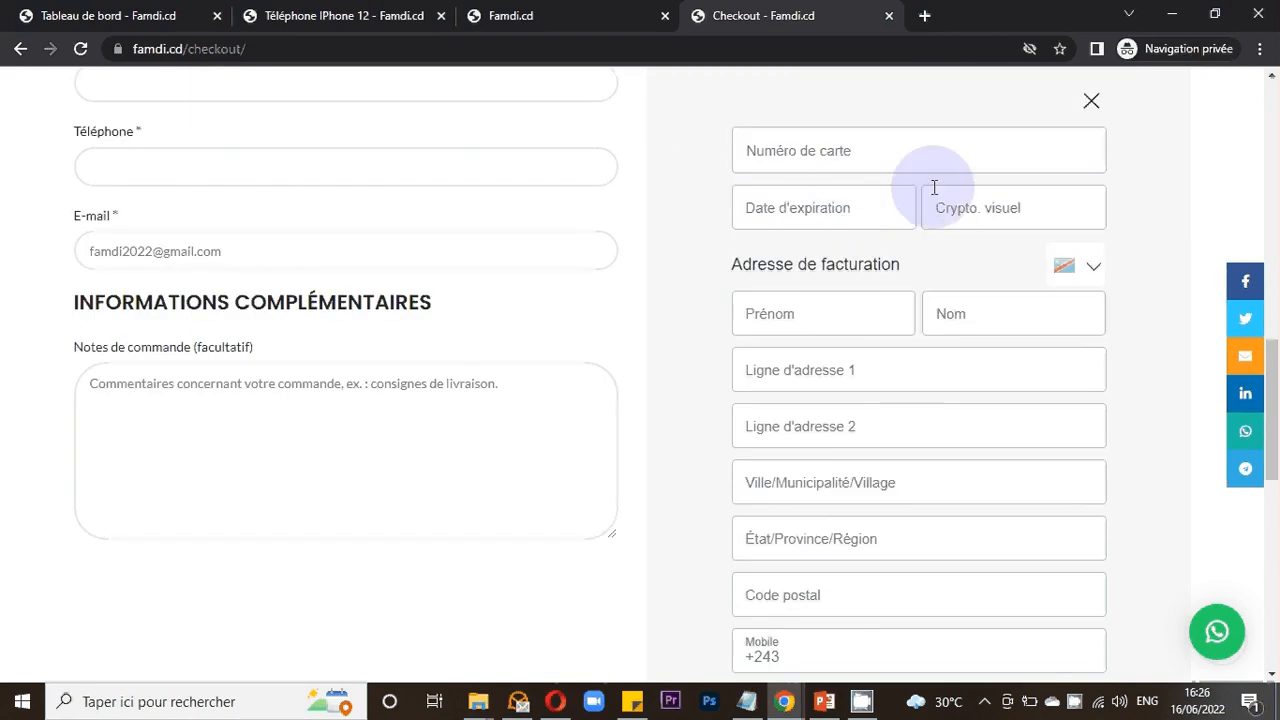
{"action": "scroll", "coordinate": [867, 340], "scroll_direction": "down", "scroll_amount": 2}
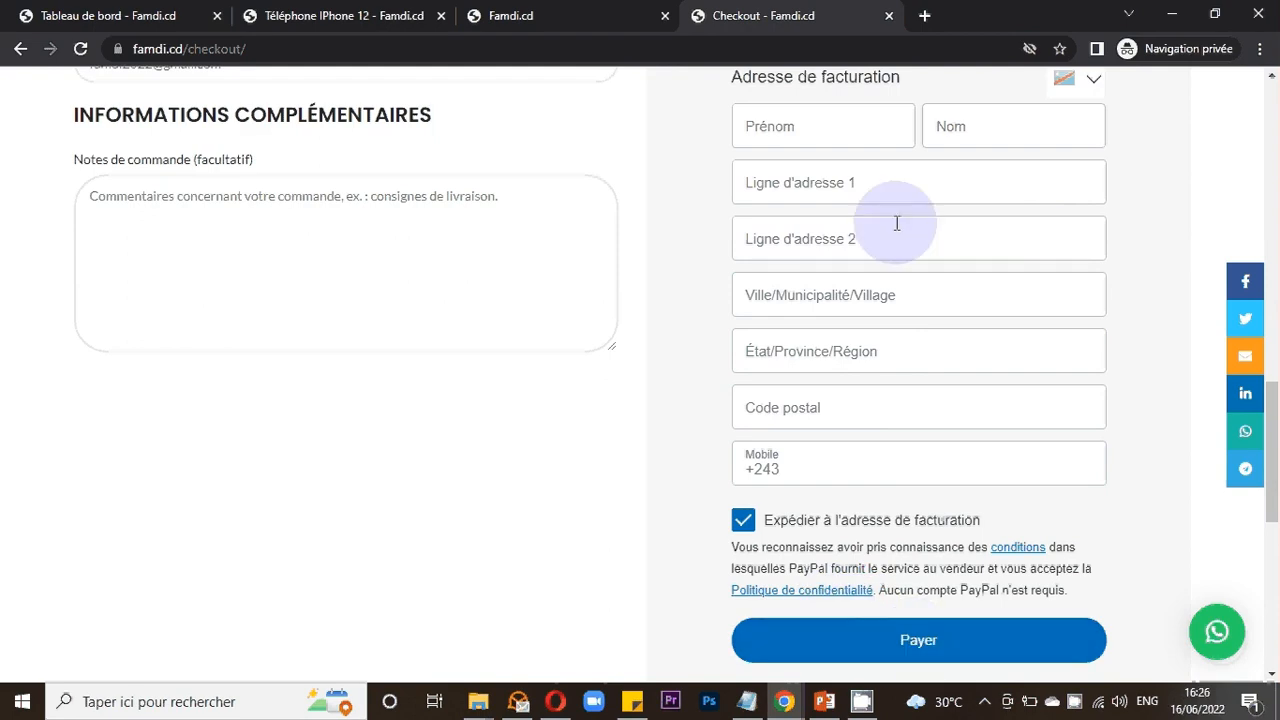
{"action": "scroll", "coordinate": [860, 240], "scroll_direction": "up", "scroll_amount": 2}
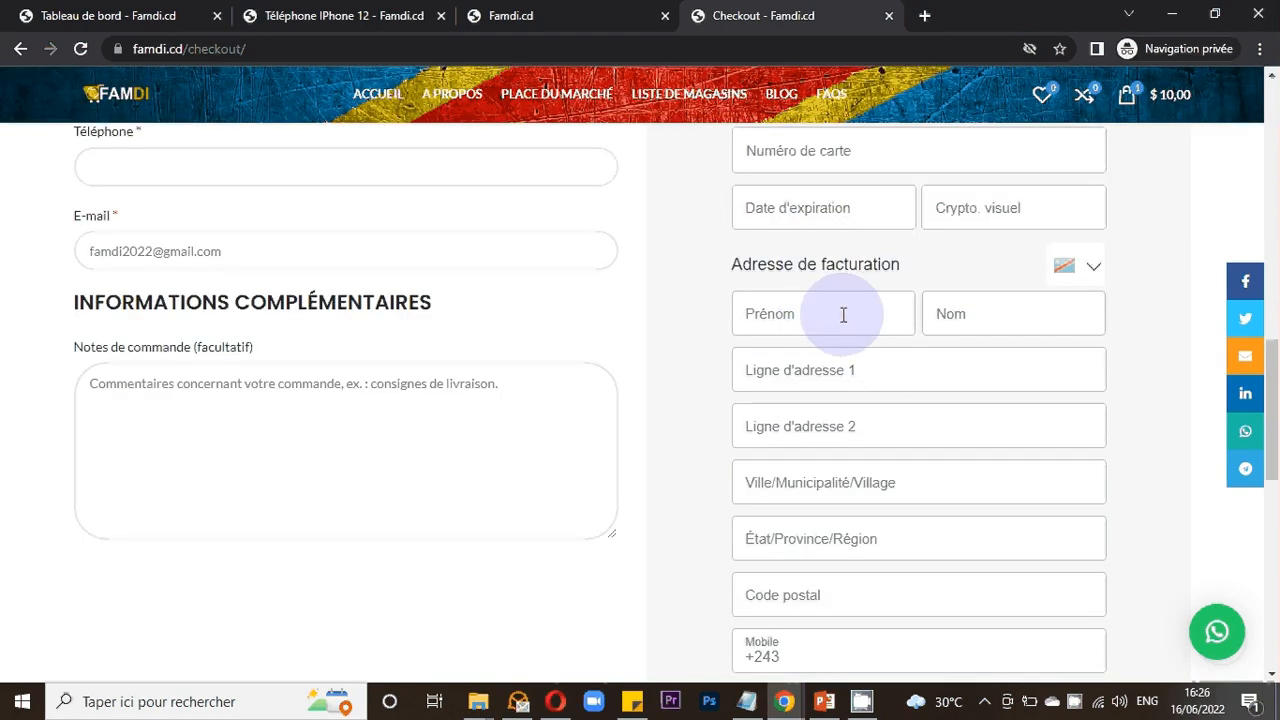
{"action": "scroll", "coordinate": [844, 315], "scroll_direction": "up", "scroll_amount": 1}
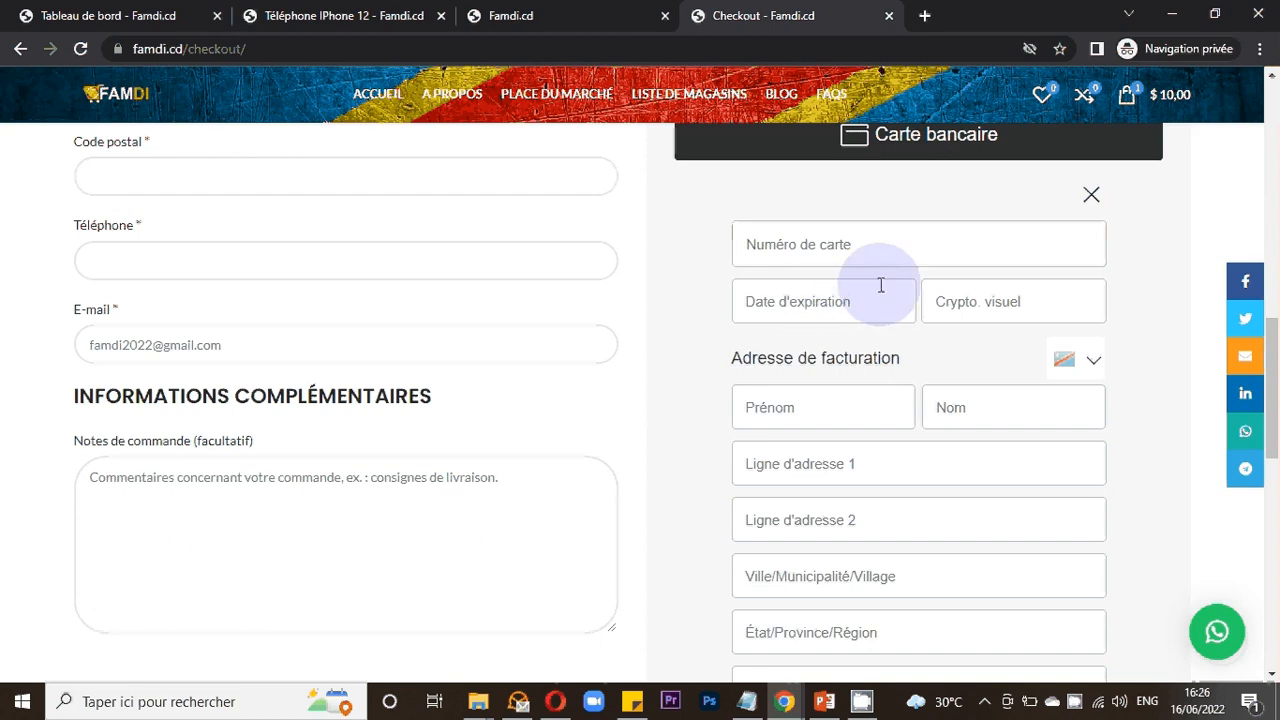
{"action": "scroll", "coordinate": [880, 280], "scroll_direction": "up", "scroll_amount": 2}
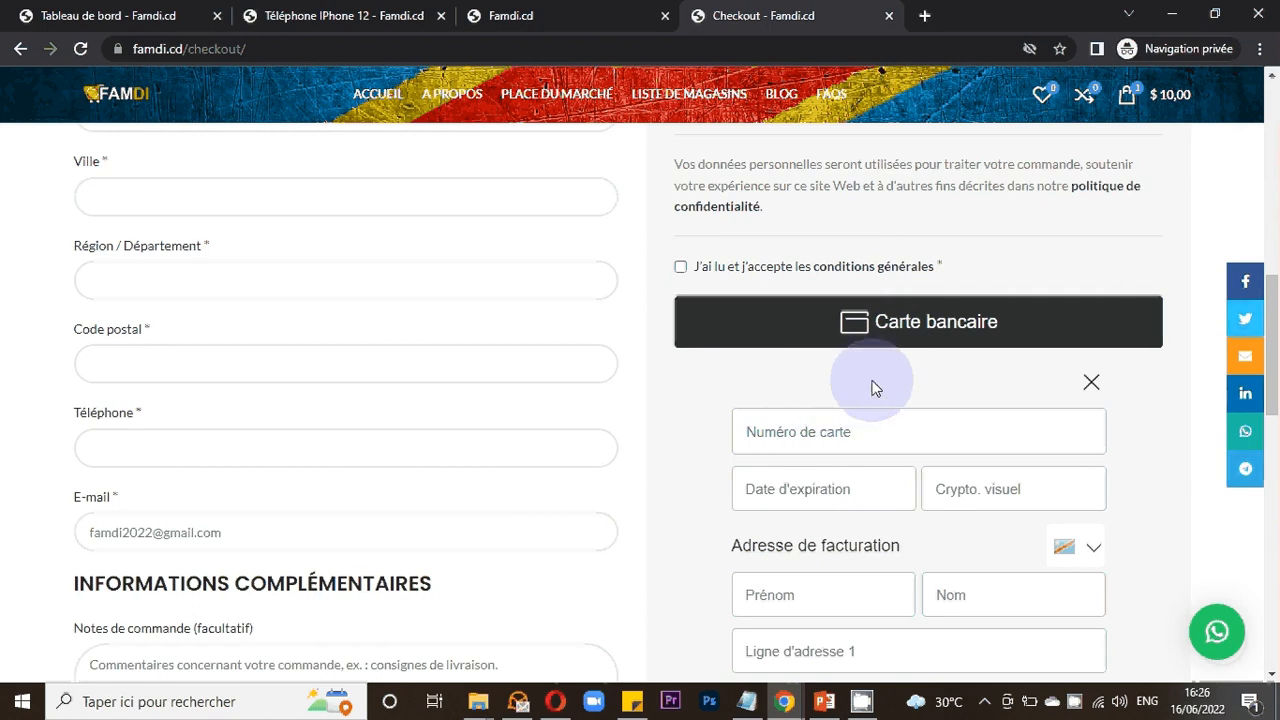
{"action": "left_click", "coordinate": [1089, 386]}
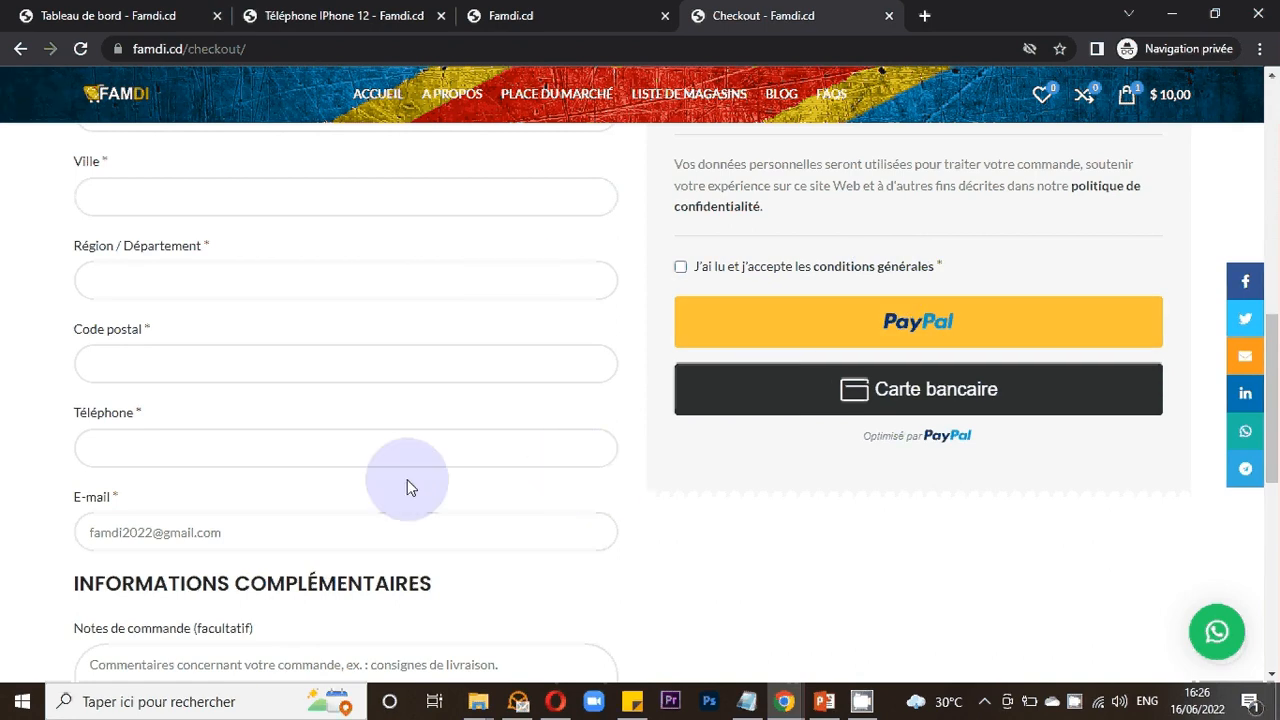
- Switch to the PowerPoint presentation and open the second slide listing the topics
{"action": "scroll", "coordinate": [430, 440], "scroll_direction": "up", "scroll_amount": 2}
{"action": "scroll", "coordinate": [500, 430], "scroll_direction": "up", "scroll_amount": 2}
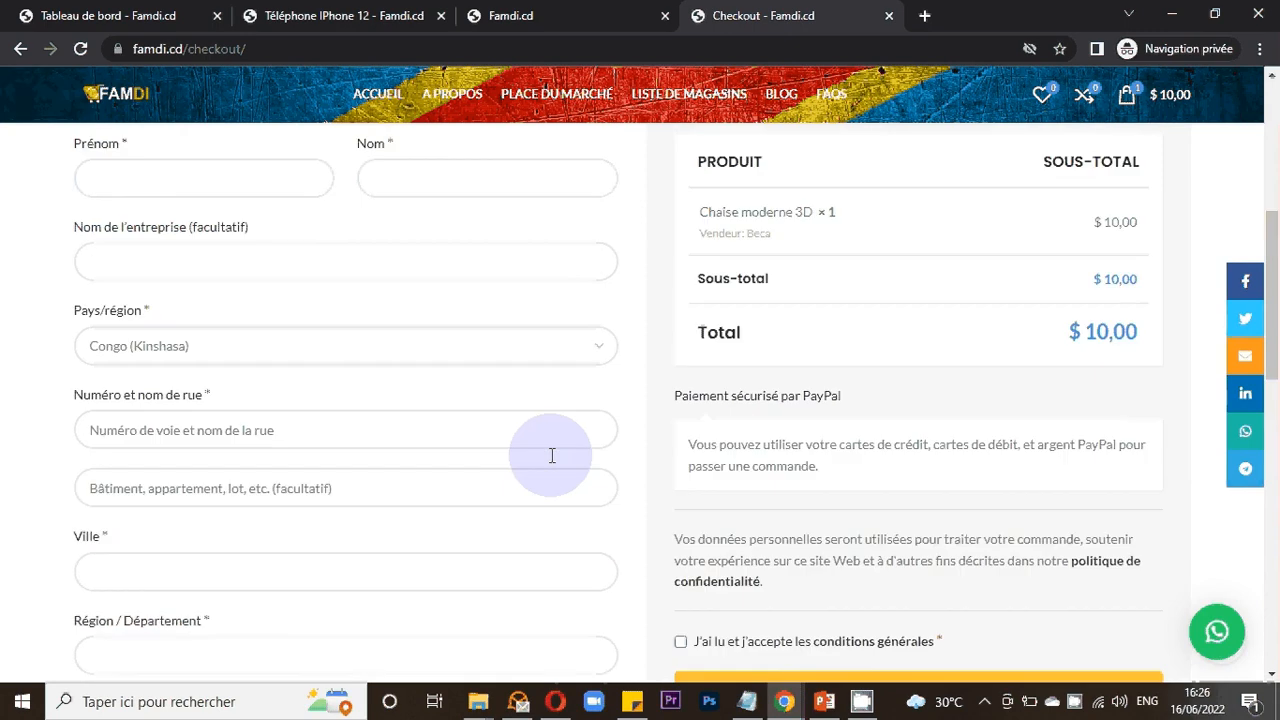
{"action": "left_click", "coordinate": [822, 708]}
{"action": "left_click", "coordinate": [55, 145]}
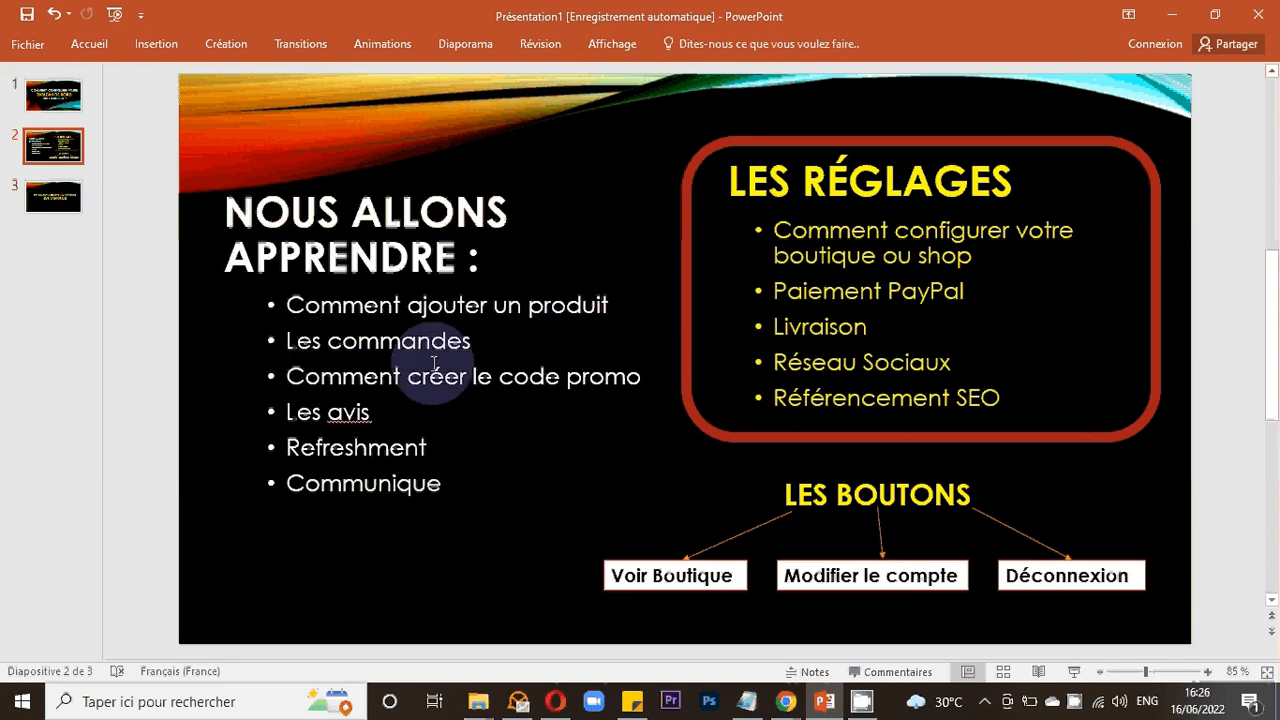
- Select the 'Paiement PayPal' item and then the 'Les commandes' item on the slide
{"action": "left_click_drag", "start_coordinate": [966, 292], "coordinate": [773, 292]}
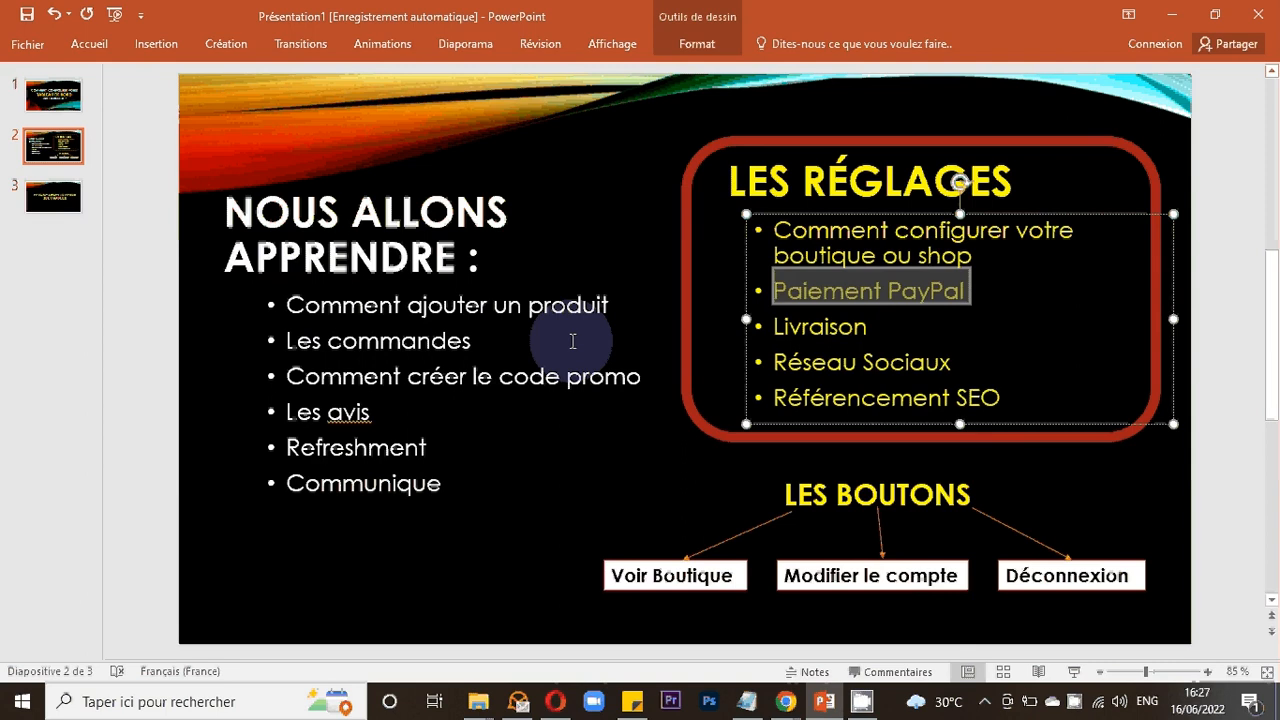
{"action": "left_click", "coordinate": [521, 347]}
{"action": "left_click_drag", "start_coordinate": [521, 347], "coordinate": [295, 341]}
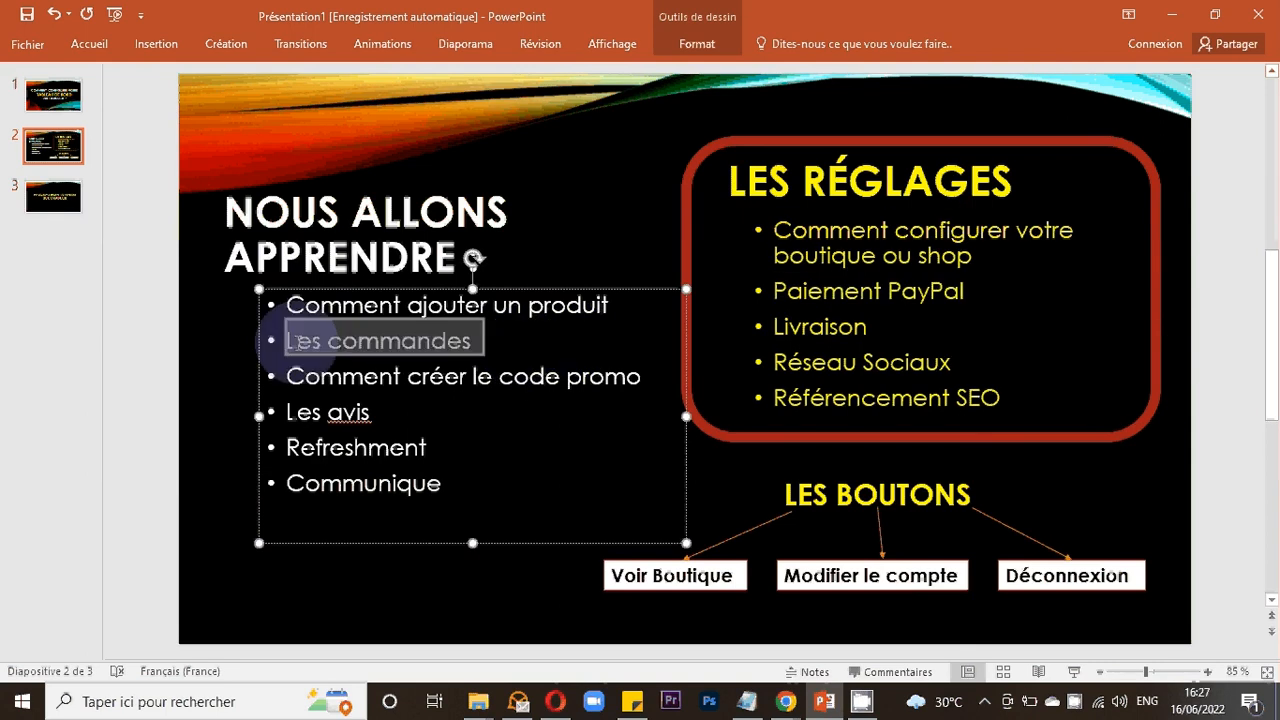